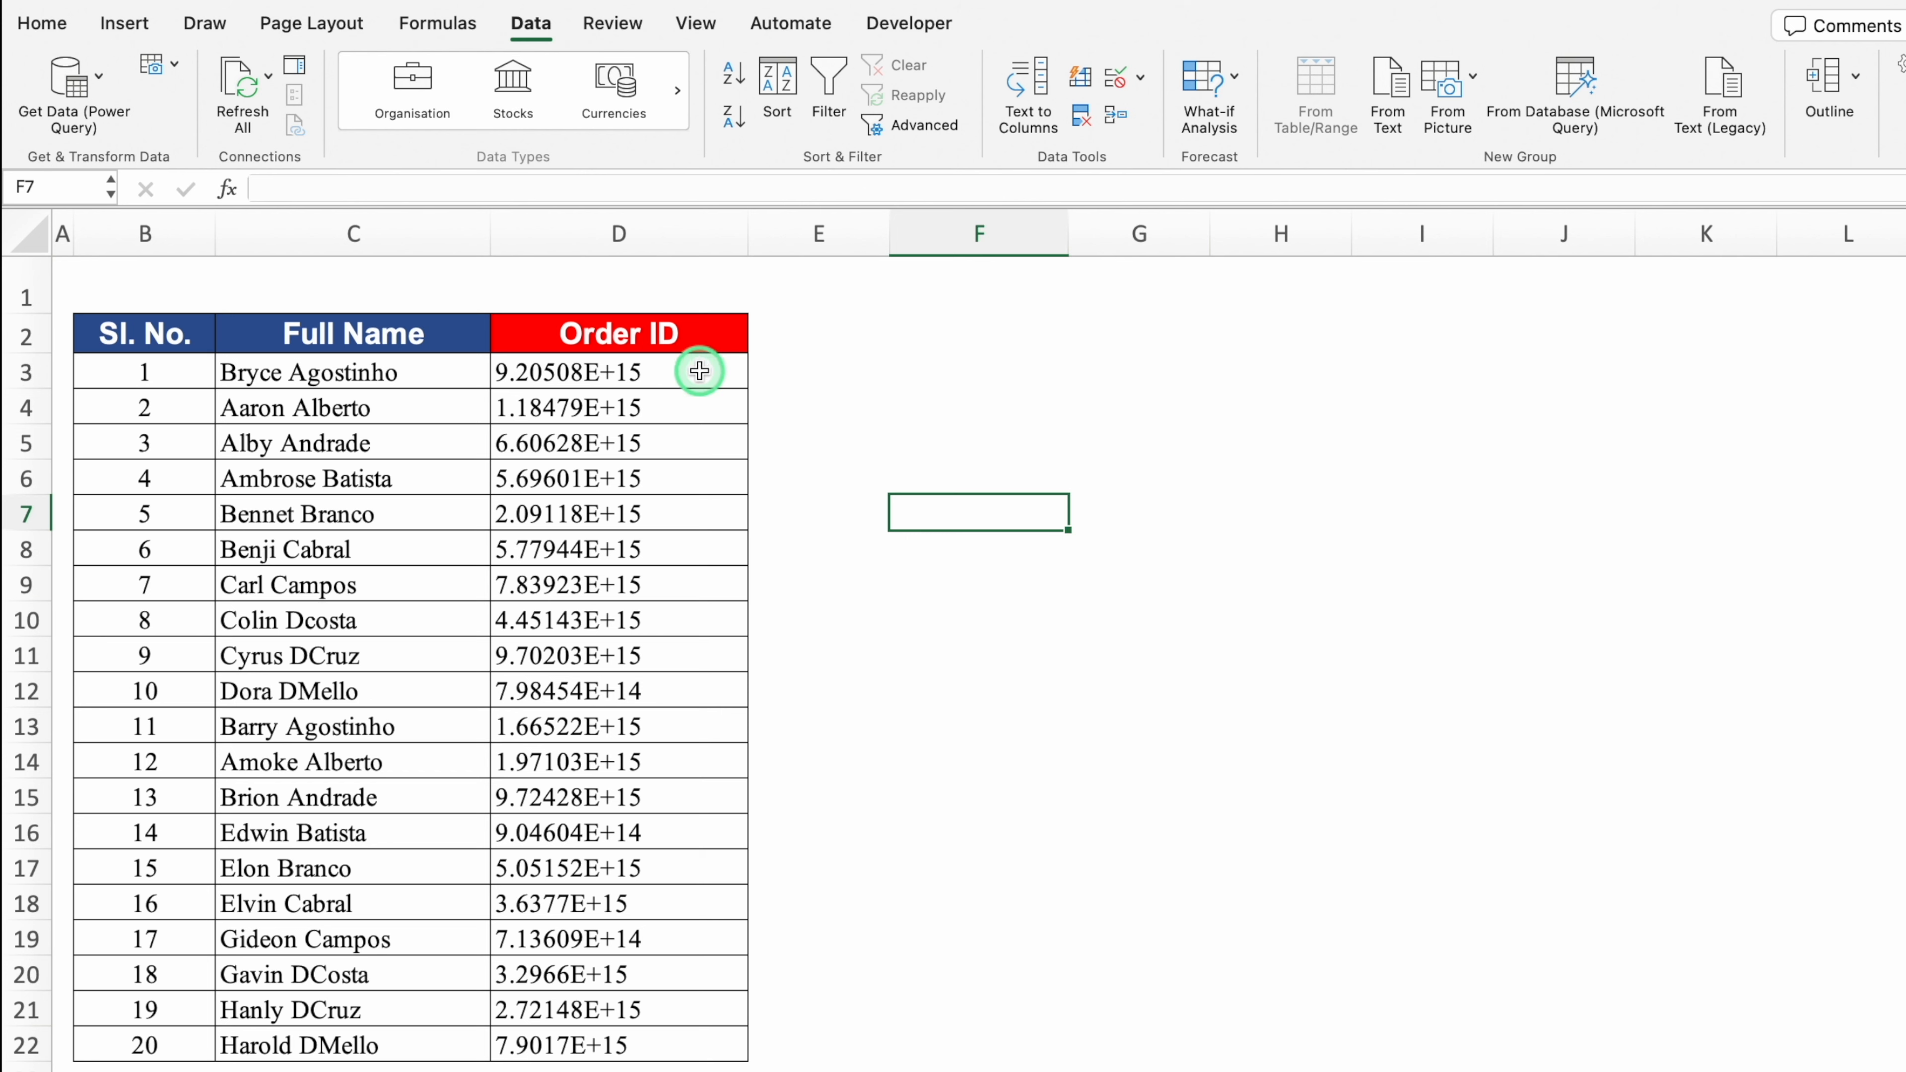
# Step: Check the full Order ID in D3, widen column D, and select the whole column
pyautogui.click(699, 370)
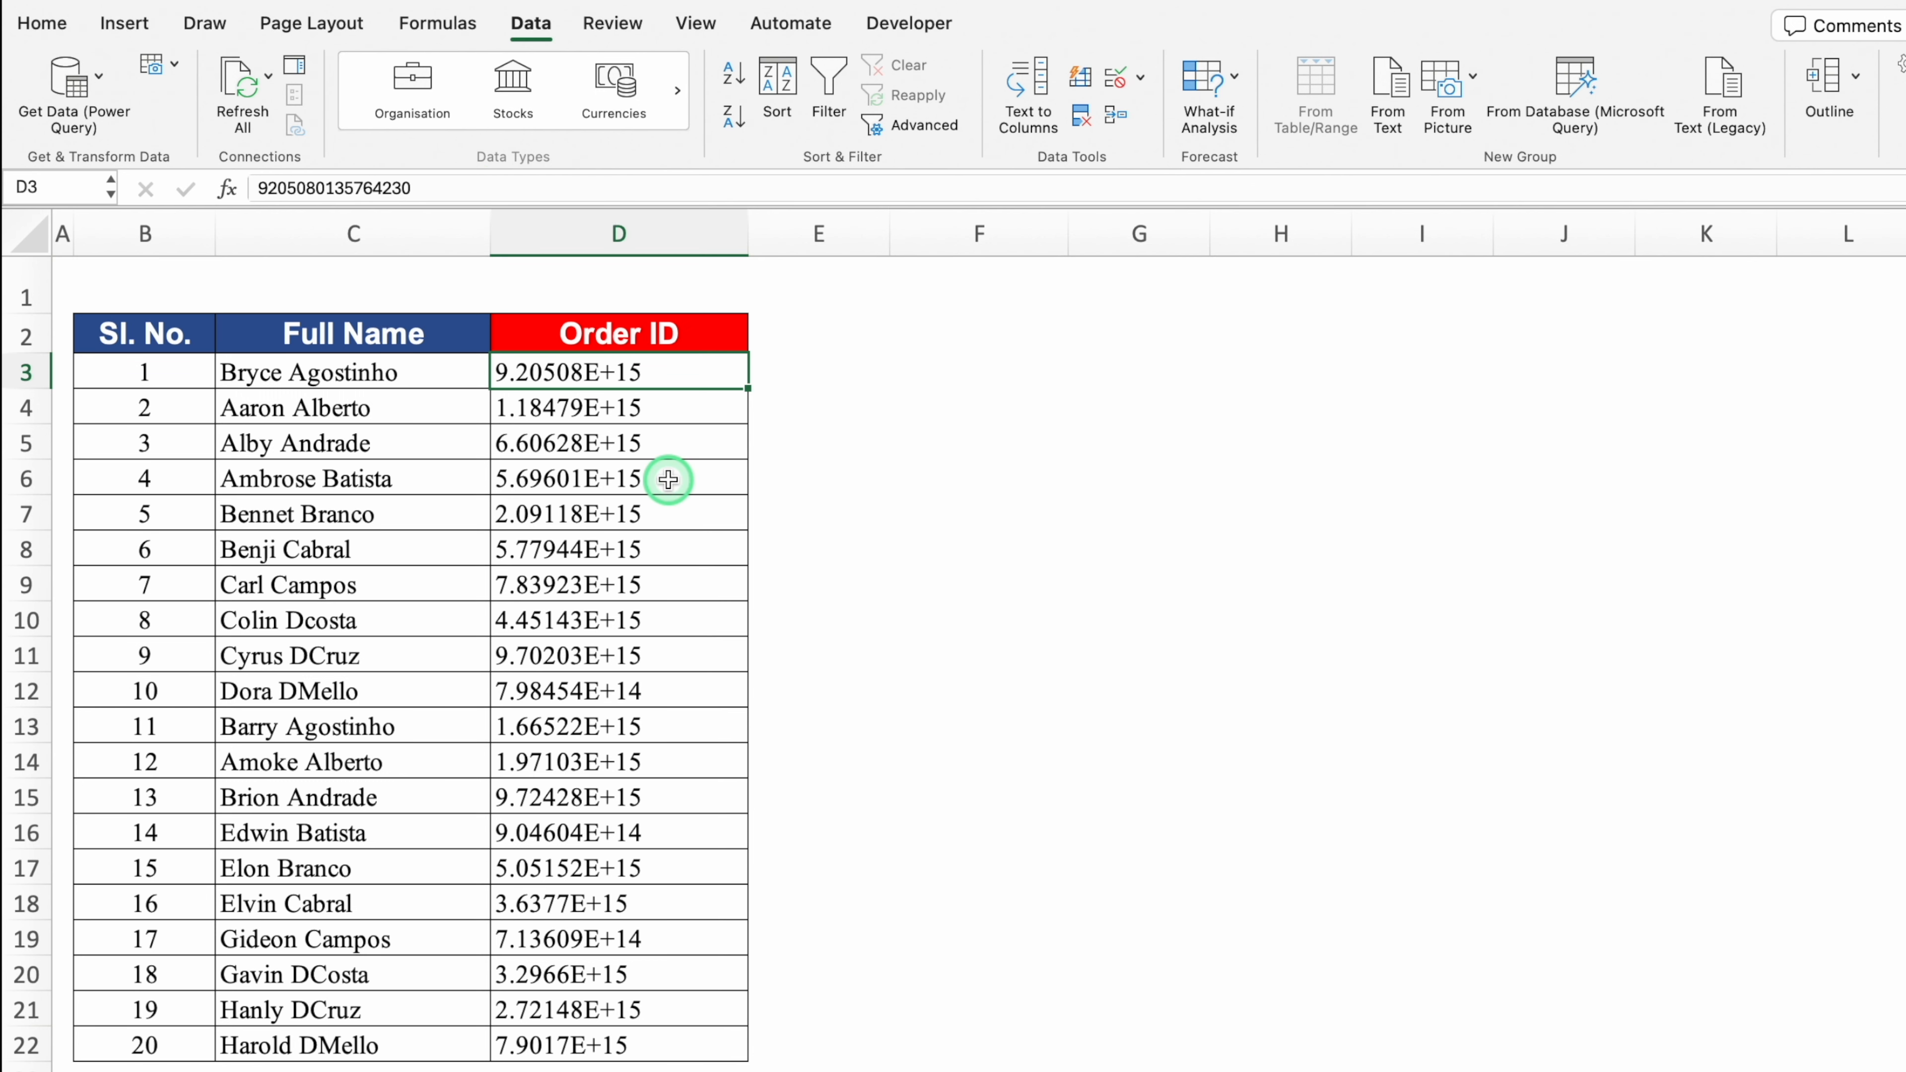
pyautogui.moveTo(748, 233); pyautogui.dragTo(1013, 273)
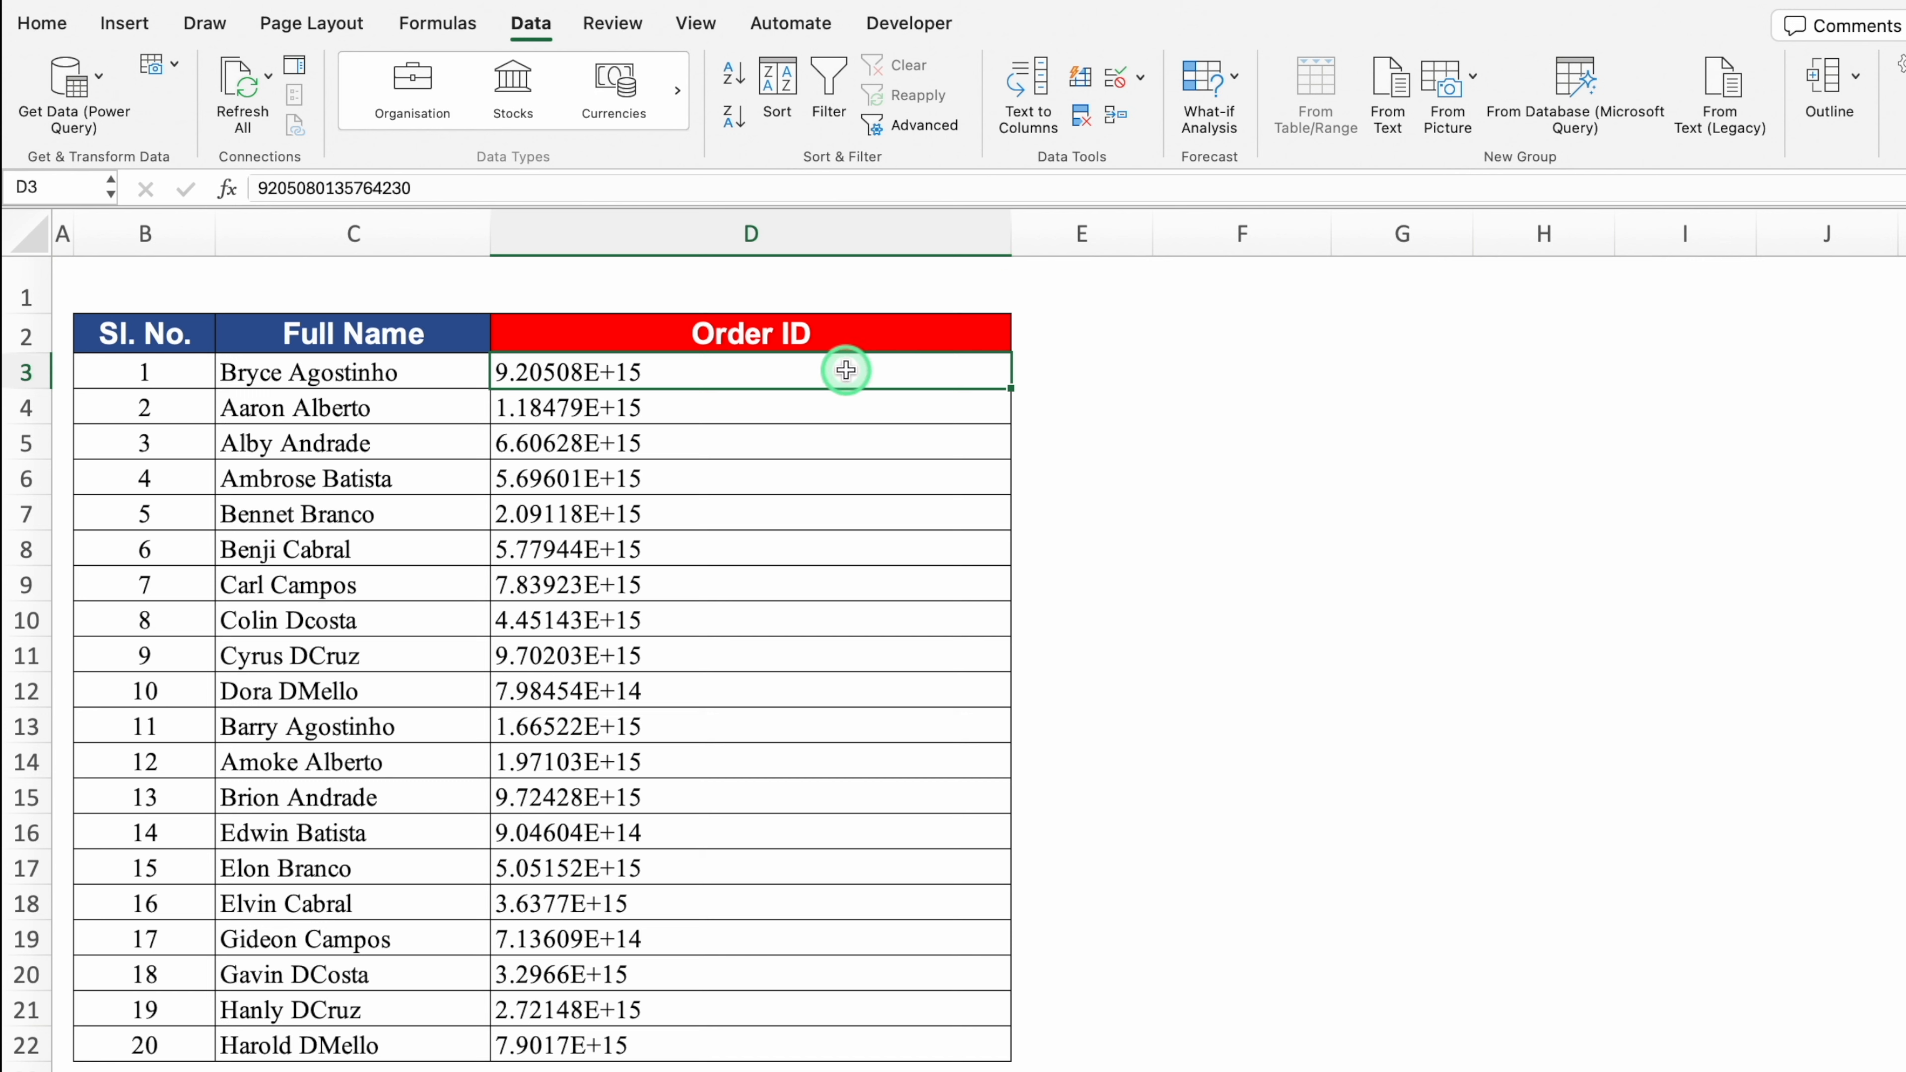
pyautogui.moveTo(842, 370); pyautogui.dragTo(828, 1019)
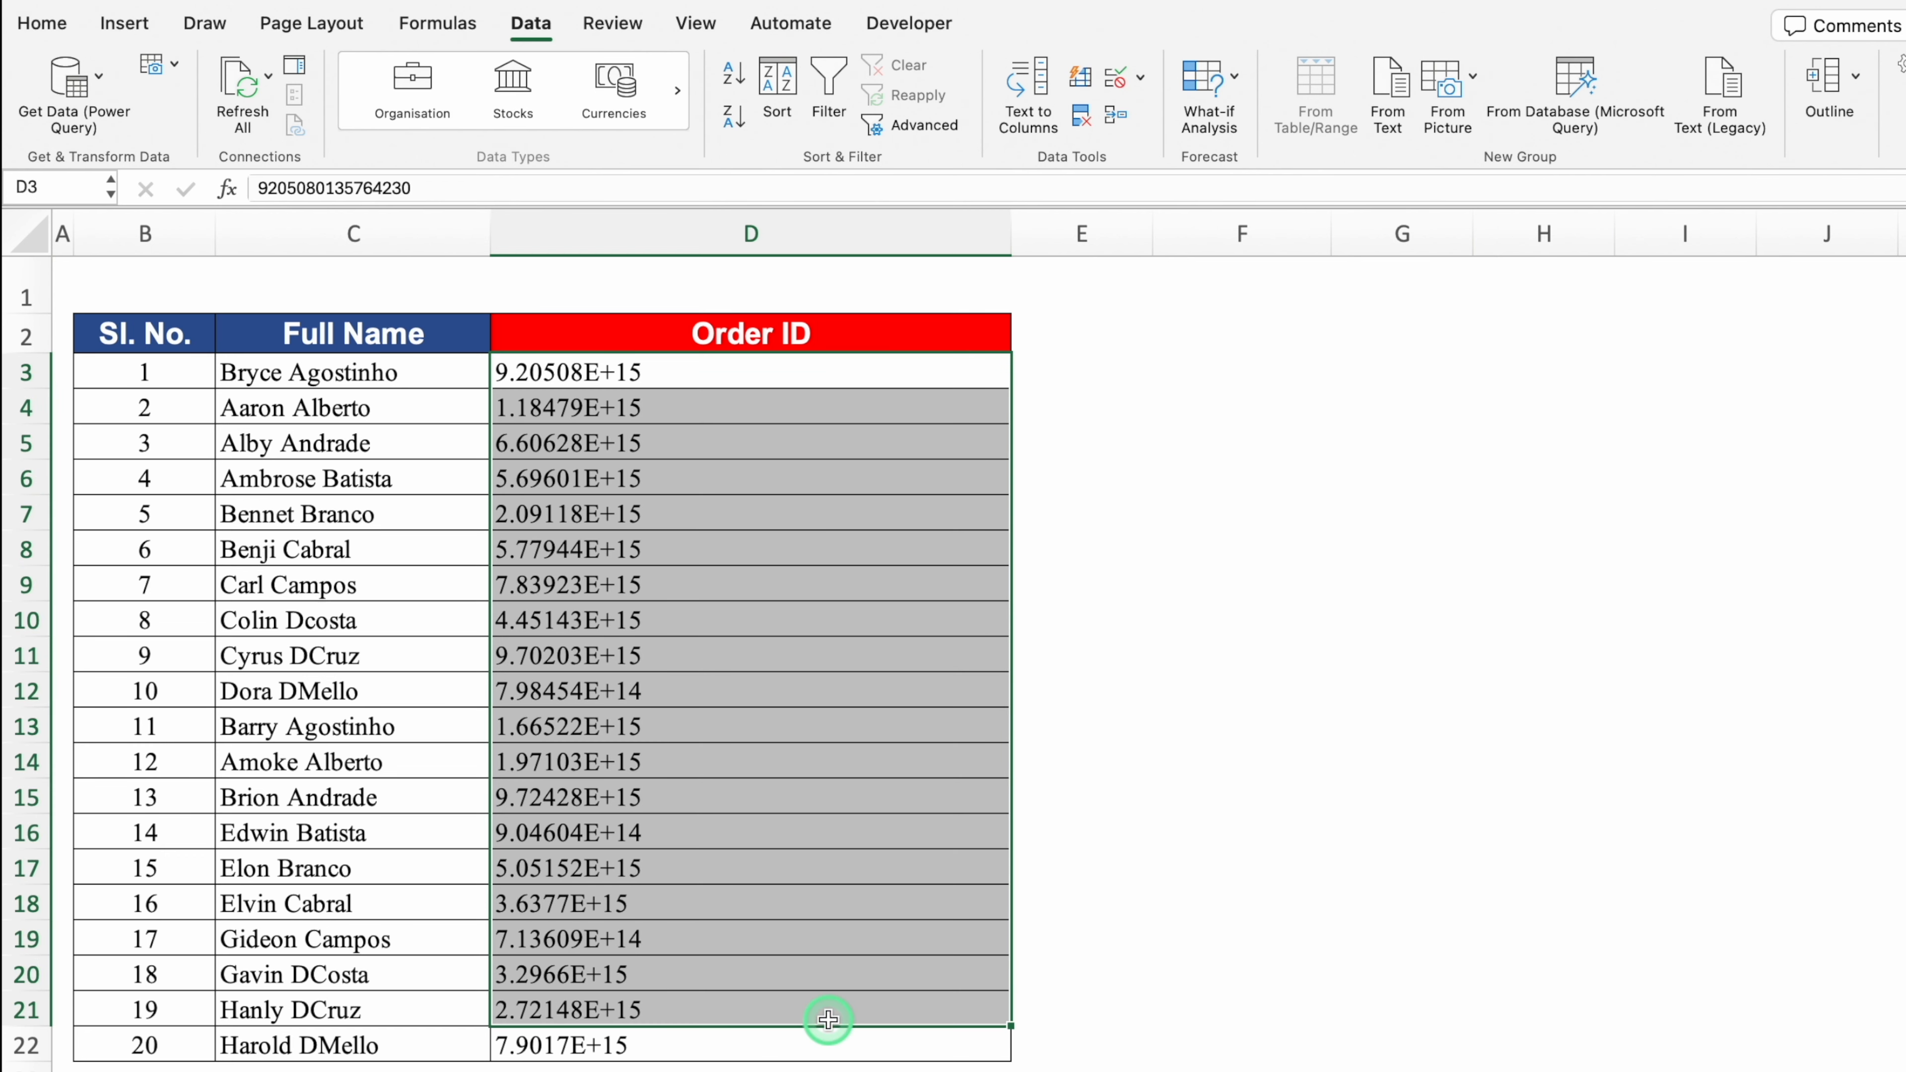
pyautogui.click(819, 763)
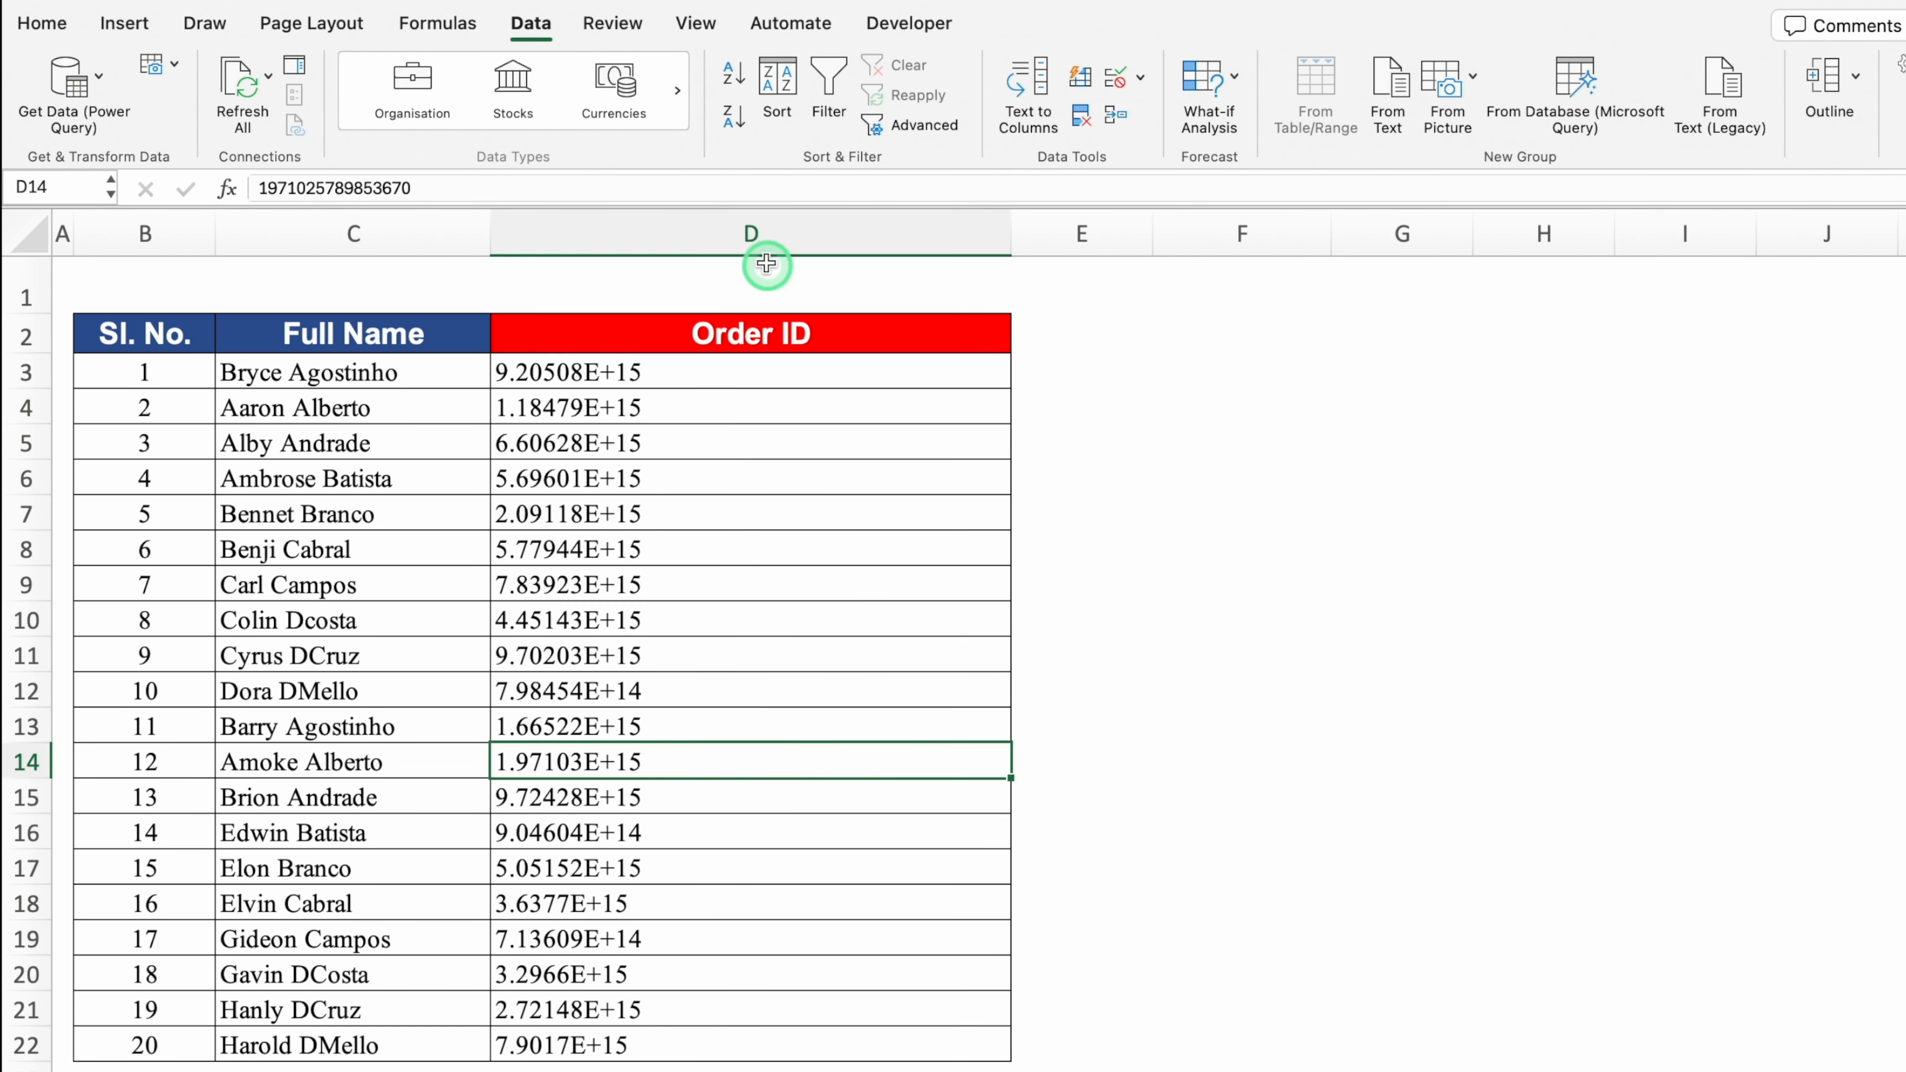
pyautogui.click(751, 231)
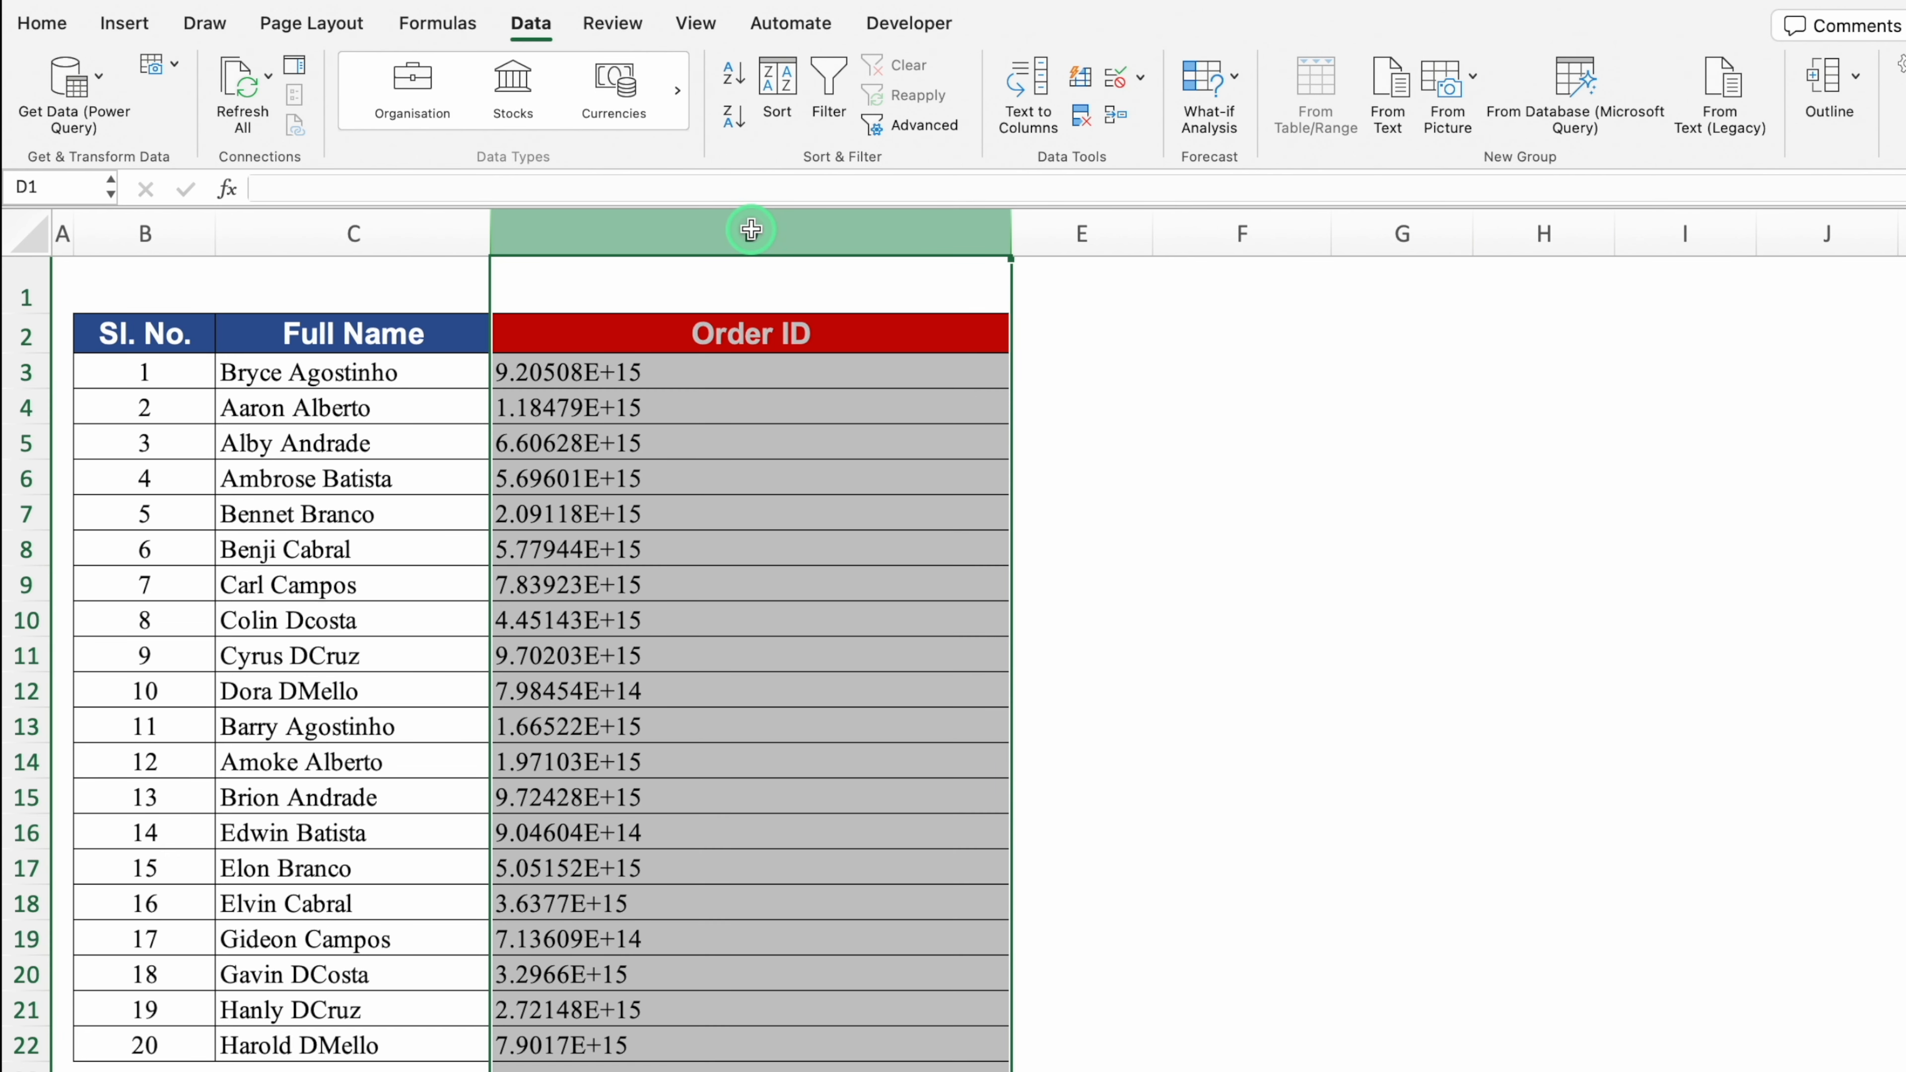
# Step: Format column D as Number with 0 decimal places and autofit its width
pyautogui.hotkey('ctrl', '1')
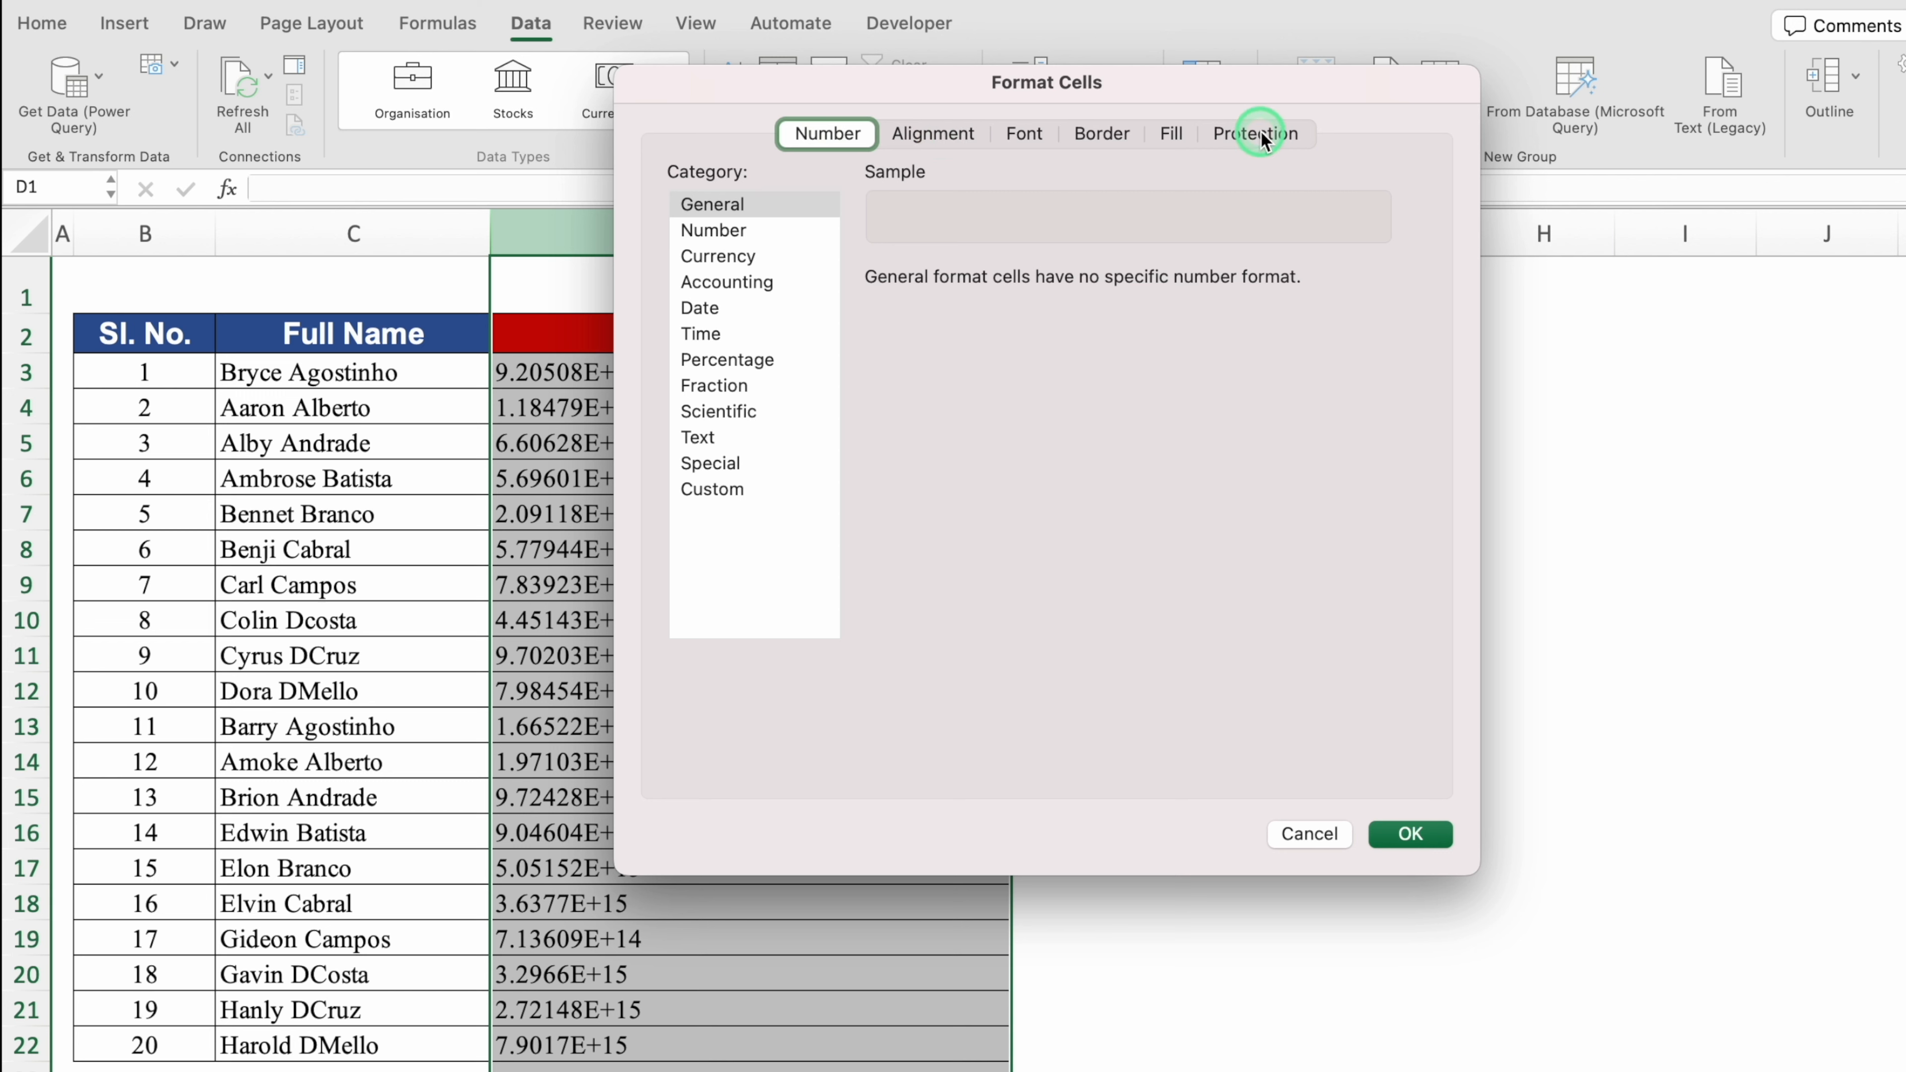
pyautogui.click(835, 139)
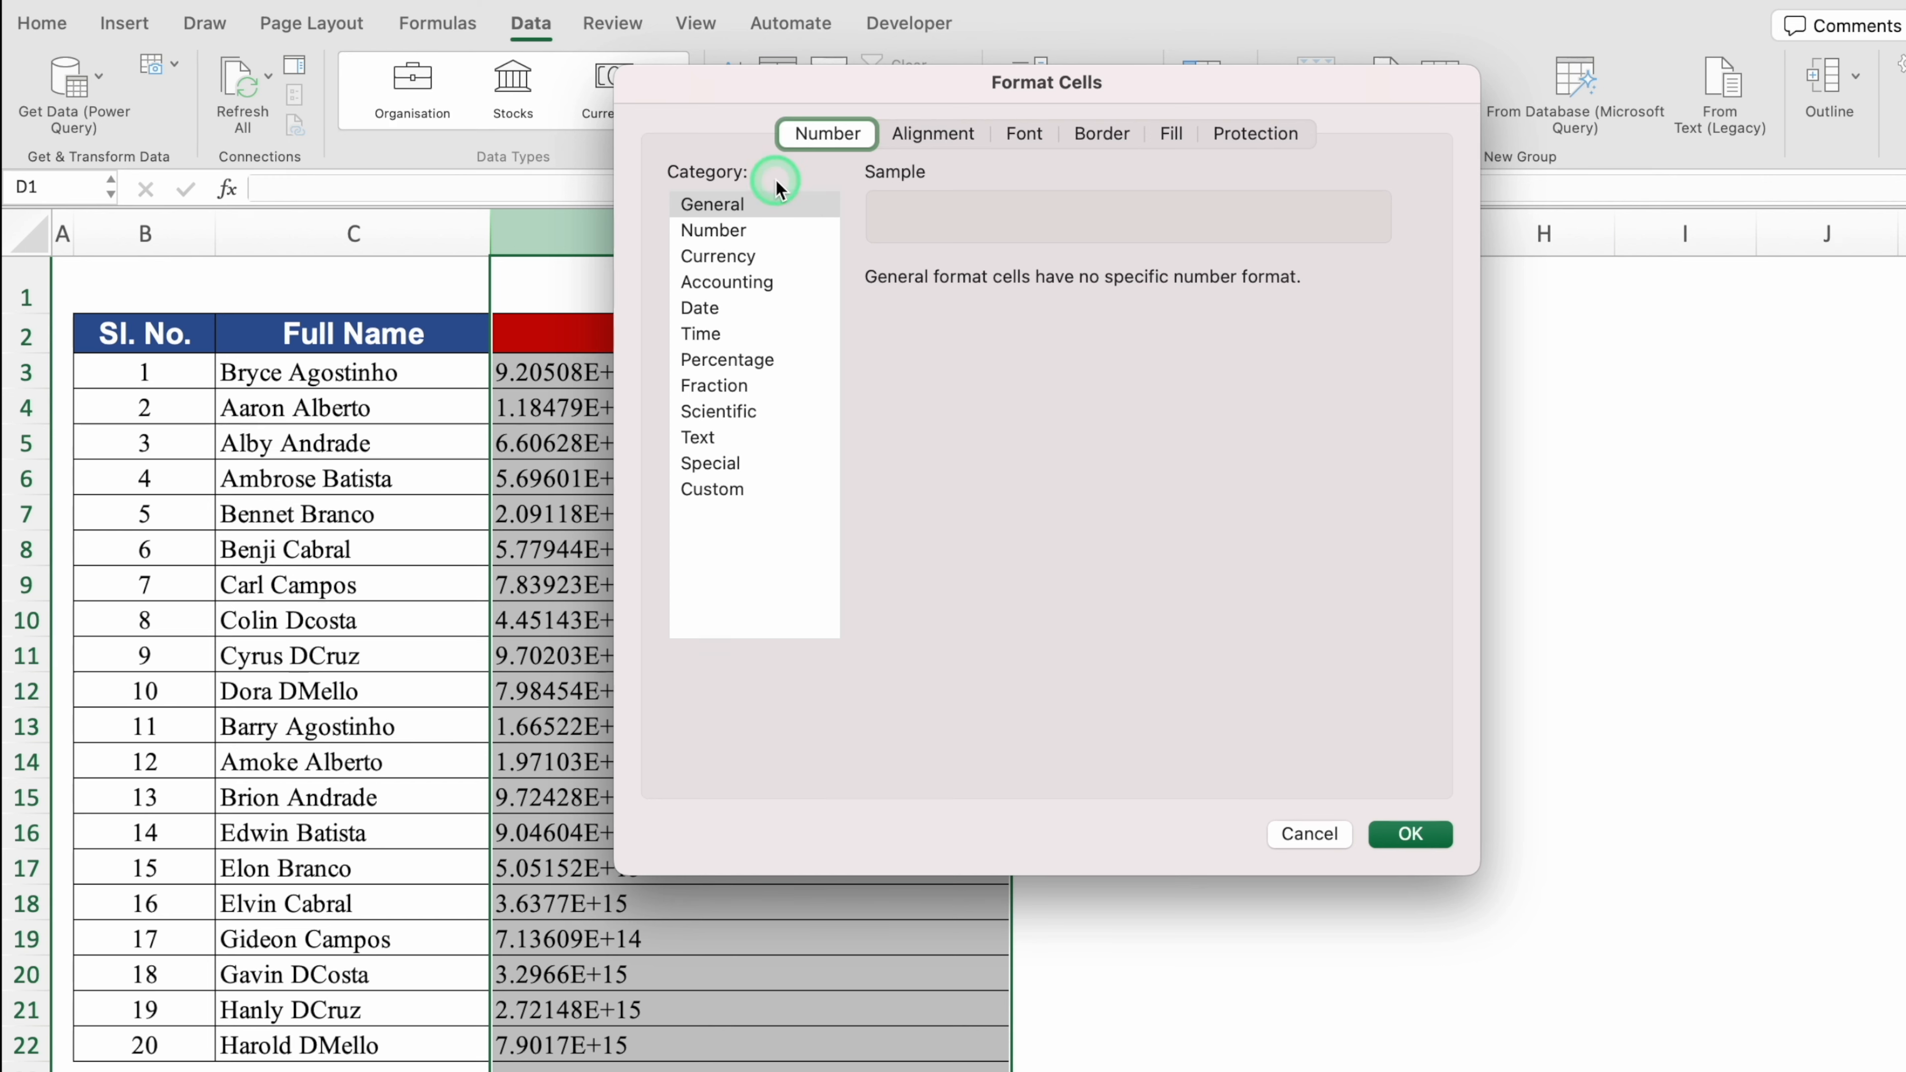
pyautogui.click(778, 231)
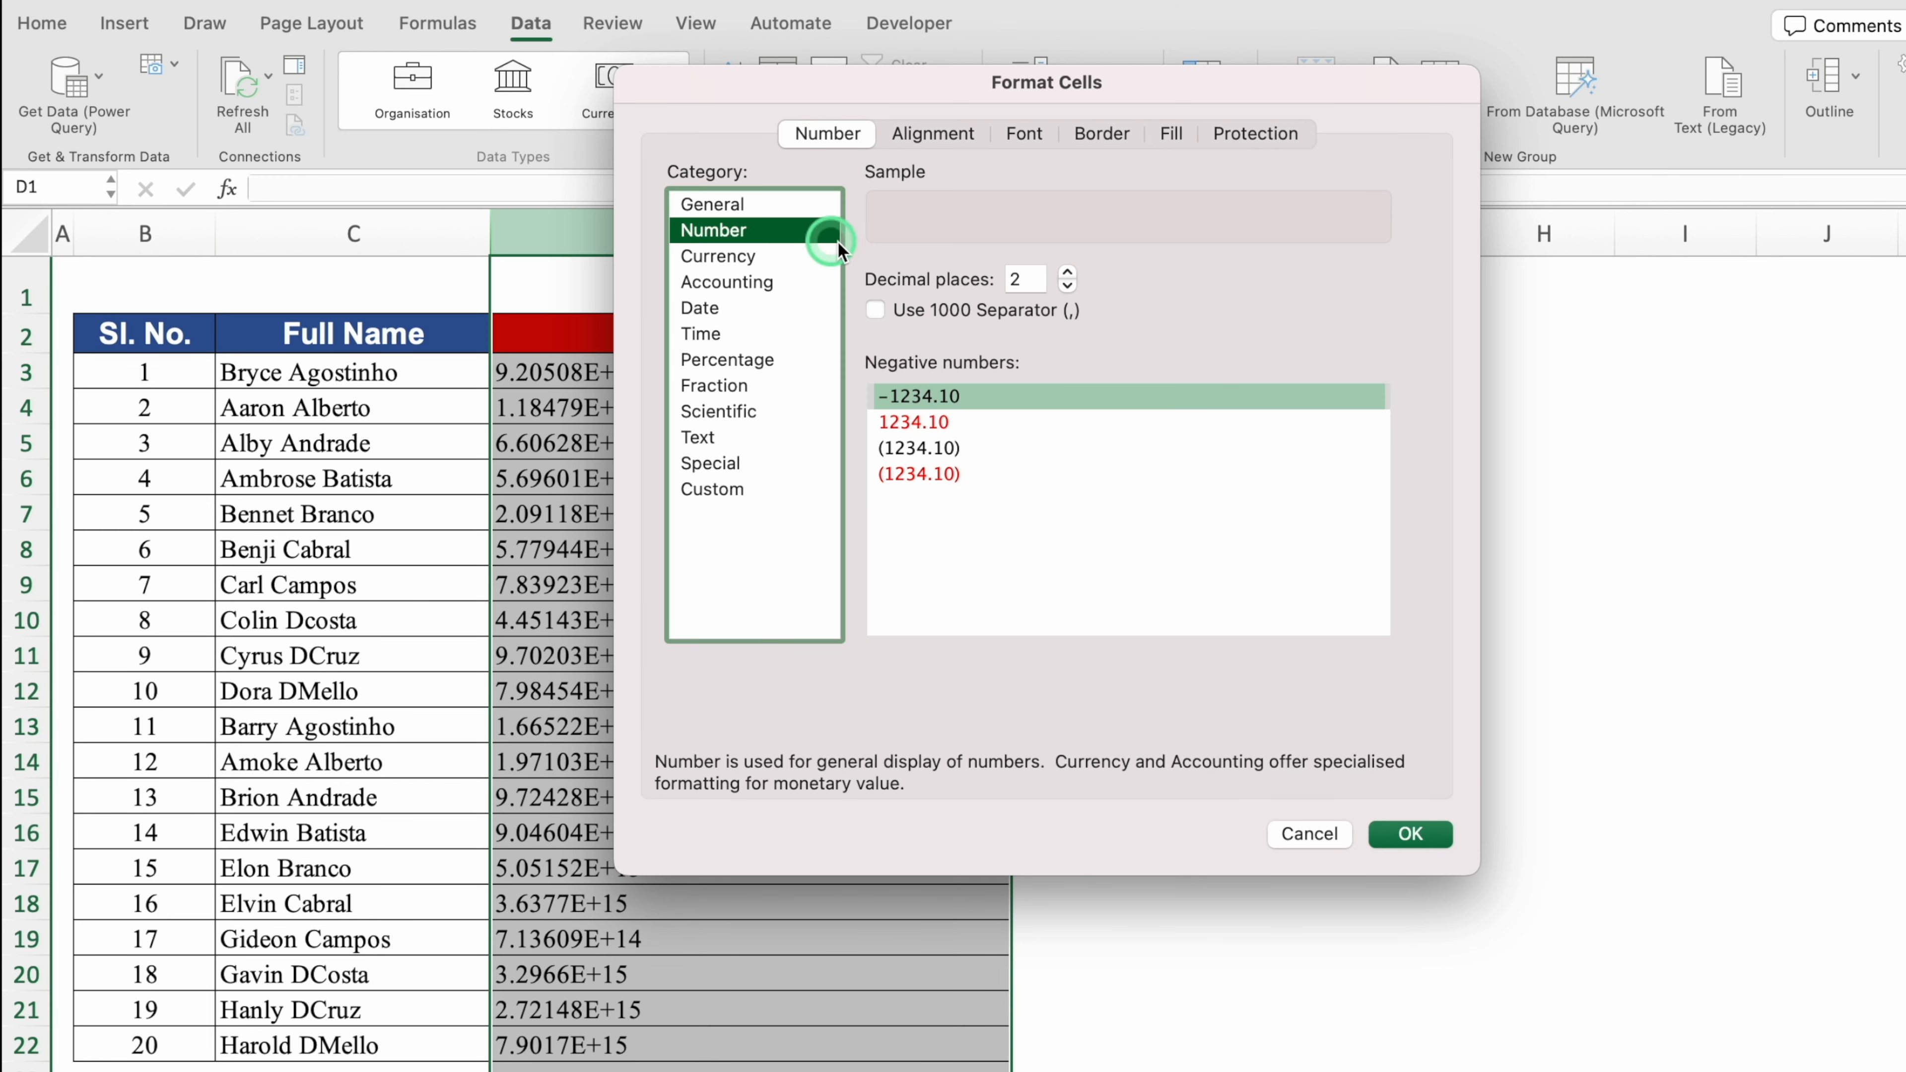
pyautogui.click(1067, 286)
pyautogui.click(1067, 285)
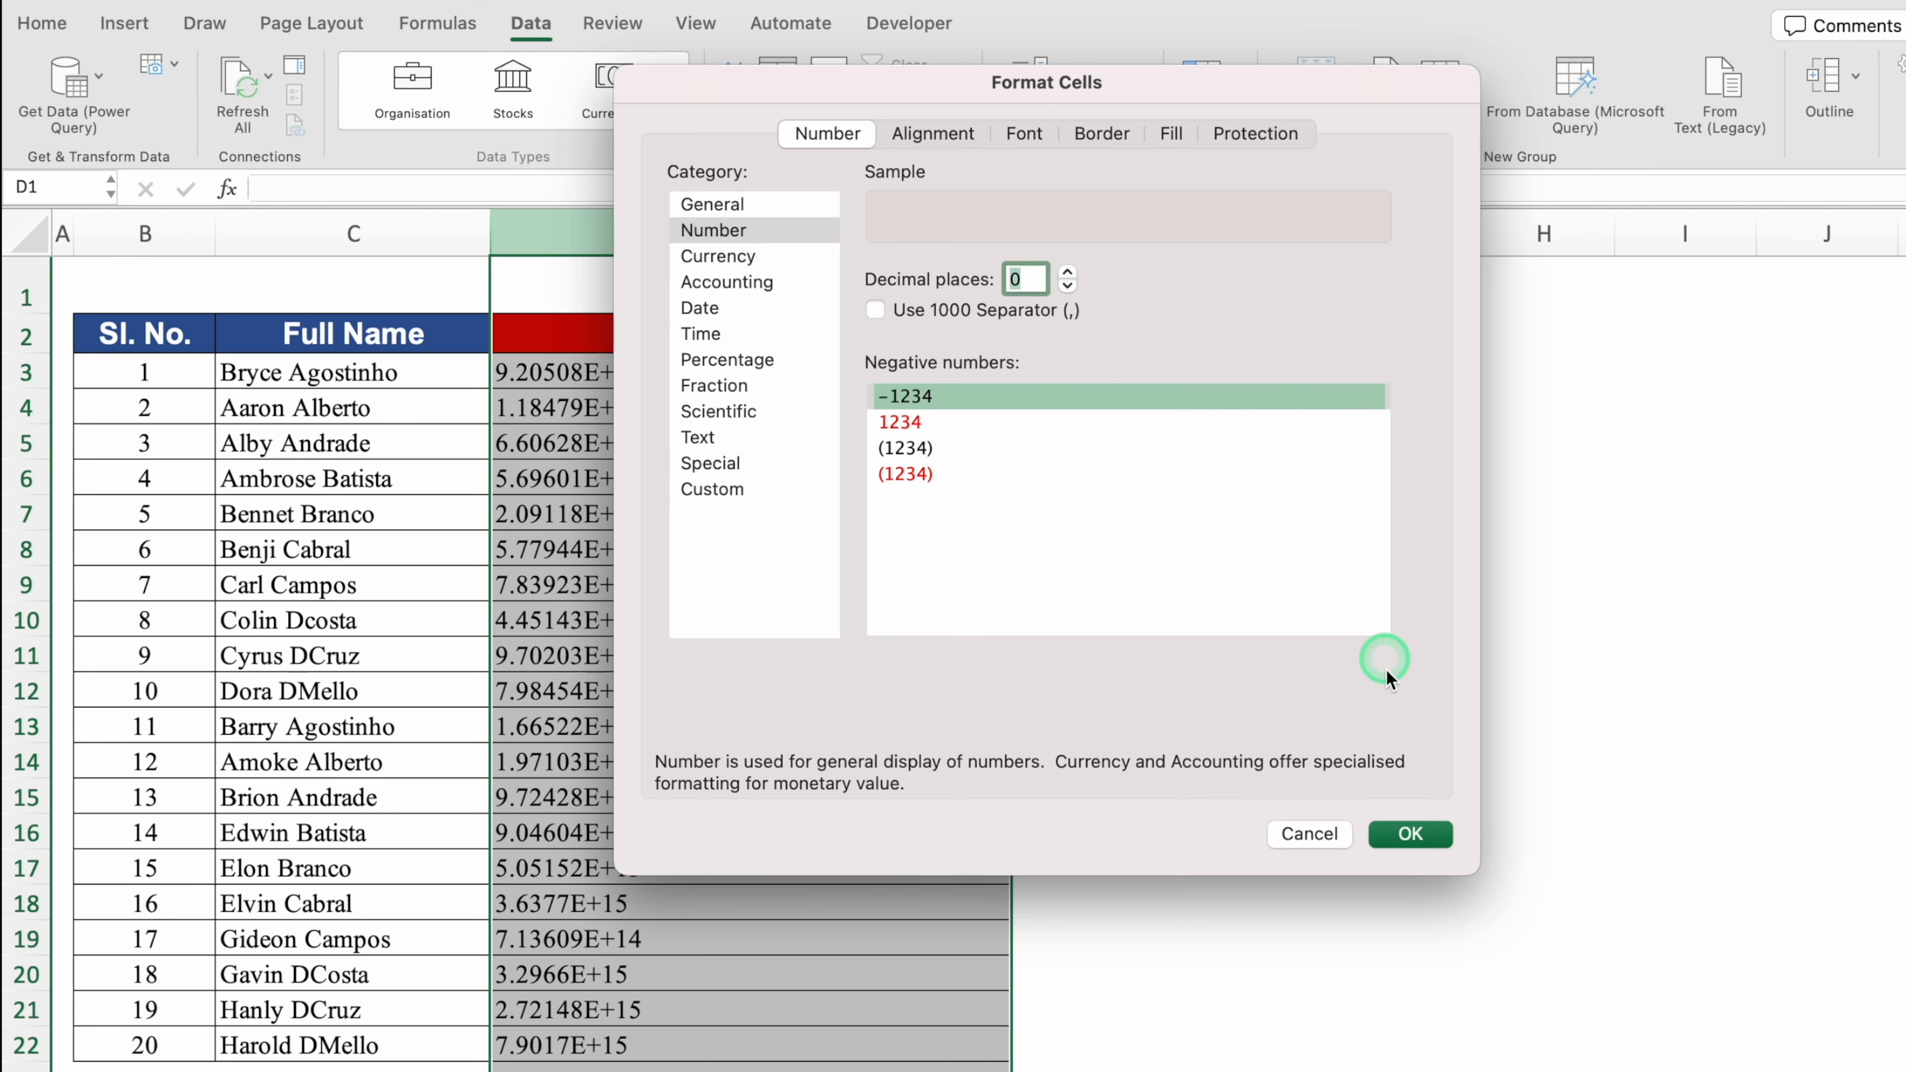
pyautogui.click(1418, 832)
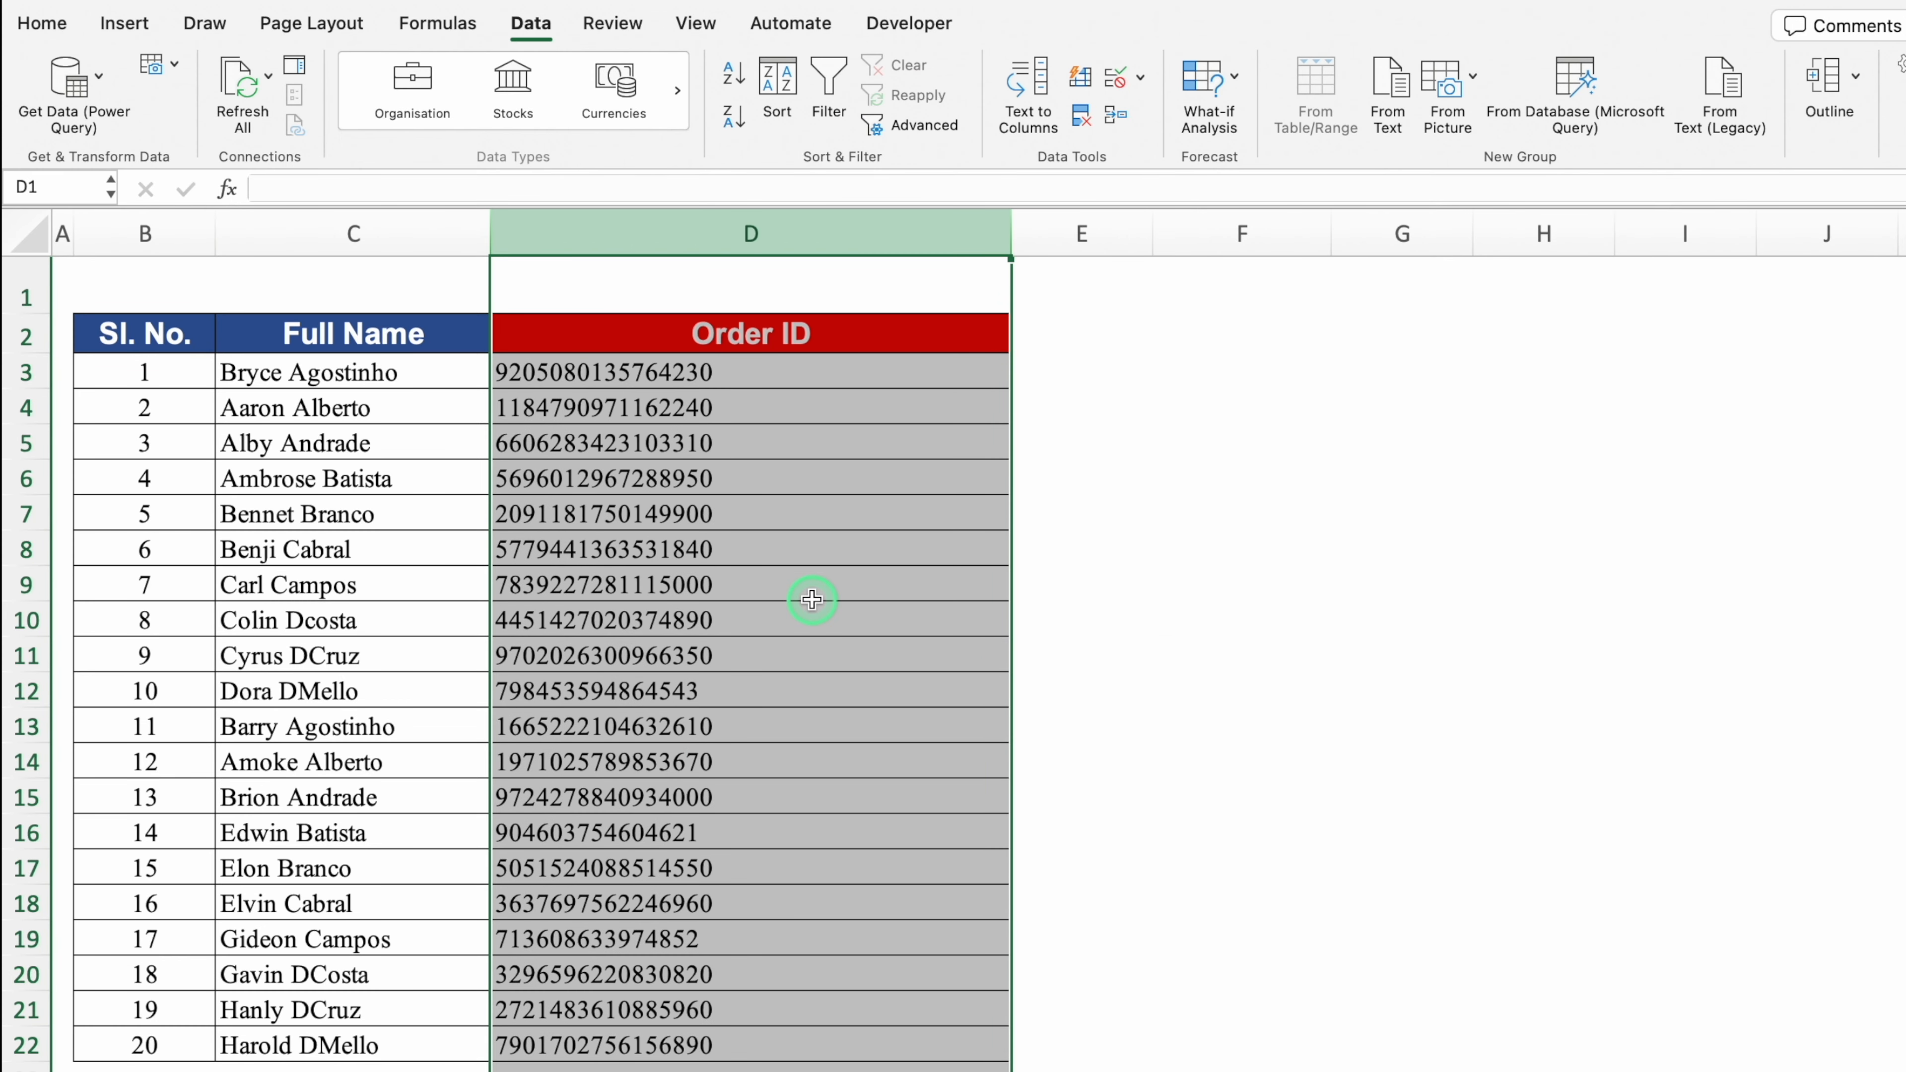
pyautogui.click(1036, 338)
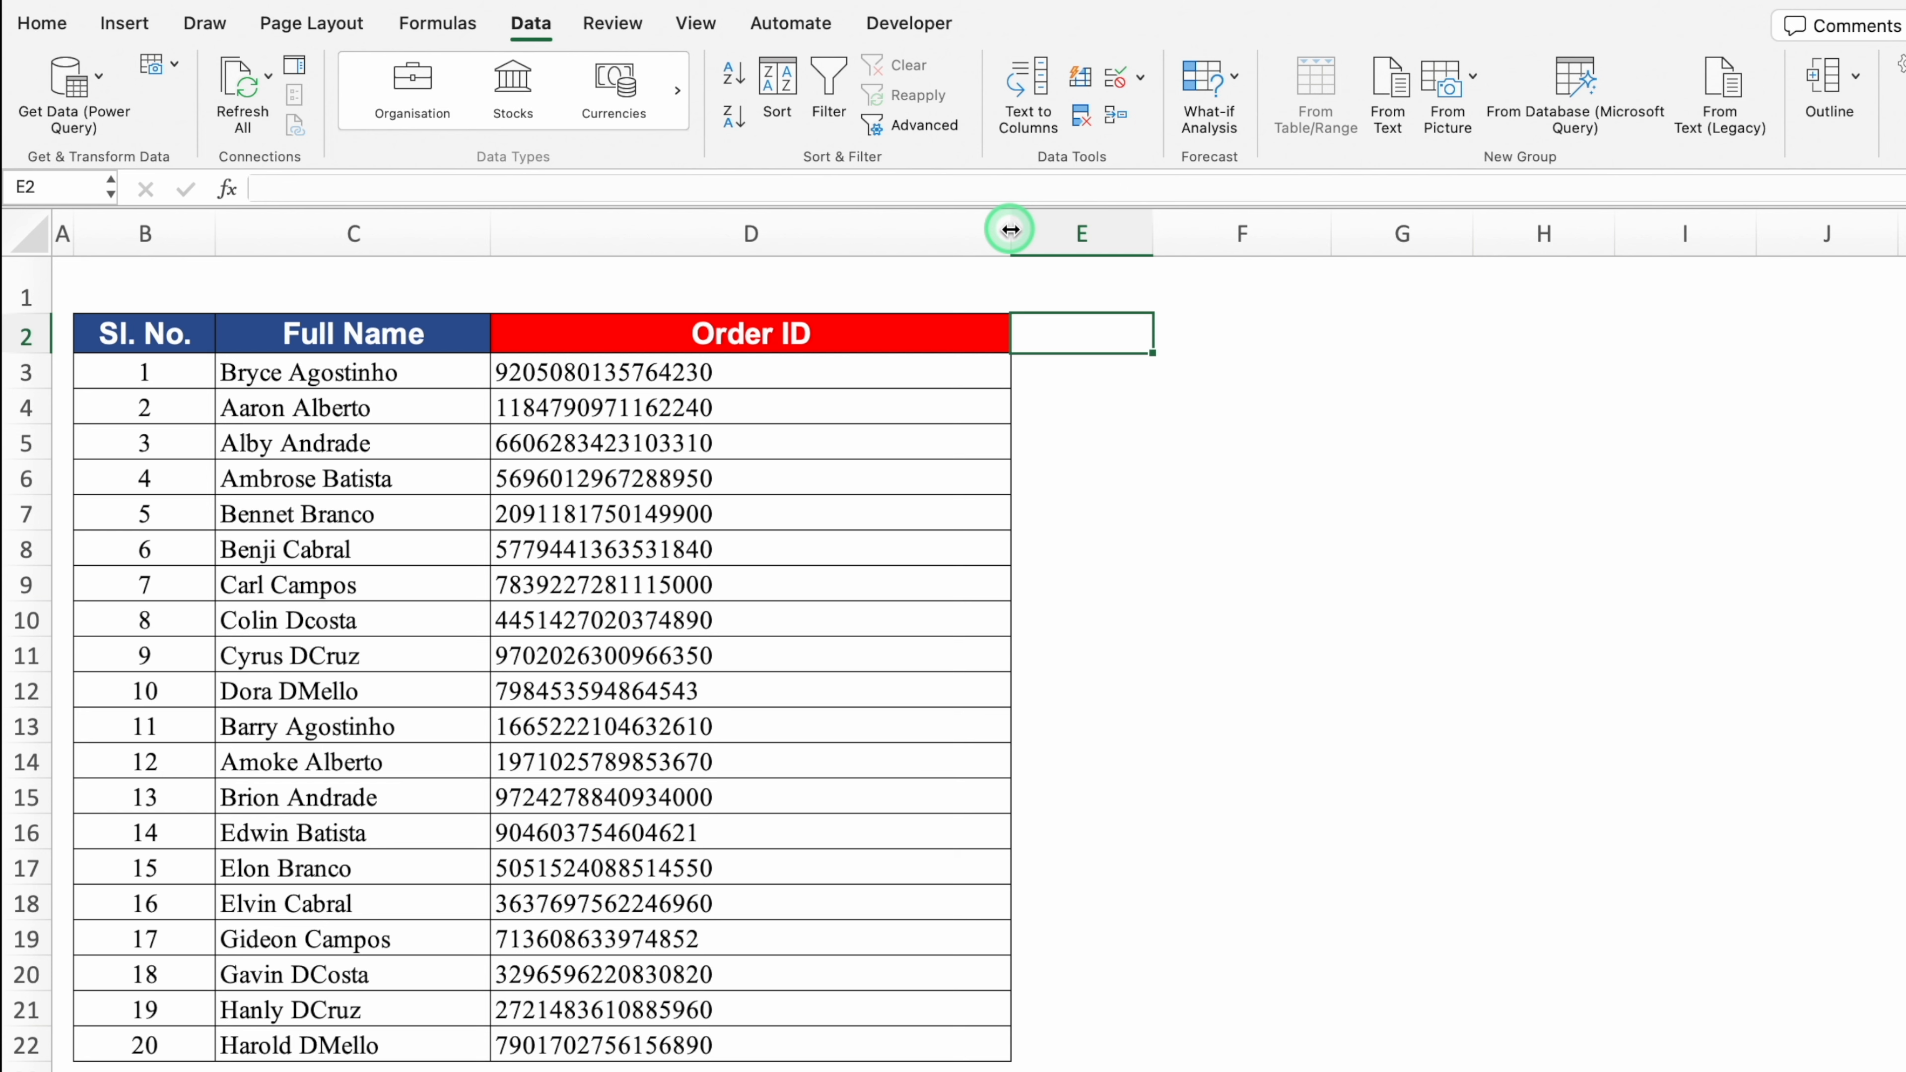
pyautogui.doubleClick(1011, 233)
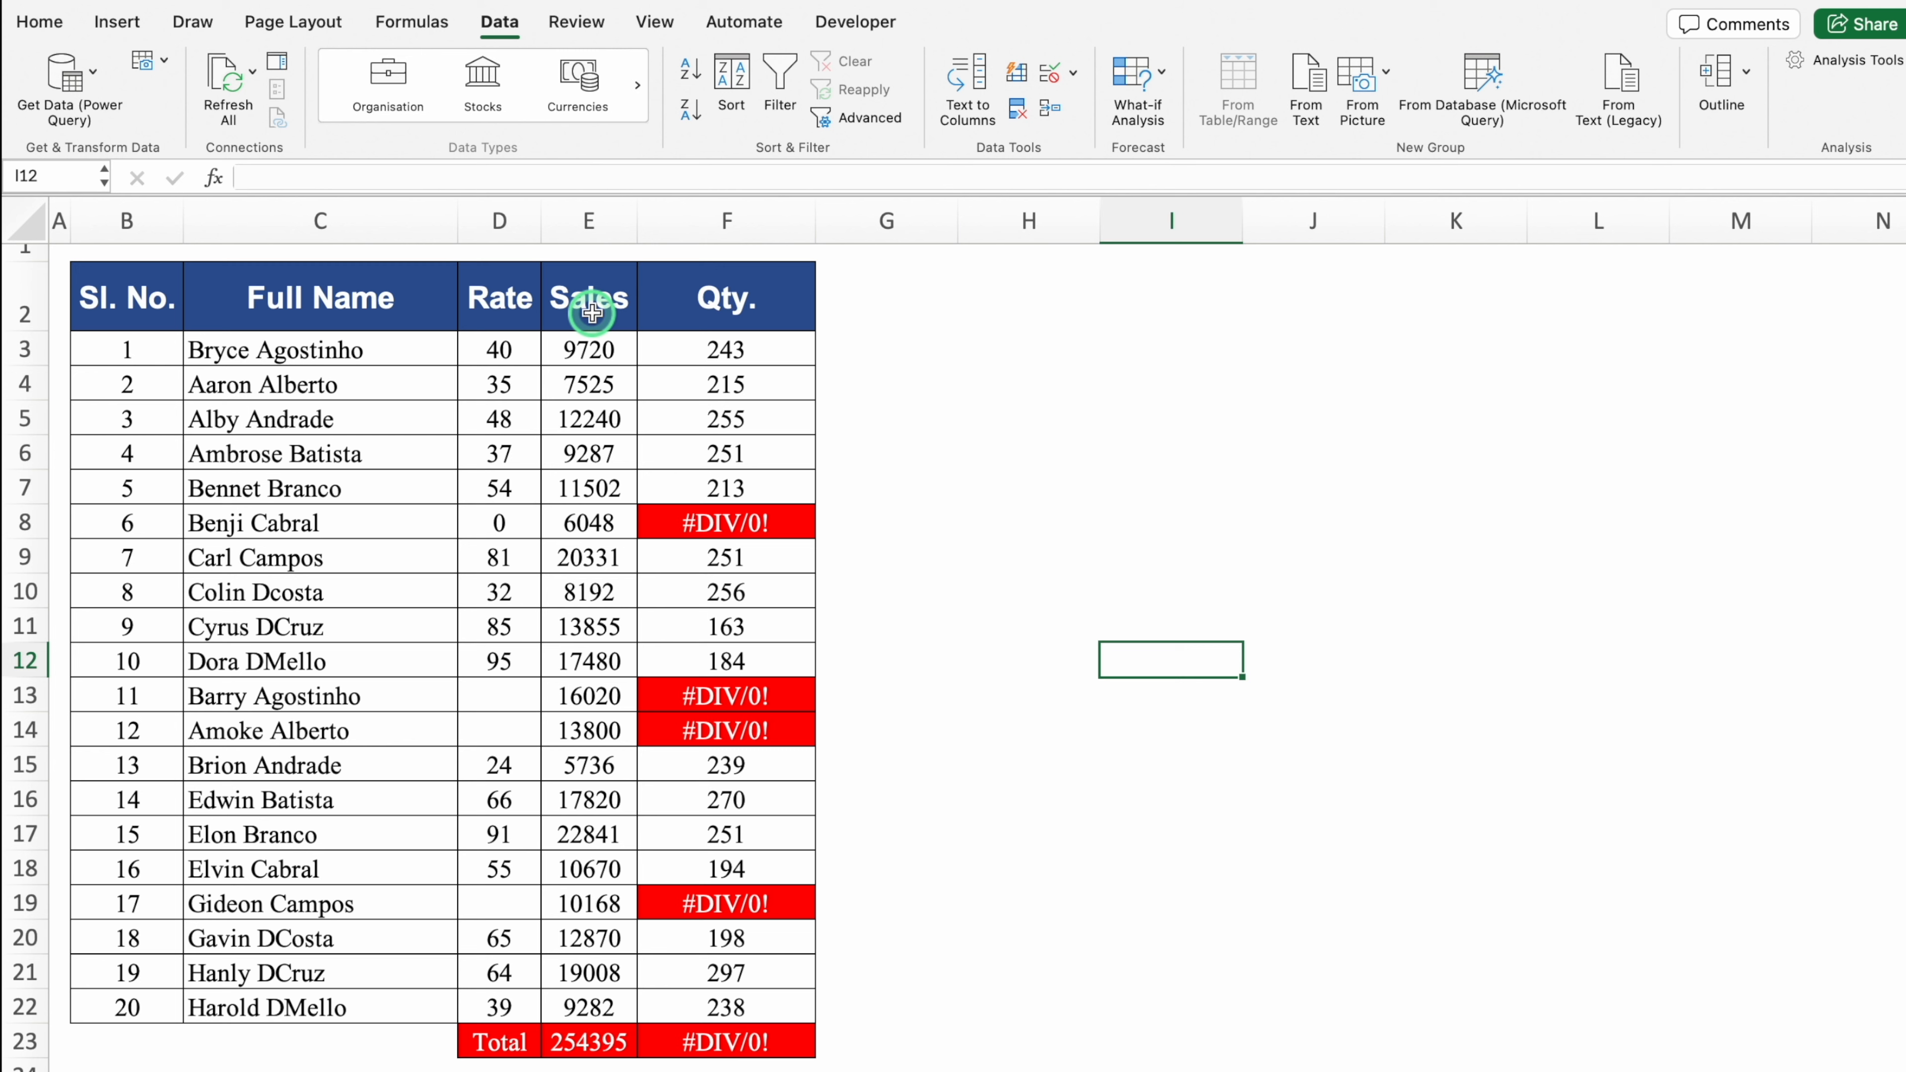
# Step: Inspect the Qty. formula in F3 and the zero and blank Rate cells, then edit F3
pyautogui.click(756, 353)
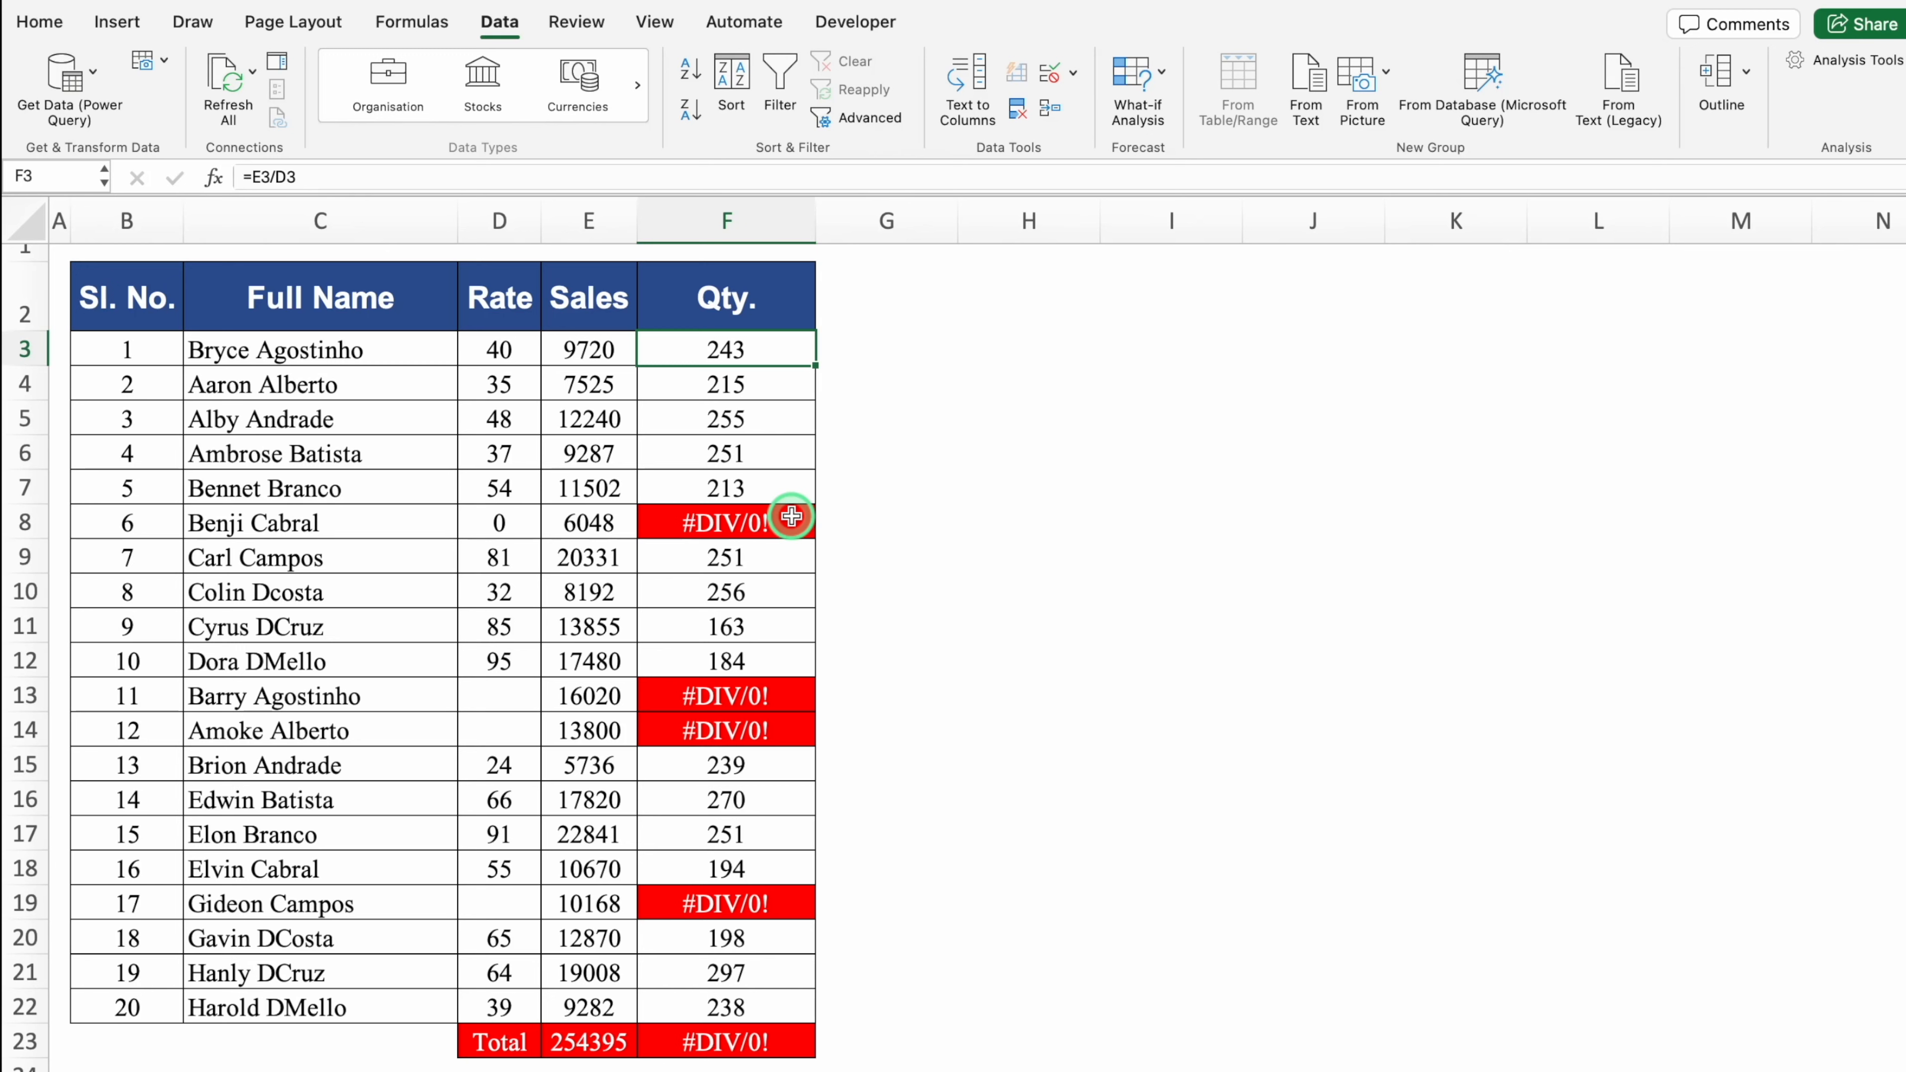
pyautogui.click(529, 524)
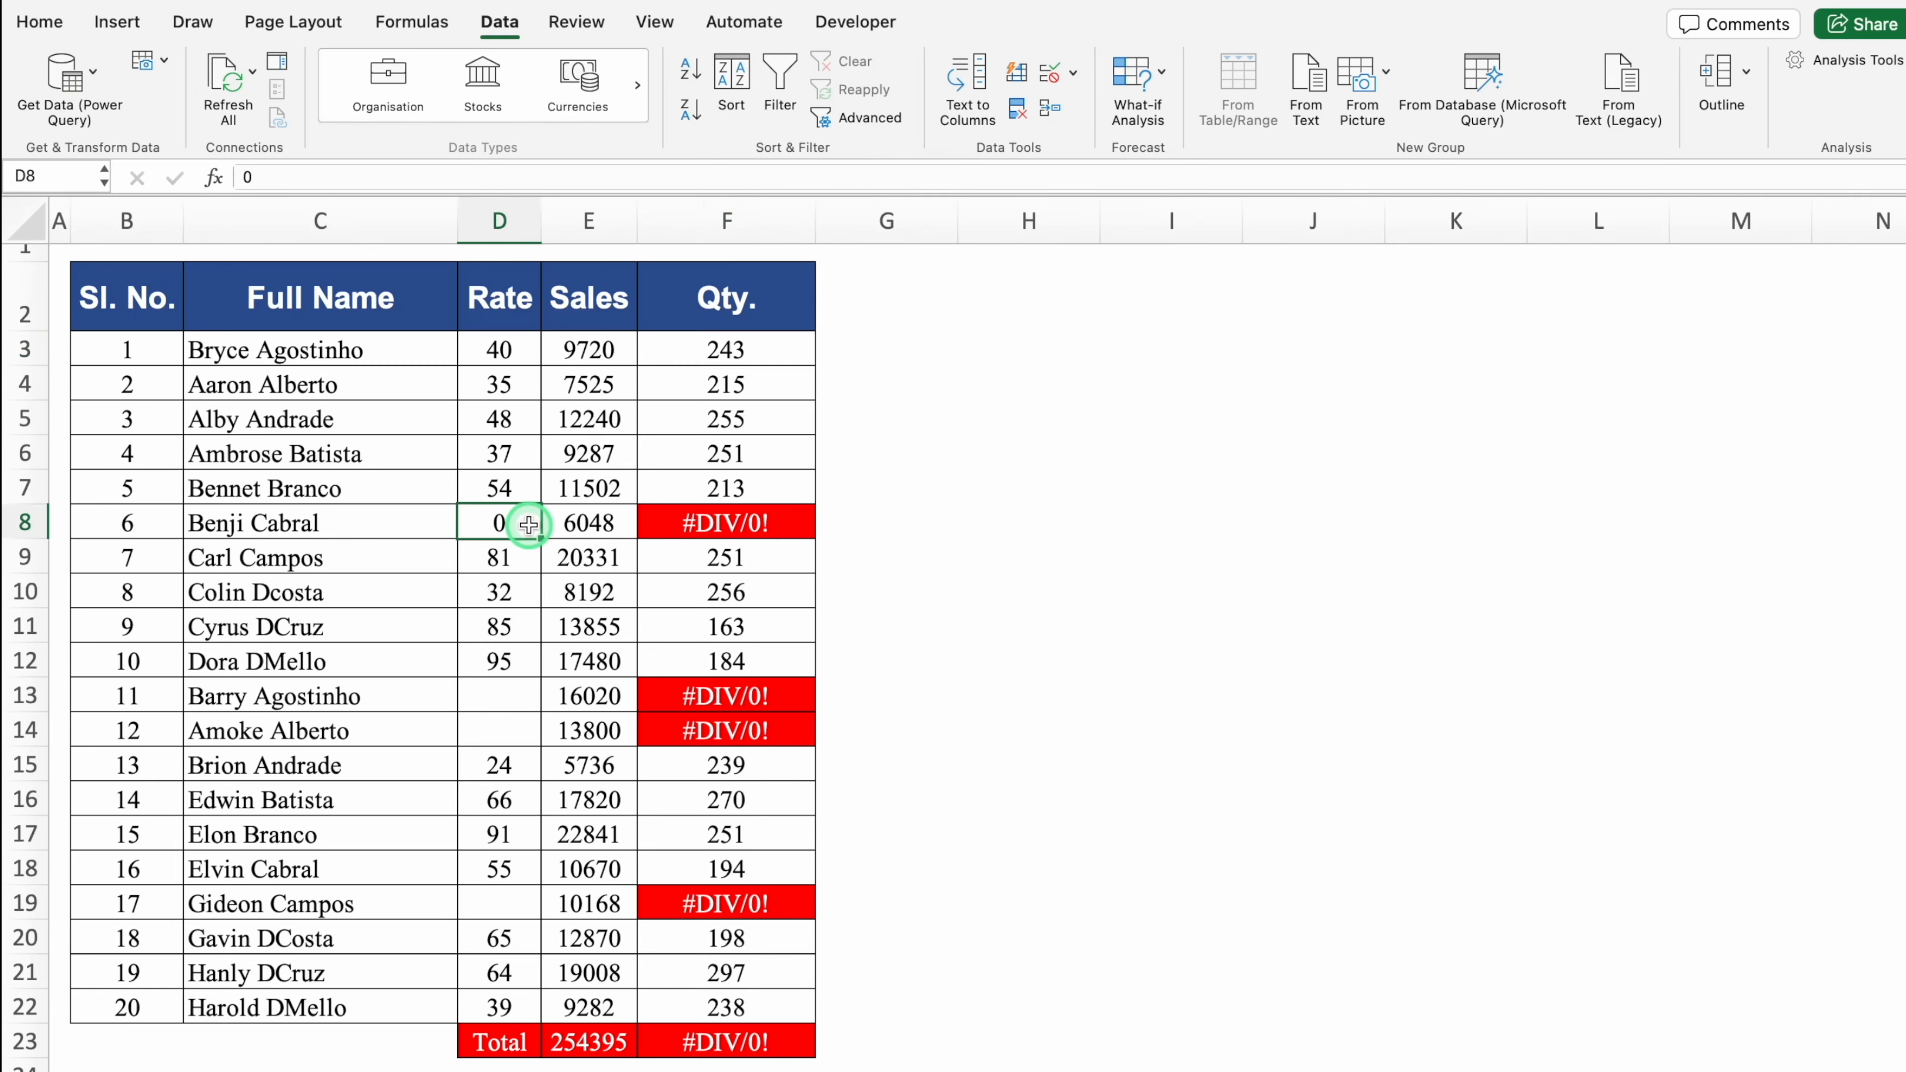
pyautogui.click(498, 696)
pyautogui.click(501, 729)
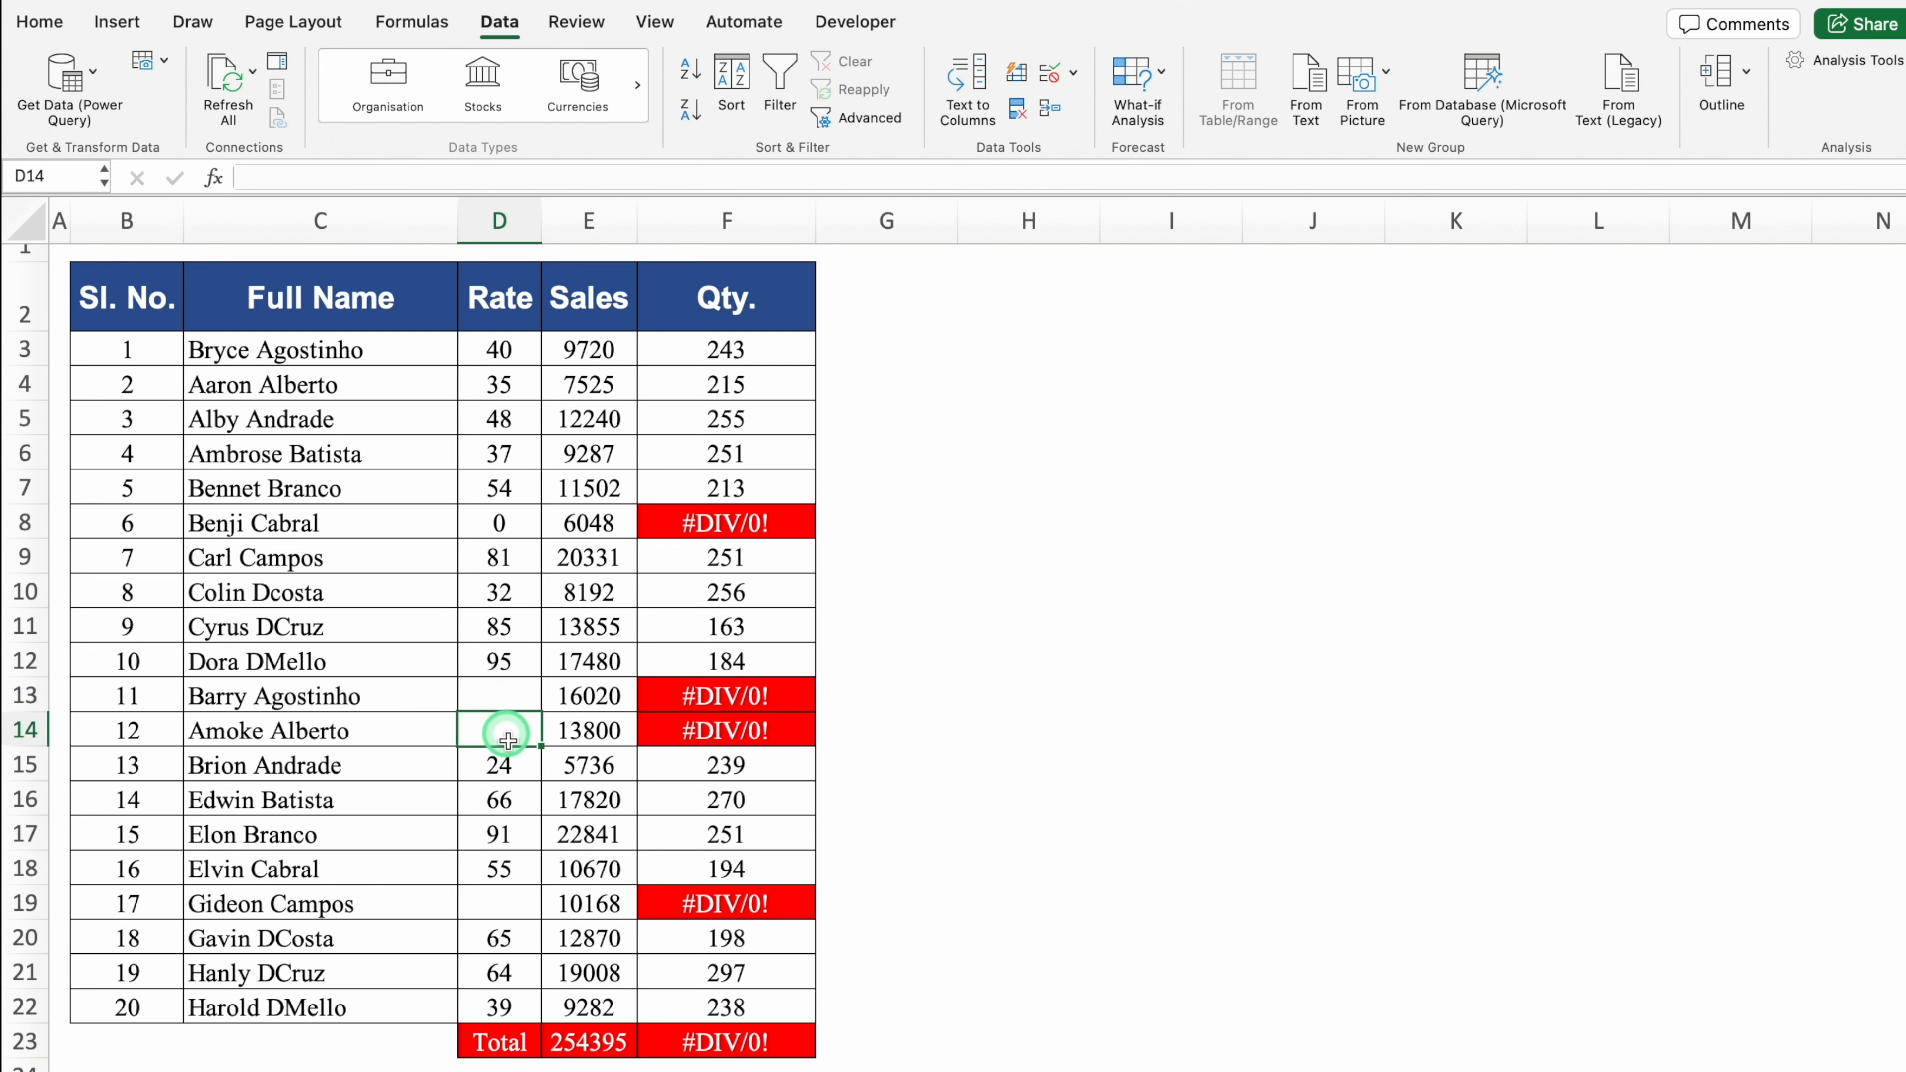
pyautogui.click(507, 908)
pyautogui.click(500, 727)
pyautogui.click(498, 694)
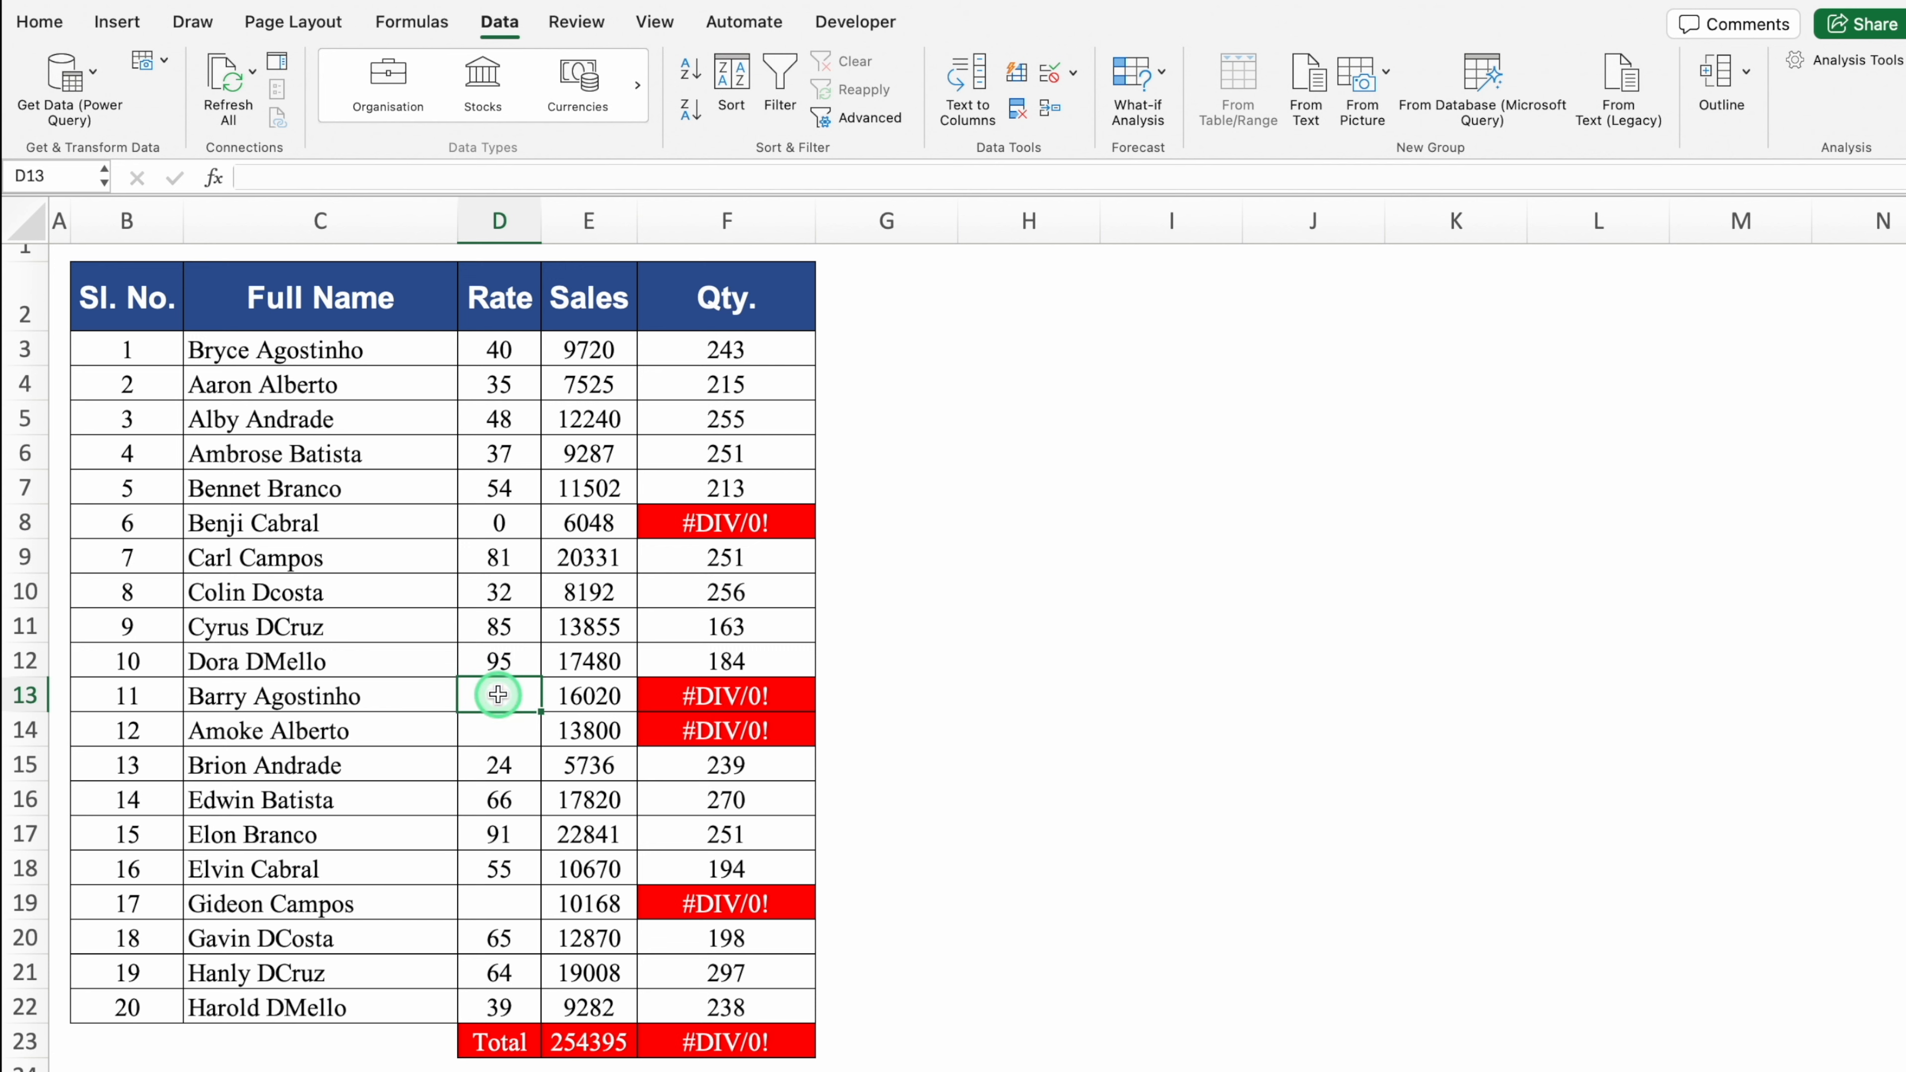
pyautogui.click(751, 349)
pyautogui.doubleClick(750, 349)
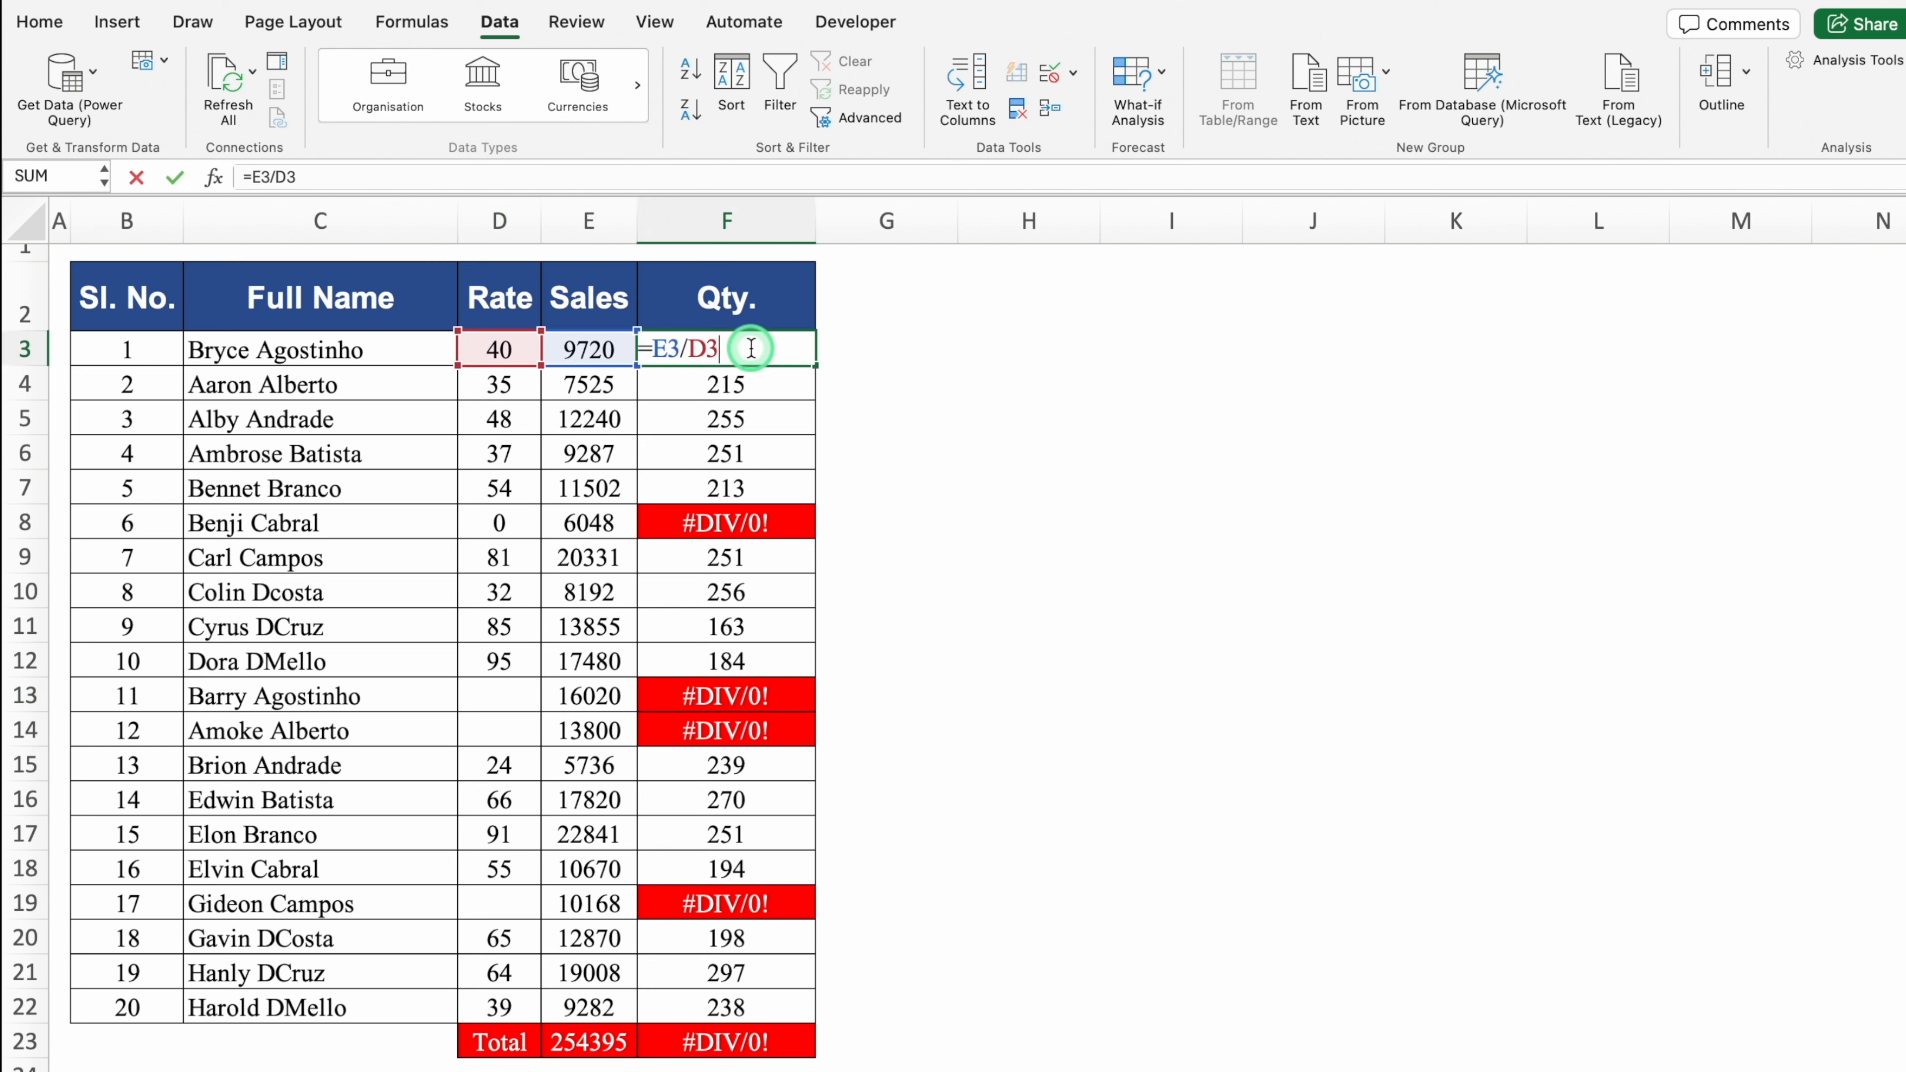
# Step: Change F3 to =IFERROR(E3/D3,"") and fill it down the Qty. column
pyautogui.click(649, 349)
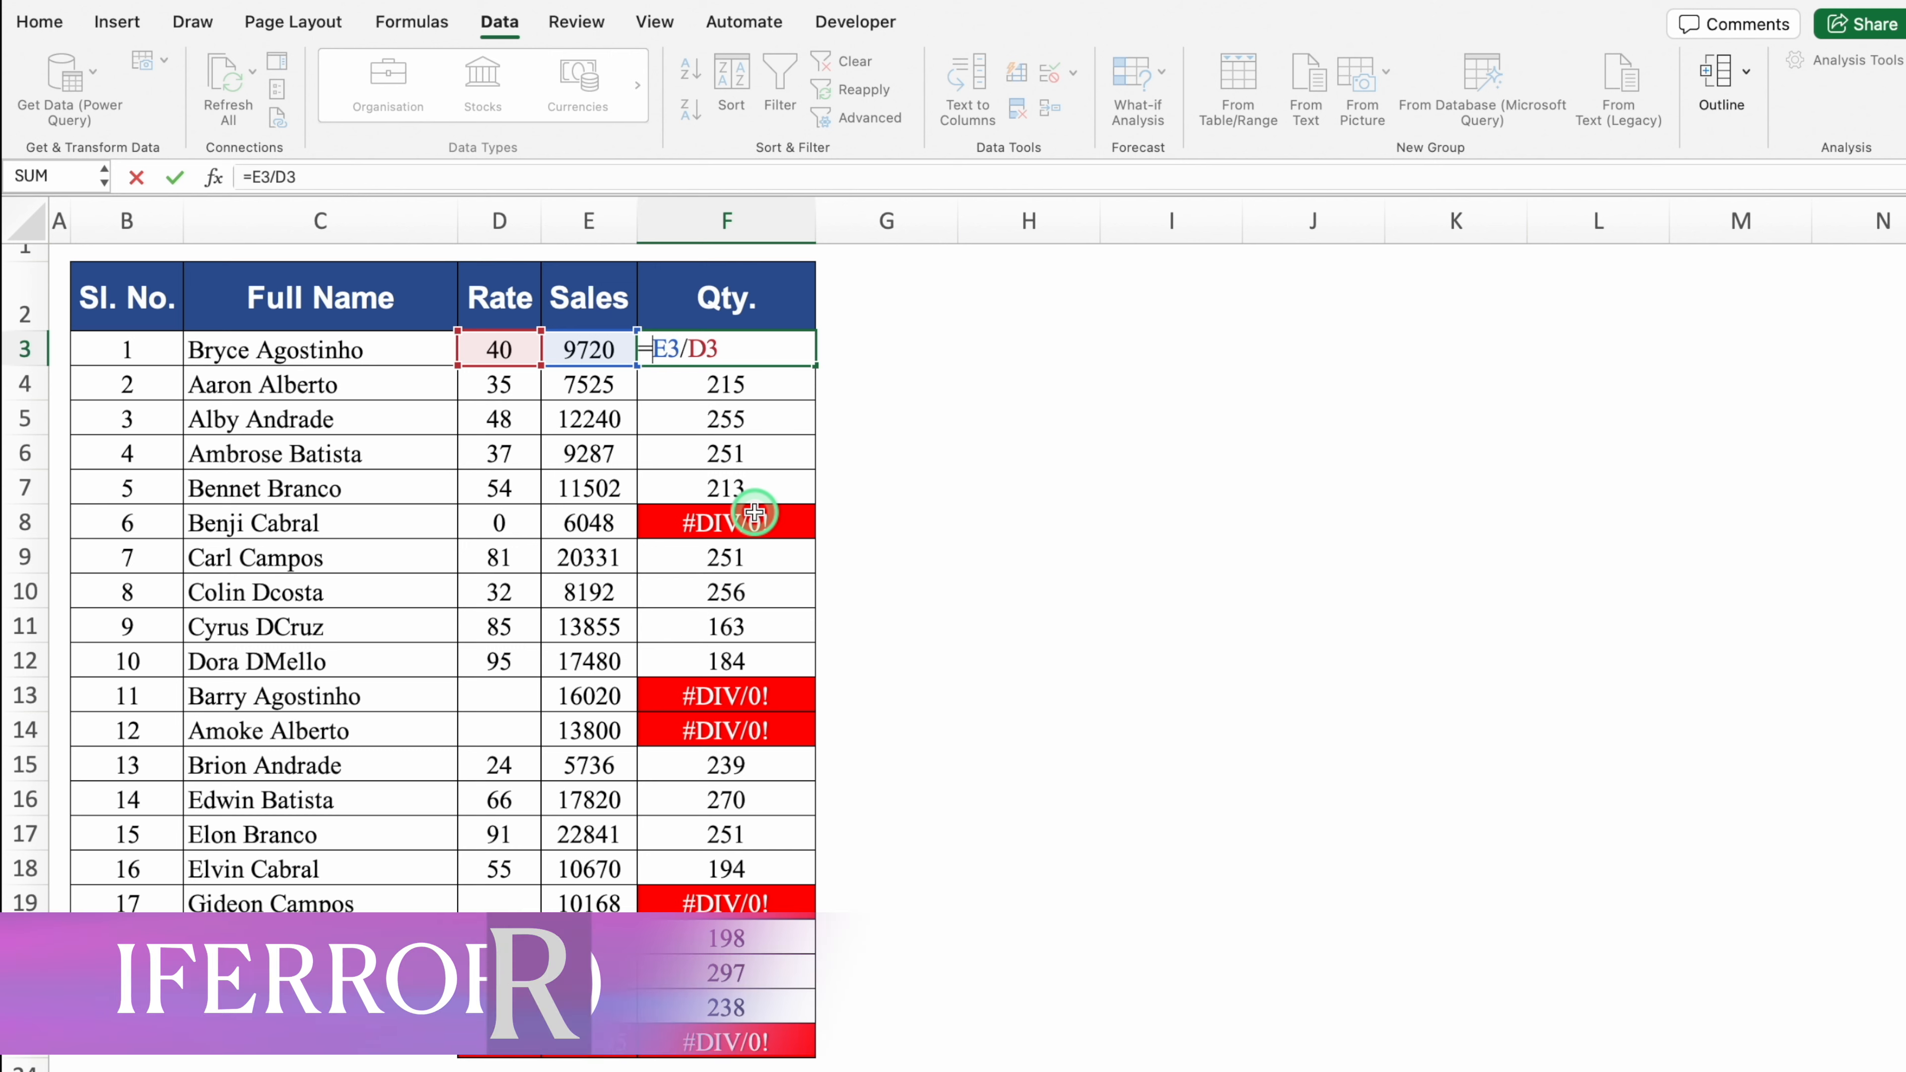
pyautogui.write('IFE')
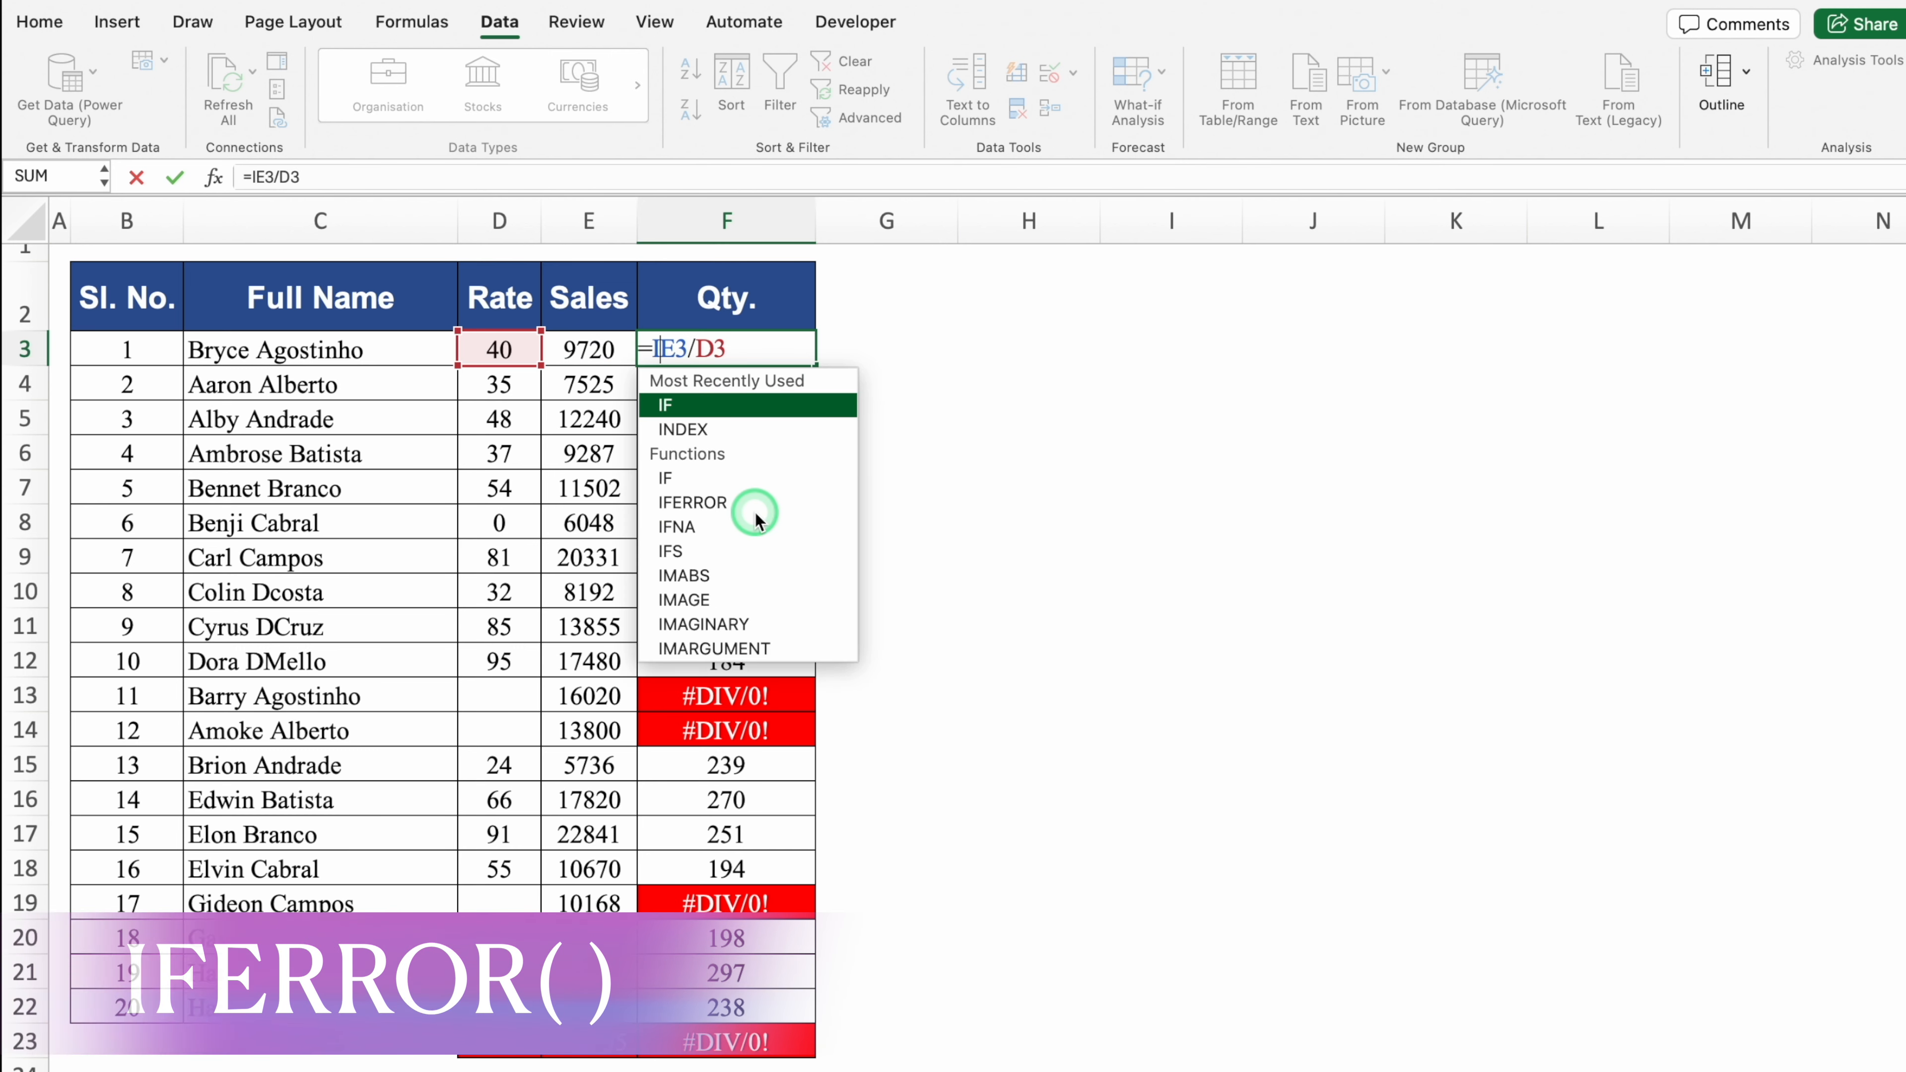
pyautogui.doubleClick(697, 405)
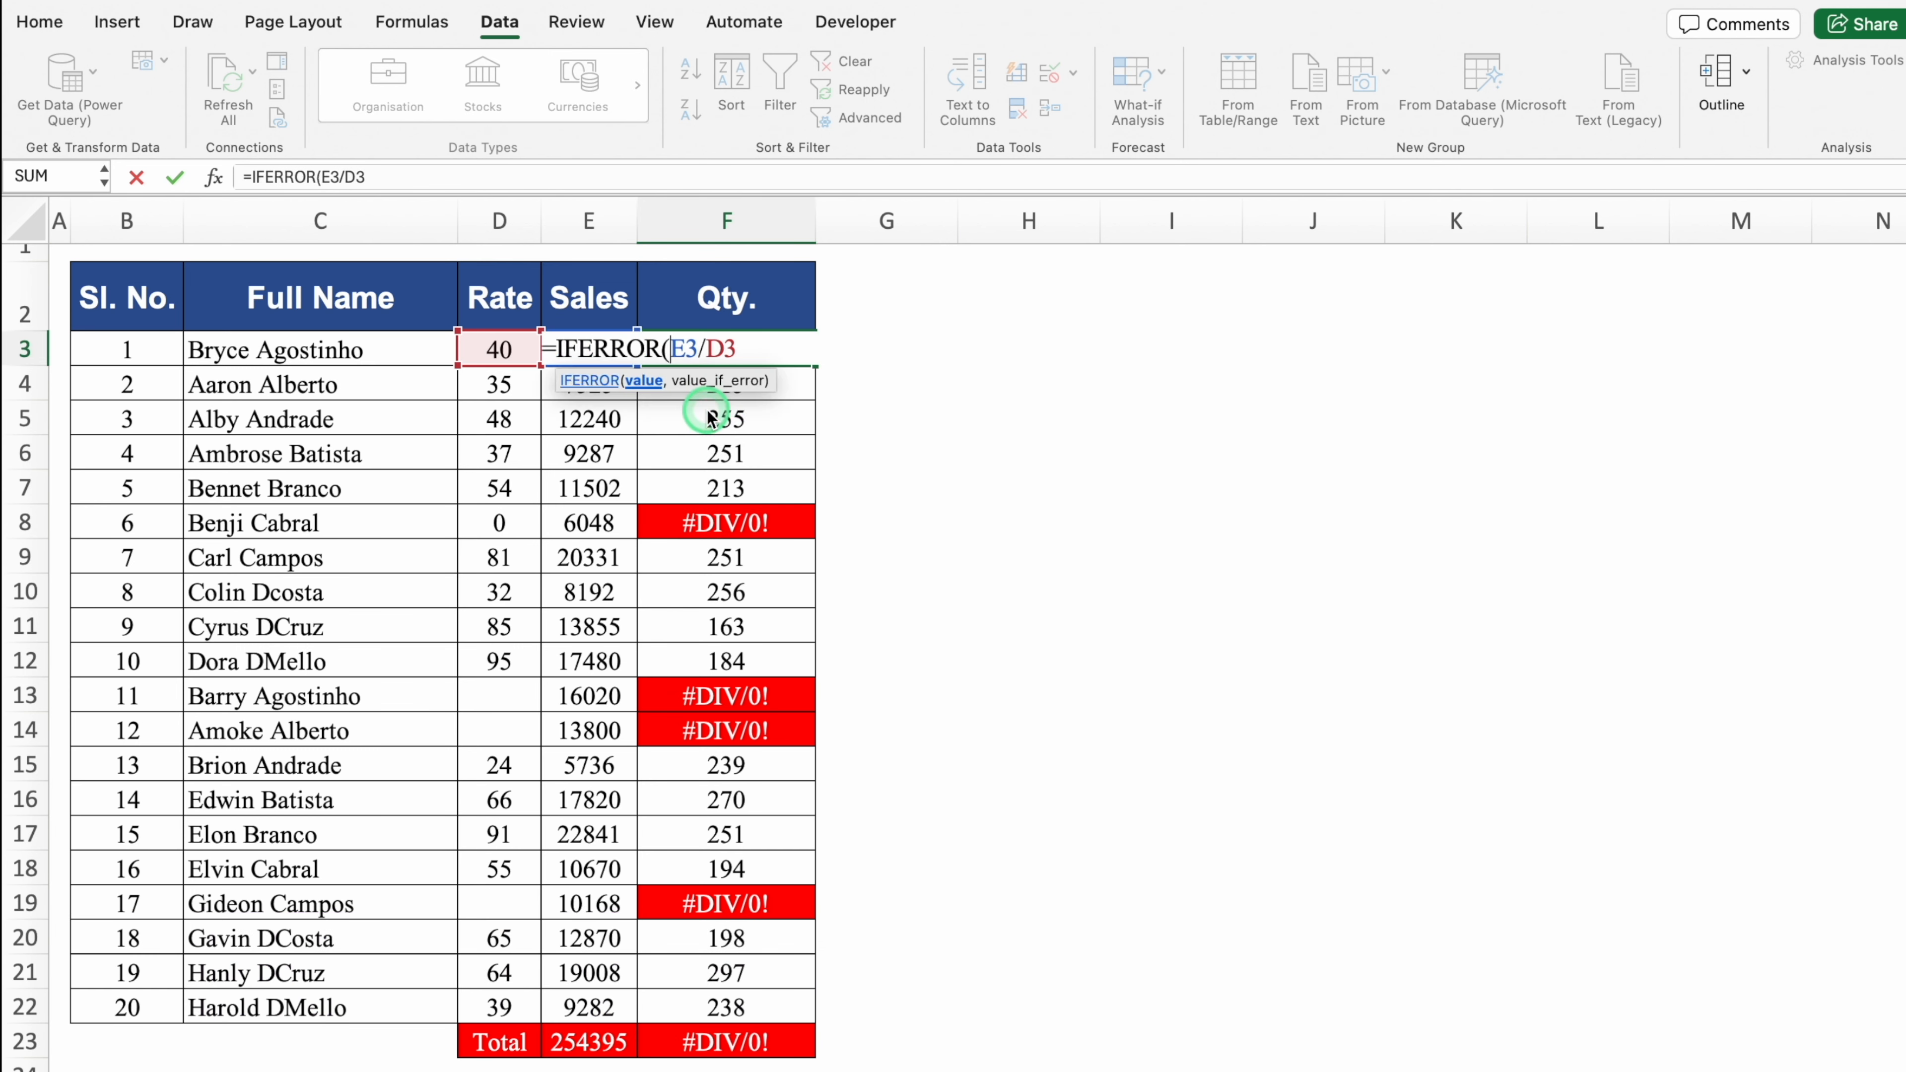
pyautogui.write(',""')
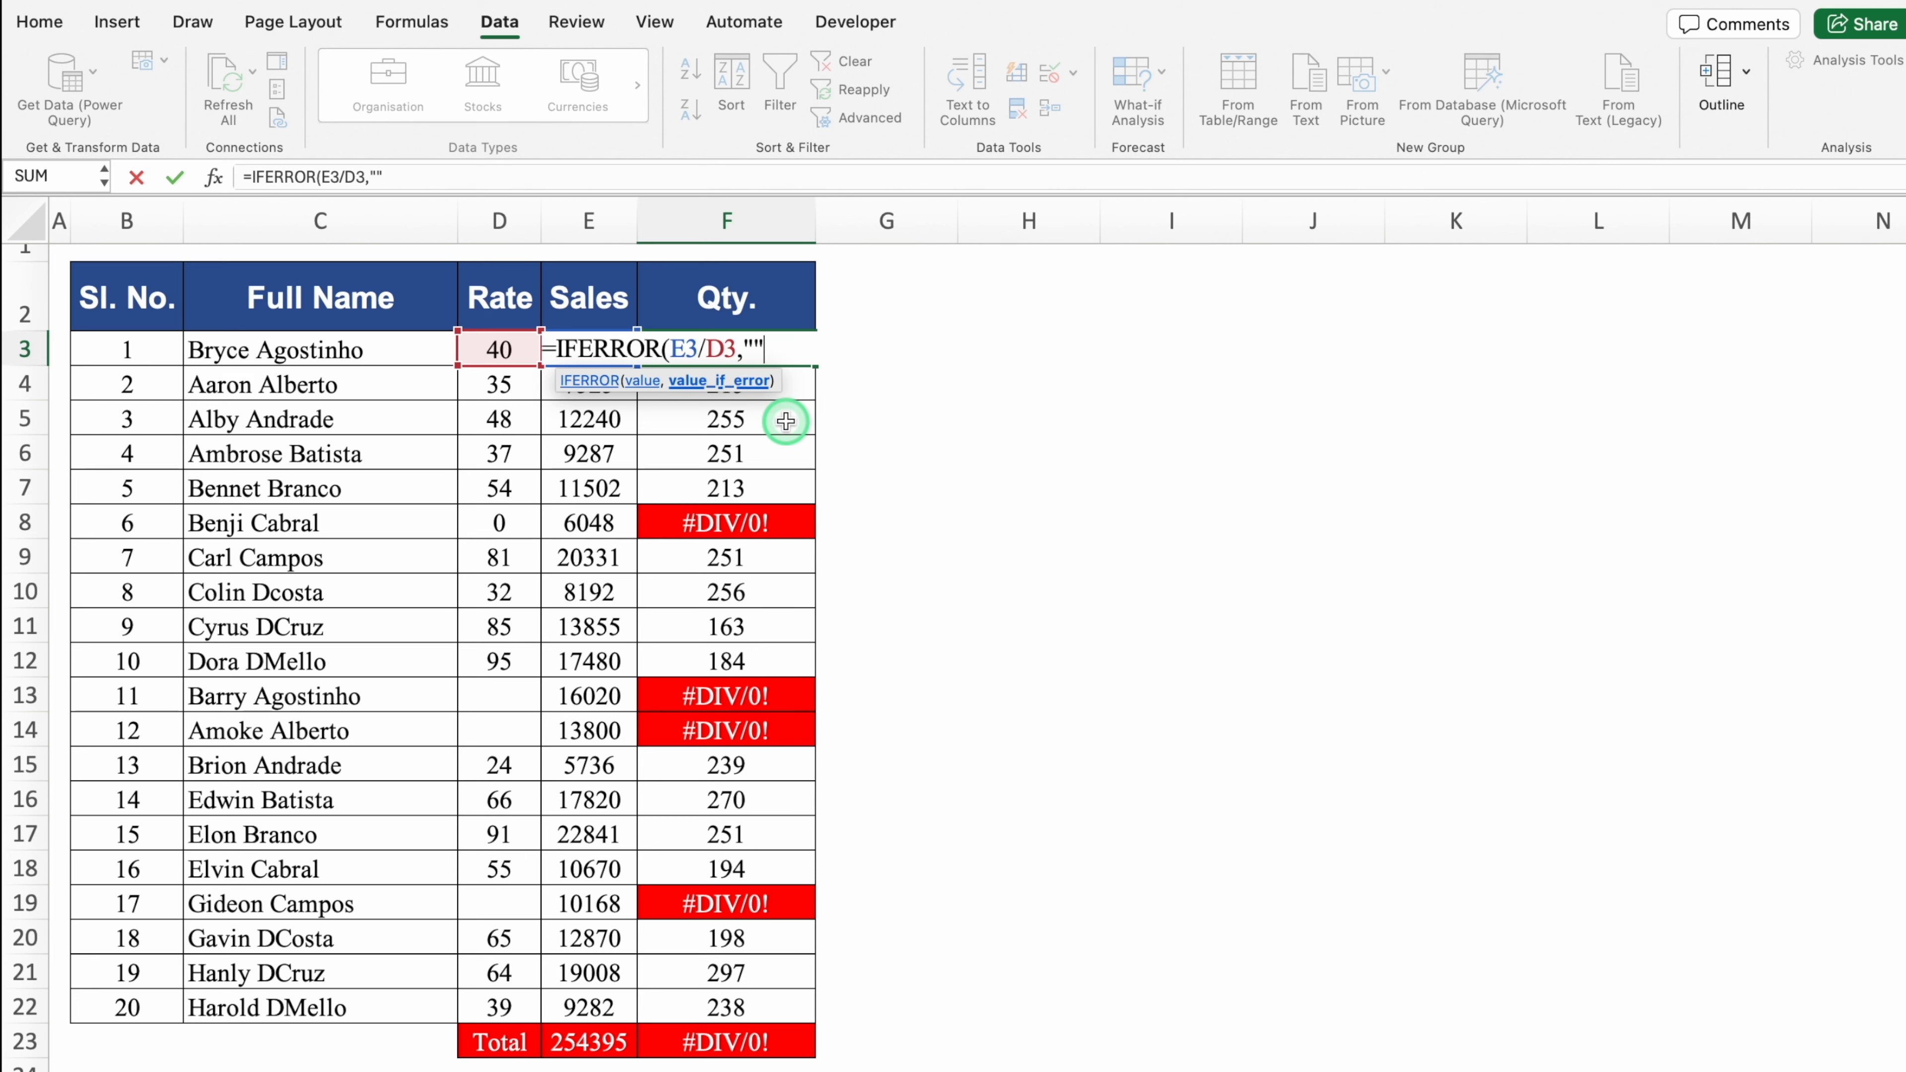
pyautogui.write(')')
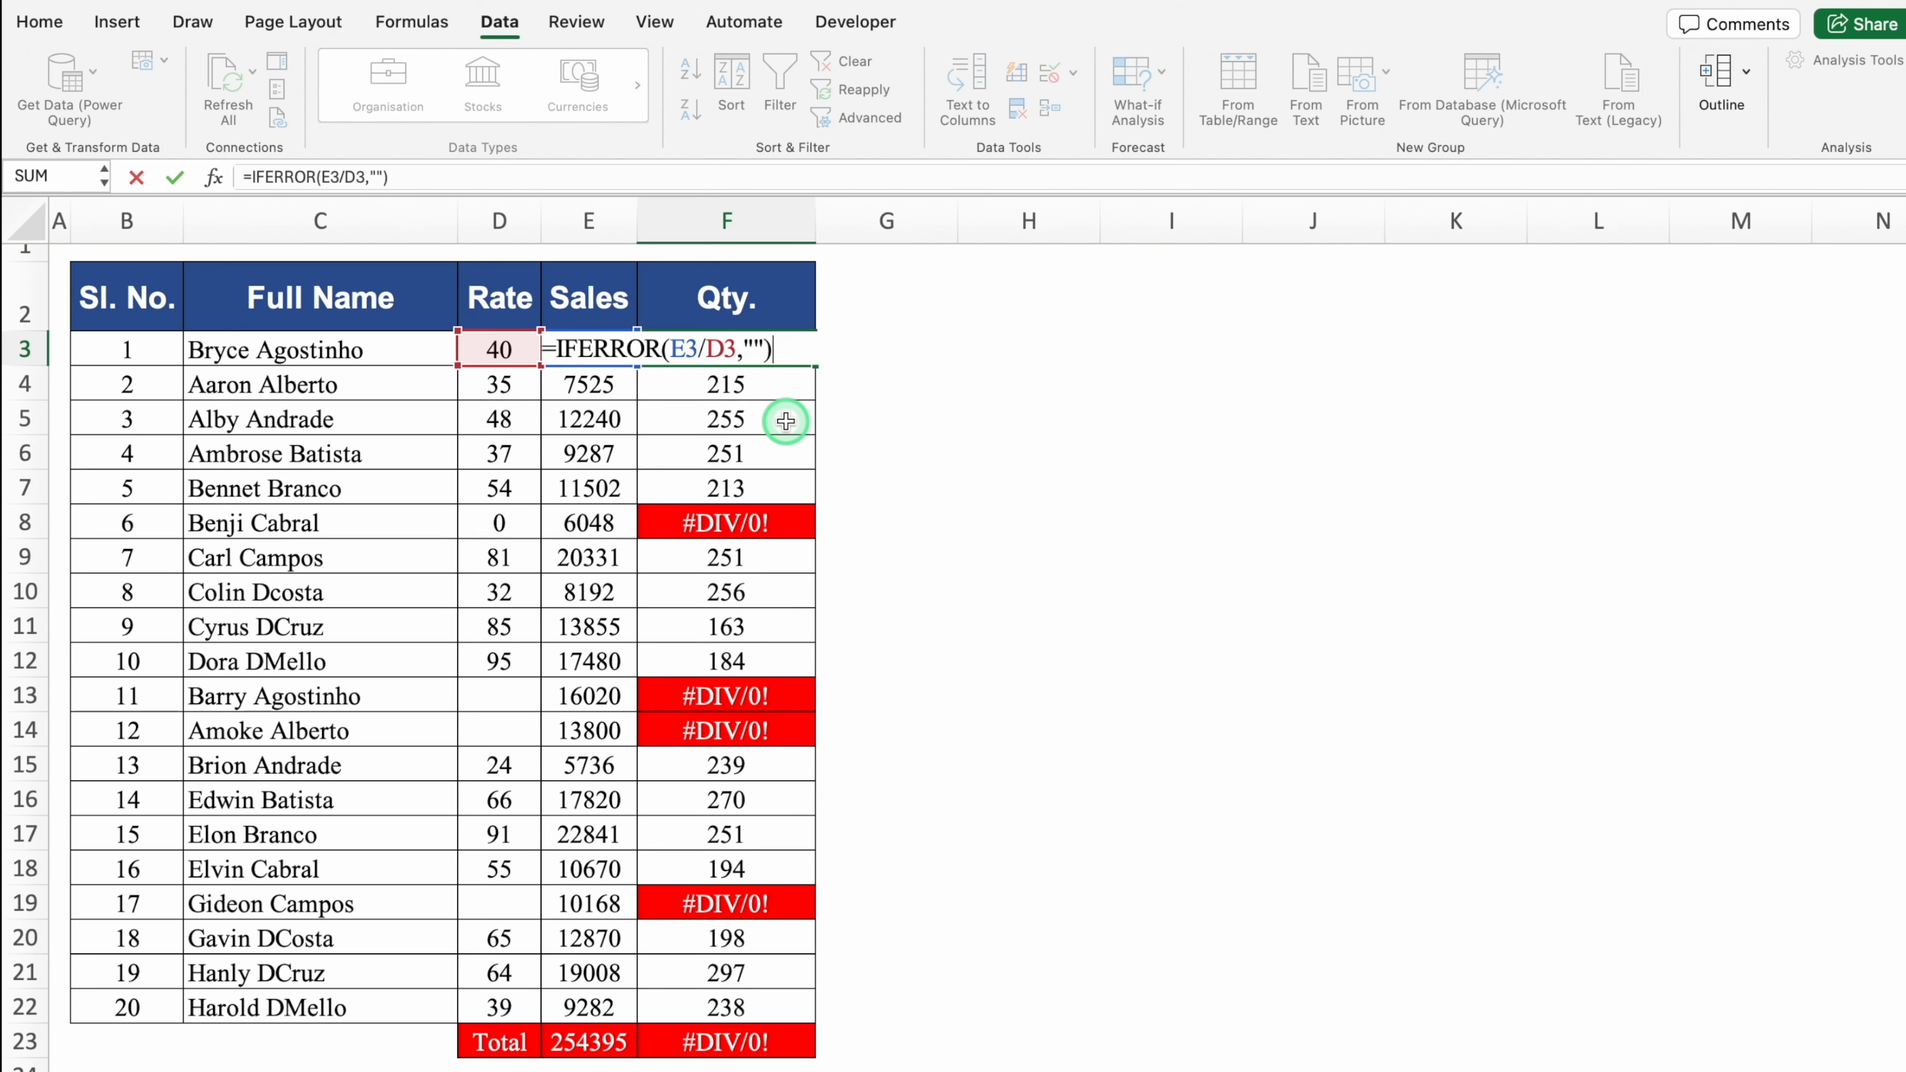
pyautogui.press('Return')
pyautogui.click(803, 359)
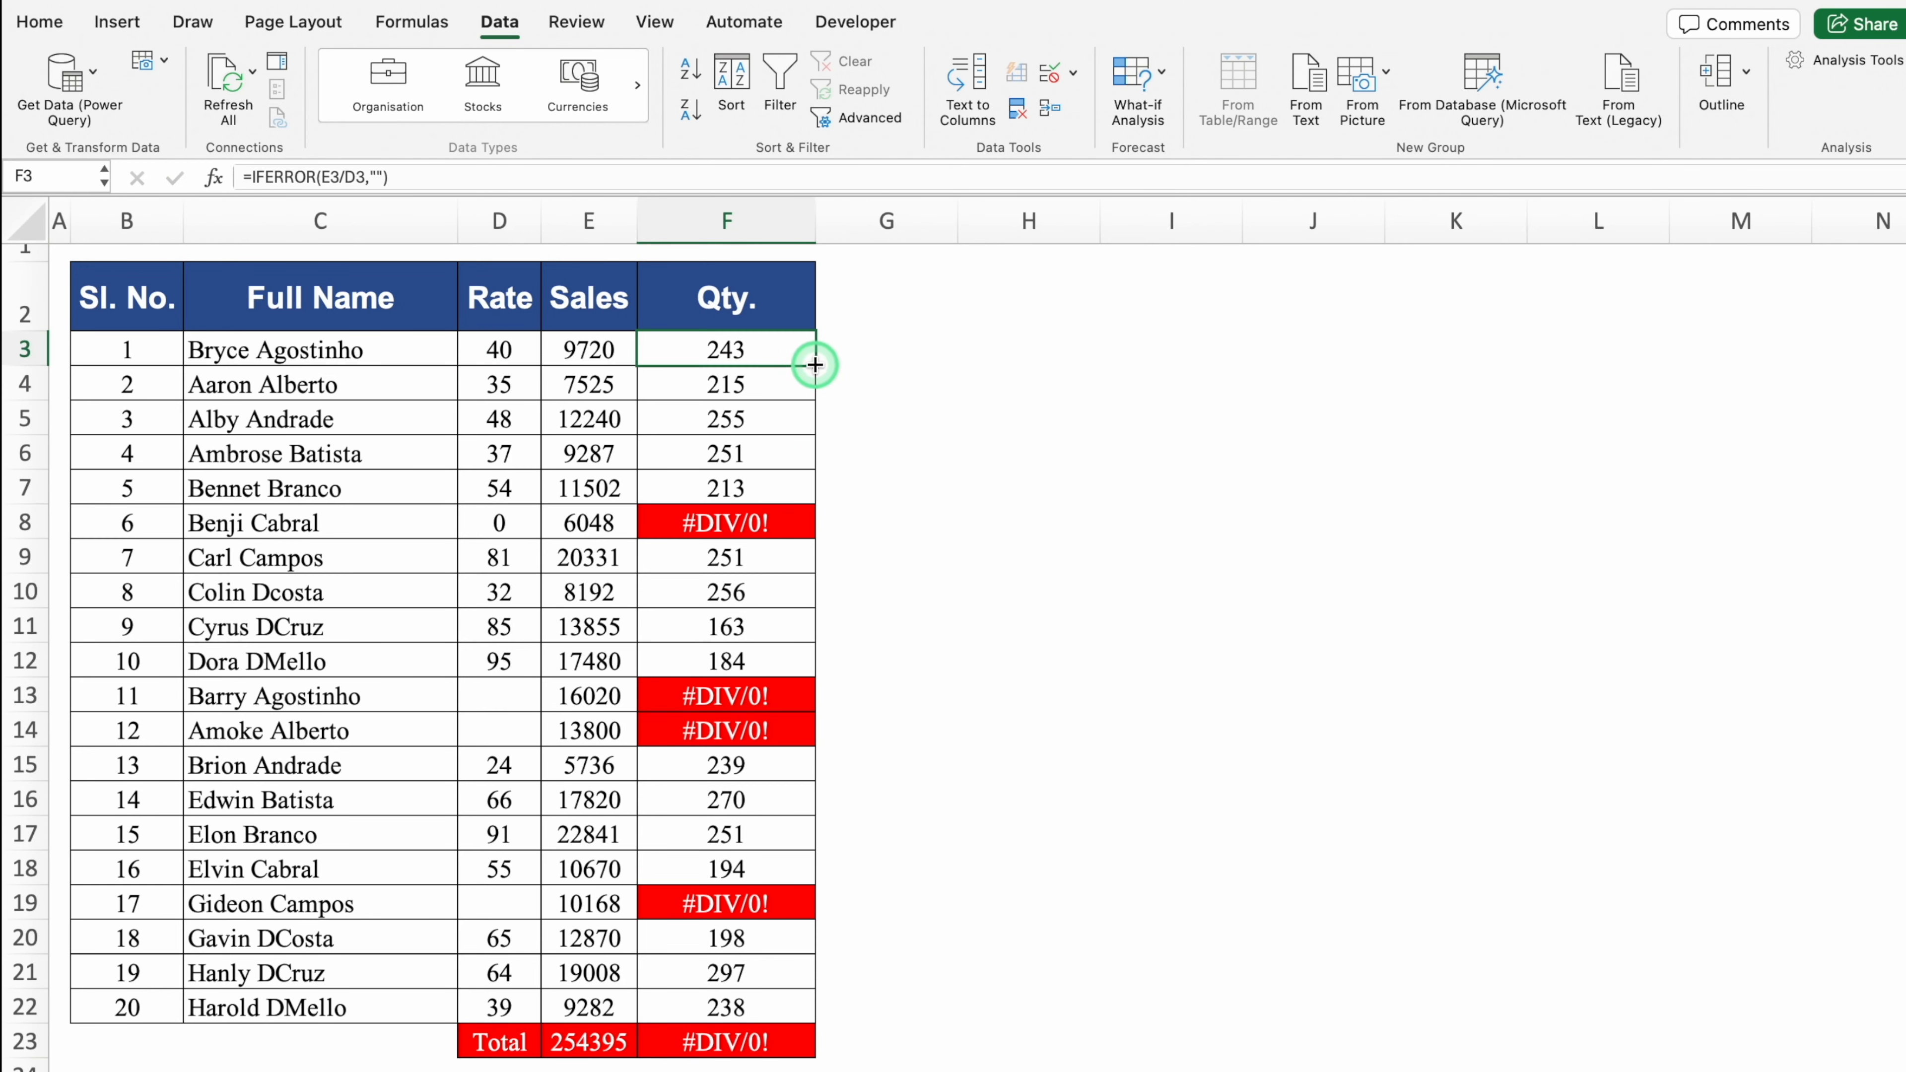
pyautogui.doubleClick(815, 365)
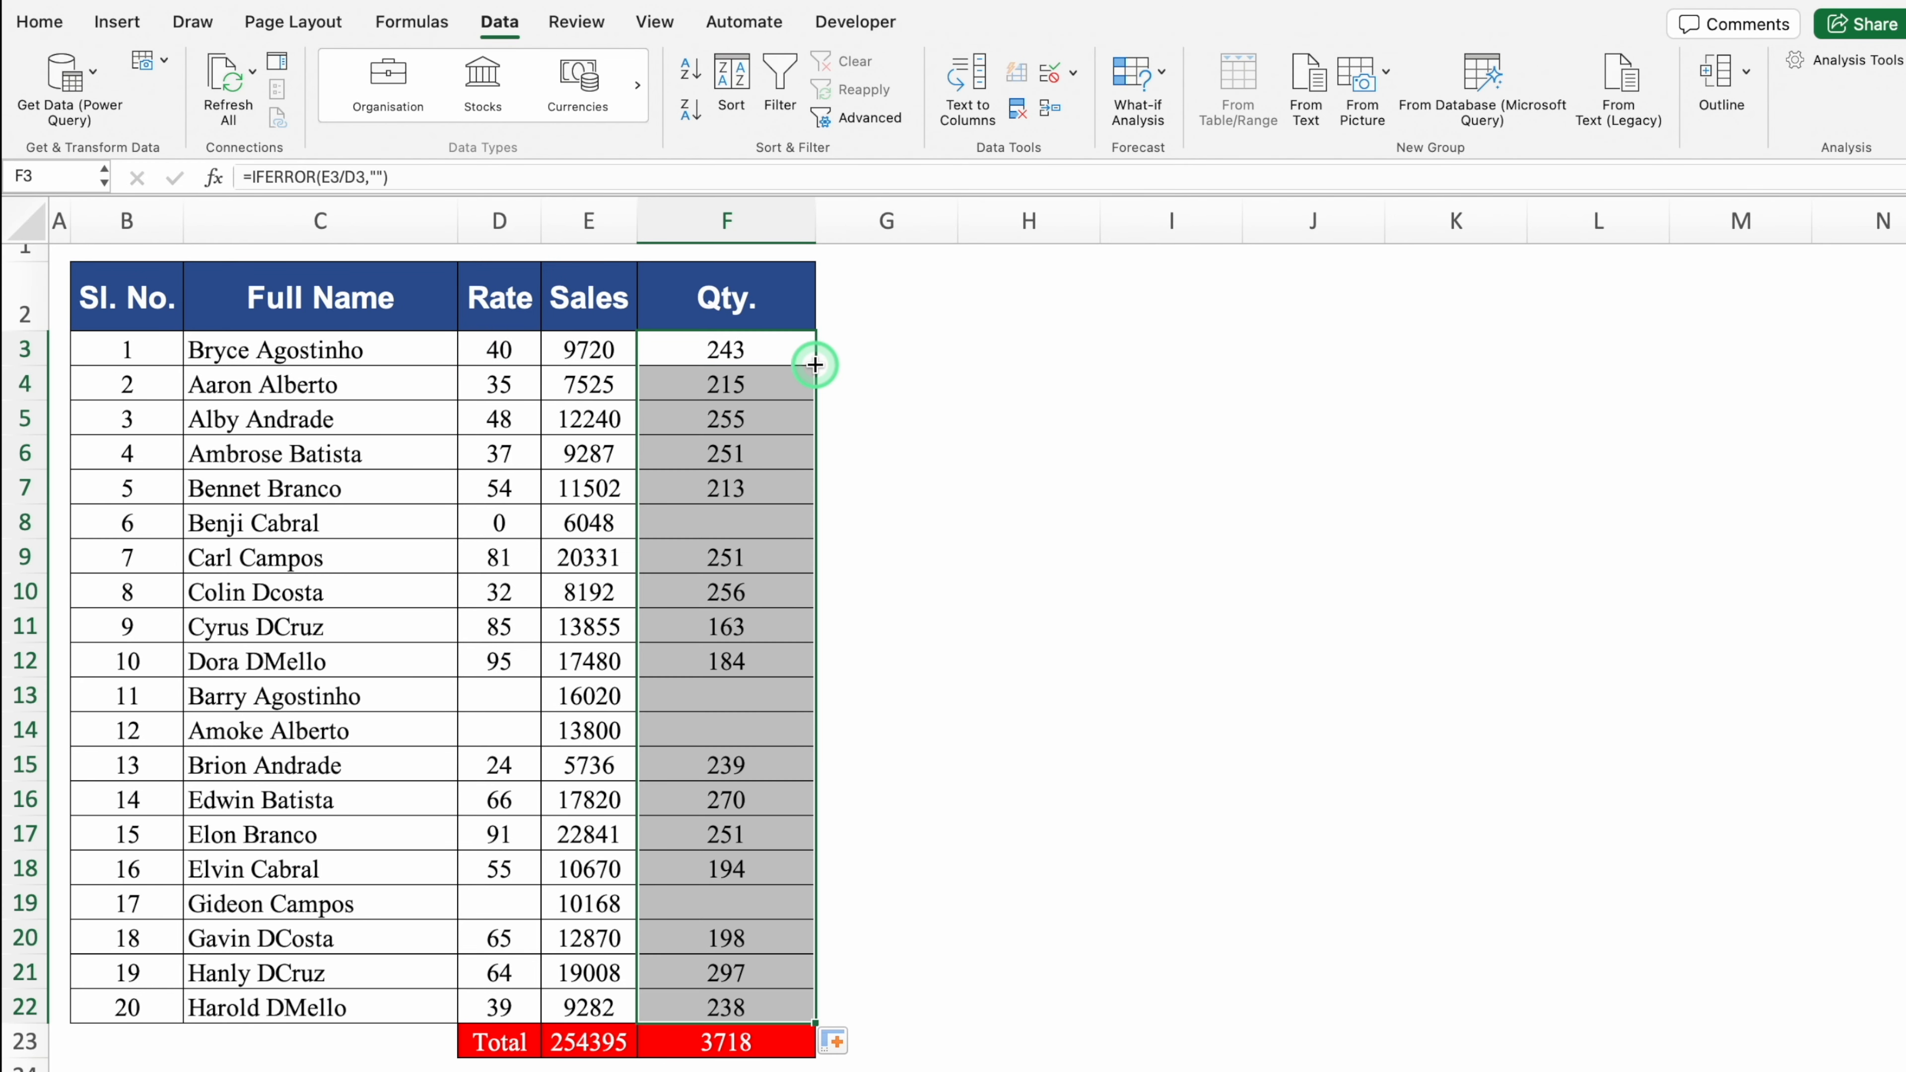
pyautogui.click(777, 525)
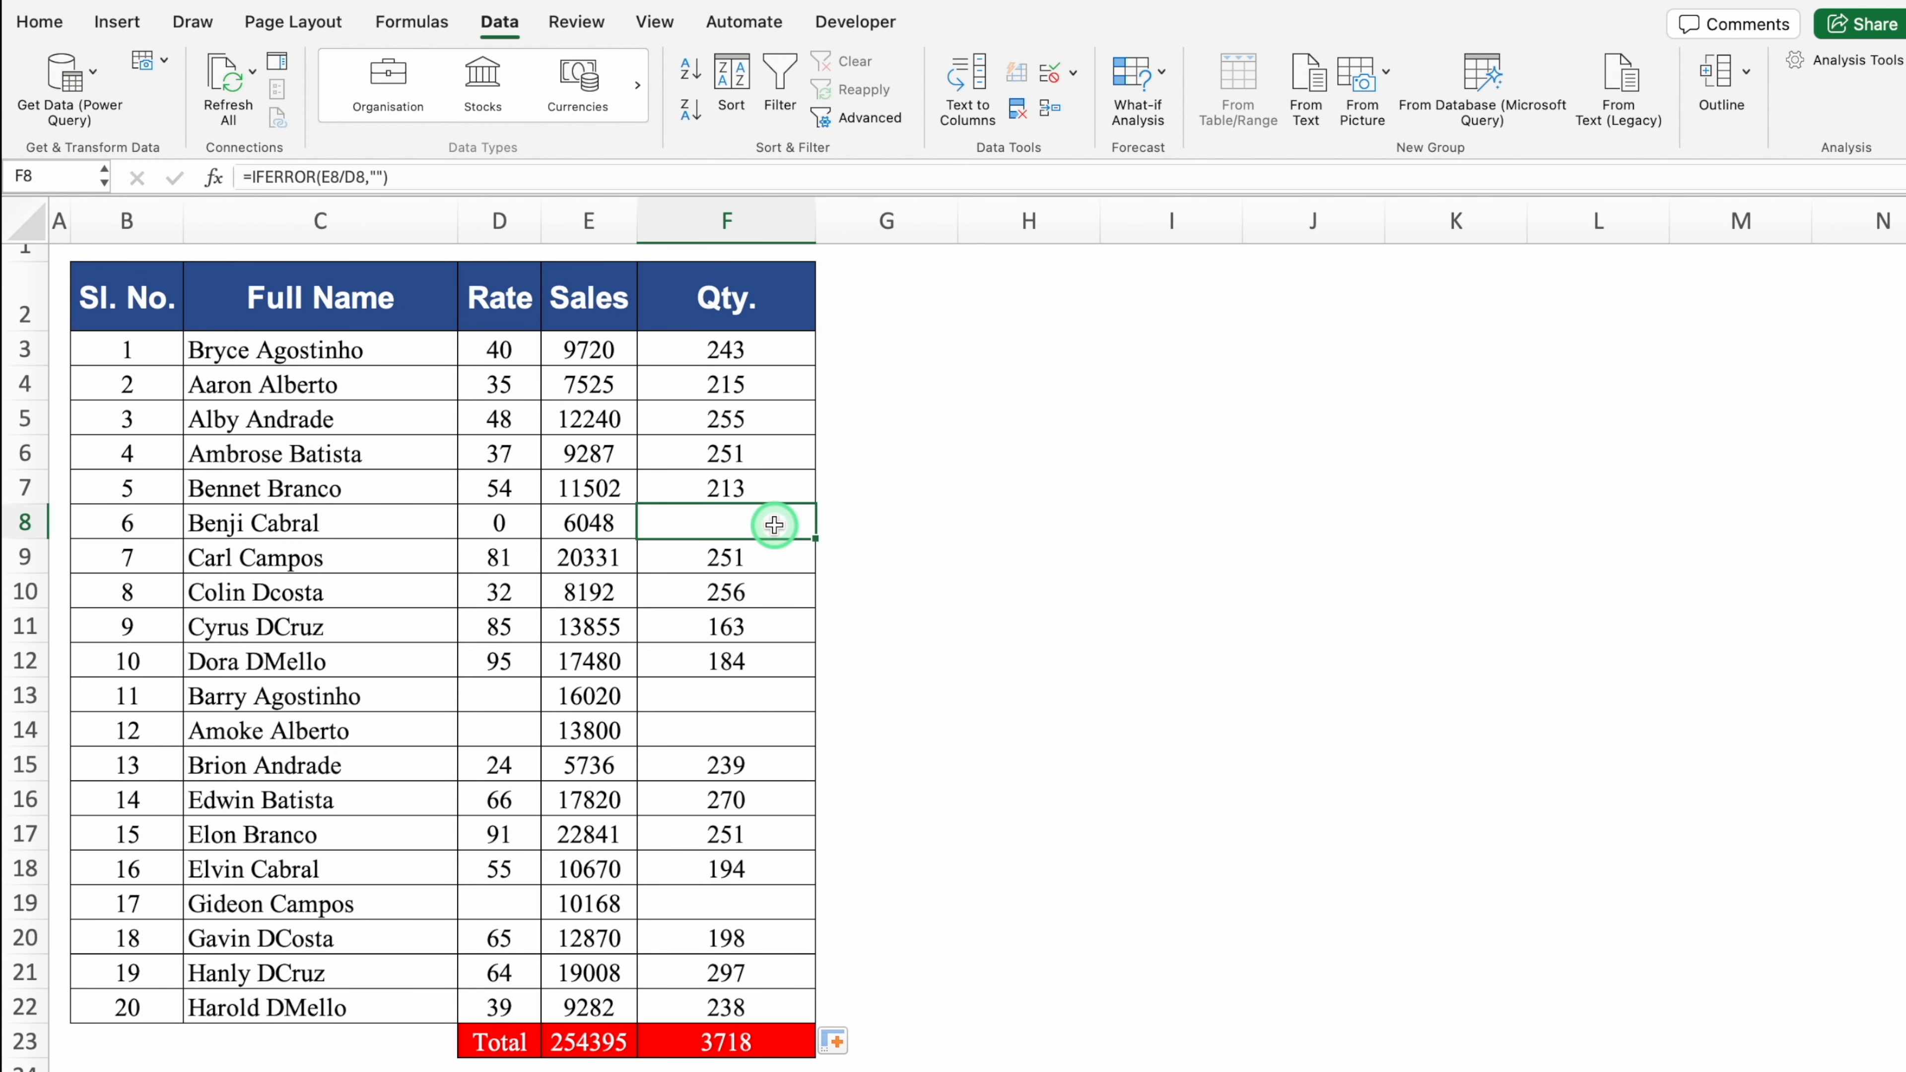
pyautogui.click(754, 692)
pyautogui.click(761, 728)
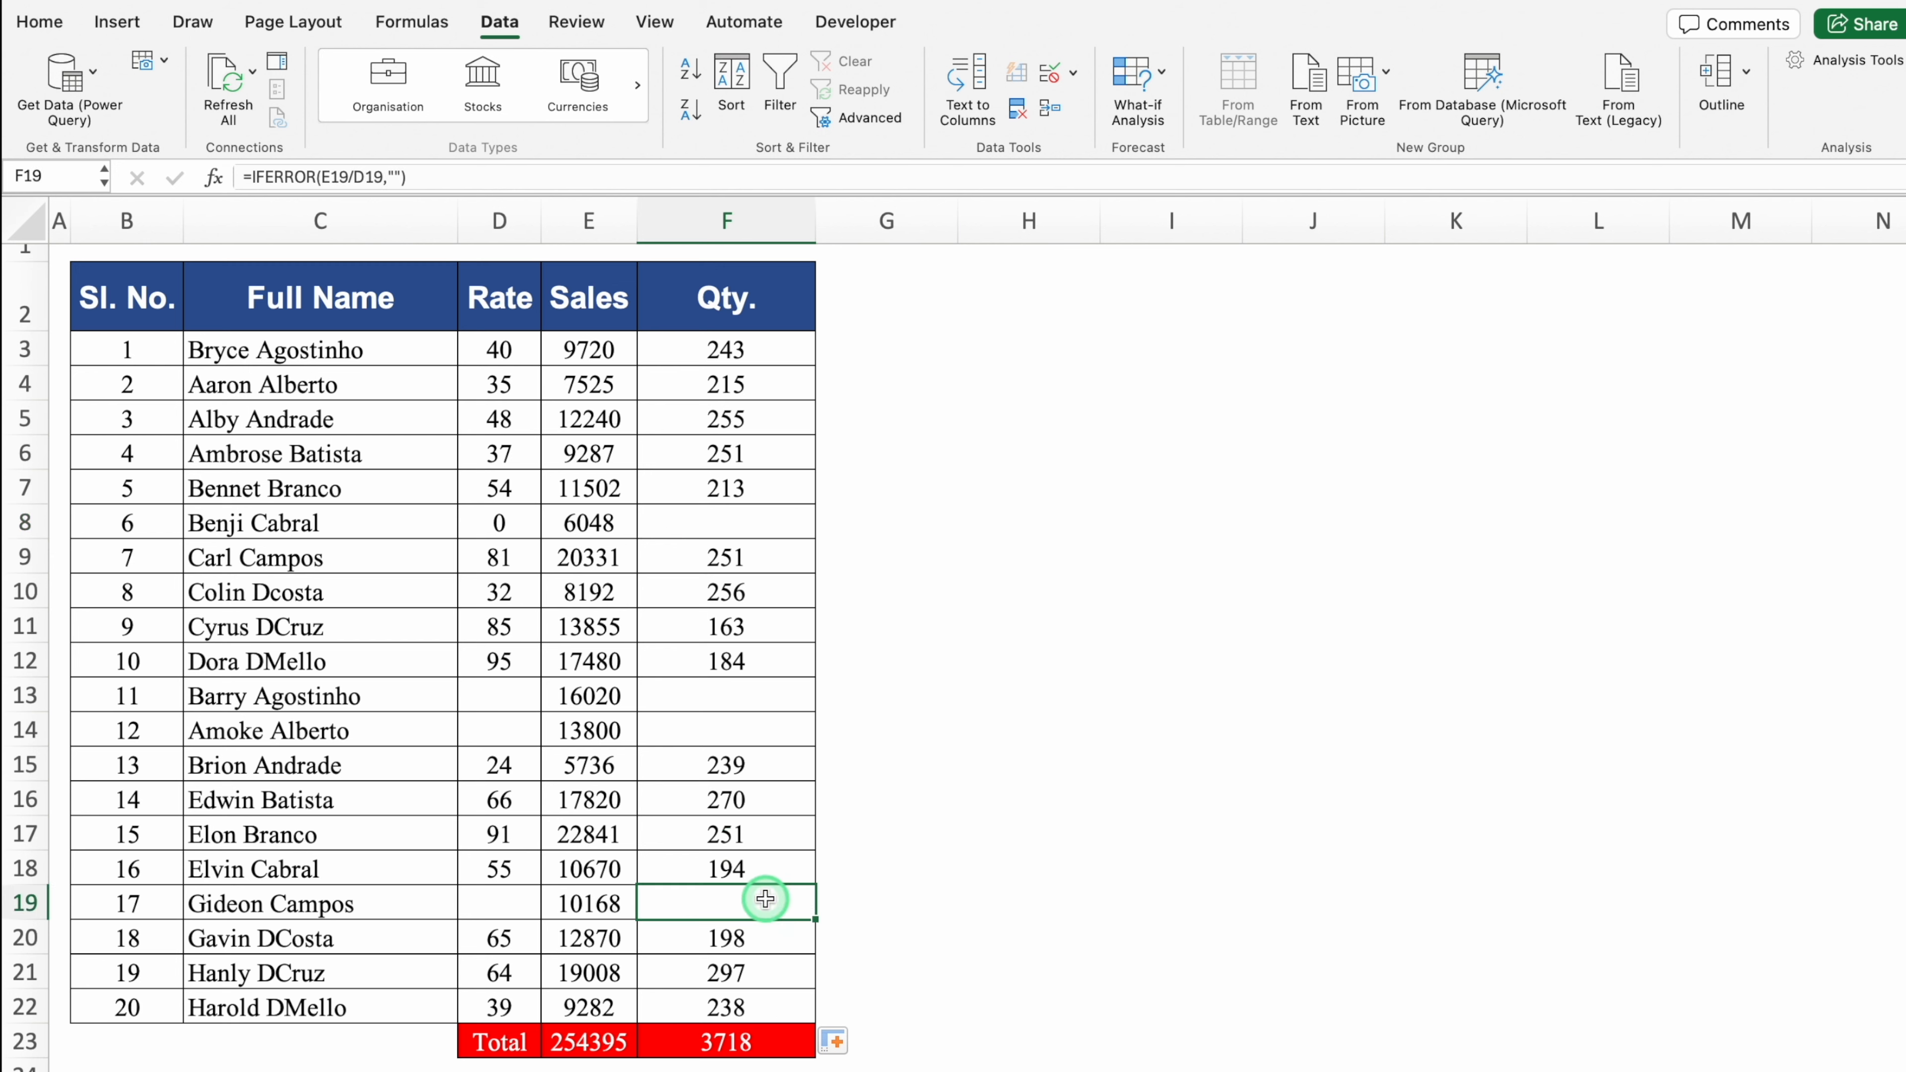
# Step: Change the zero Rate in D8 to 10 and check the recalculated Qty
pyautogui.click(516, 530)
pyautogui.write('10')
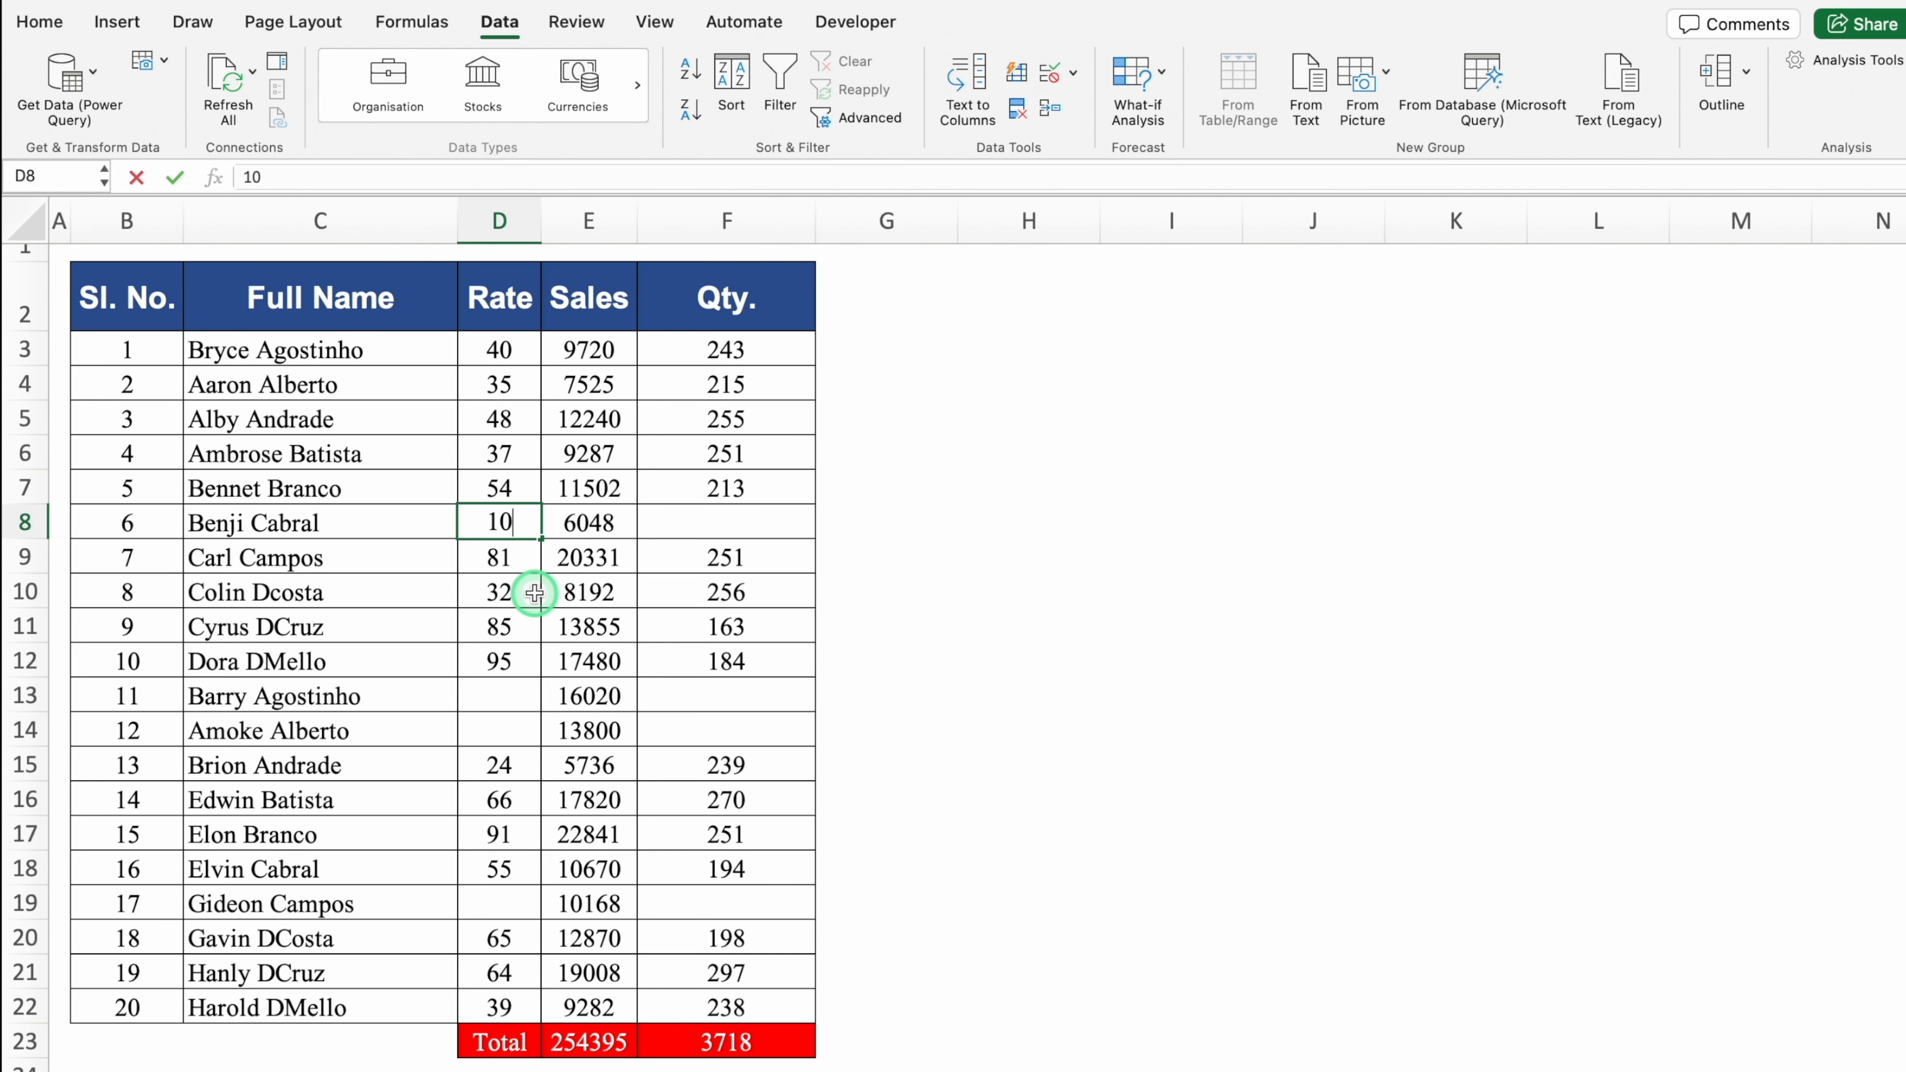
pyautogui.press('Return')
pyautogui.click(795, 522)
pyautogui.click(845, 526)
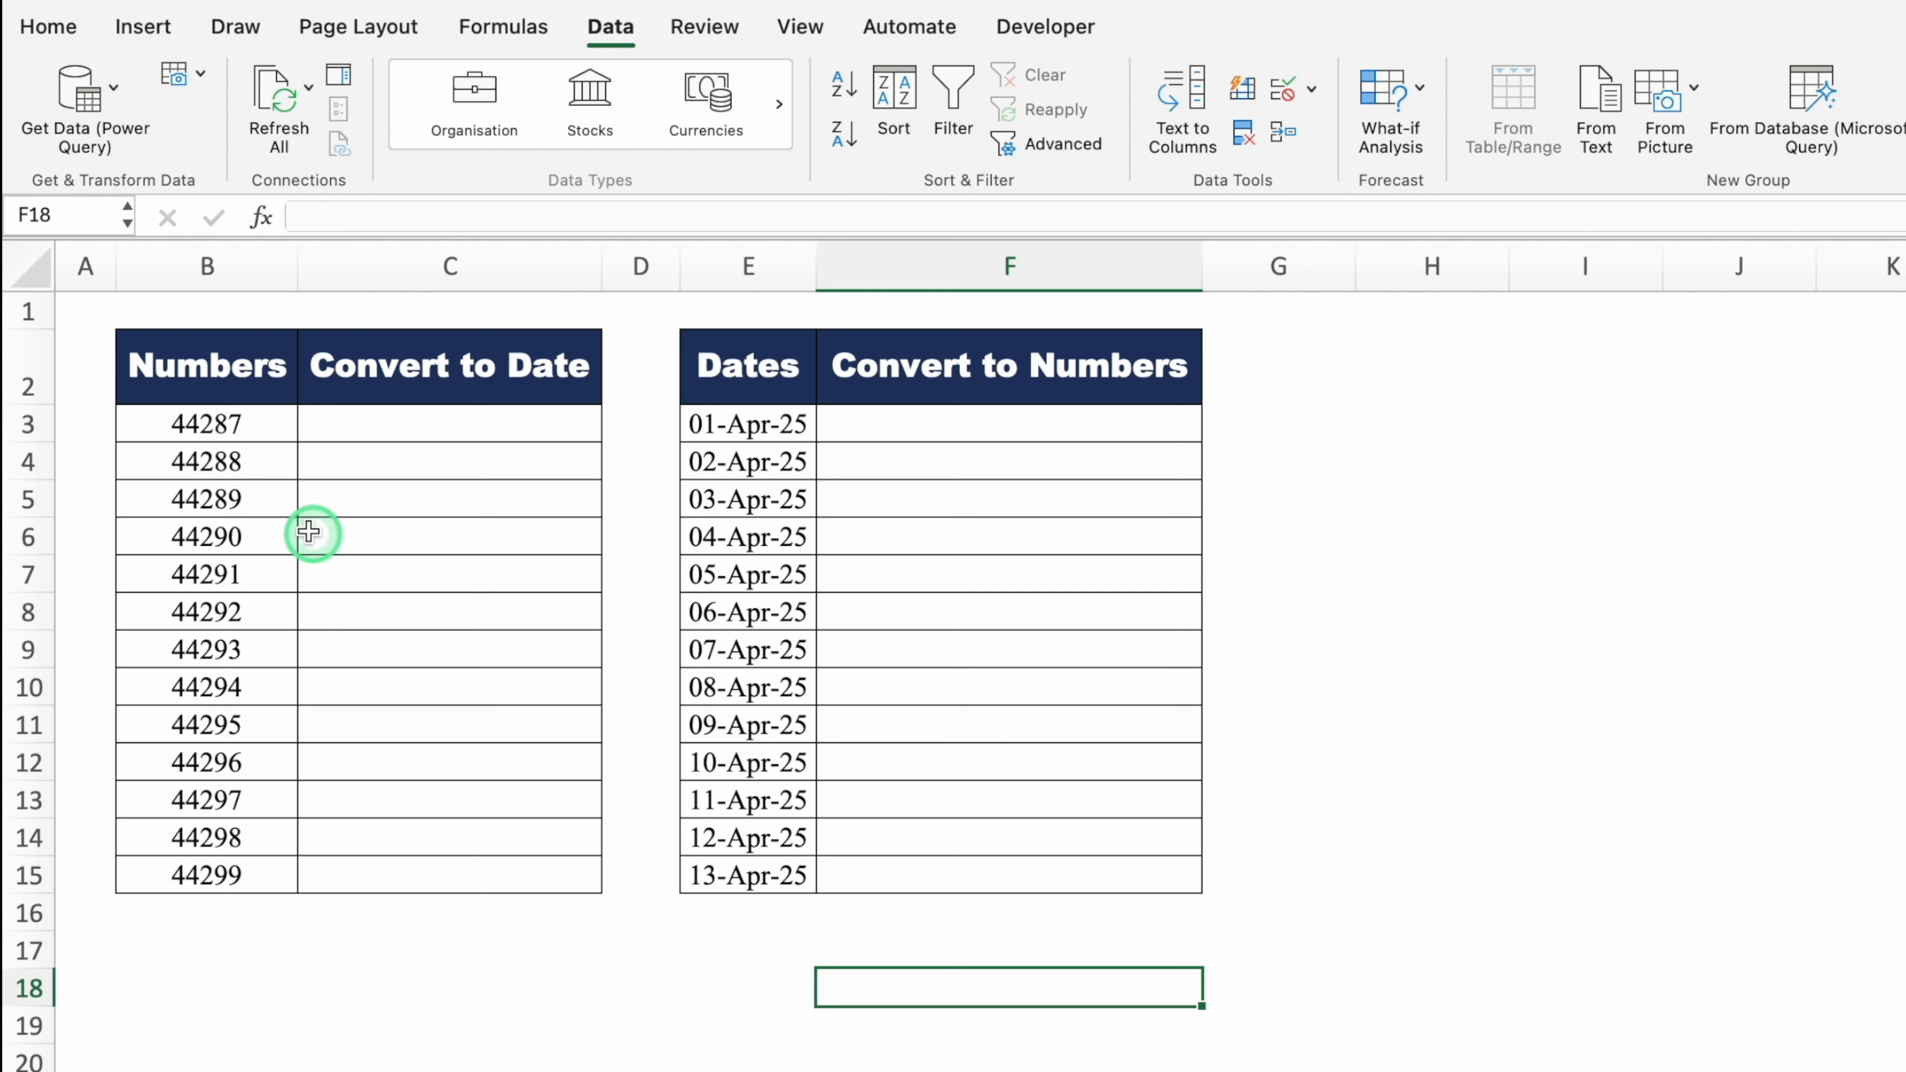
# Step: Apply the date format (Ctrl+Shift+3) to column B's serial numbers
pyautogui.click(214, 259)
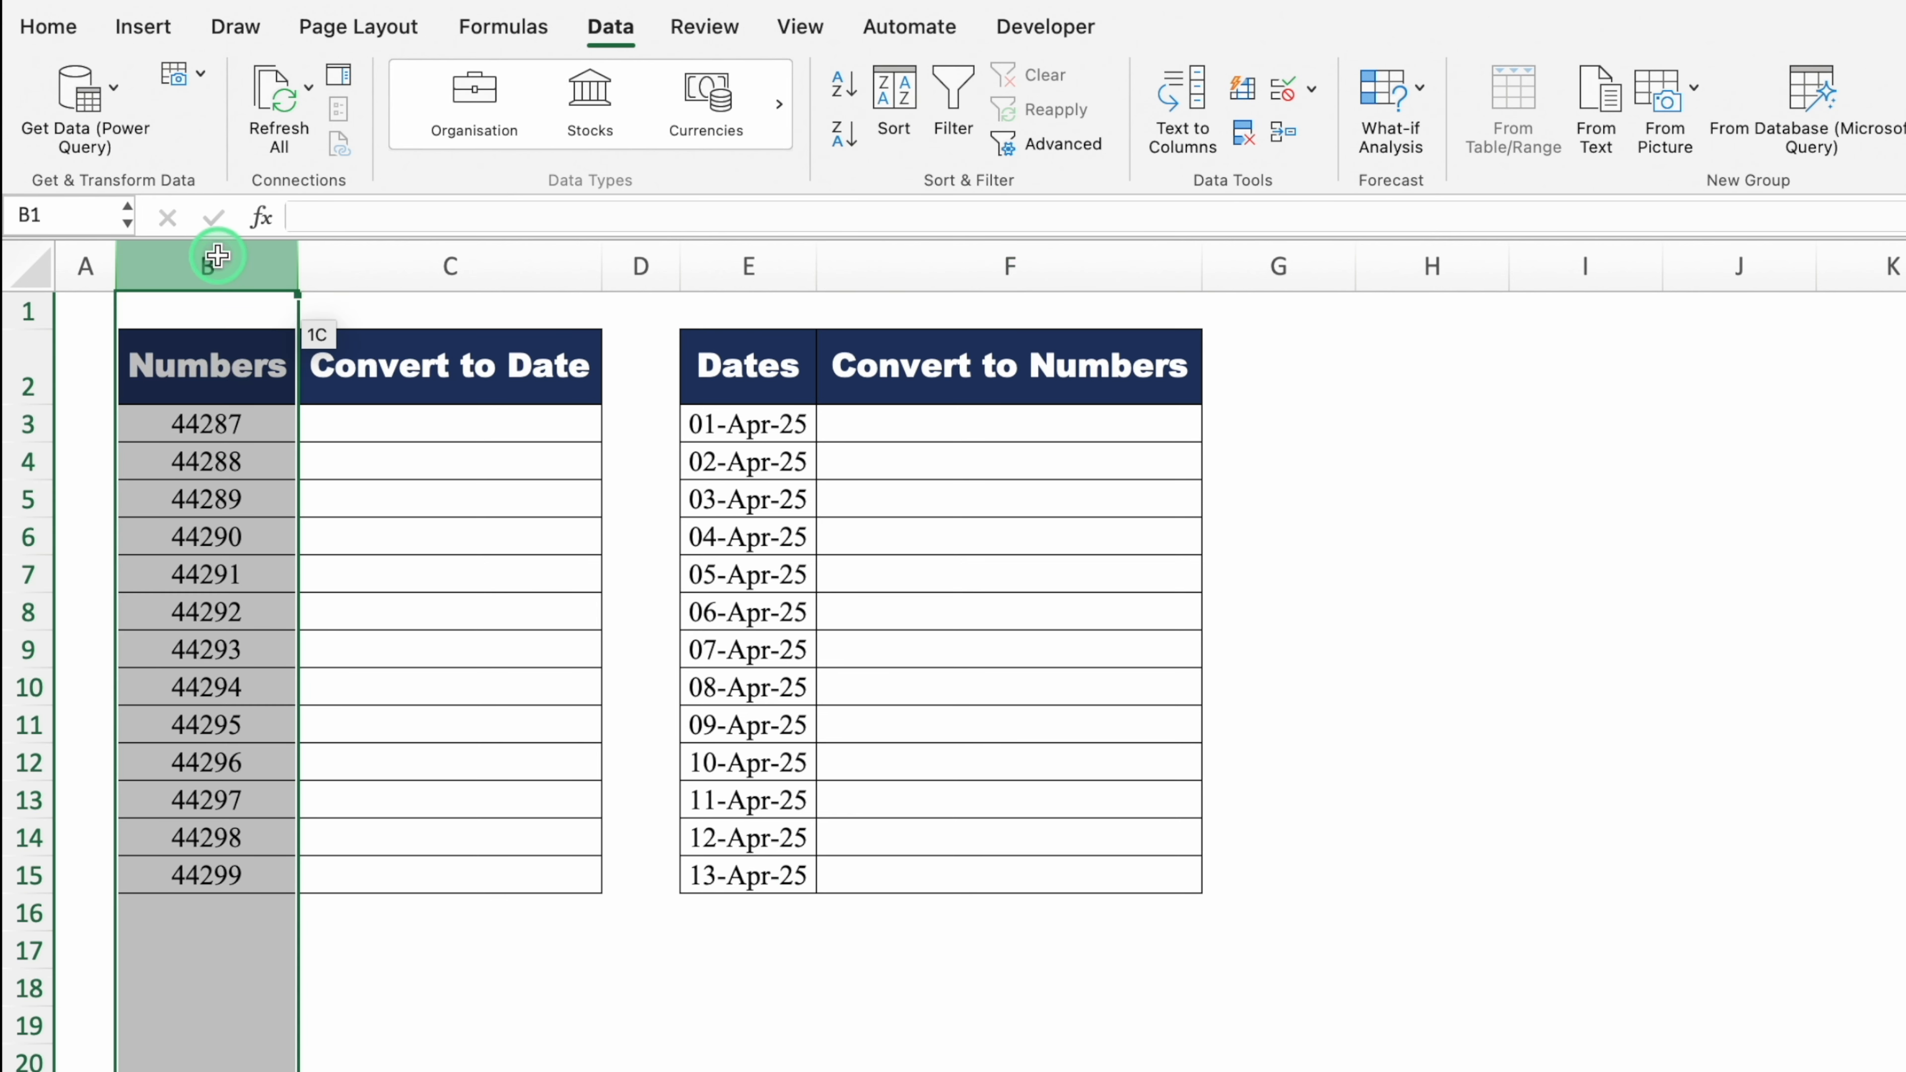
pyautogui.click(758, 258)
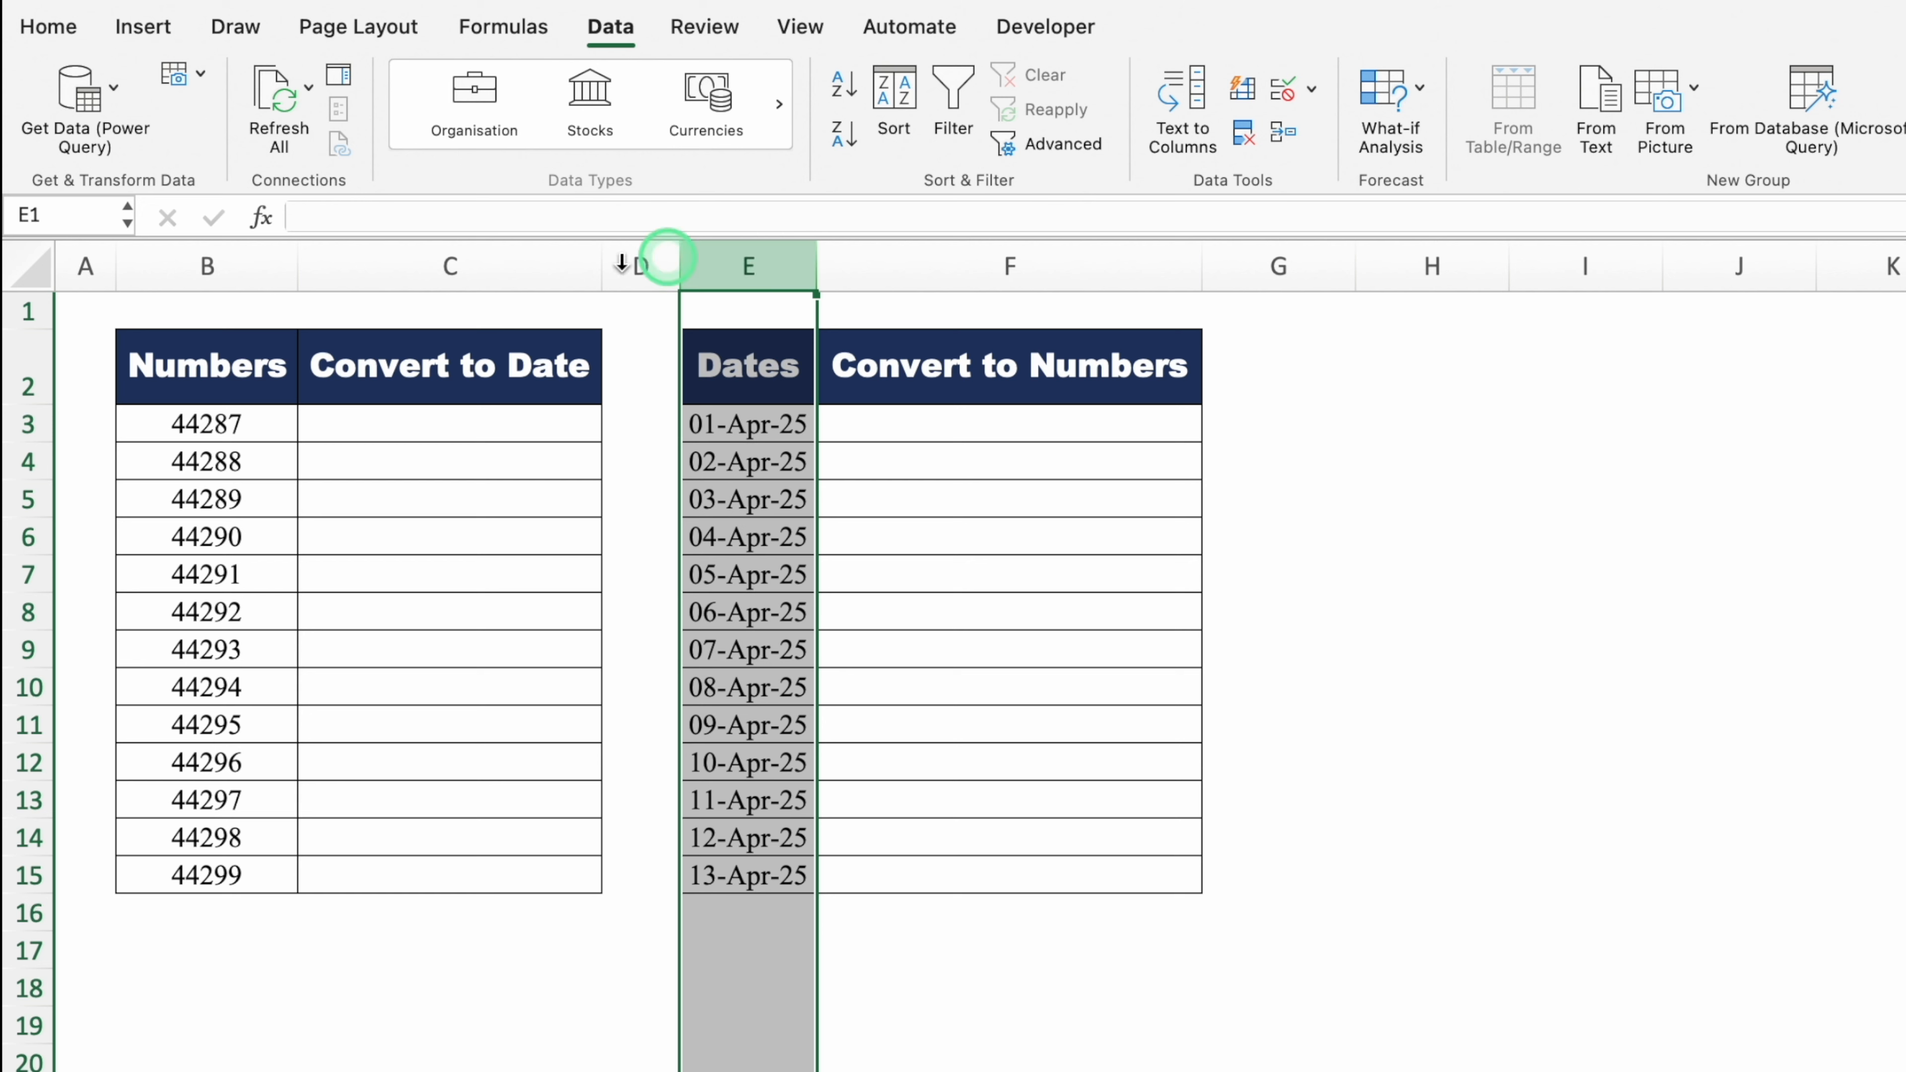
pyautogui.click(238, 272)
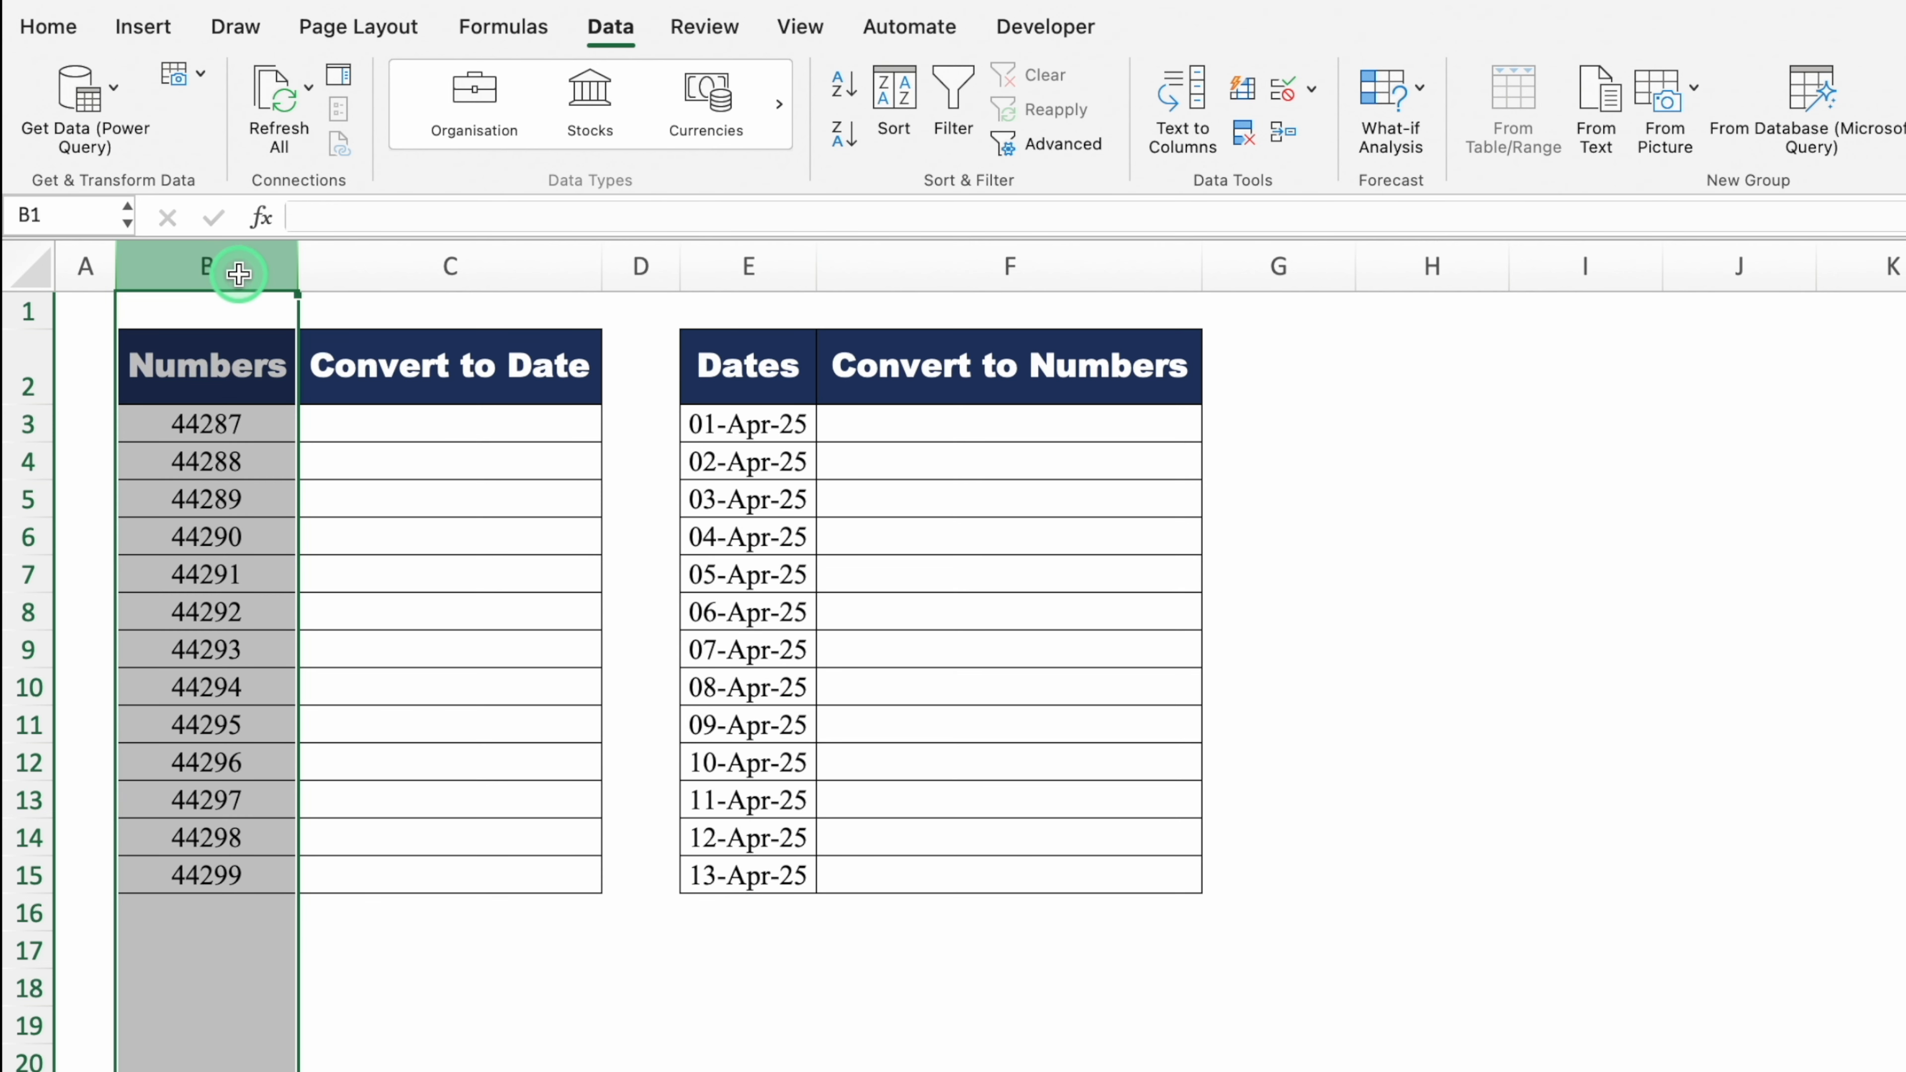
pyautogui.hotkey('ctrl', 'shift', '3')
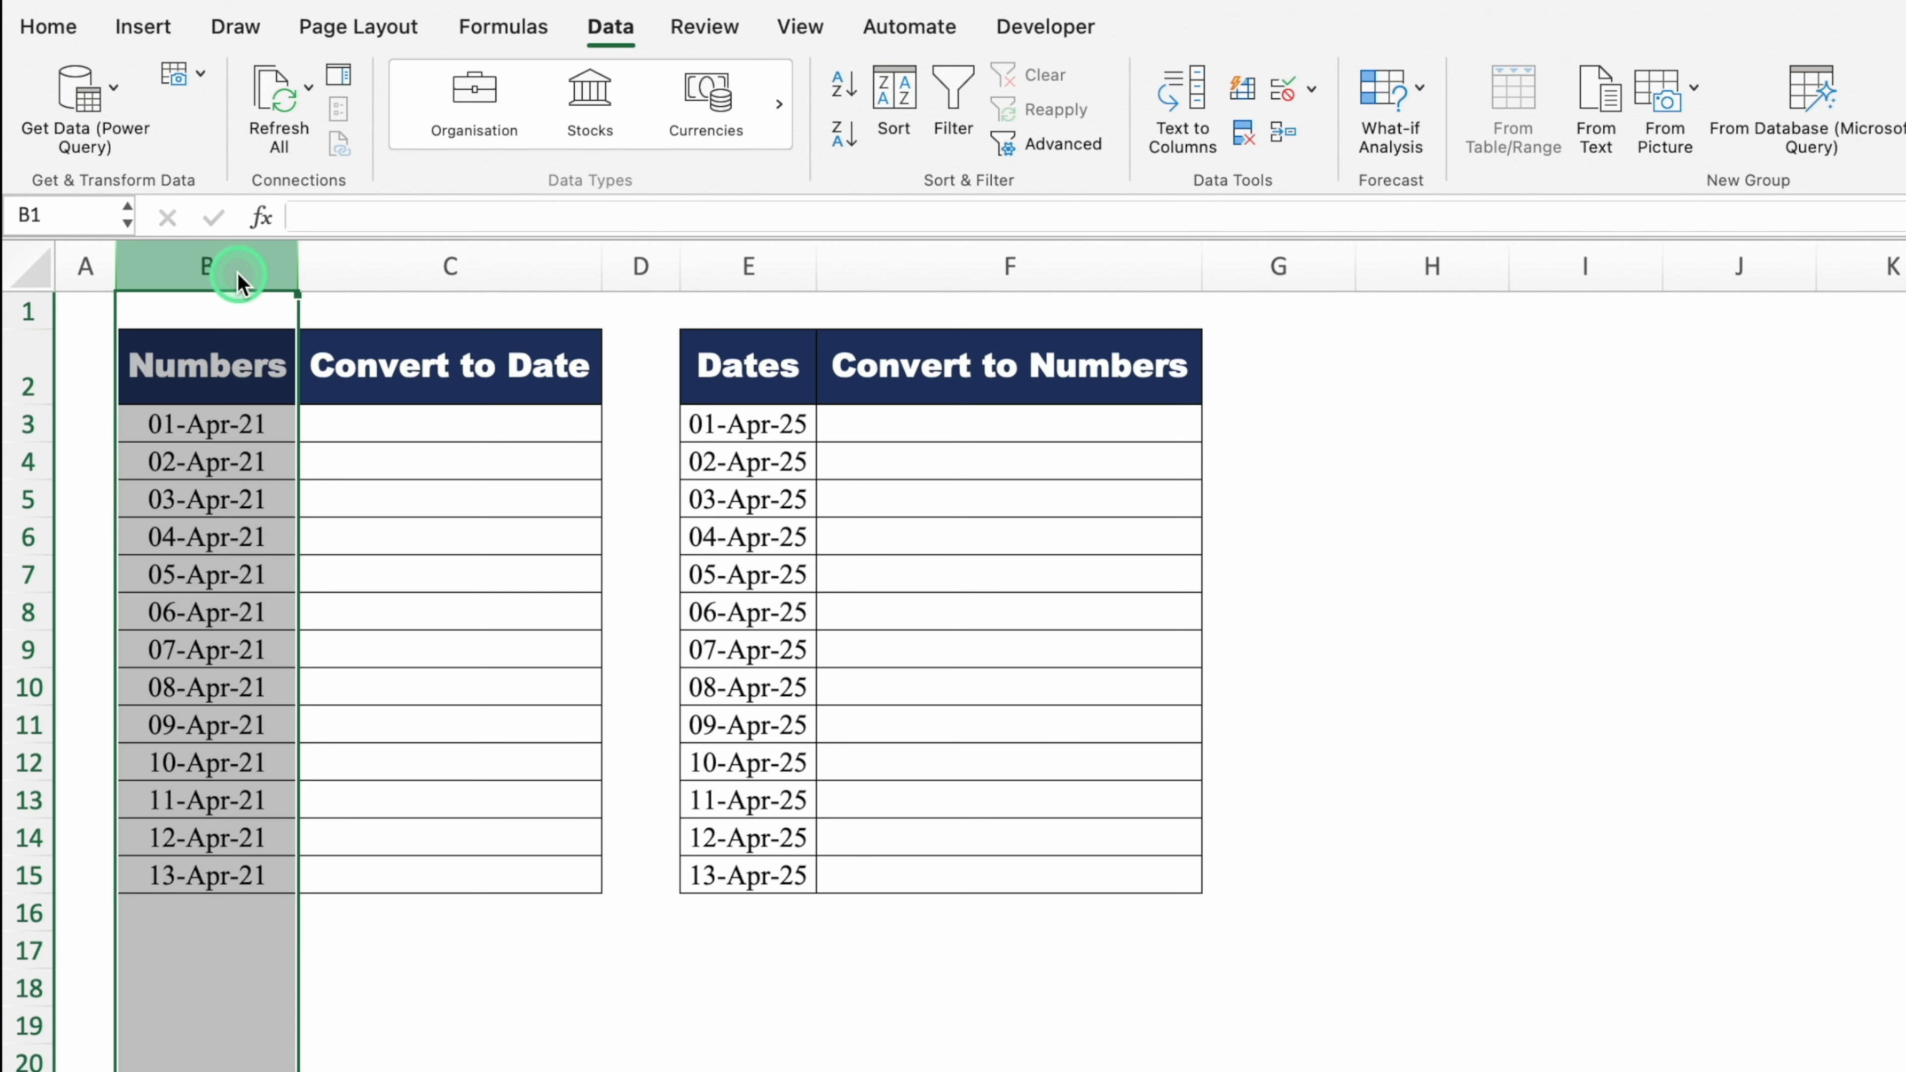
pyautogui.click(723, 265)
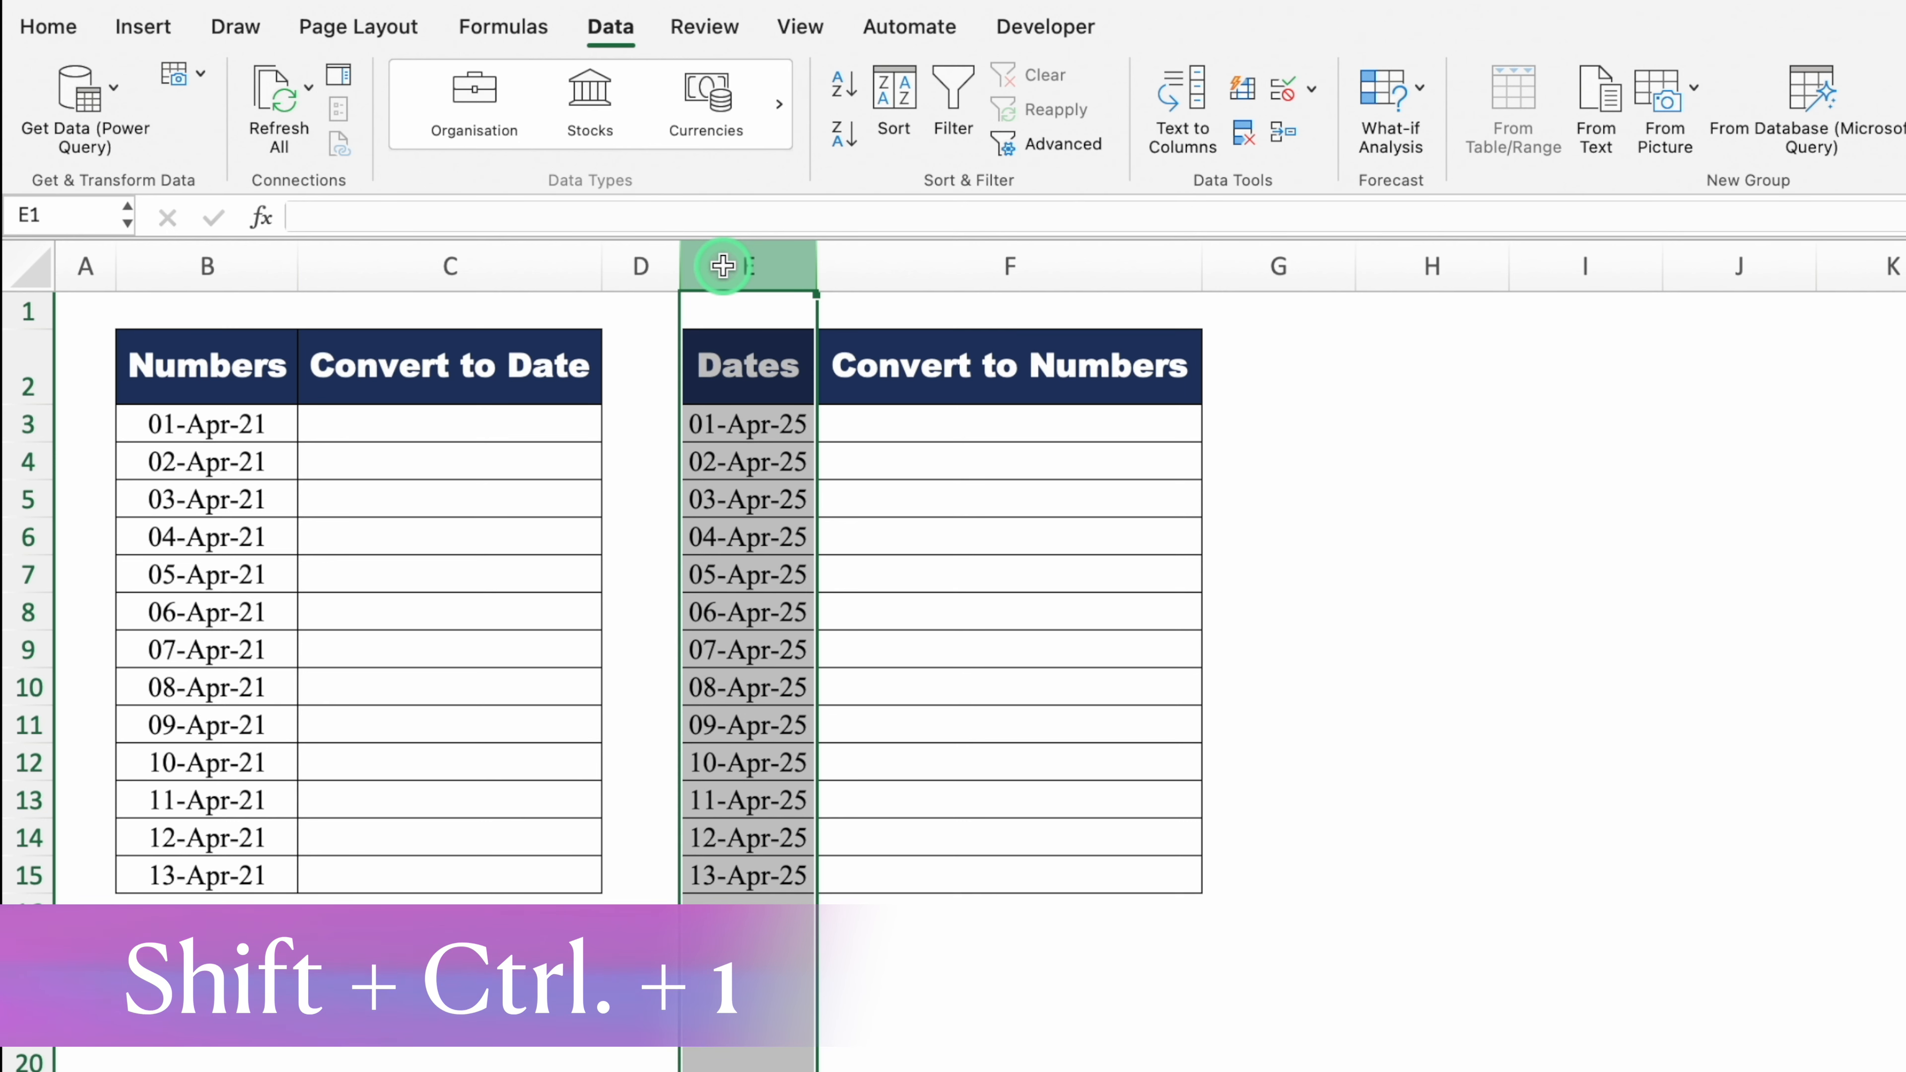
# Step: Format column E's dates as numbers with no decimals, e.g. 45,748
pyautogui.hotkey('ctrl', 'shift', '1')
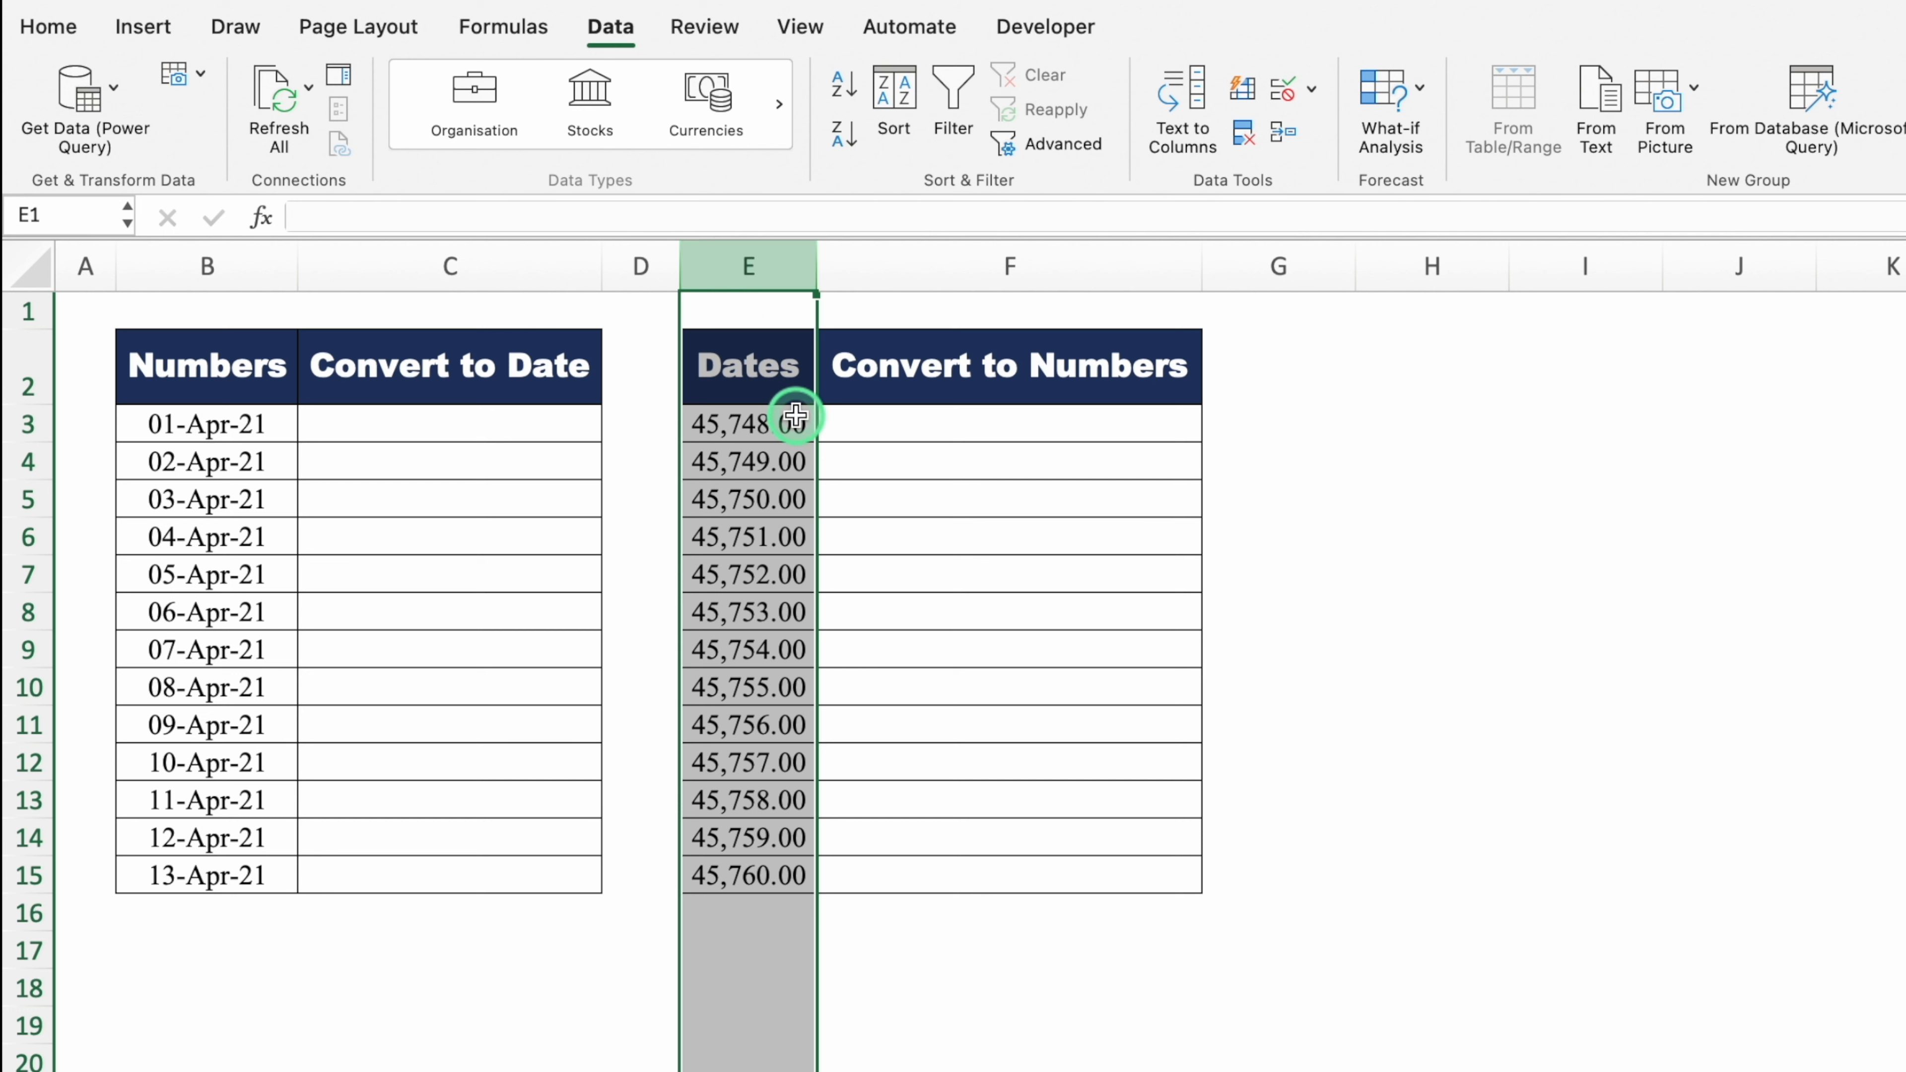
pyautogui.click(48, 27)
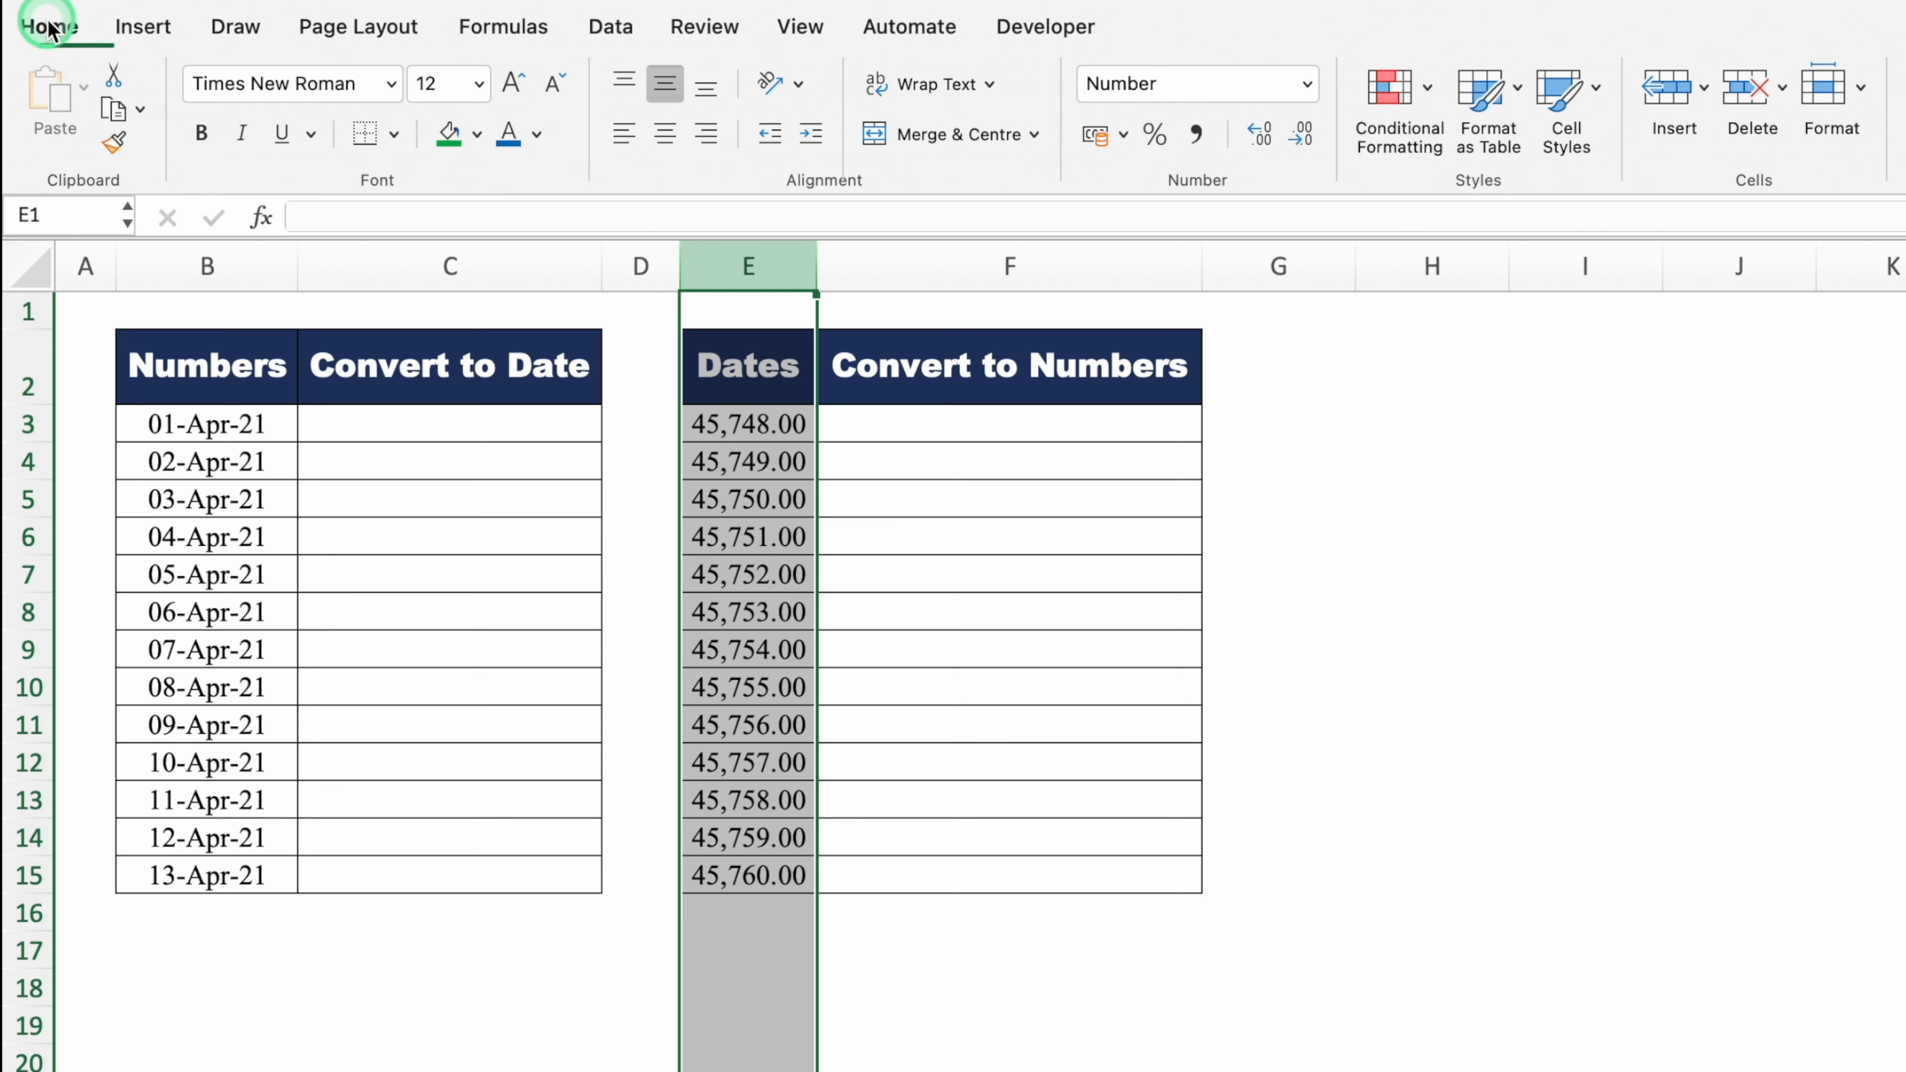
pyautogui.click(1301, 136)
pyautogui.click(1301, 137)
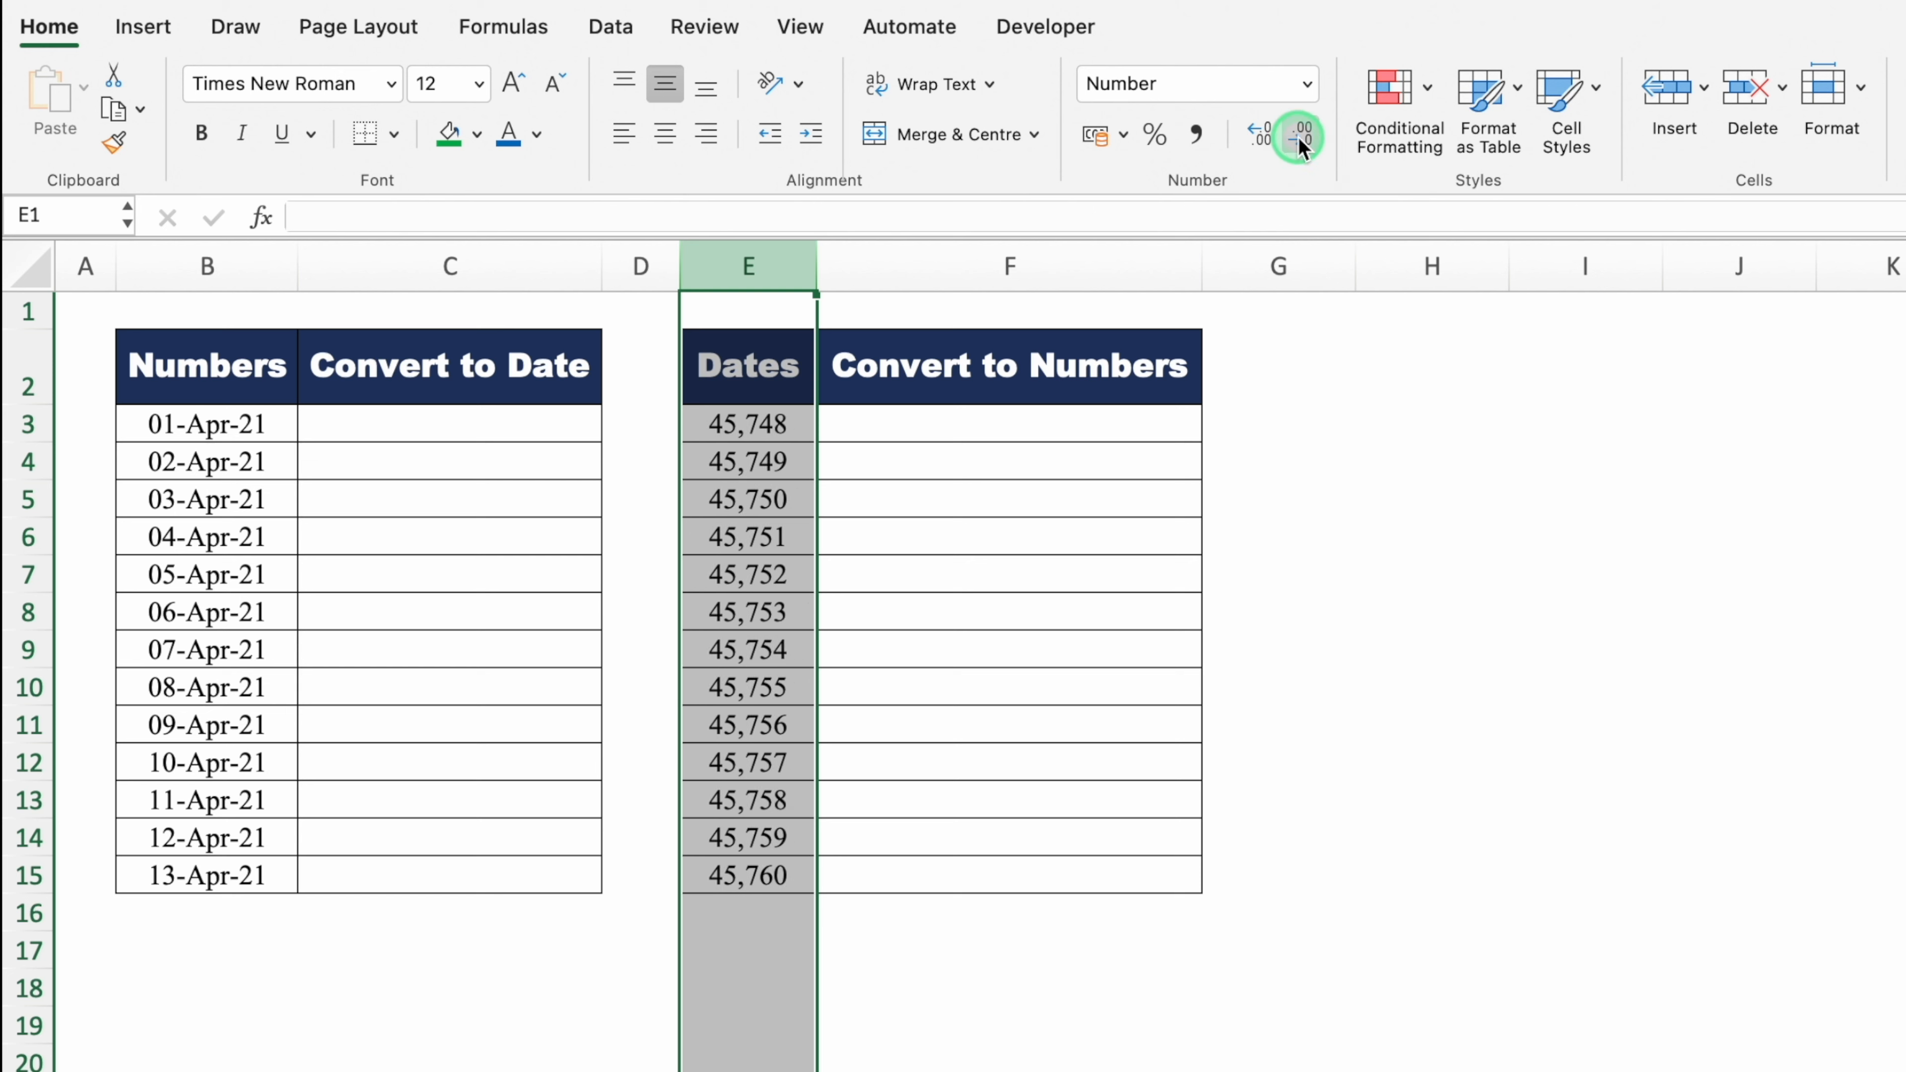
pyautogui.click(1364, 470)
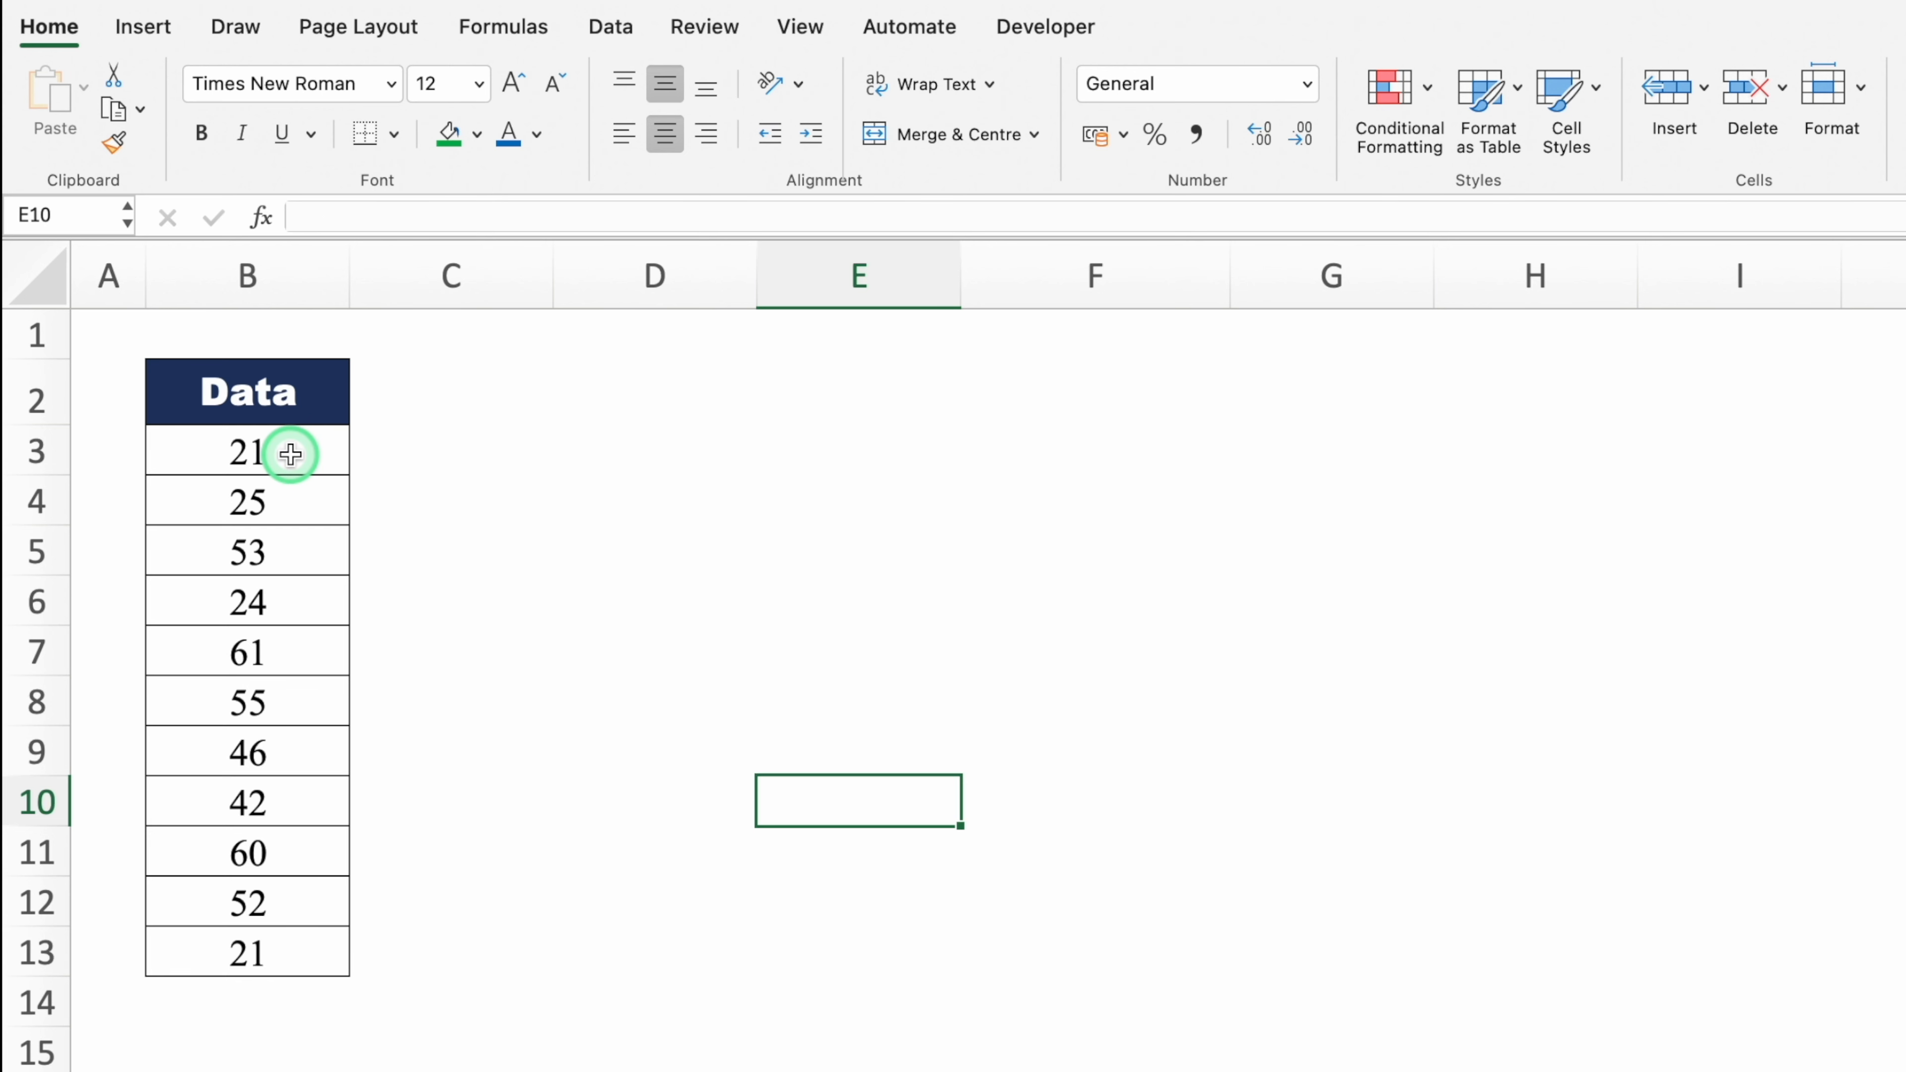
# Step: Try and undo Percentage Style on the Data values B3:B13, then select cell C2
pyautogui.moveTo(291, 452); pyautogui.dragTo(297, 952)
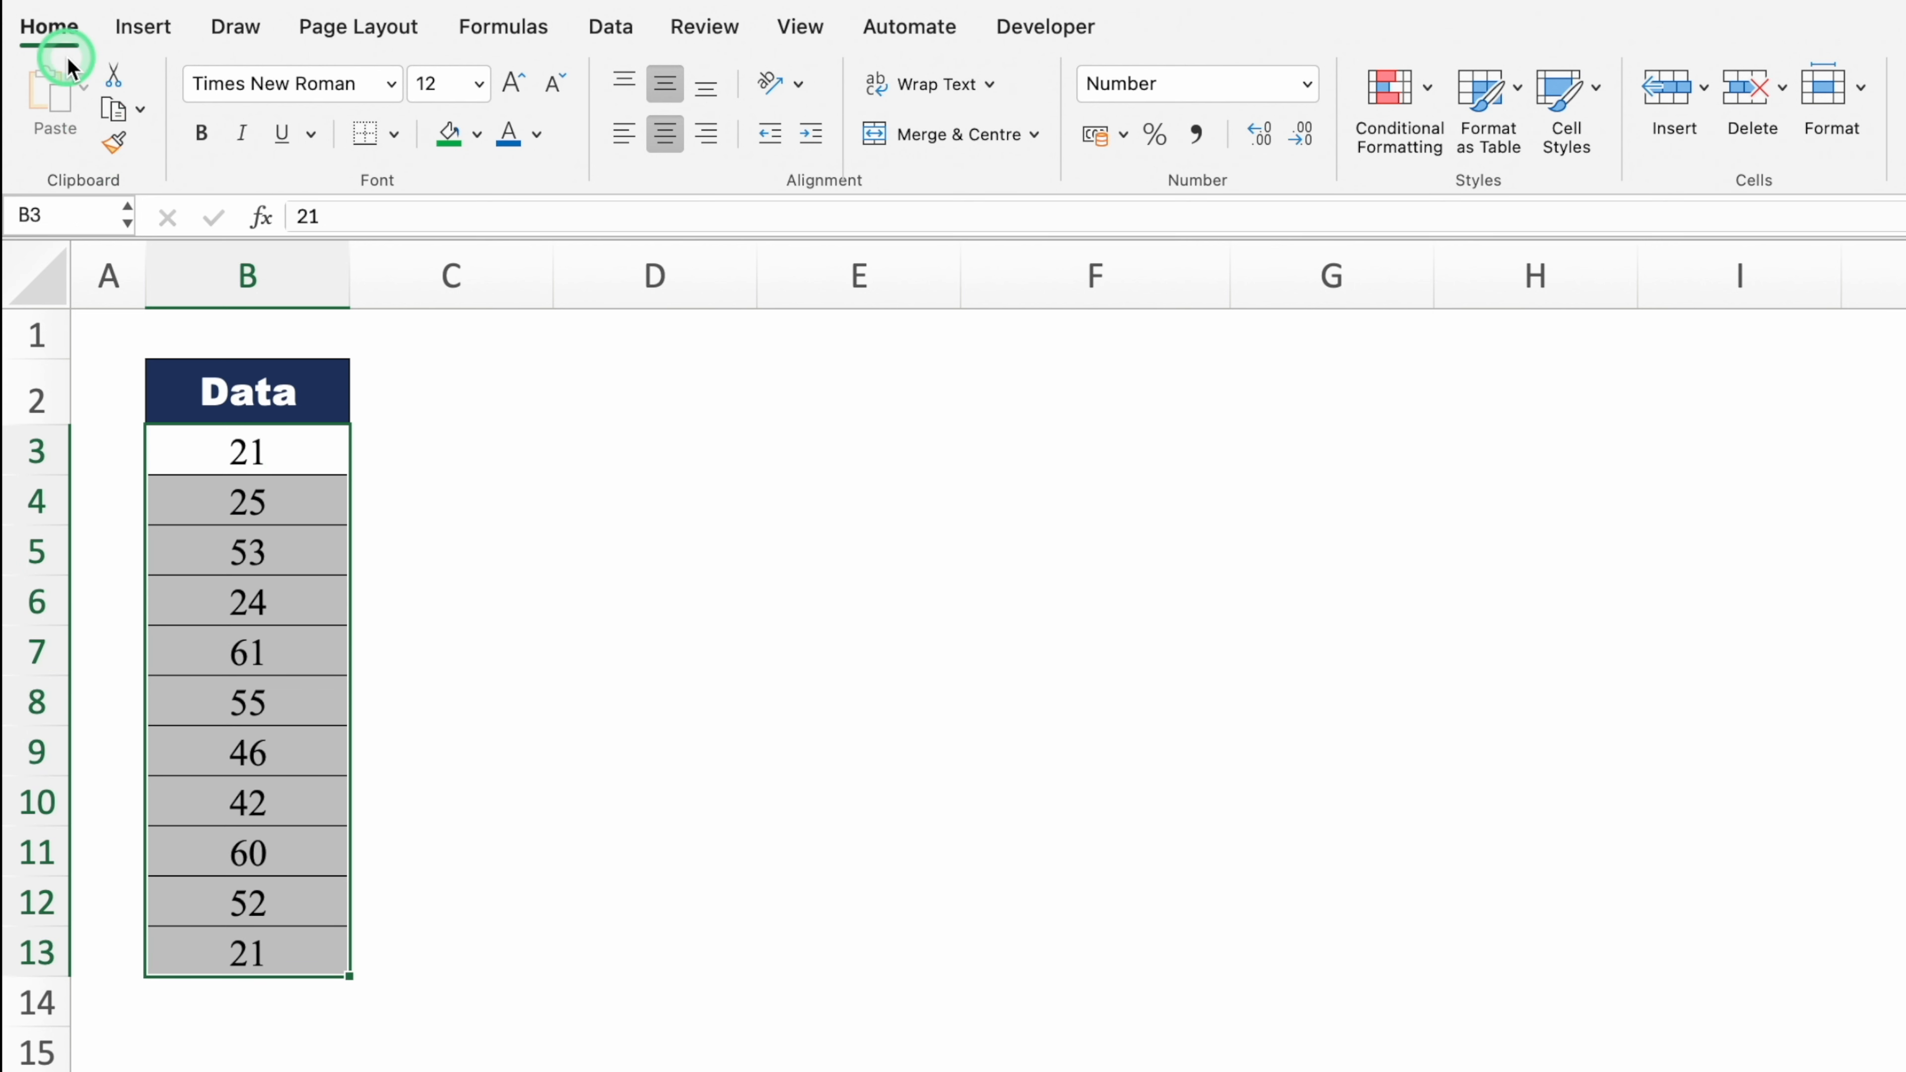
pyautogui.click(1155, 139)
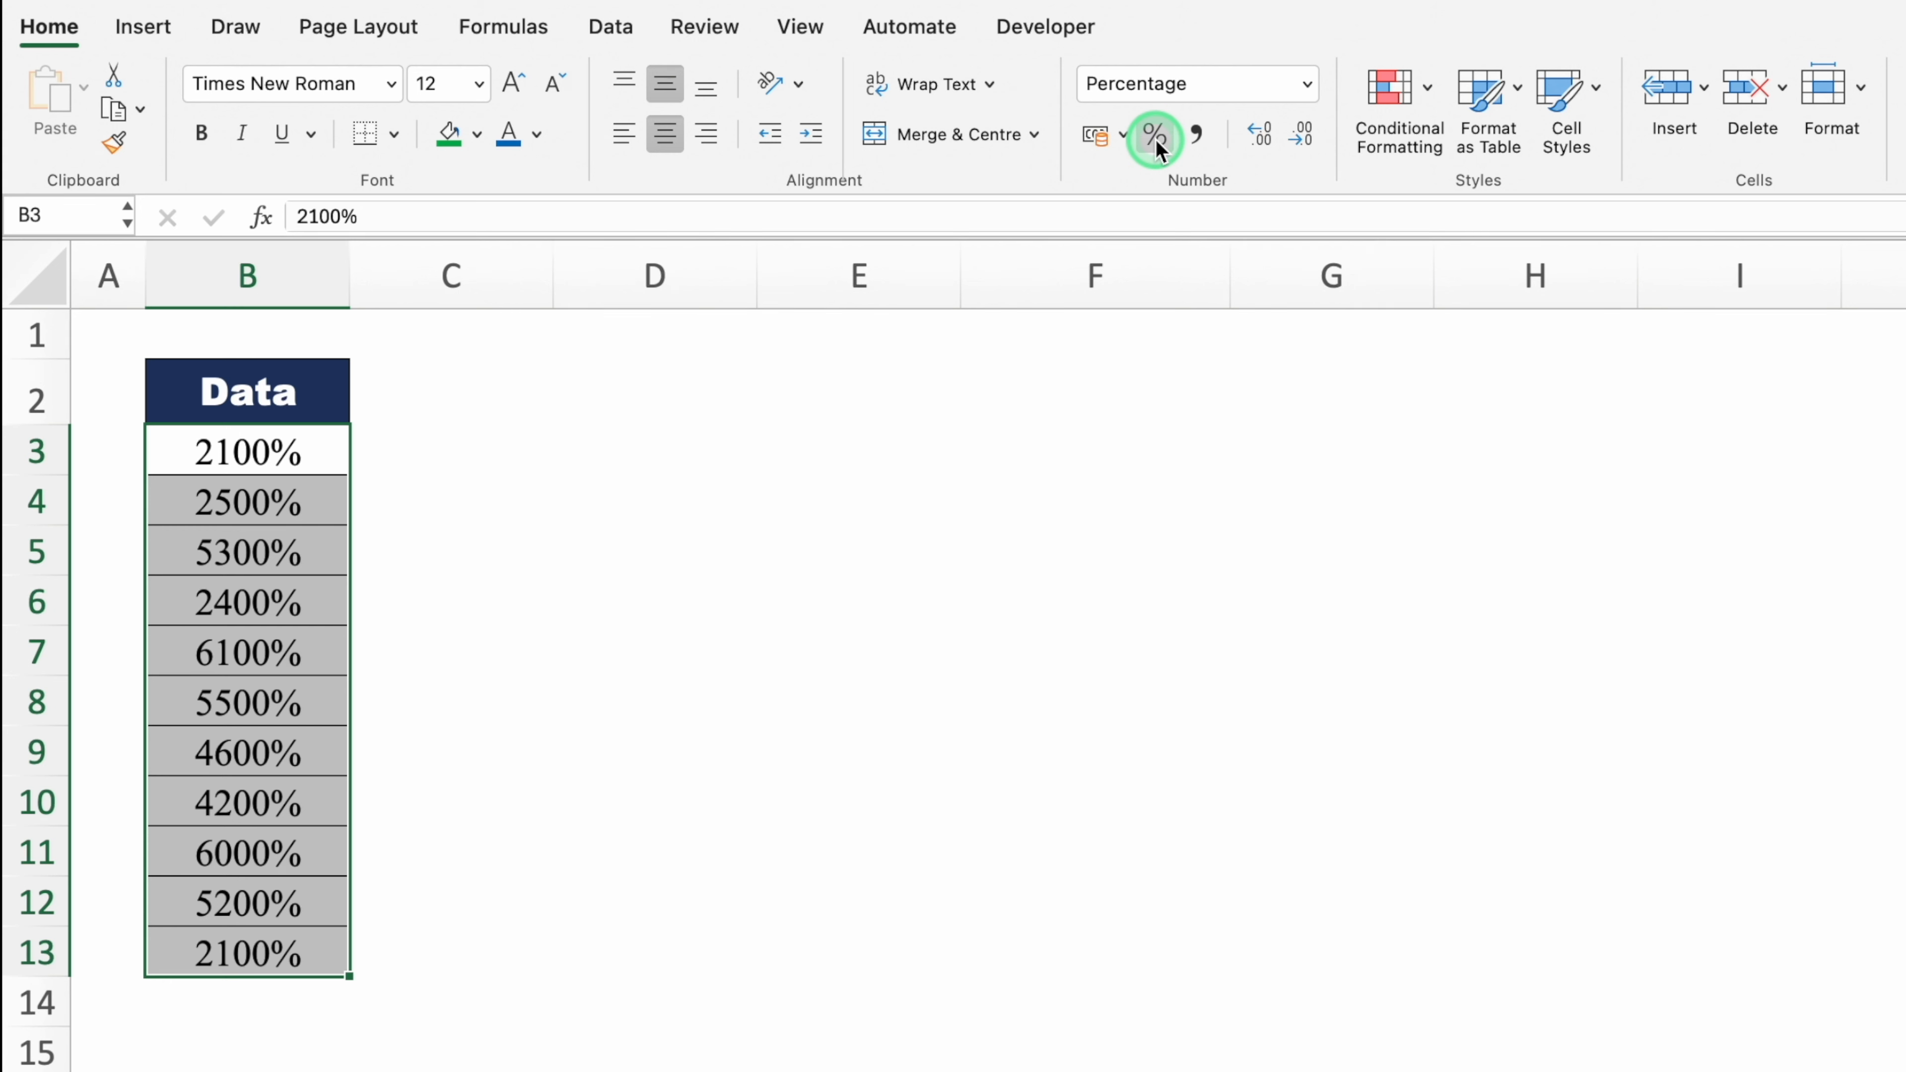
pyautogui.click(1155, 137)
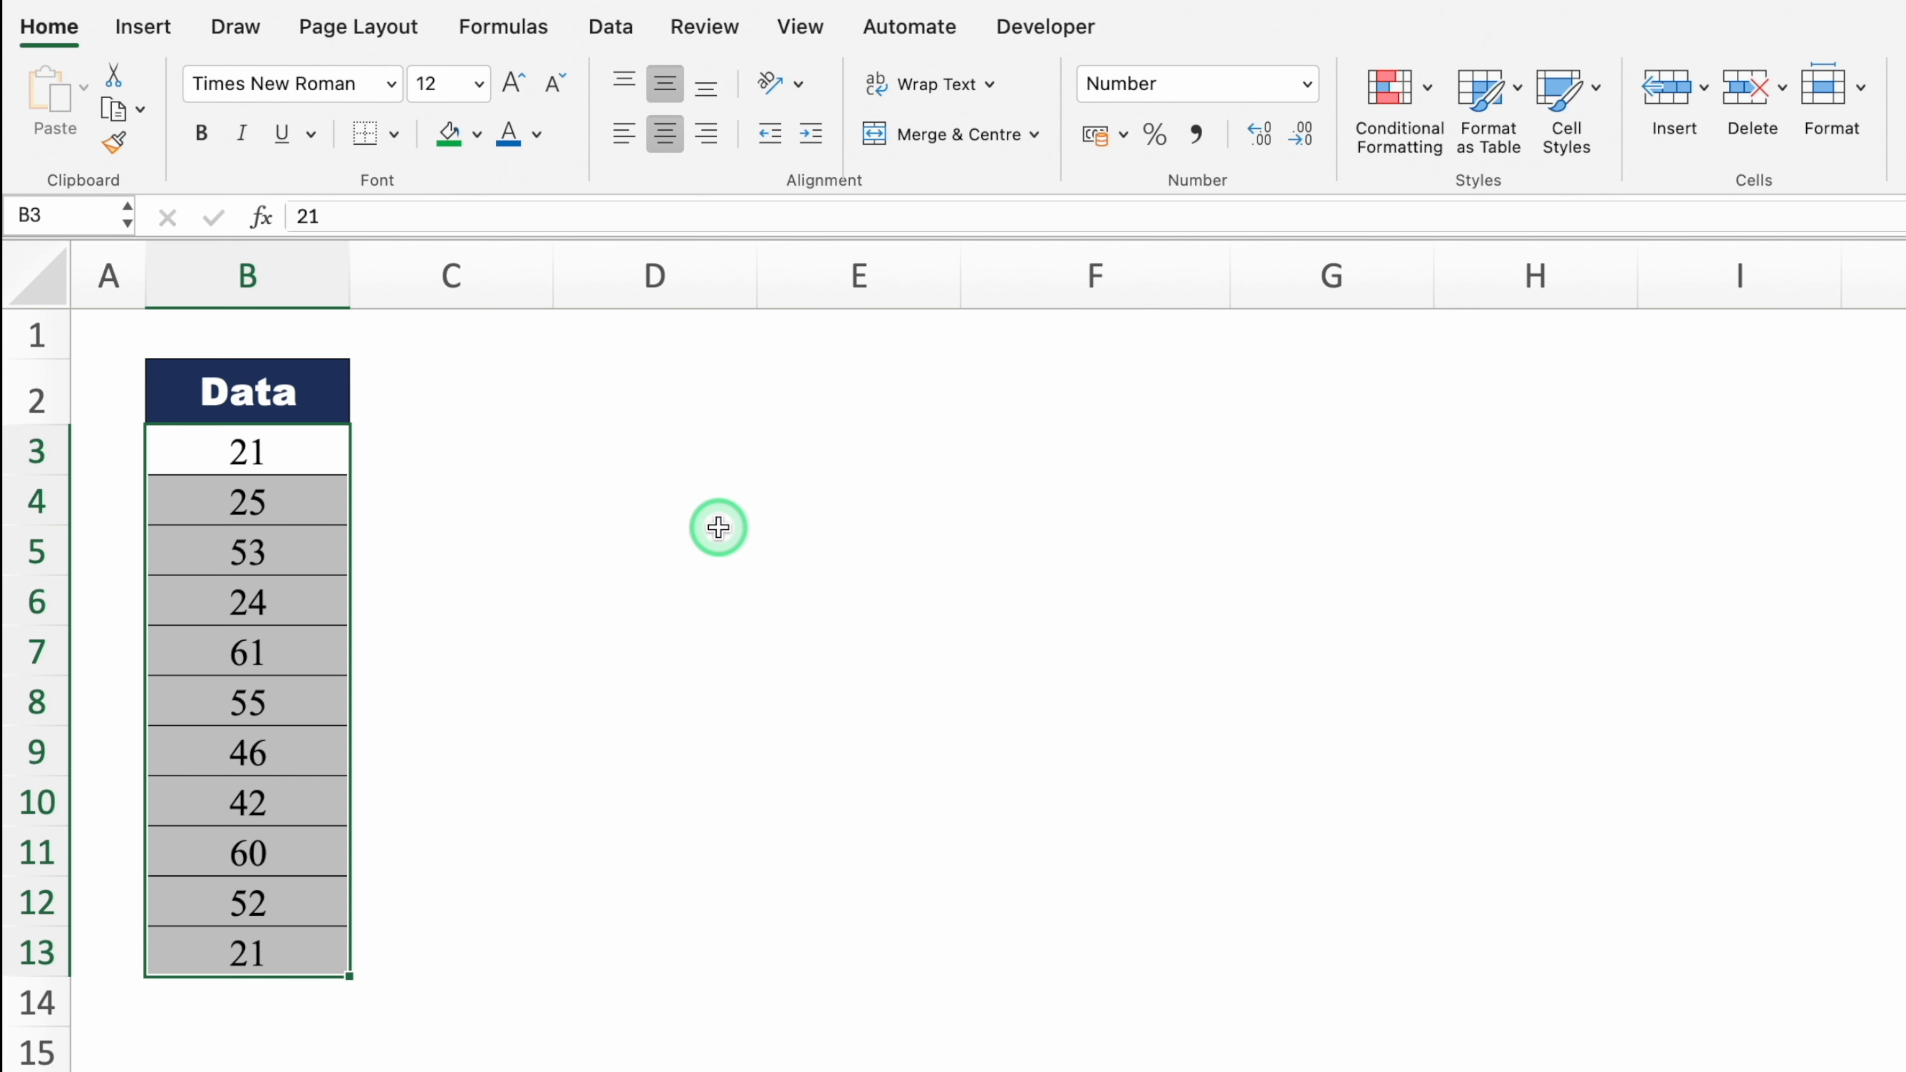
pyautogui.click(448, 390)
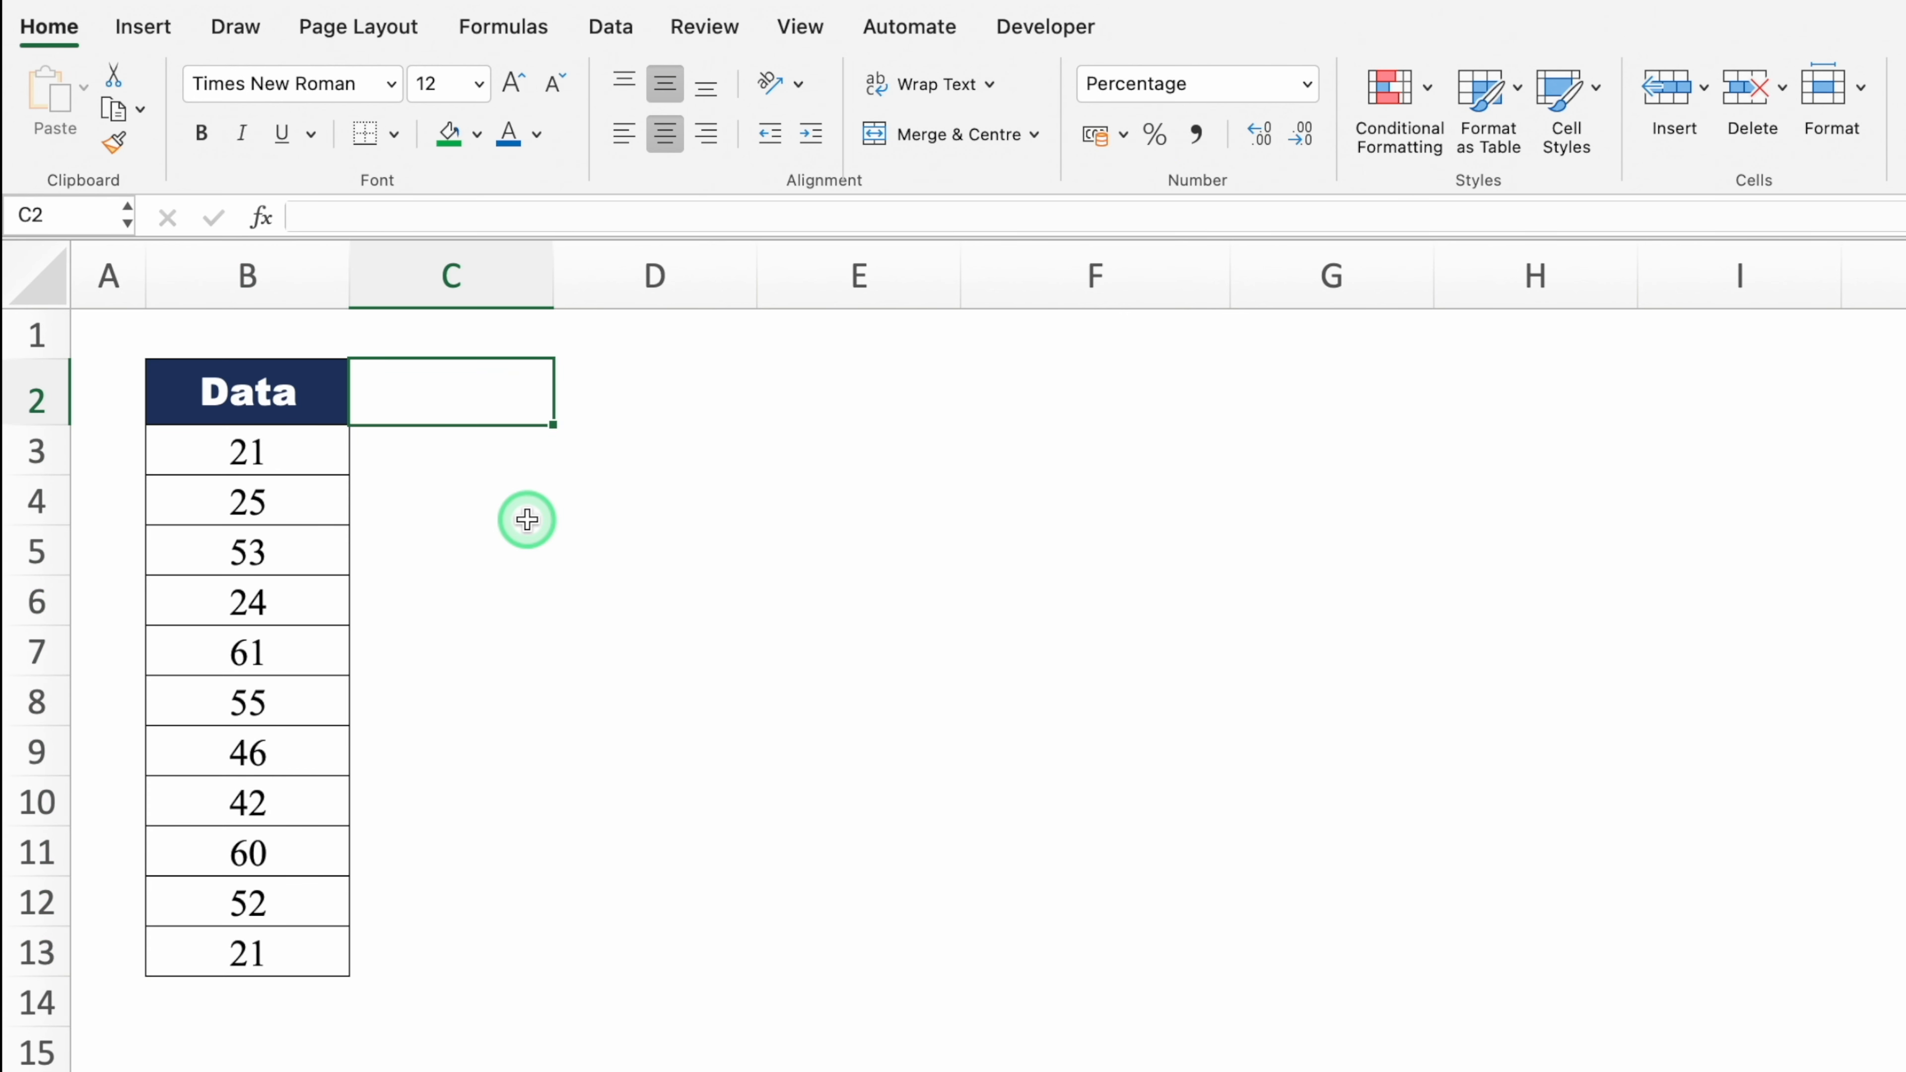
# Step: Enter 1% in C2 and Paste Special Multiply it onto the Data values B3:B13
pyautogui.write('1')
pyautogui.press('Return')
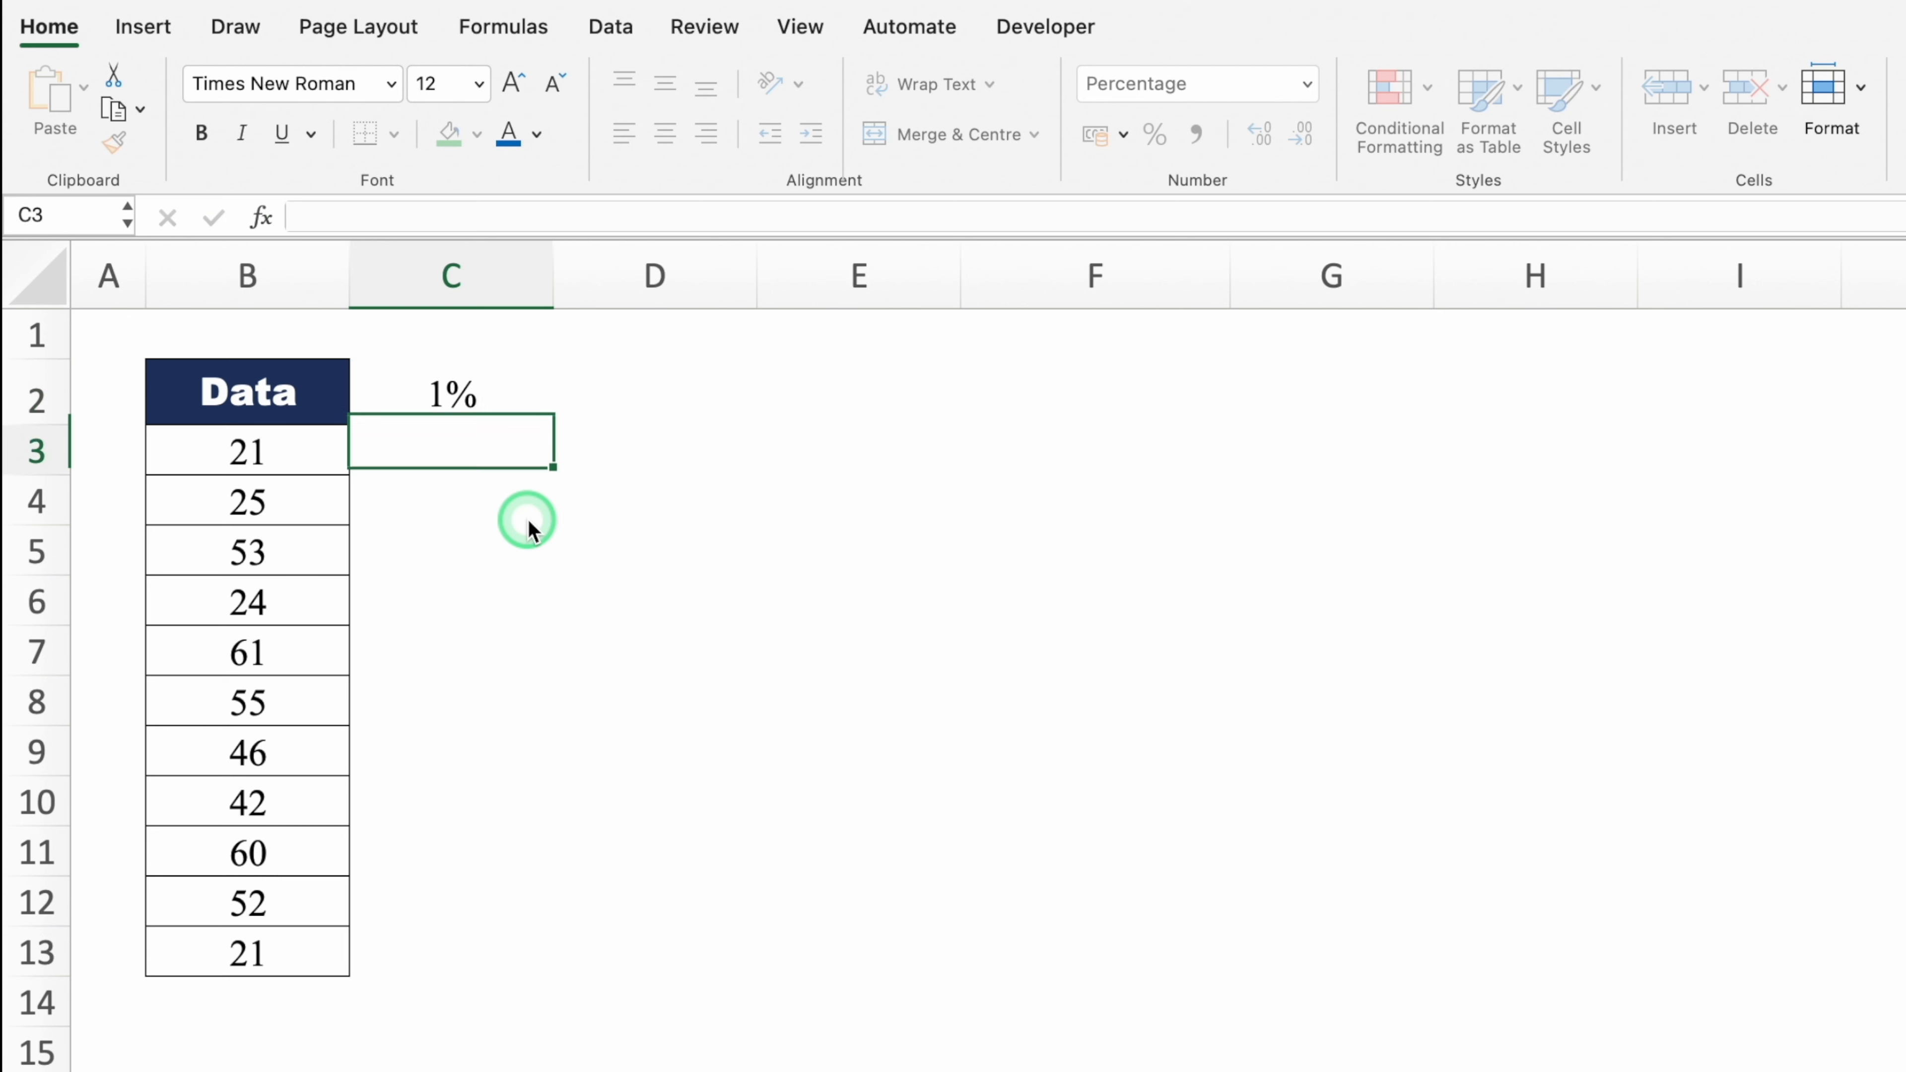
pyautogui.click(518, 390)
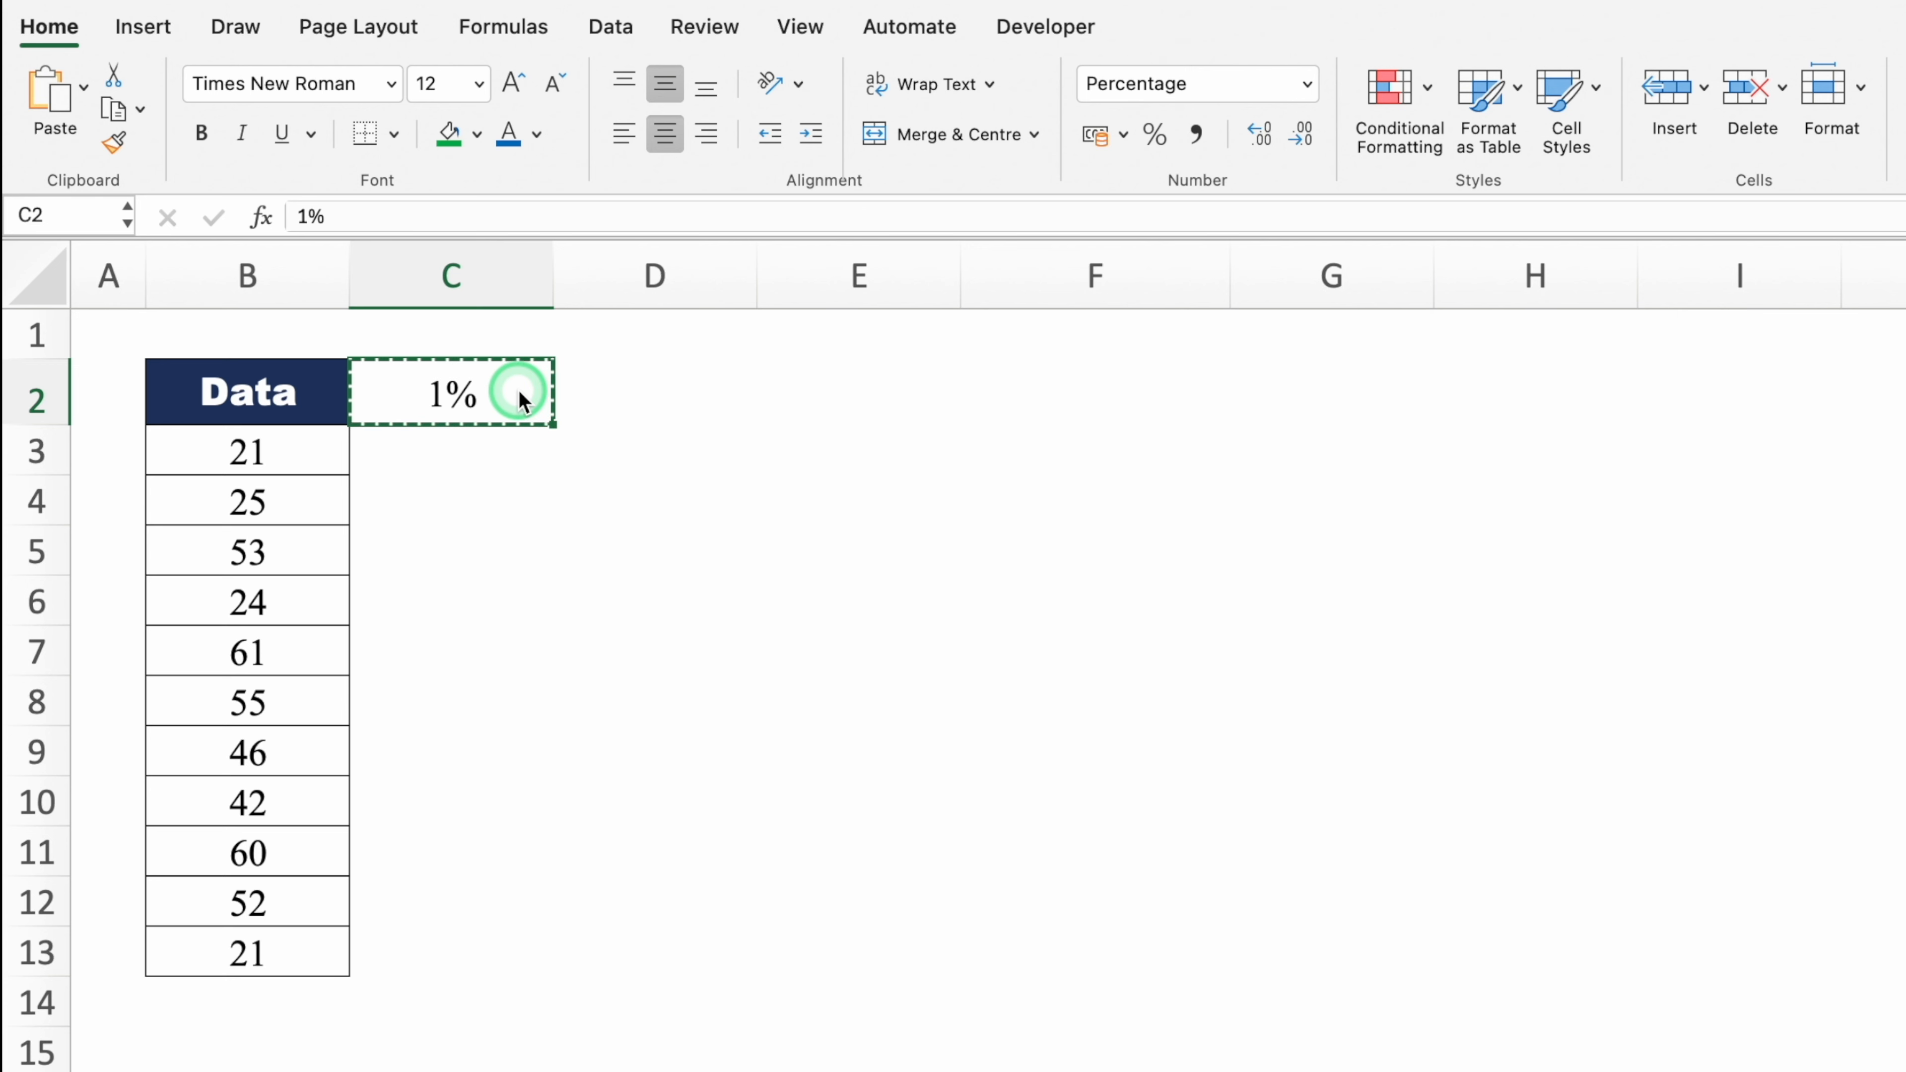
pyautogui.moveTo(296, 451); pyautogui.dragTo(272, 952)
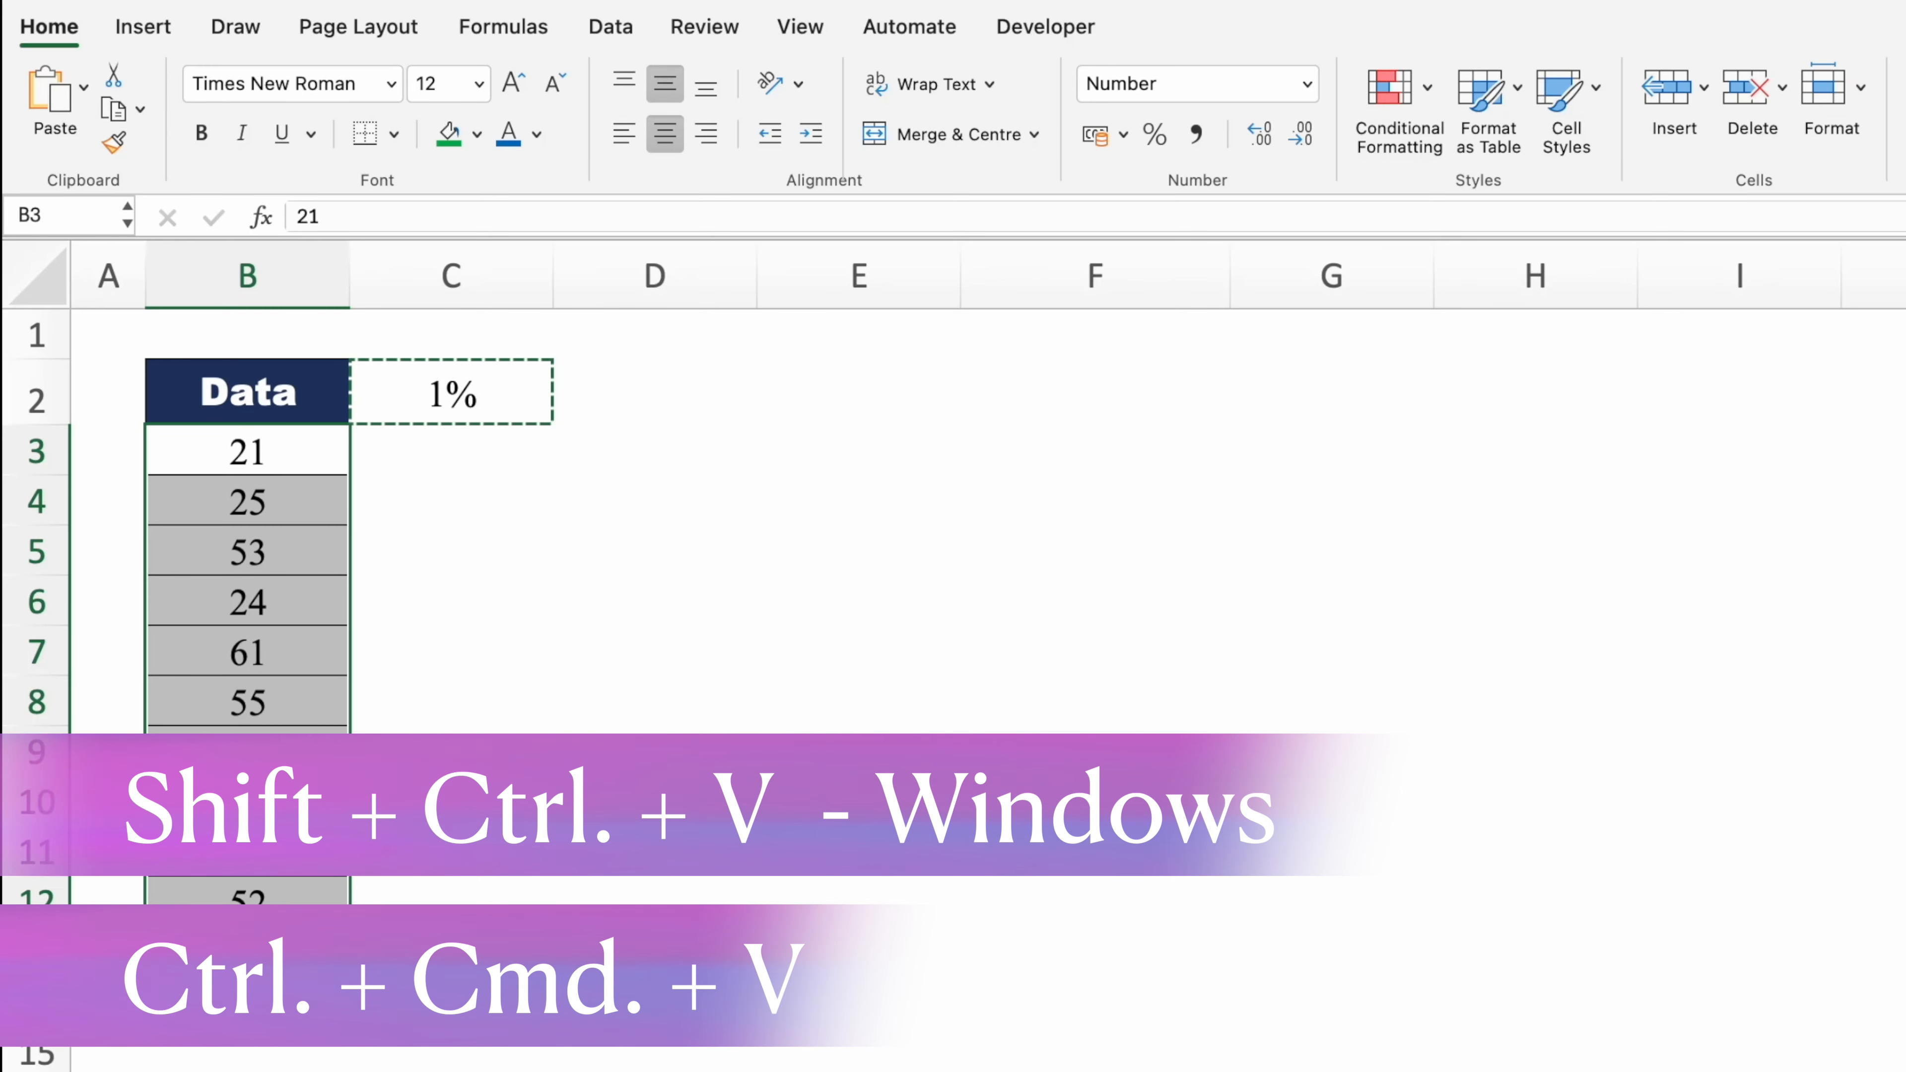
pyautogui.press('ctrl+super+v')
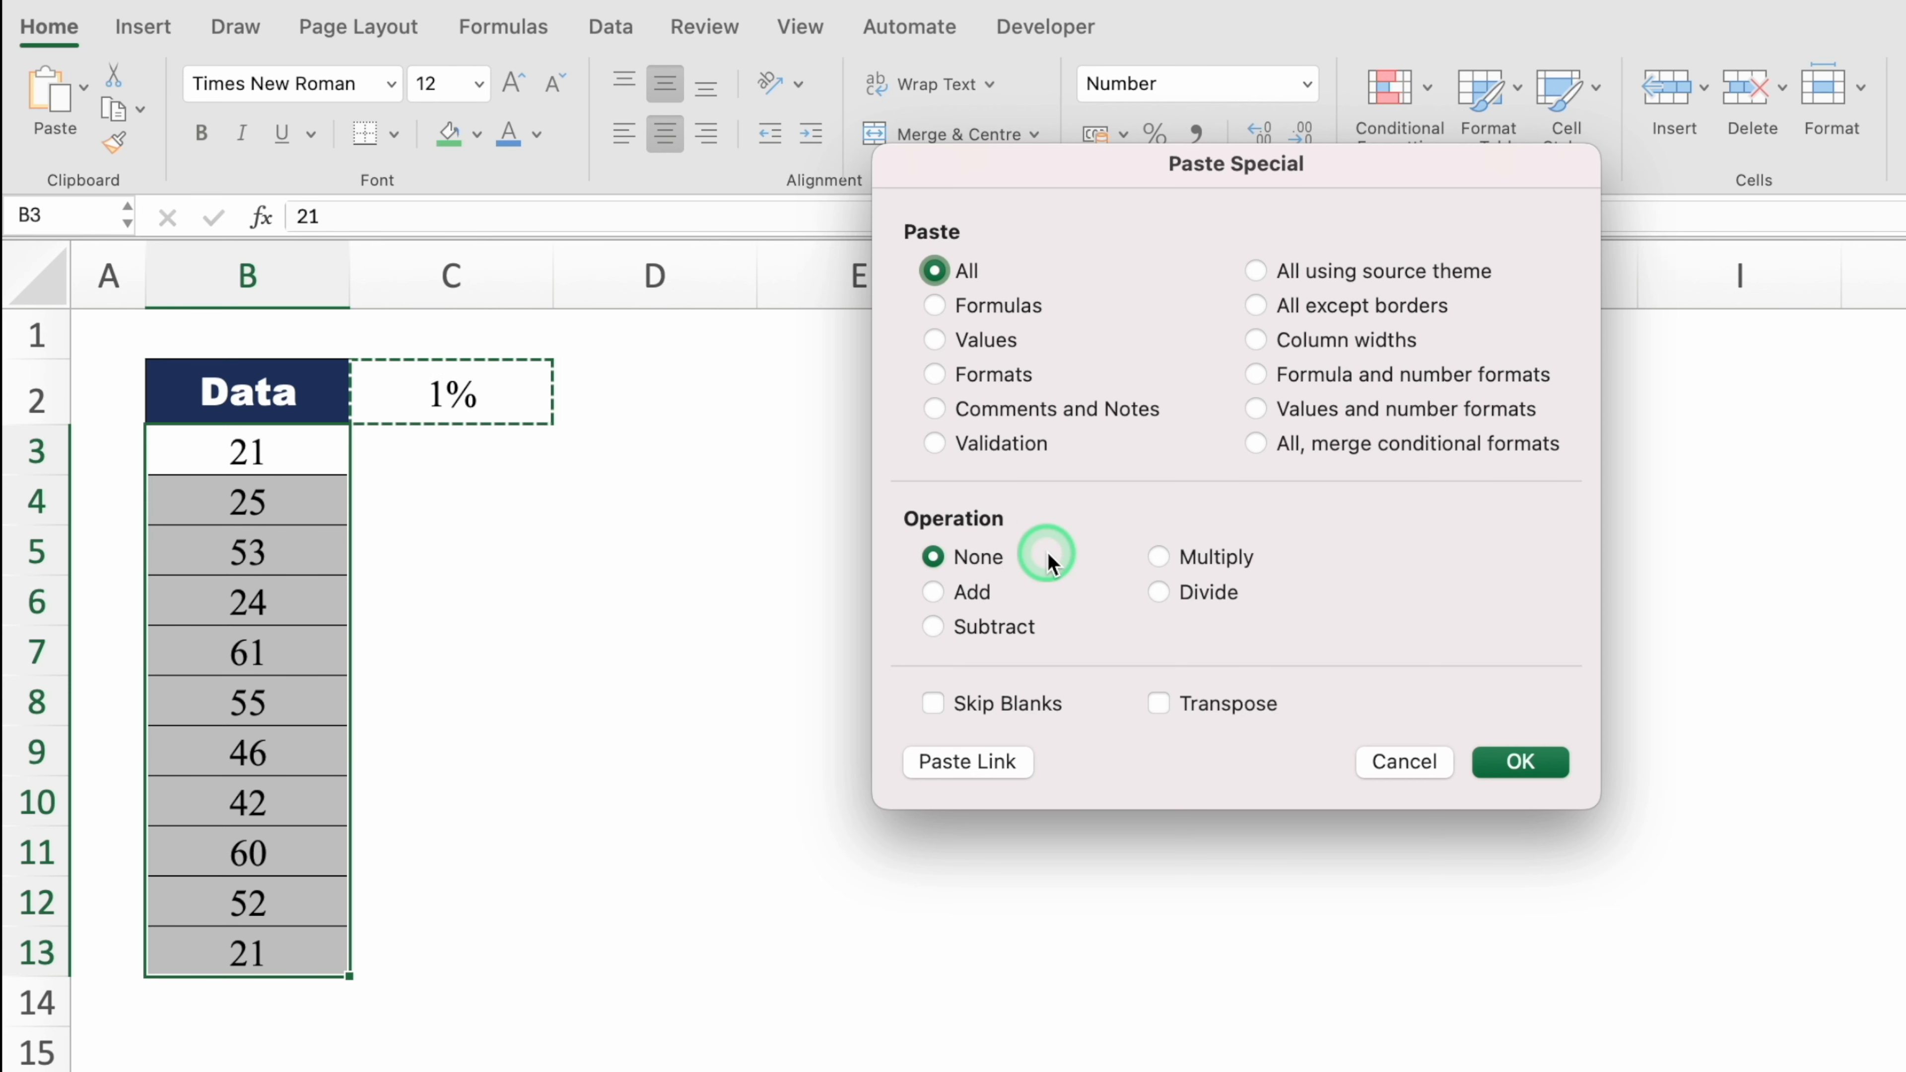
pyautogui.click(1160, 557)
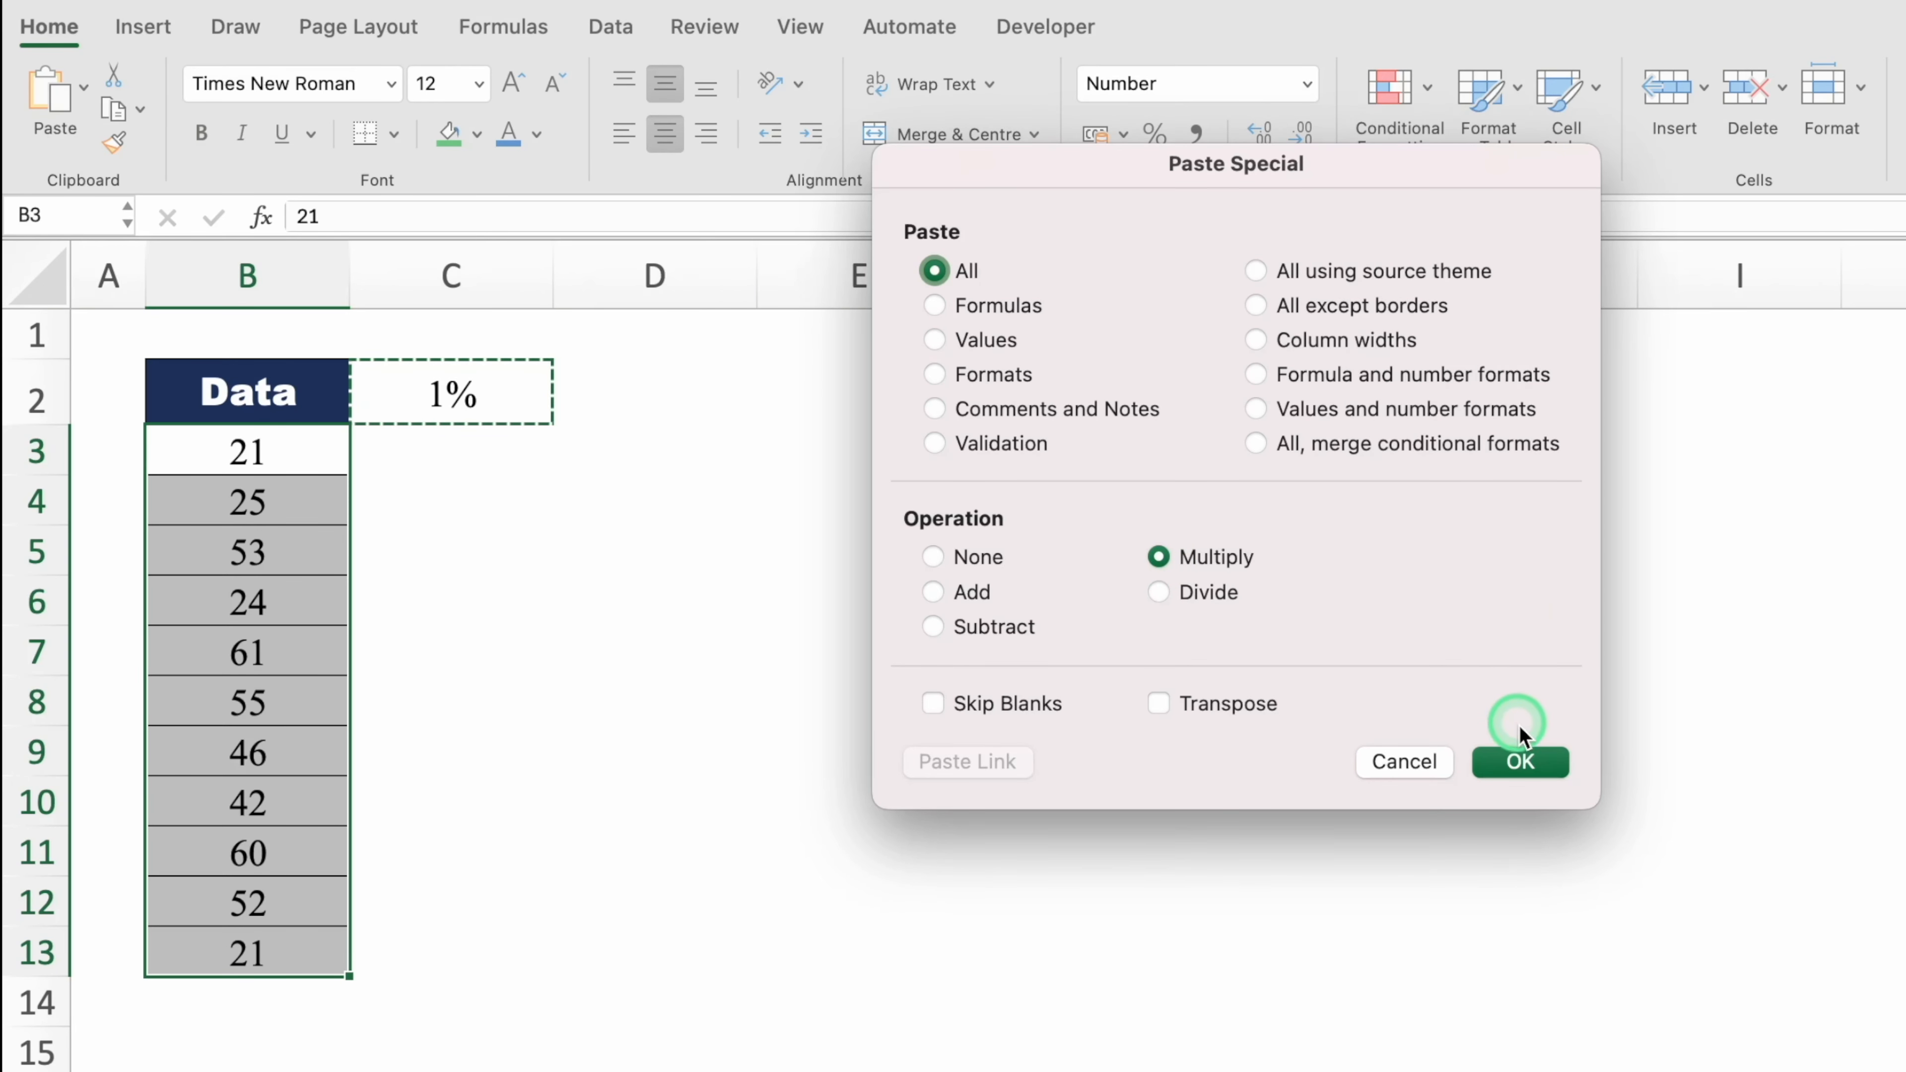
pyautogui.click(1523, 758)
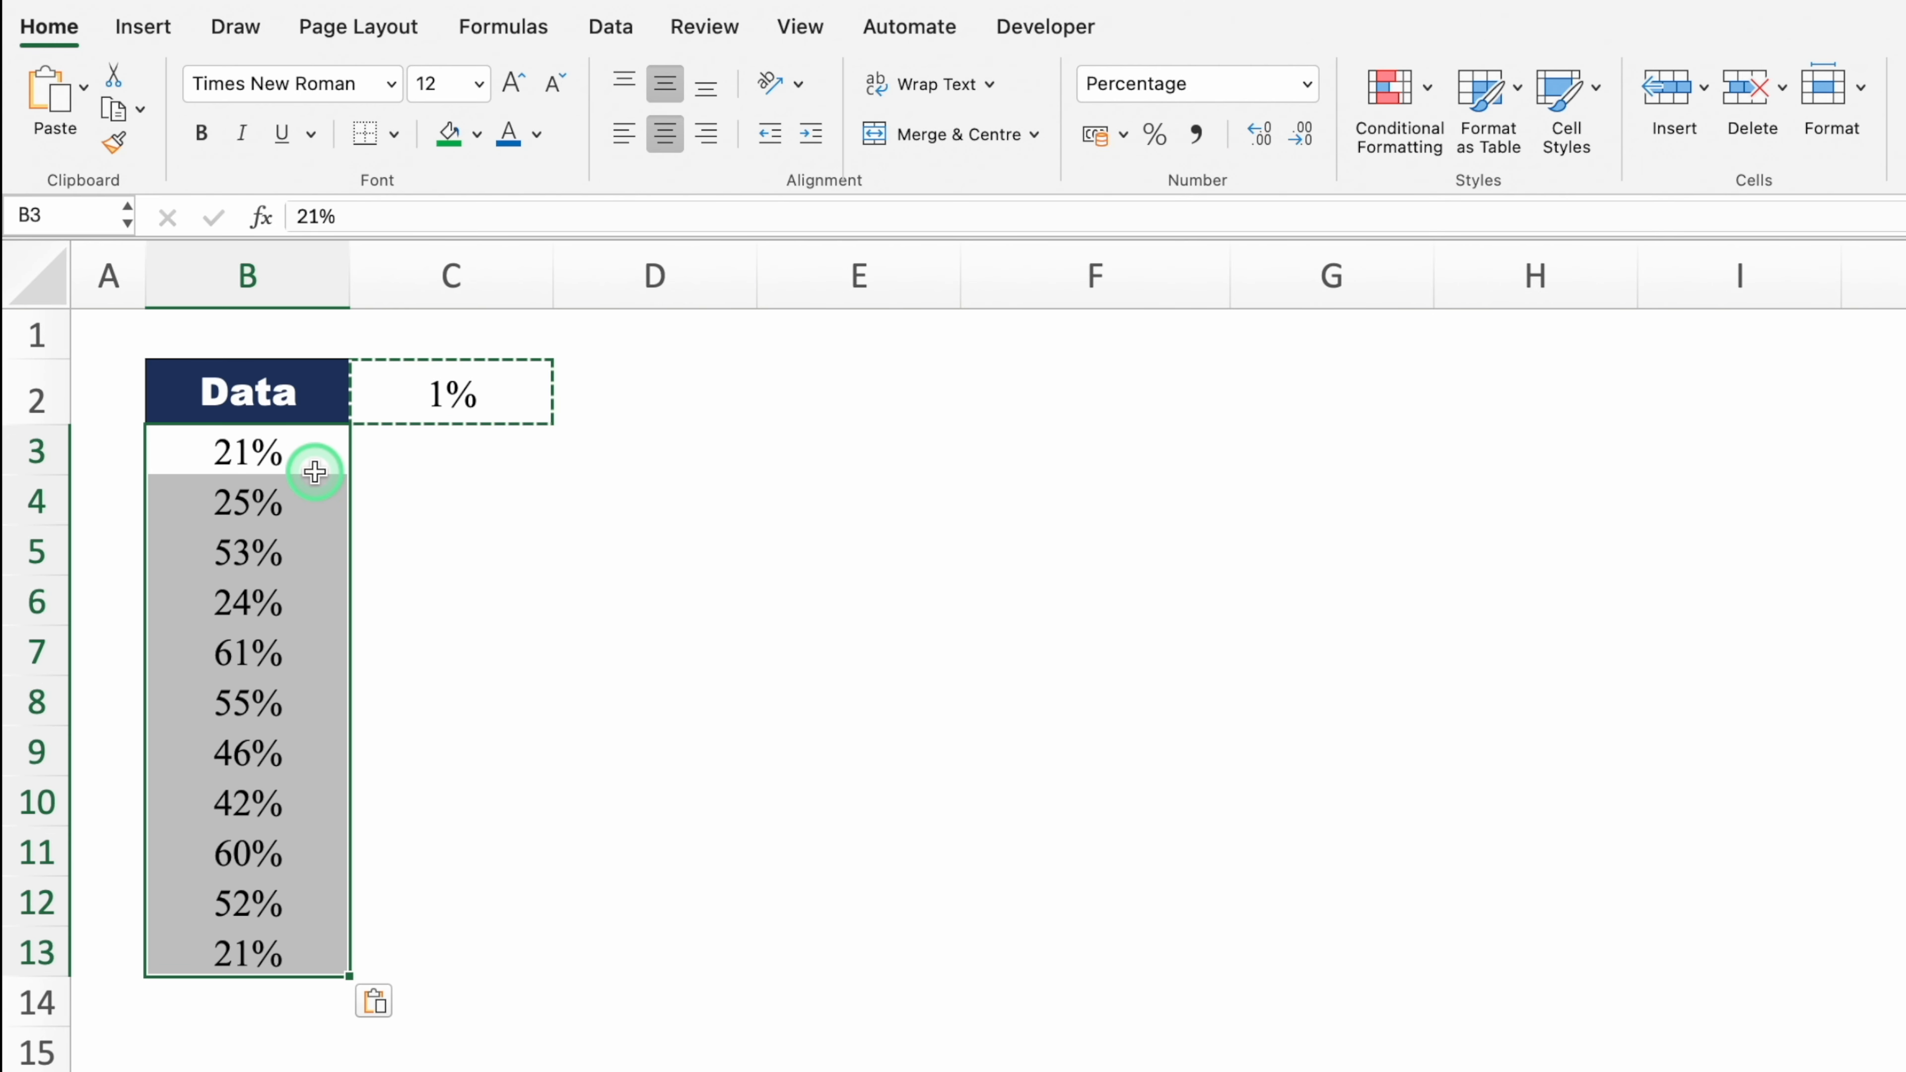
pyautogui.click(566, 548)
pyautogui.press('Escape')
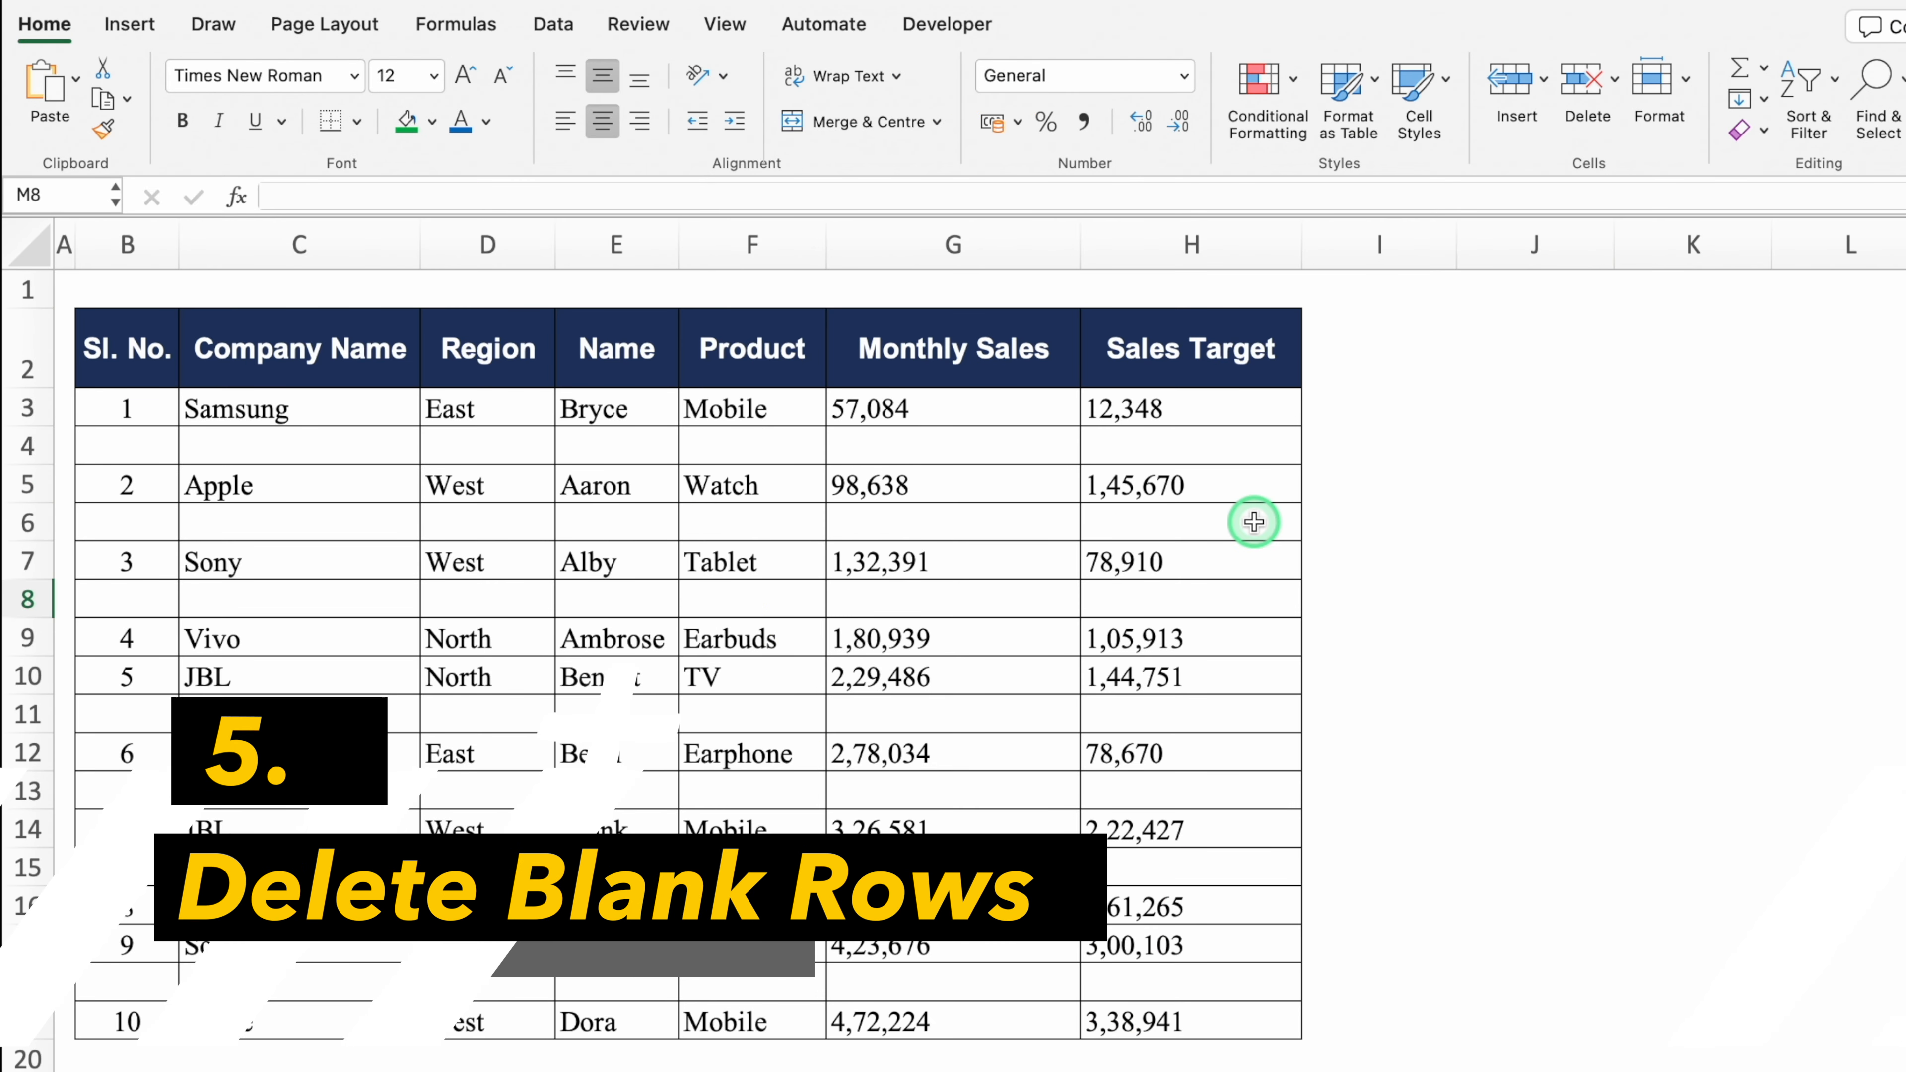
# Step: Fill the blank rows 4, 6, 8 and the others in the sales table red
pyautogui.click(353, 444)
pyautogui.click(375, 533)
pyautogui.click(380, 612)
pyautogui.moveTo(128, 446); pyautogui.dragTo(1193, 445)
pyautogui.click(431, 123)
pyautogui.click(436, 334)
pyautogui.moveTo(127, 523); pyautogui.dragTo(1193, 522)
pyautogui.click(406, 123)
pyautogui.moveTo(128, 599); pyautogui.dragTo(1193, 599)
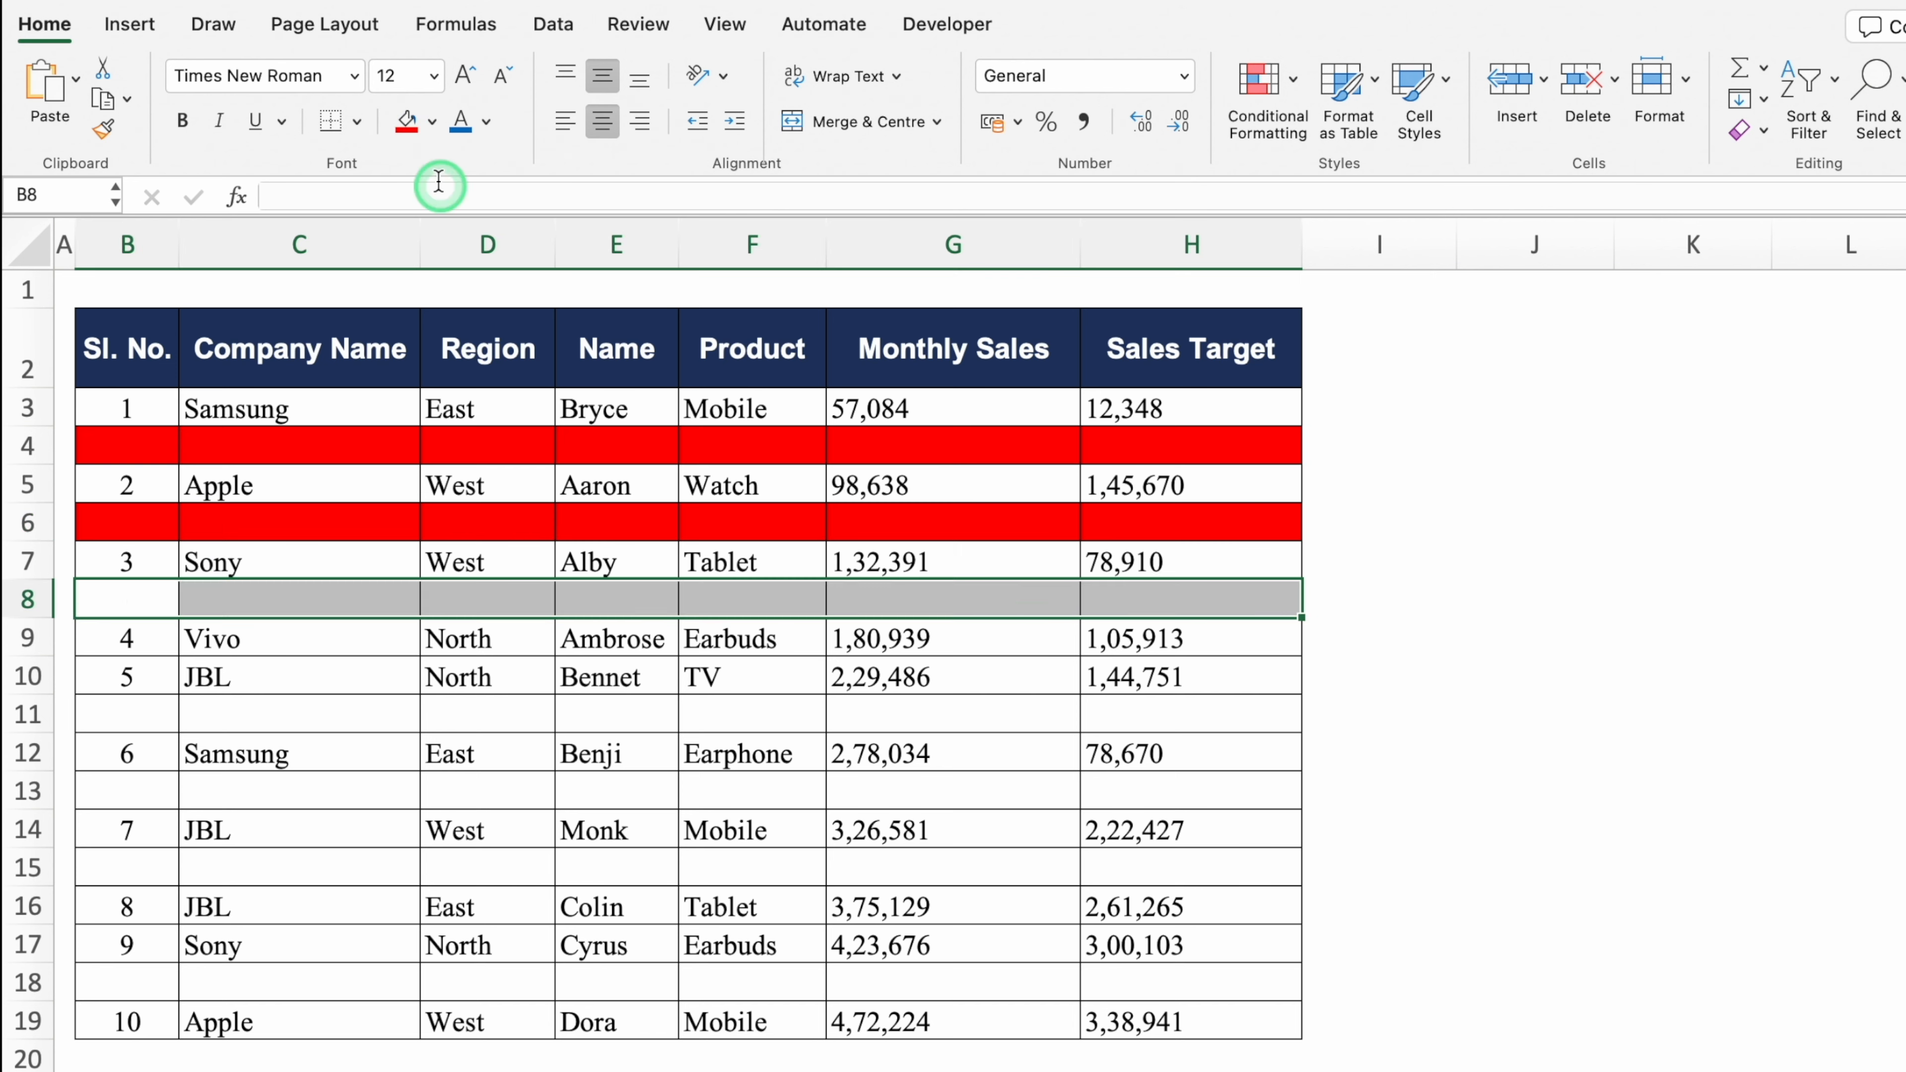
pyautogui.click(406, 122)
pyautogui.moveTo(127, 714); pyautogui.dragTo(1193, 714)
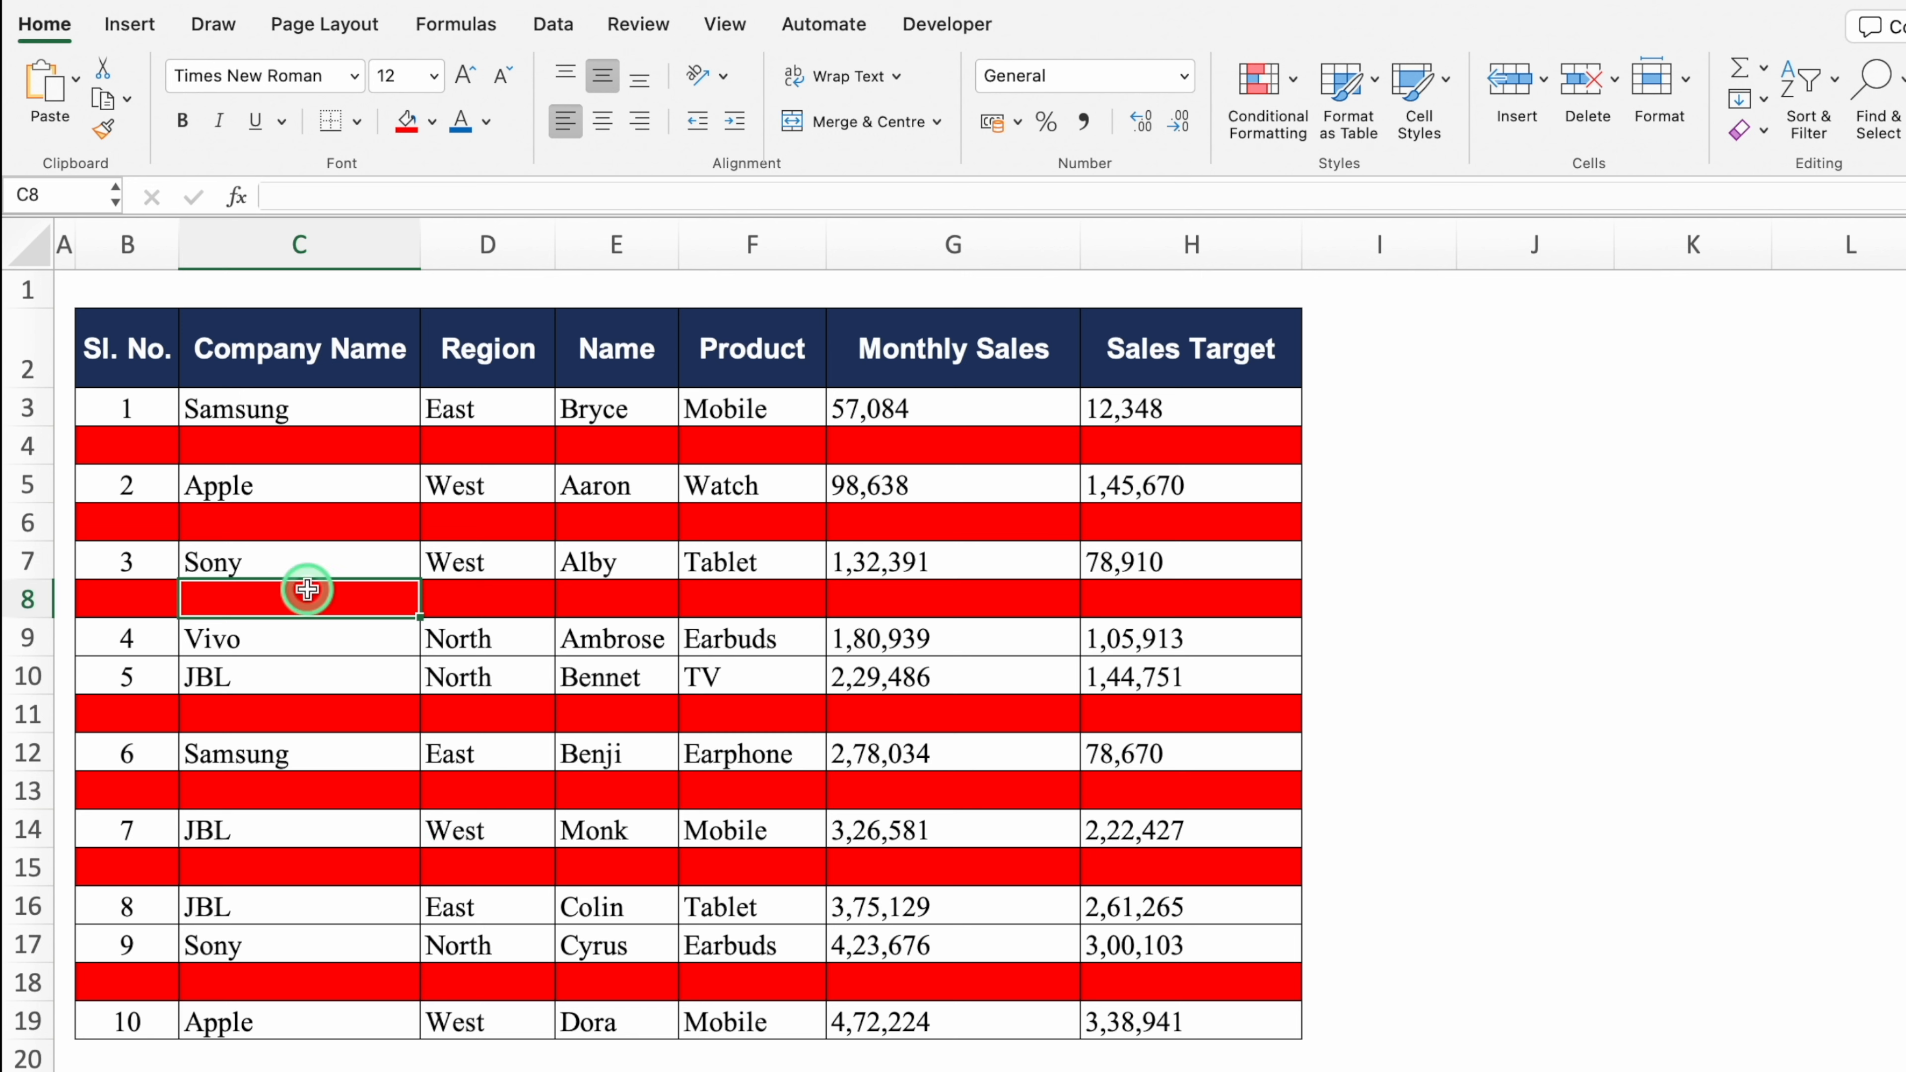
# Step: Select all blank cells in B3:H18 using Go To Special Blanks
pyautogui.moveTo(150, 408); pyautogui.dragTo(1203, 1012)
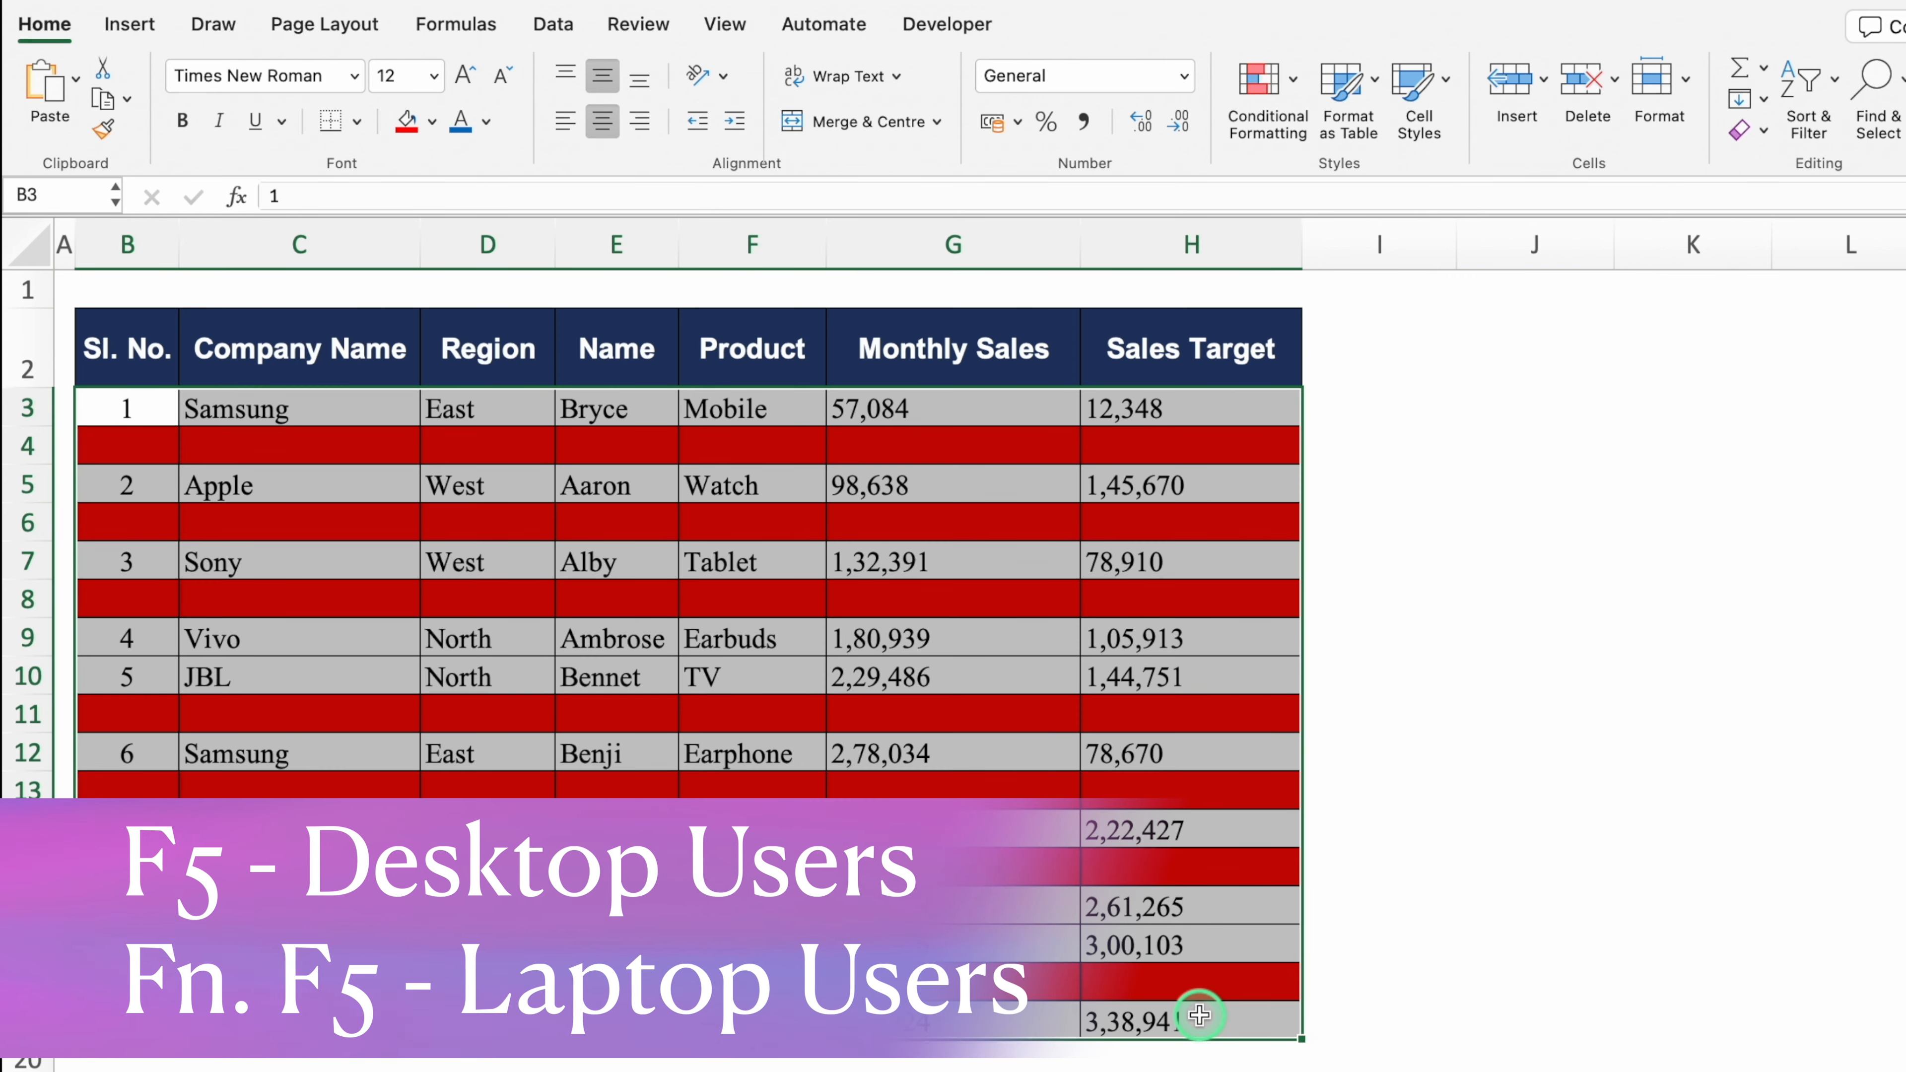
pyautogui.press('F5')
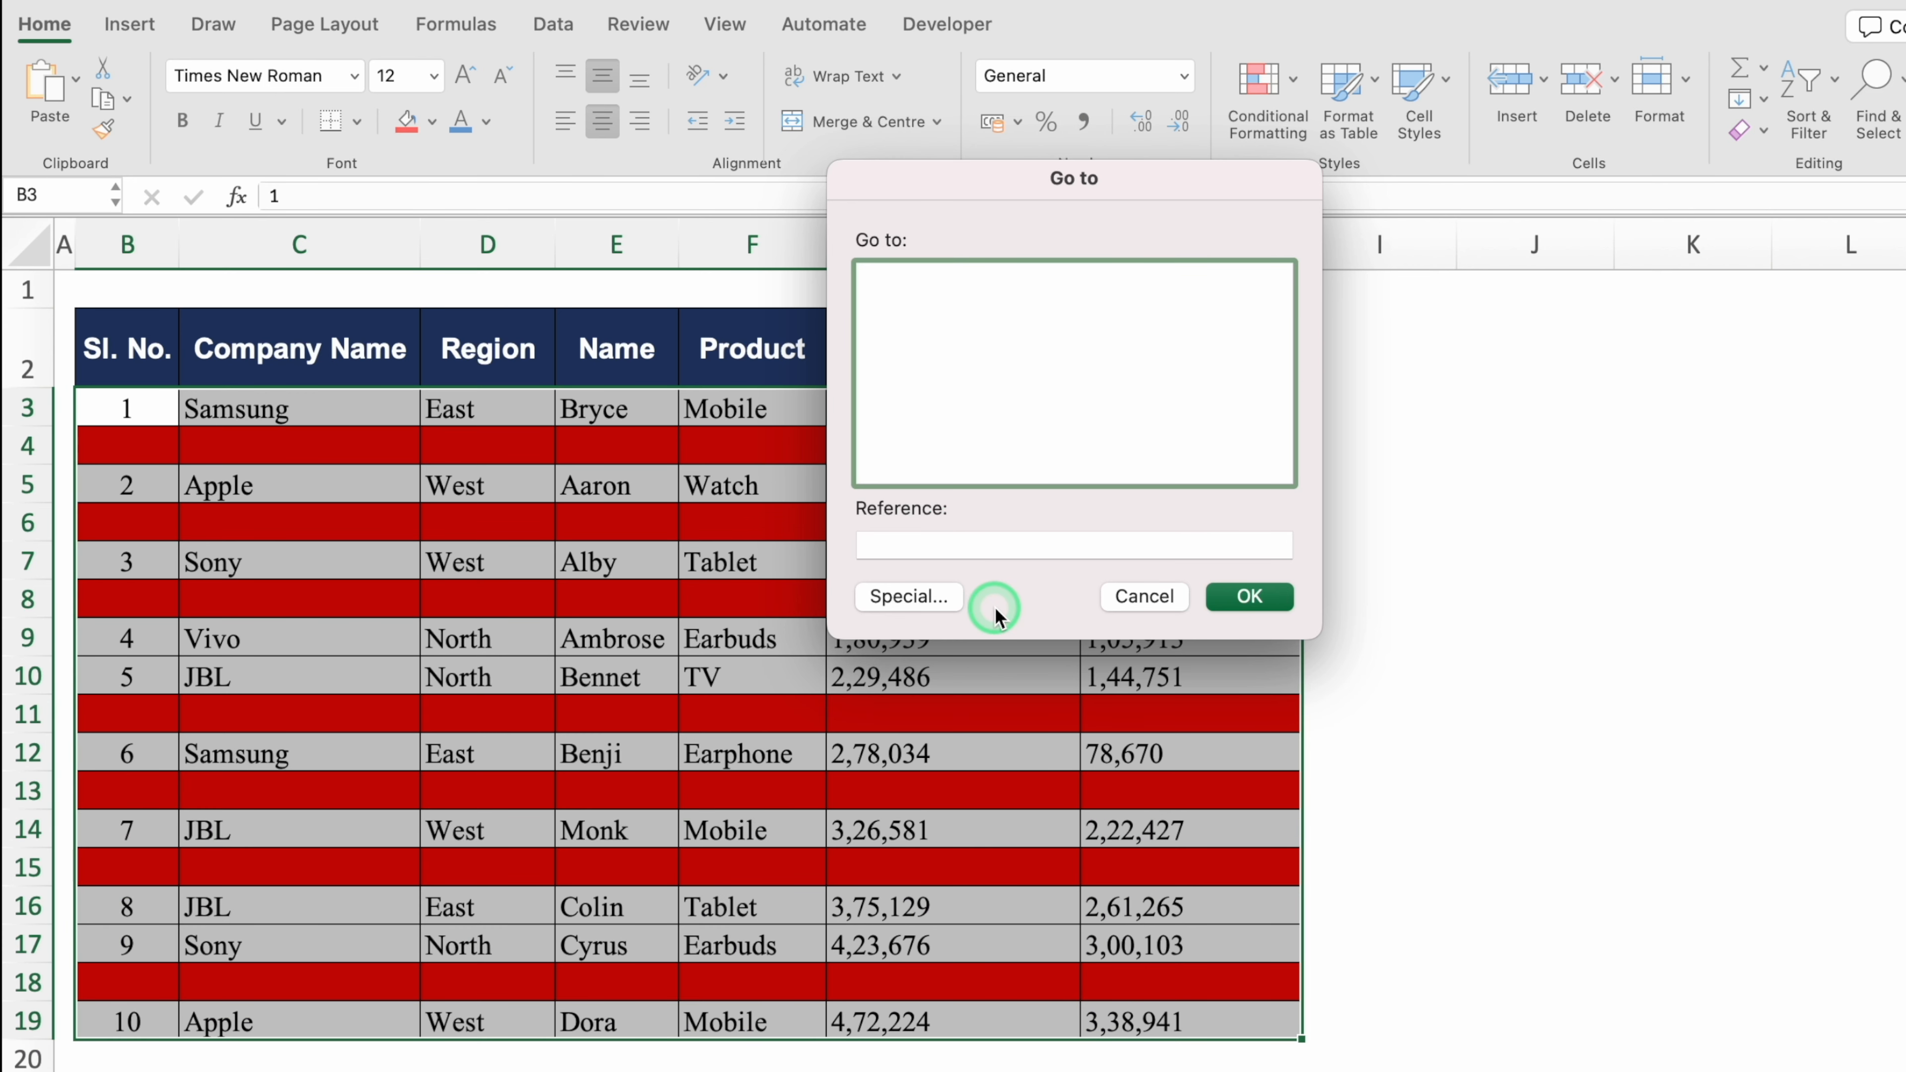
pyautogui.click(909, 597)
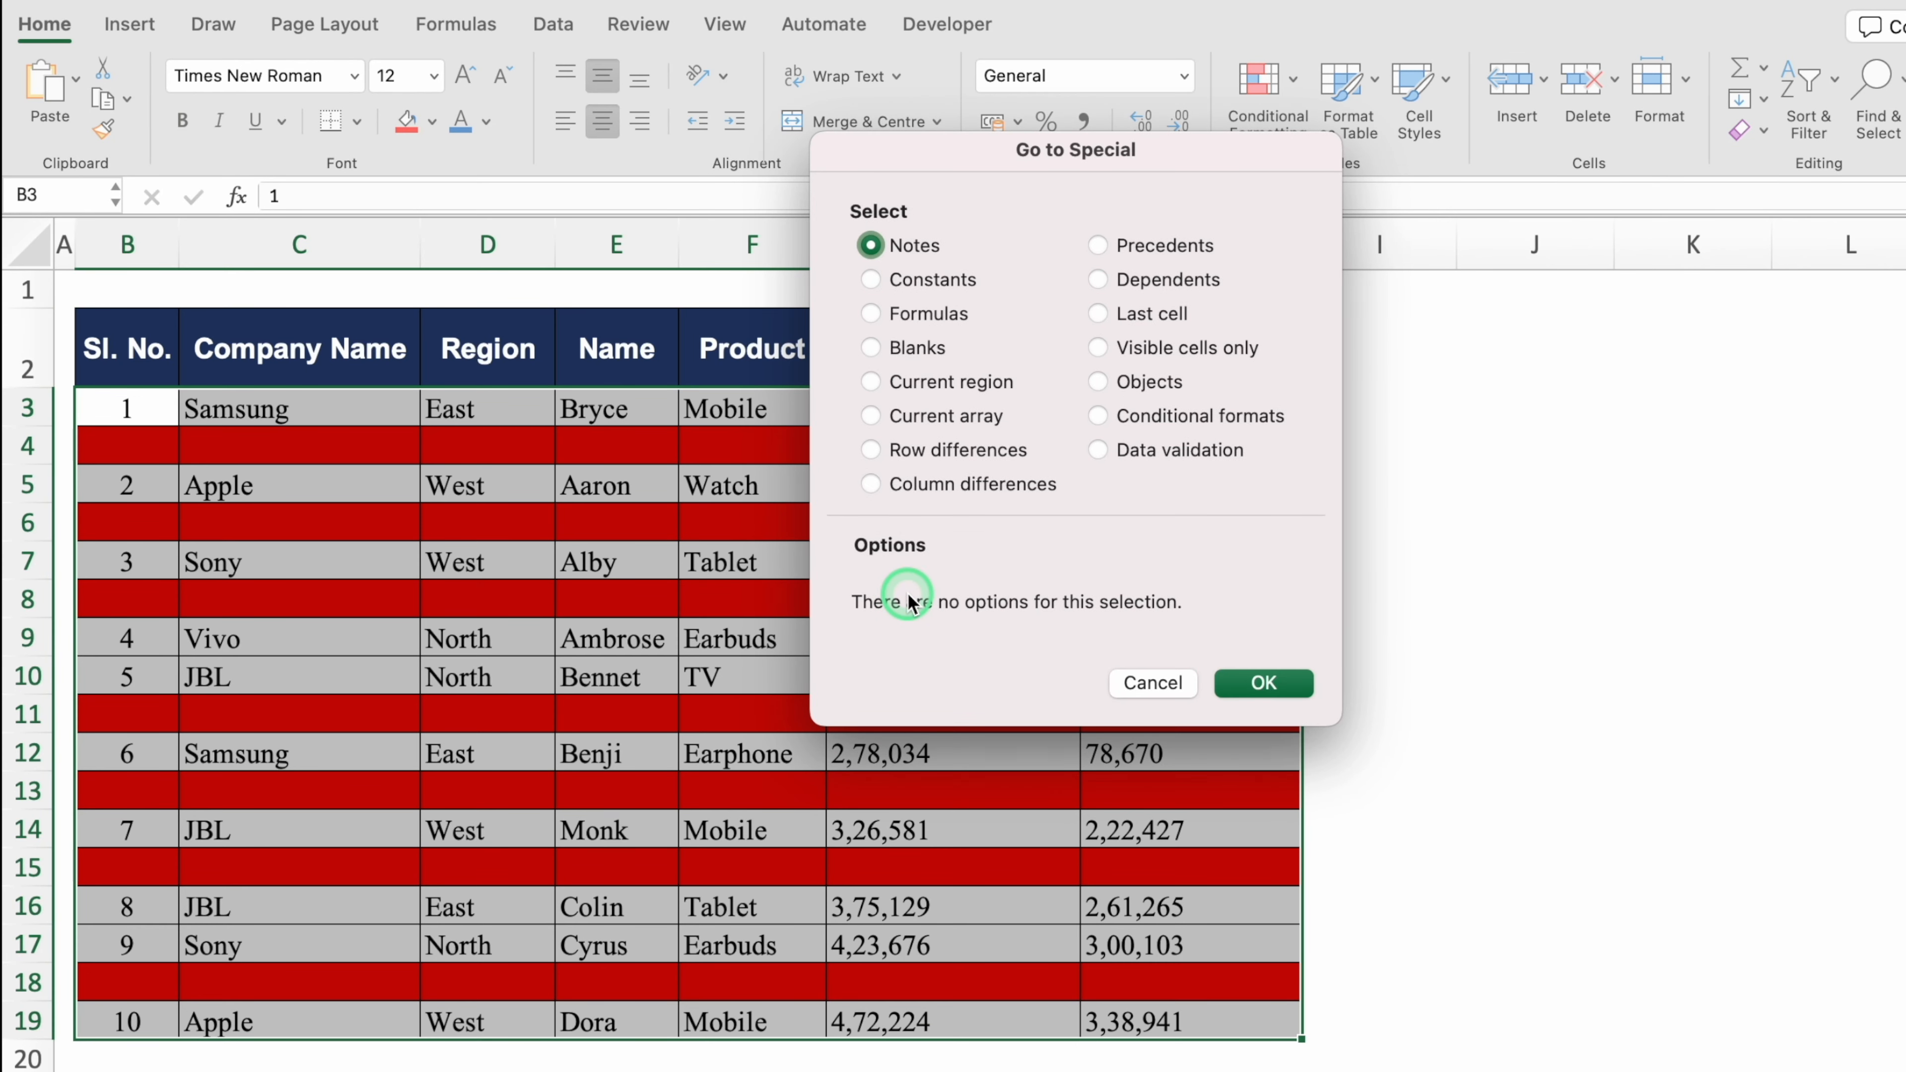
pyautogui.click(871, 347)
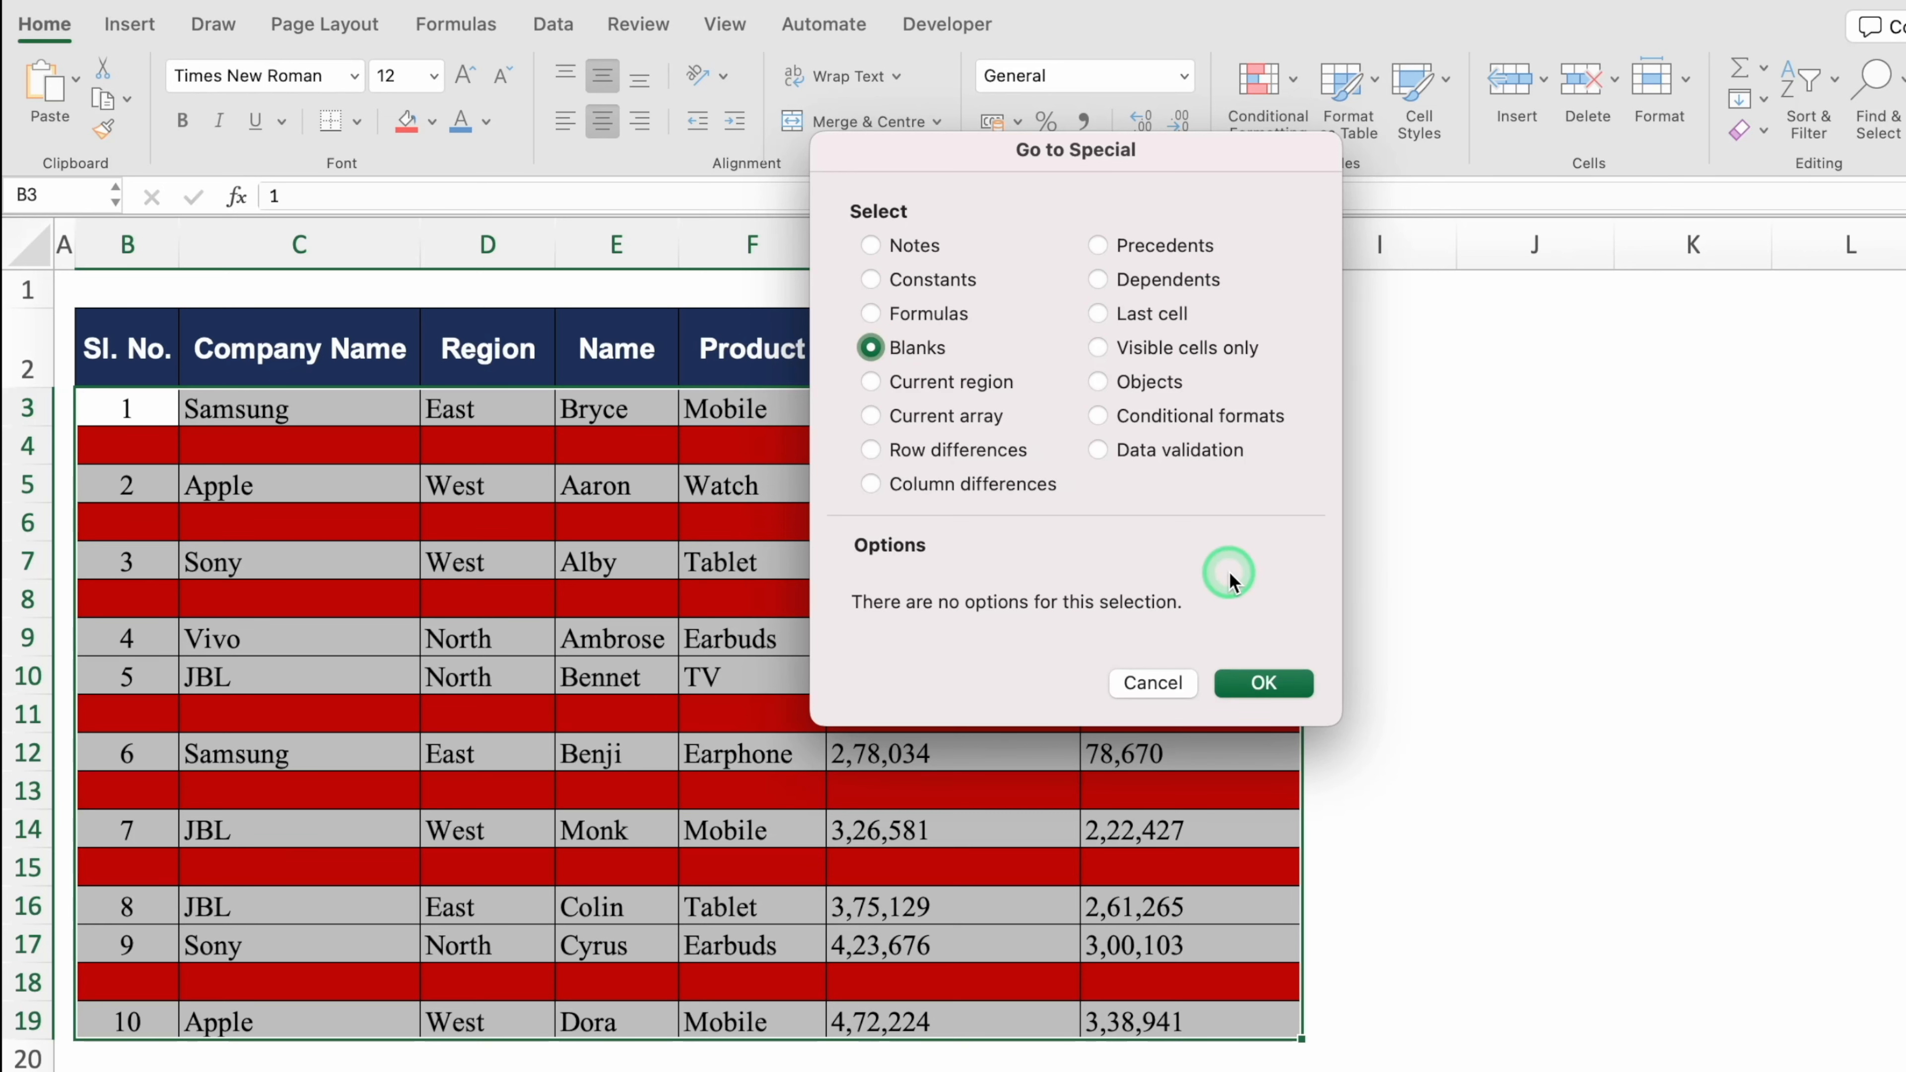
pyautogui.click(1265, 683)
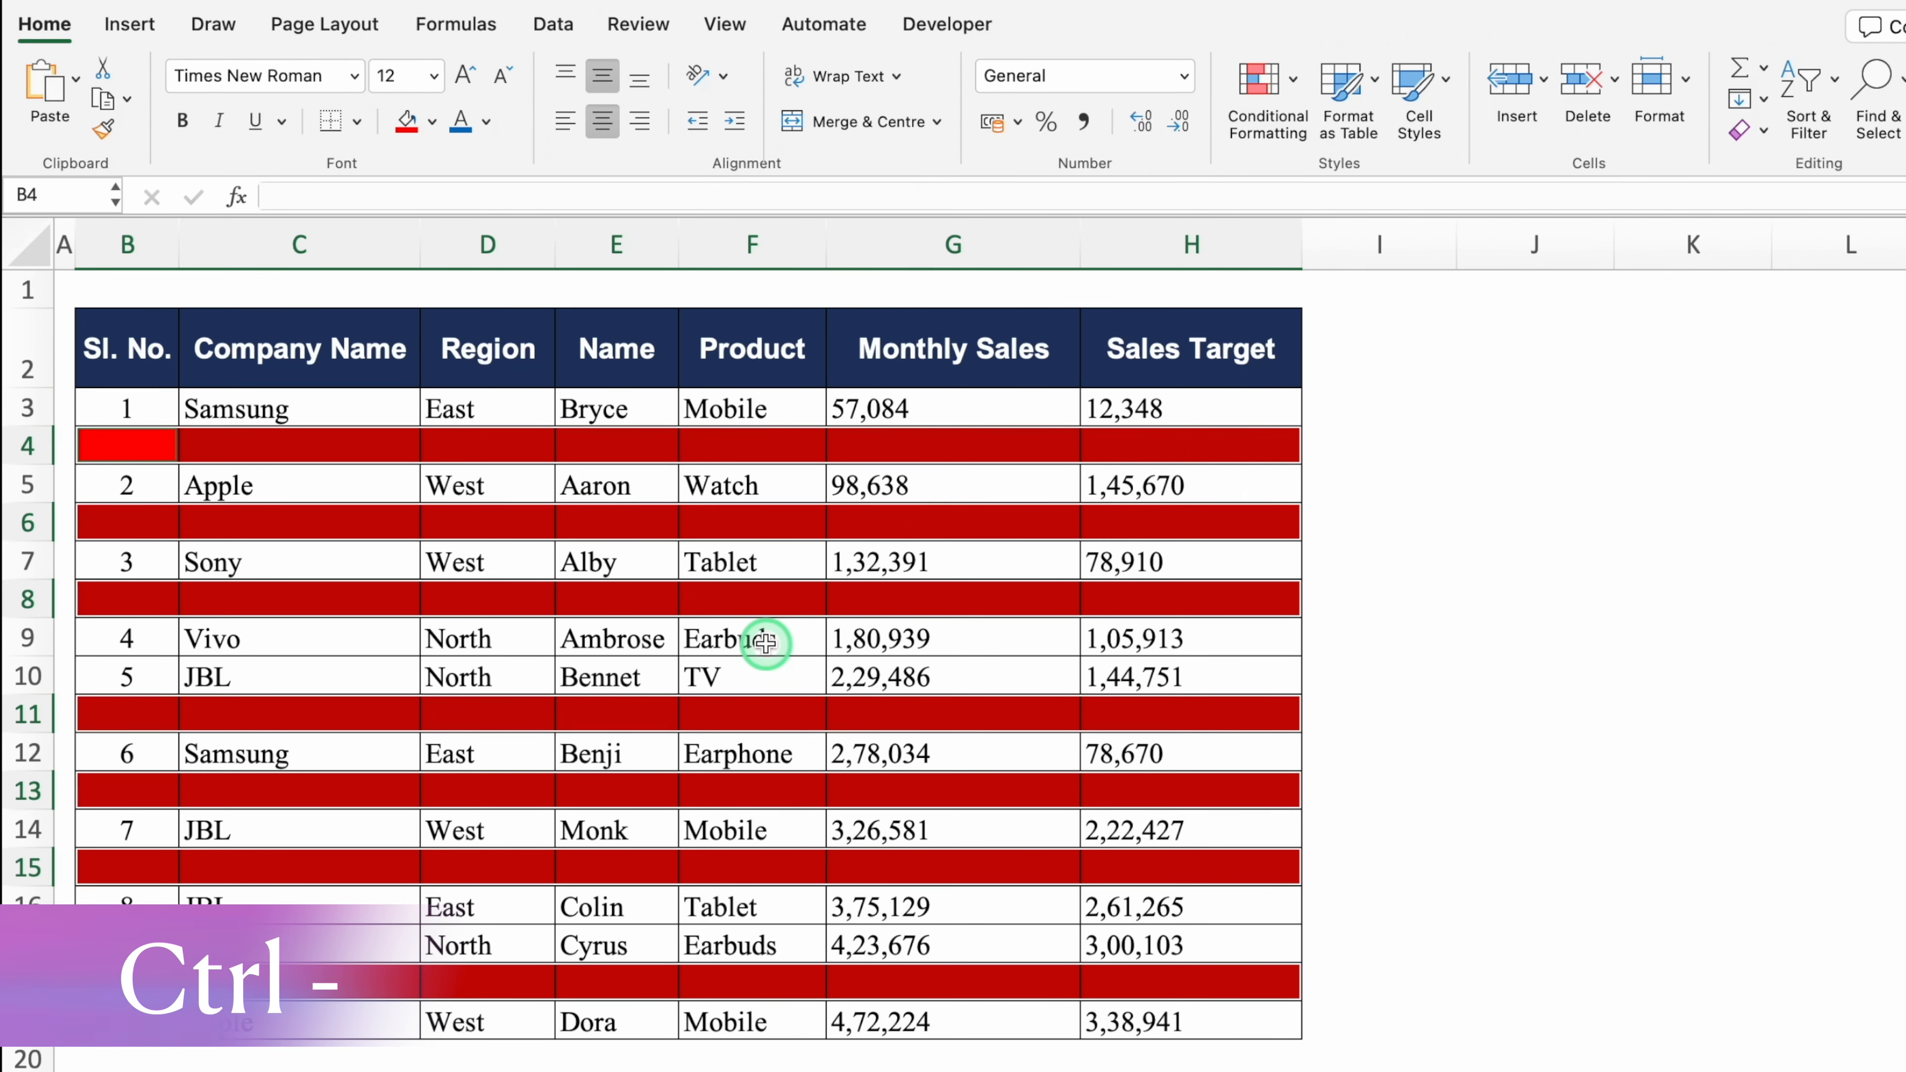
# Step: Delete the entire blank rows so the ten entries sit in rows 3–12
pyautogui.hotkey('ctrl', '-')
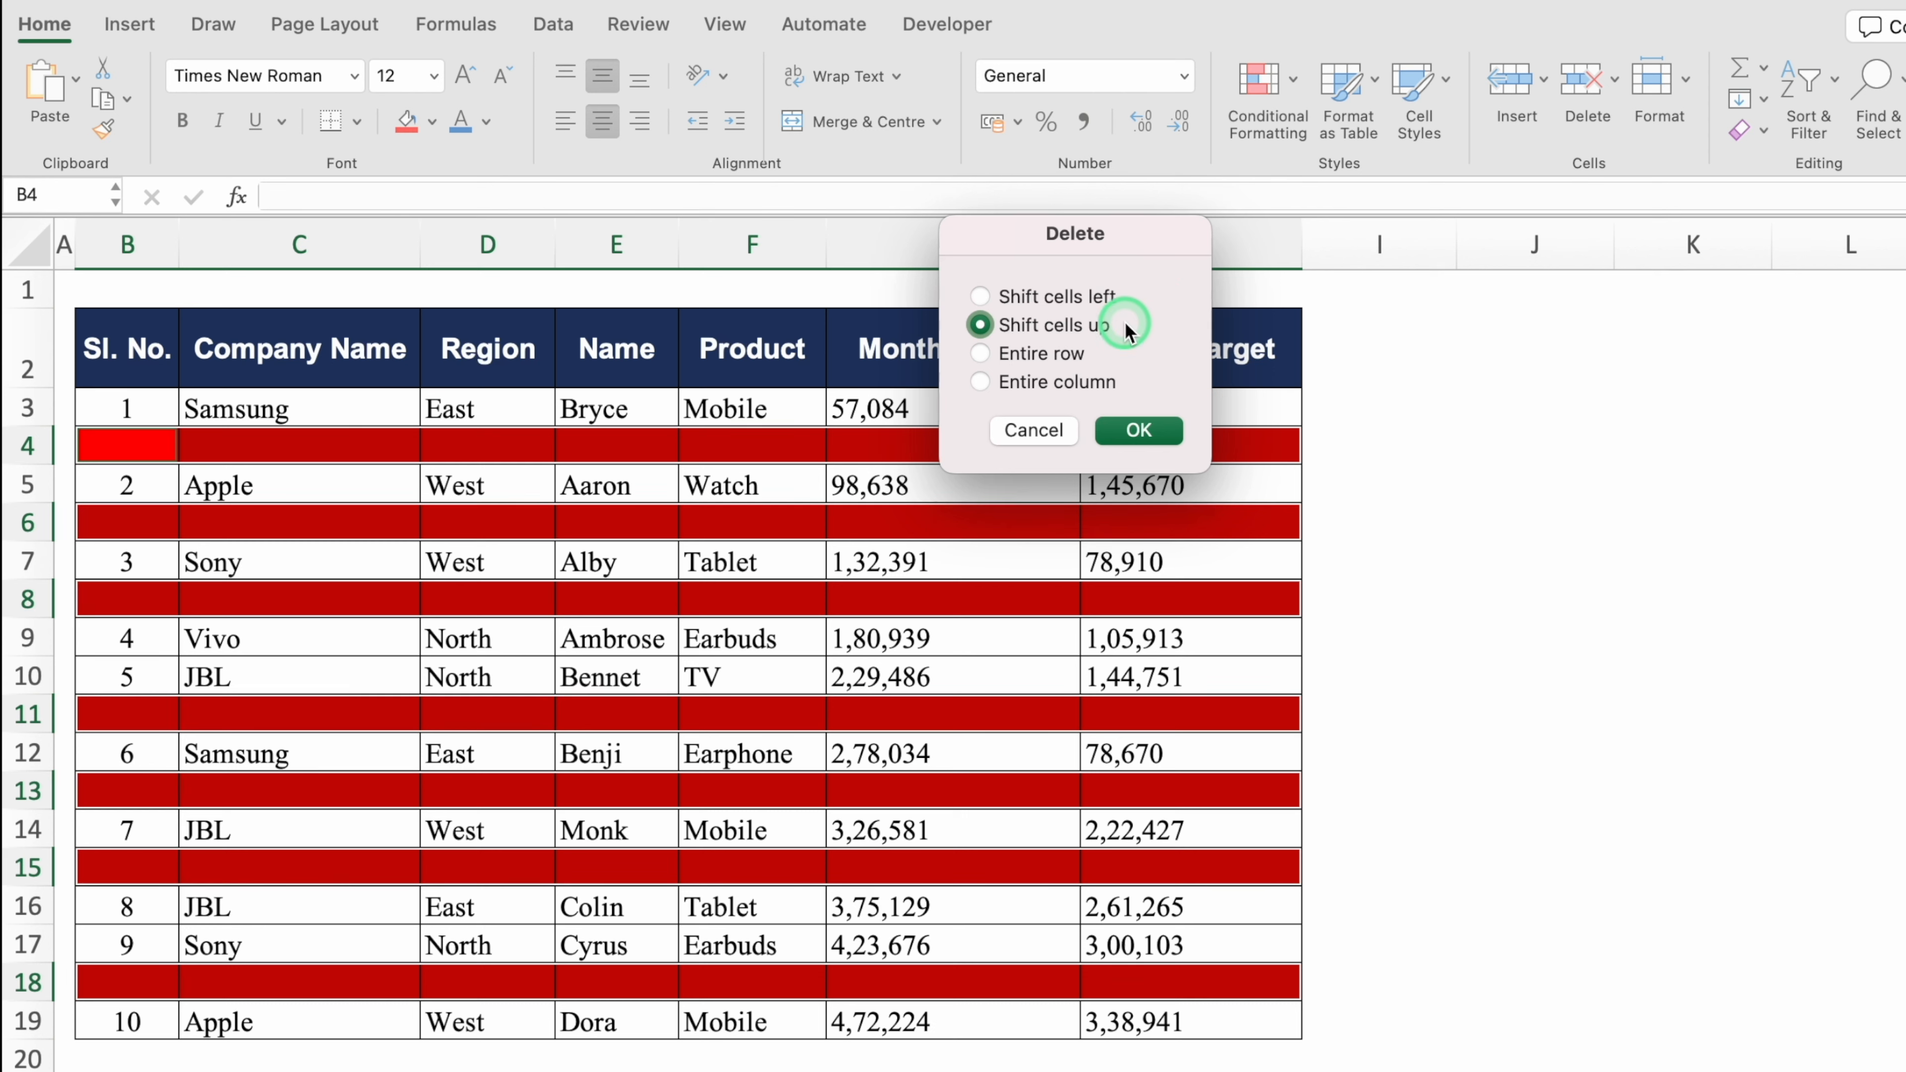
pyautogui.click(979, 353)
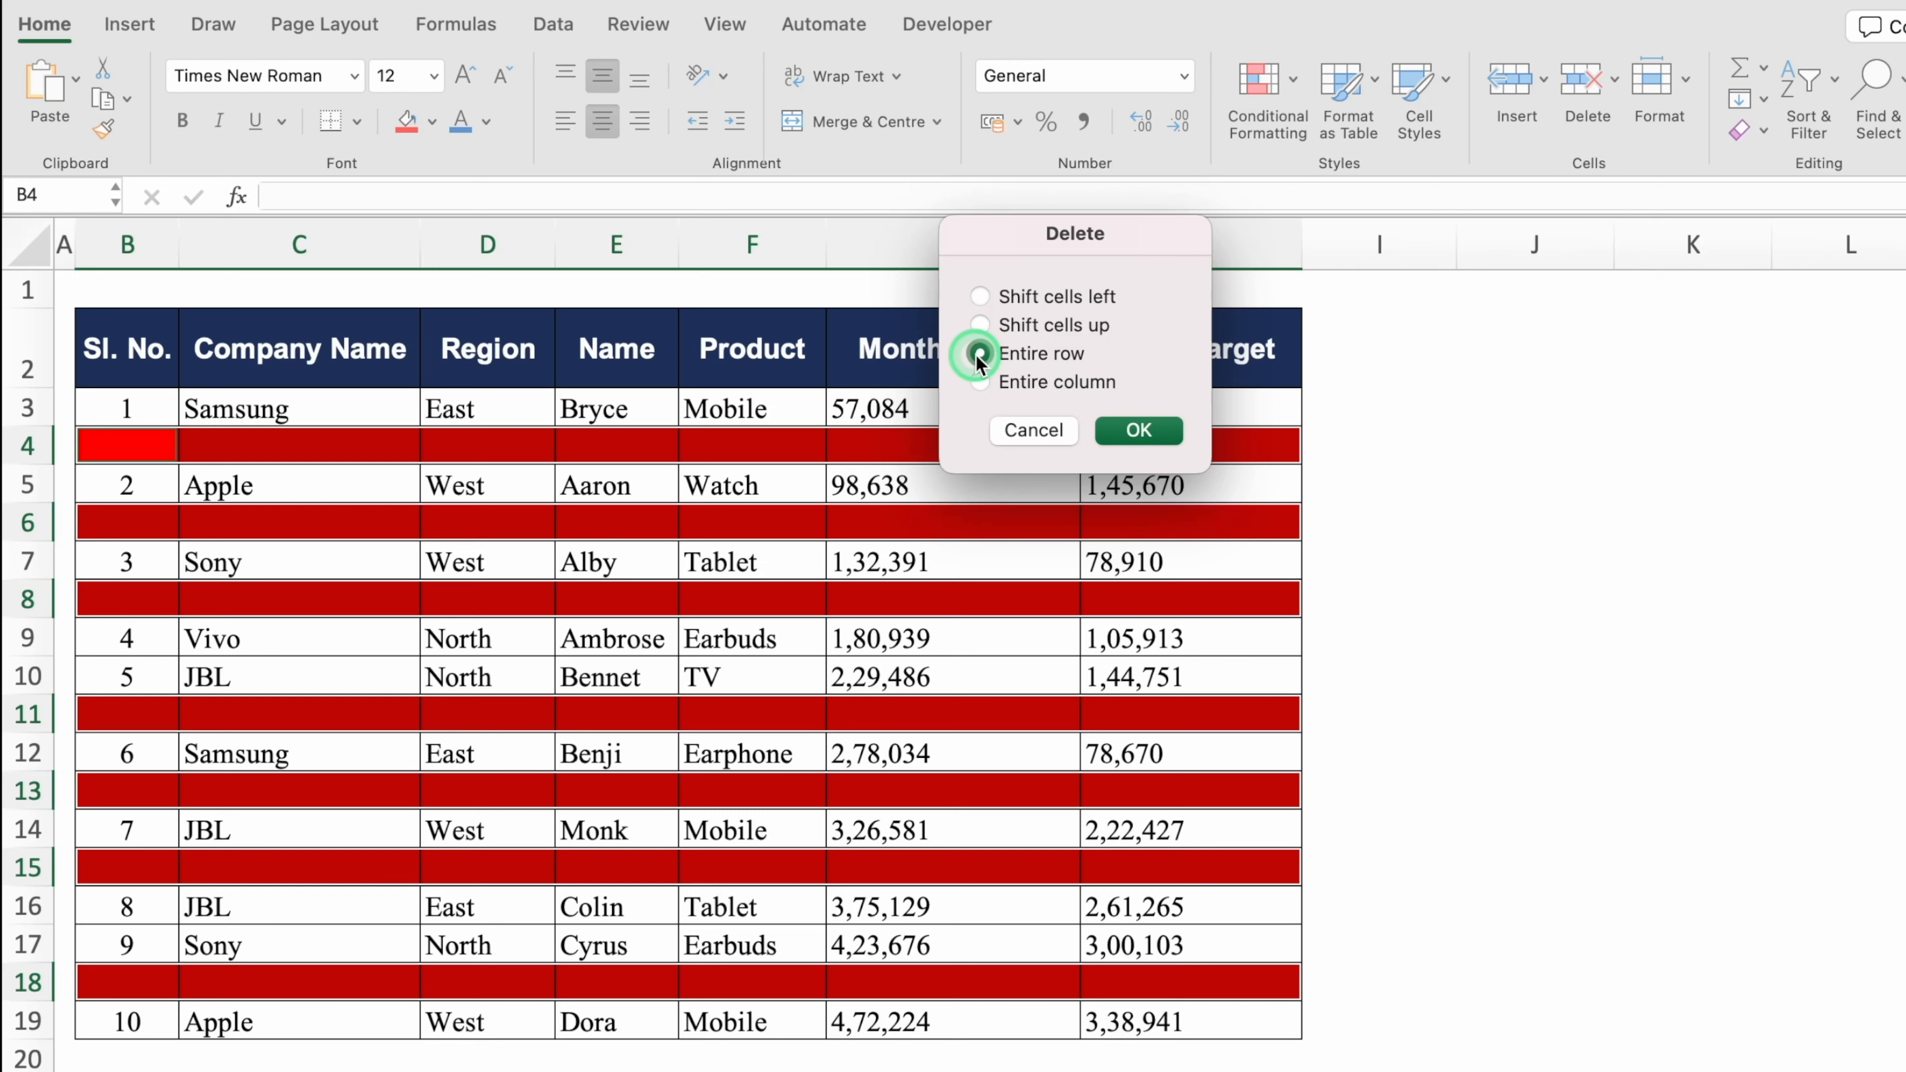
pyautogui.click(1139, 430)
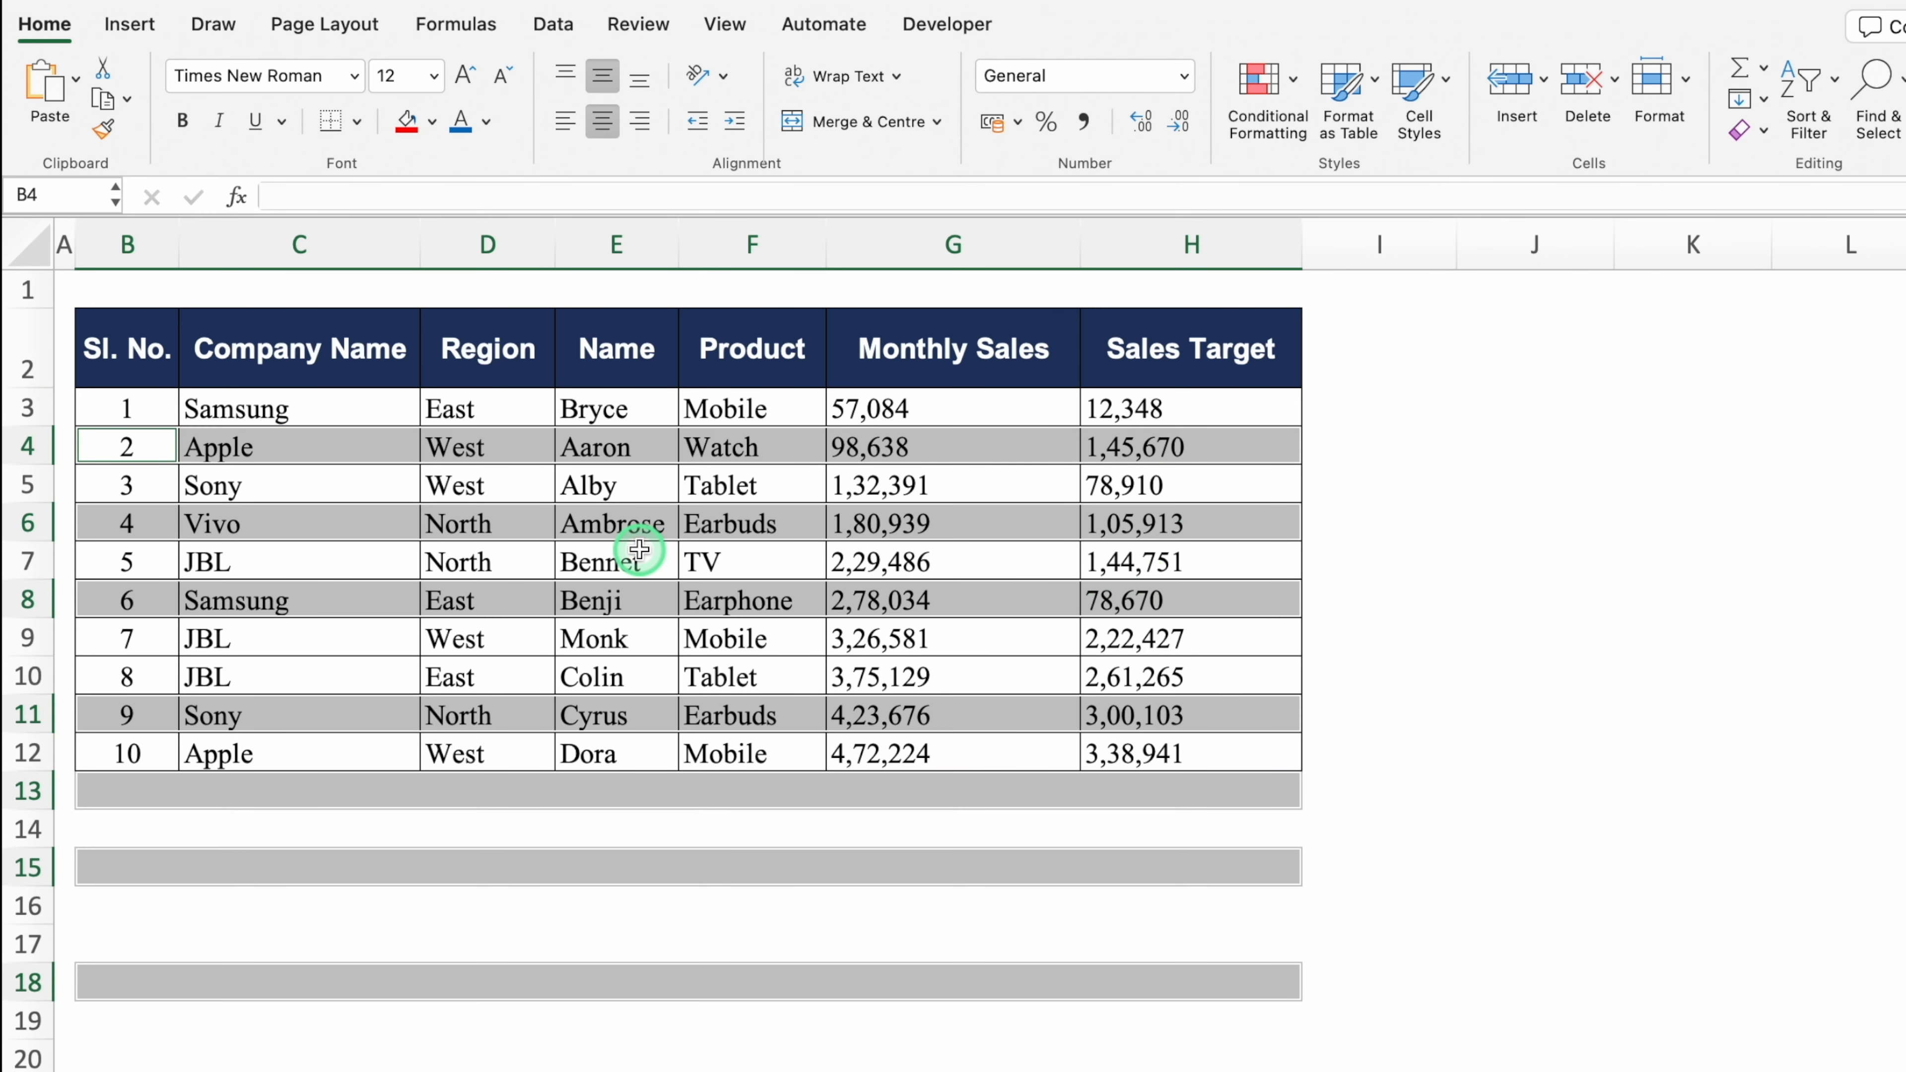
pyautogui.click(622, 839)
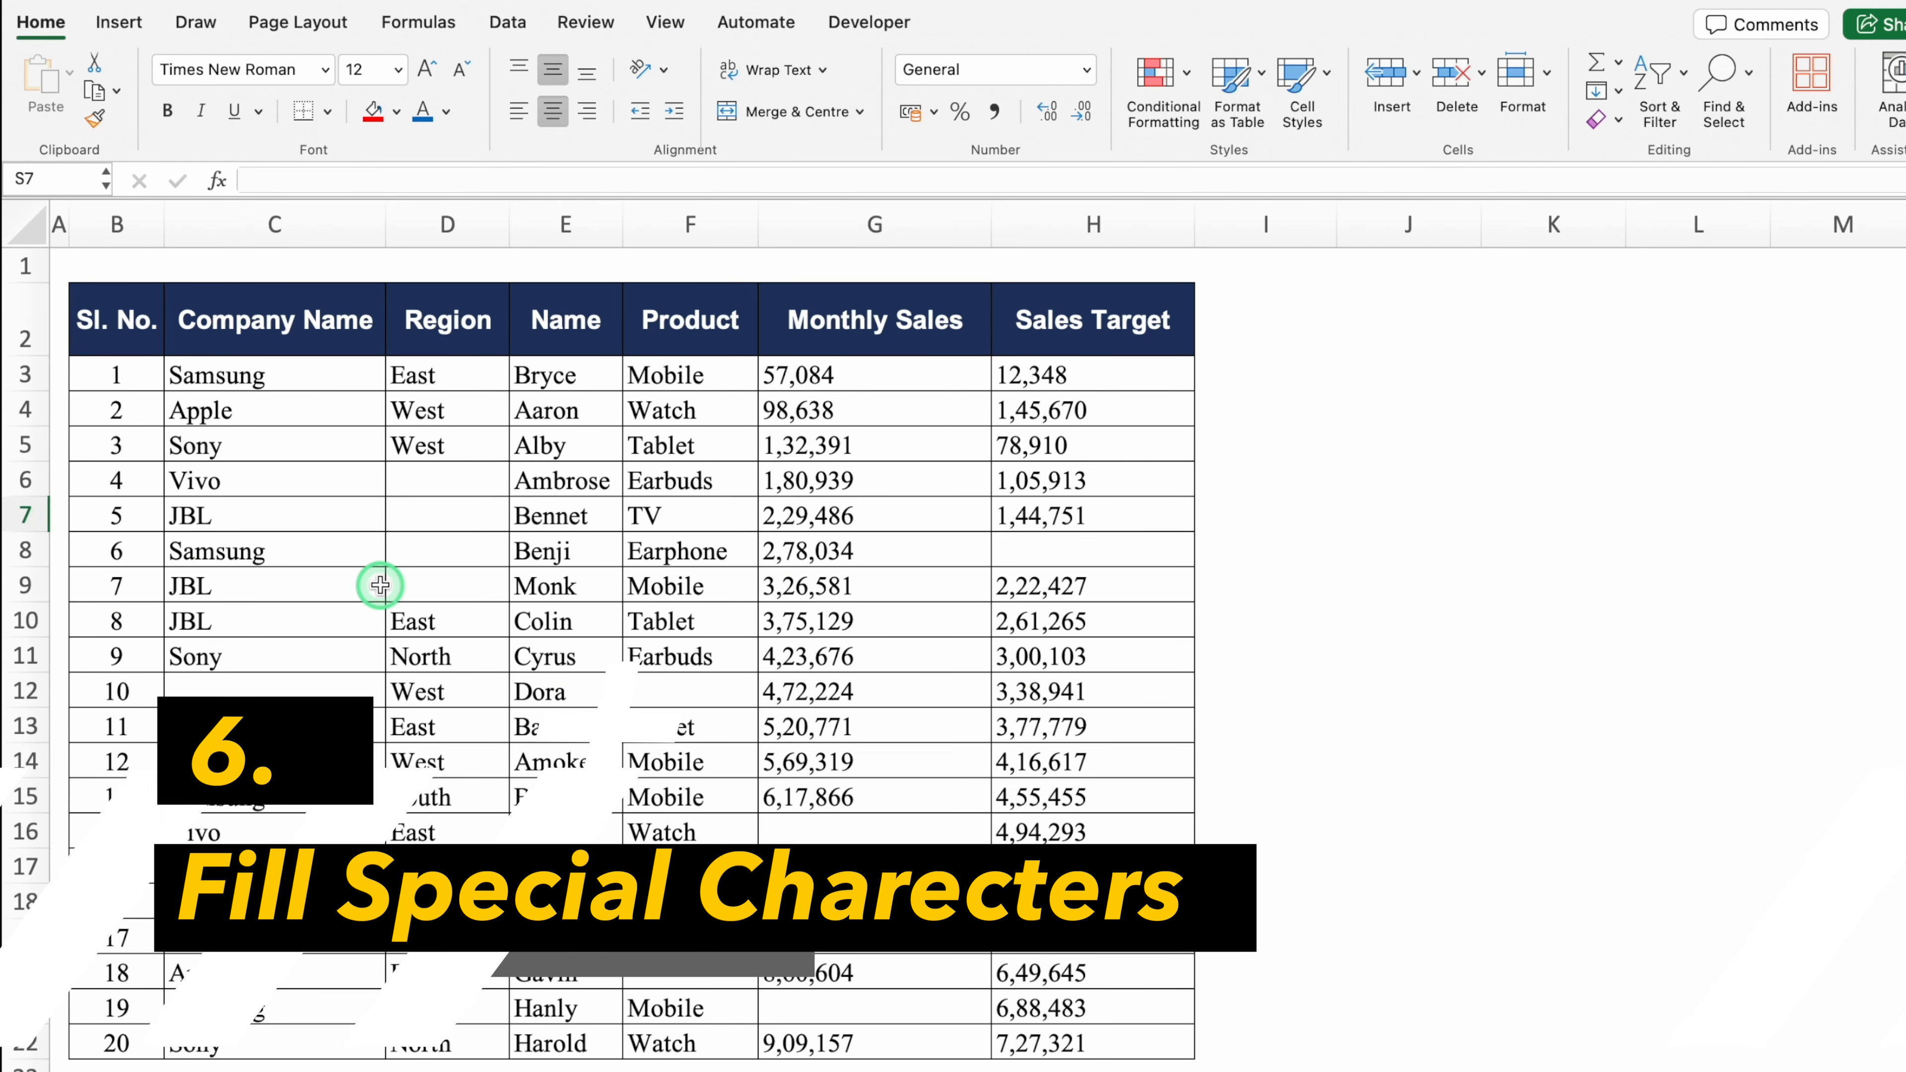
# Step: Shade the empty Region cells D6 to D9 red
pyautogui.click(445, 489)
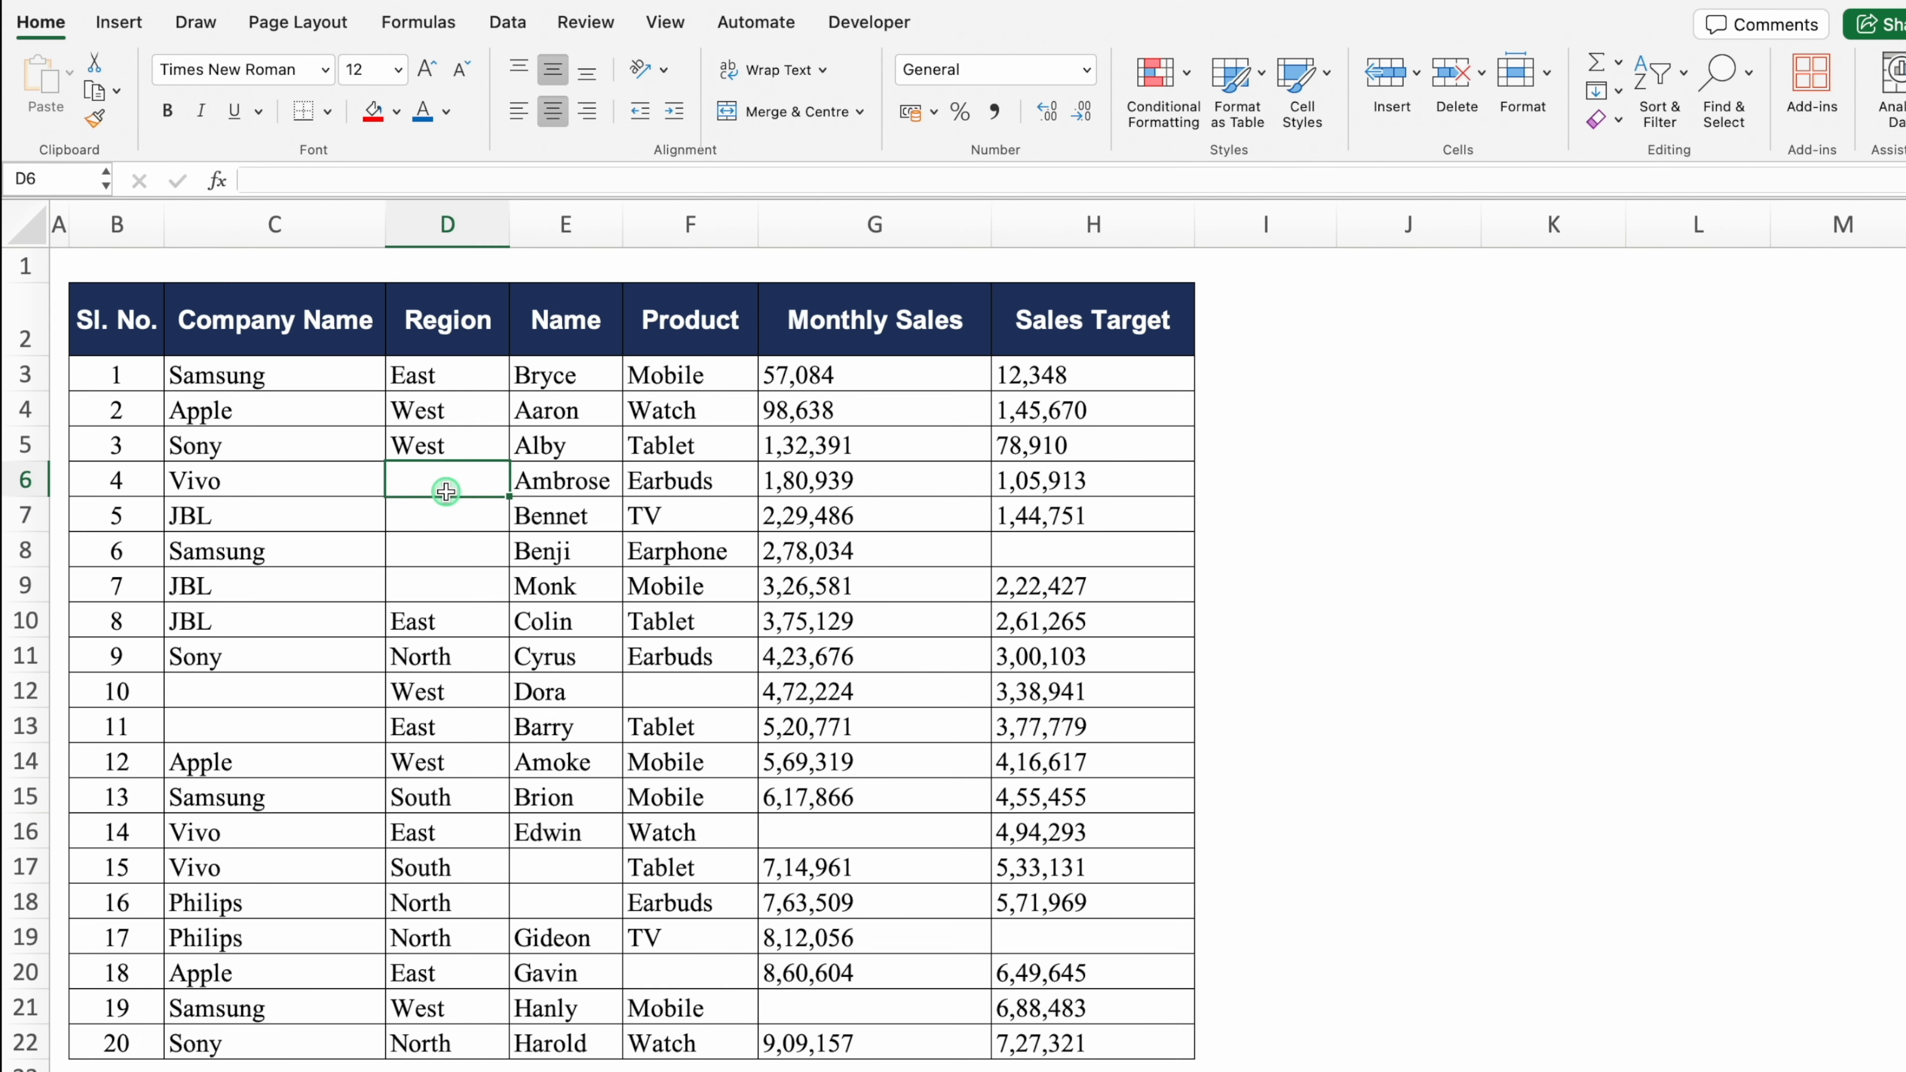
pyautogui.click(462, 517)
pyautogui.click(454, 549)
pyautogui.click(480, 579)
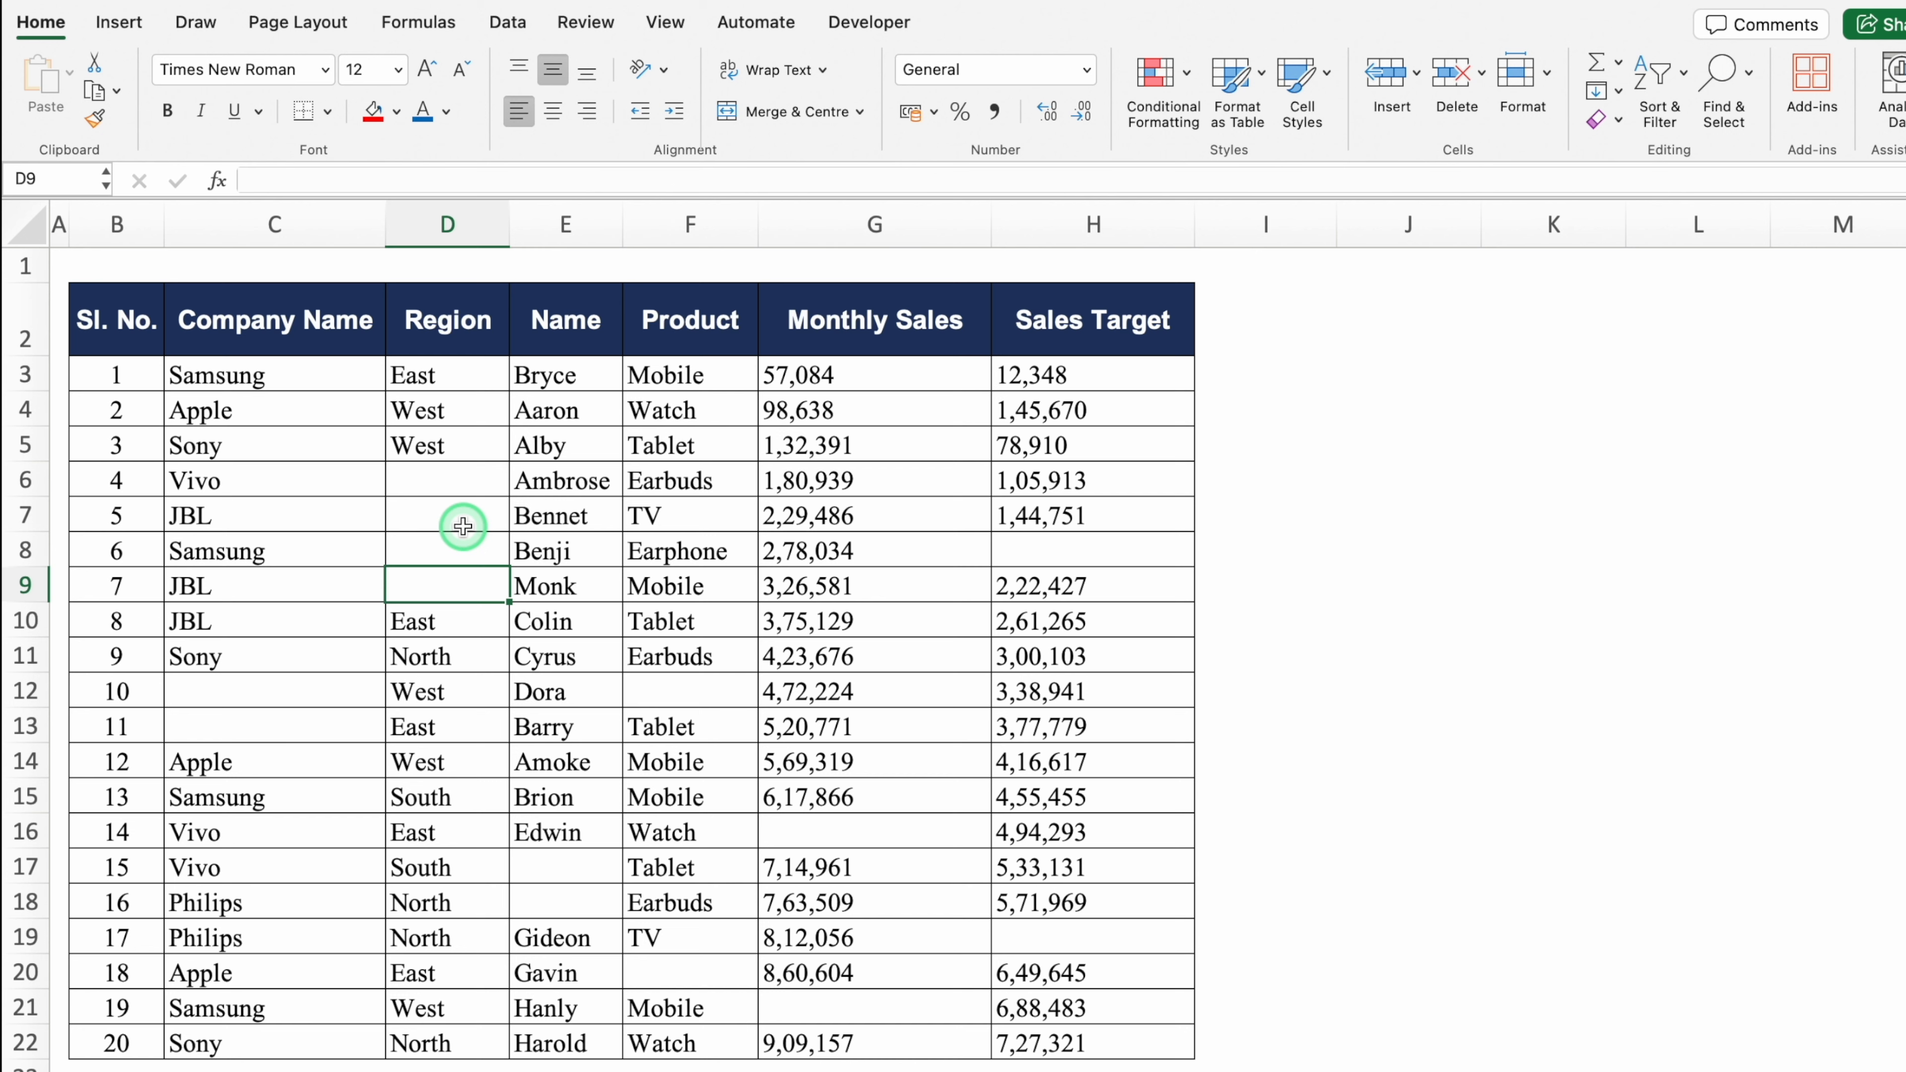
pyautogui.click(455, 486)
pyautogui.click(468, 523)
pyautogui.click(468, 549)
pyautogui.click(469, 575)
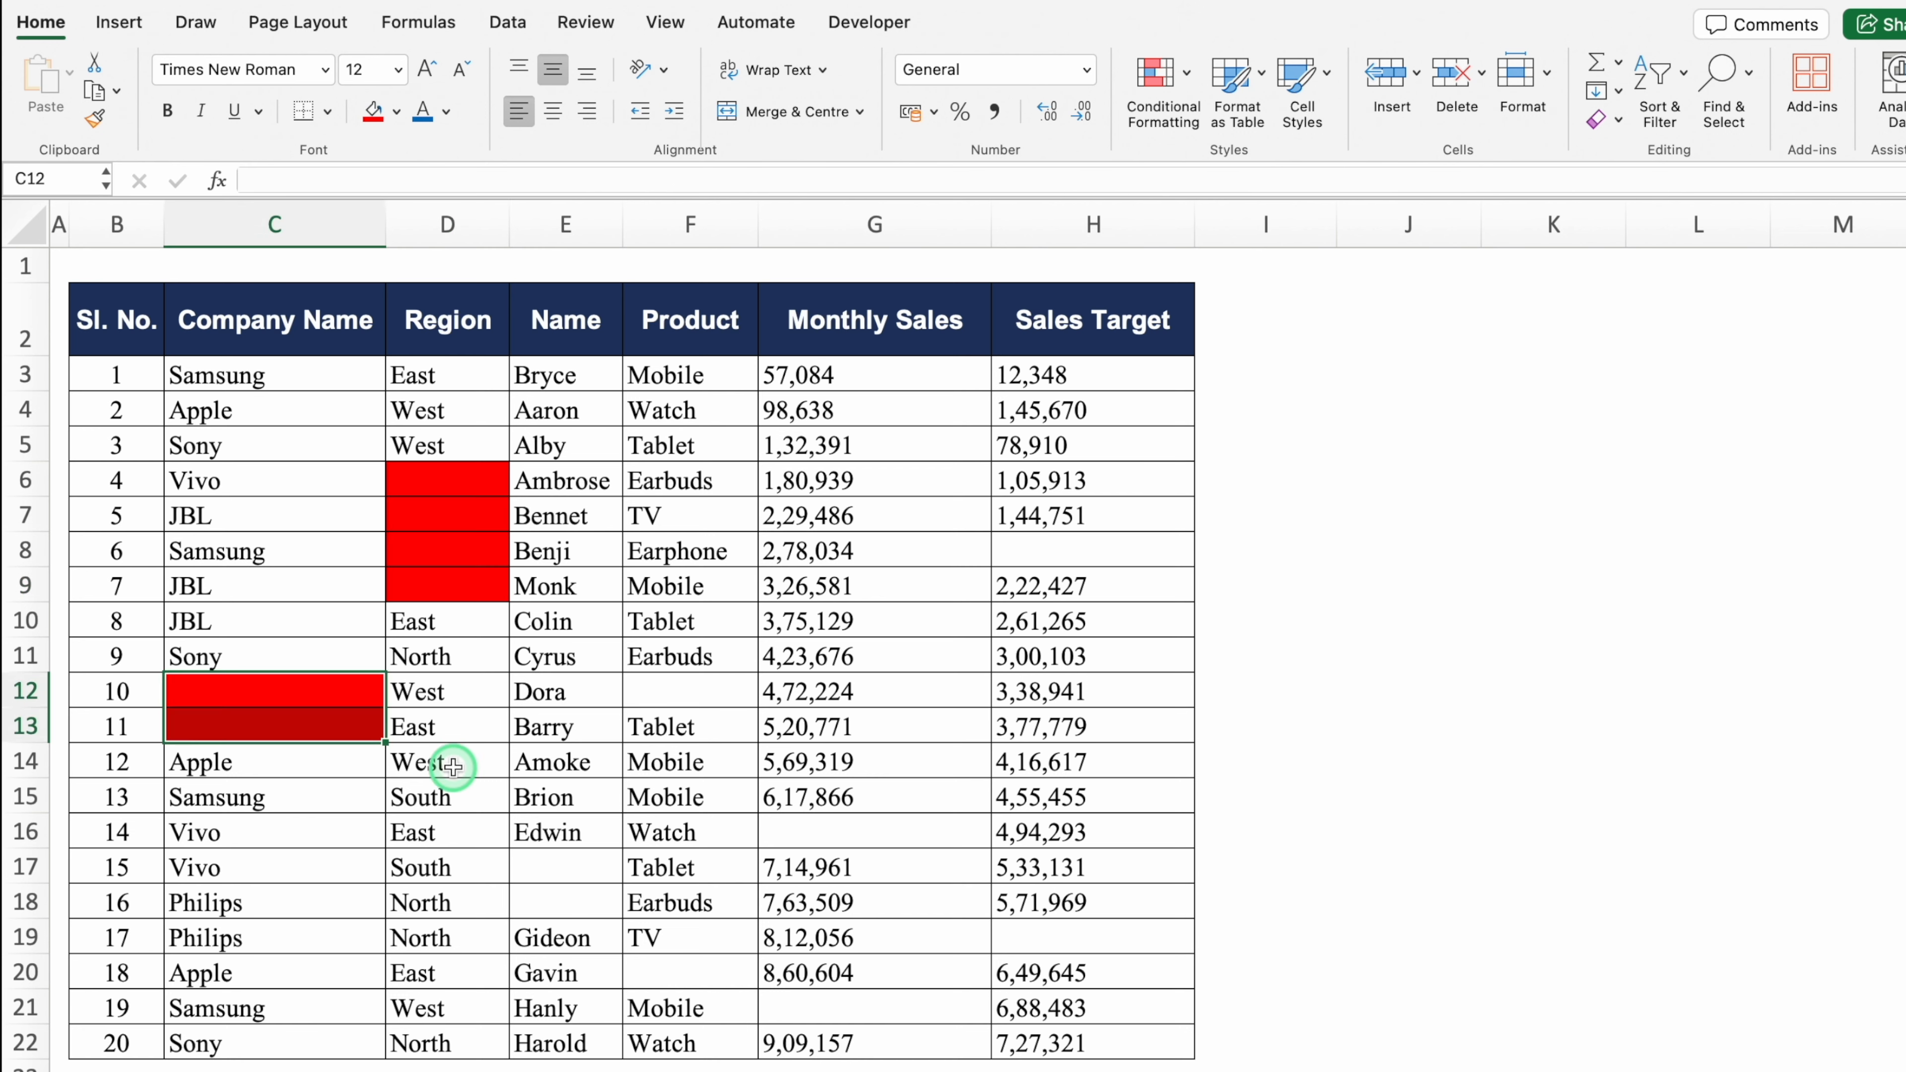
# Step: Shade the remaining empty Company Name, Name, Sales and Product cells red, then select C3:H22
pyautogui.moveTo(566, 867); pyautogui.dragTo(566, 902)
pyautogui.click(373, 112)
pyautogui.click(874, 832)
pyautogui.click(874, 1008)
pyautogui.click(1093, 550)
pyautogui.click(689, 973)
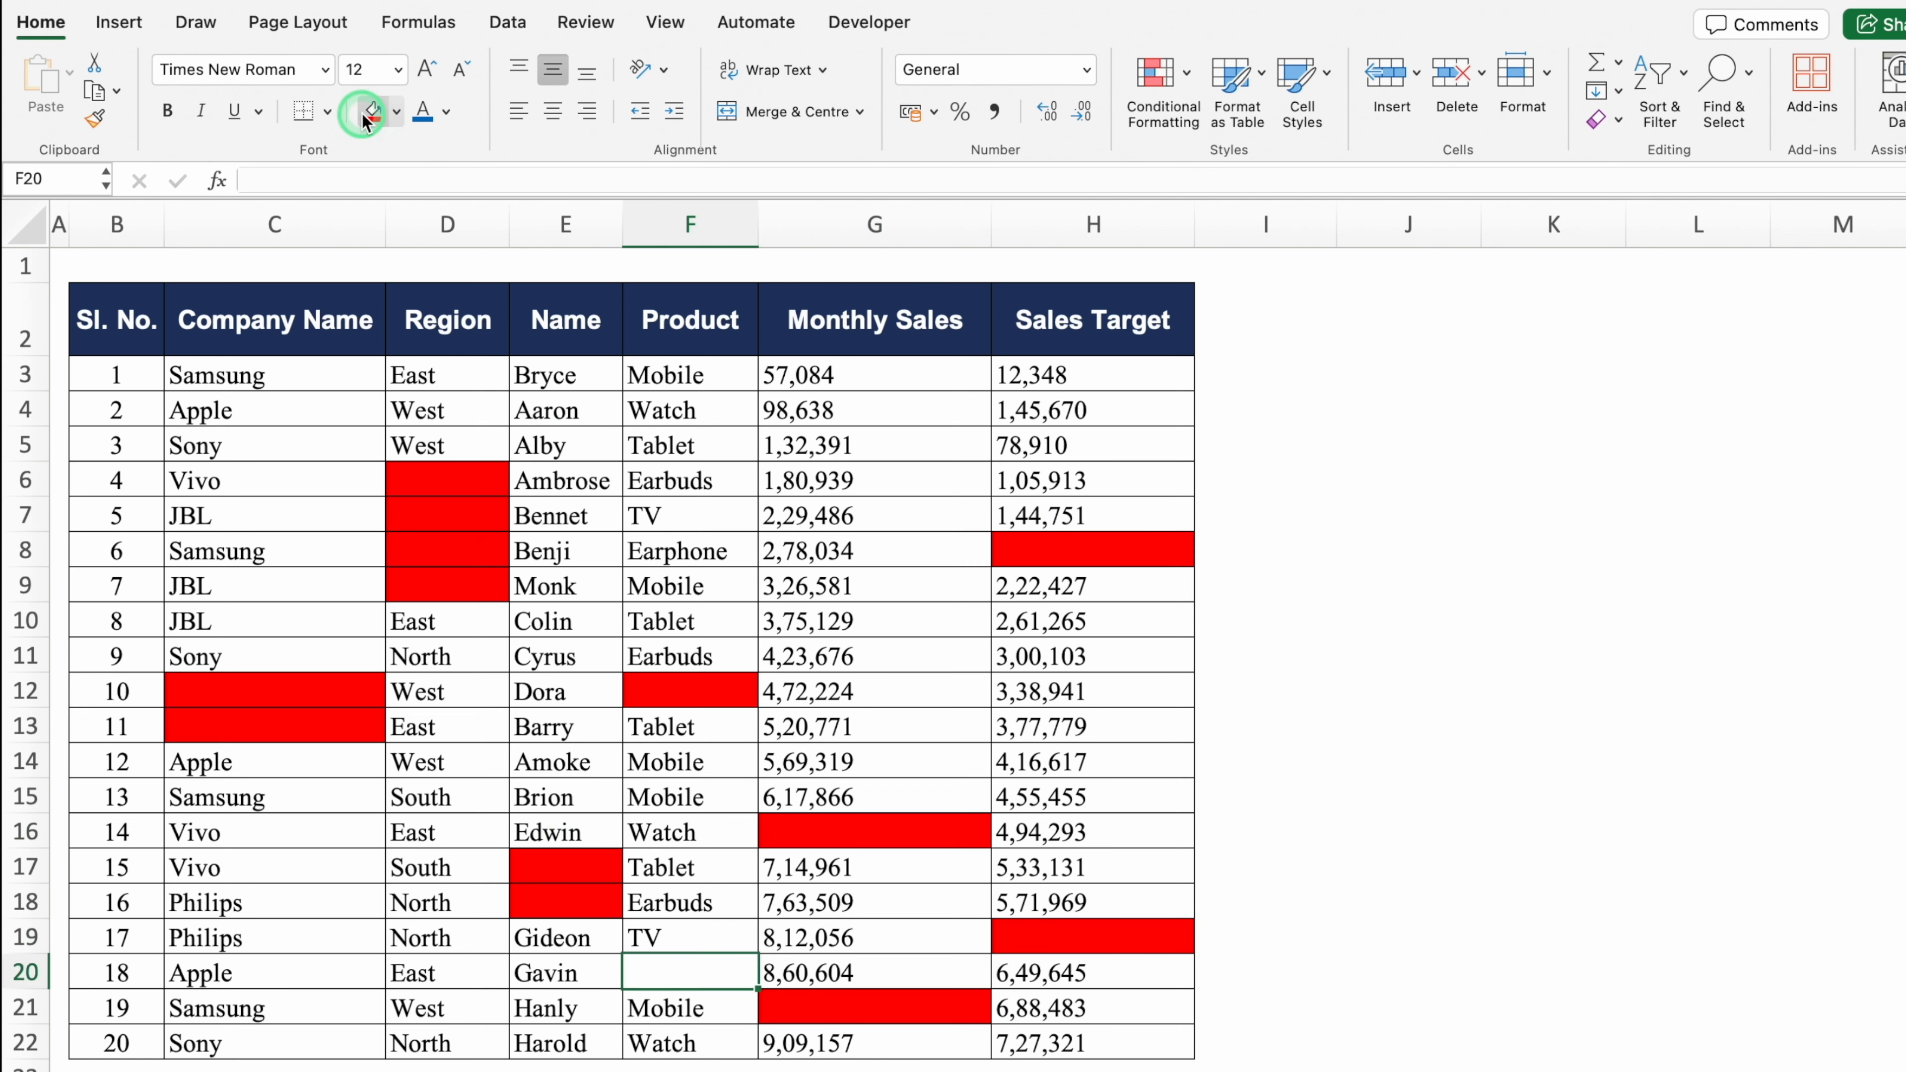
pyautogui.click(372, 112)
pyautogui.click(448, 585)
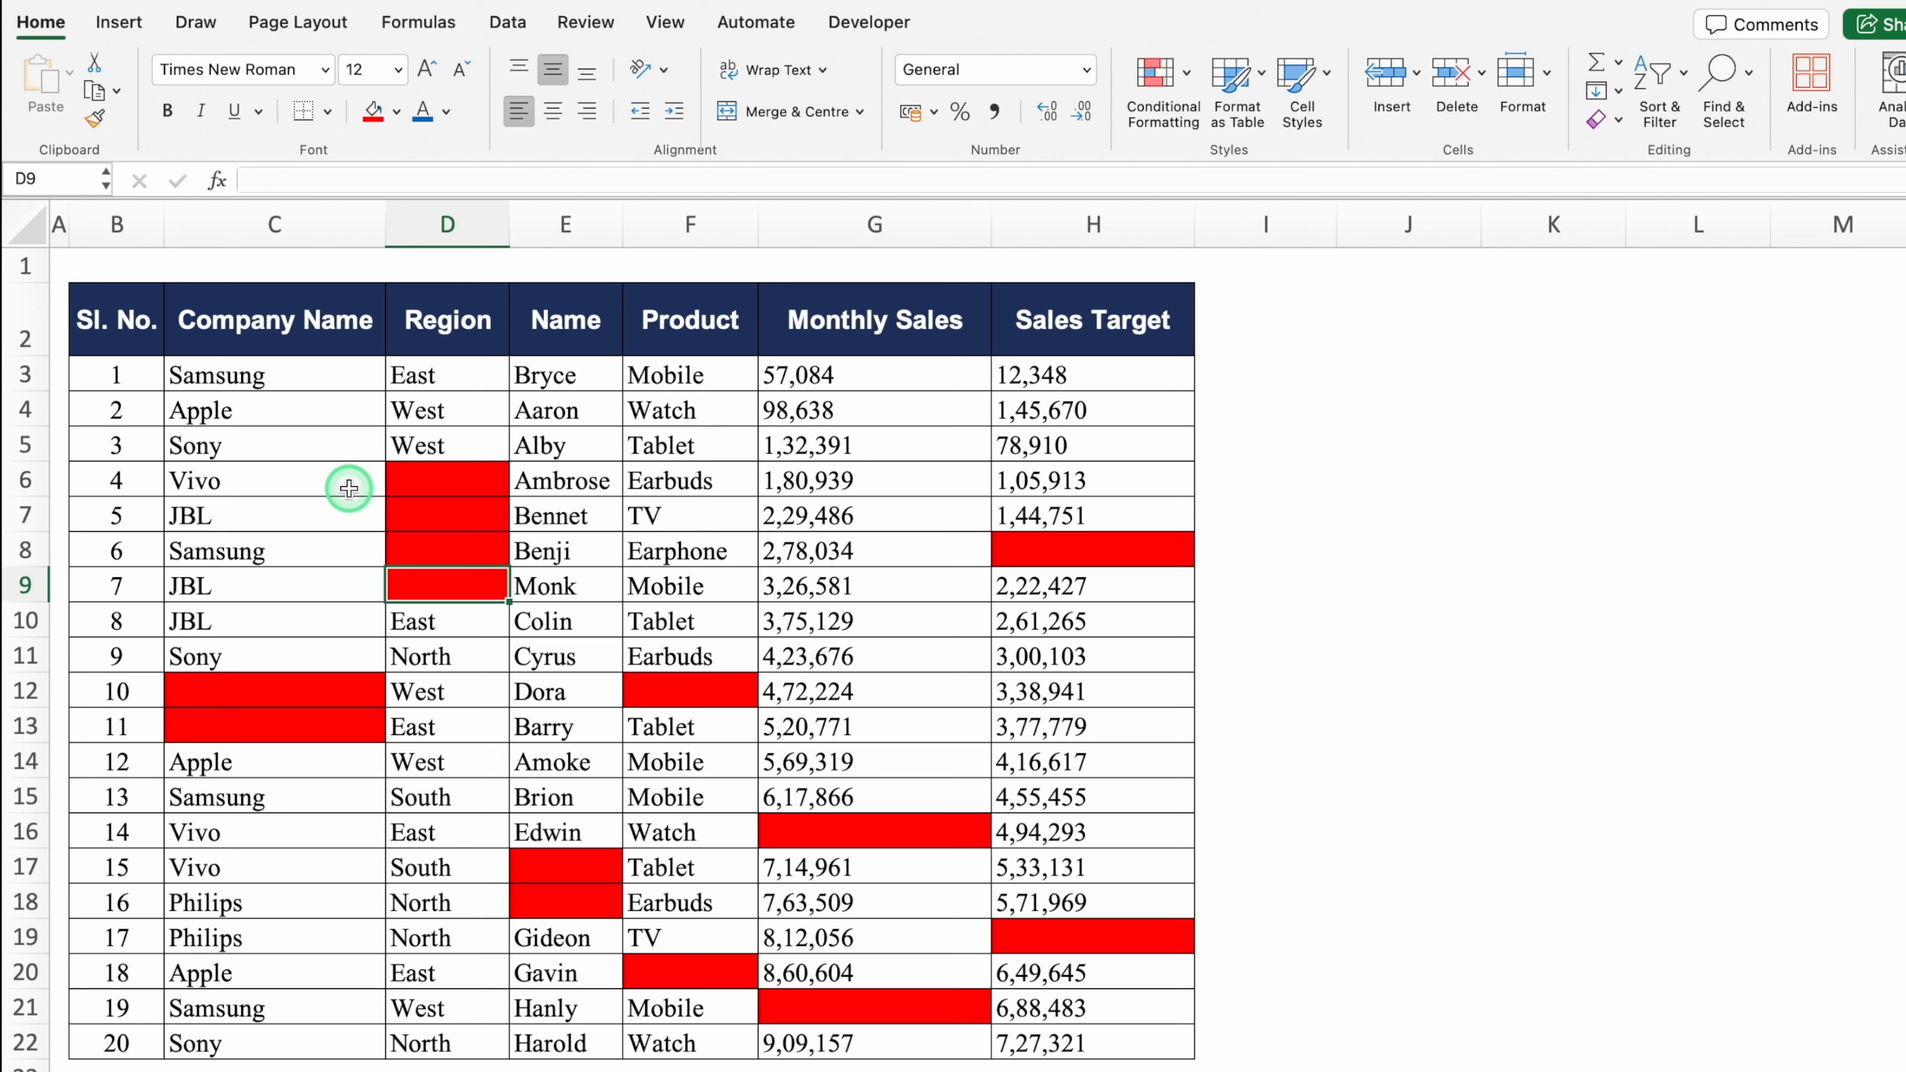
pyautogui.moveTo(263, 374); pyautogui.dragTo(1040, 1043)
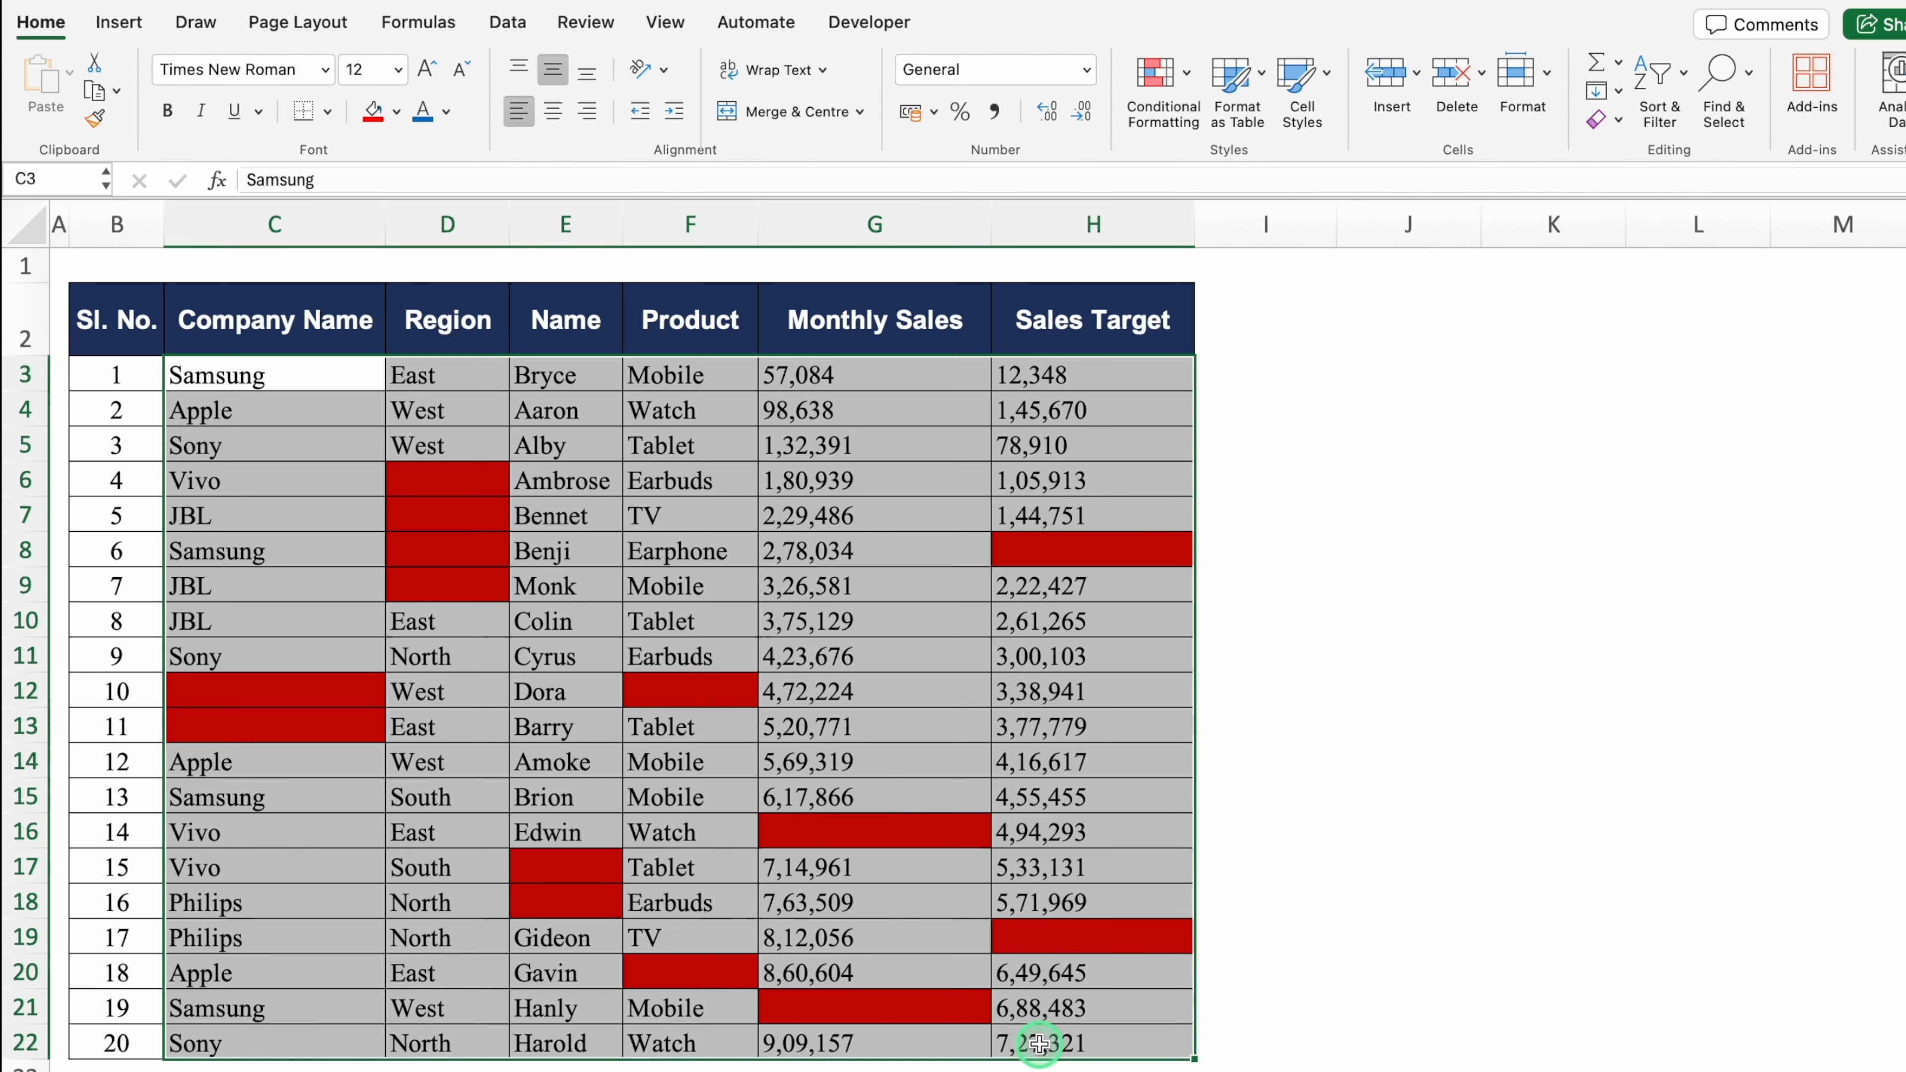
# Step: Select only the blank cells in the range via Go To Special > Blanks
pyautogui.hotkey('ctrl', 'g')
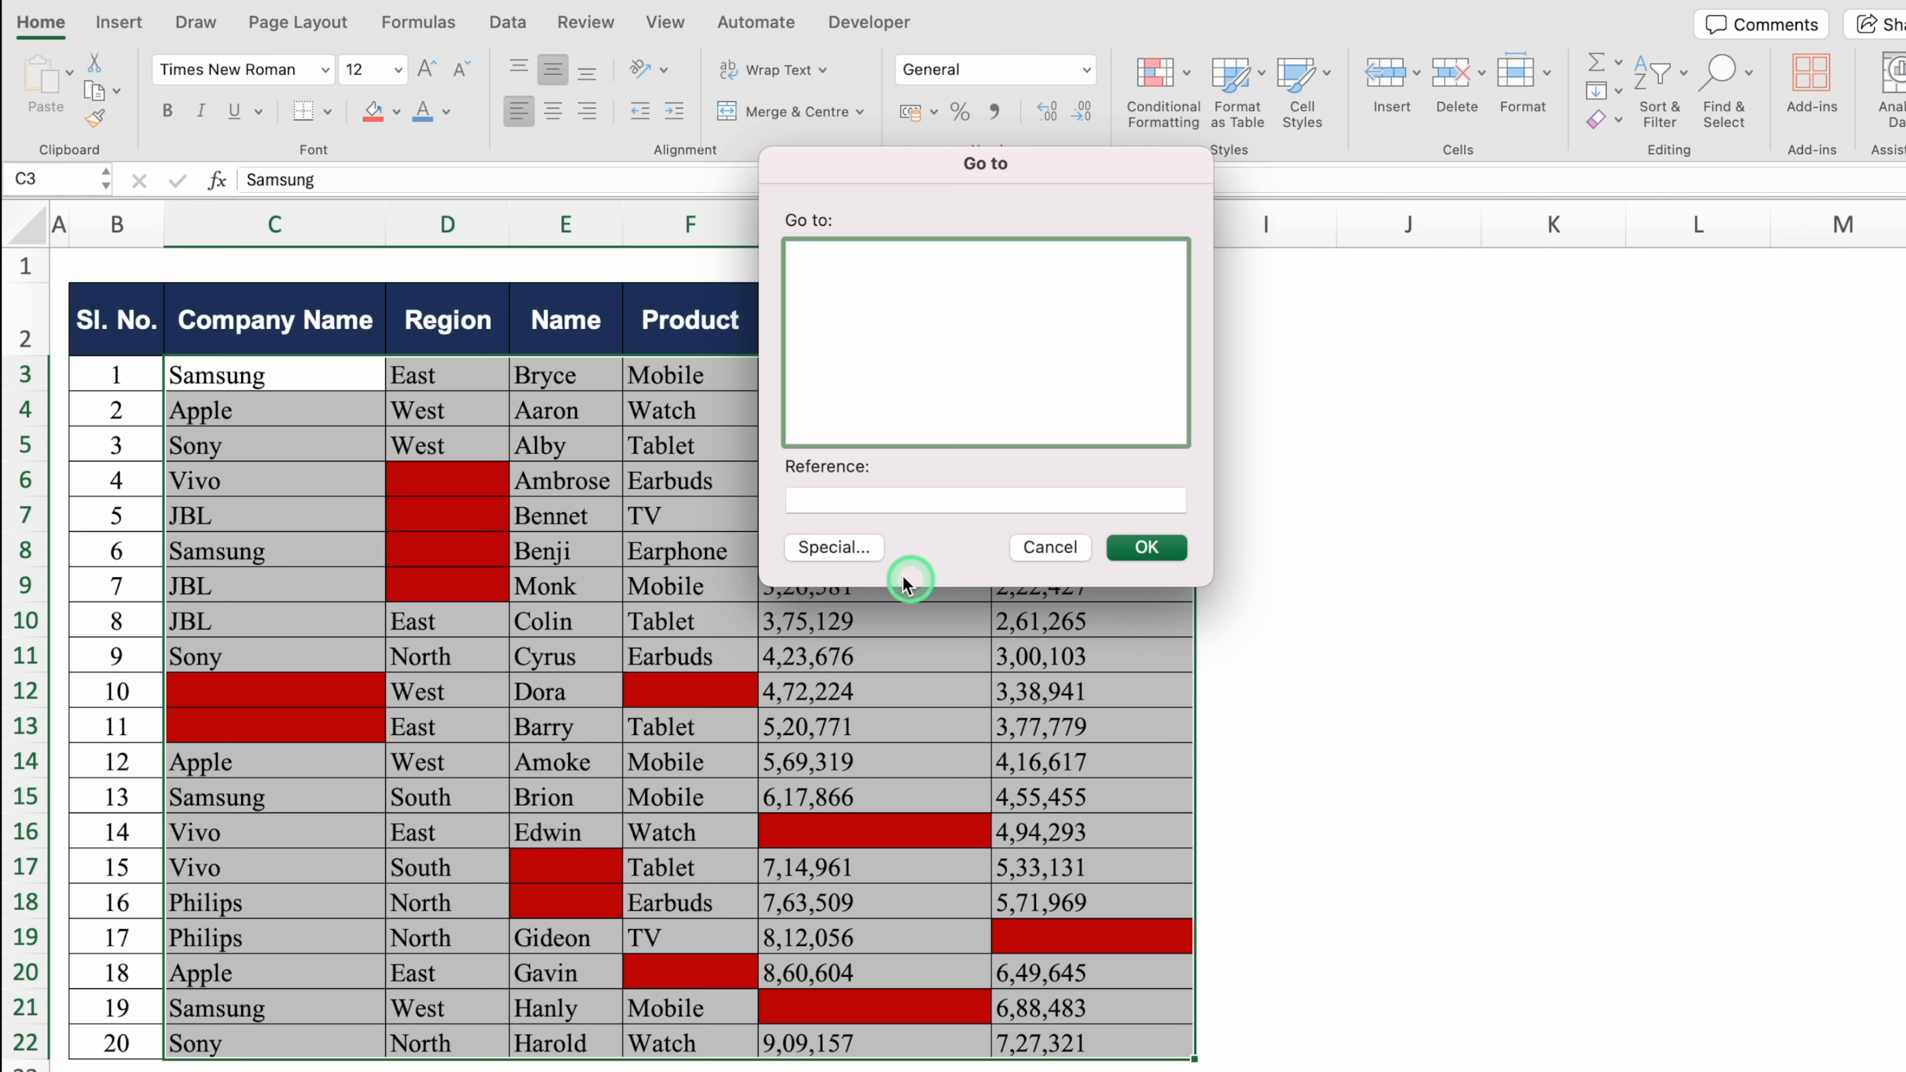
pyautogui.click(836, 547)
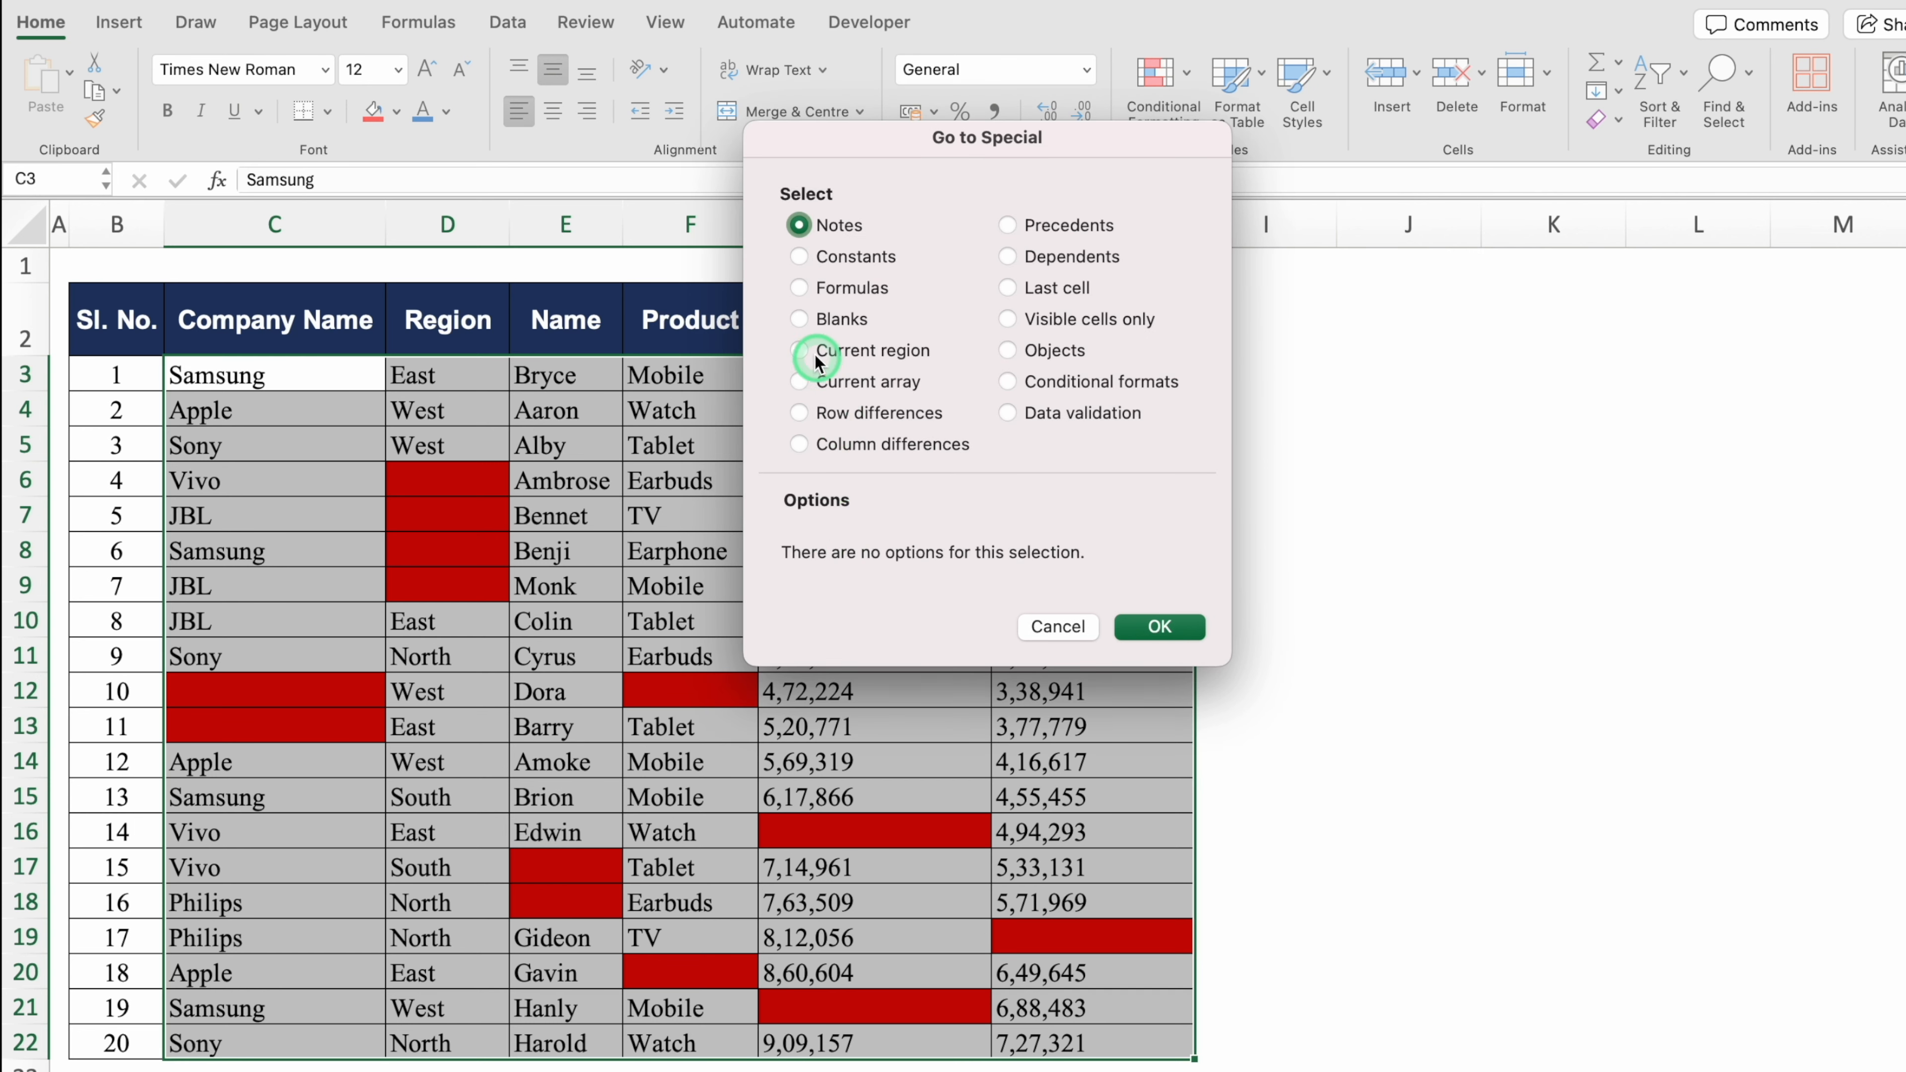
pyautogui.click(800, 319)
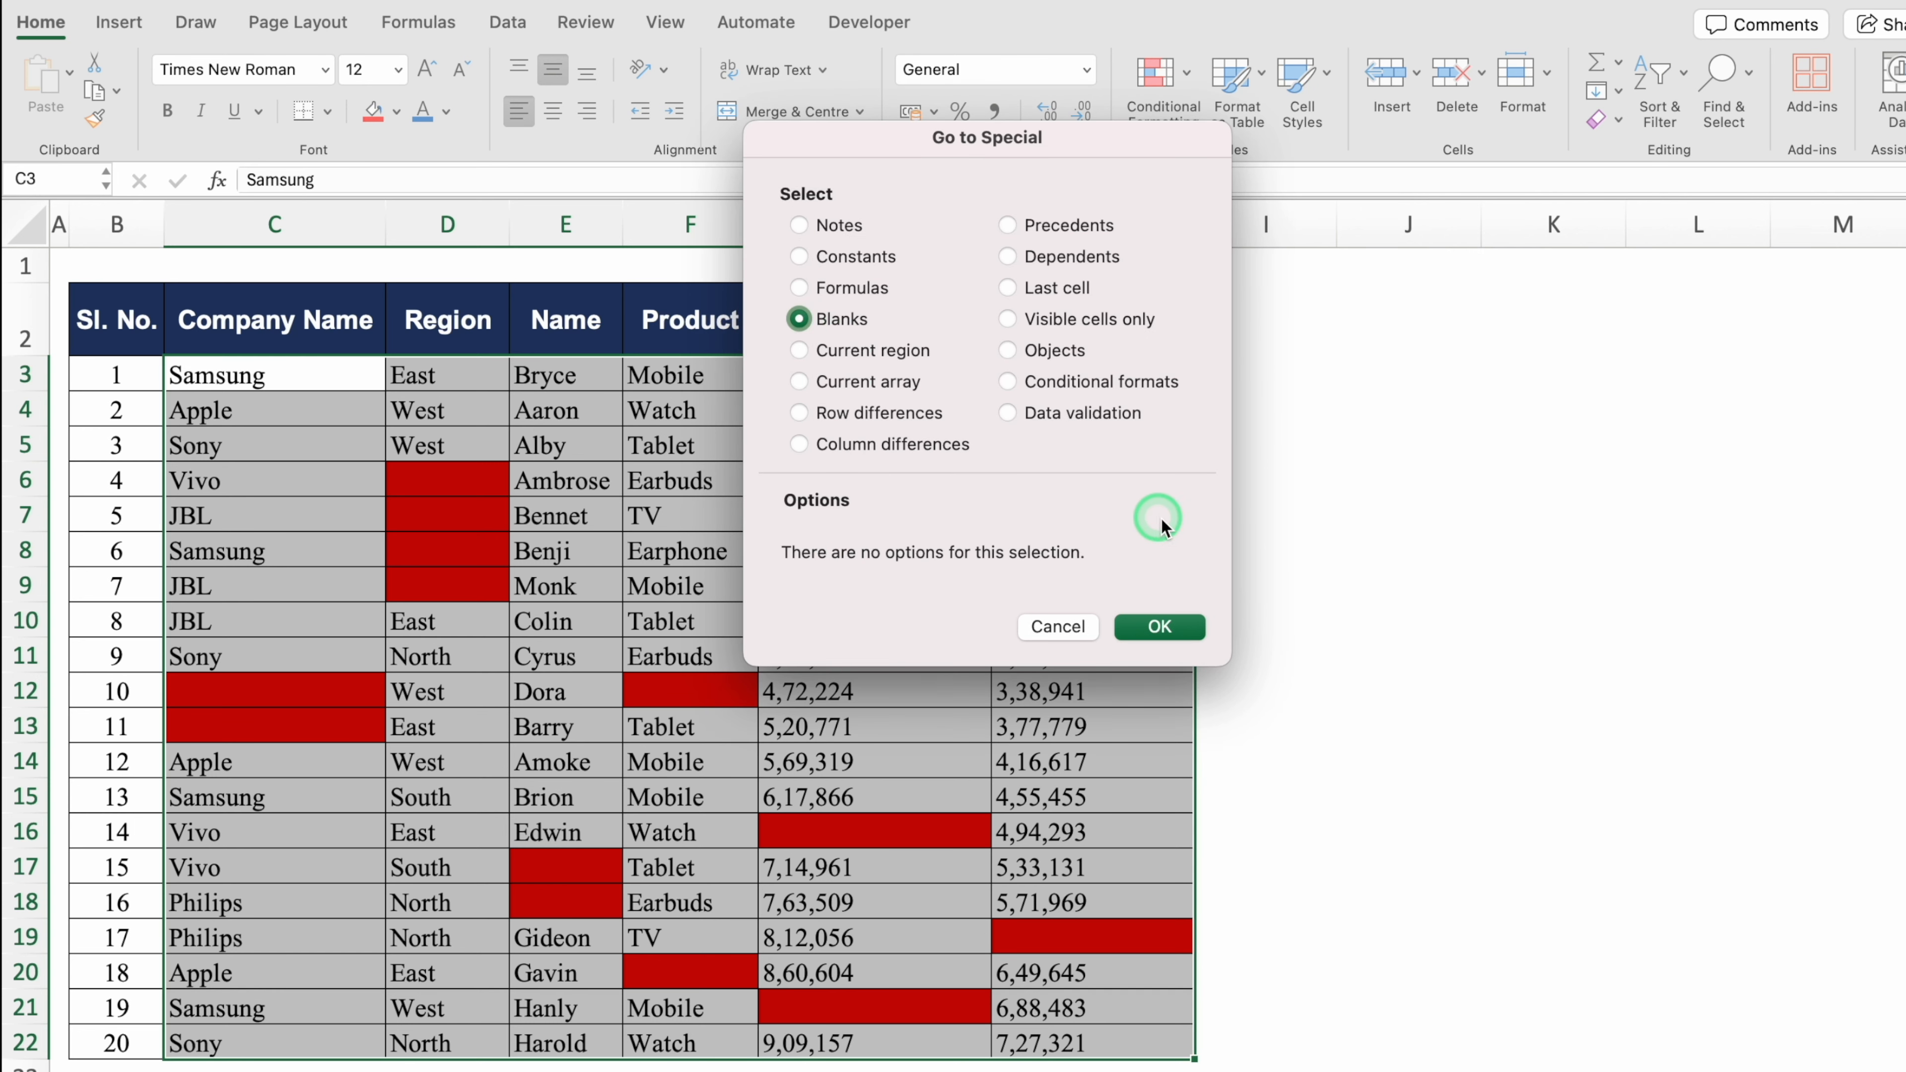
pyautogui.click(1171, 627)
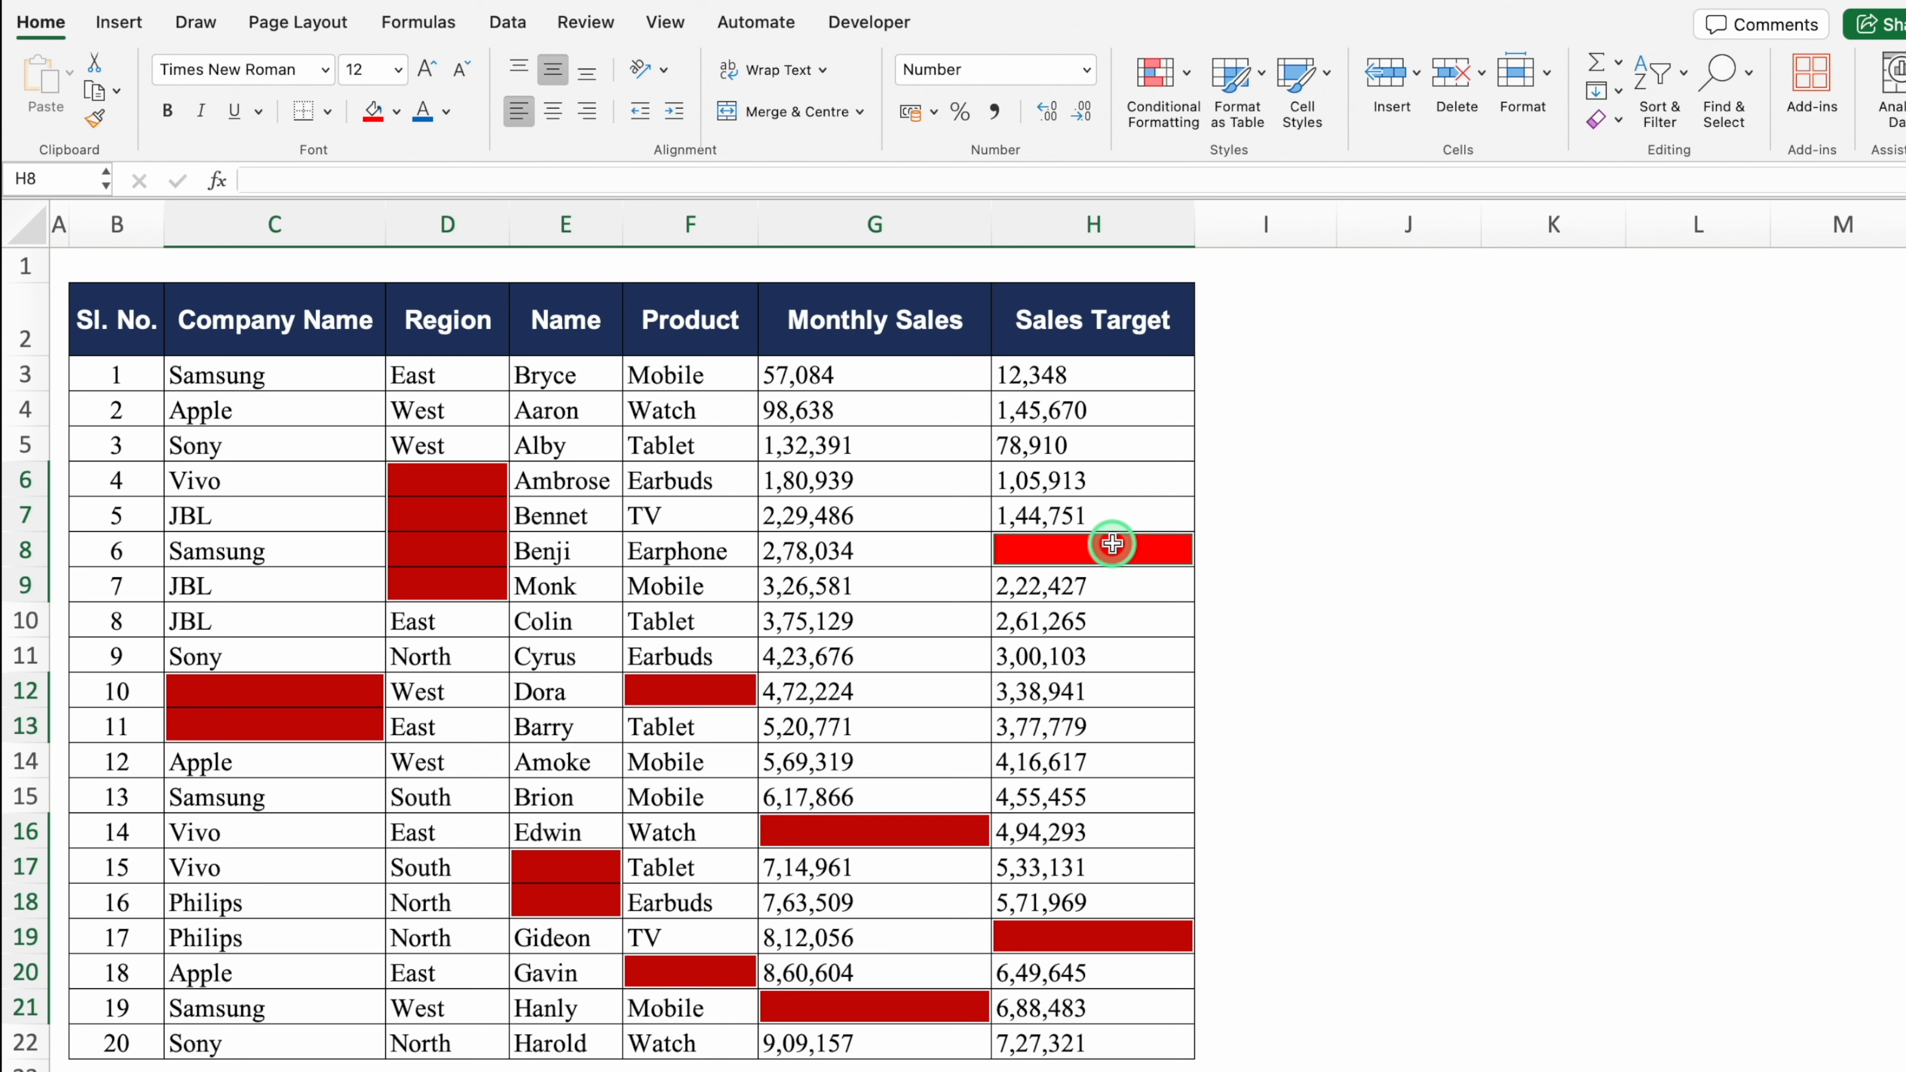
# Step: Enter 'No Data' into all the selected blank cells at once
pyautogui.click(717, 184)
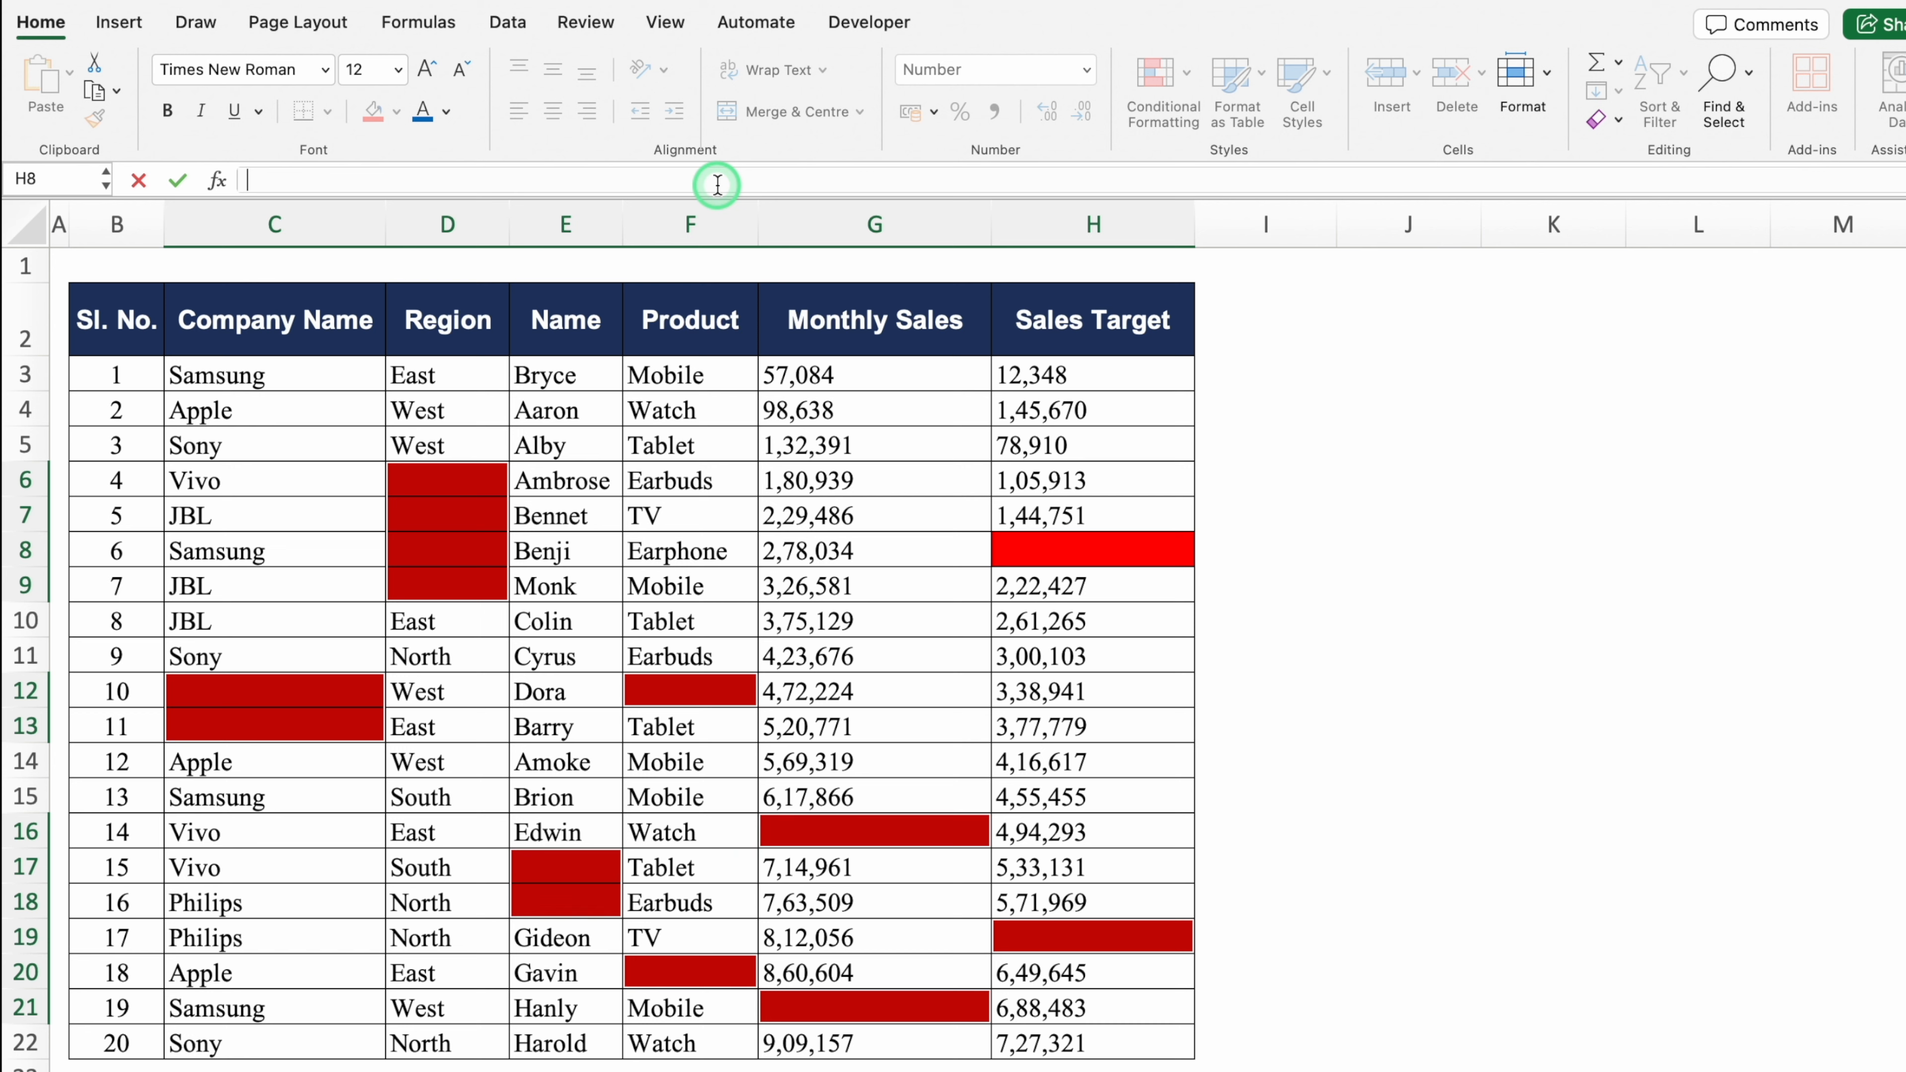
pyautogui.write('No Data')
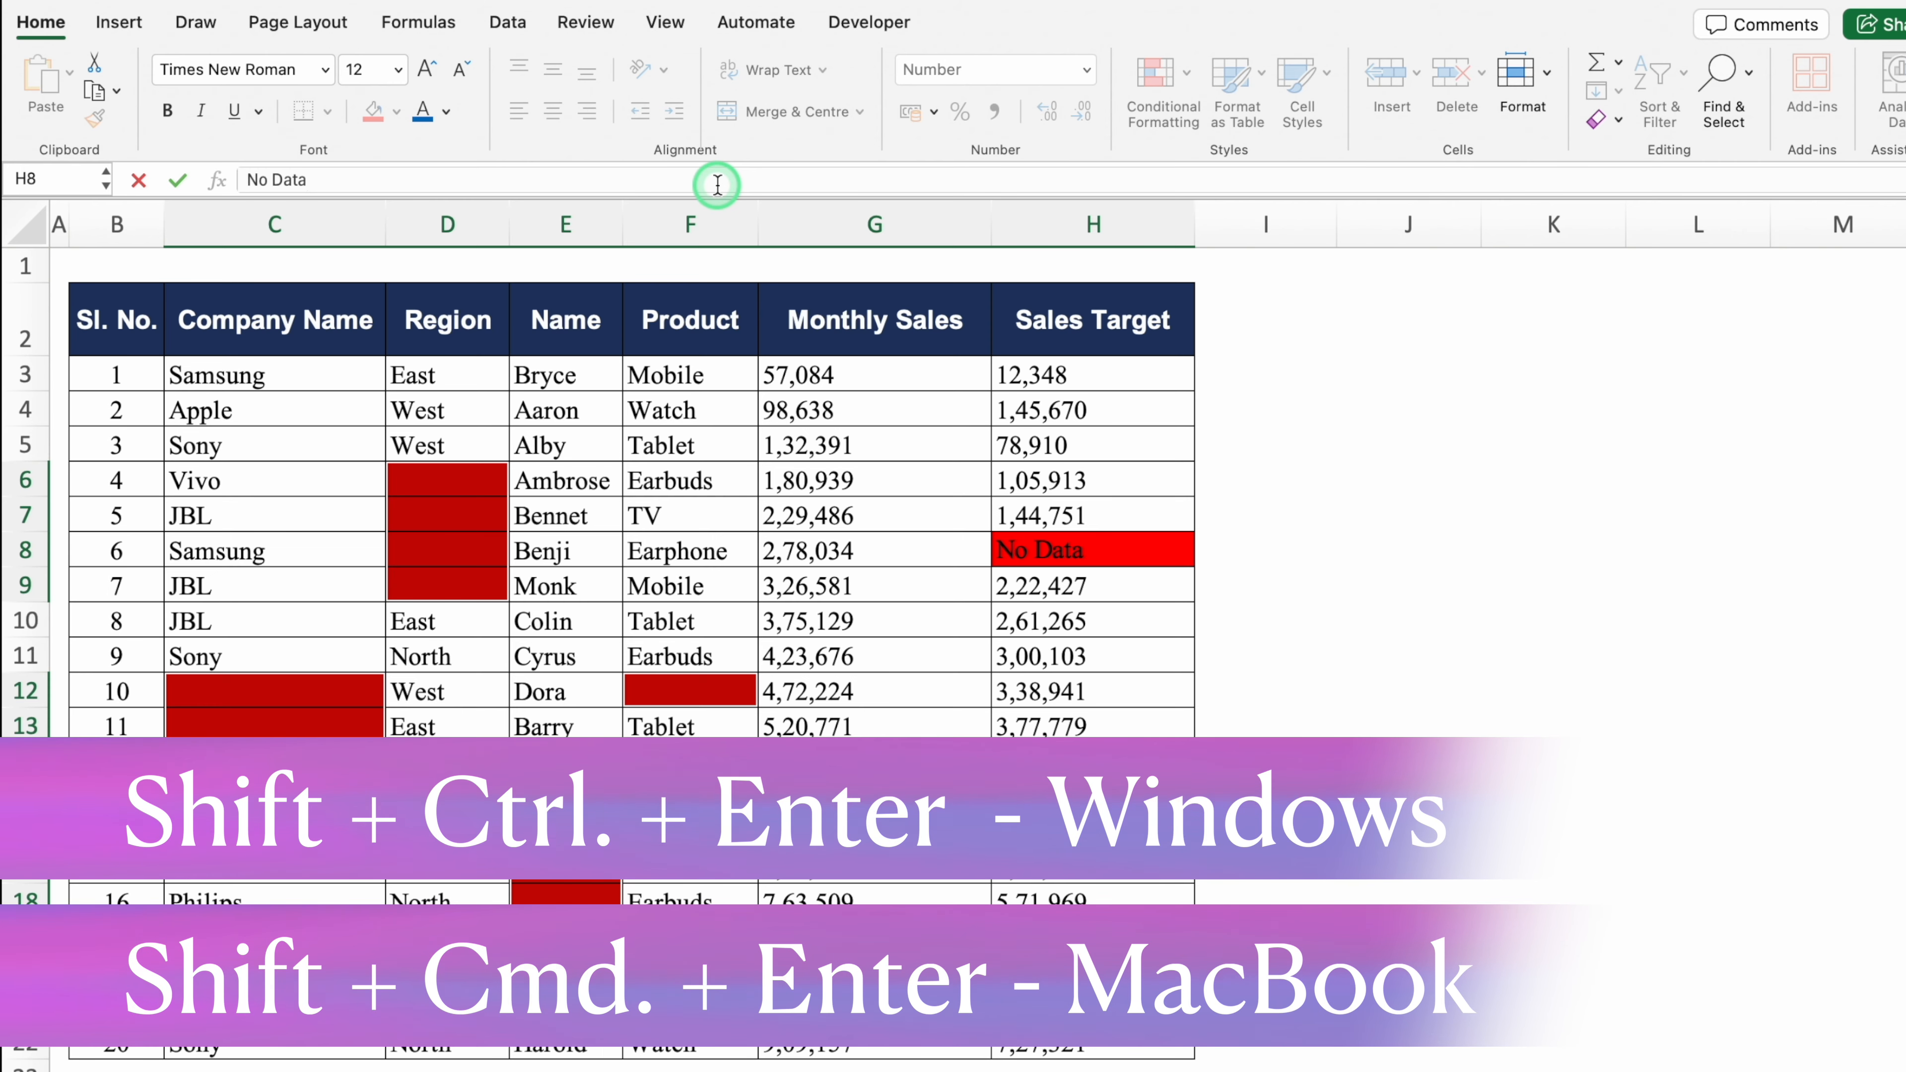
pyautogui.press('shift+super+Return')
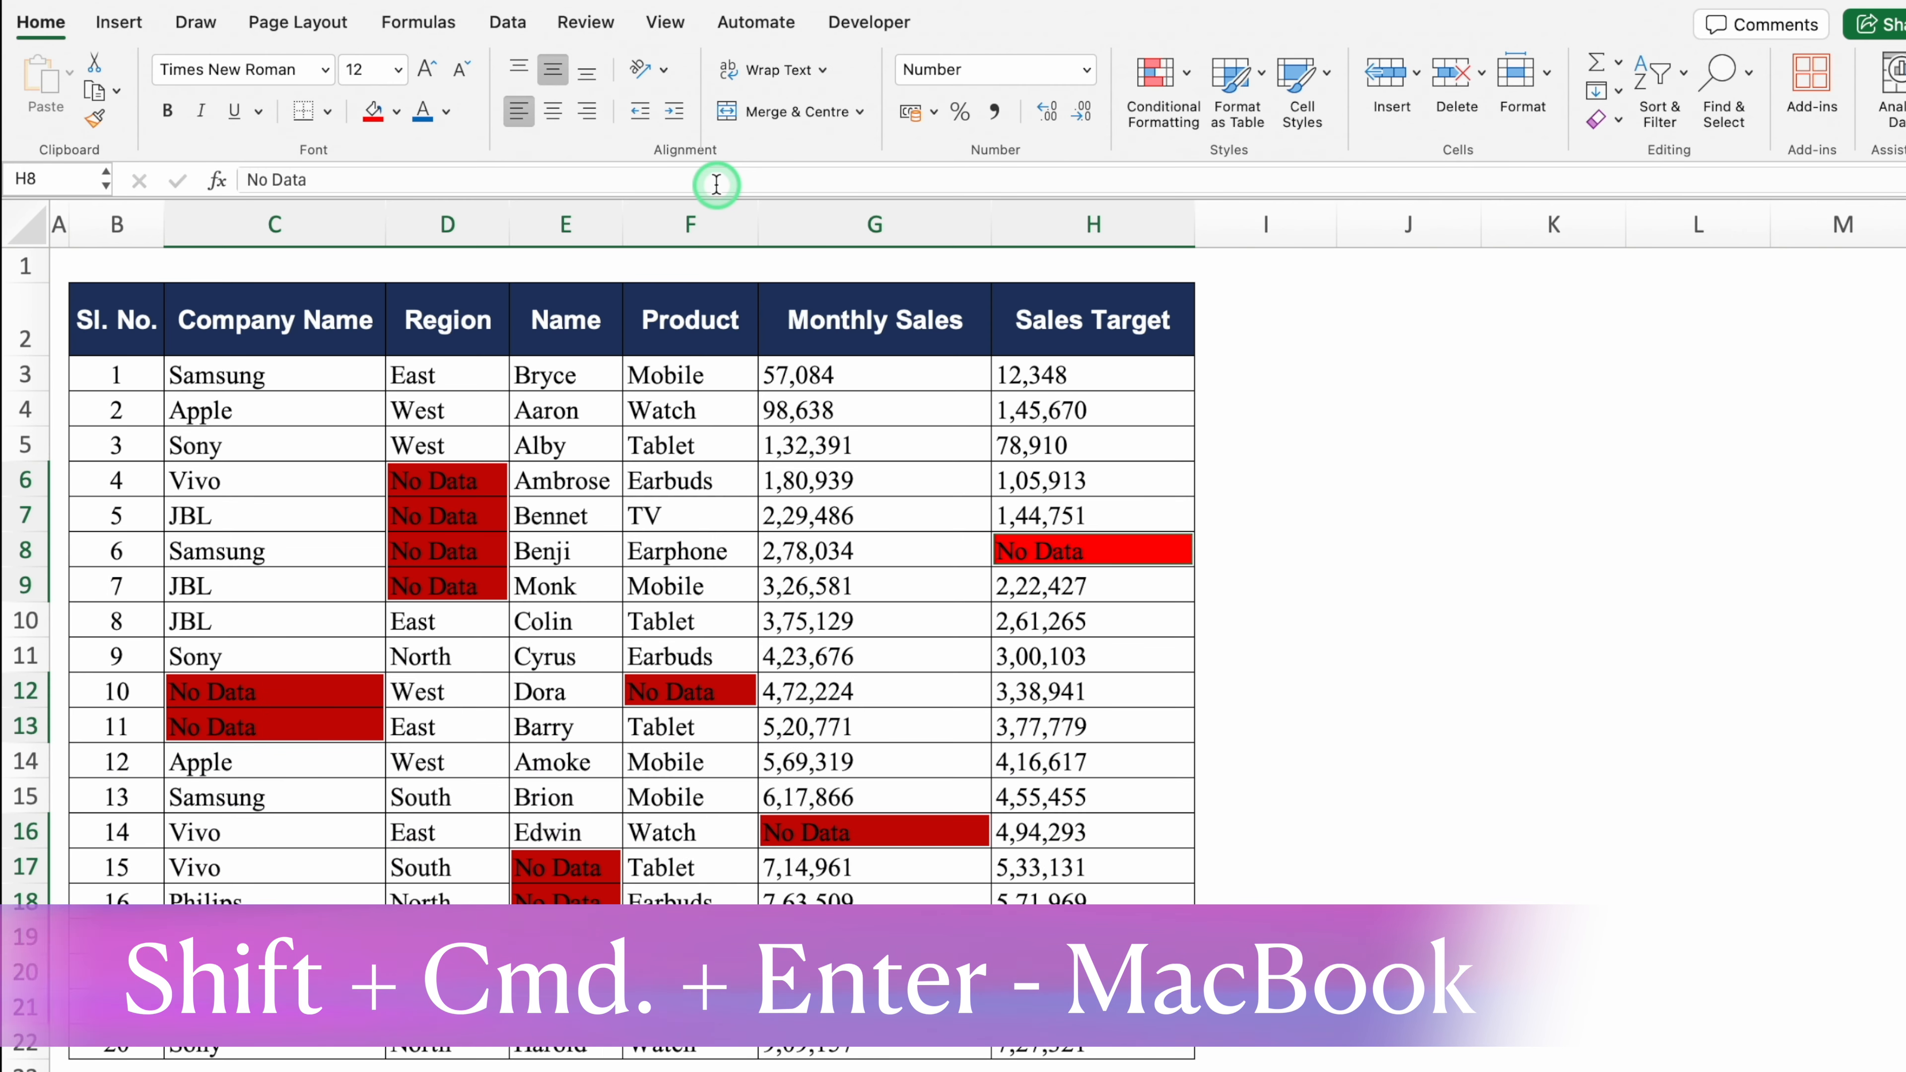
pyautogui.click(1375, 553)
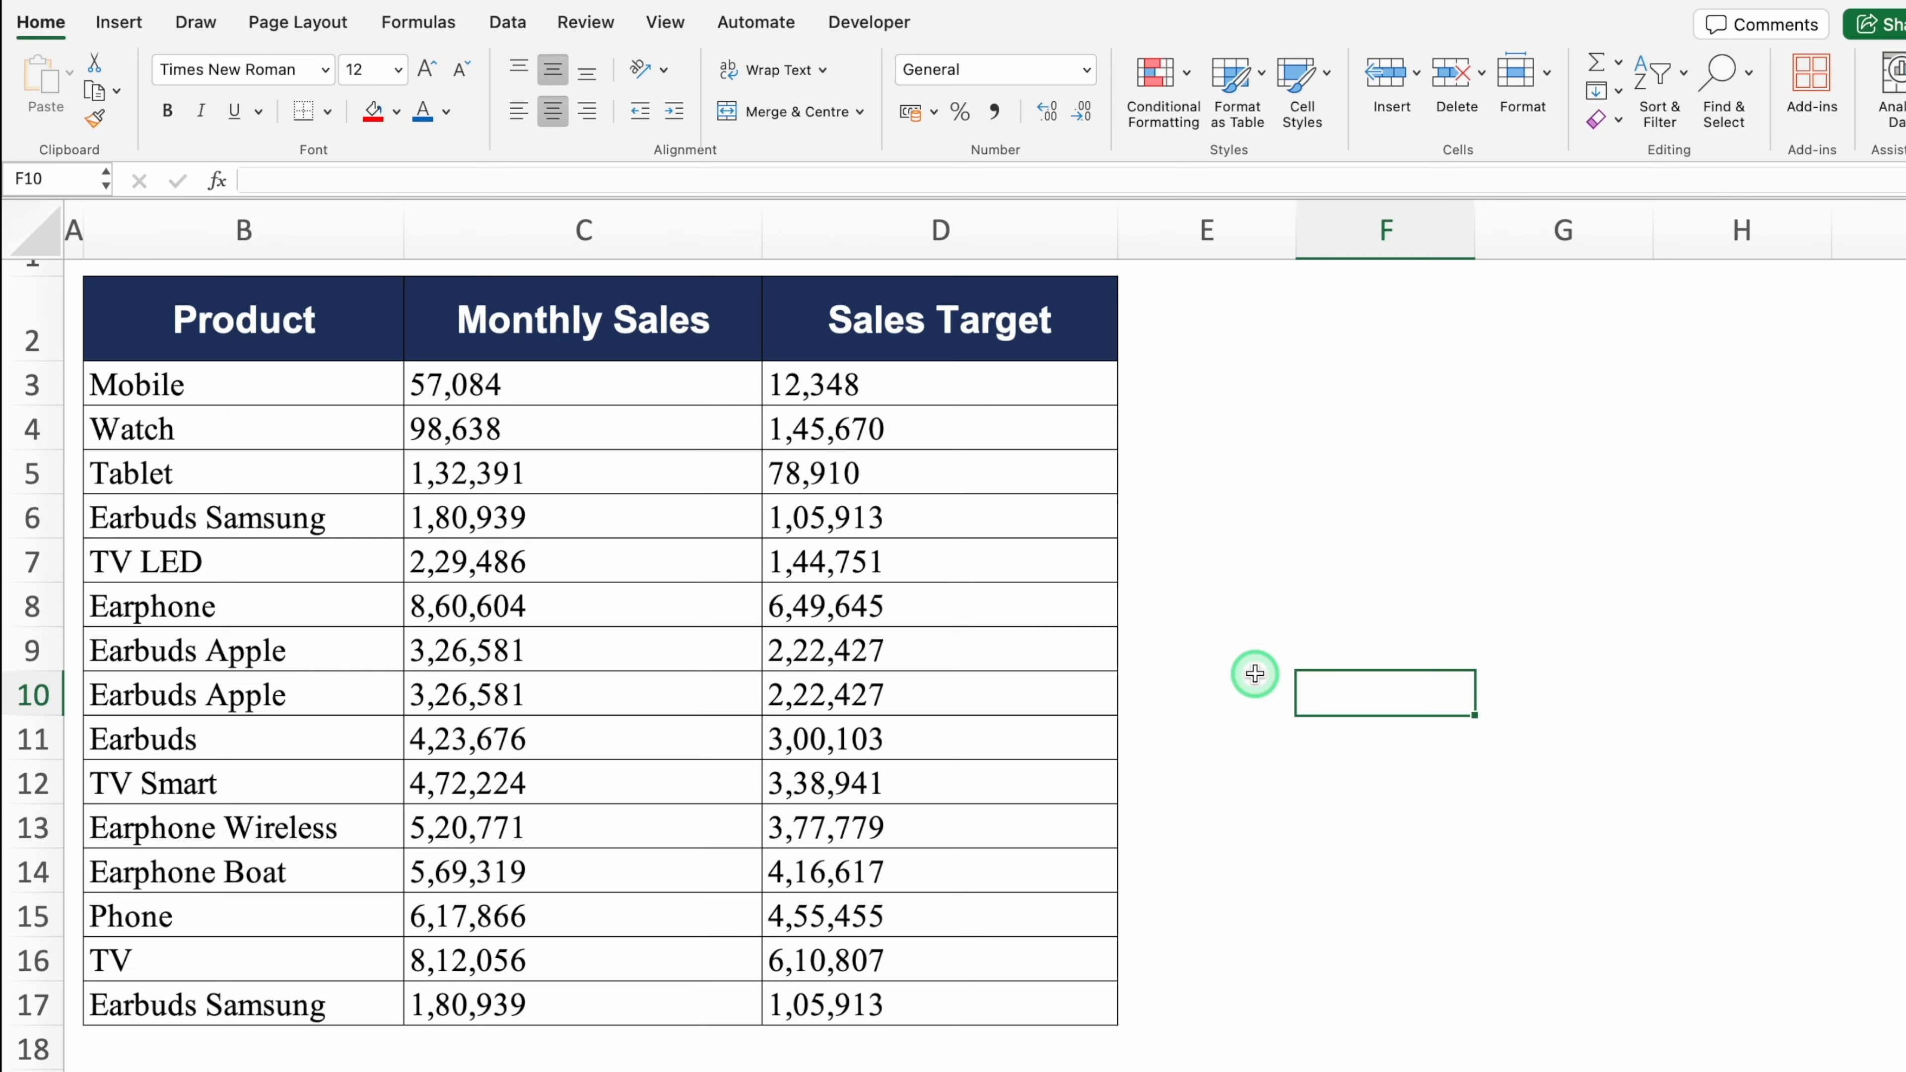
# Step: Apply Duplicate Values conditional formatting with Light Red Fill to the whole product table
pyautogui.click(337, 483)
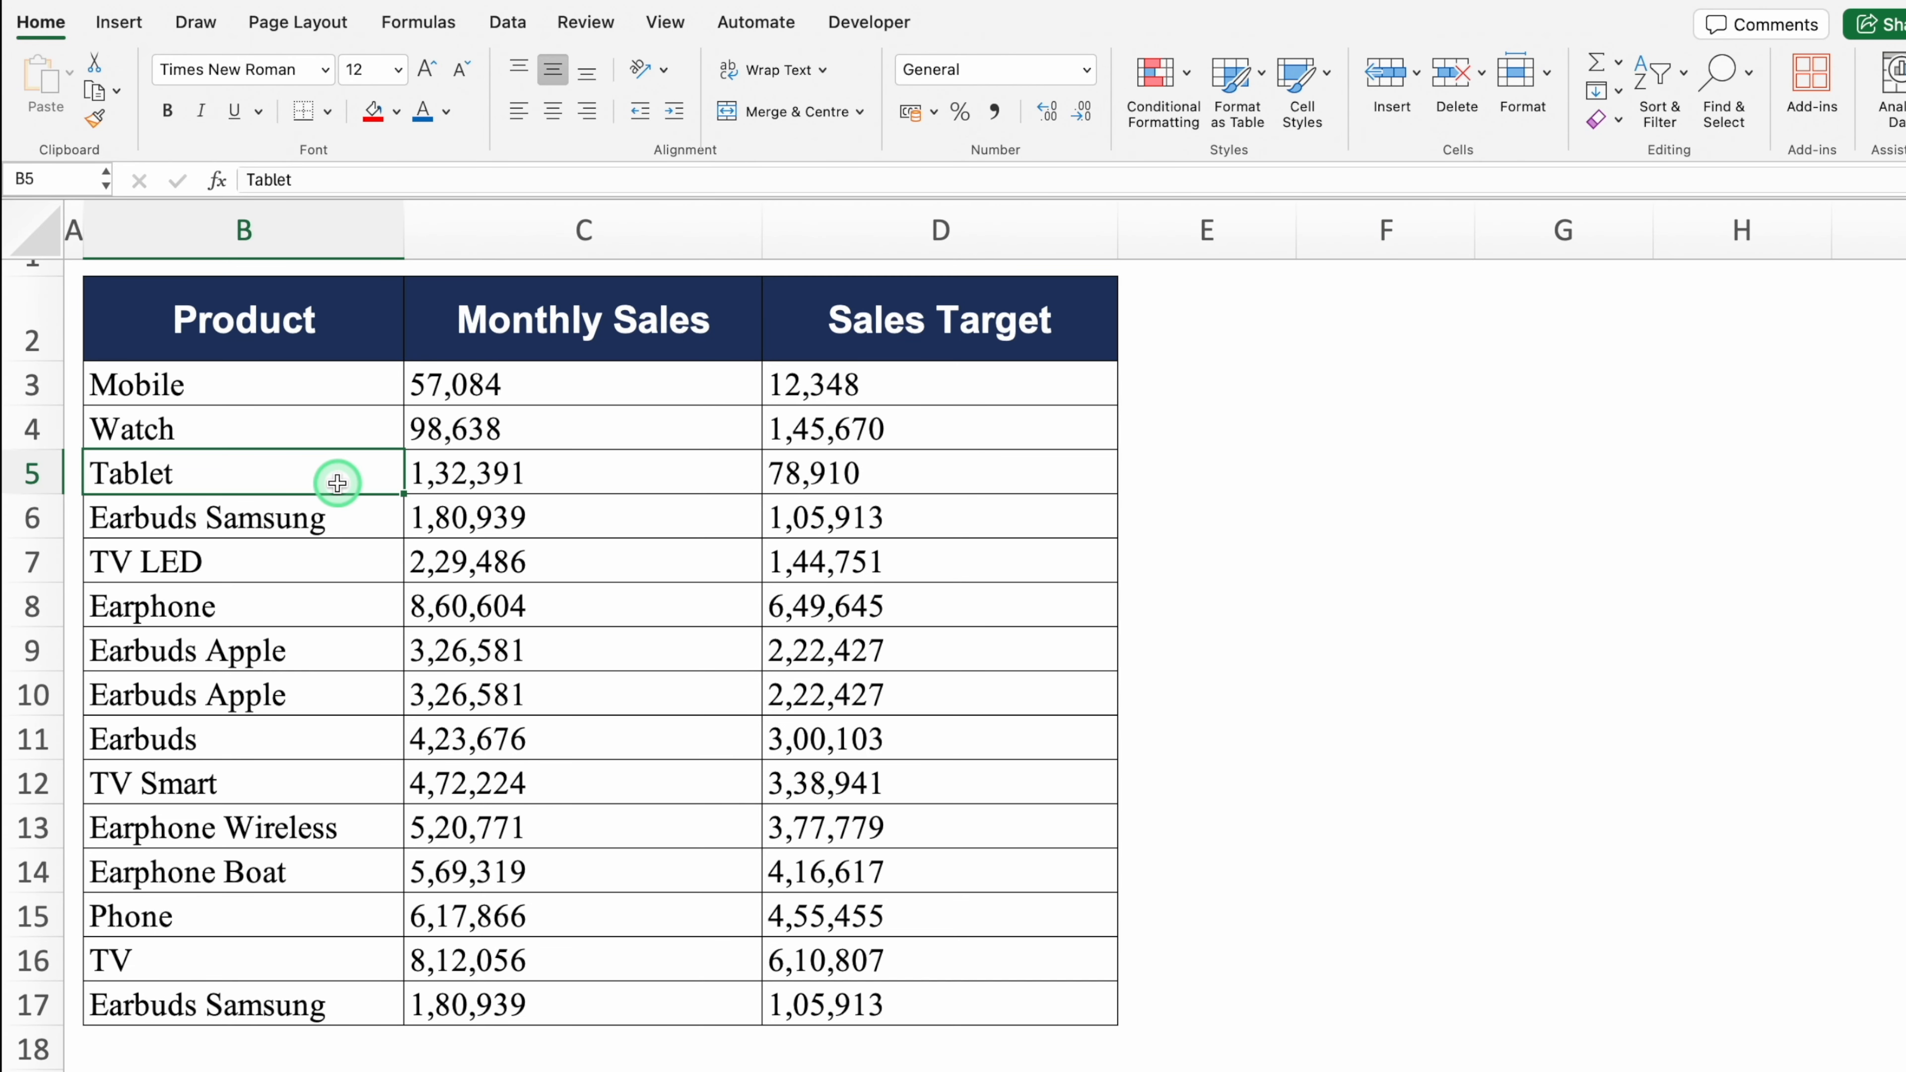
pyautogui.press('super+a')
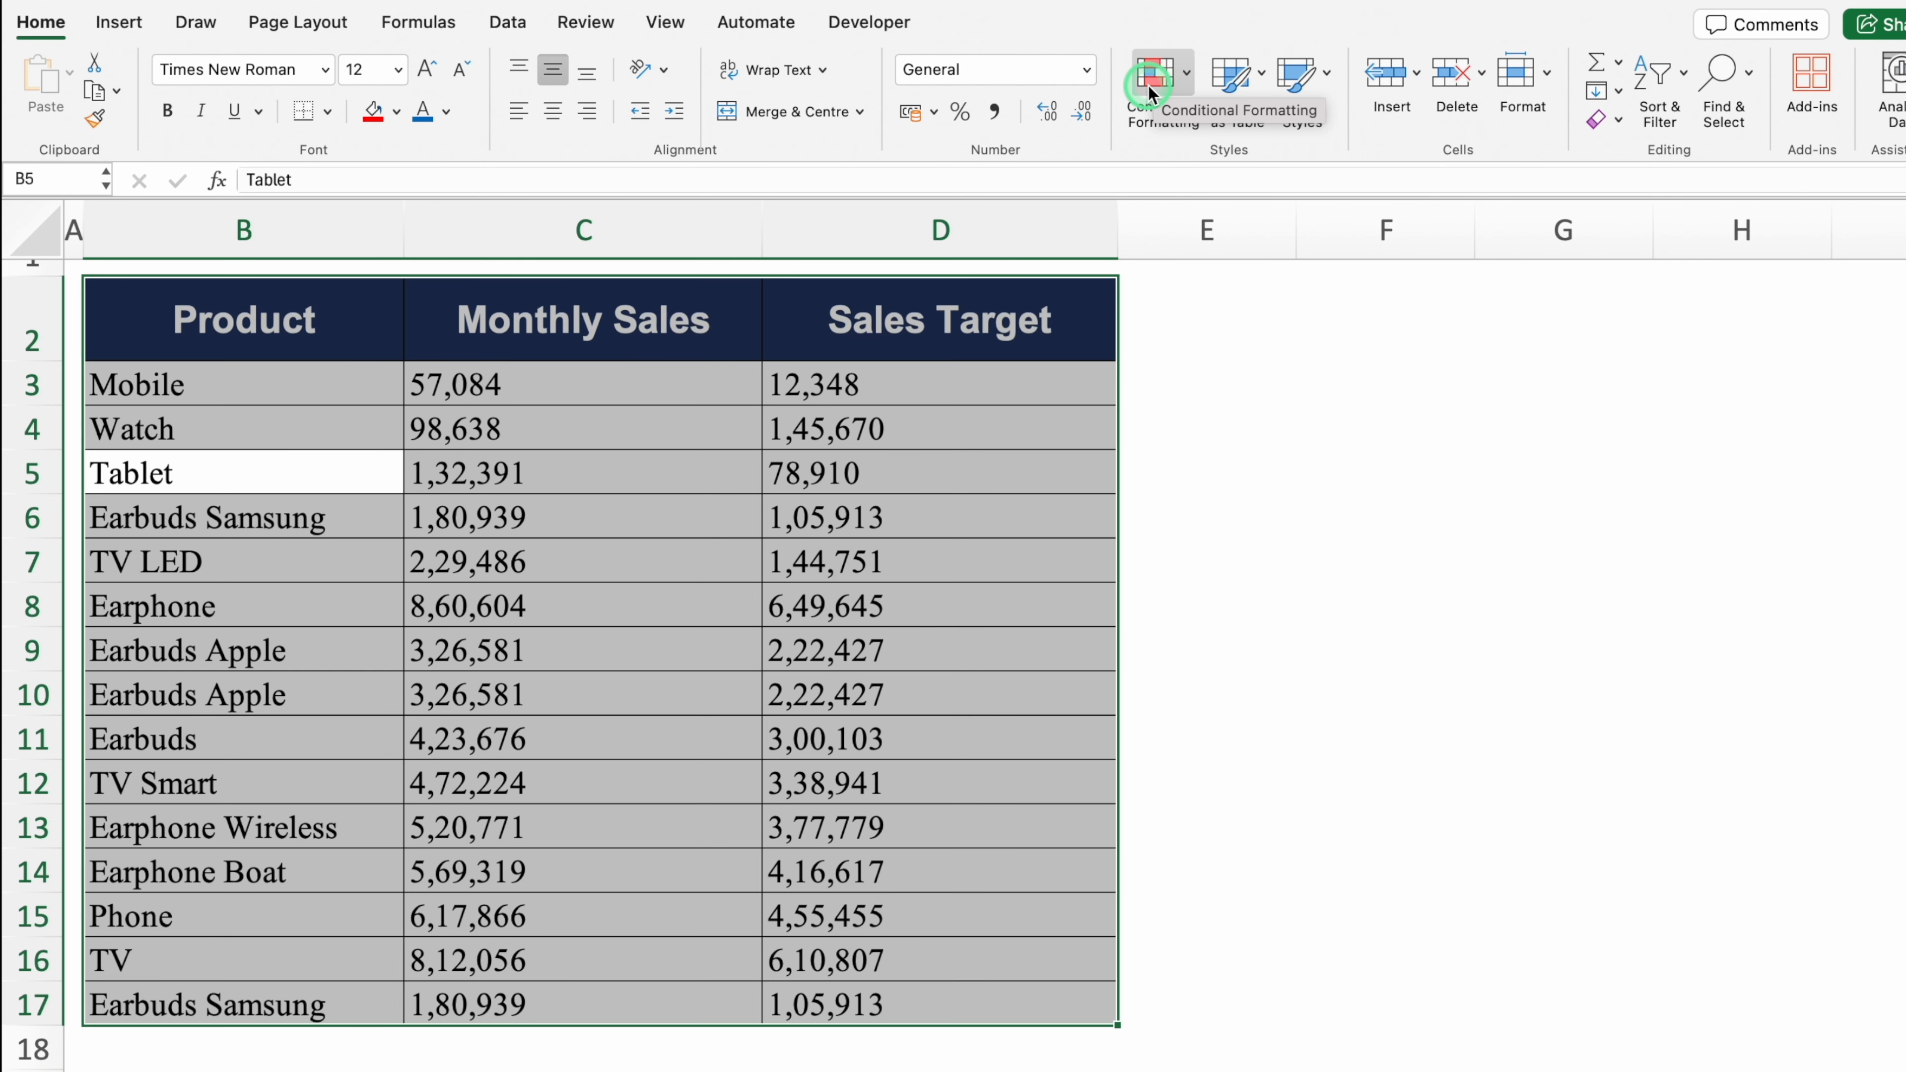
pyautogui.click(1186, 75)
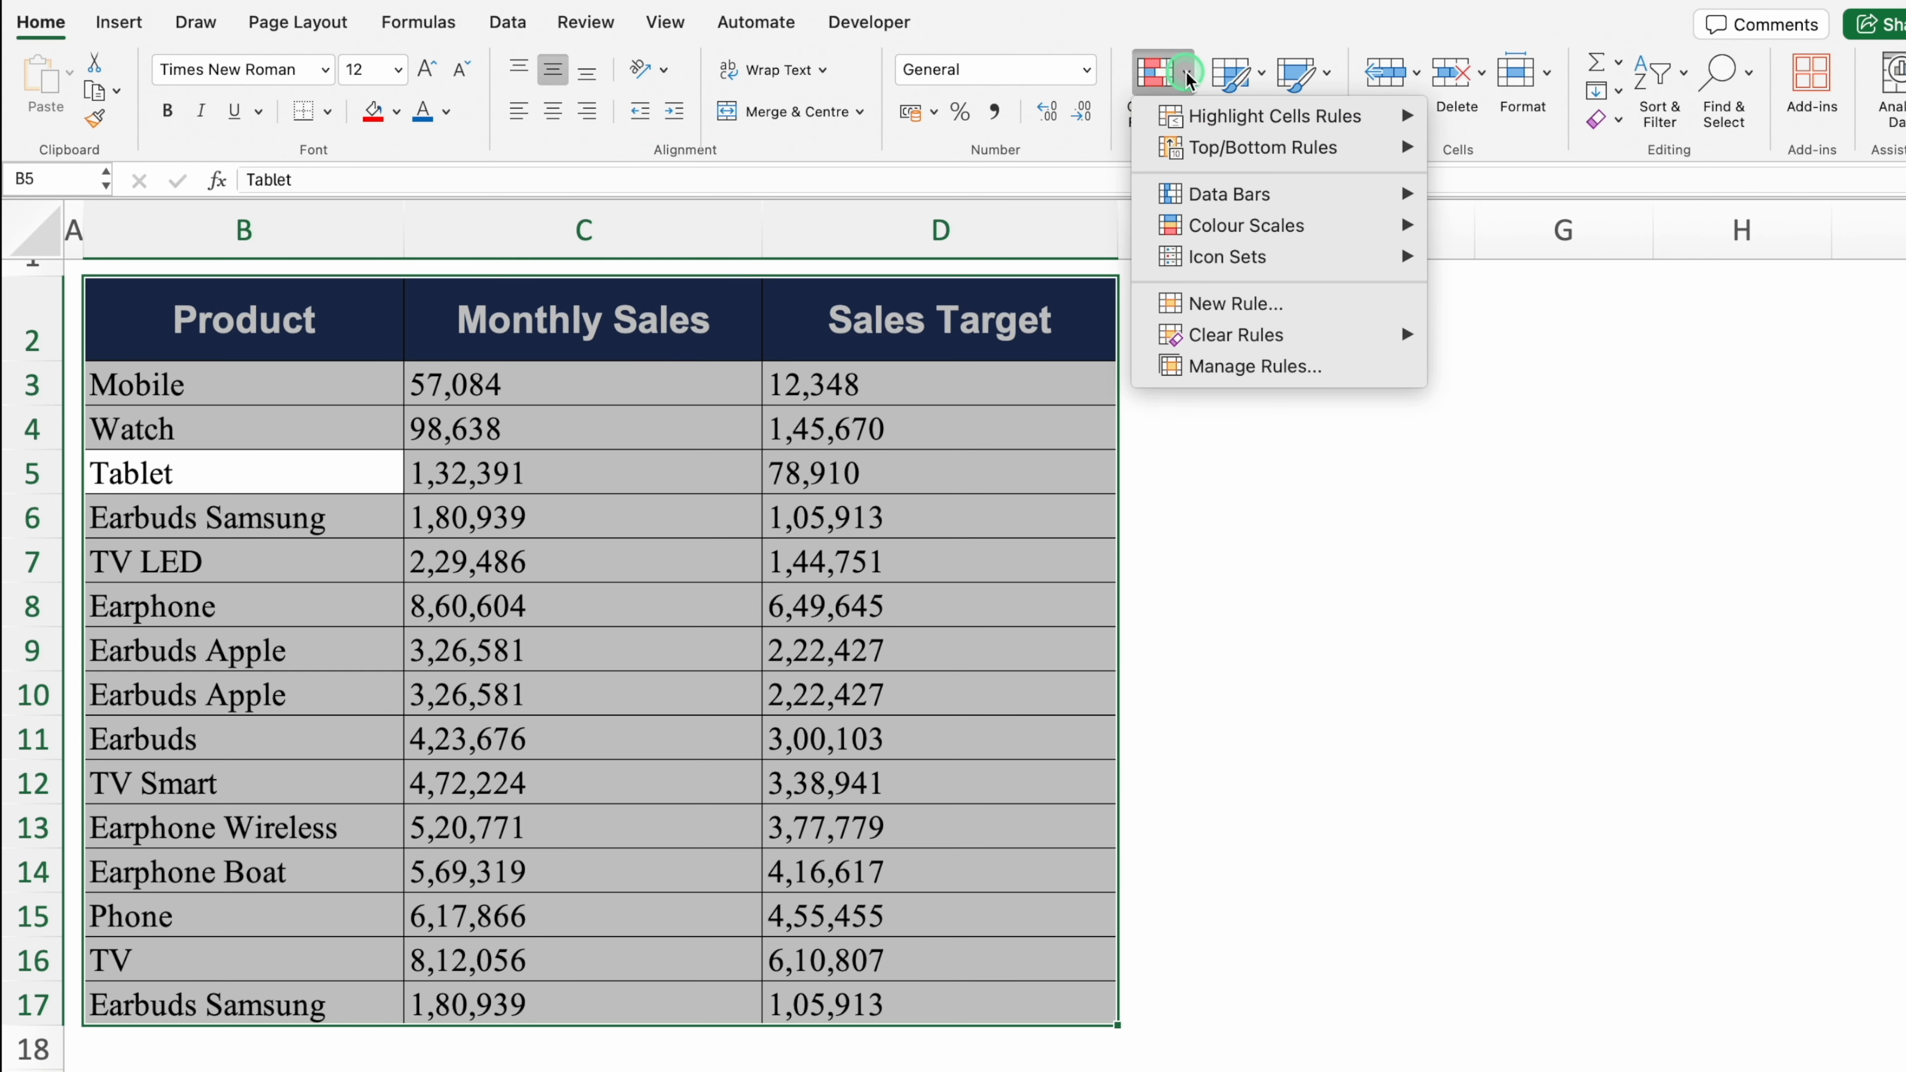
pyautogui.moveTo(1279, 116)
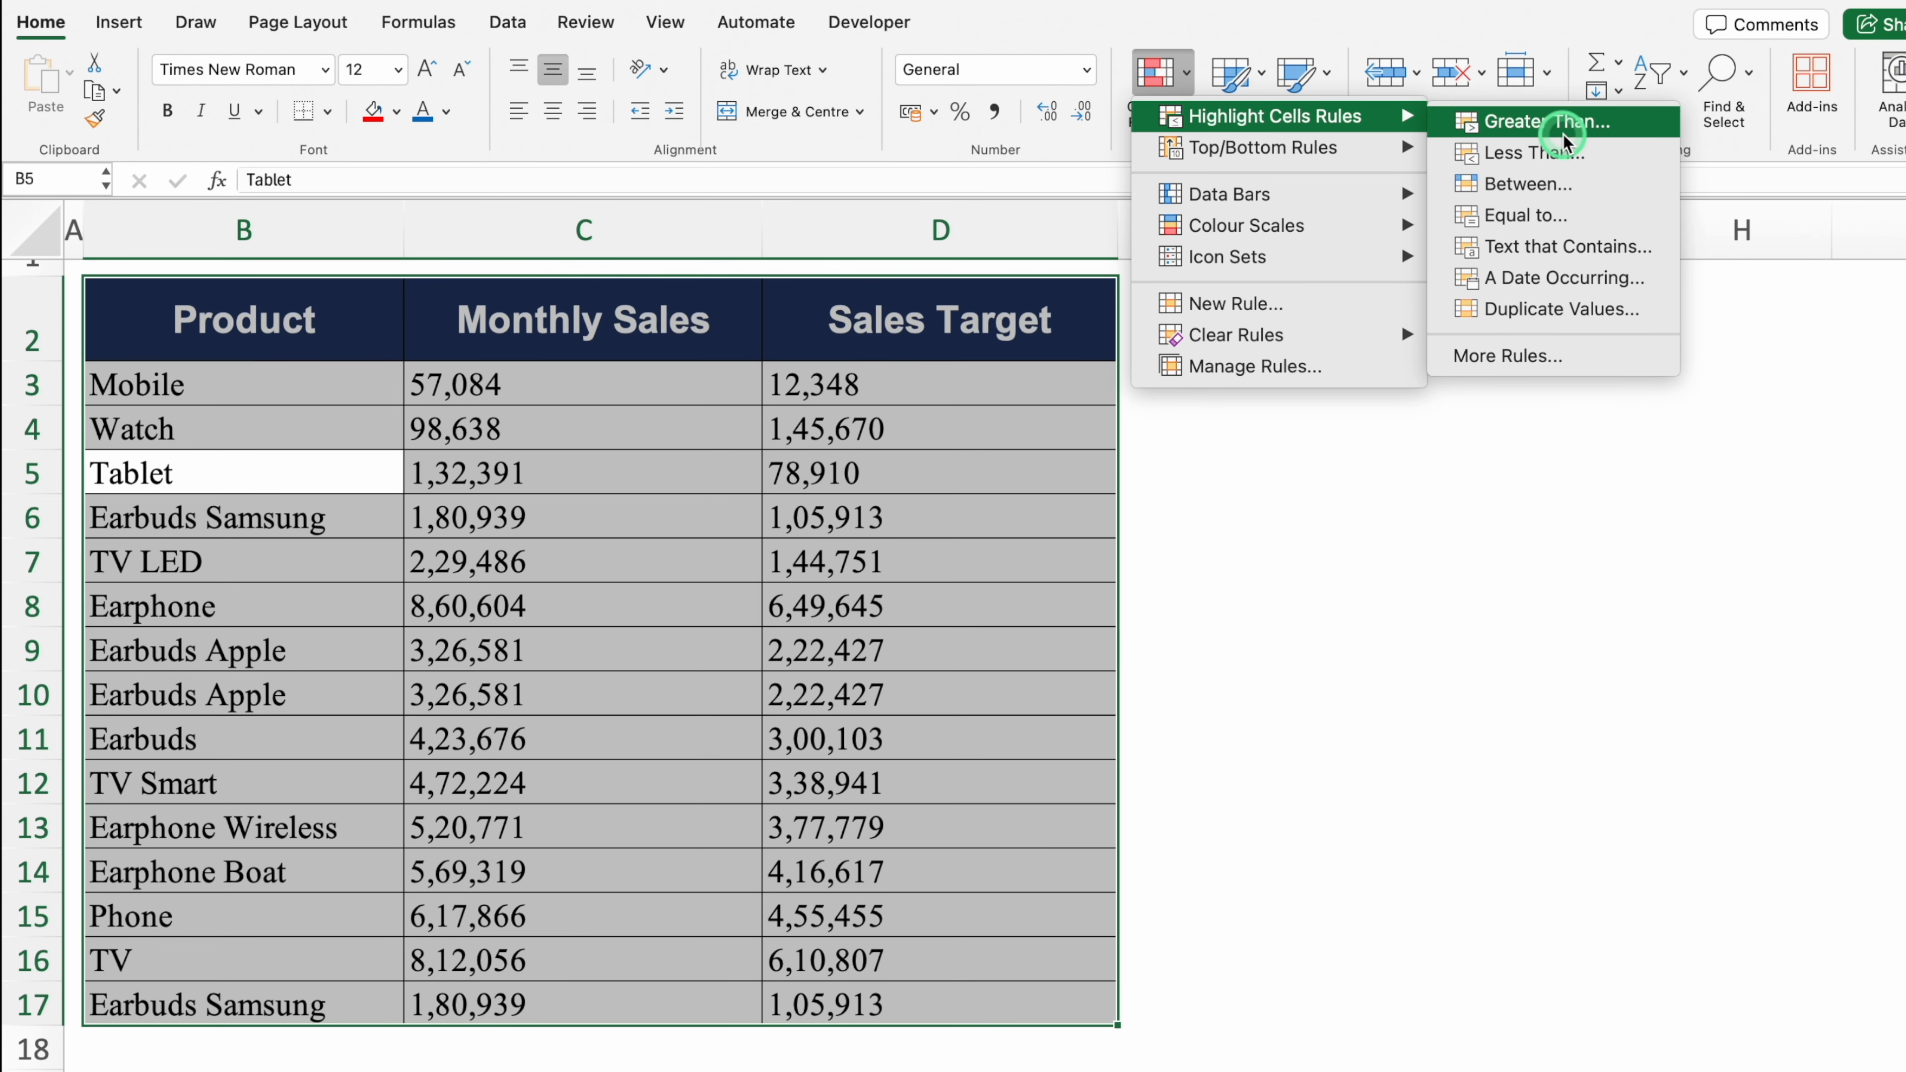
pyautogui.click(1564, 309)
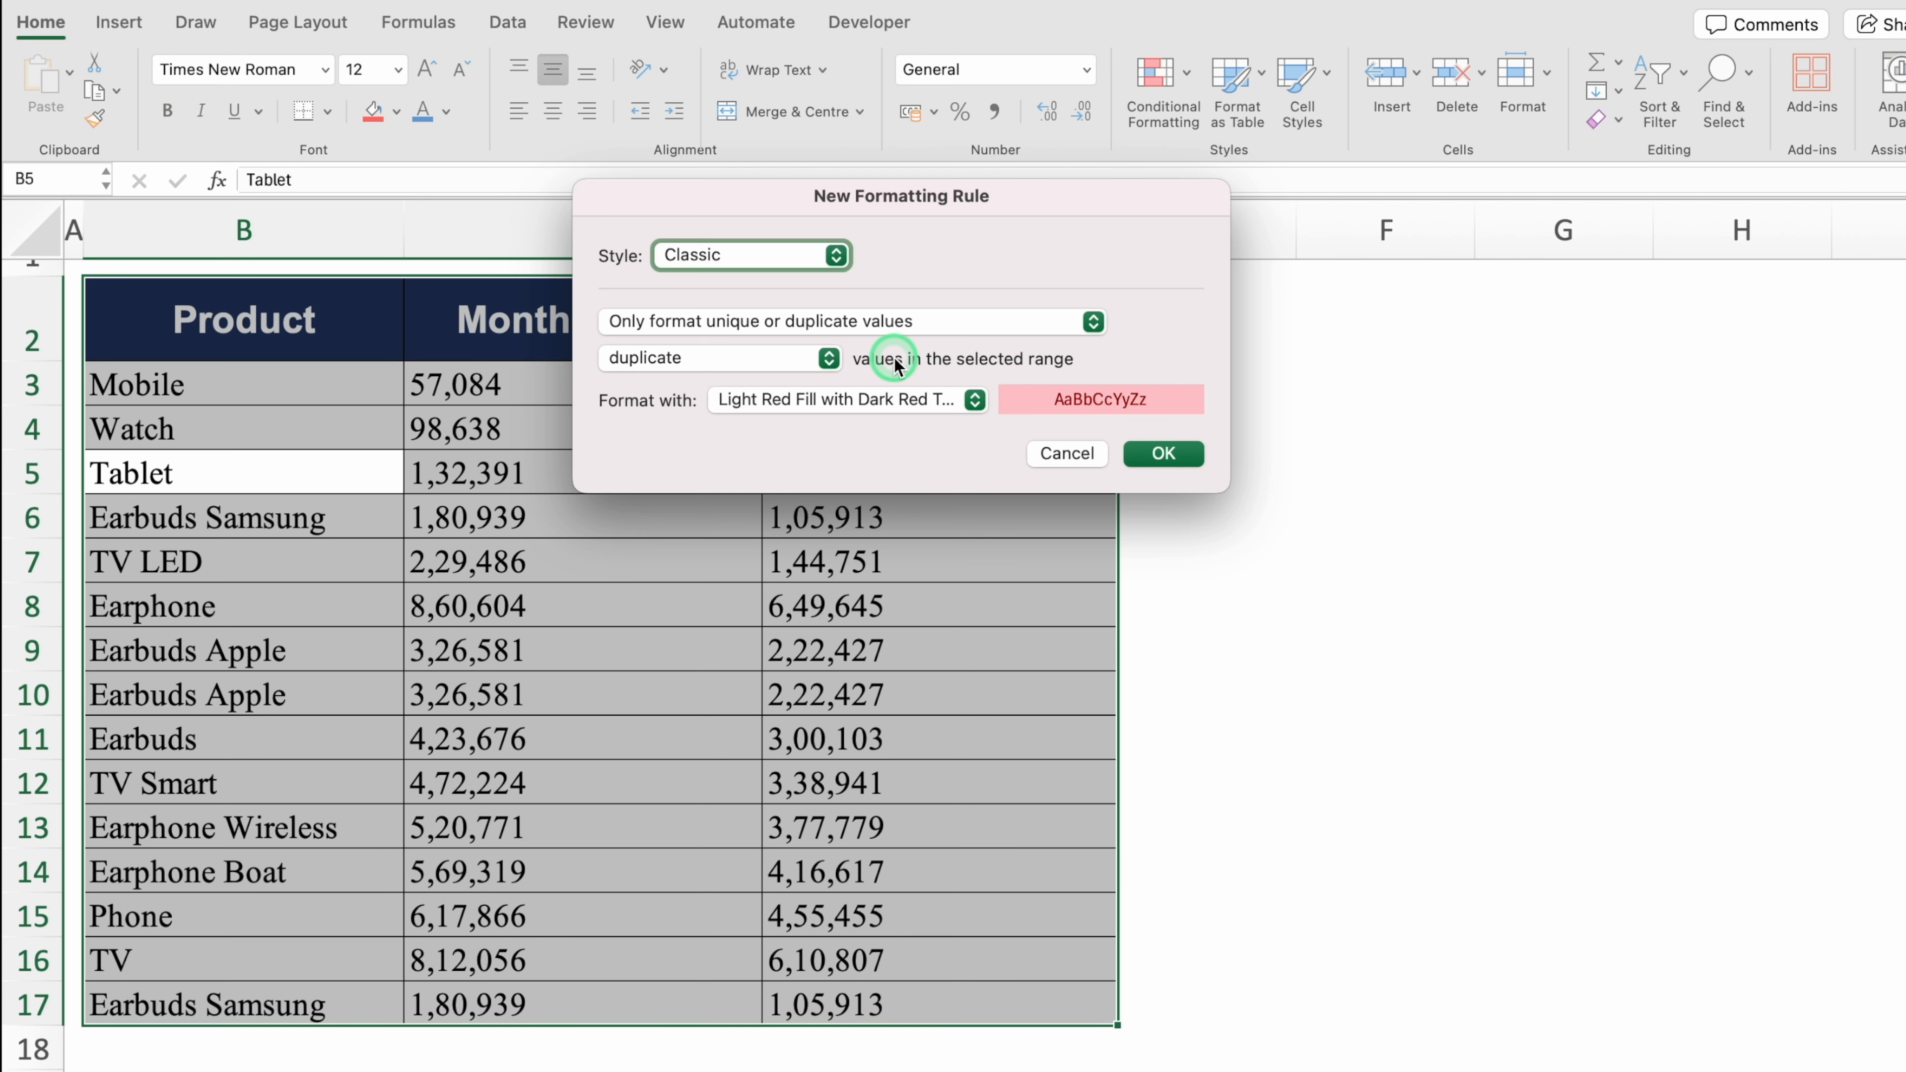
pyautogui.click(1163, 454)
pyautogui.click(1208, 535)
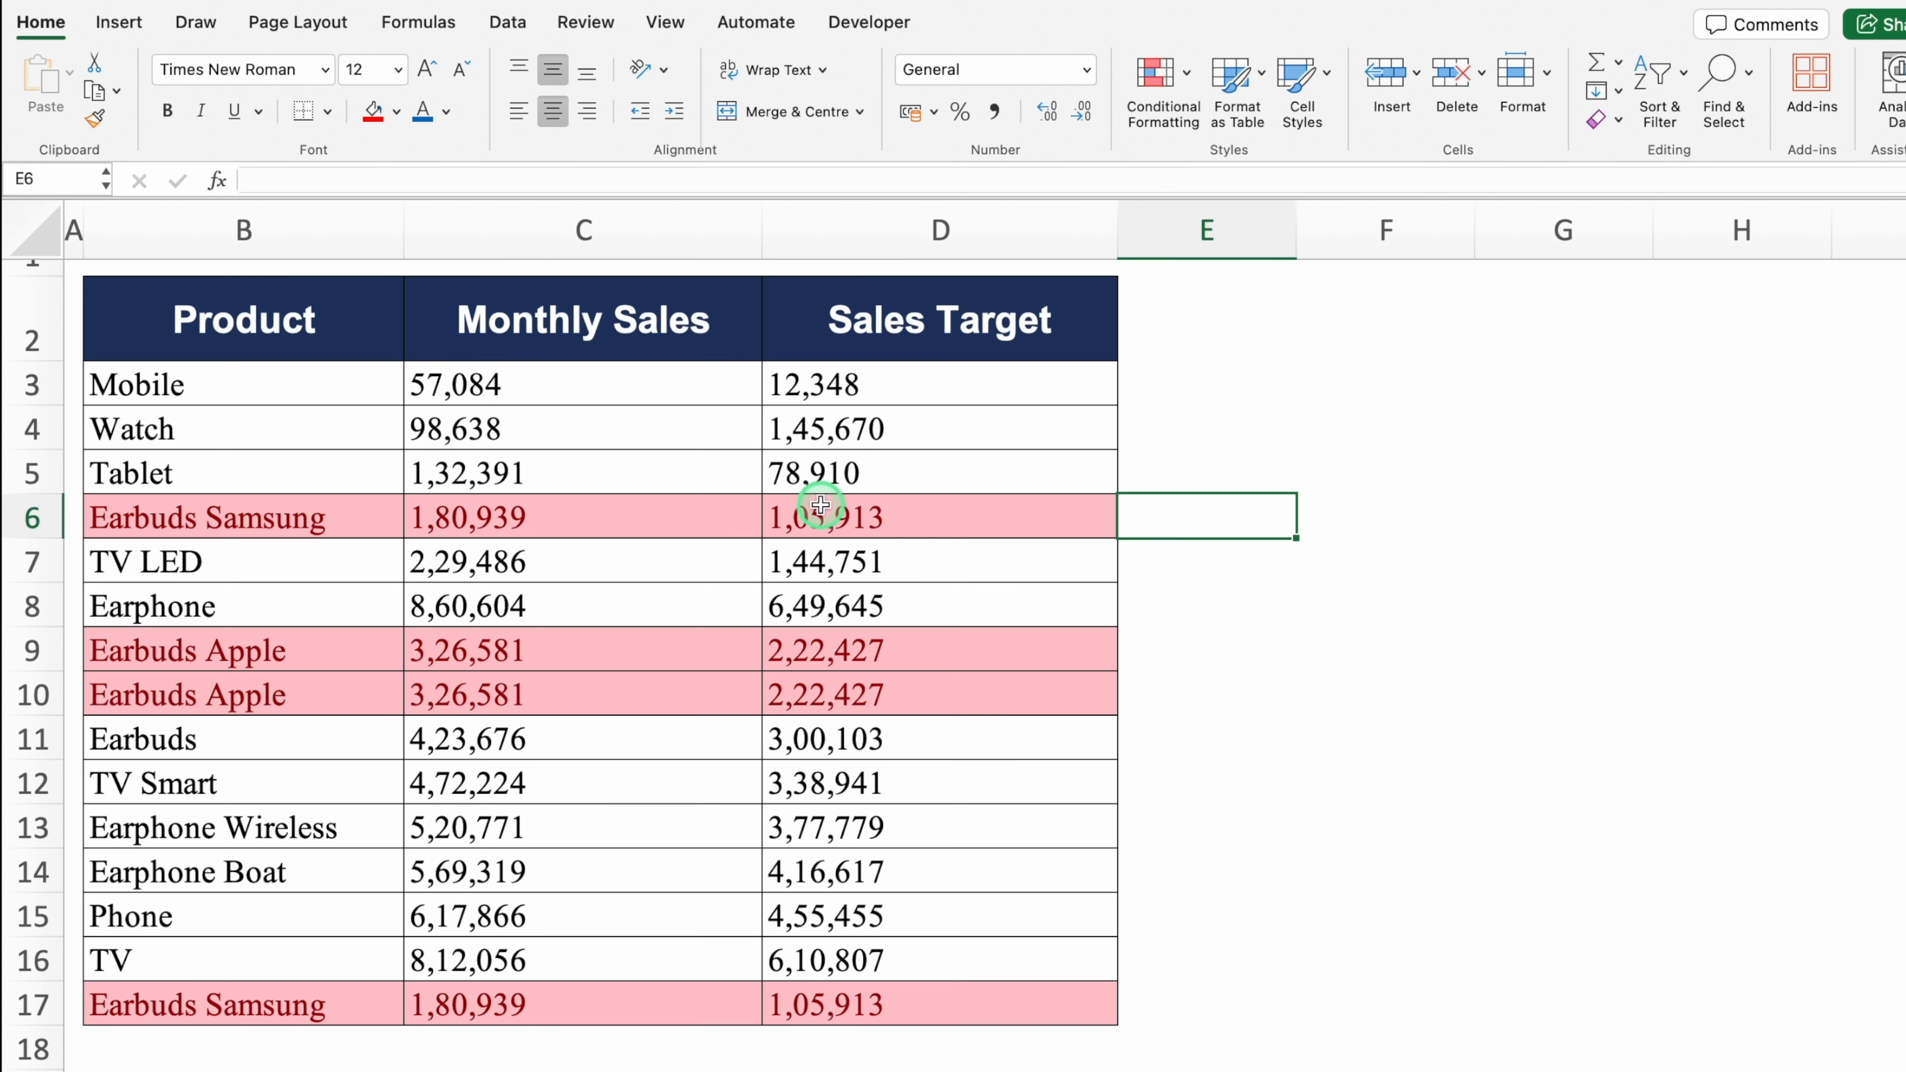
pyautogui.click(381, 523)
pyautogui.press('super+a')
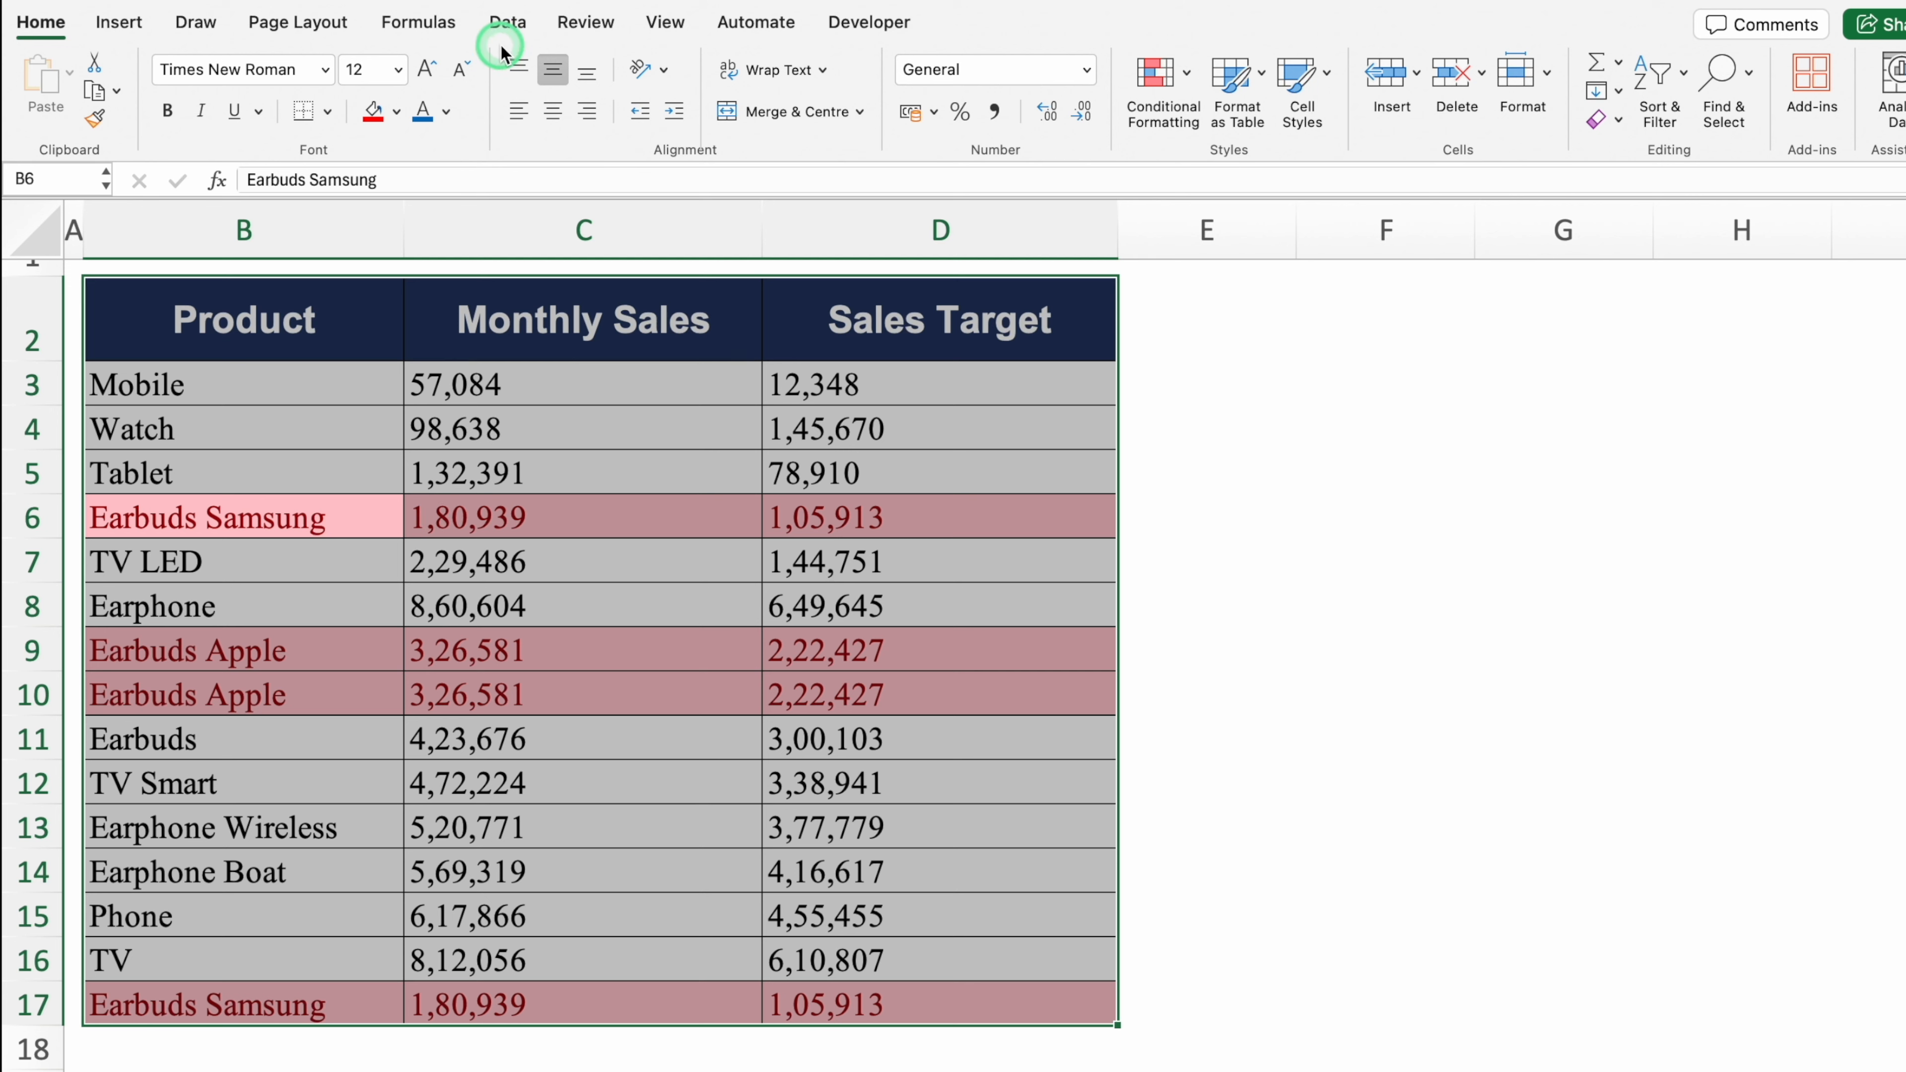
# Step: Run Remove Duplicates on the product table with all three columns checked
pyautogui.click(508, 23)
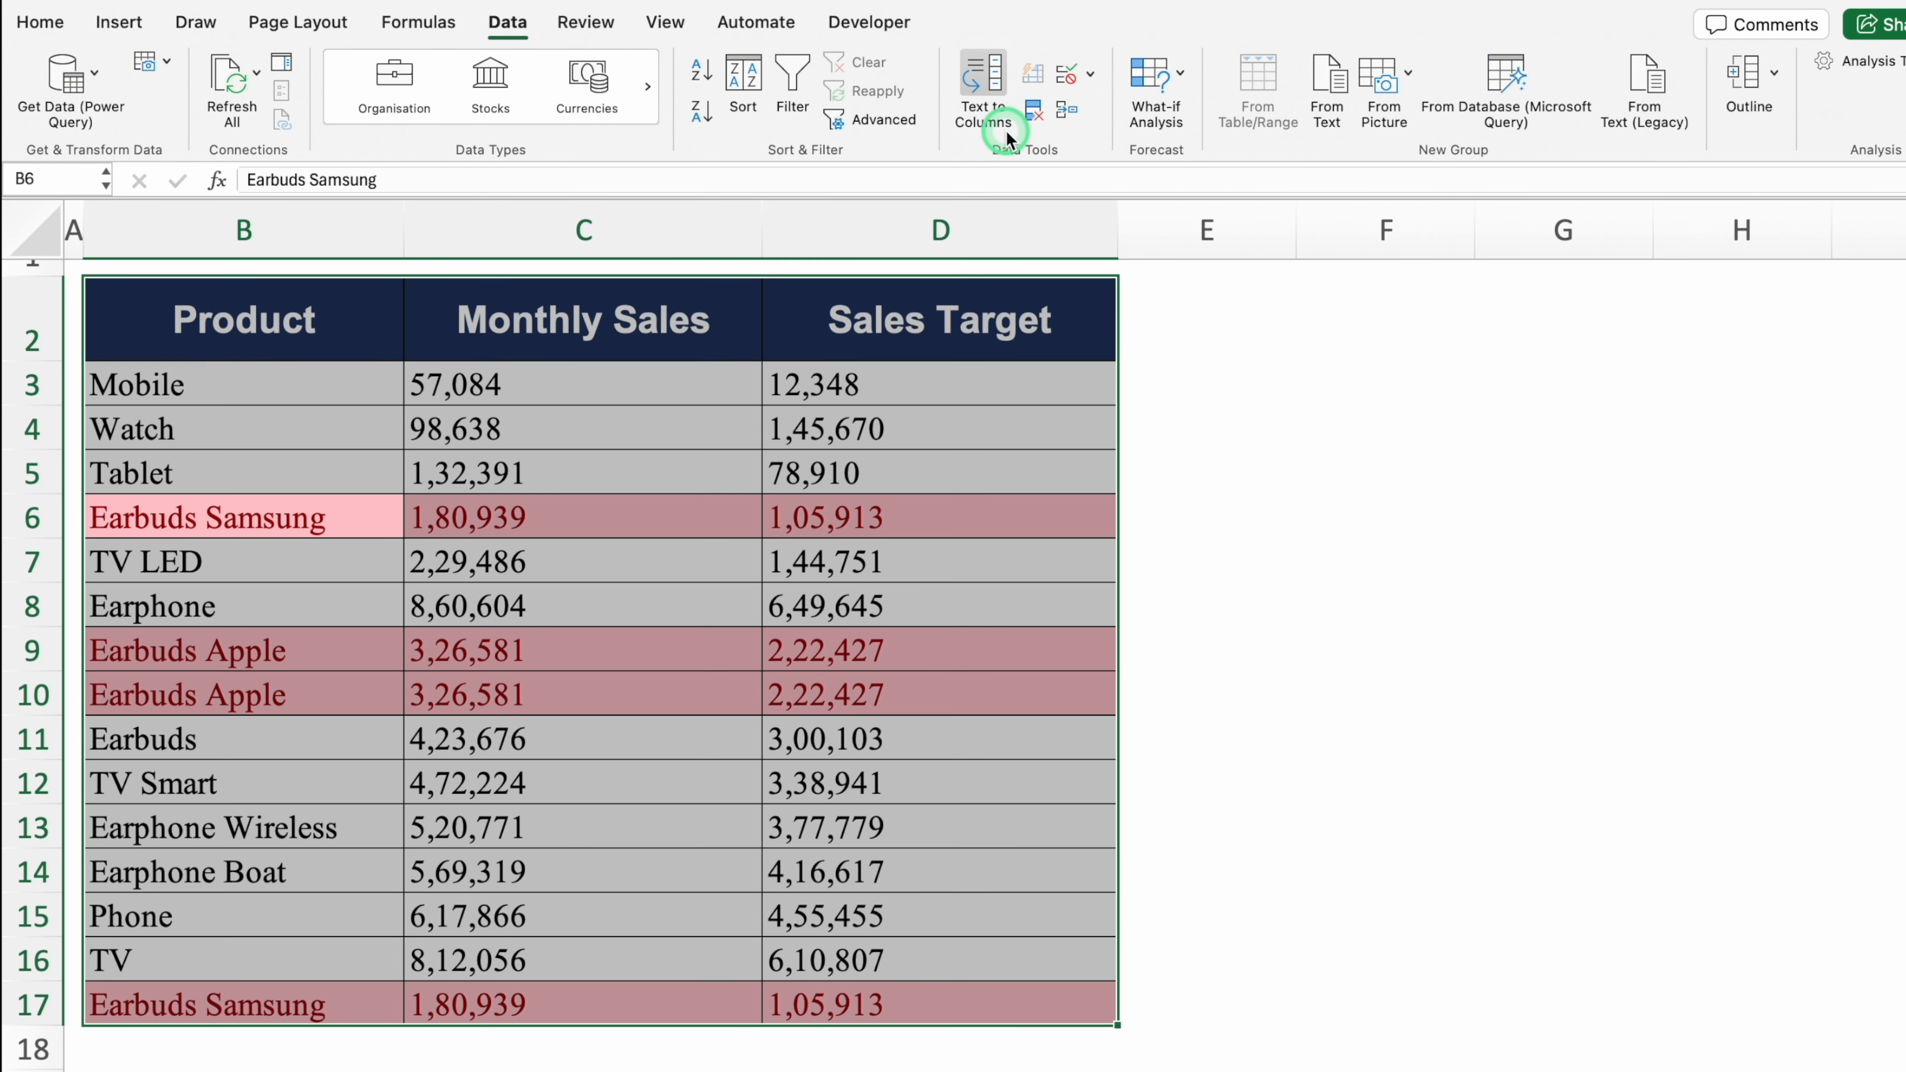
pyautogui.click(1035, 113)
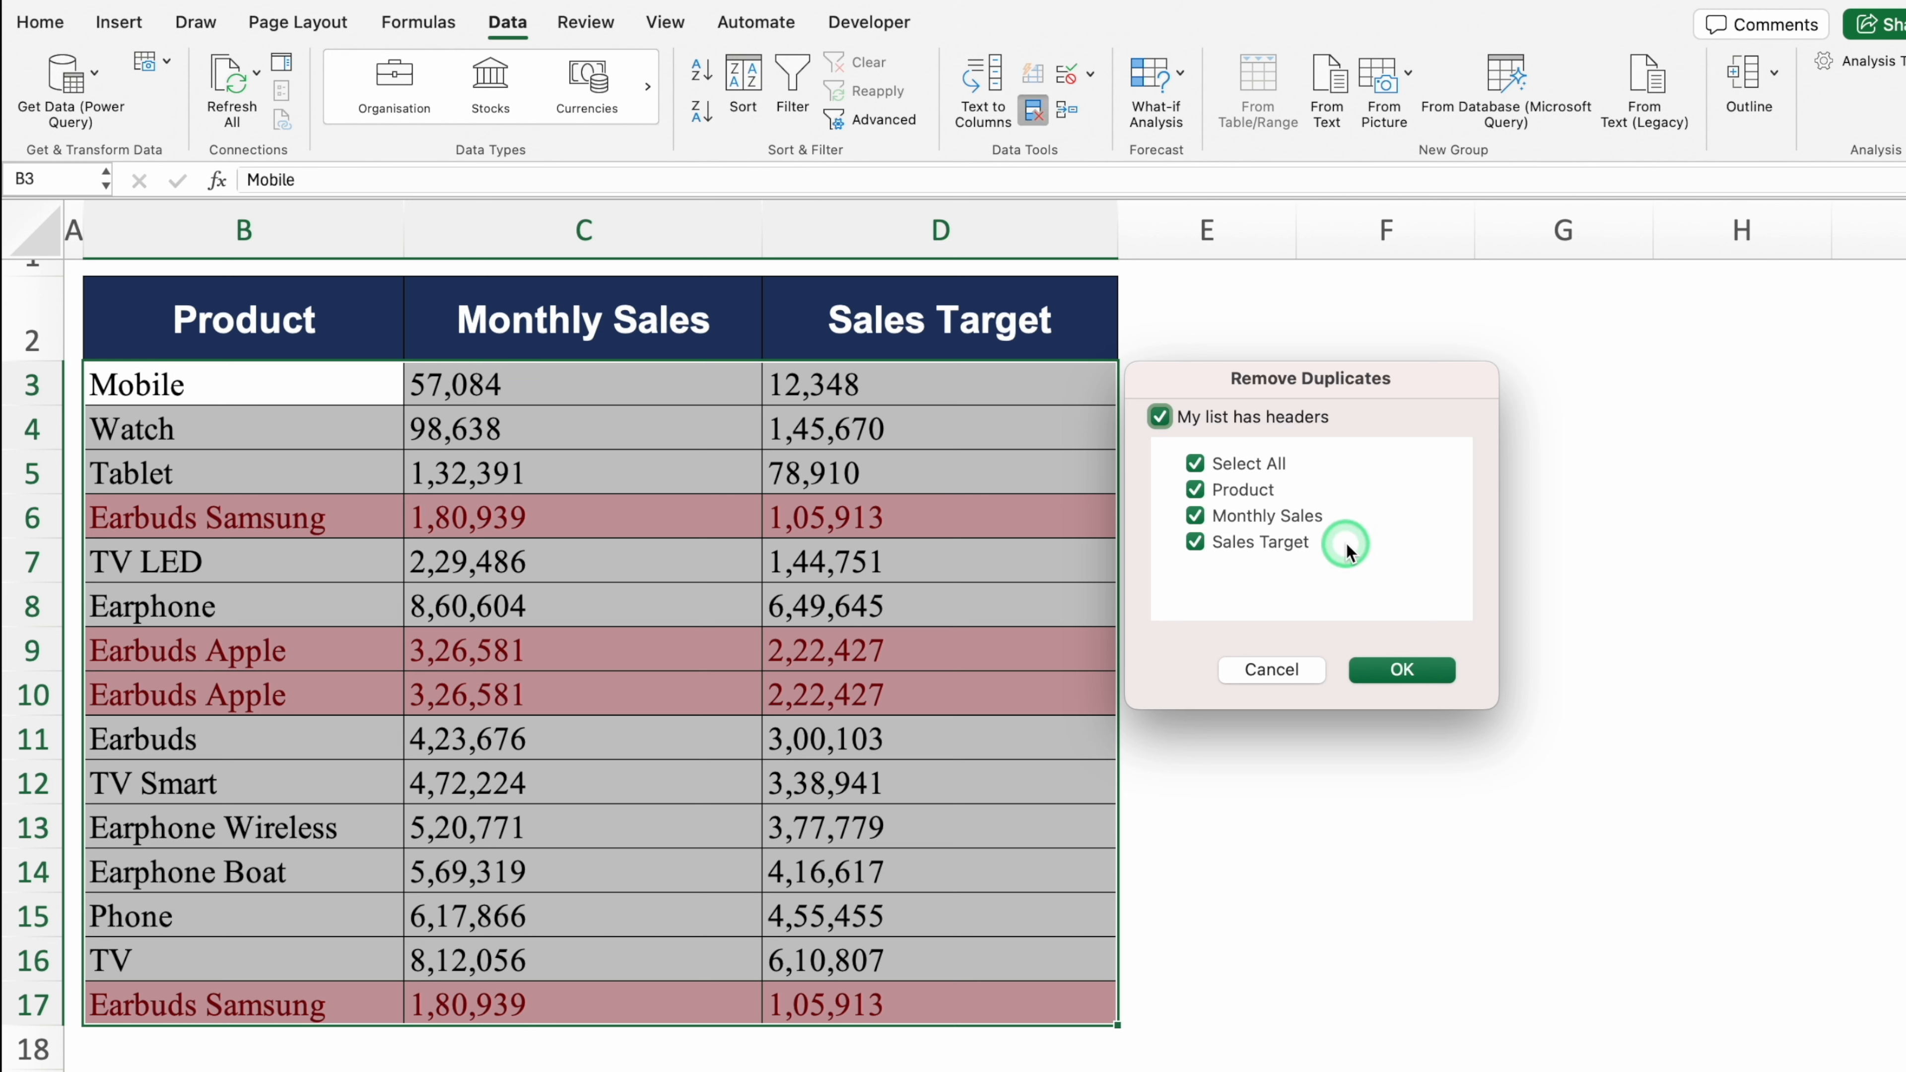
pyautogui.click(1403, 669)
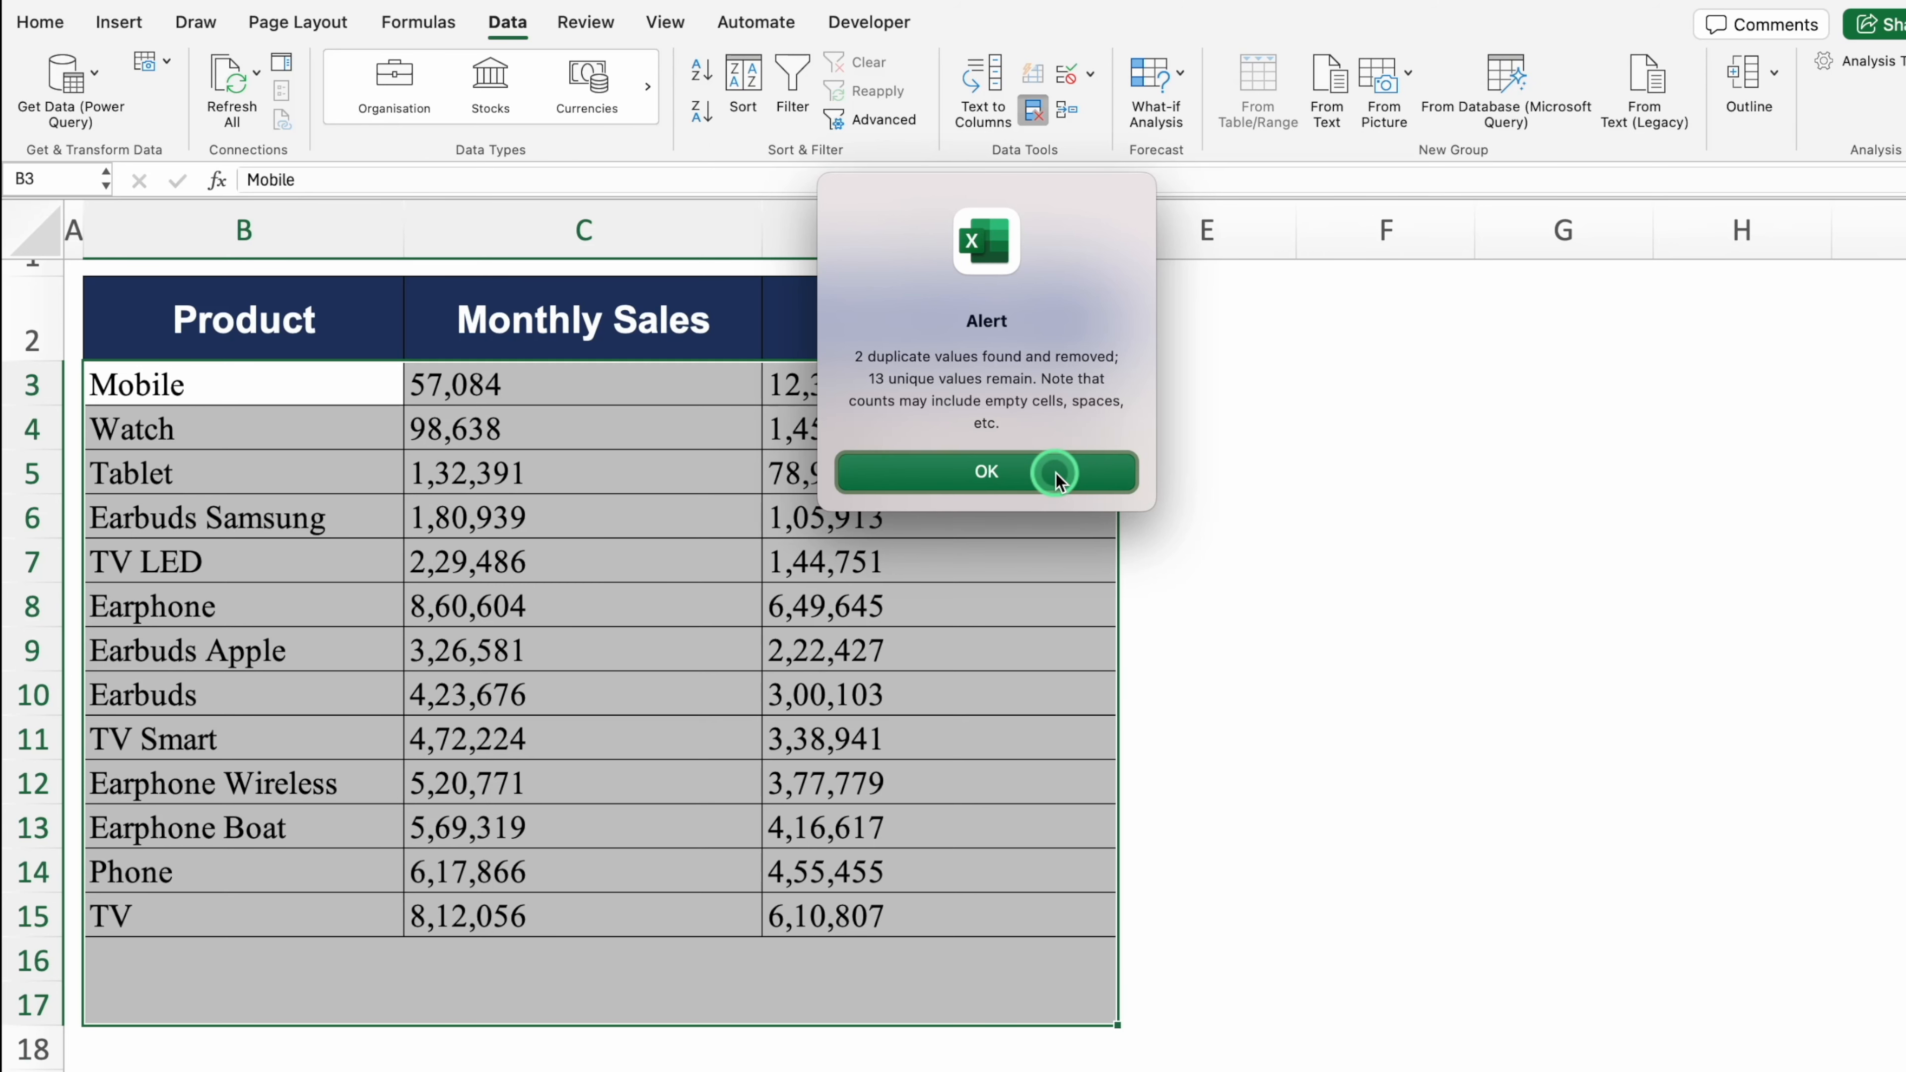
pyautogui.click(1056, 474)
pyautogui.click(1136, 492)
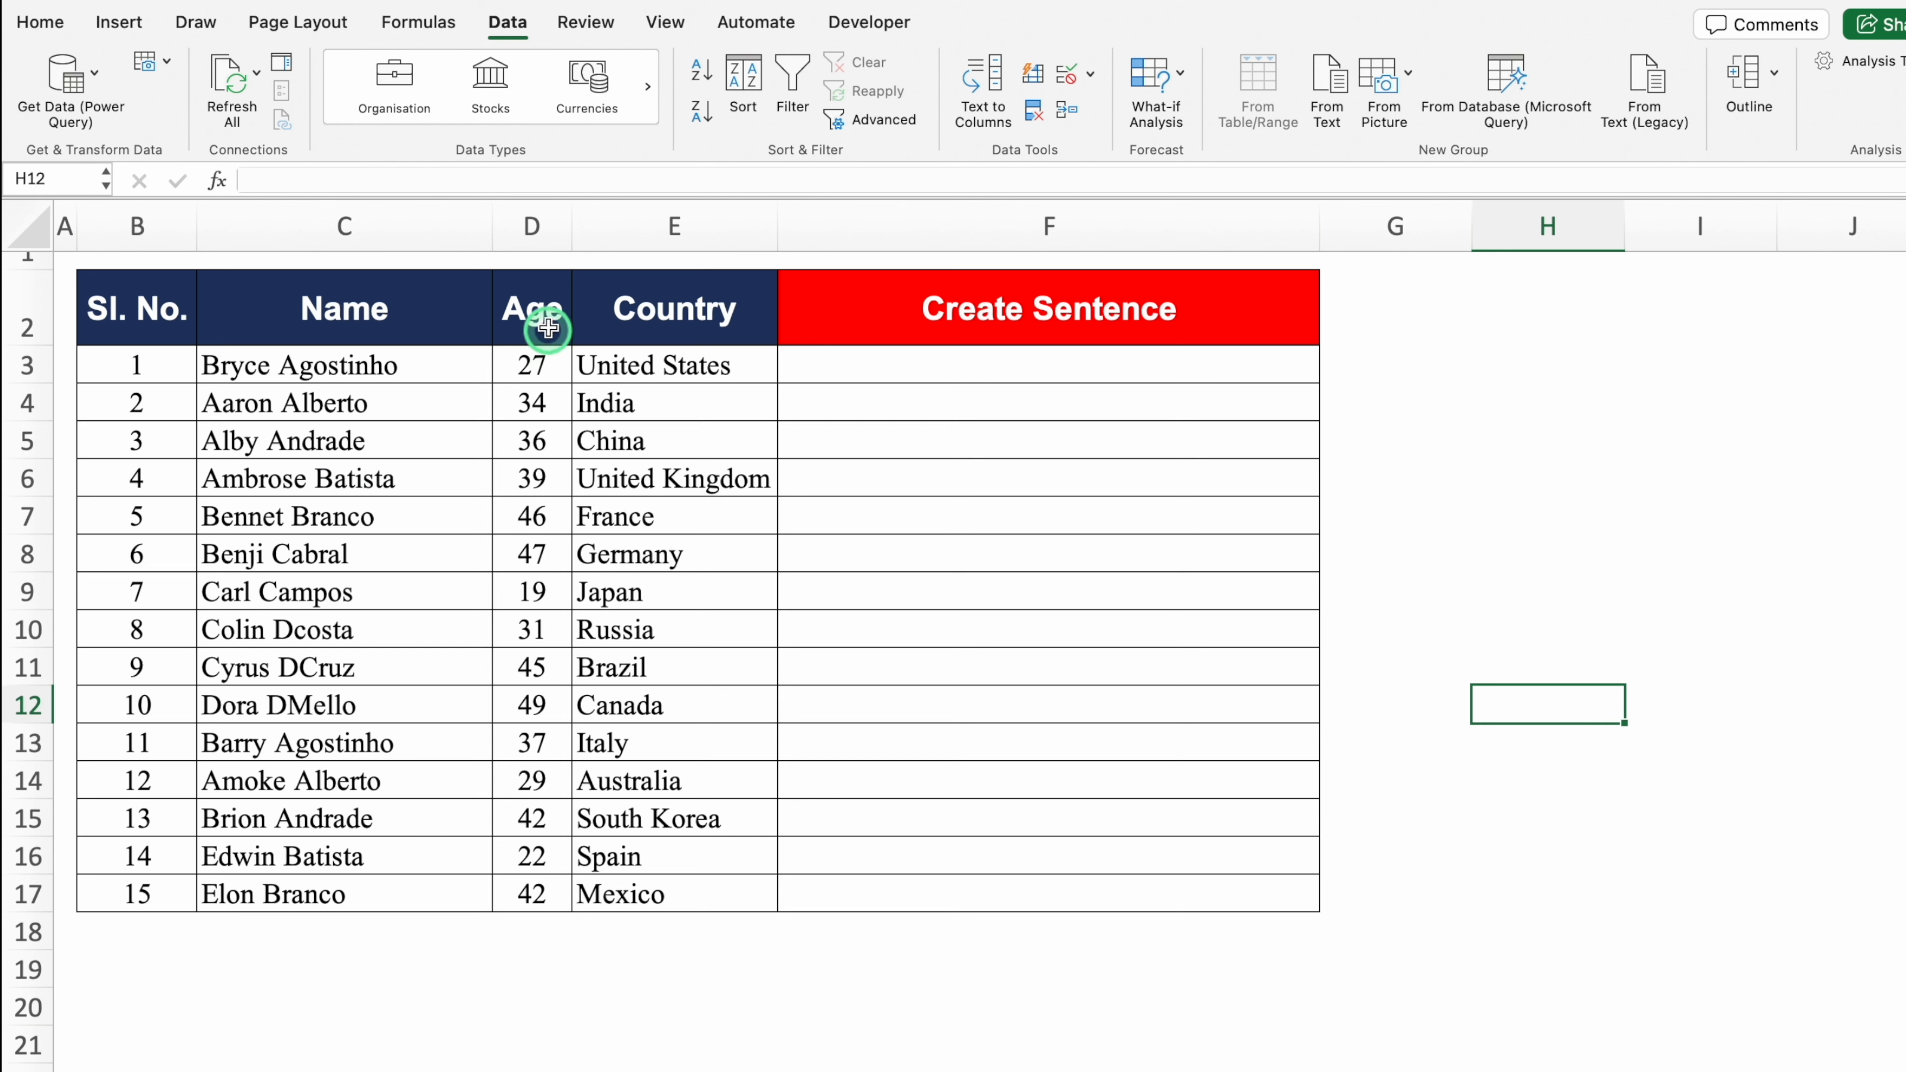
# Step: Build the example sentence in F3 from the name in C3 plus 'is 27 Years old'
pyautogui.click(835, 370)
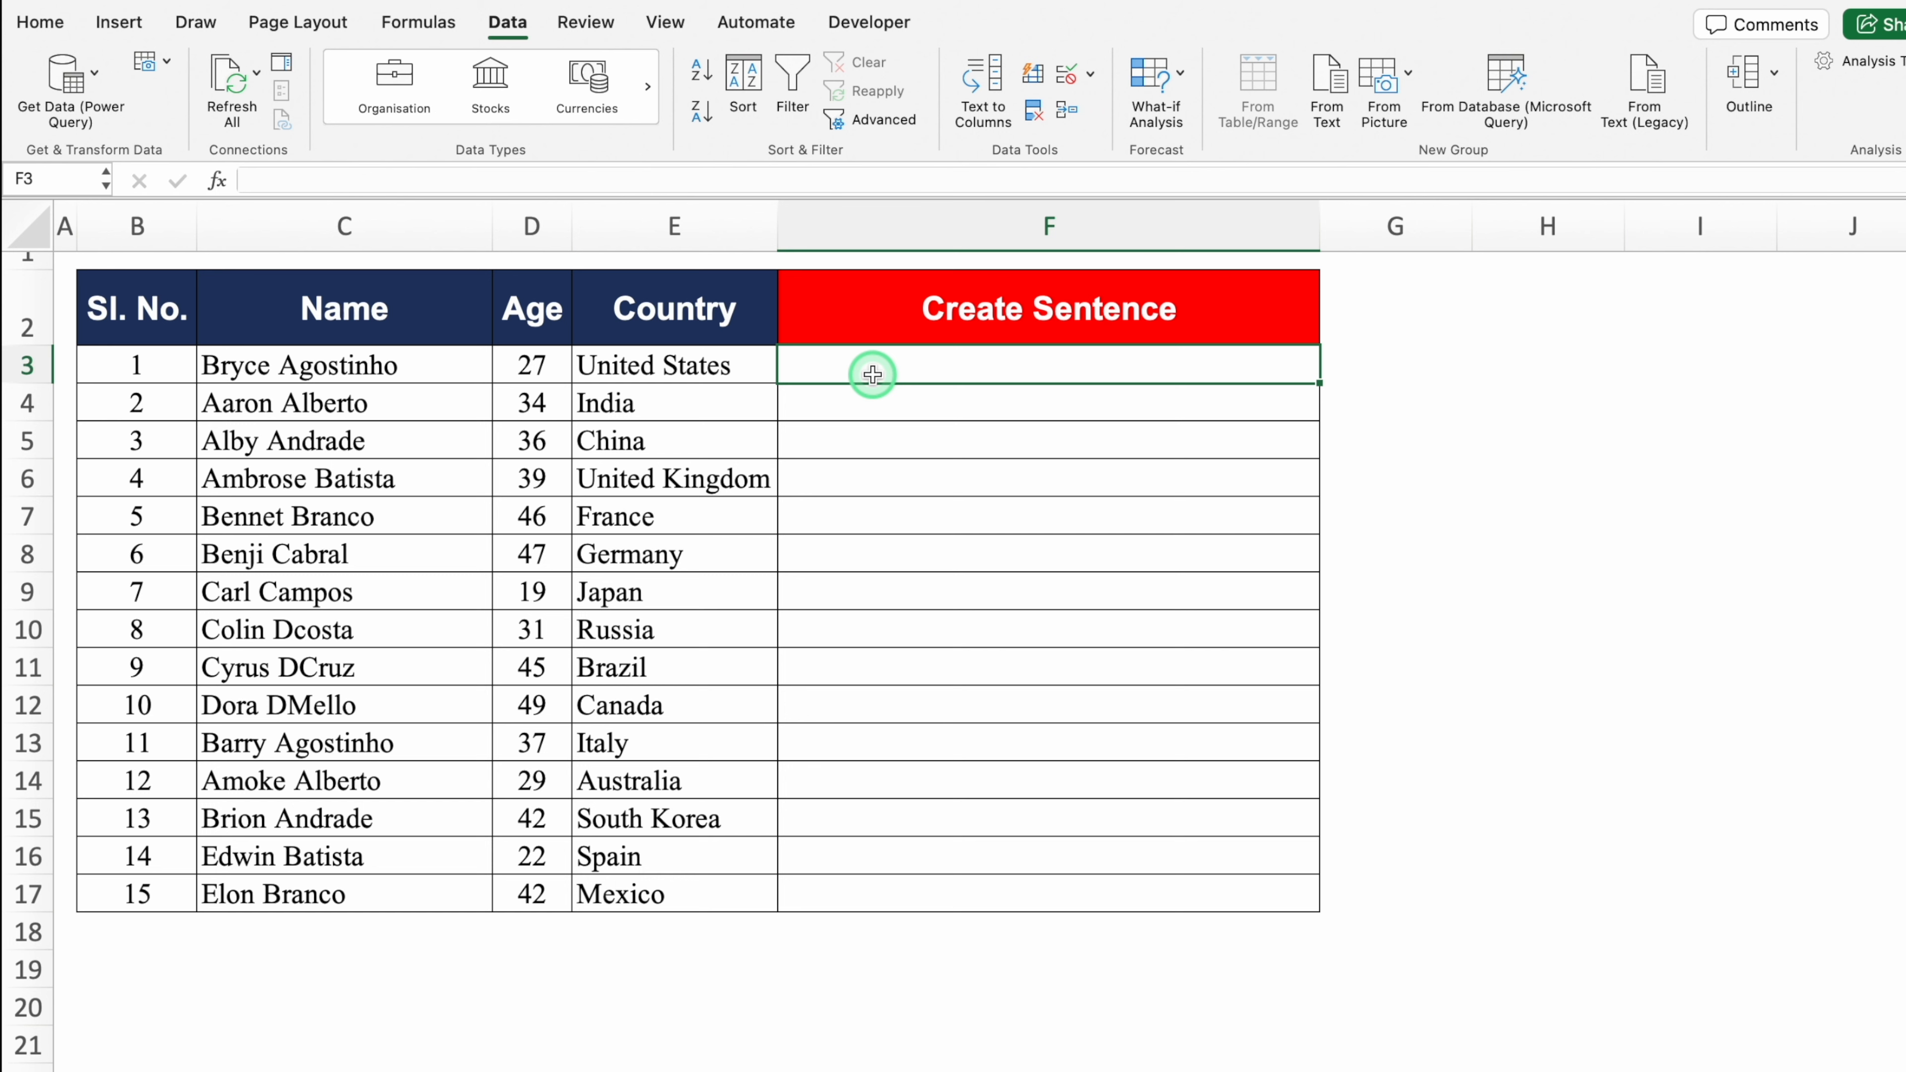
pyautogui.click(431, 368)
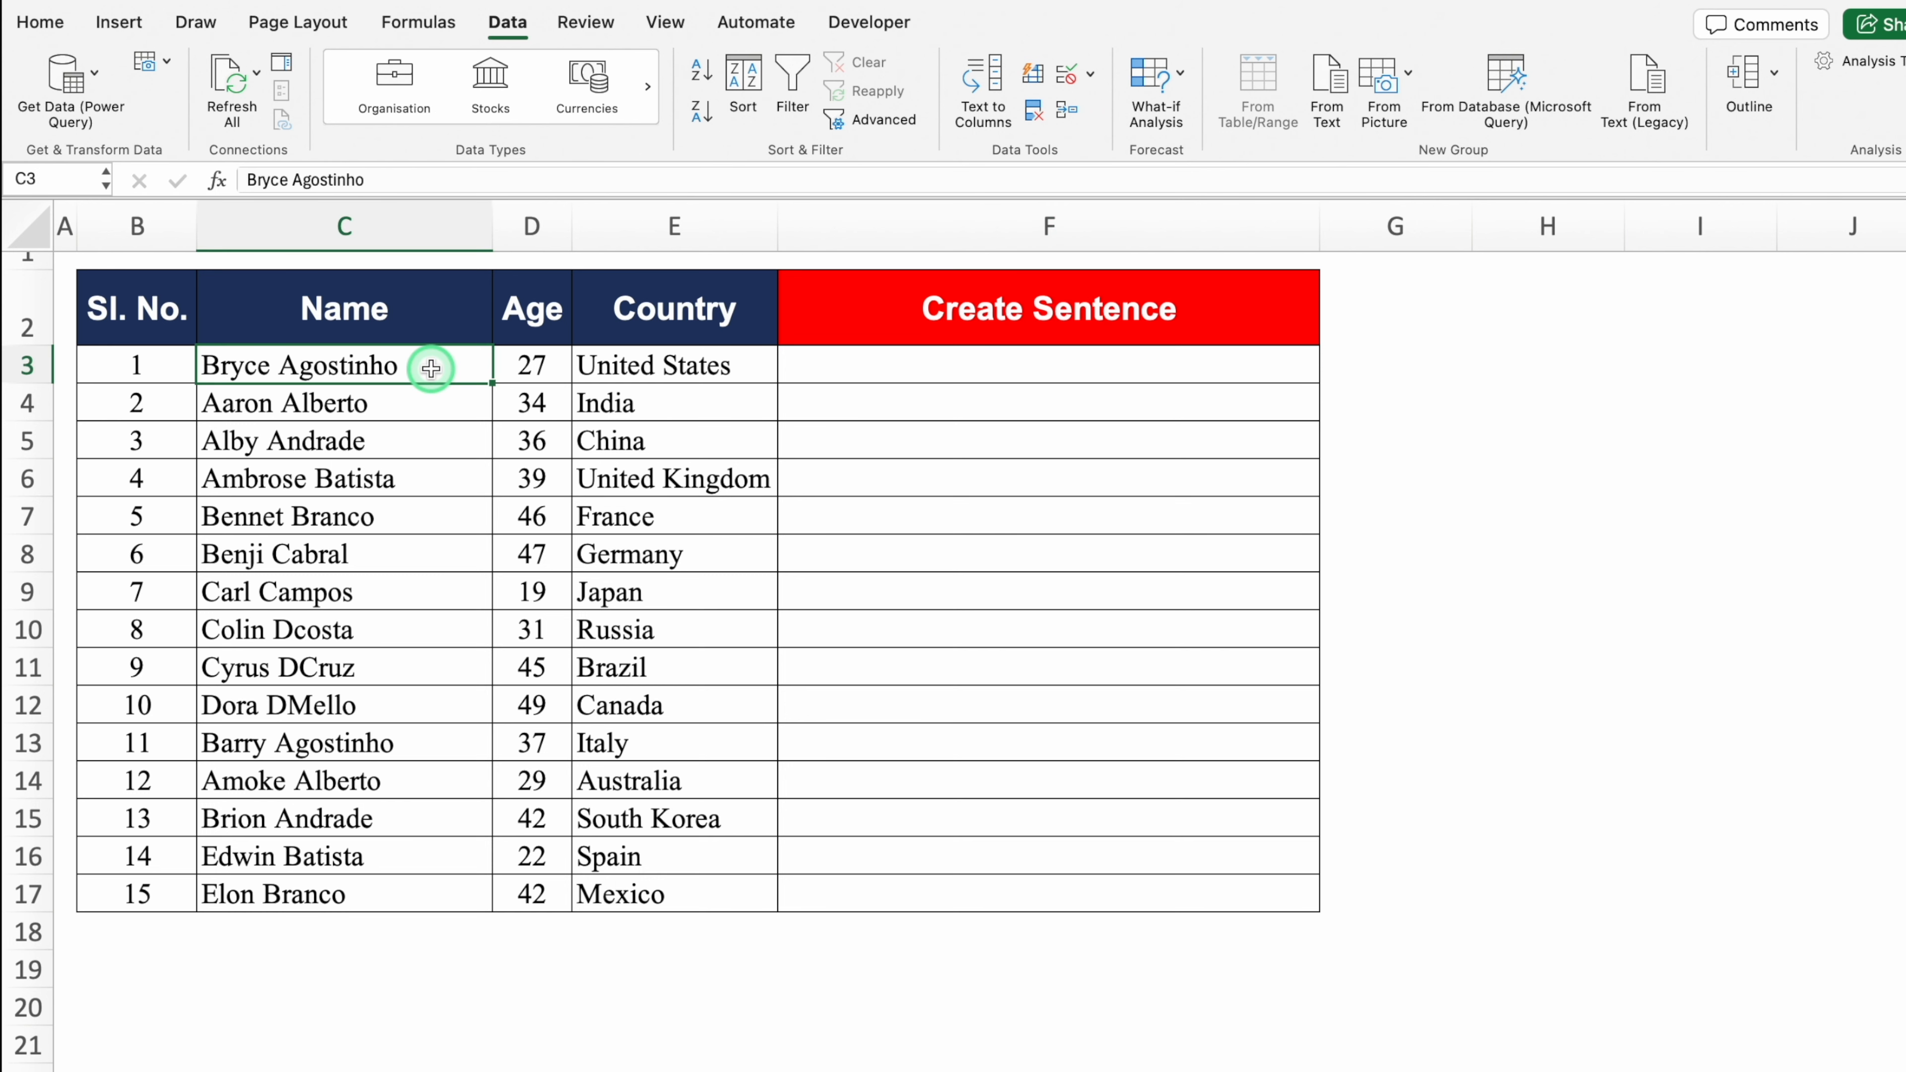
pyautogui.press('super+c')
pyautogui.click(853, 364)
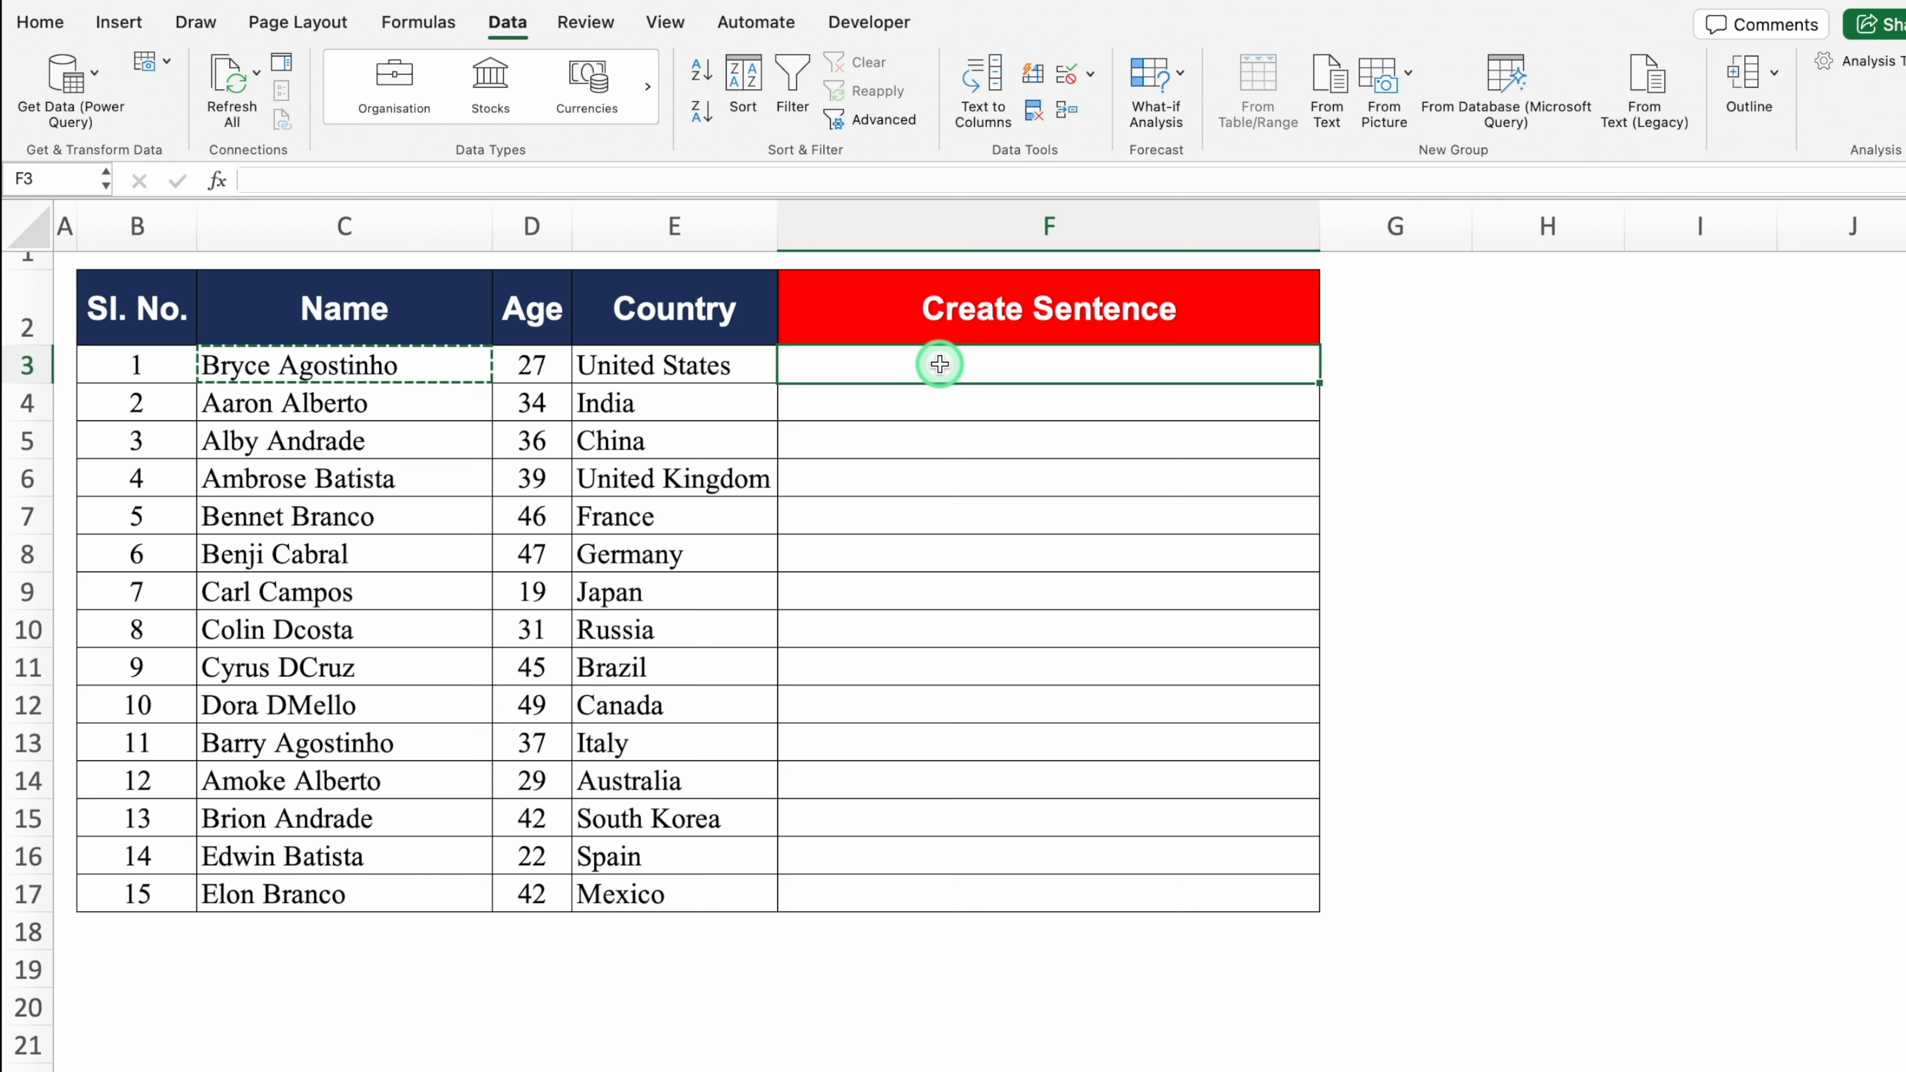
pyautogui.press('super+v')
pyautogui.doubleClick(1021, 366)
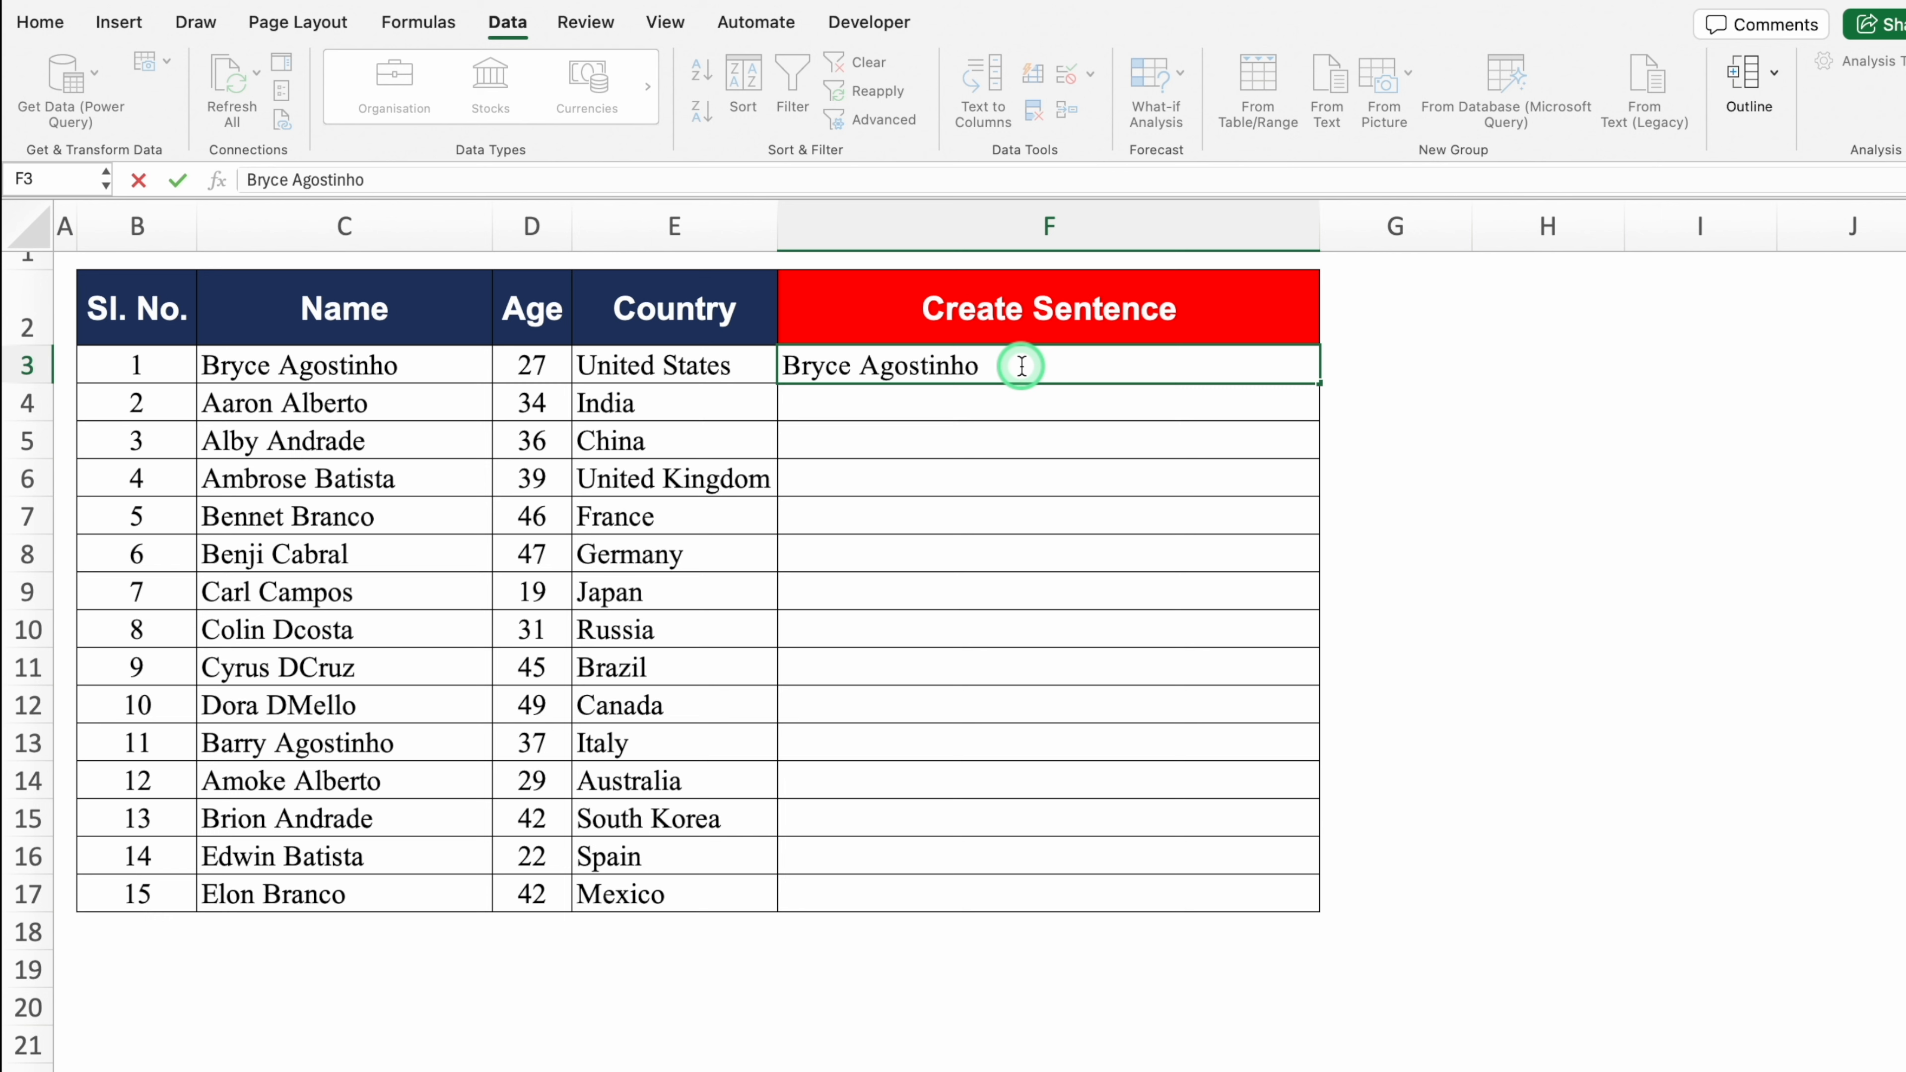
pyautogui.write('is')
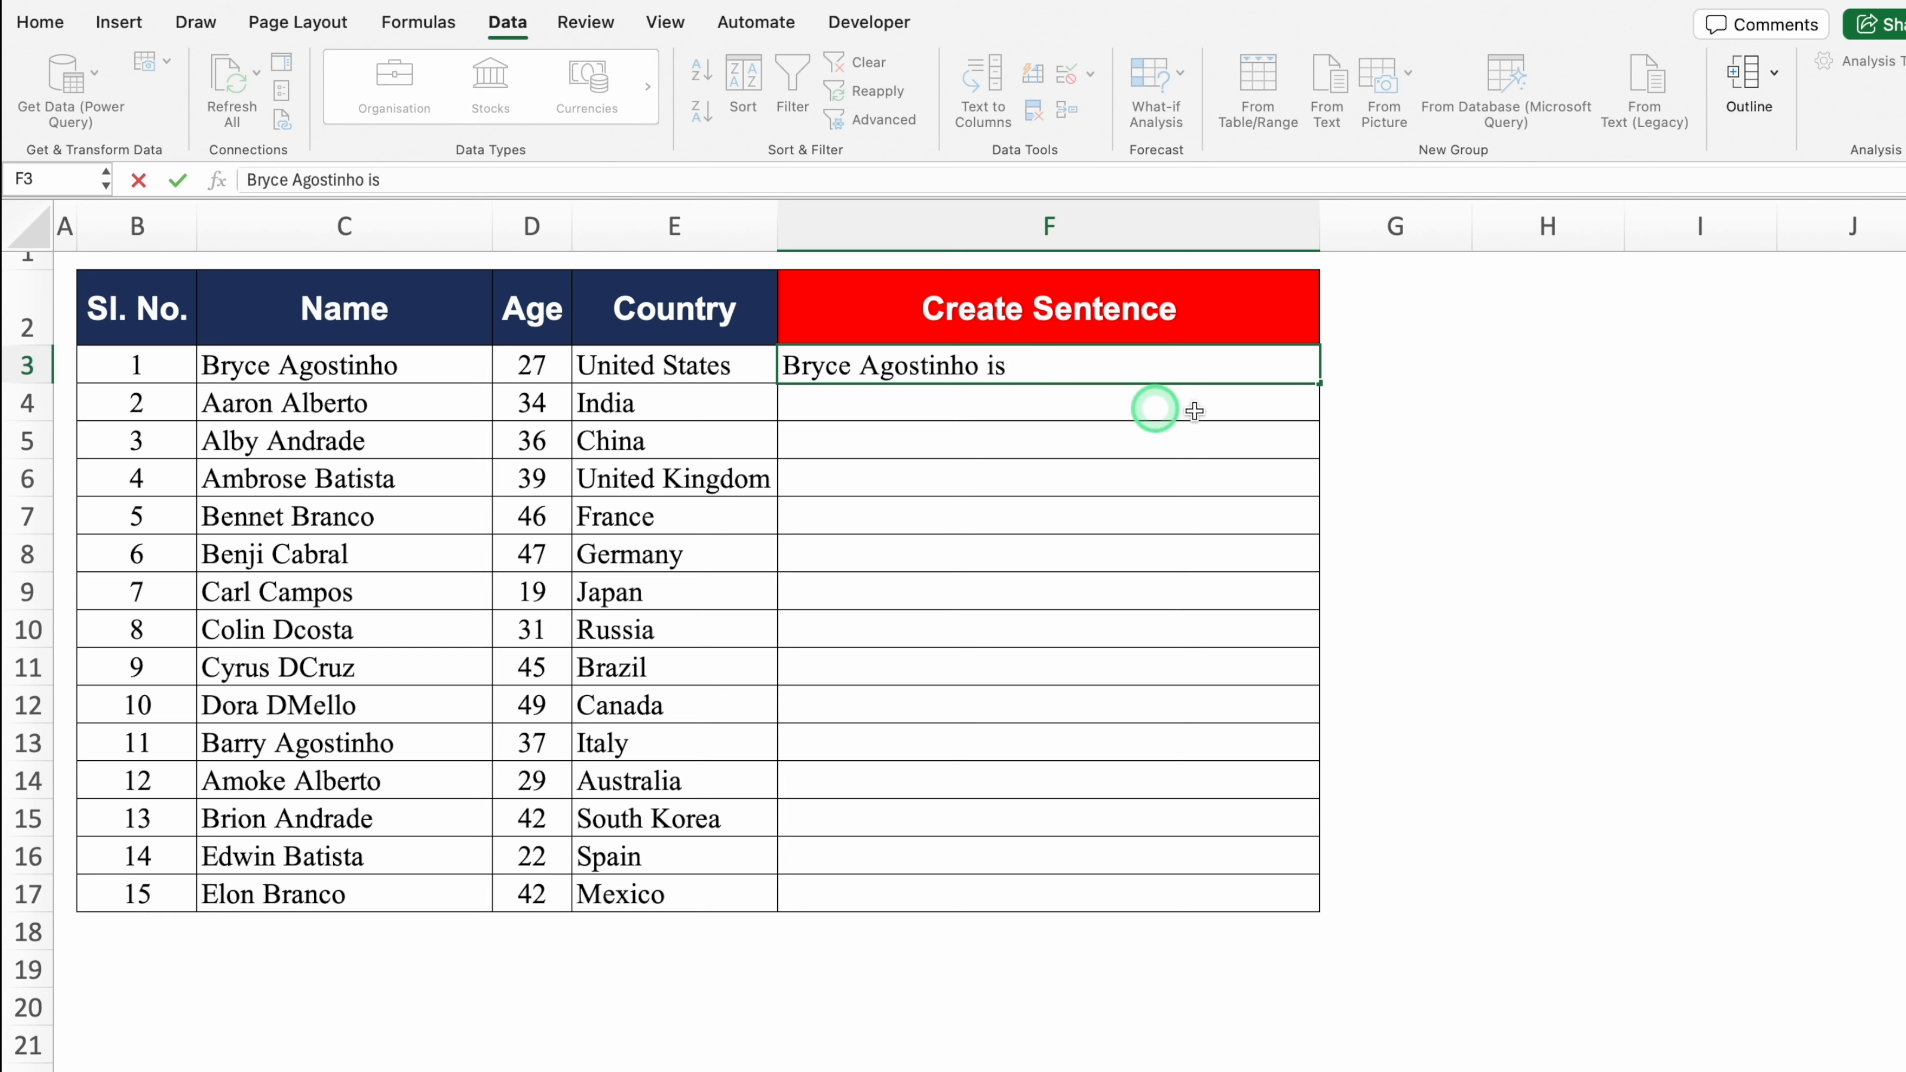
pyautogui.write(' 27 Years old')
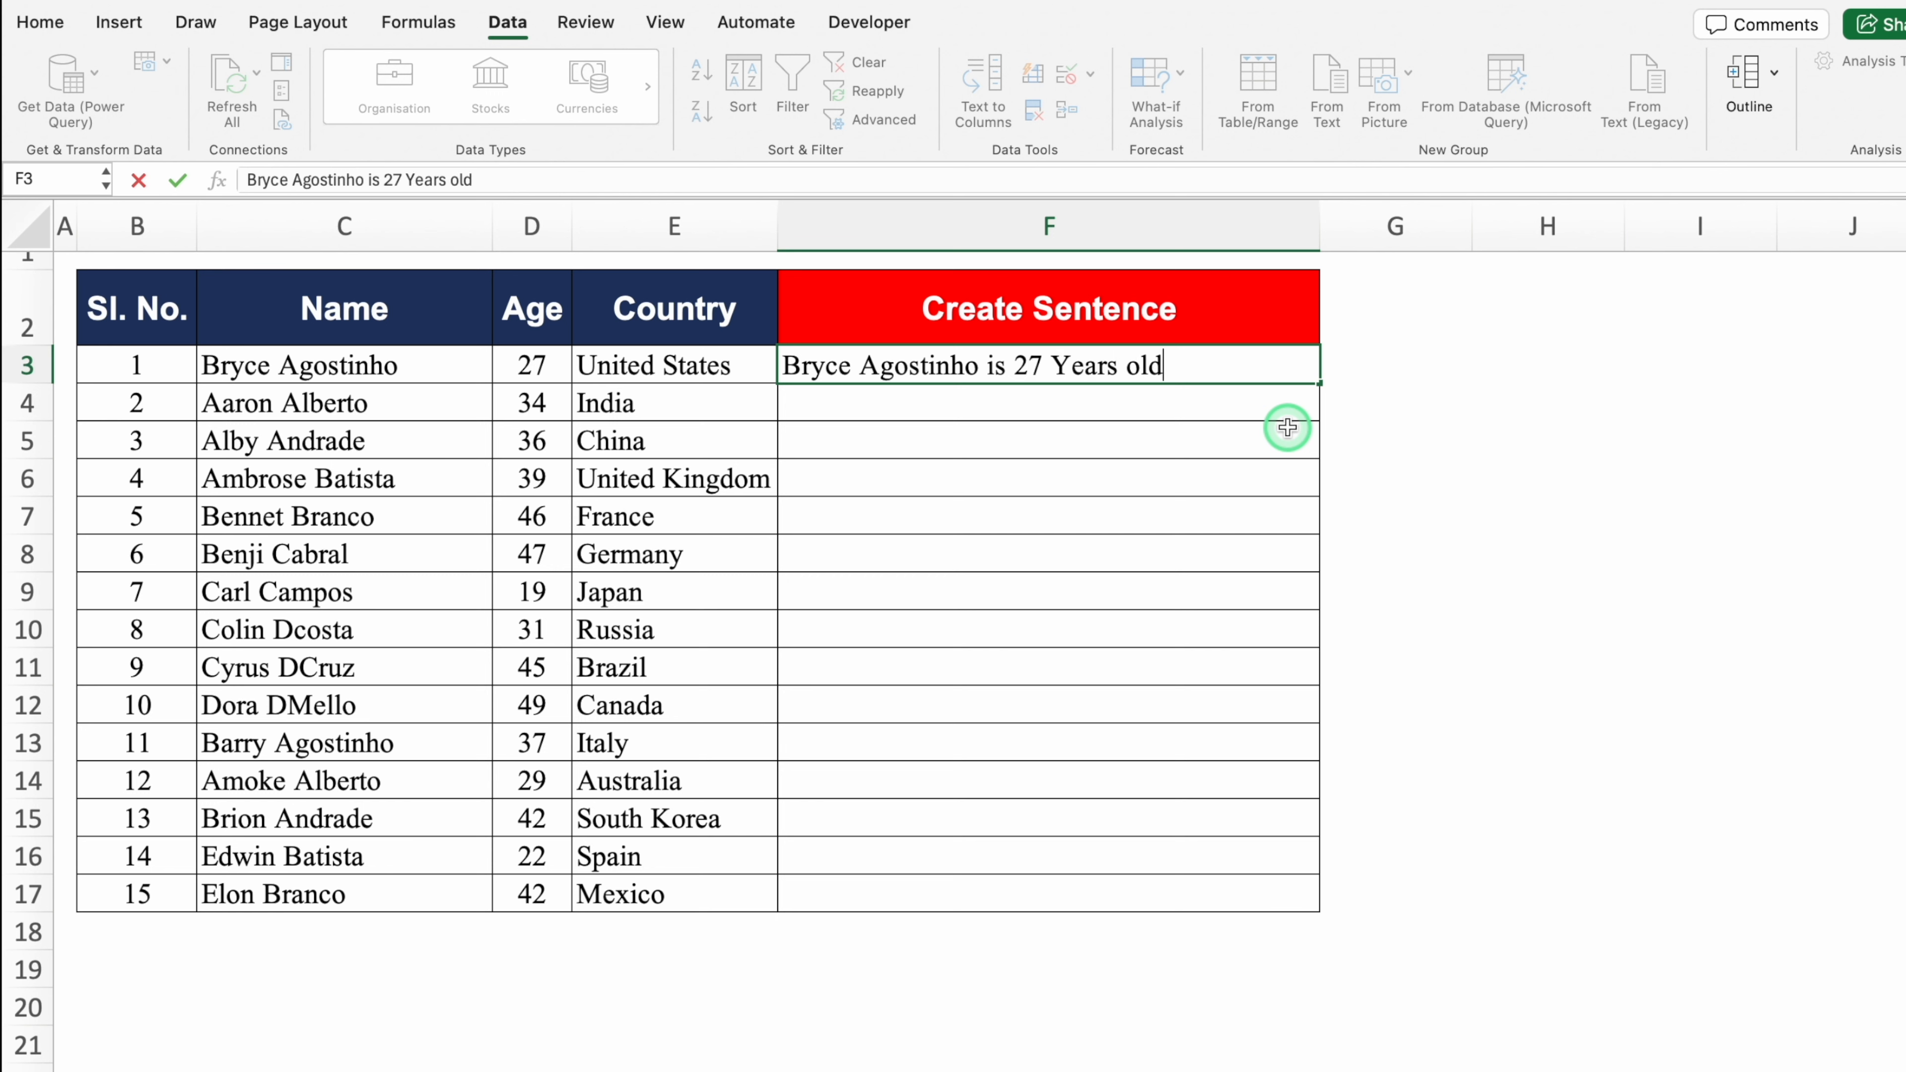
pyautogui.press('Return')
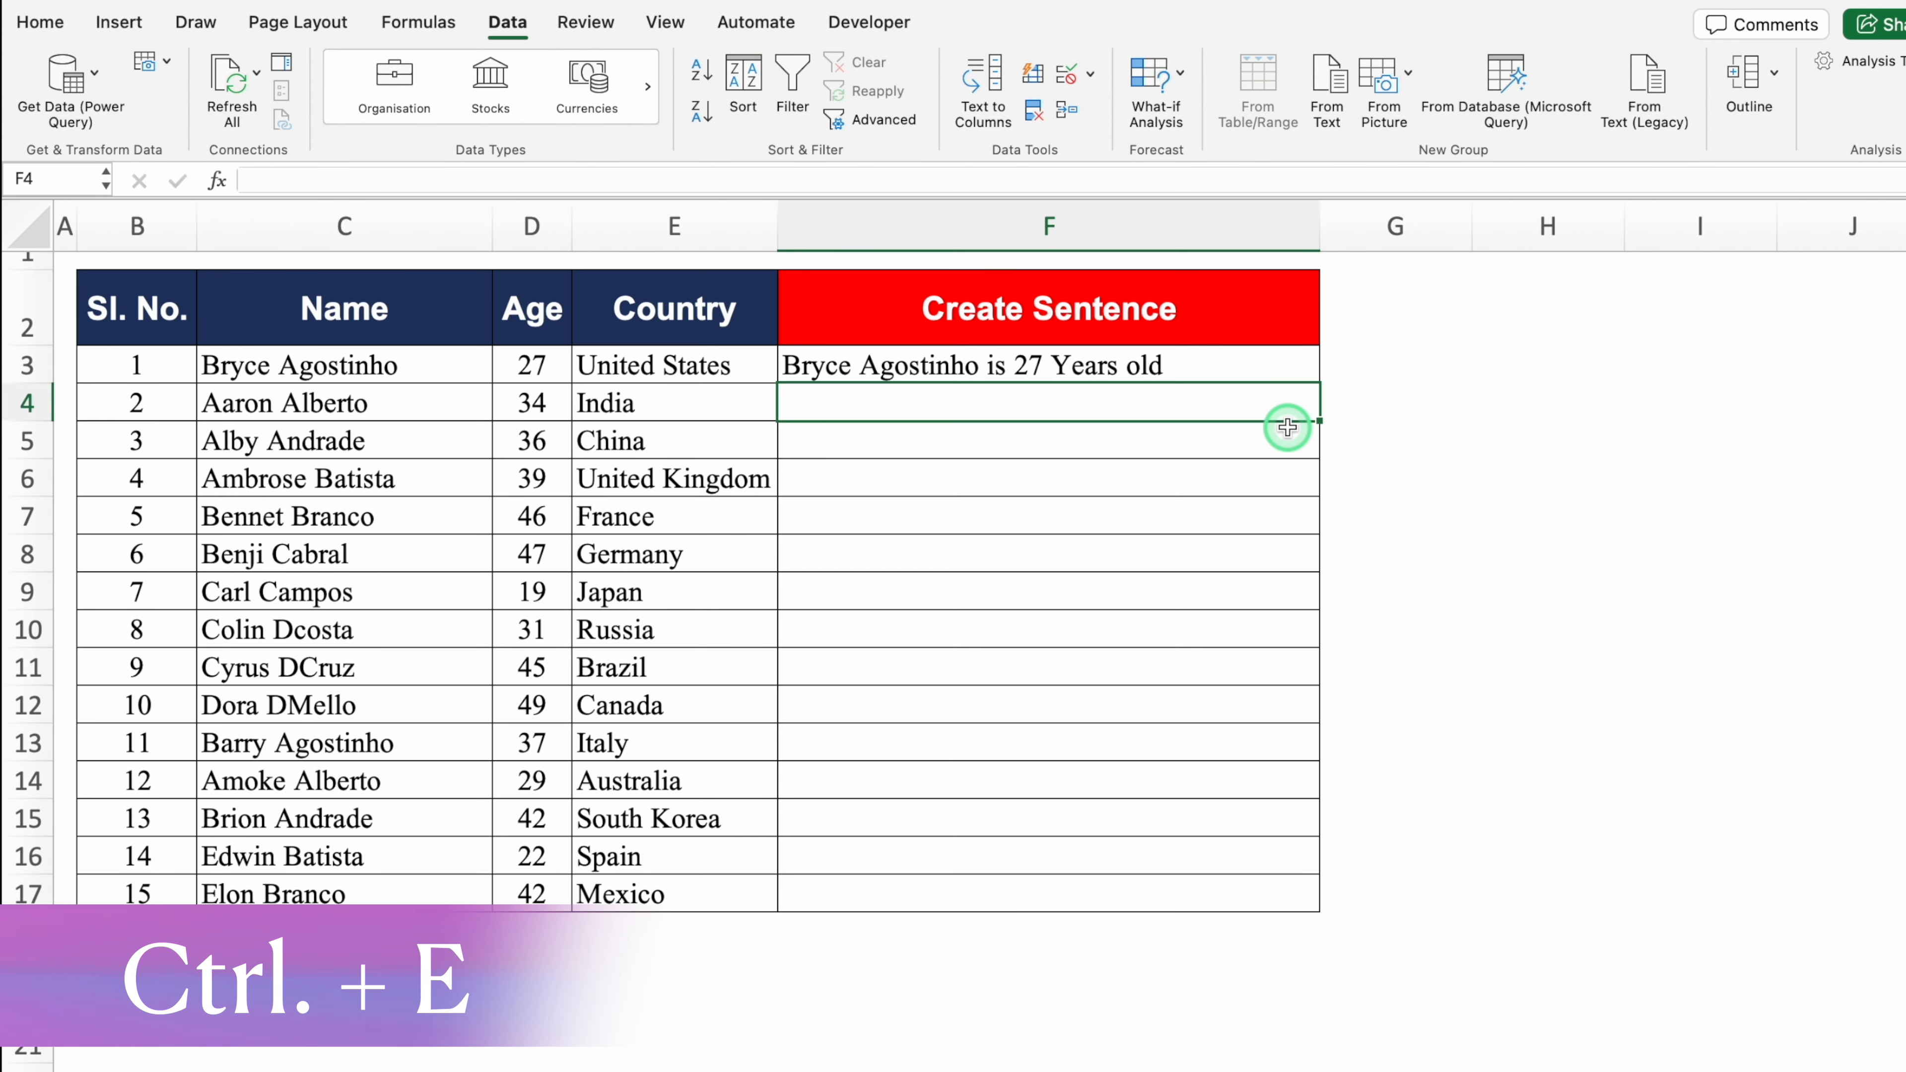
# Step: Flash Fill F4:F17 with matching sentences and select the results
pyautogui.hotkey('ctrl', 'e')
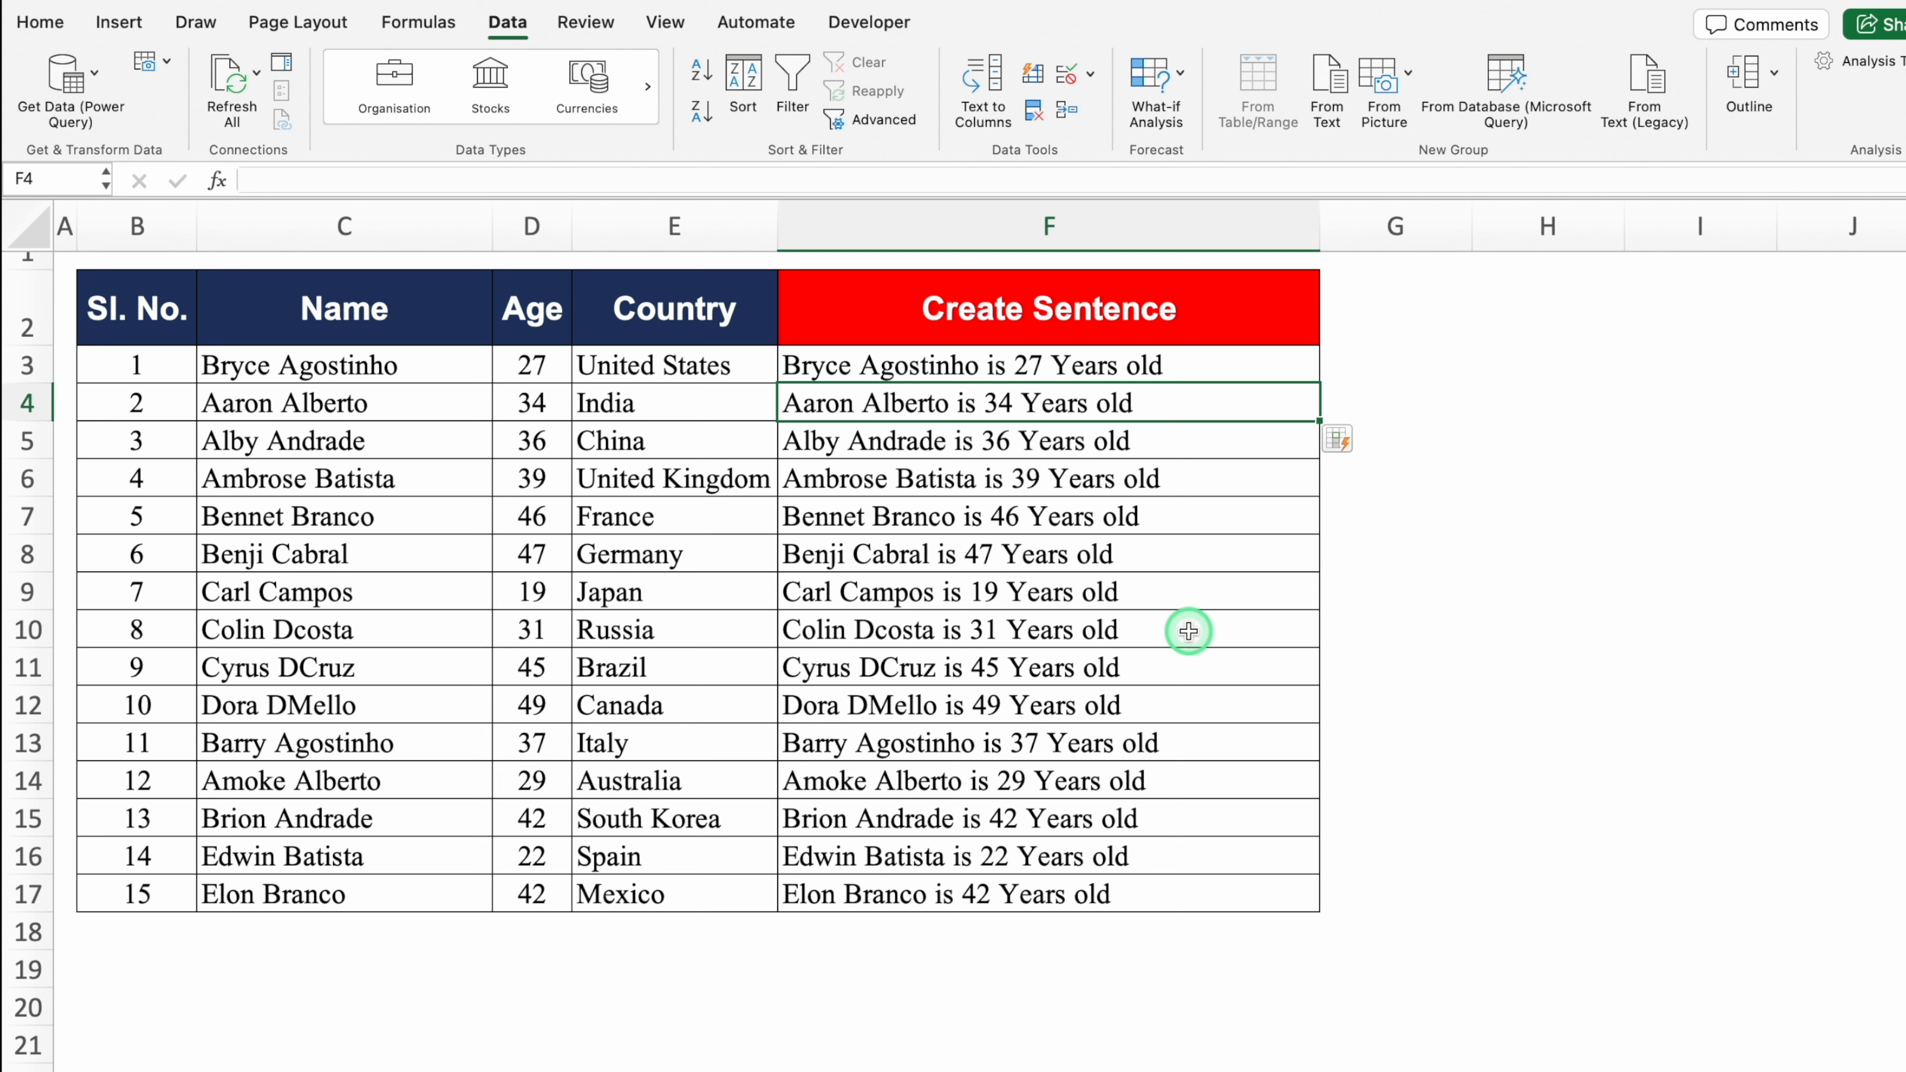
pyautogui.click(1081, 517)
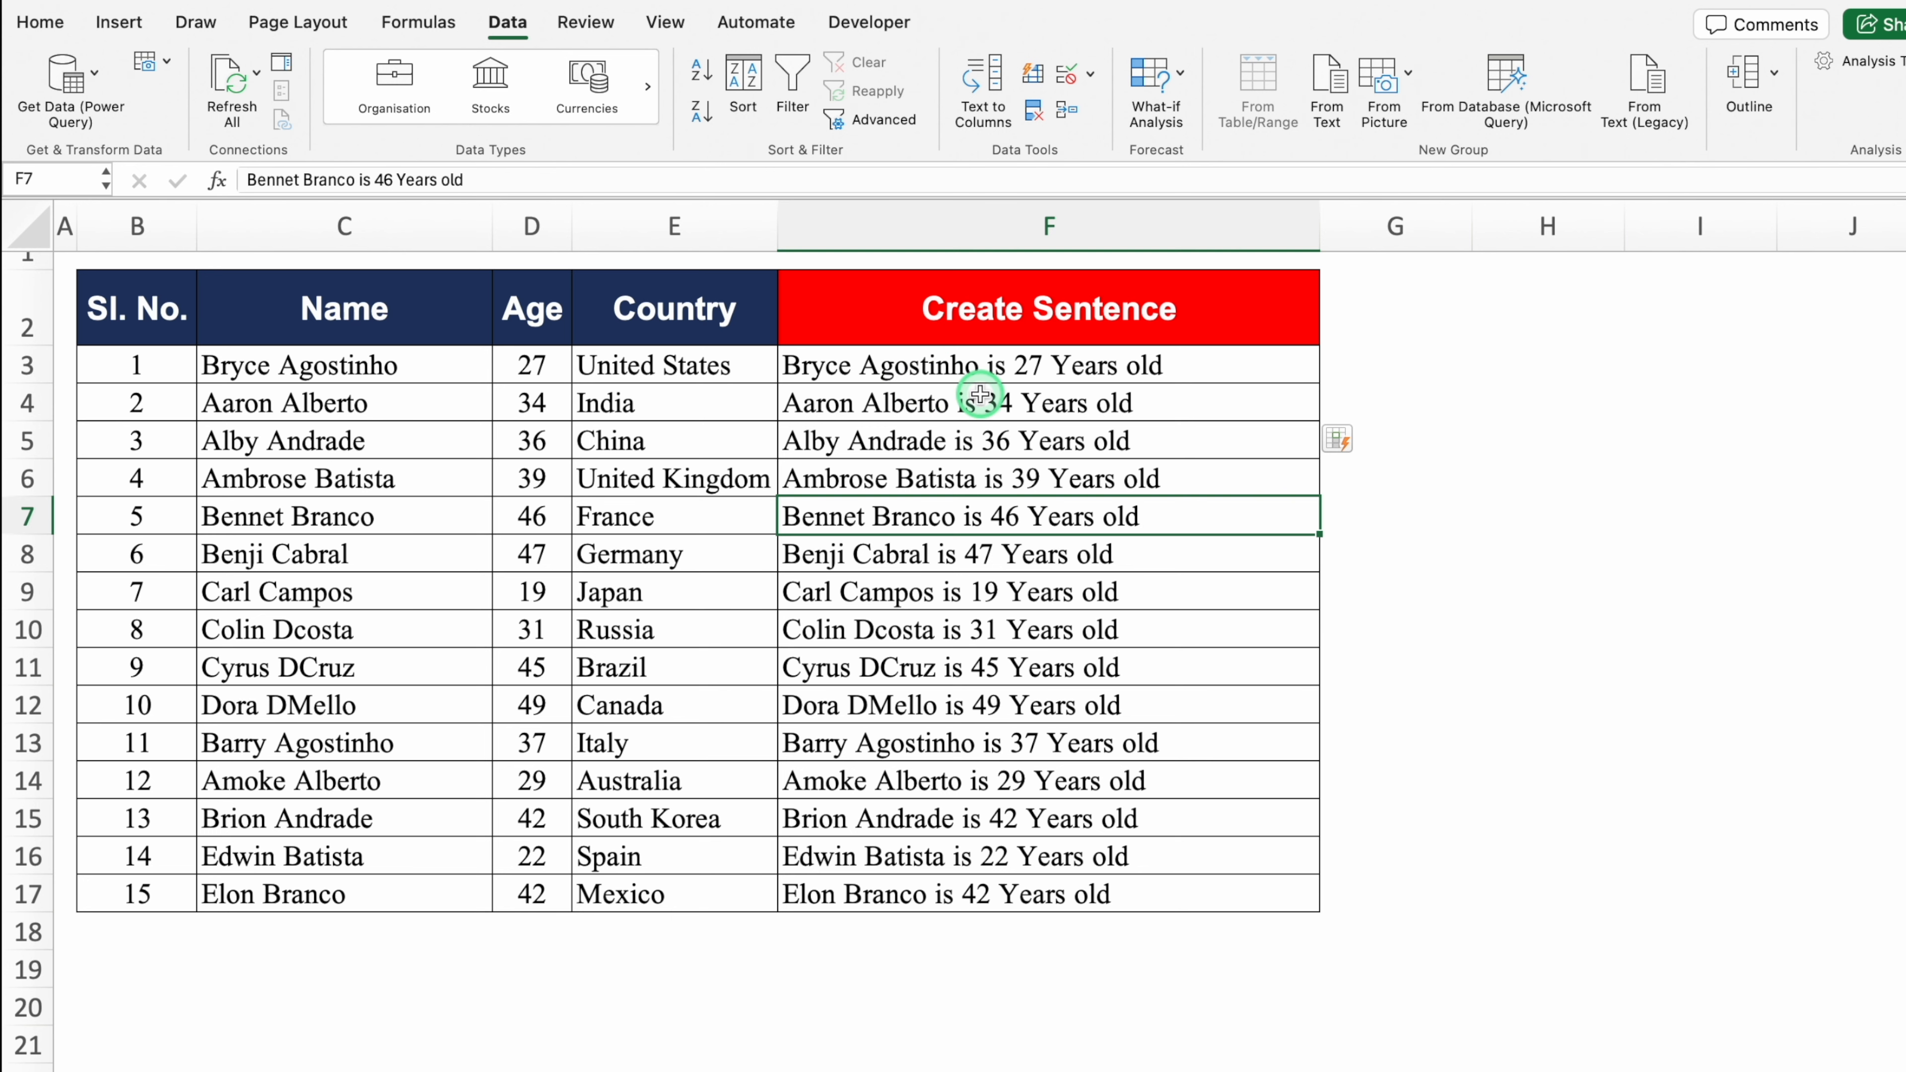
pyautogui.moveTo(979, 393); pyautogui.dragTo(1038, 882)
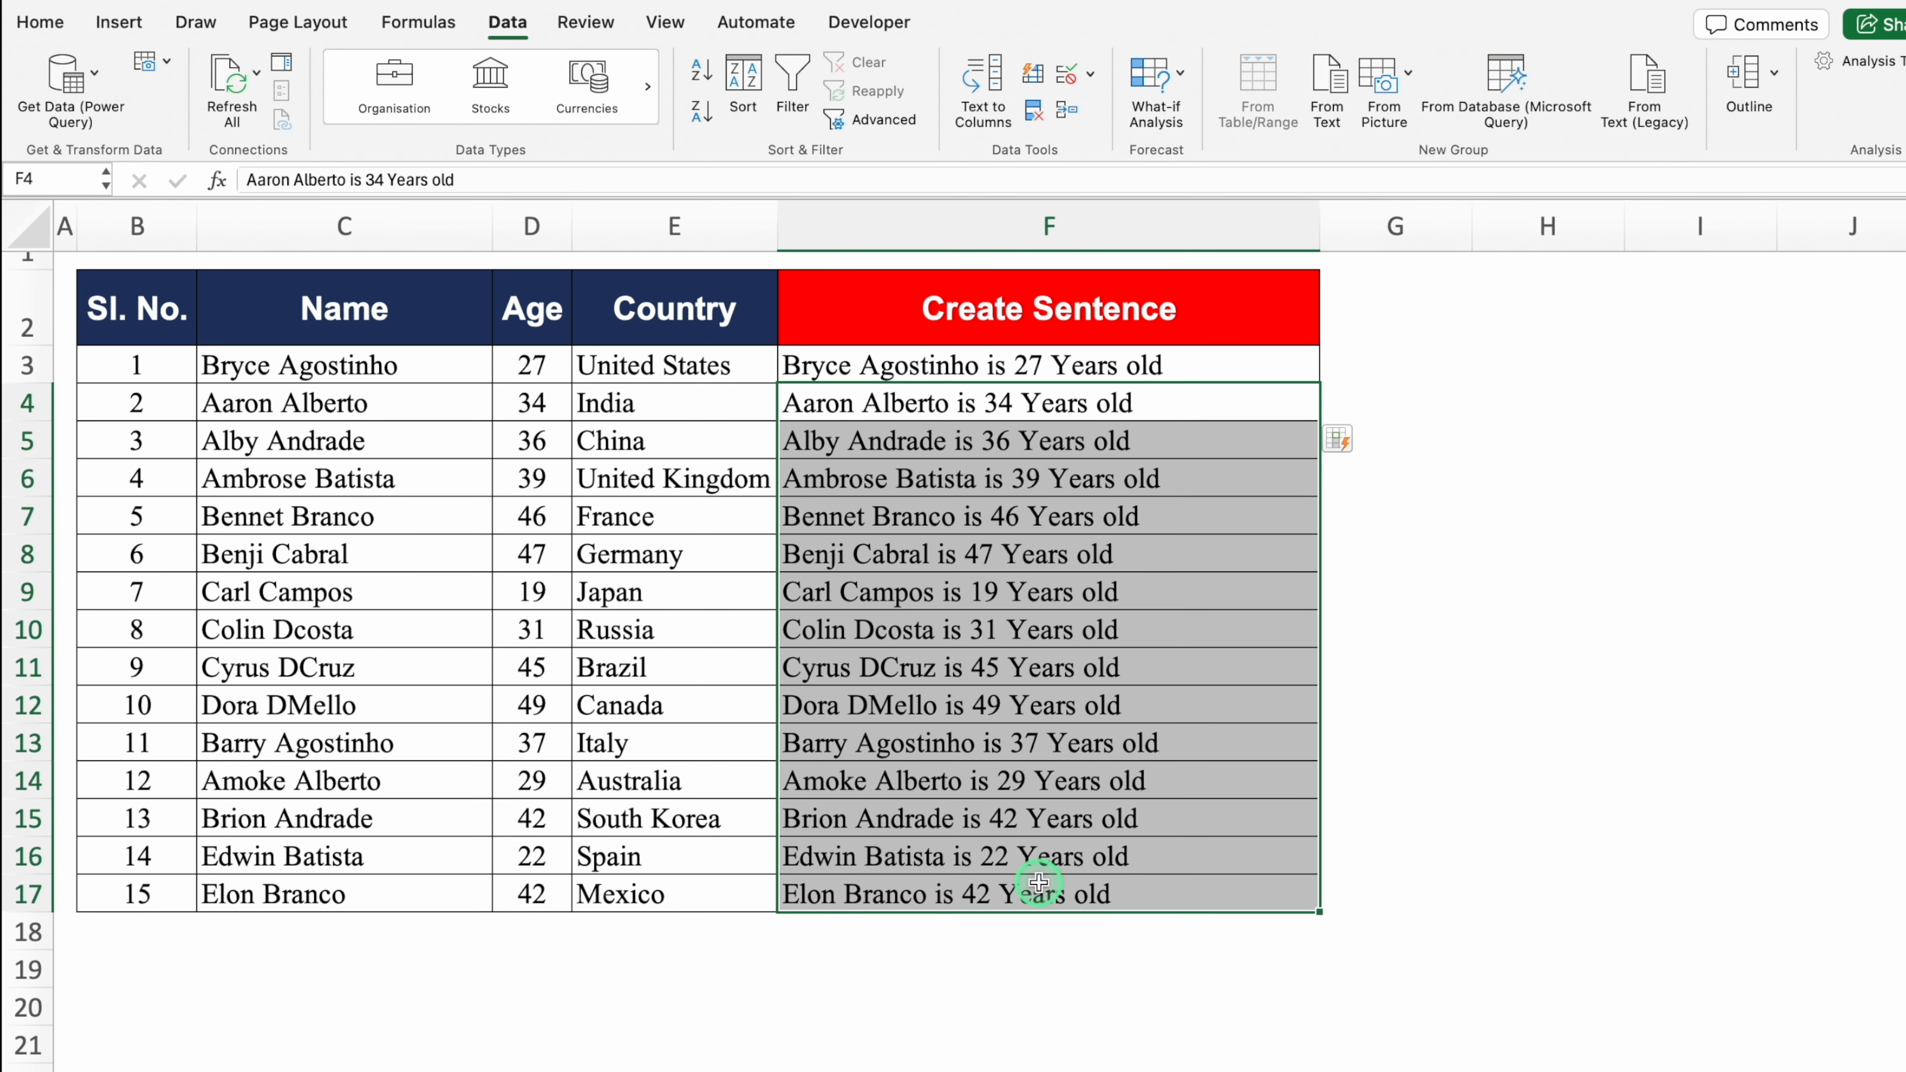
# Step: Clear F4:F17 and append 'from United States' to the example sentence in F3
pyautogui.press('Delete')
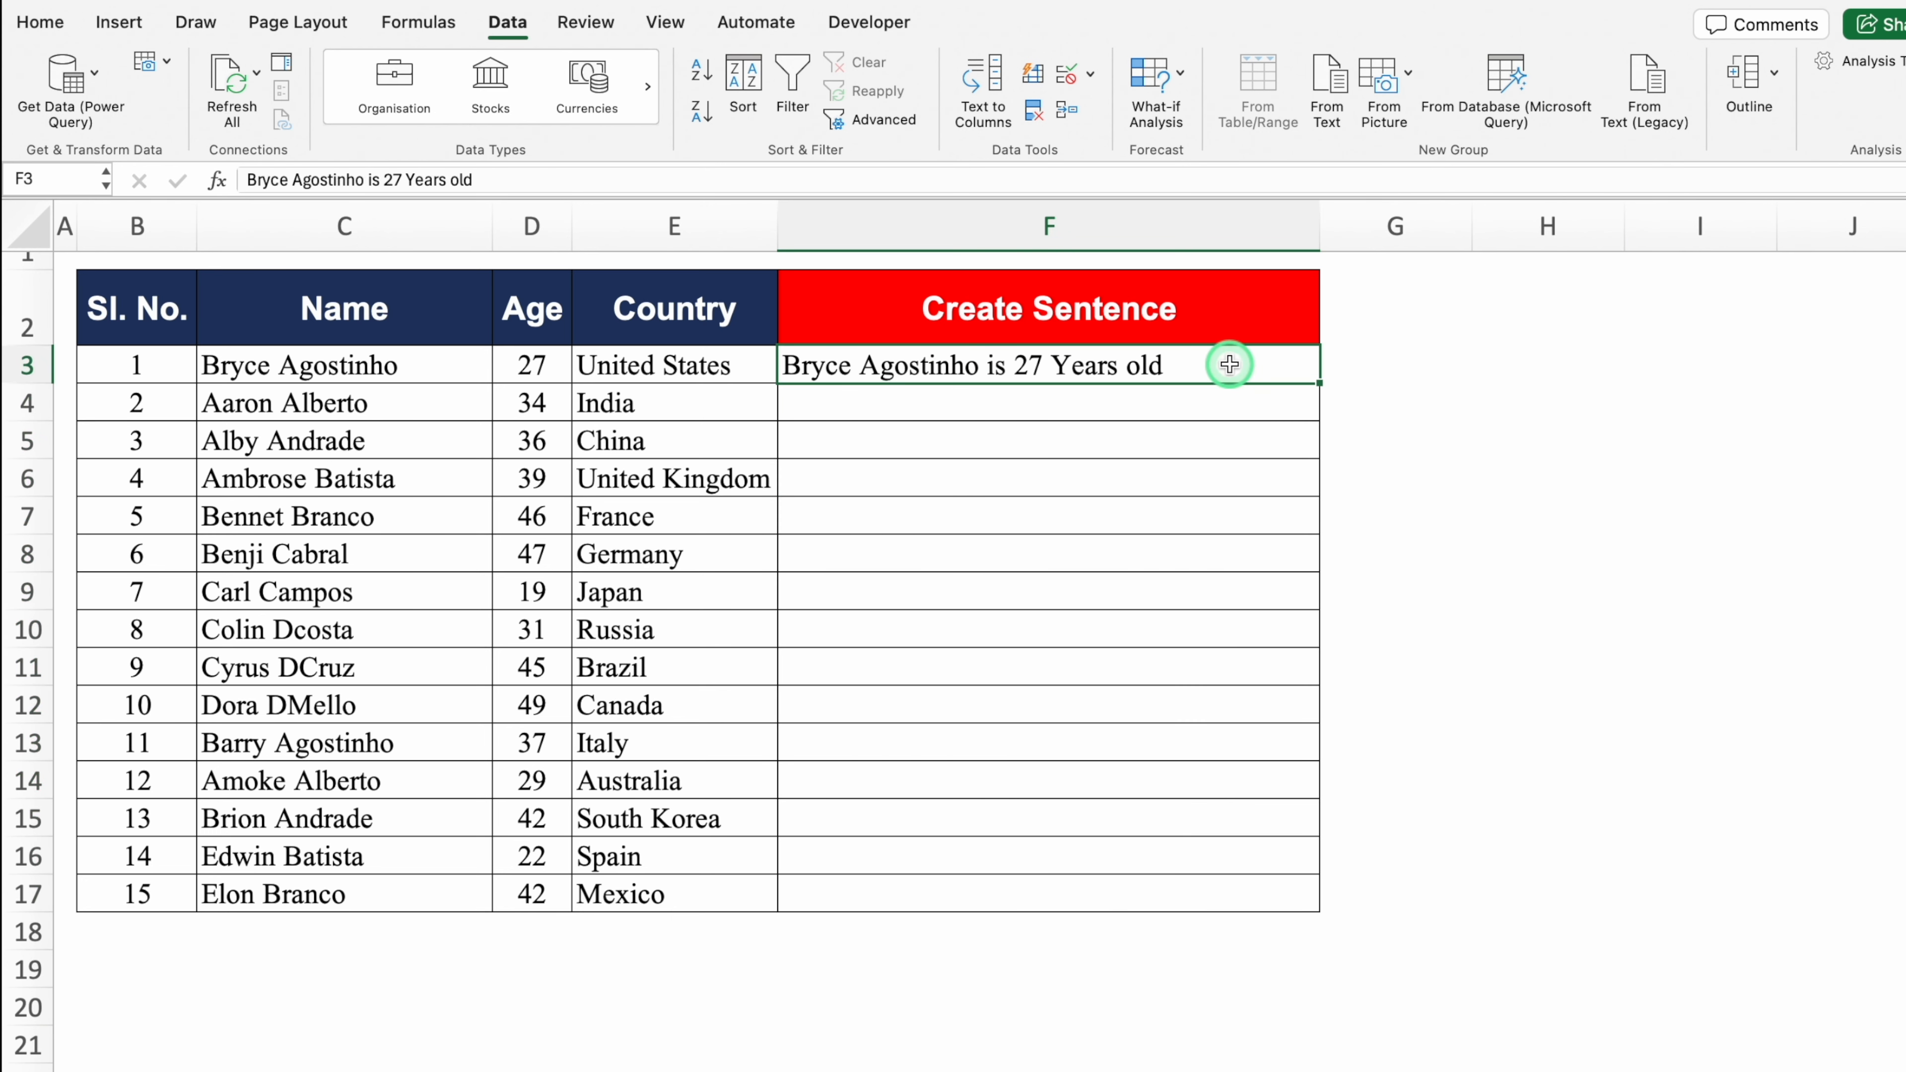
pyautogui.doubleClick(1229, 364)
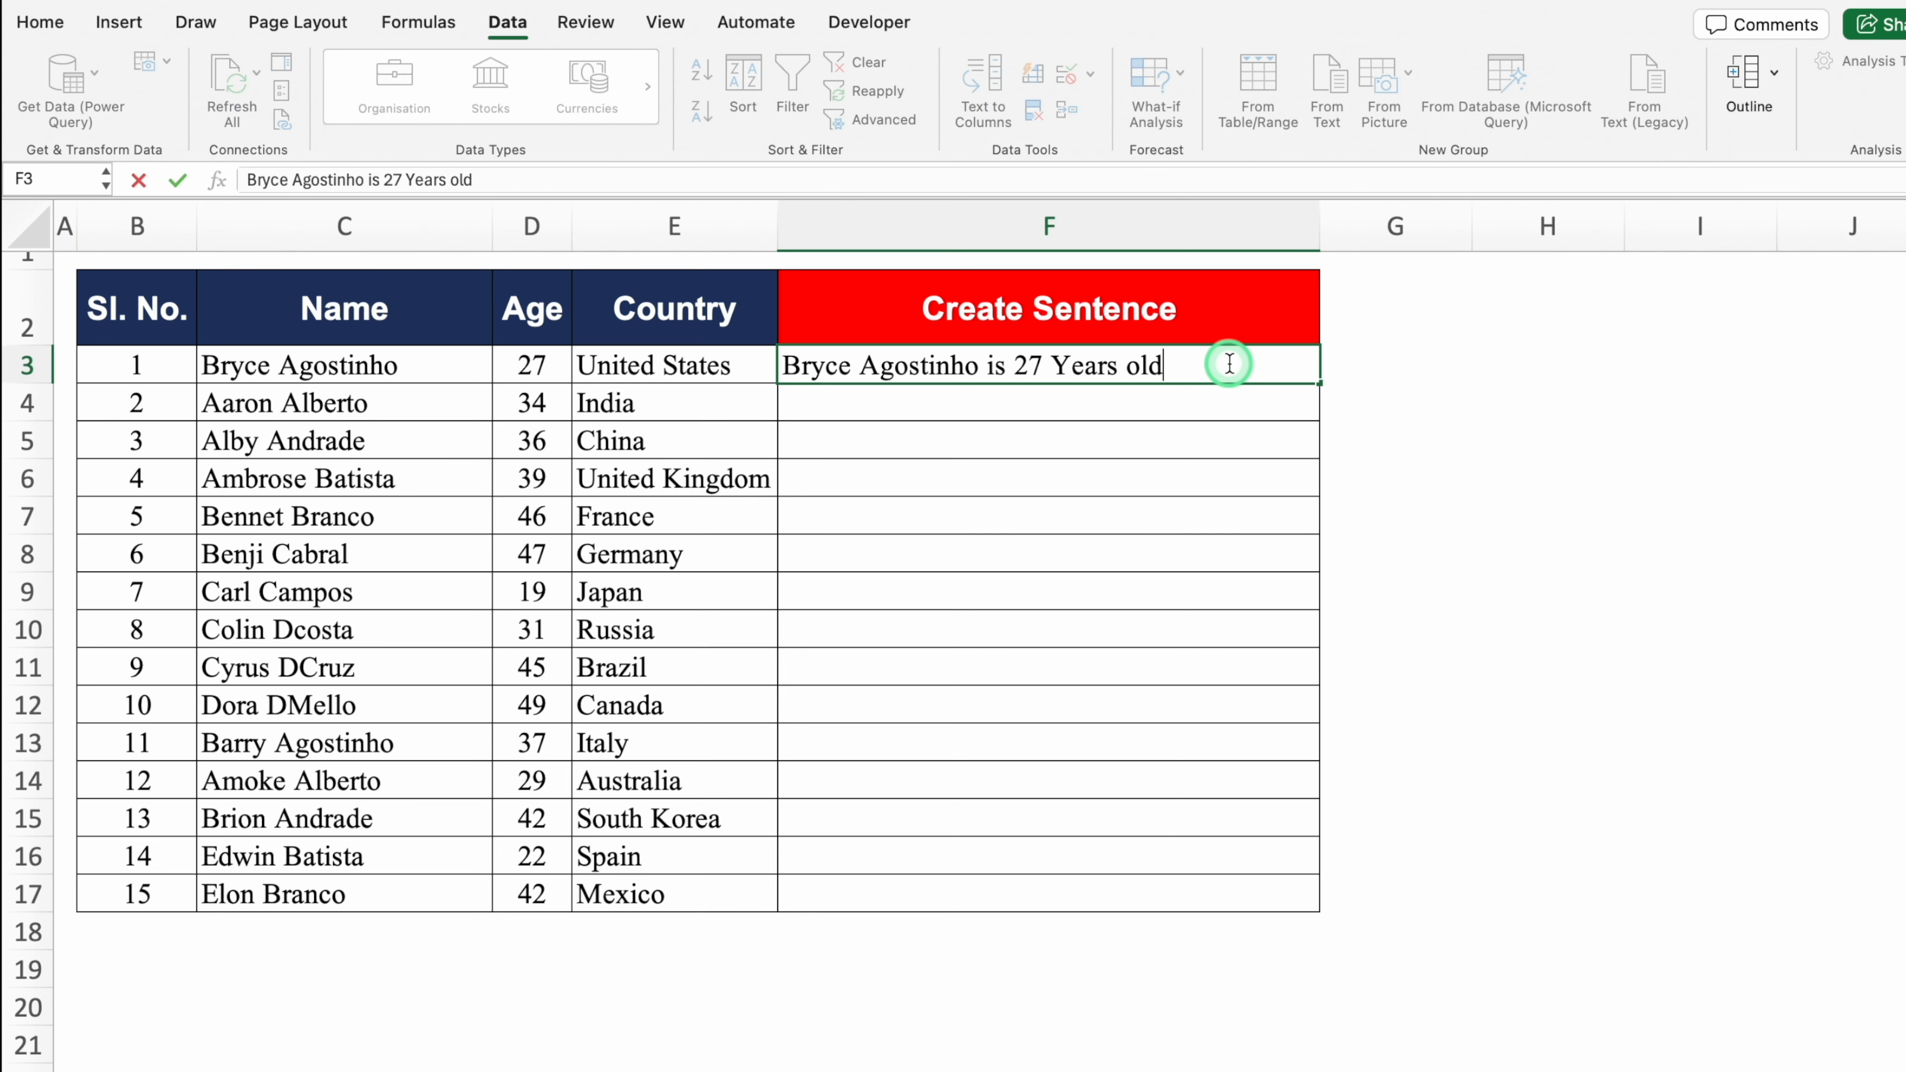
pyautogui.write('from')
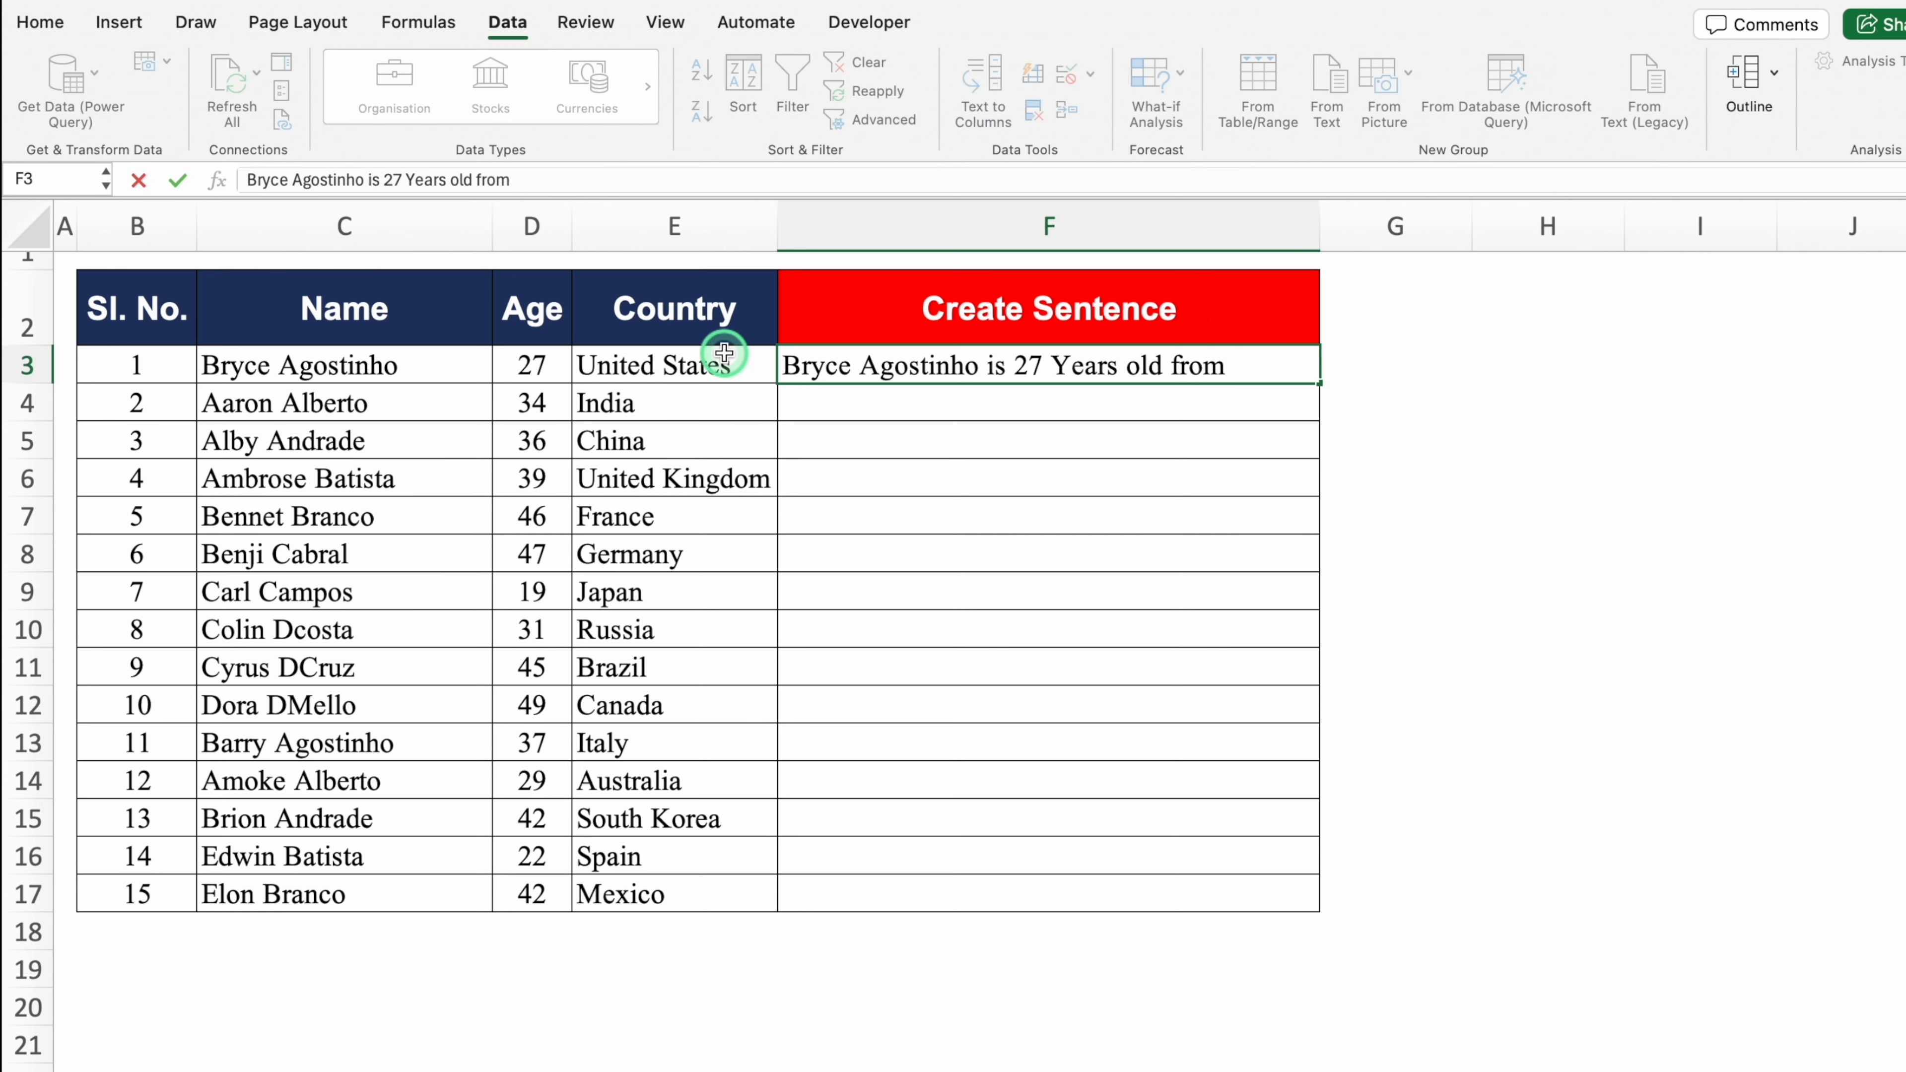
pyautogui.write(' United States')
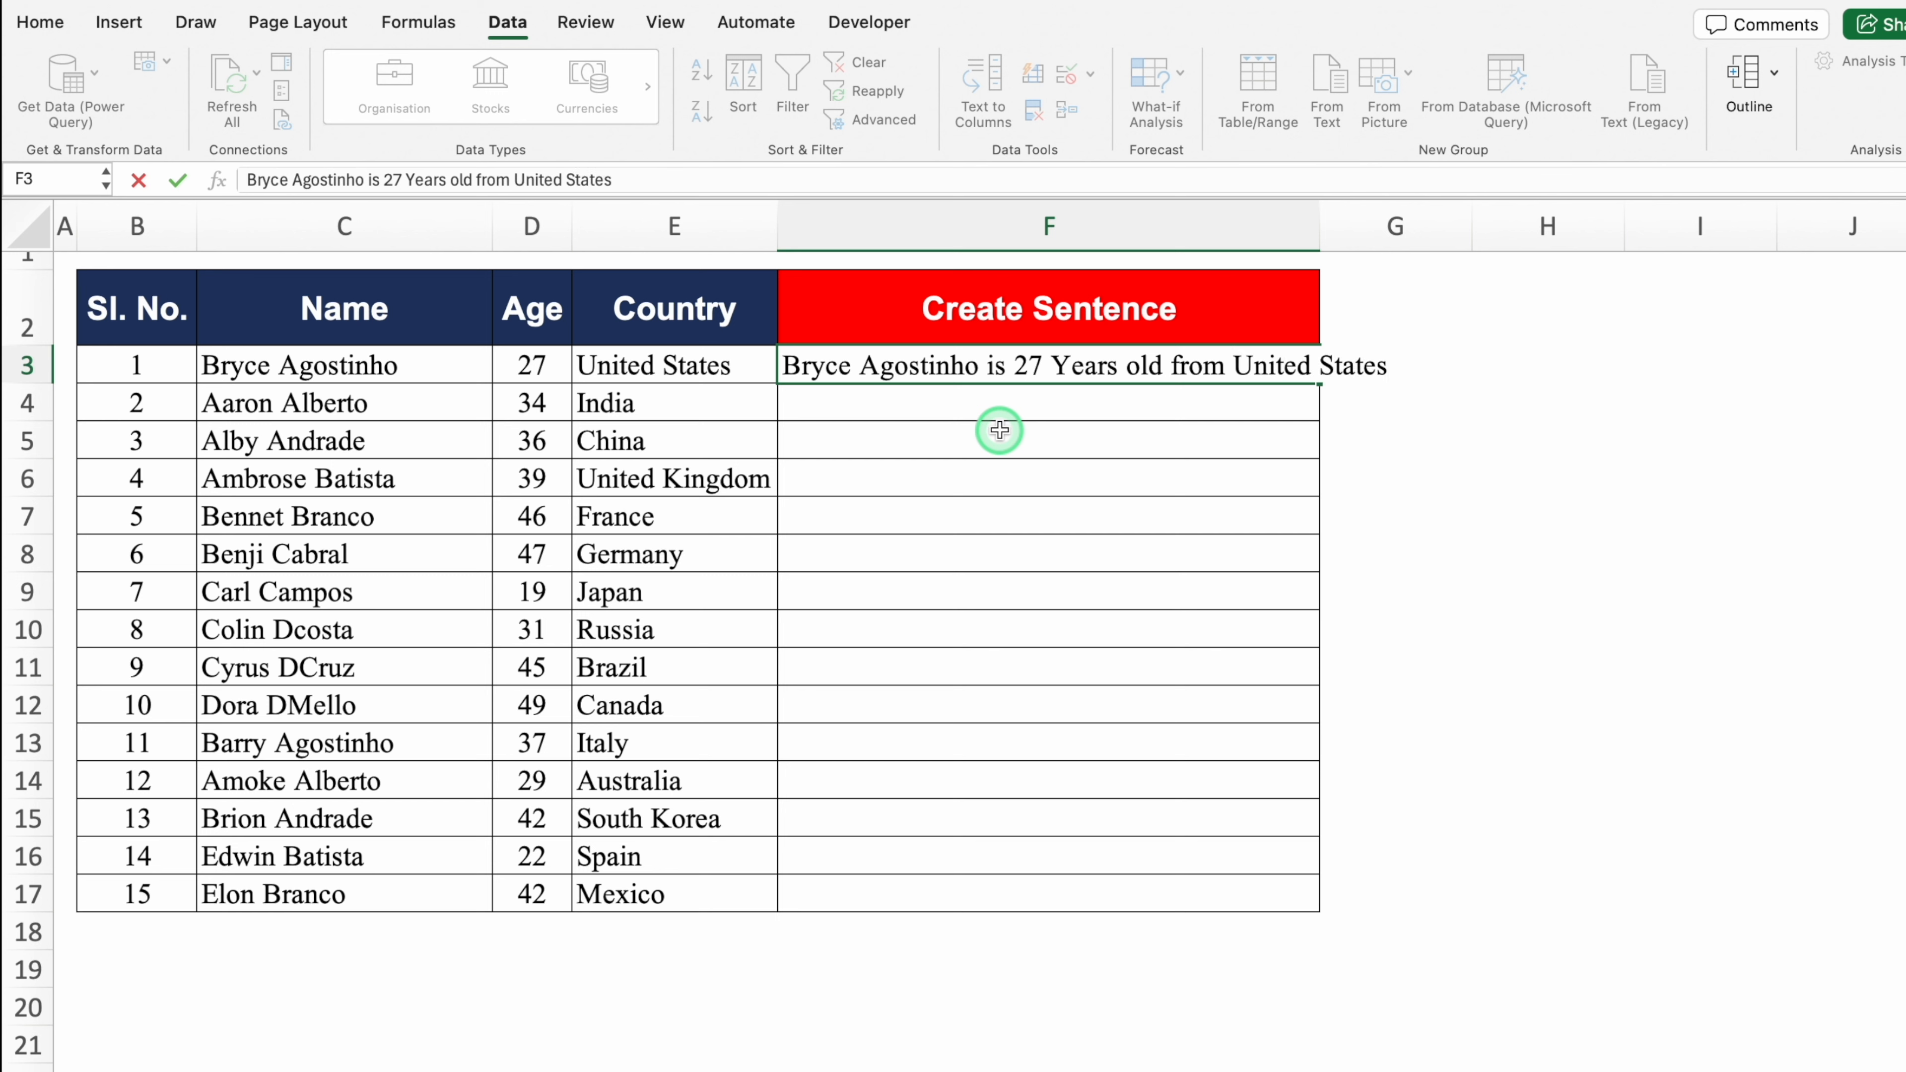
pyautogui.press('Return')
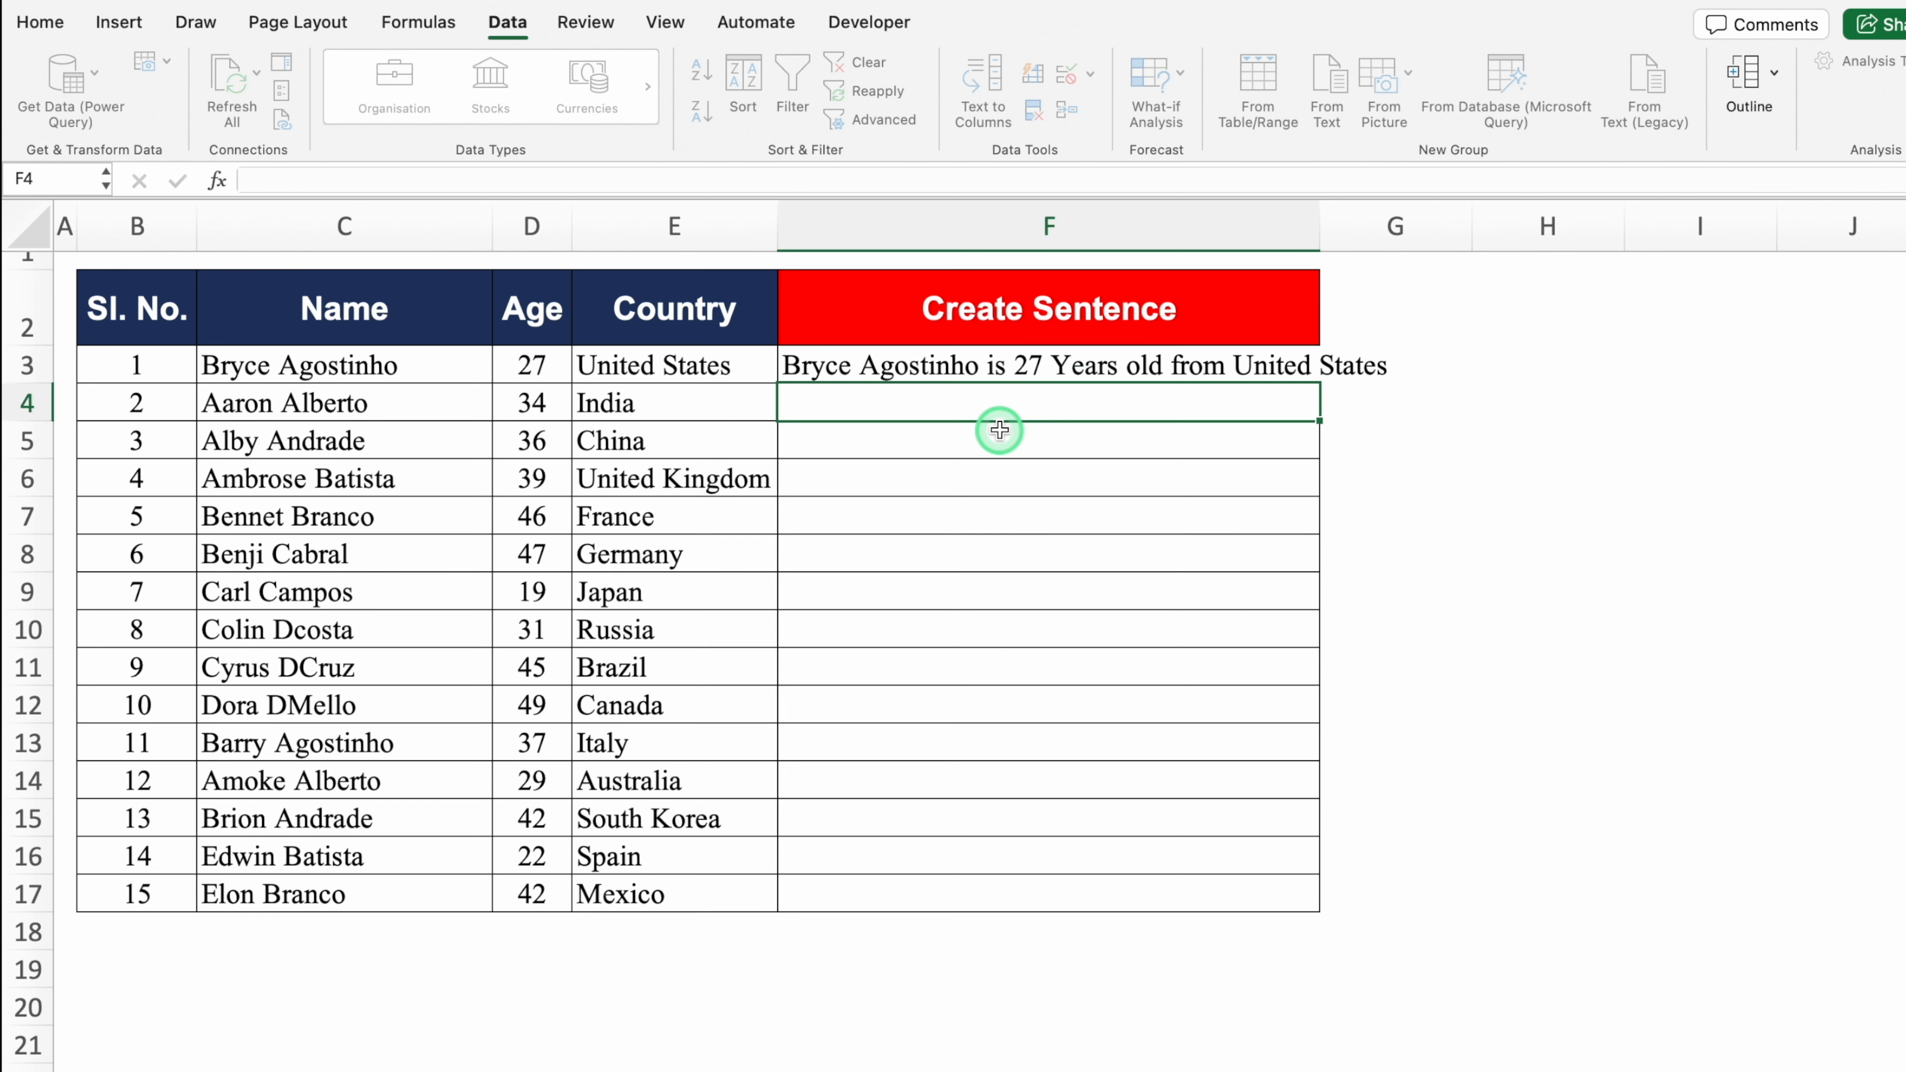
# Step: Widen column F and Flash Fill F4:F17 with the country-extended sentences
pyautogui.moveTo(1316, 227); pyautogui.dragTo(1483, 227)
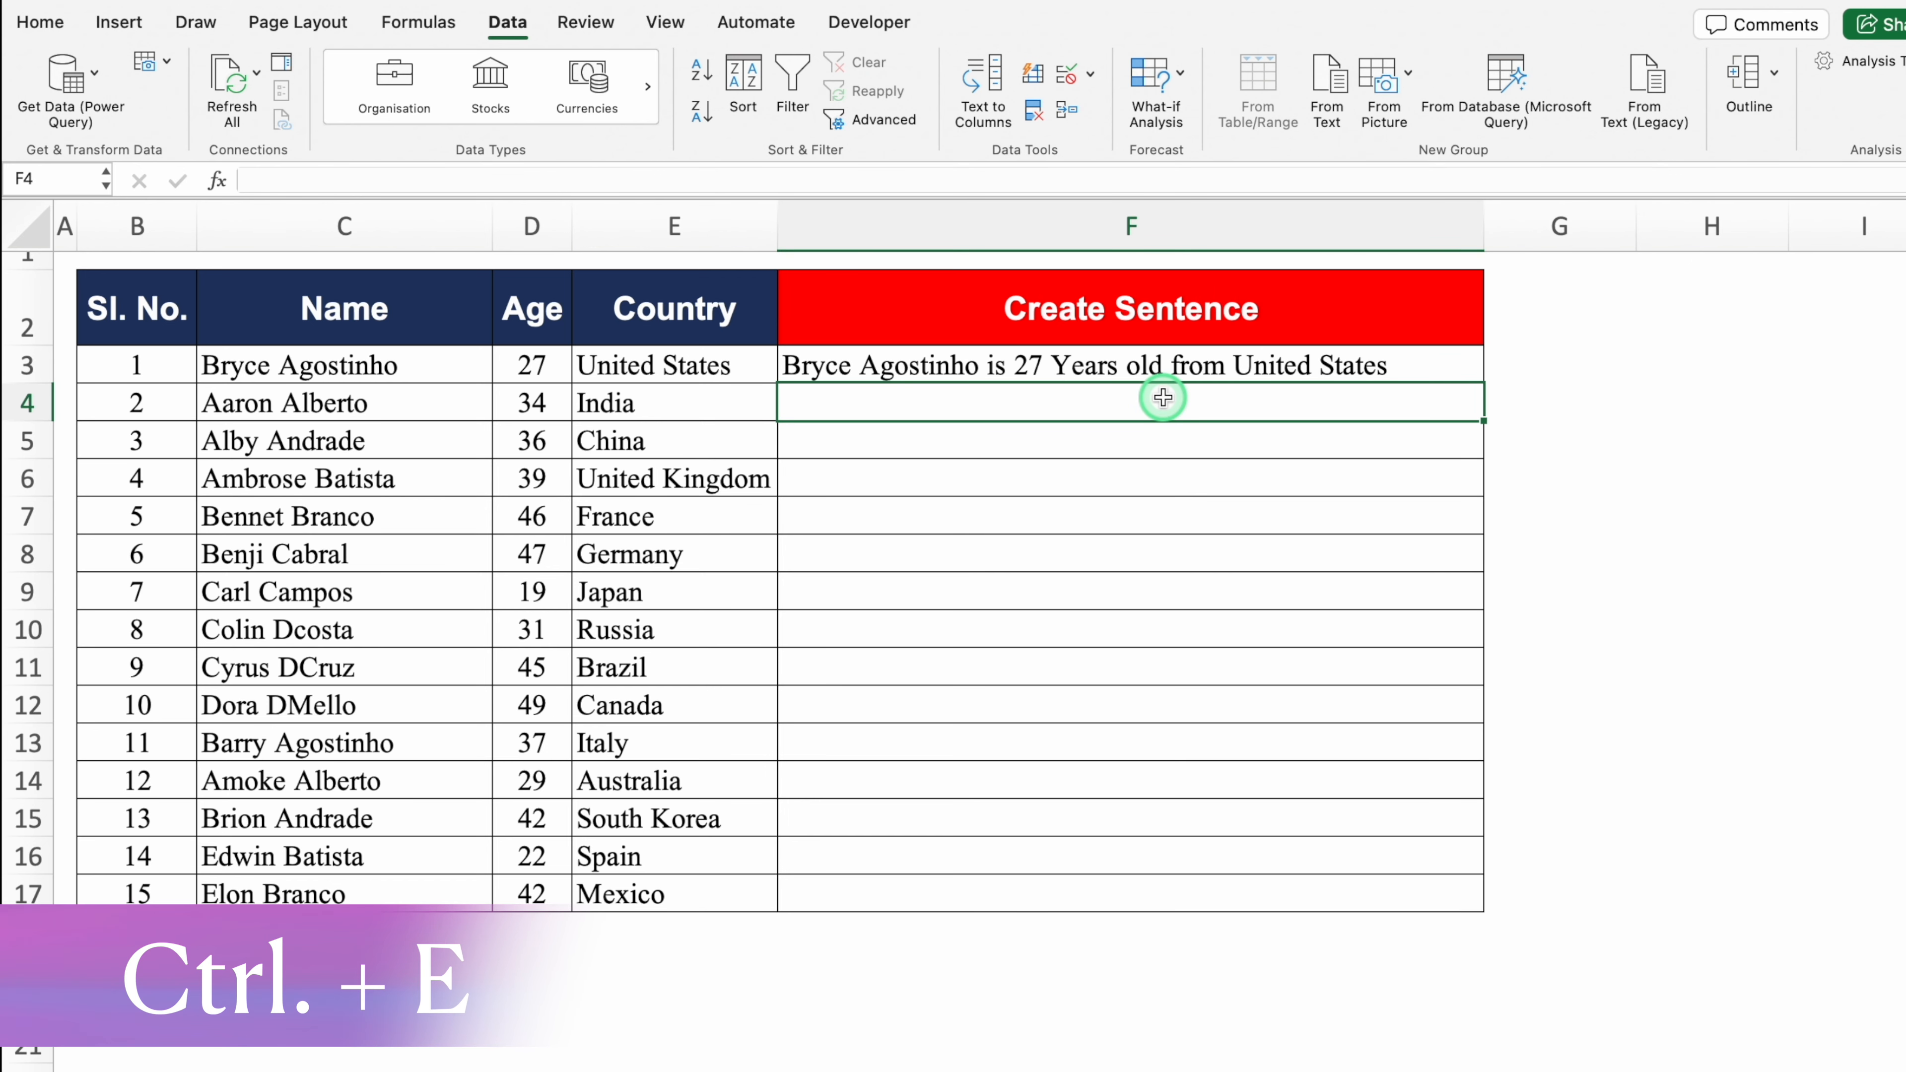
pyautogui.hotkey('ctrl', 'e')
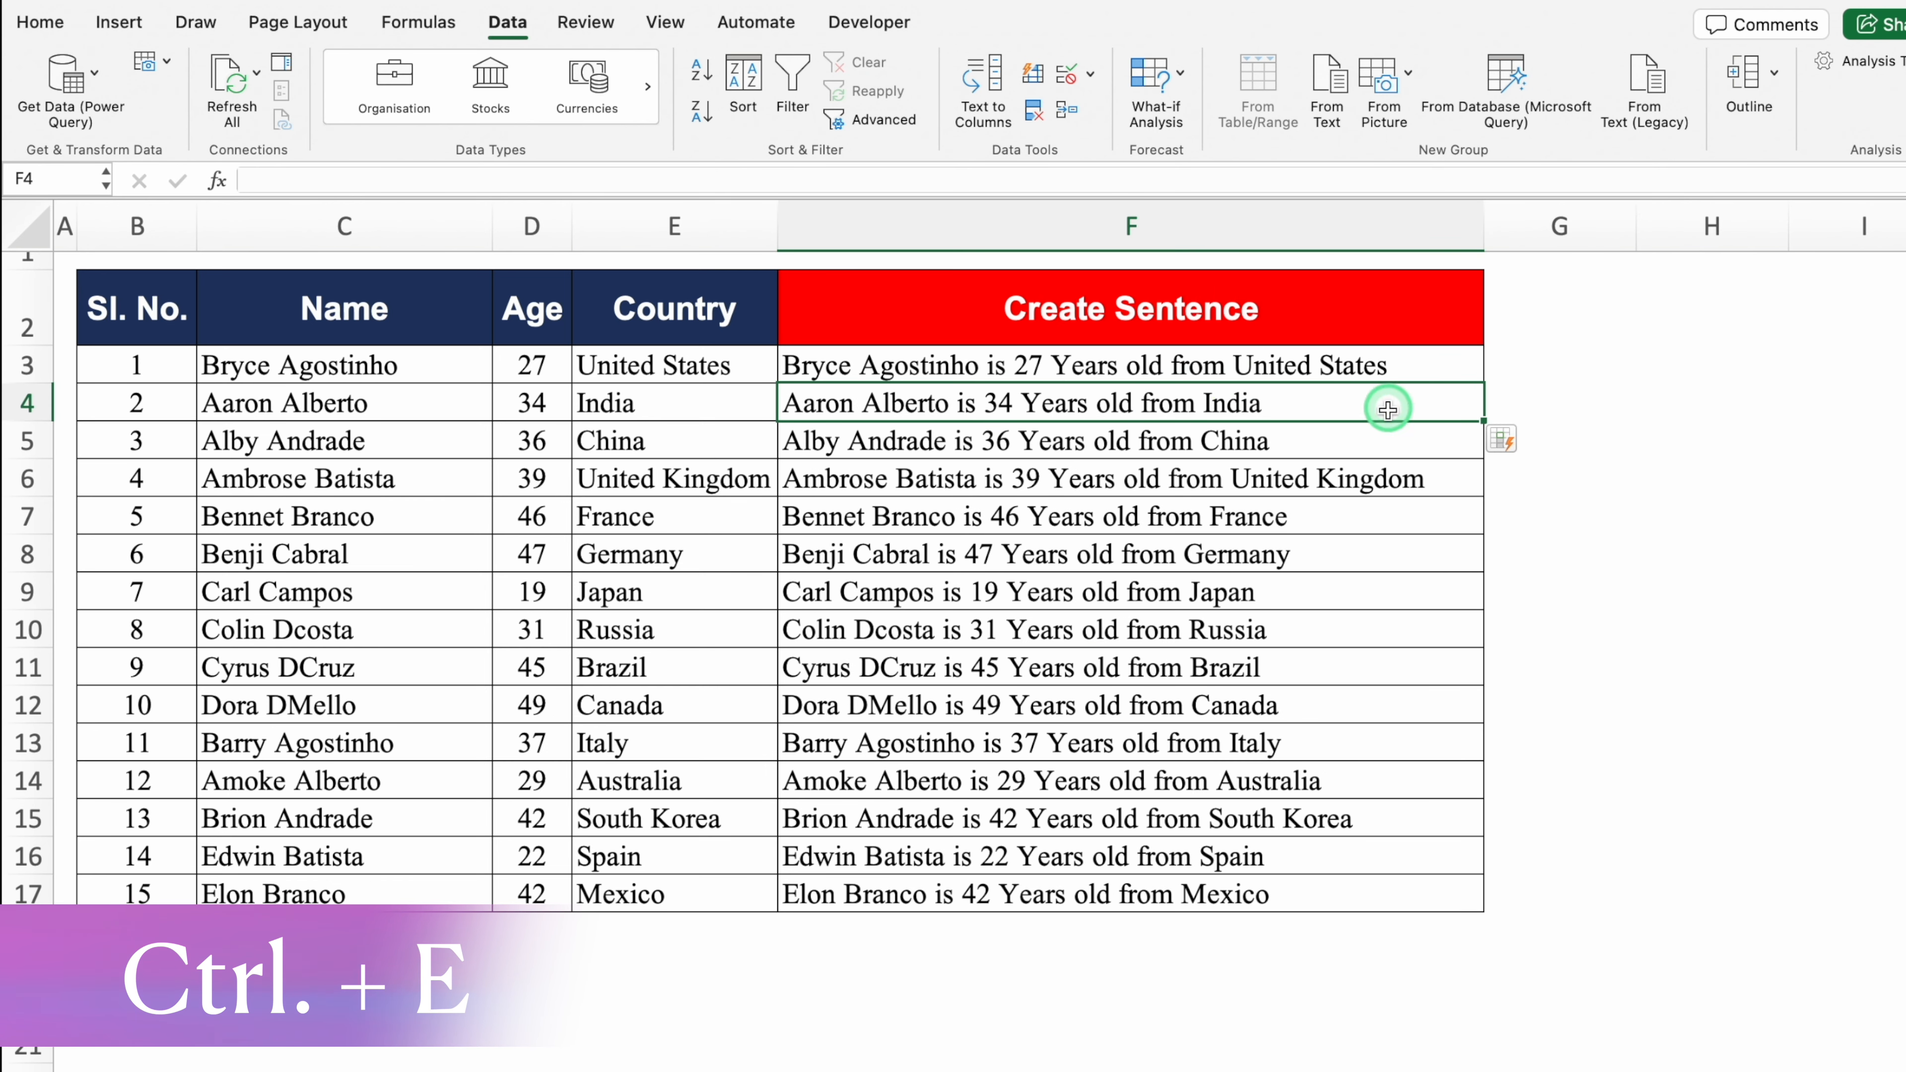
pyautogui.click(1384, 439)
pyautogui.click(1395, 494)
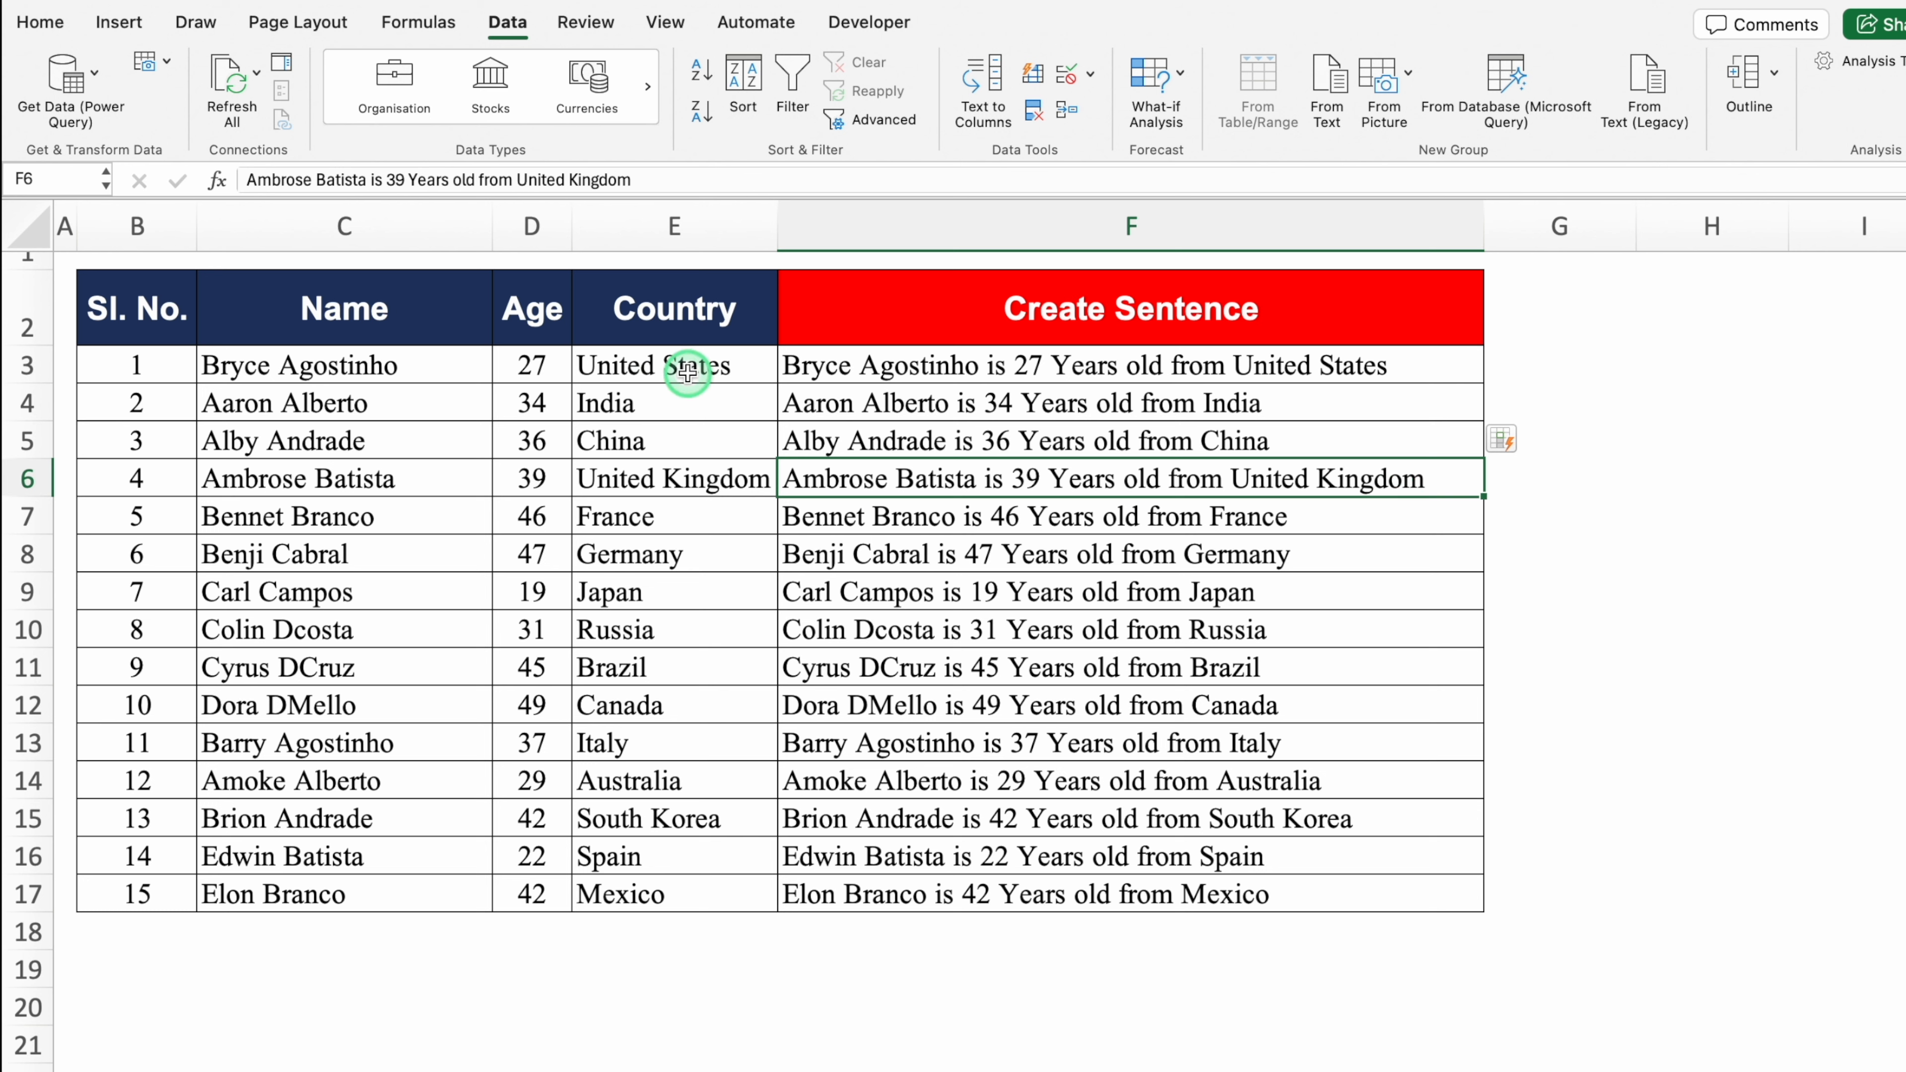
pyautogui.click(912, 373)
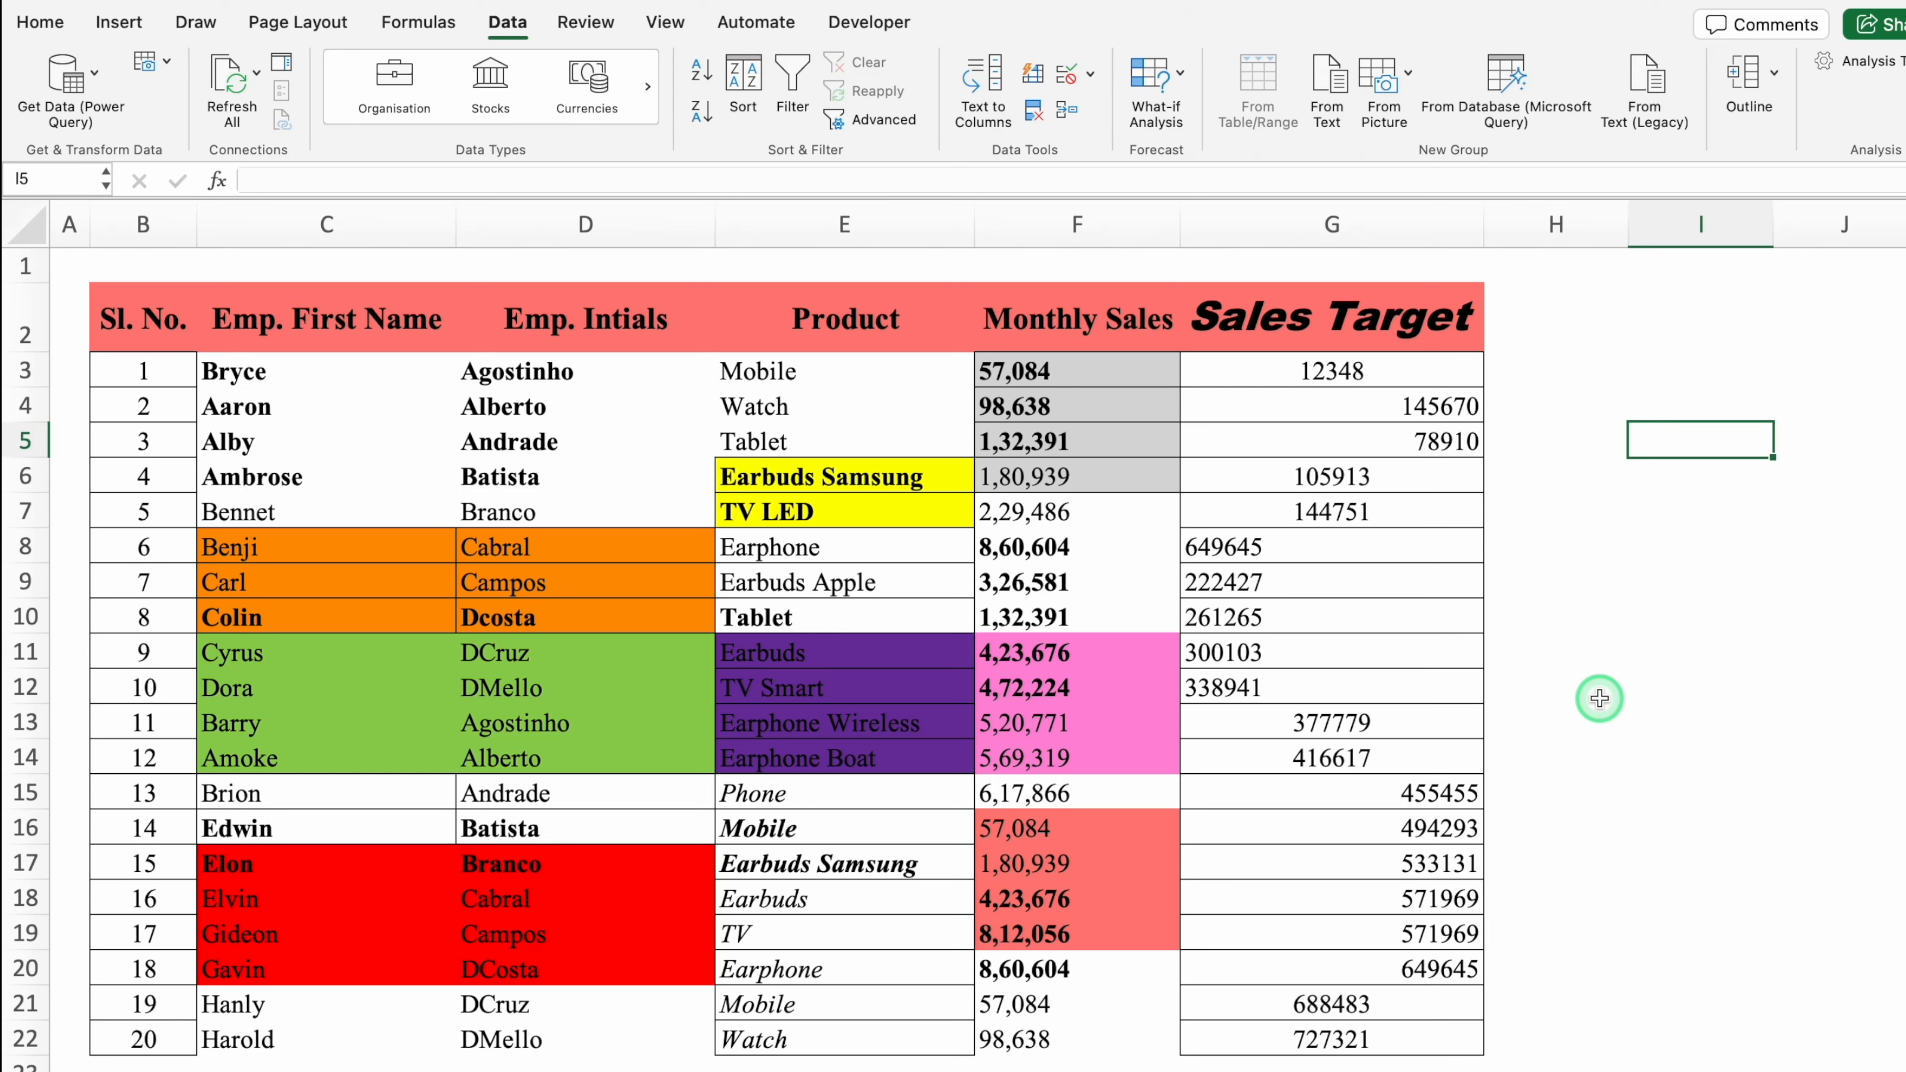
# Step: Clear all formatting from the sales table and give every cell All Borders
pyautogui.click(480, 440)
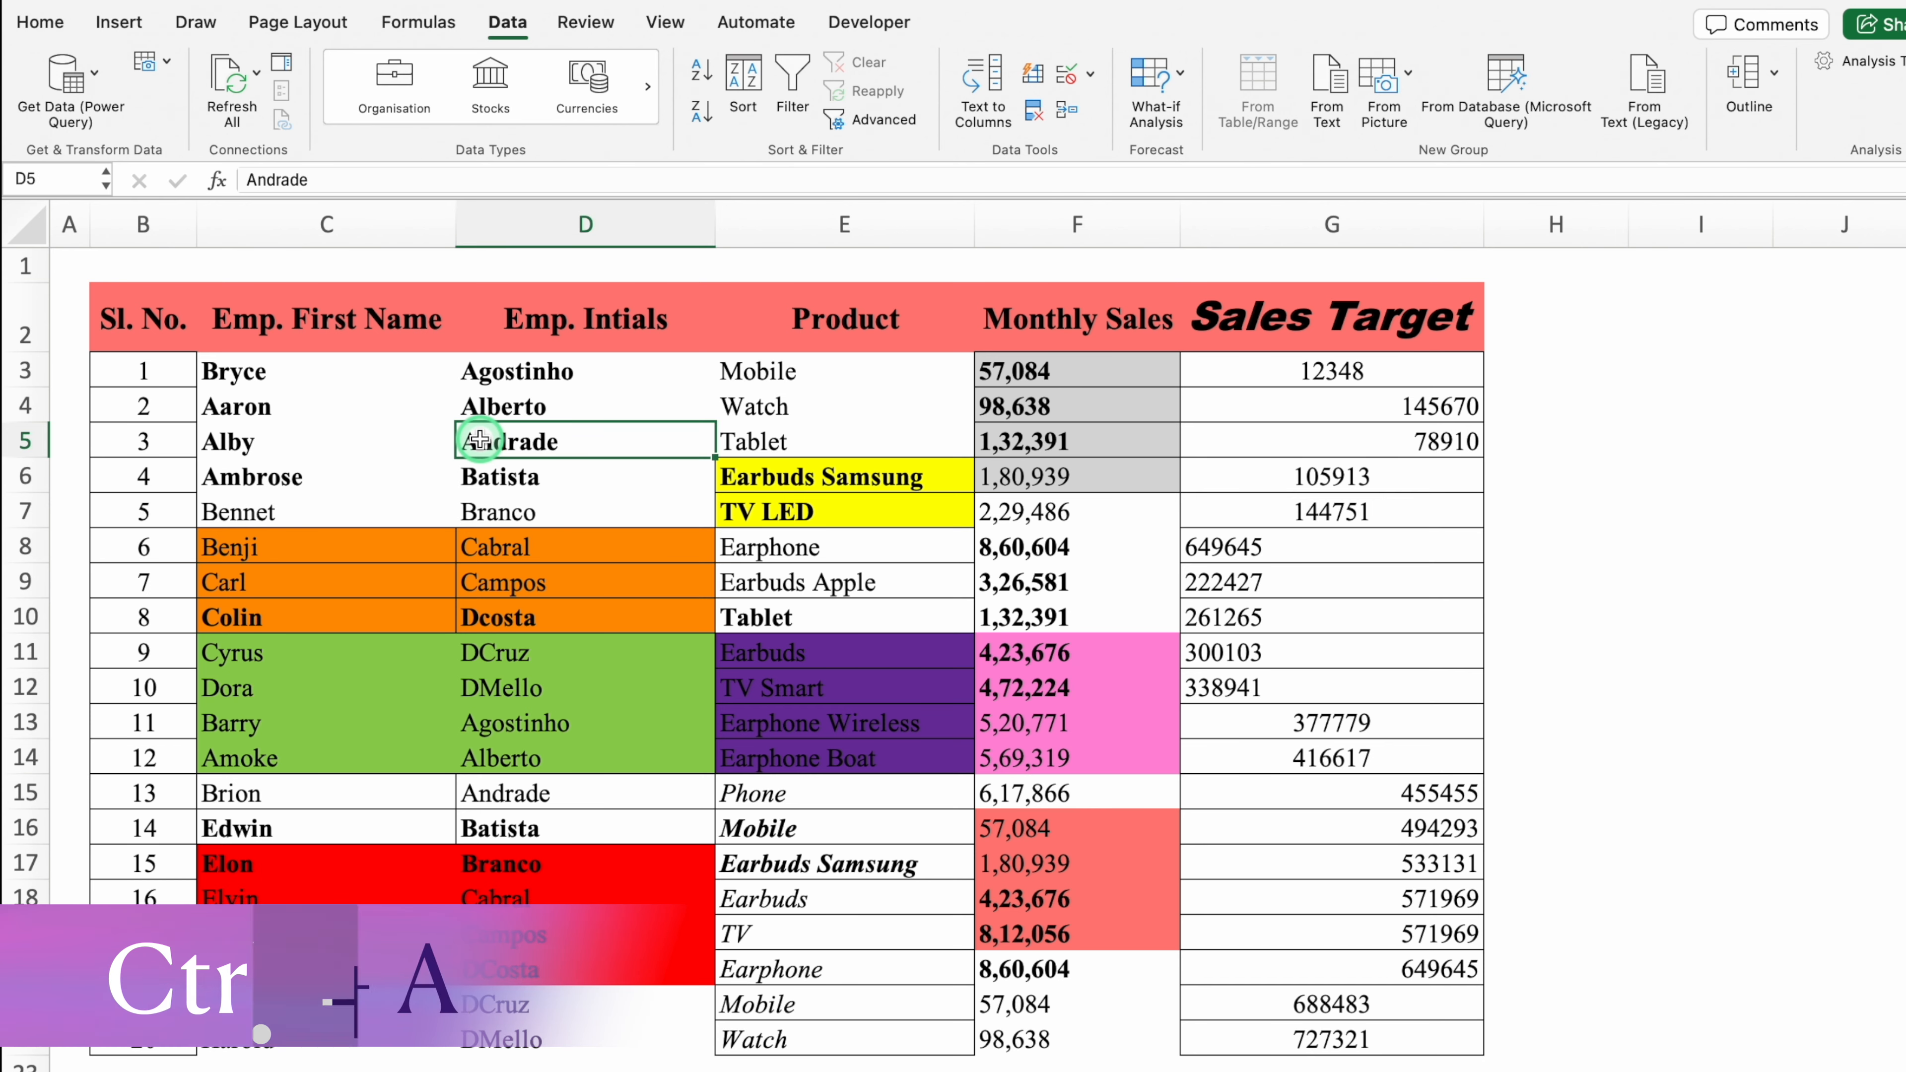
pyautogui.hotkey('ctrl', 'a')
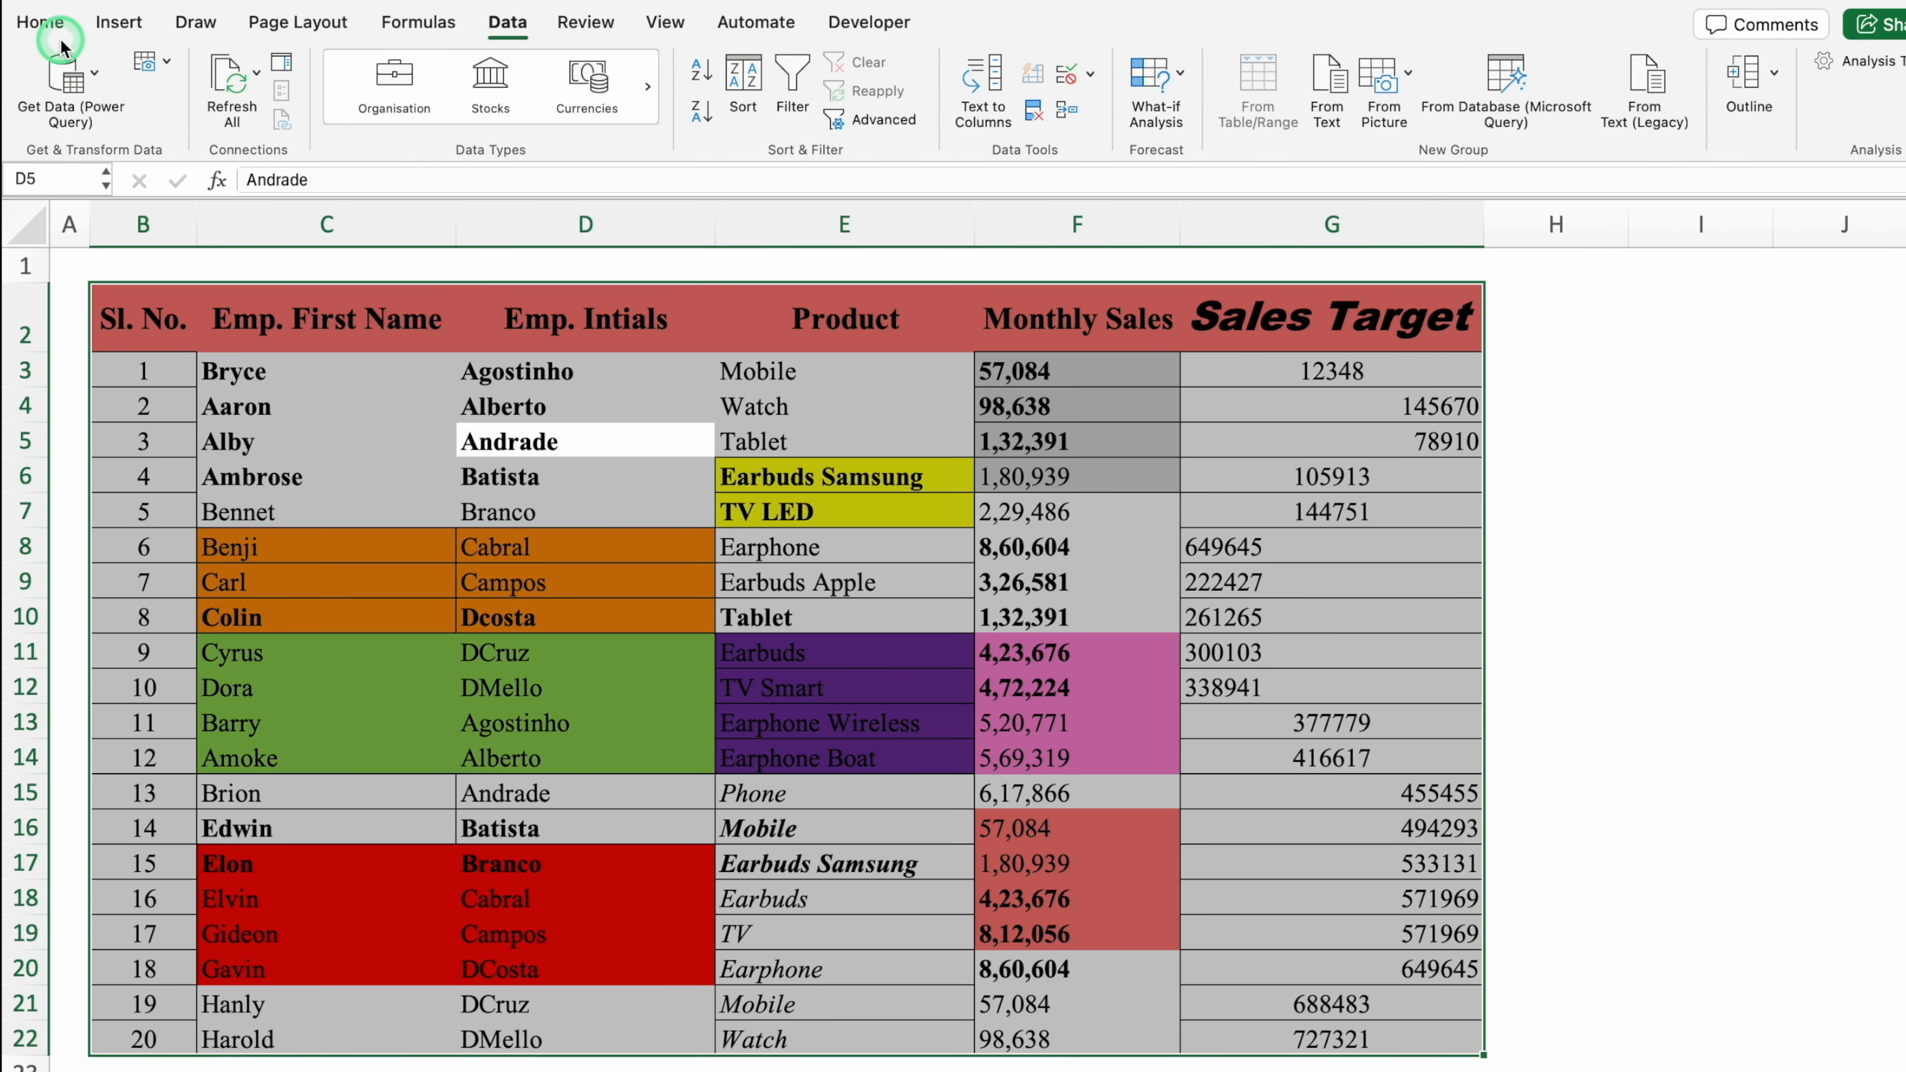
pyautogui.click(47, 24)
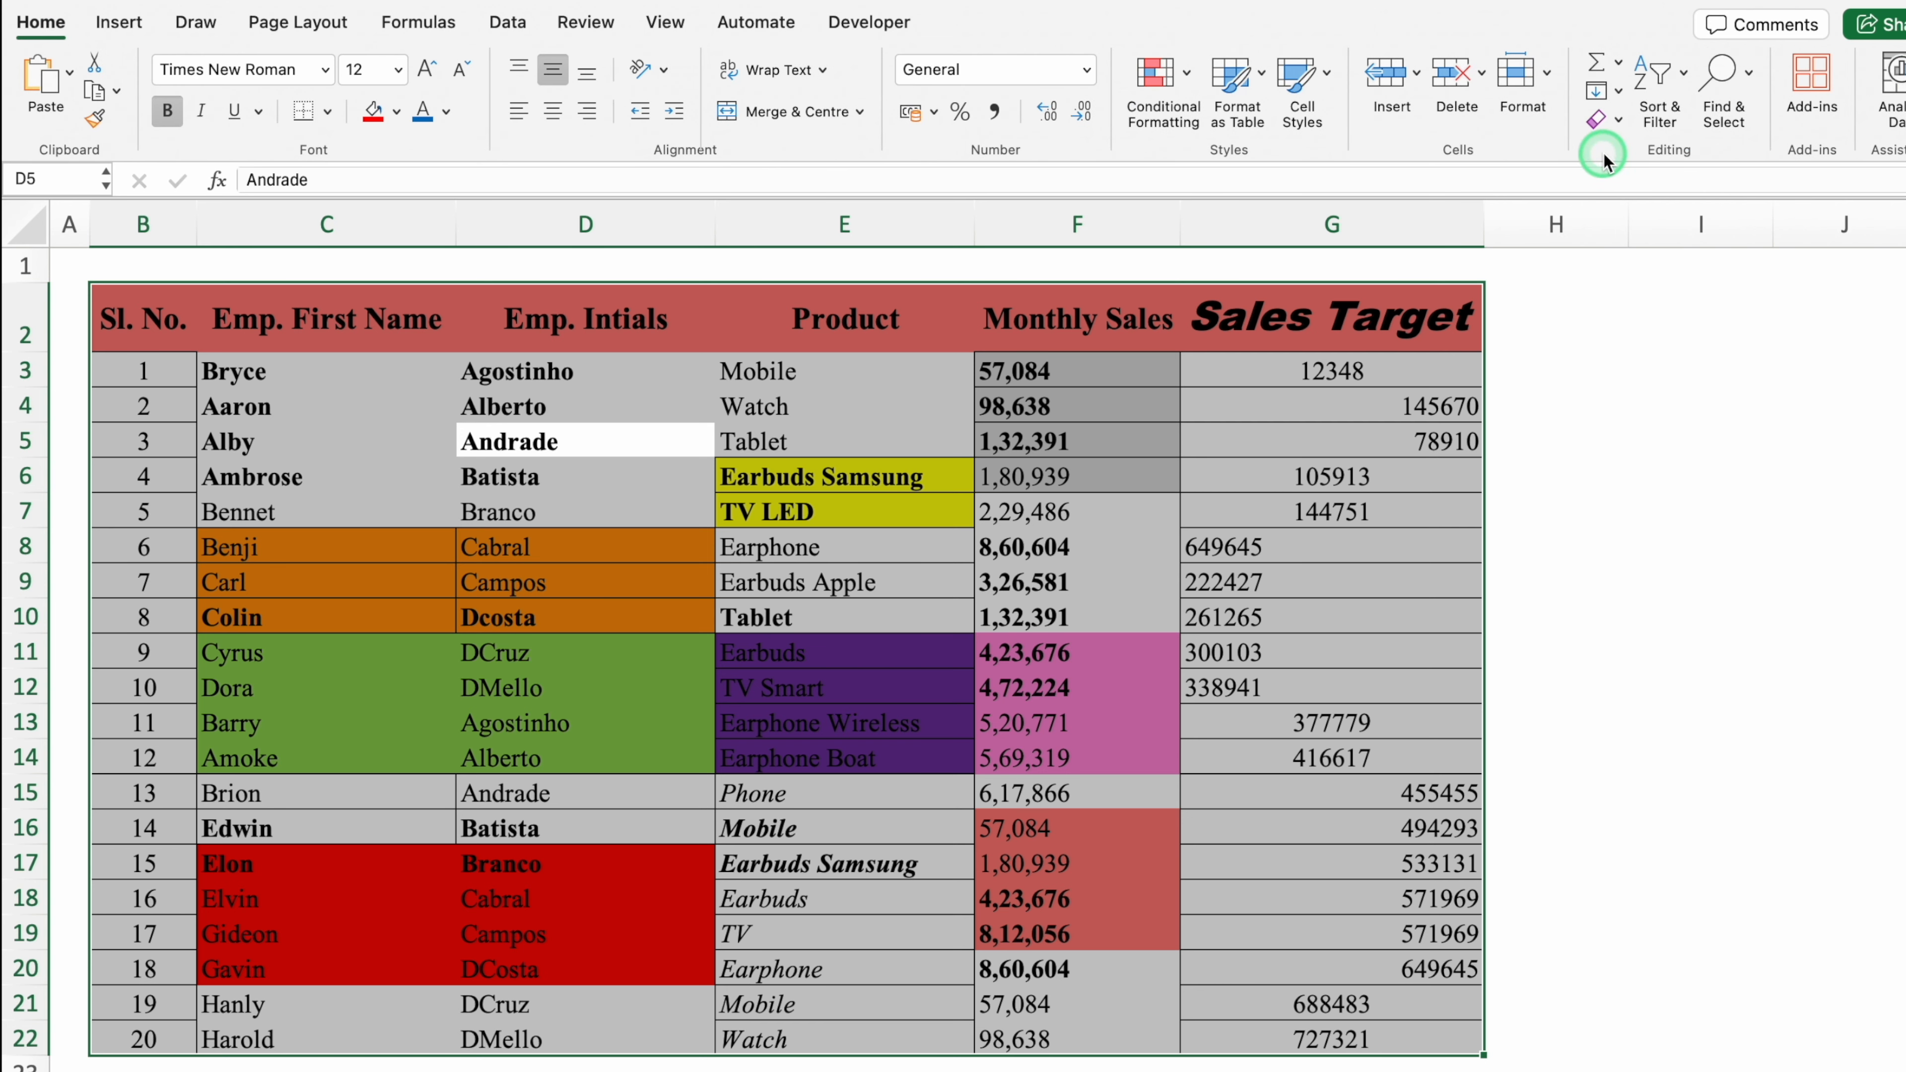
pyautogui.click(1619, 123)
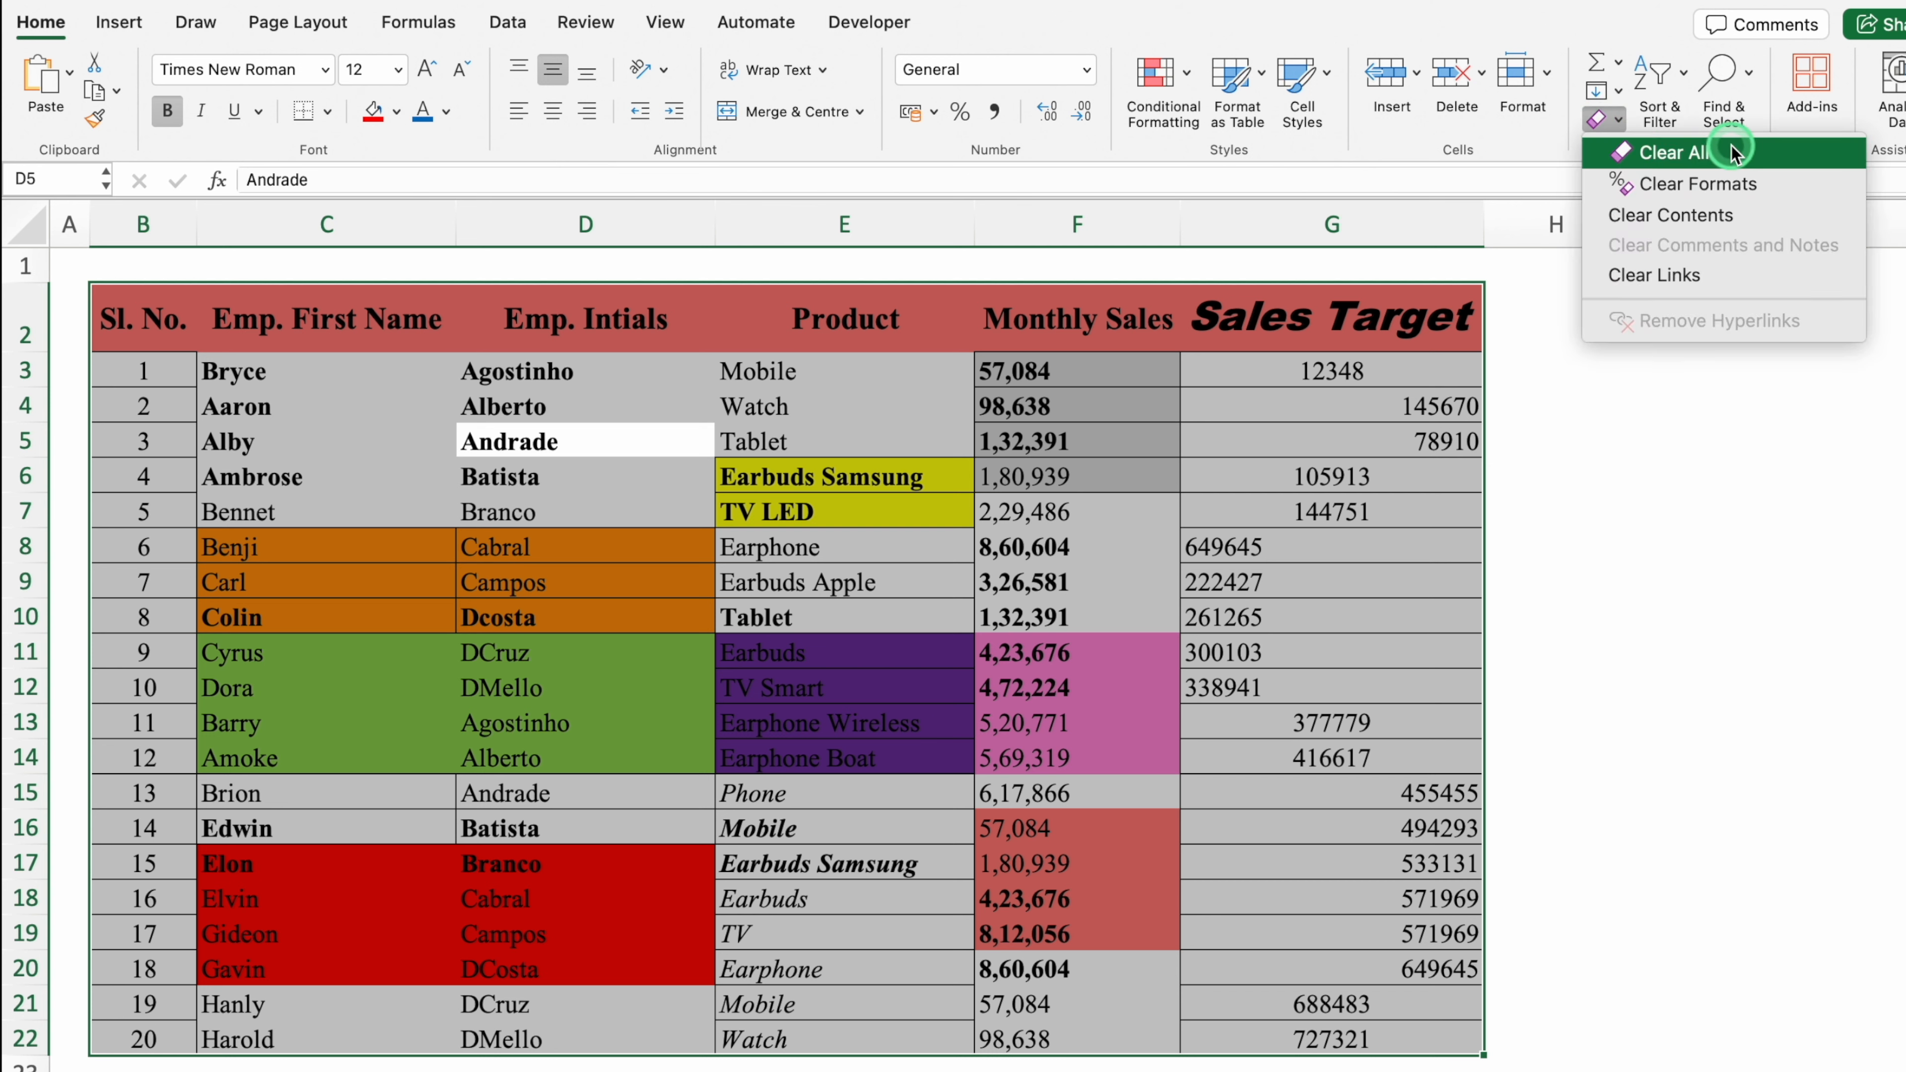
pyautogui.click(1753, 184)
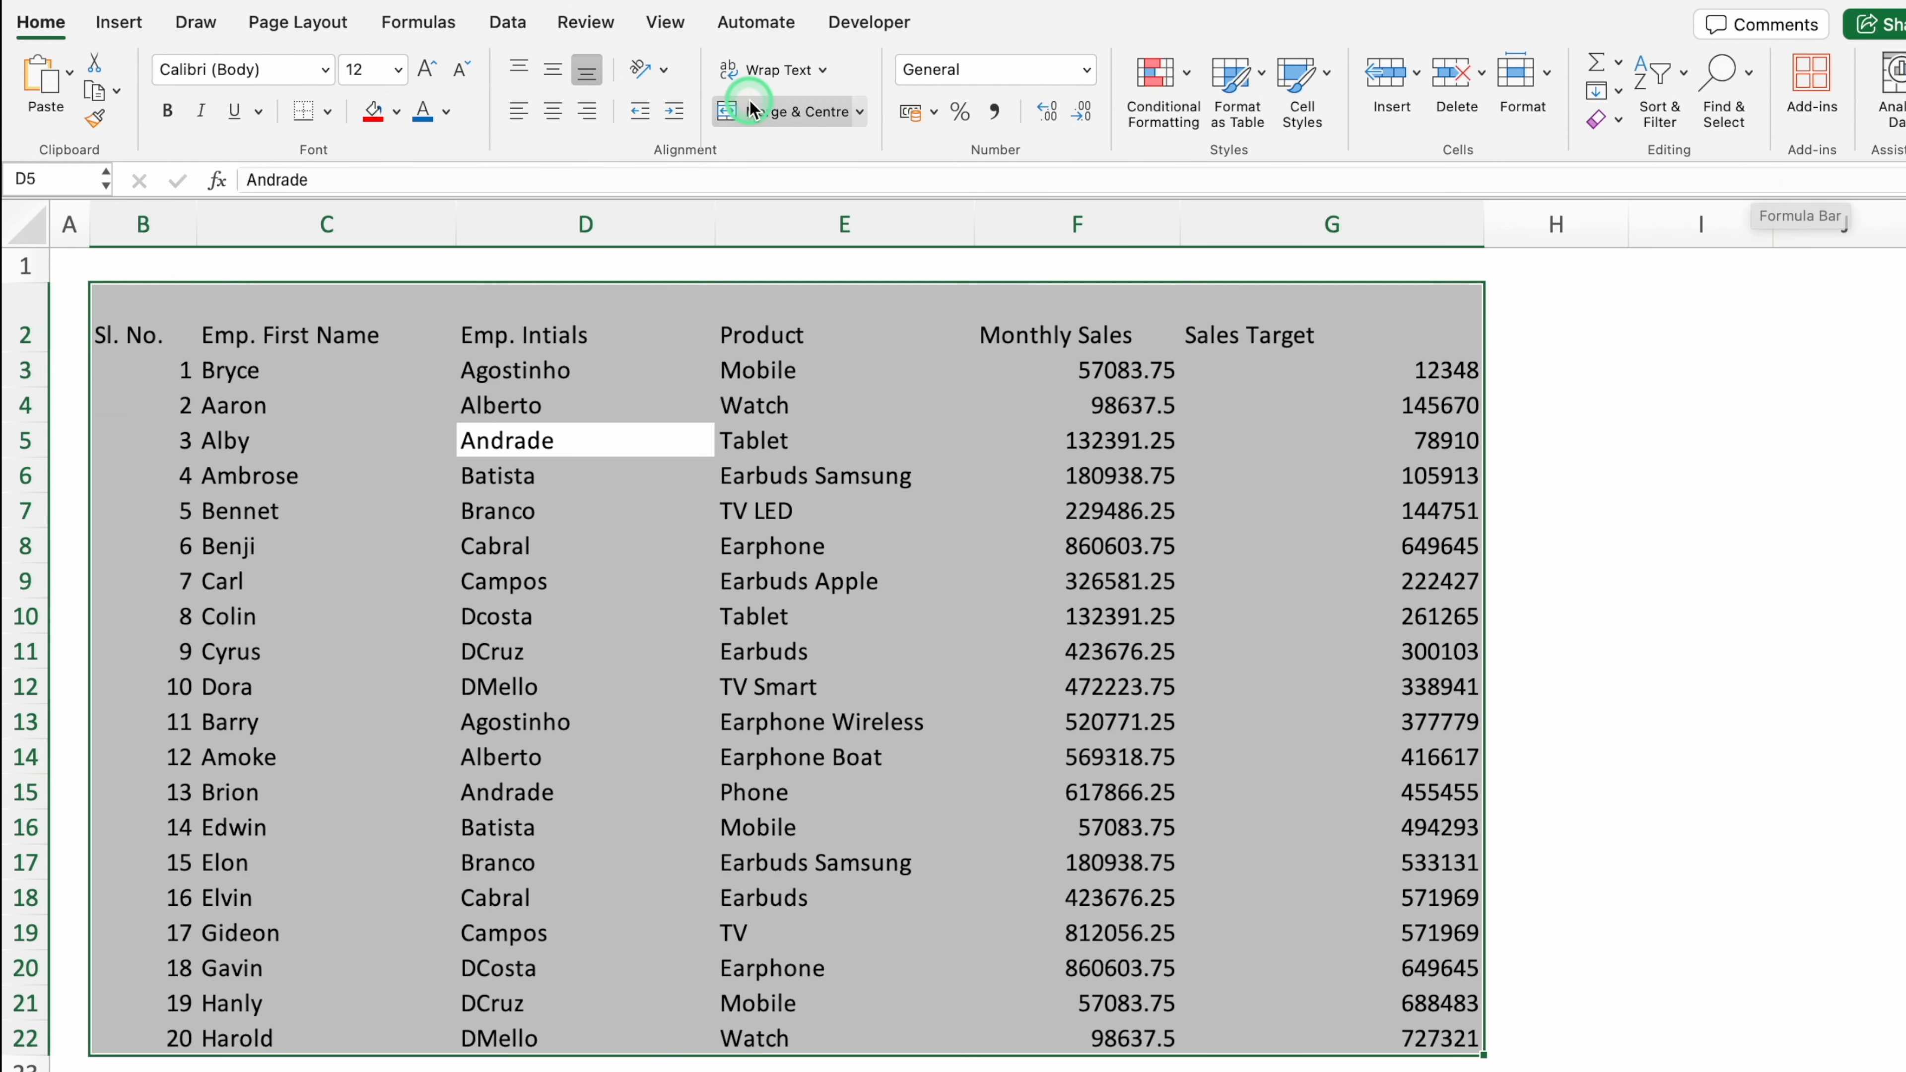
pyautogui.click(328, 112)
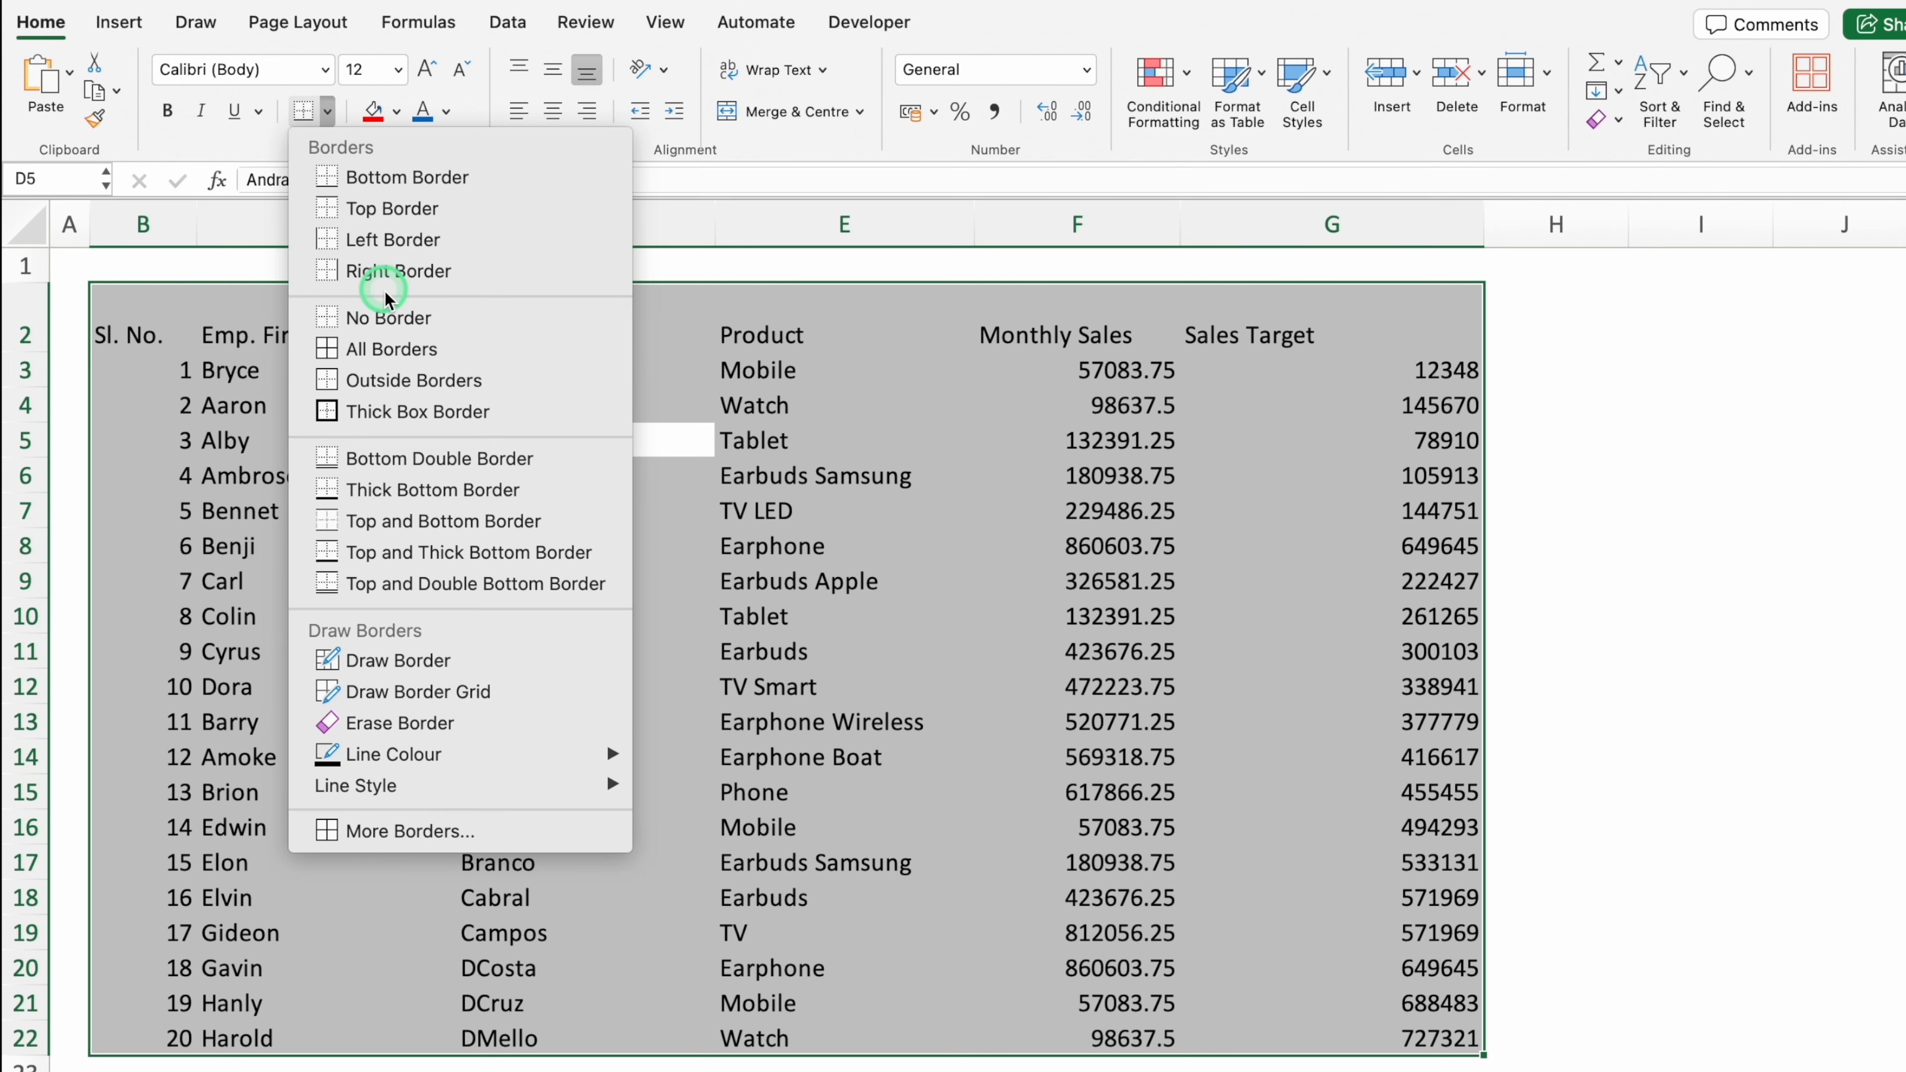
pyautogui.click(398, 350)
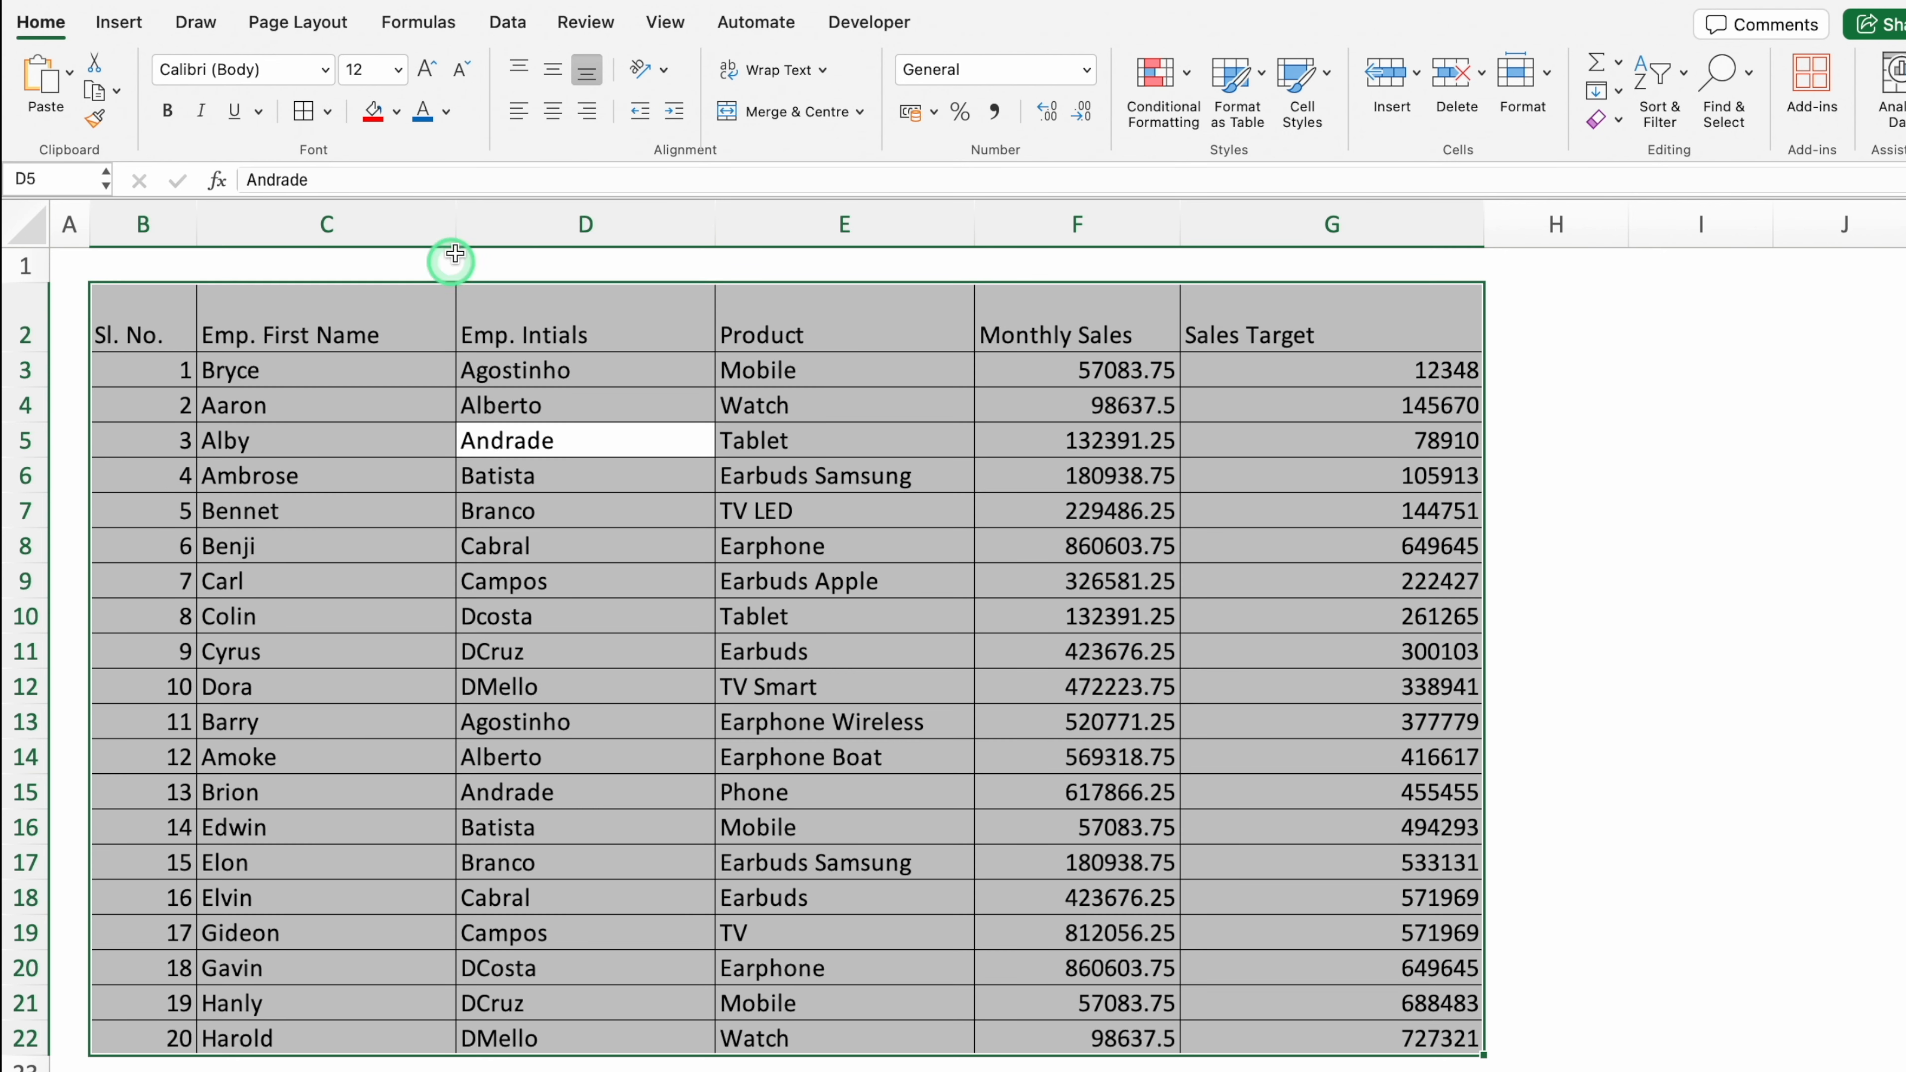
# Step: Middle-align the table, set it in Times New Roman, and start Create Table with Ctrl+T
pyautogui.click(554, 73)
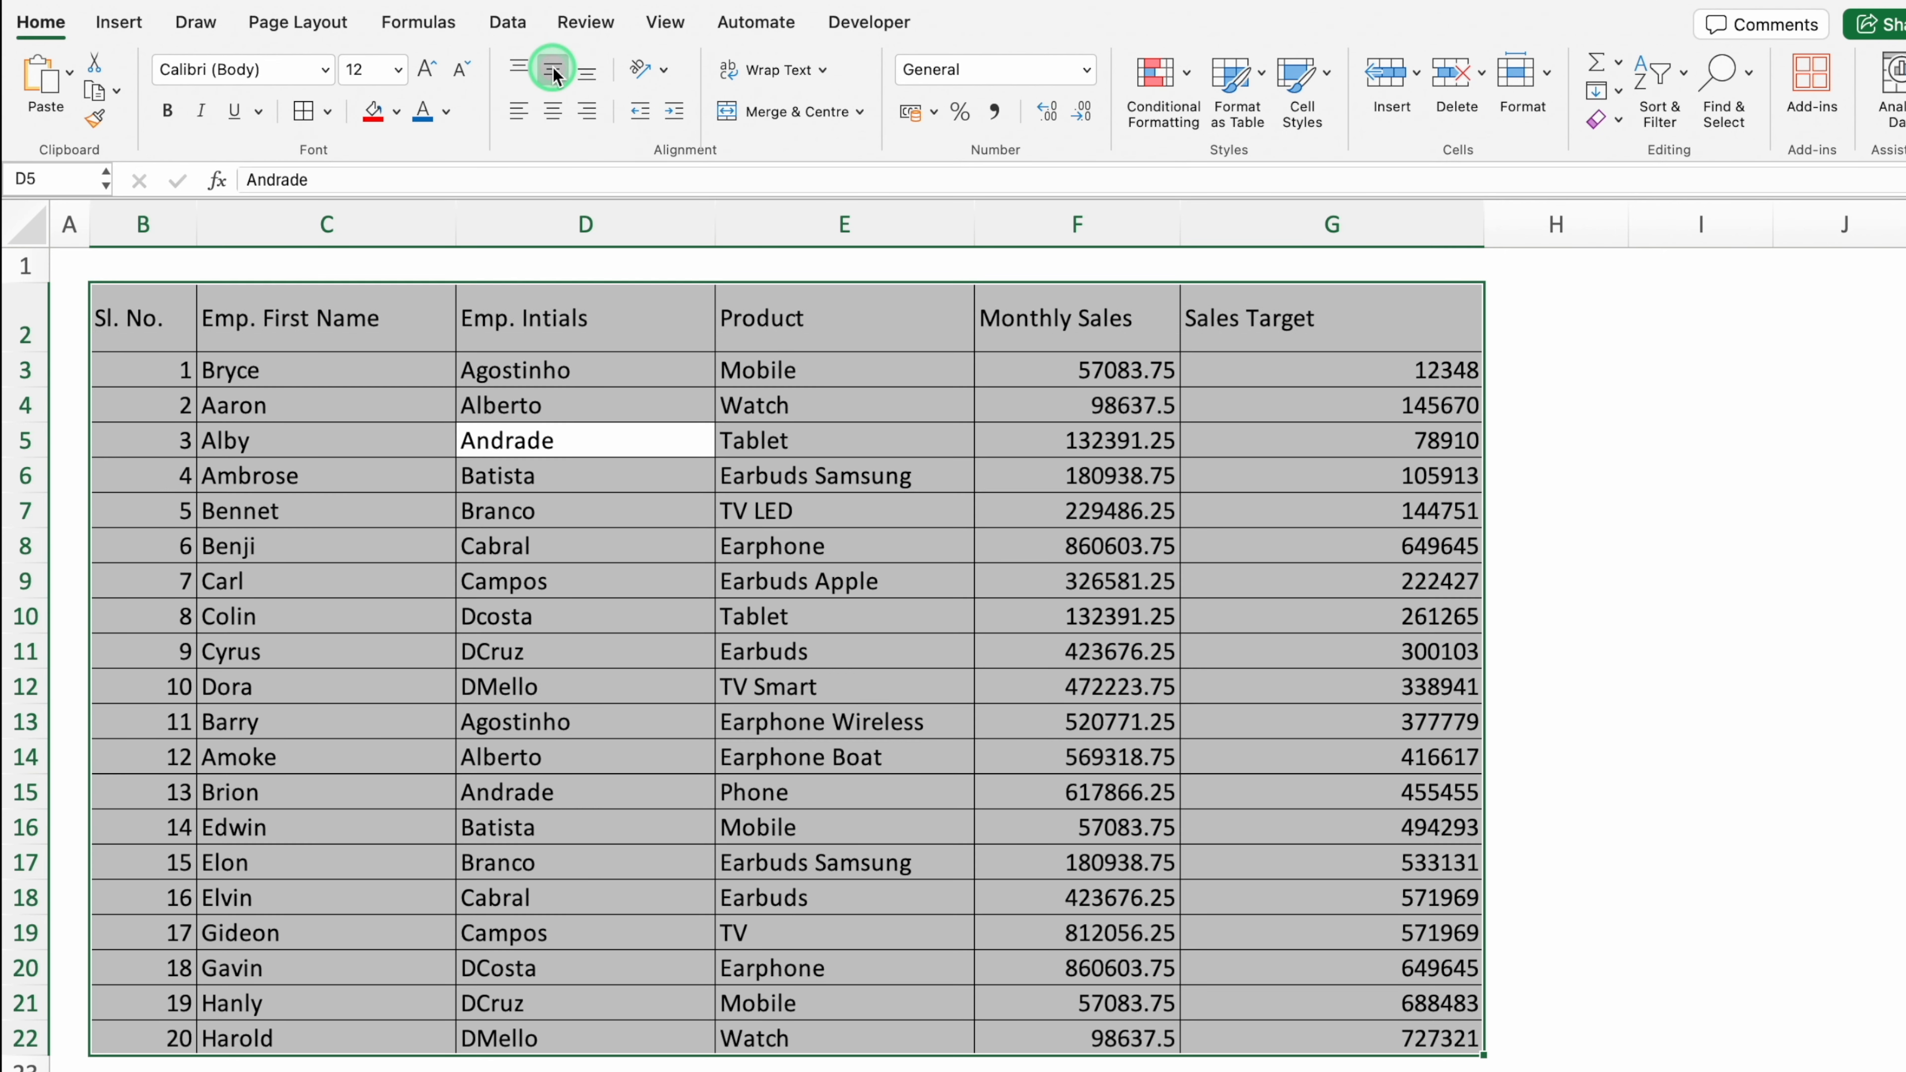
pyautogui.click(325, 70)
pyautogui.click(342, 334)
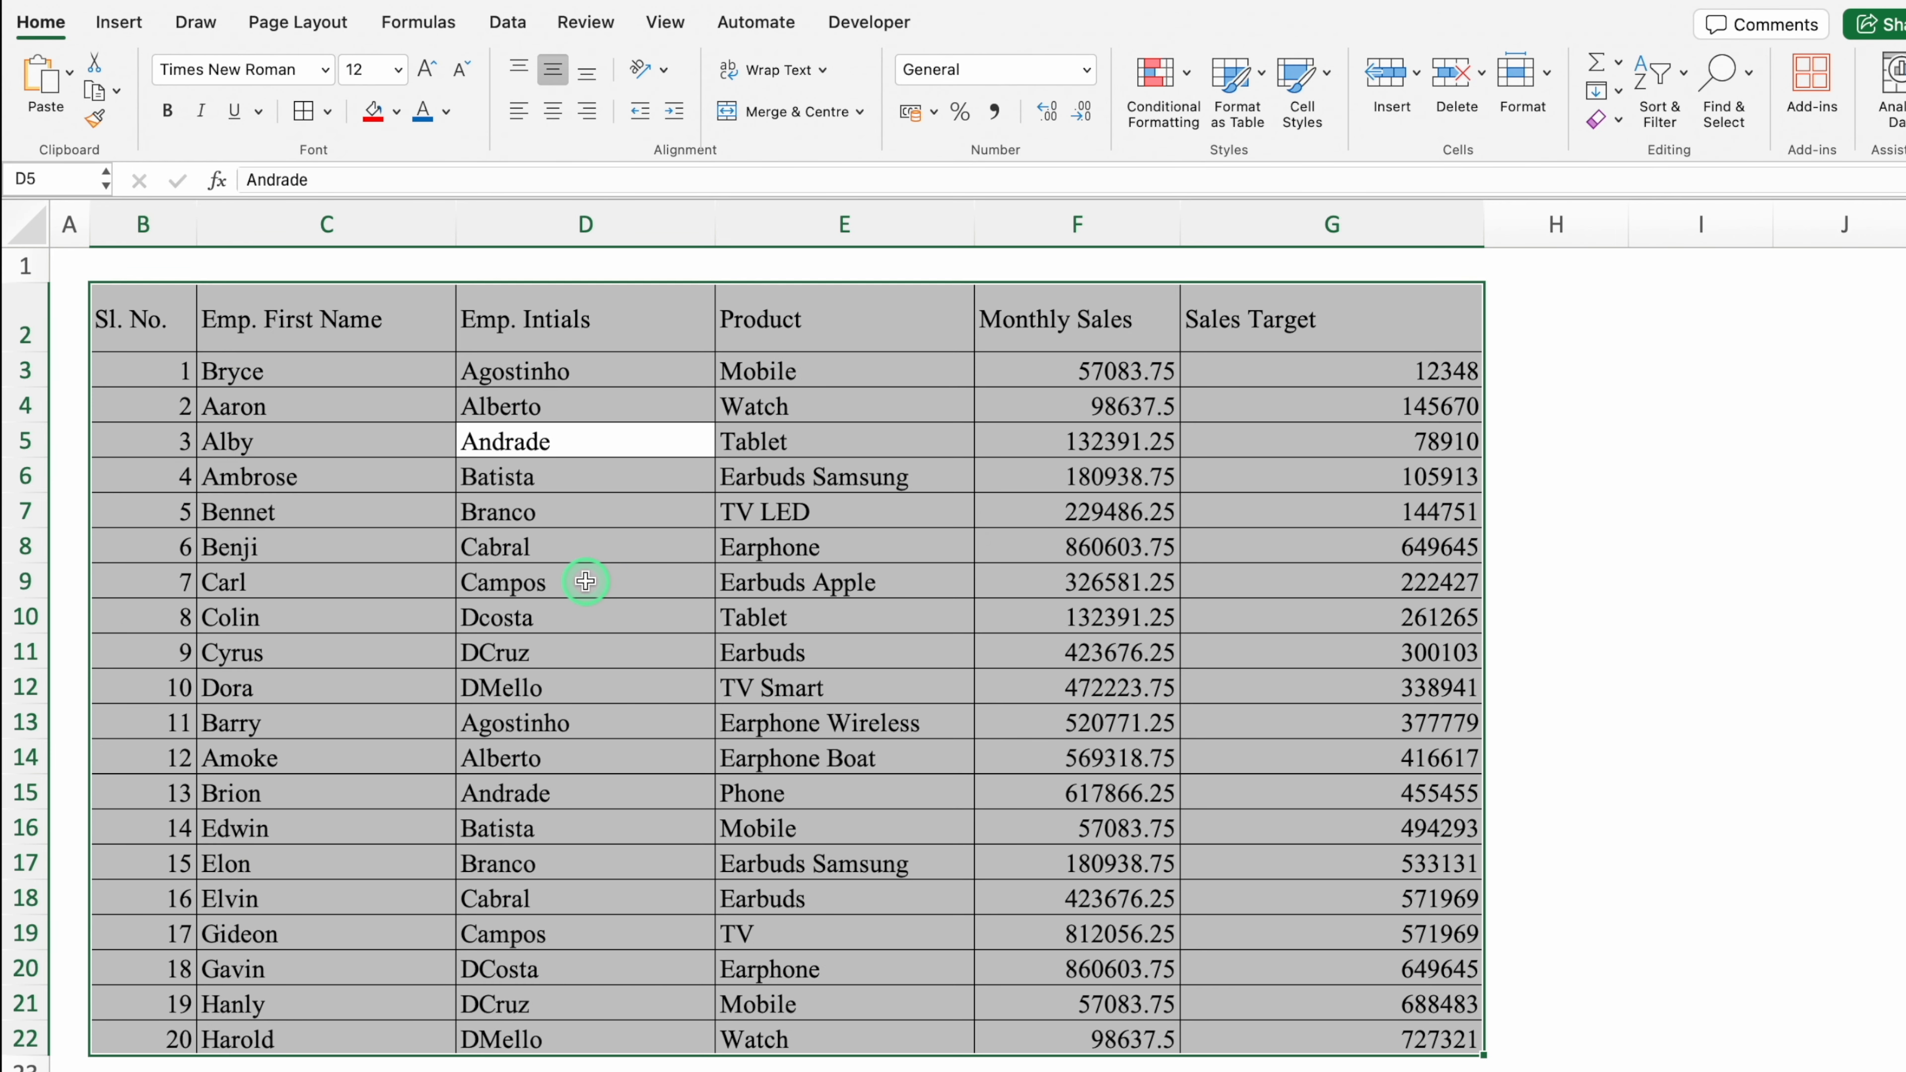
pyautogui.hotkey('ctrl', 't')
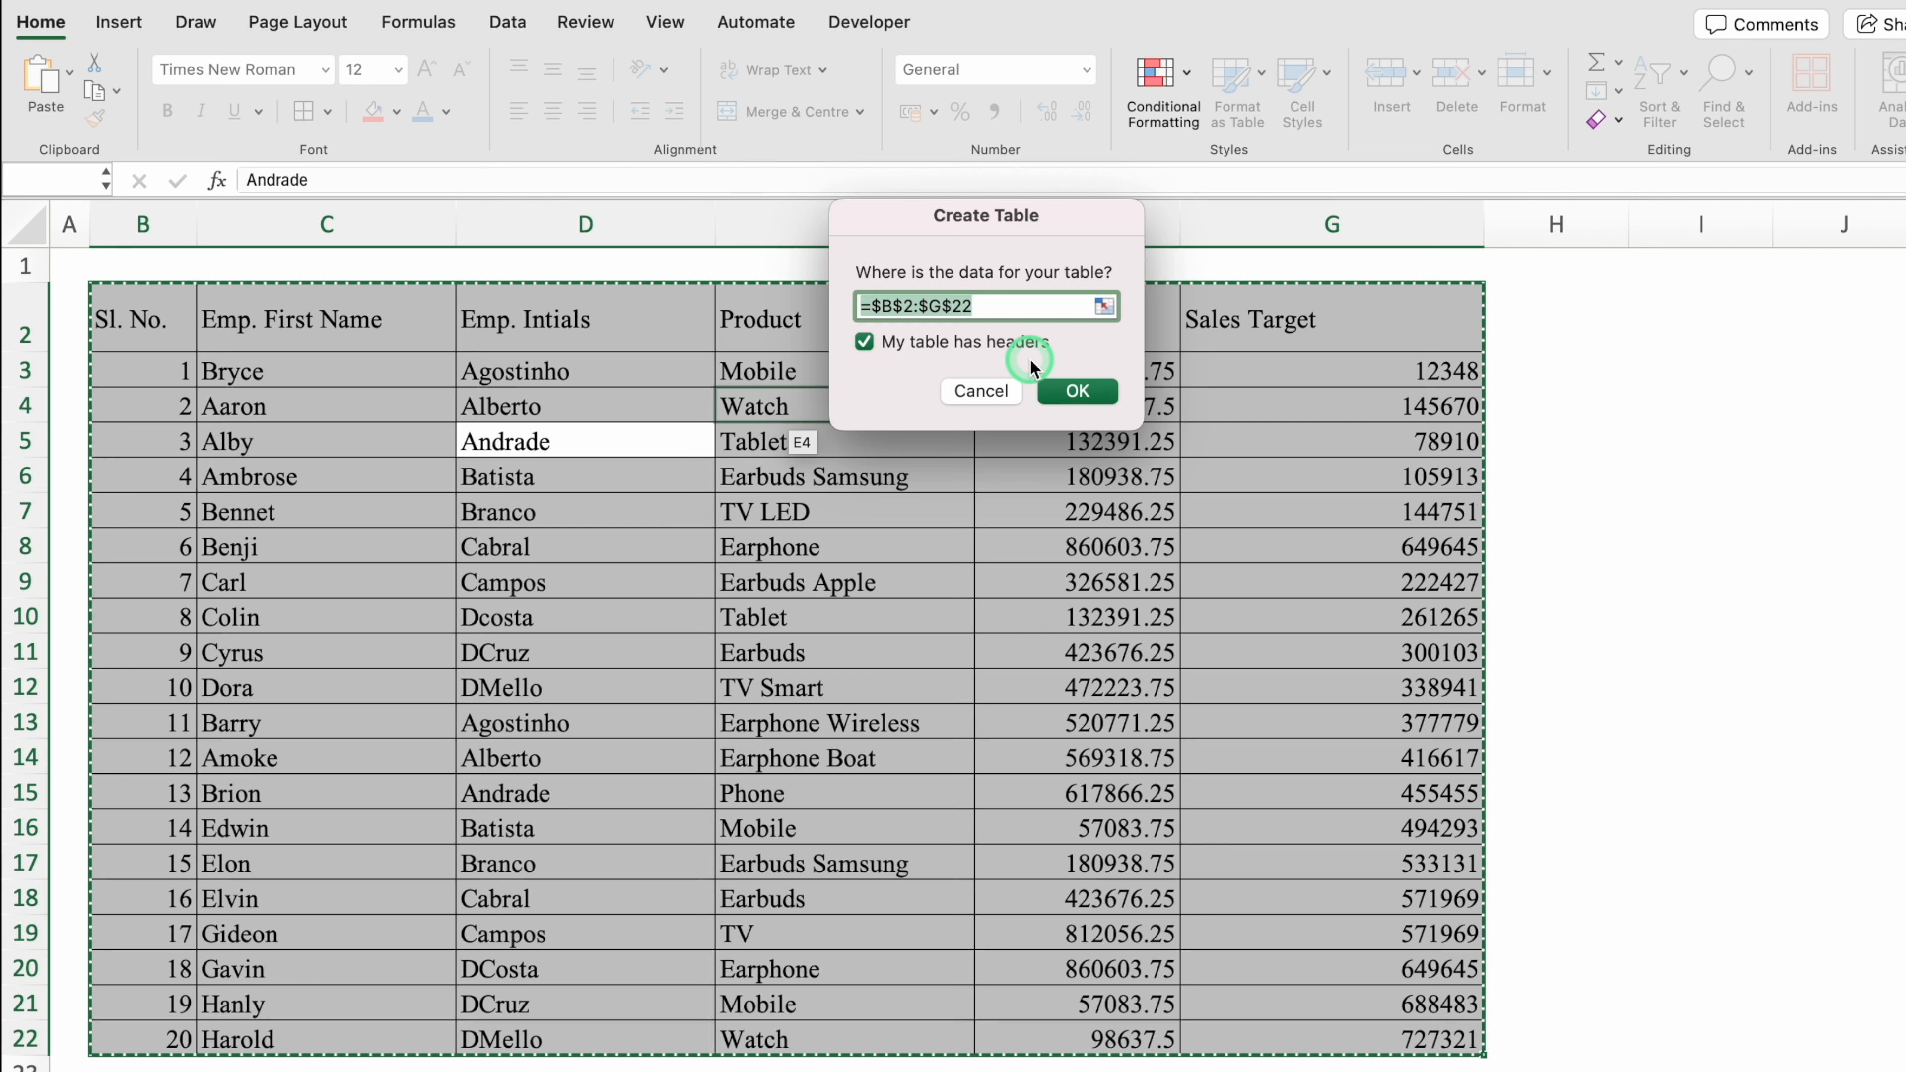
# Step: Create the table with headers, centre row 2 and column B, left-align columns F and G
pyautogui.click(1081, 392)
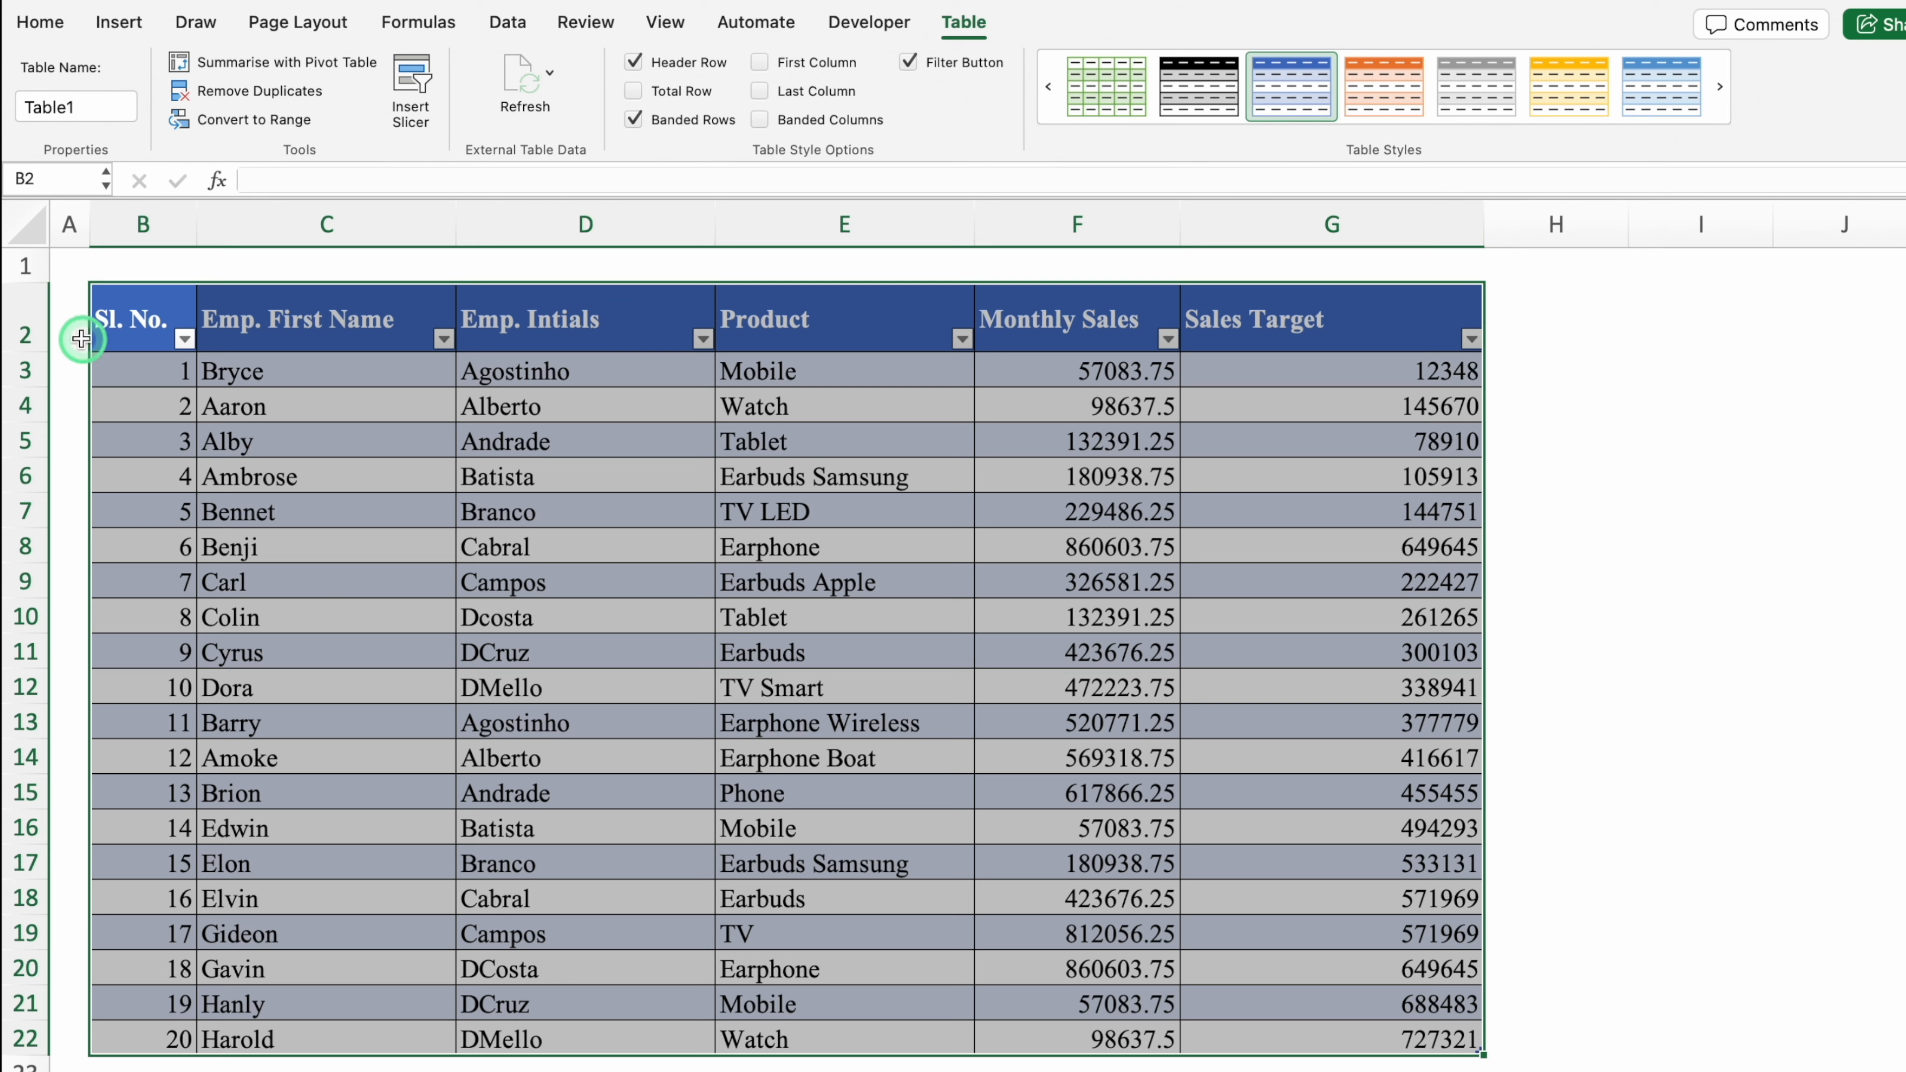
pyautogui.click(19, 327)
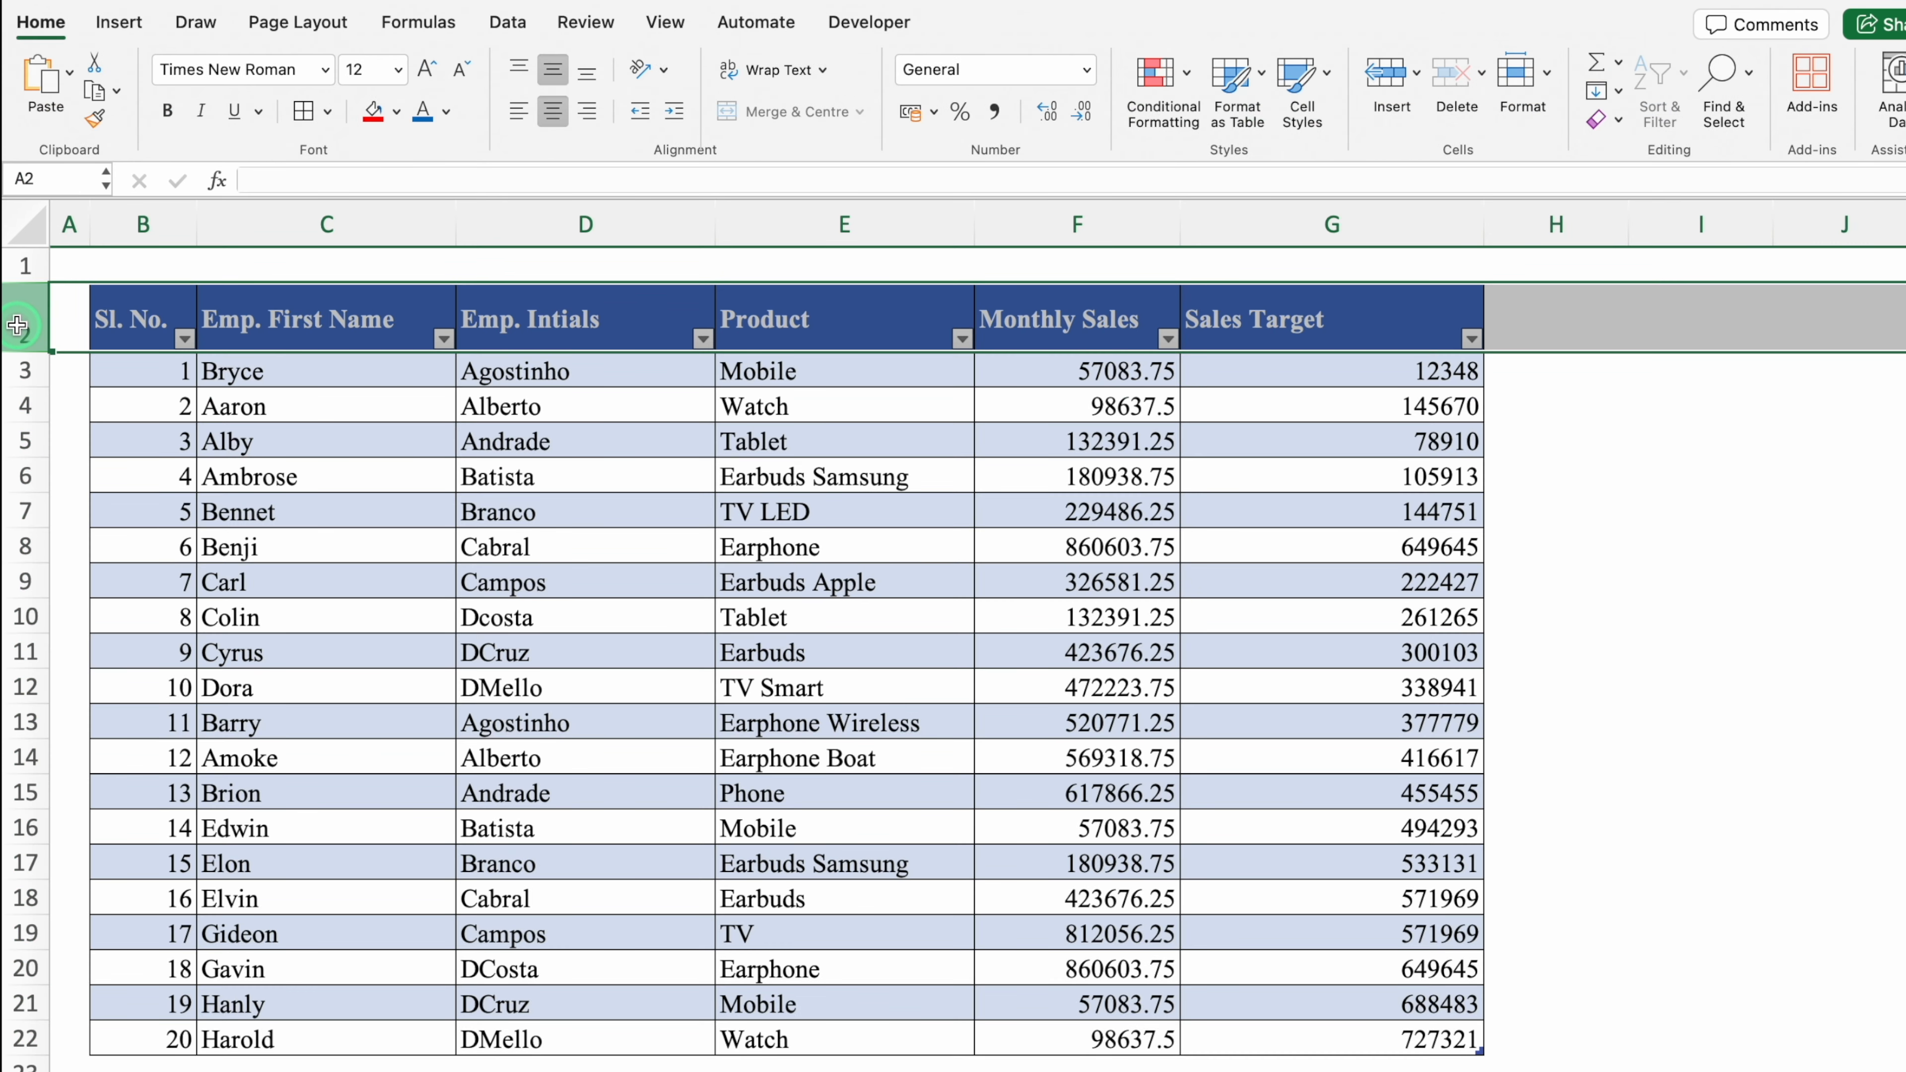
pyautogui.click(552, 112)
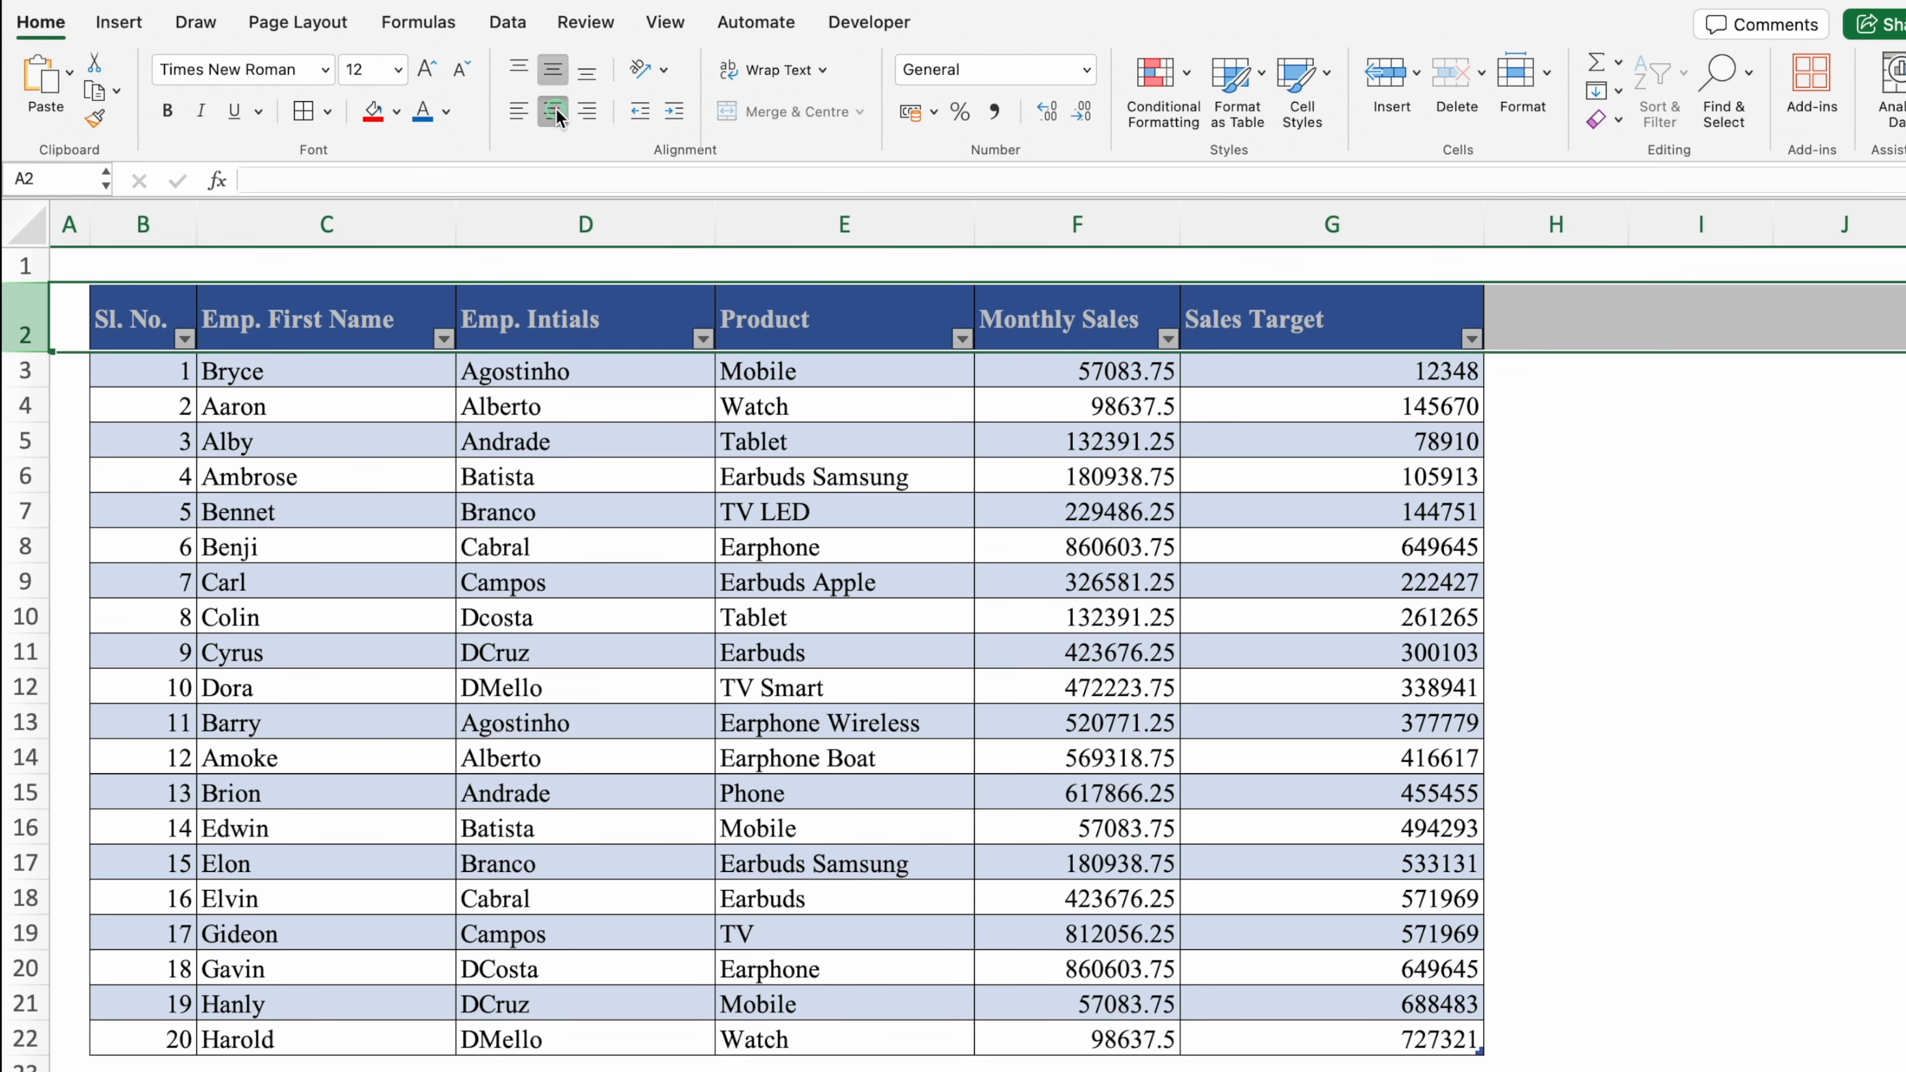
pyautogui.click(147, 224)
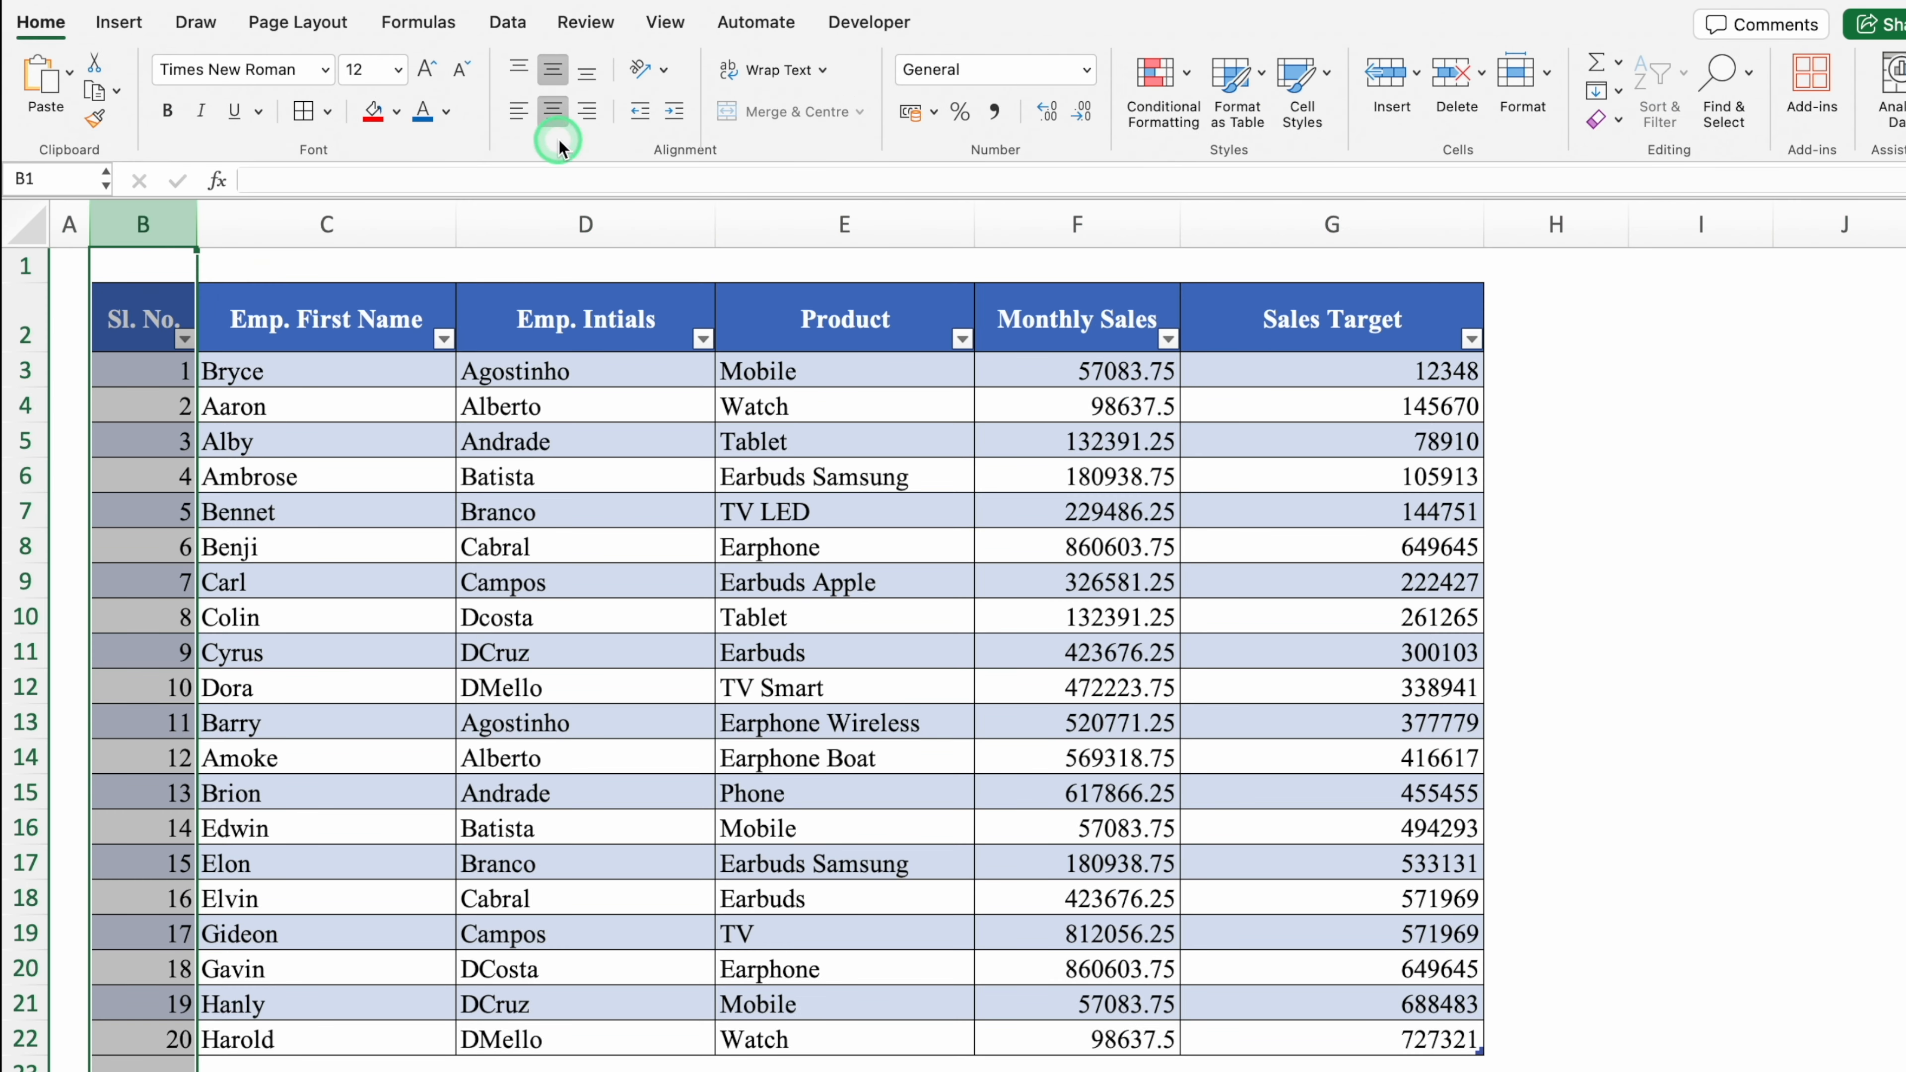
pyautogui.click(553, 112)
pyautogui.moveTo(1076, 224); pyautogui.dragTo(1342, 226)
pyautogui.click(518, 112)
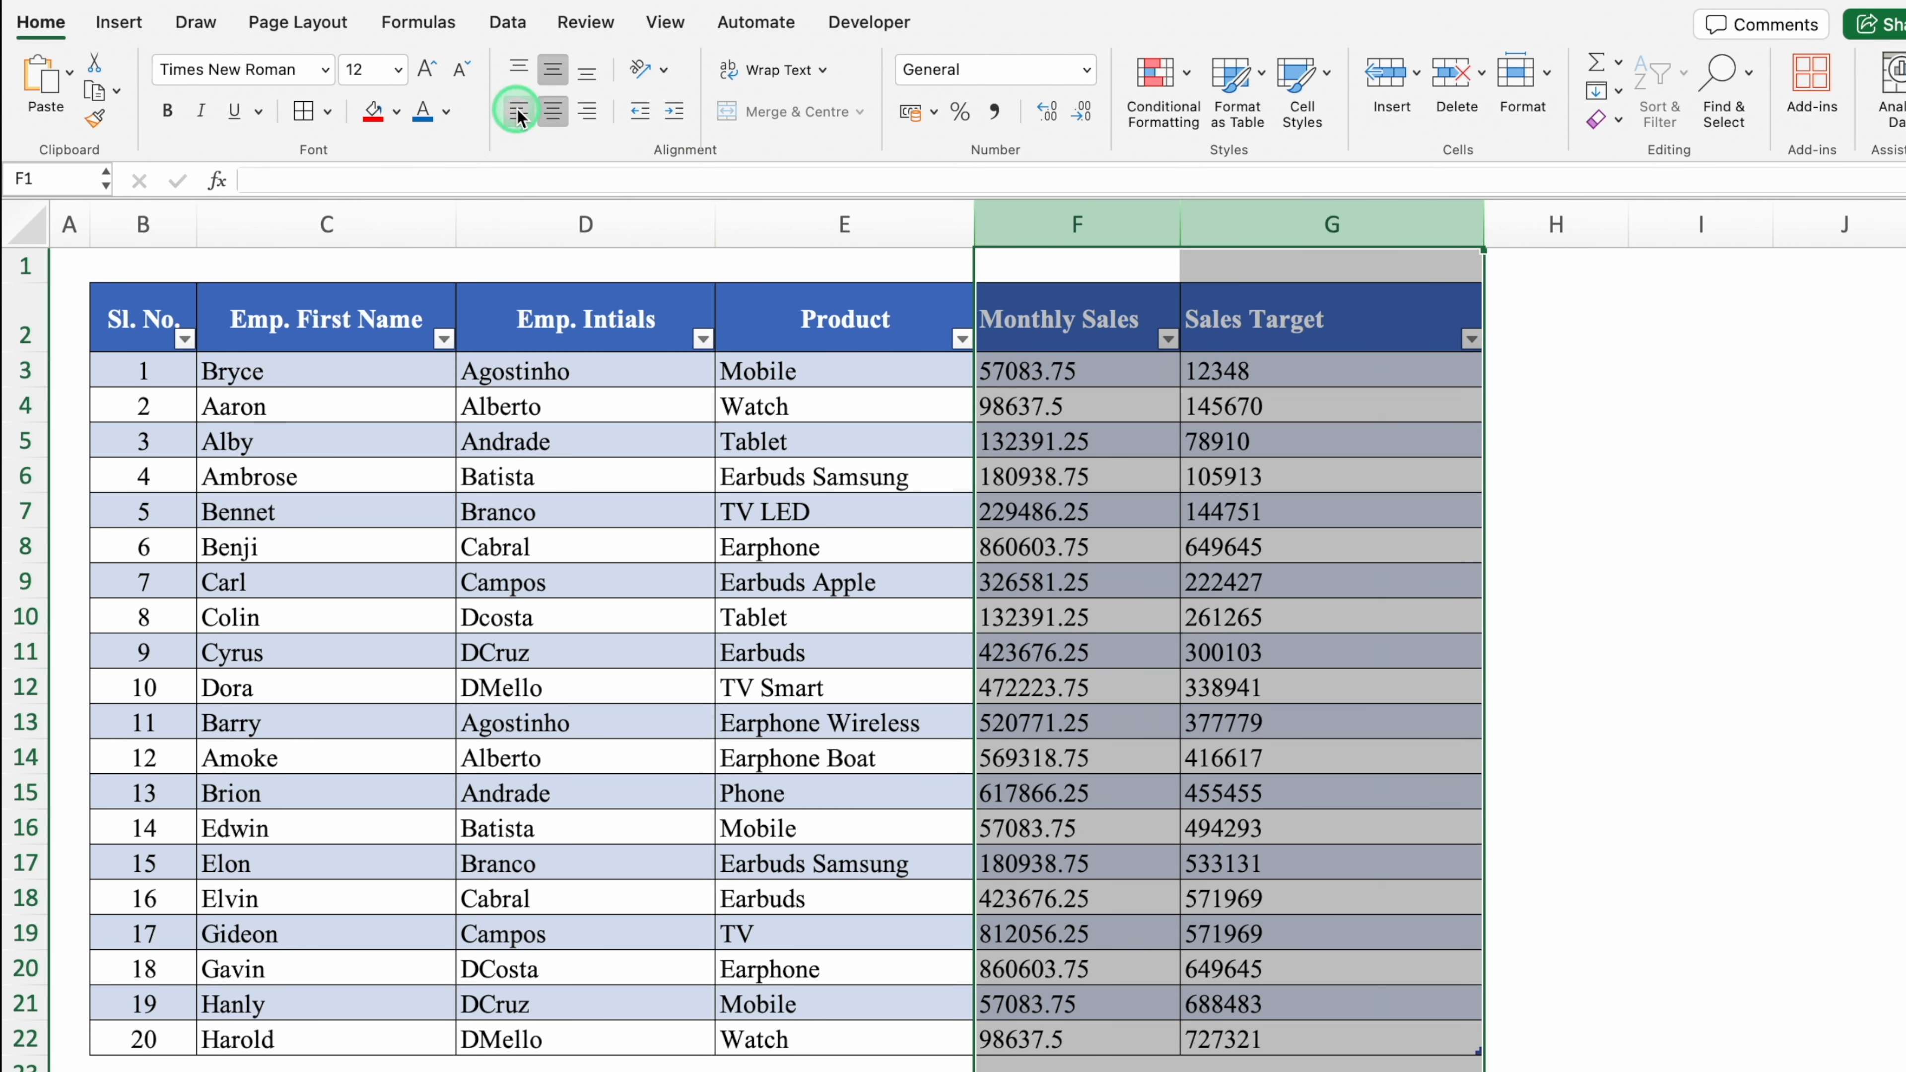
pyautogui.click(1737, 475)
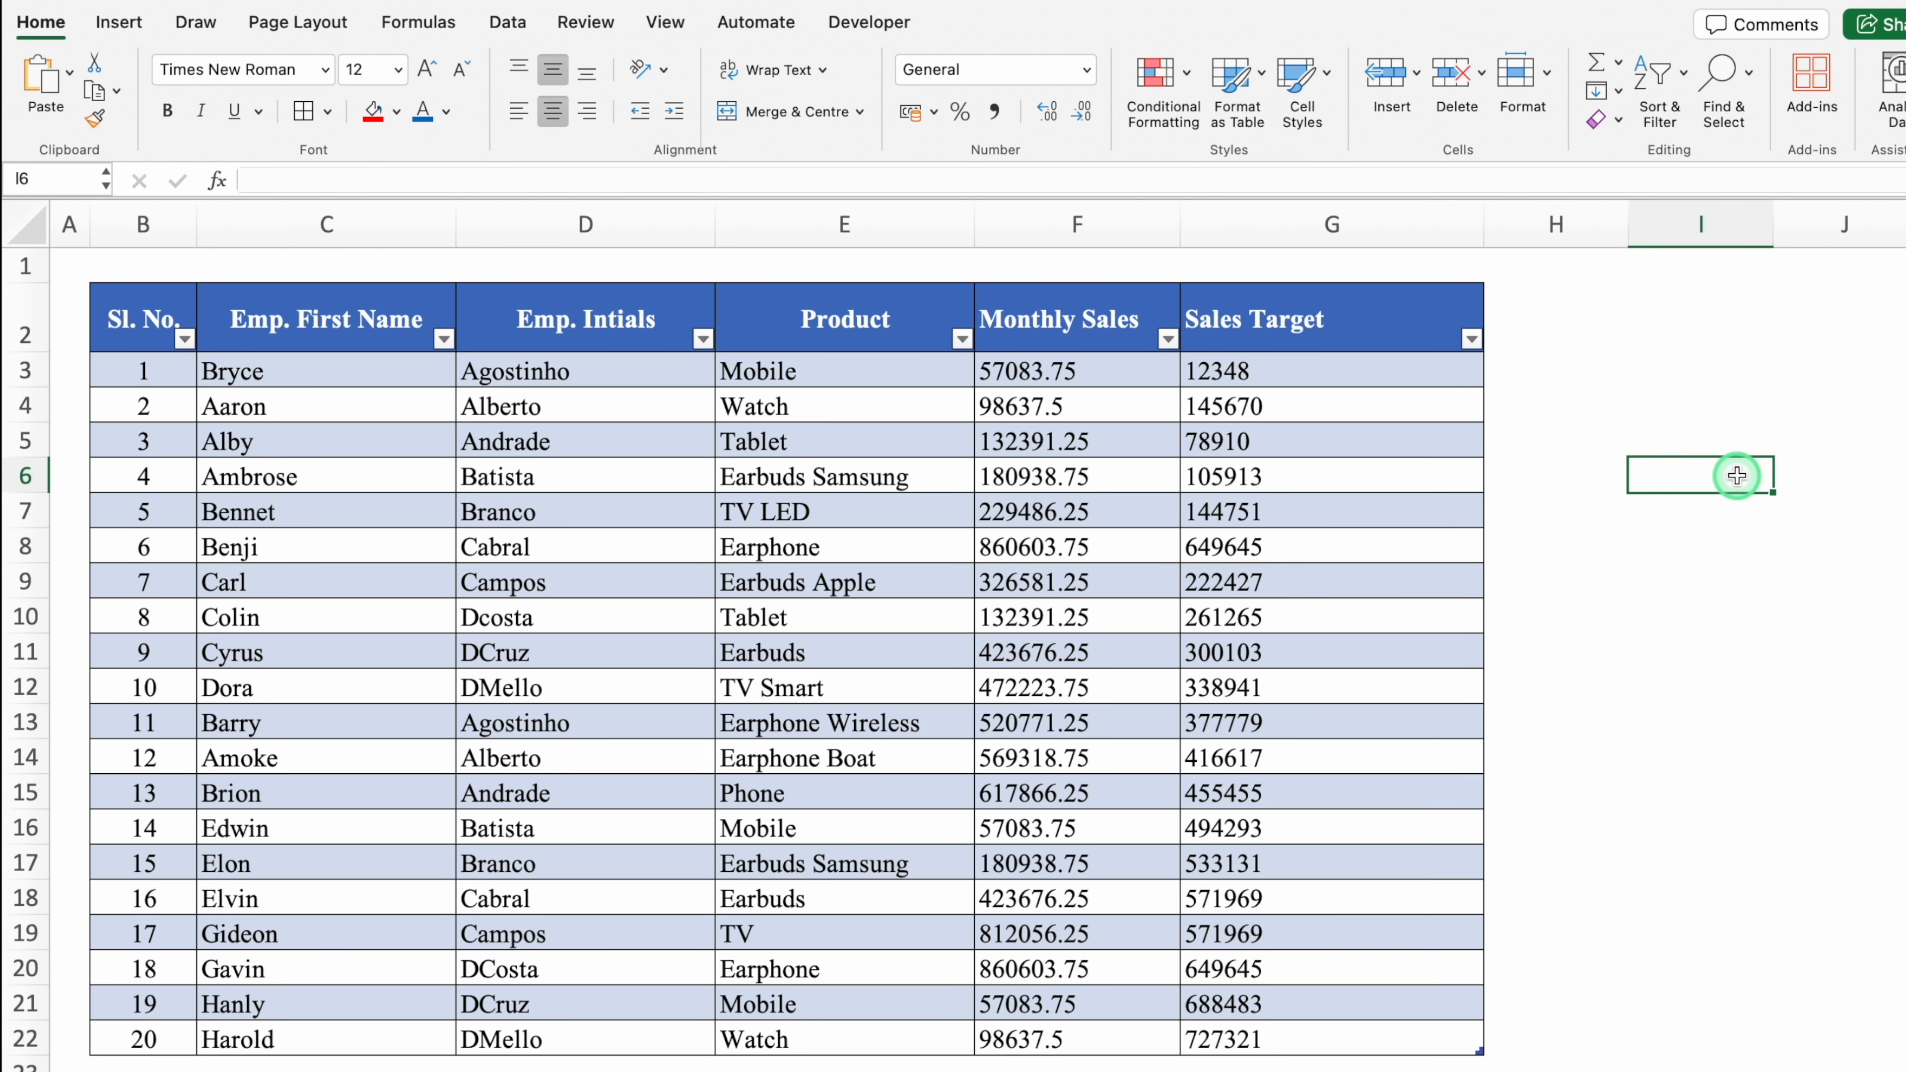
# Step: Browse the Table Design styles gallery and close it without choosing a style
pyautogui.click(922, 410)
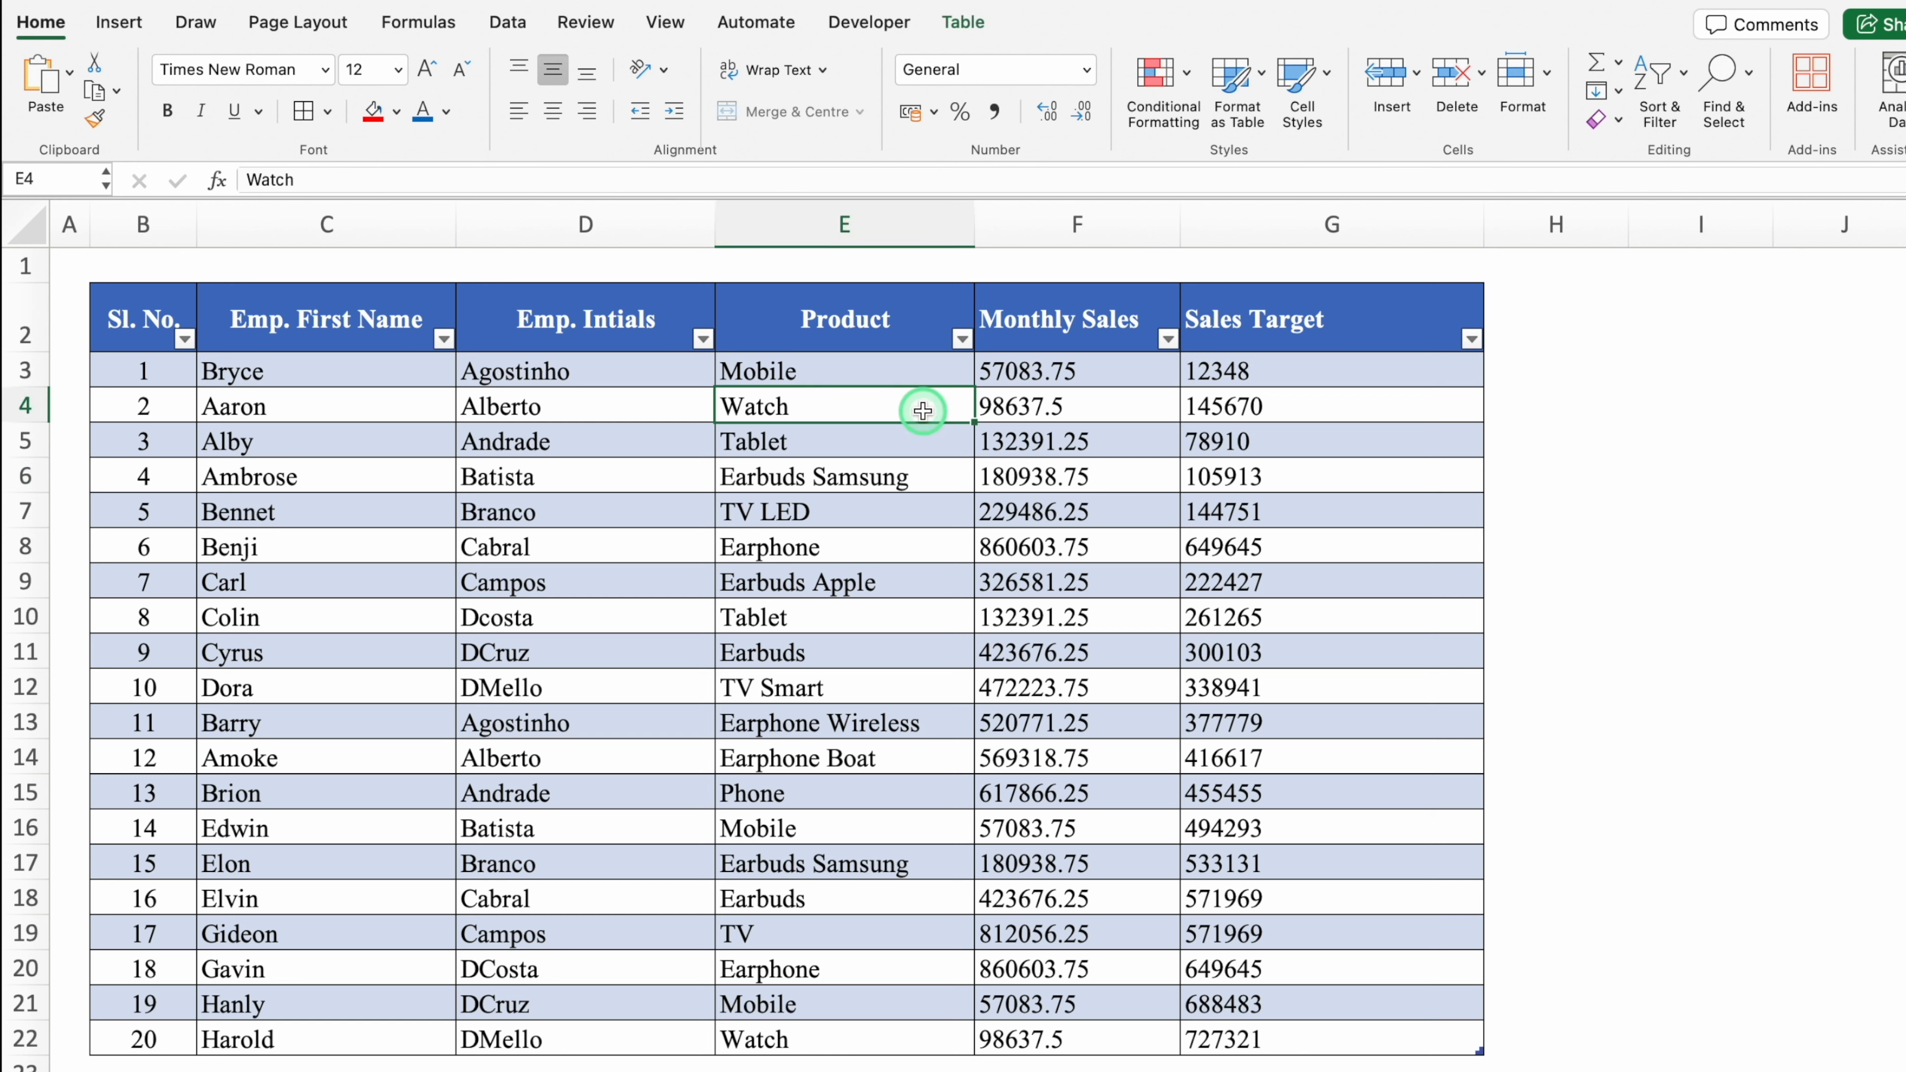
pyautogui.click(958, 24)
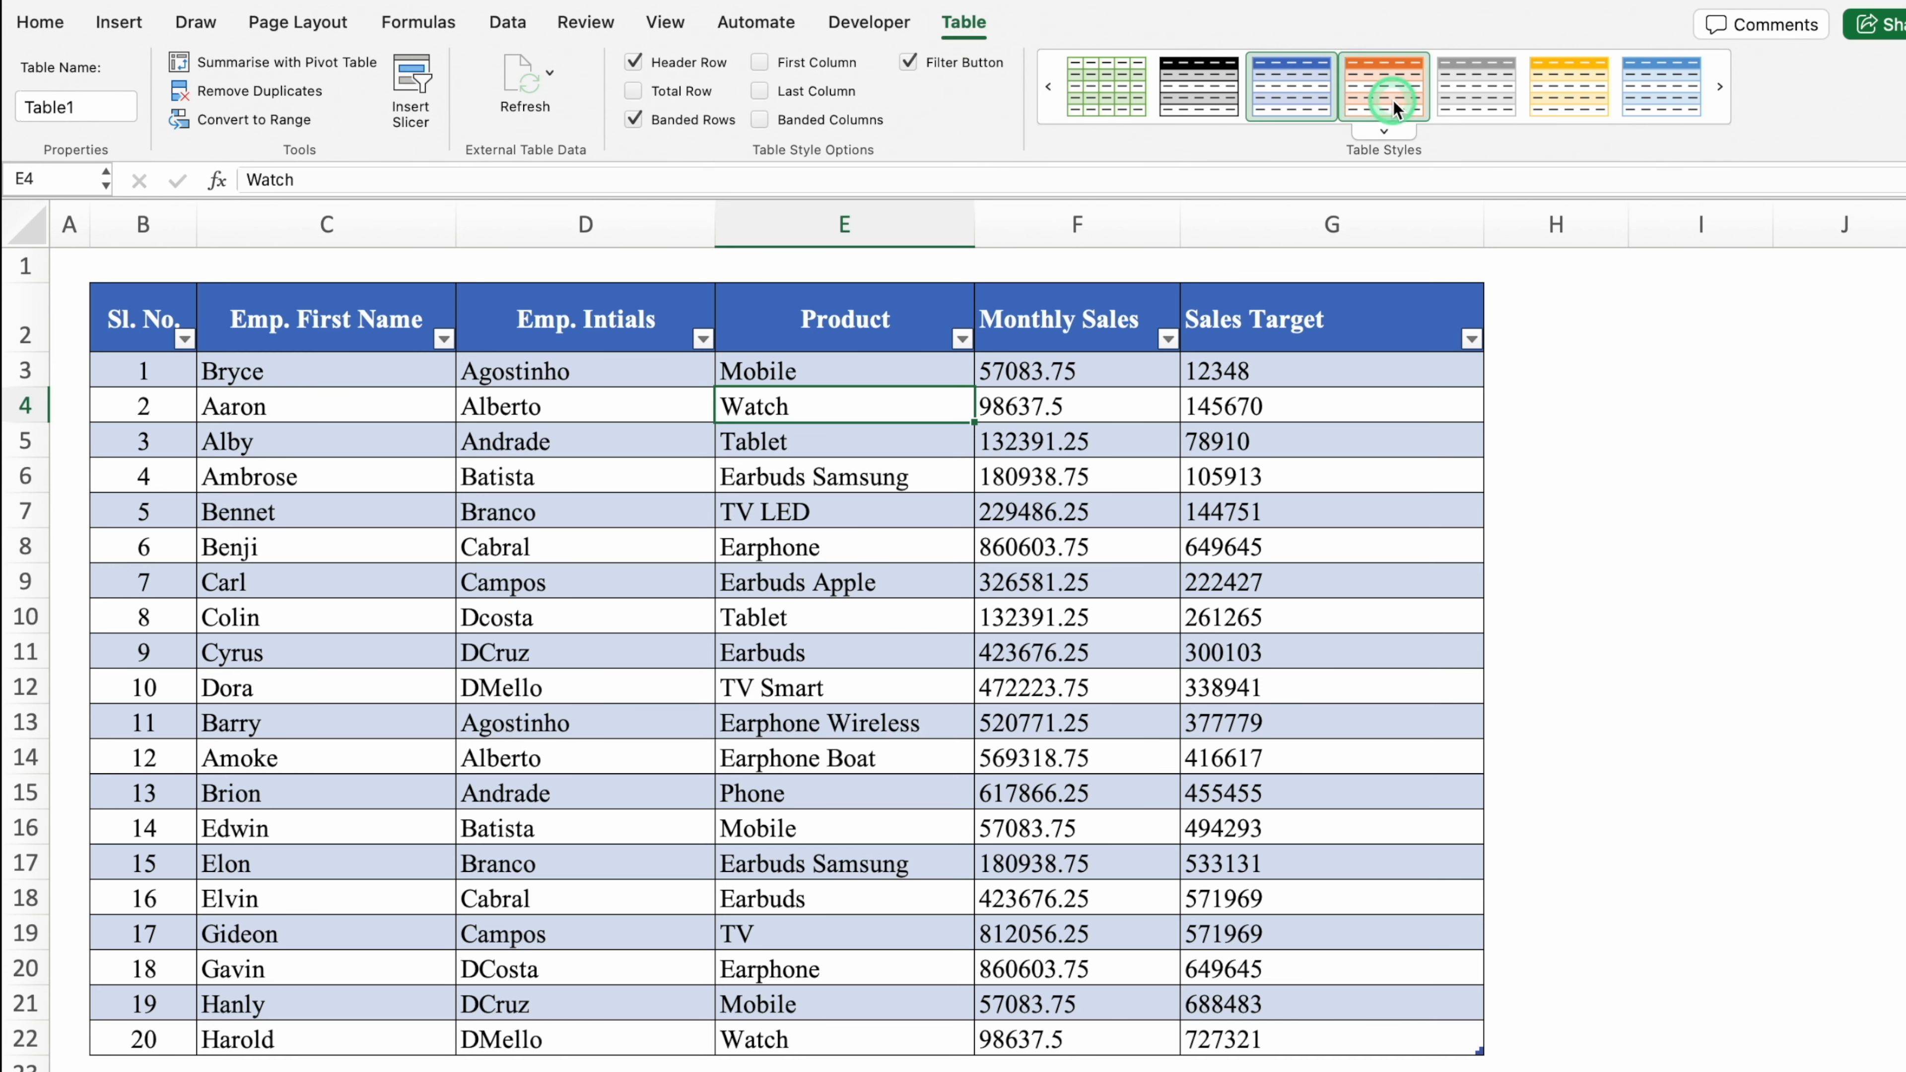
pyautogui.click(1385, 135)
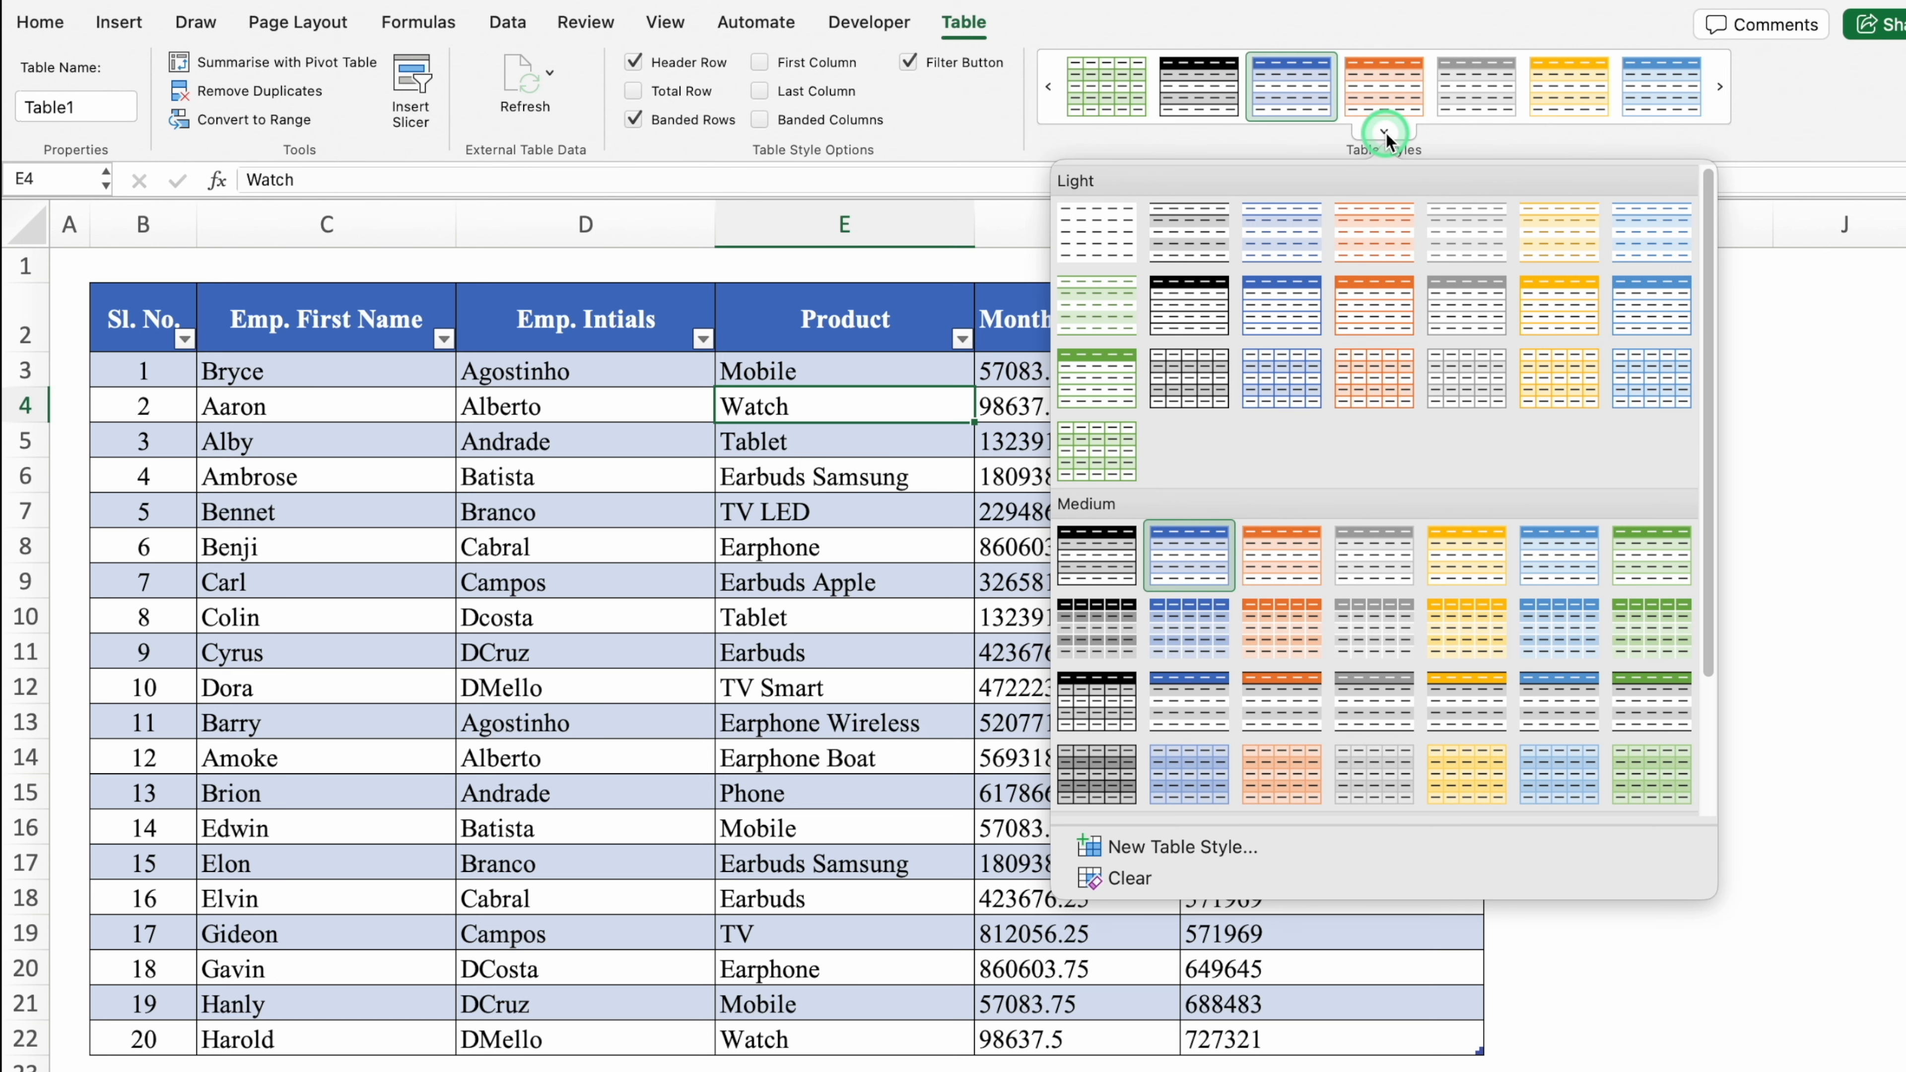
pyautogui.click(1014, 267)
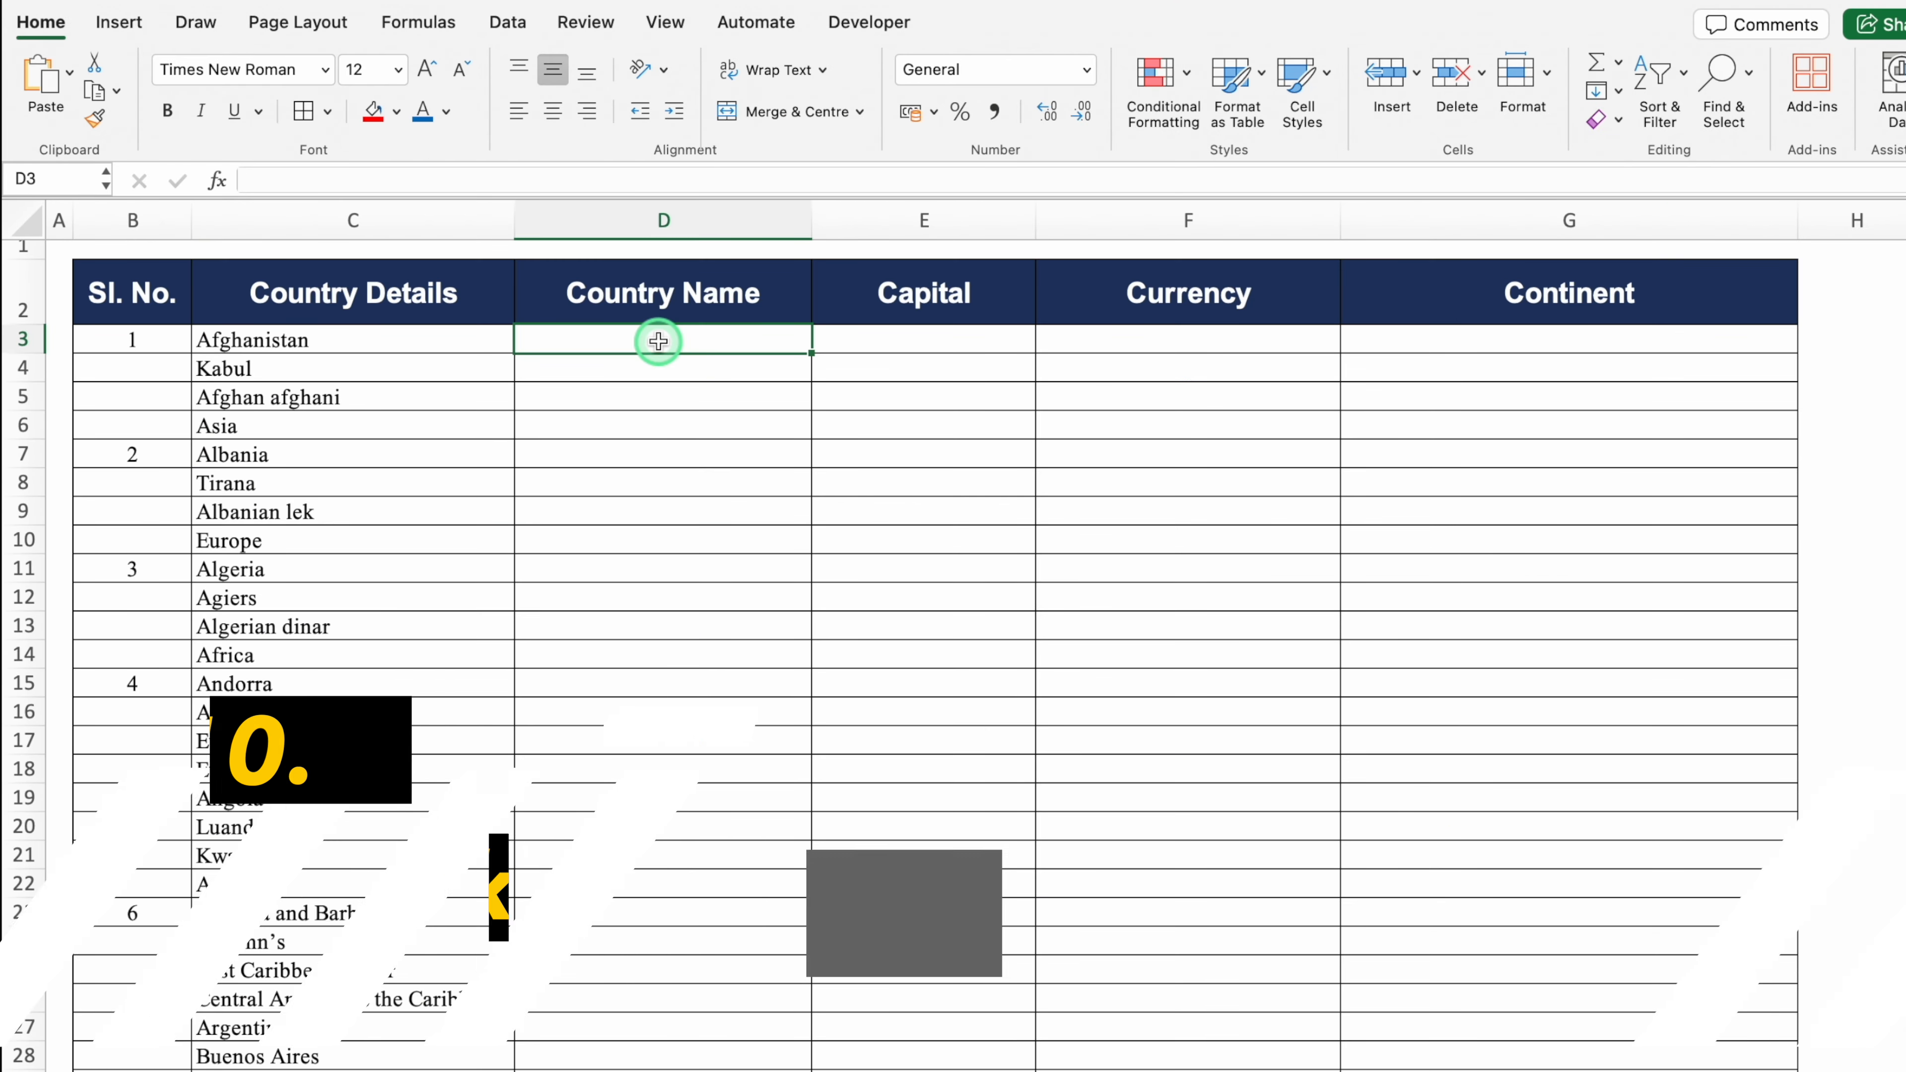
pyautogui.click(407, 338)
pyautogui.click(415, 366)
pyautogui.click(407, 342)
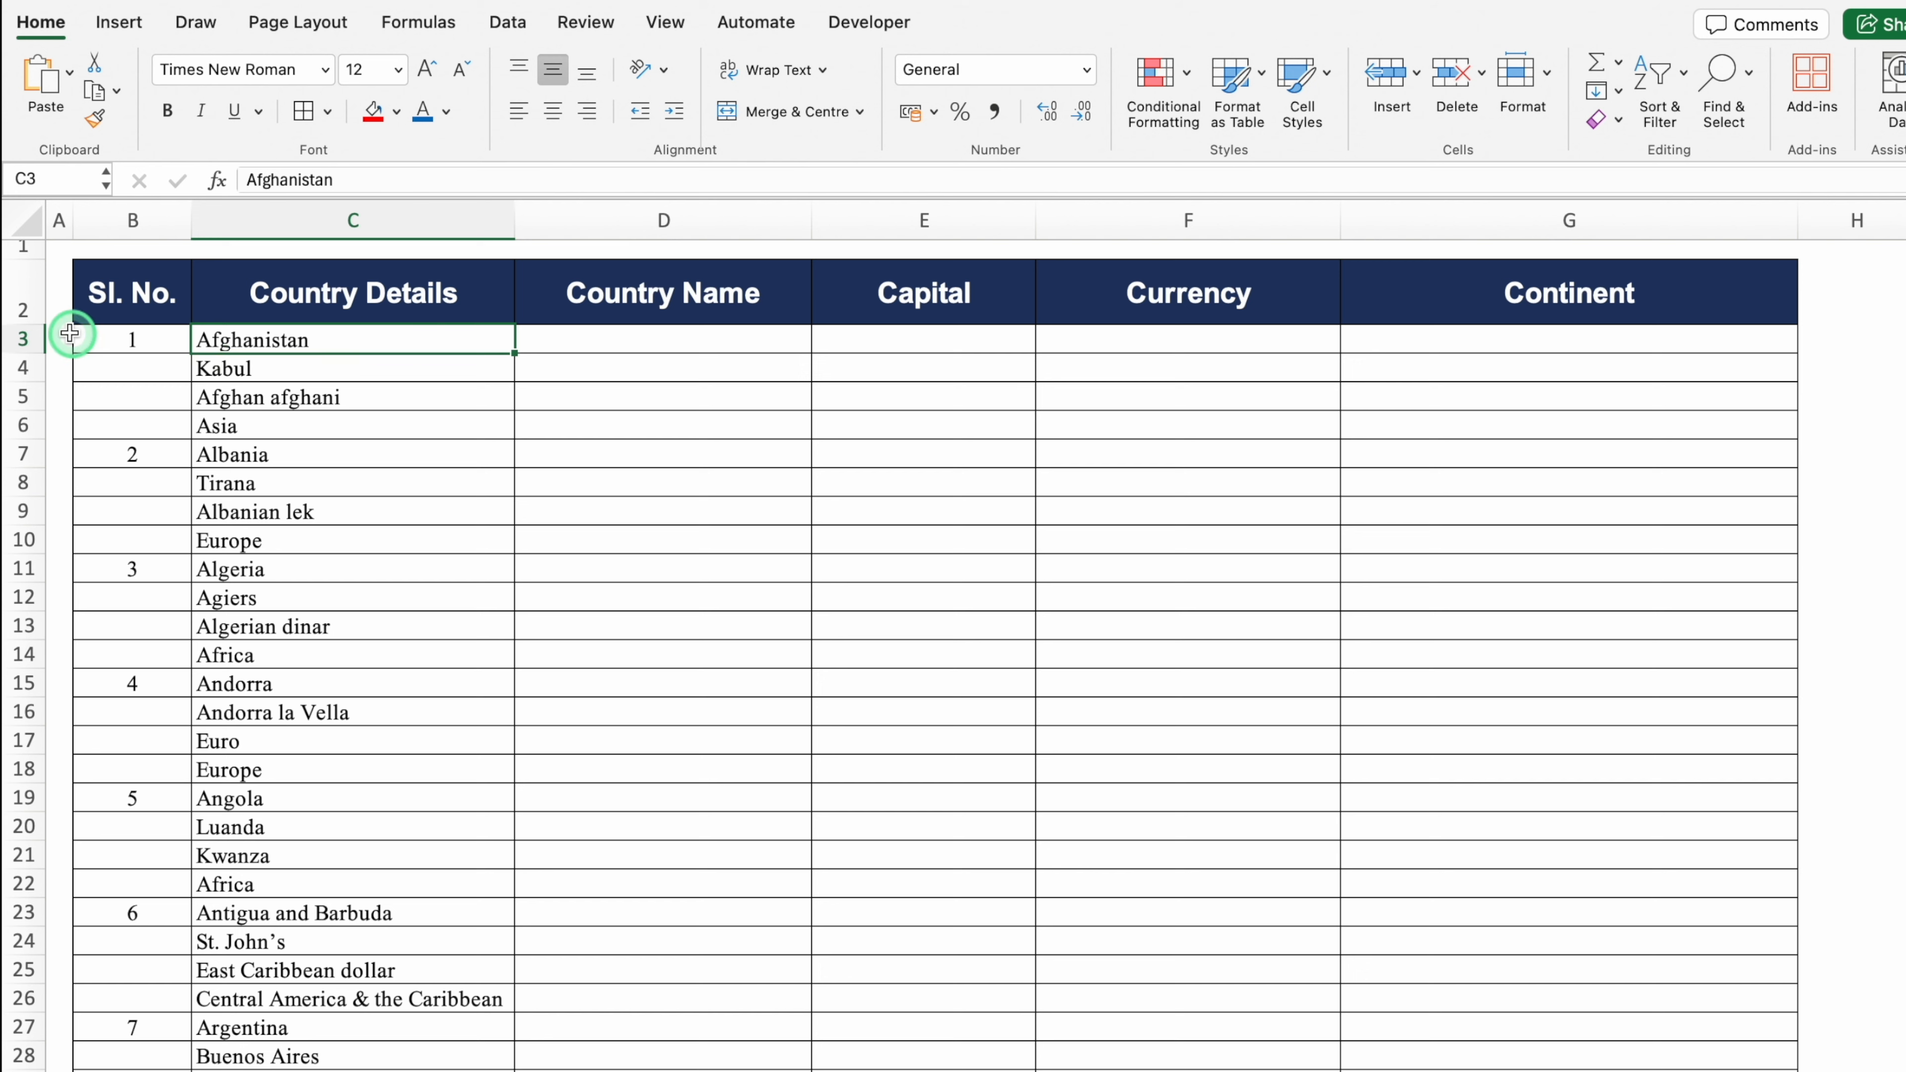
pyautogui.moveTo(23, 337); pyautogui.dragTo(30, 420)
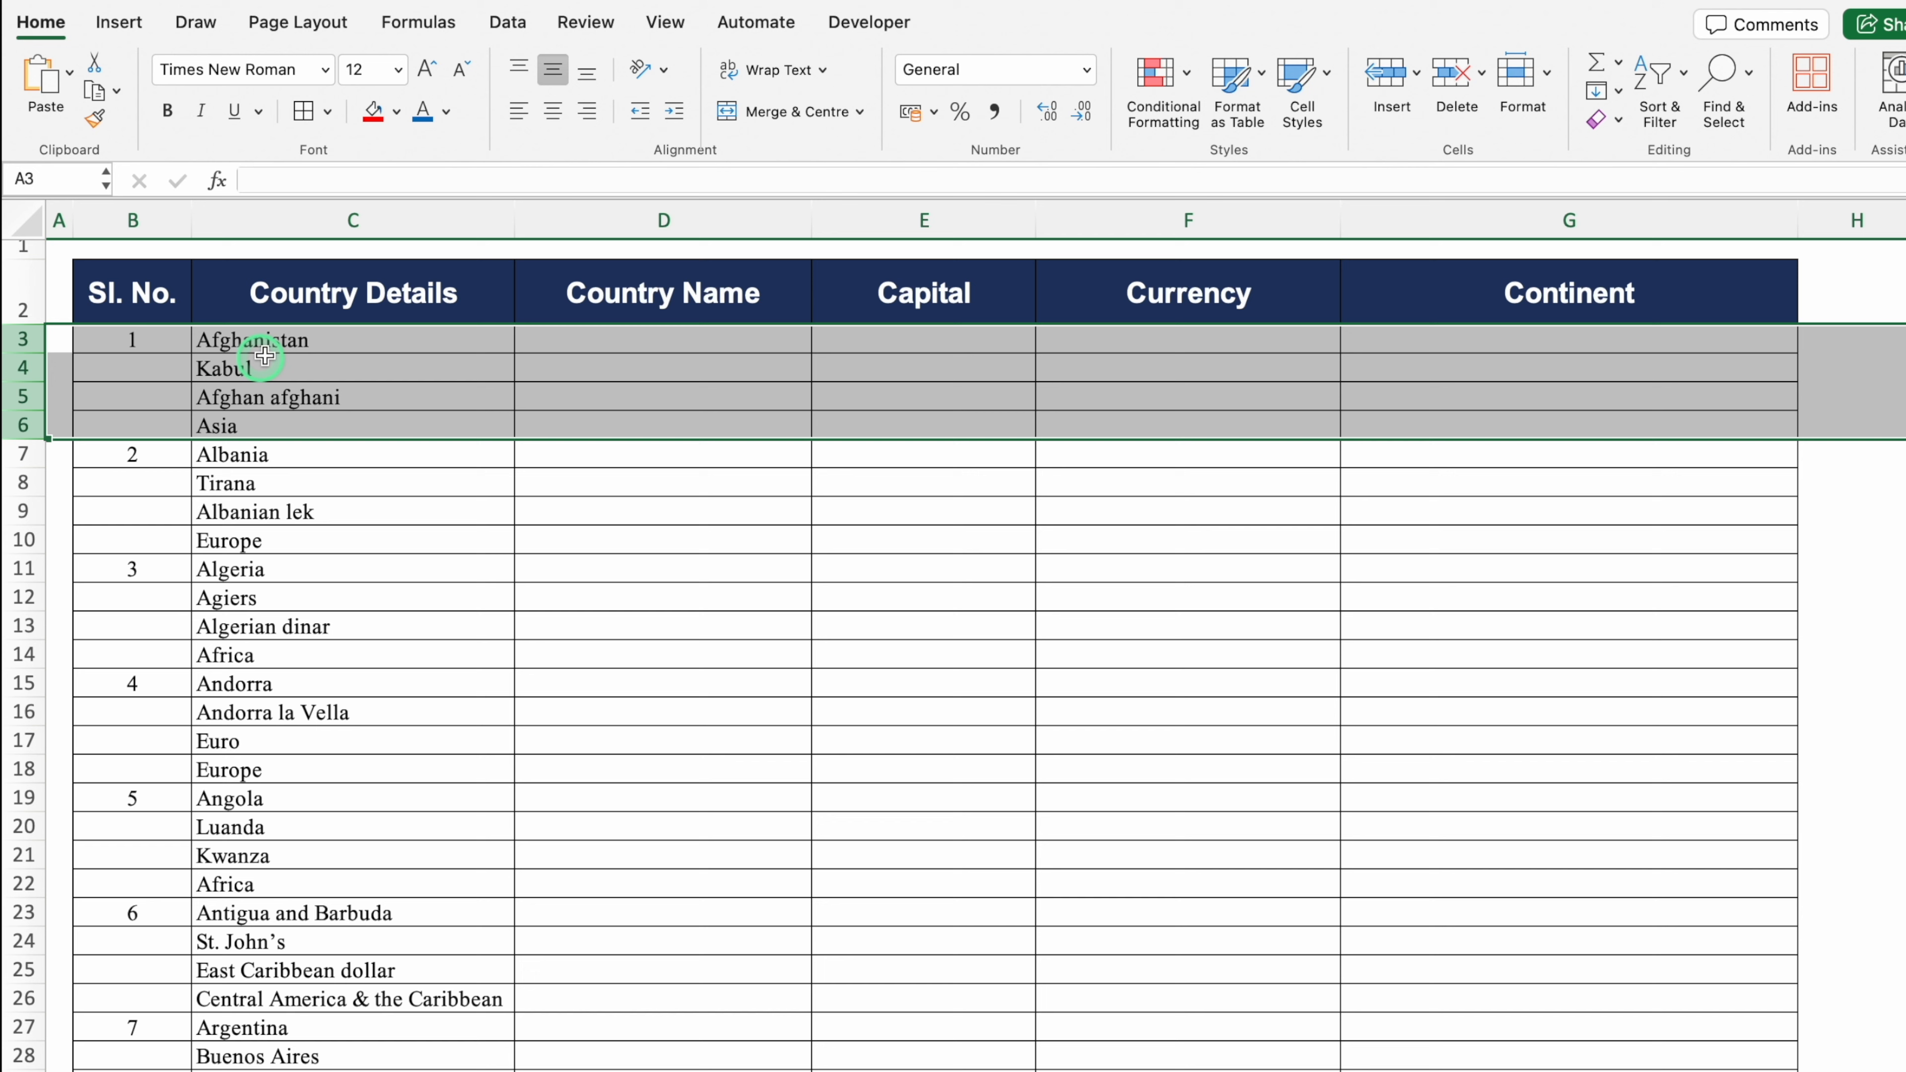
pyautogui.click(303, 341)
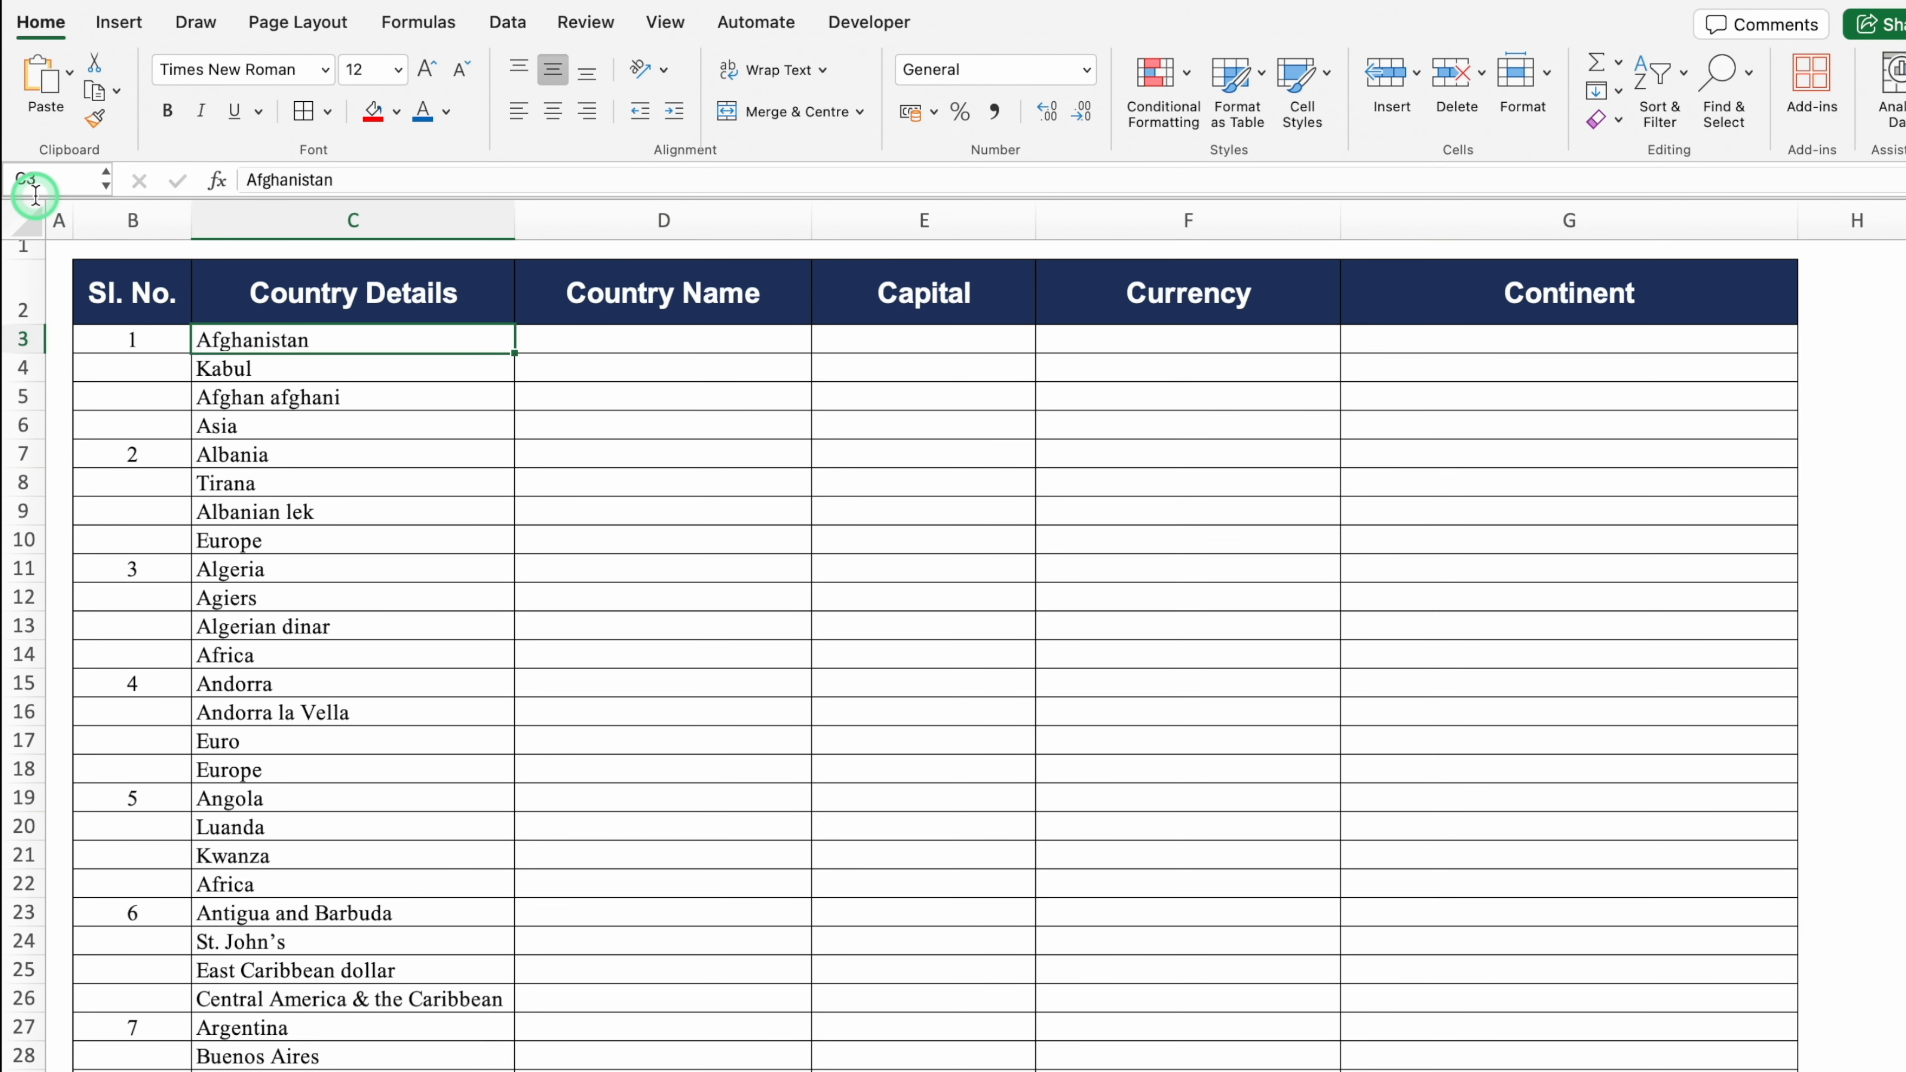
# Step: Enter C3 in D3 and C4 in E3, extending row 3 to C3–C6
pyautogui.click(328, 368)
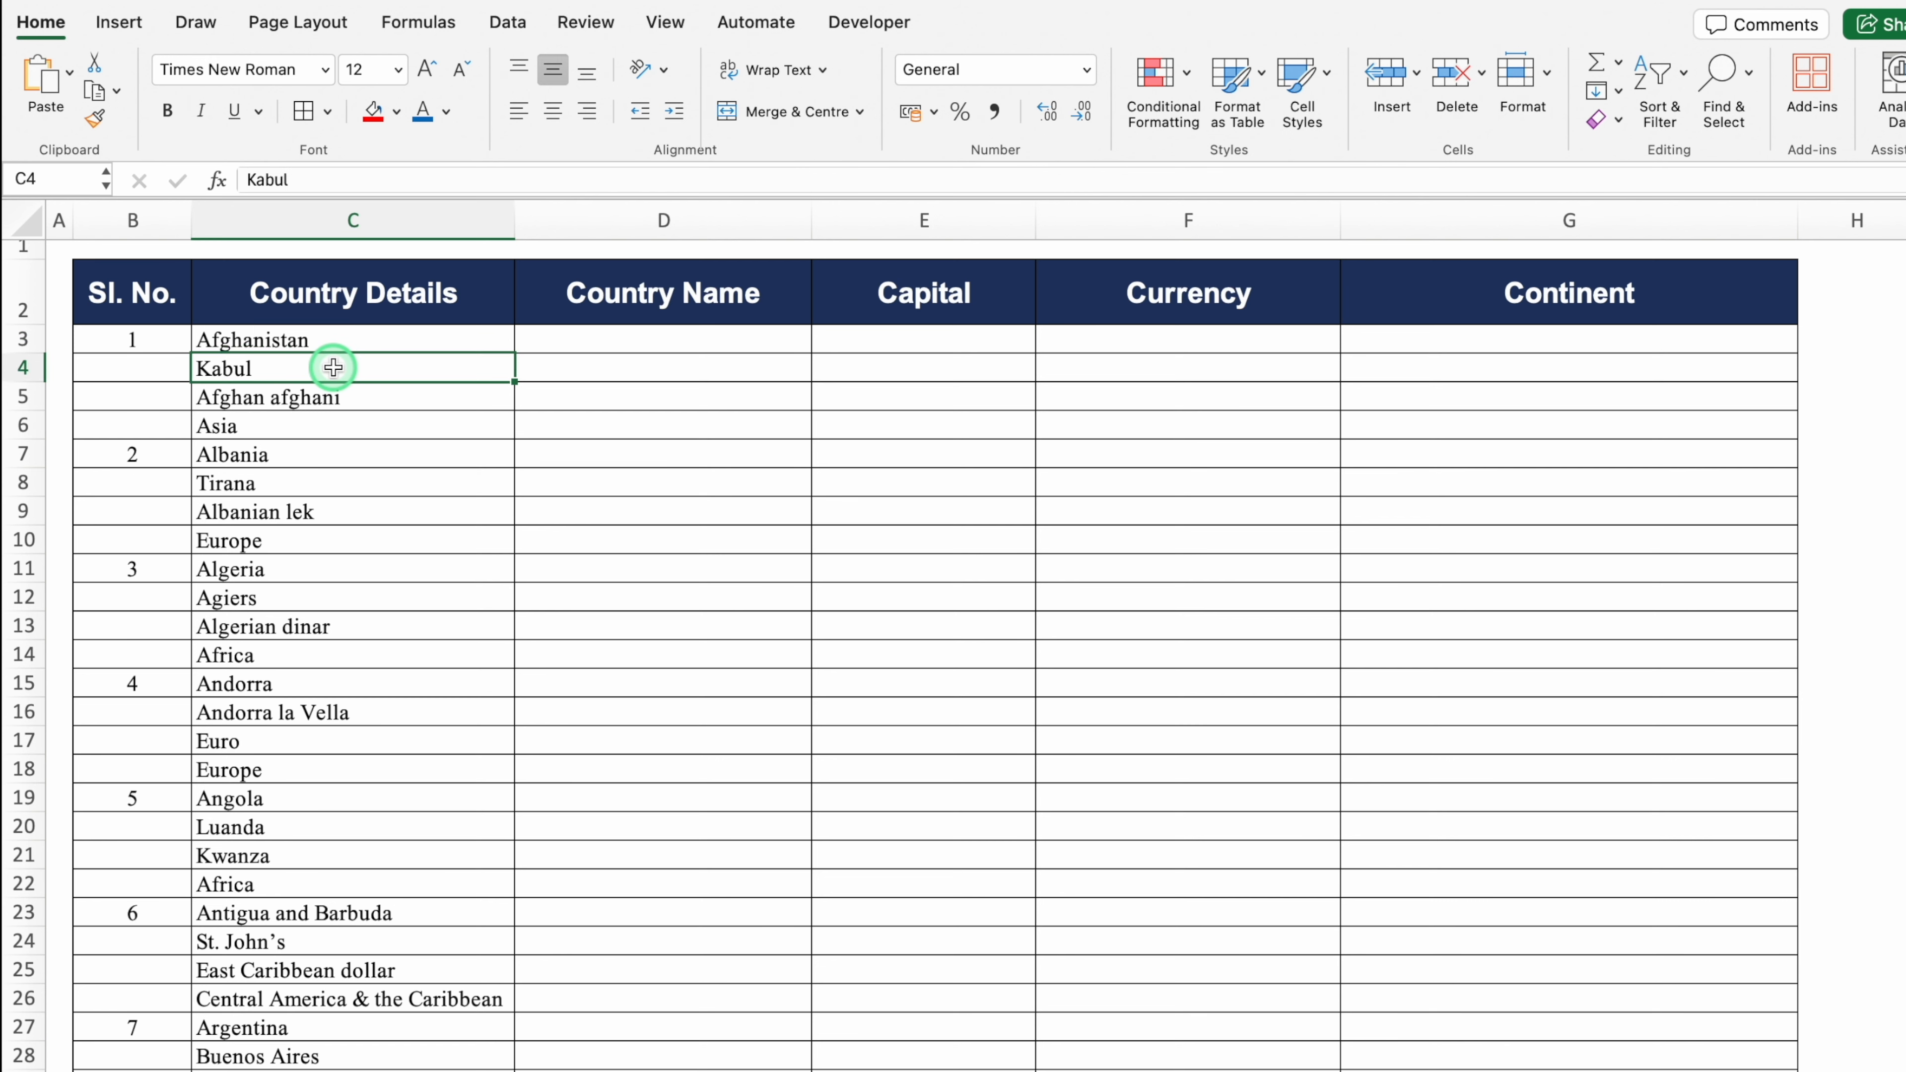
pyautogui.click(362, 401)
pyautogui.click(373, 427)
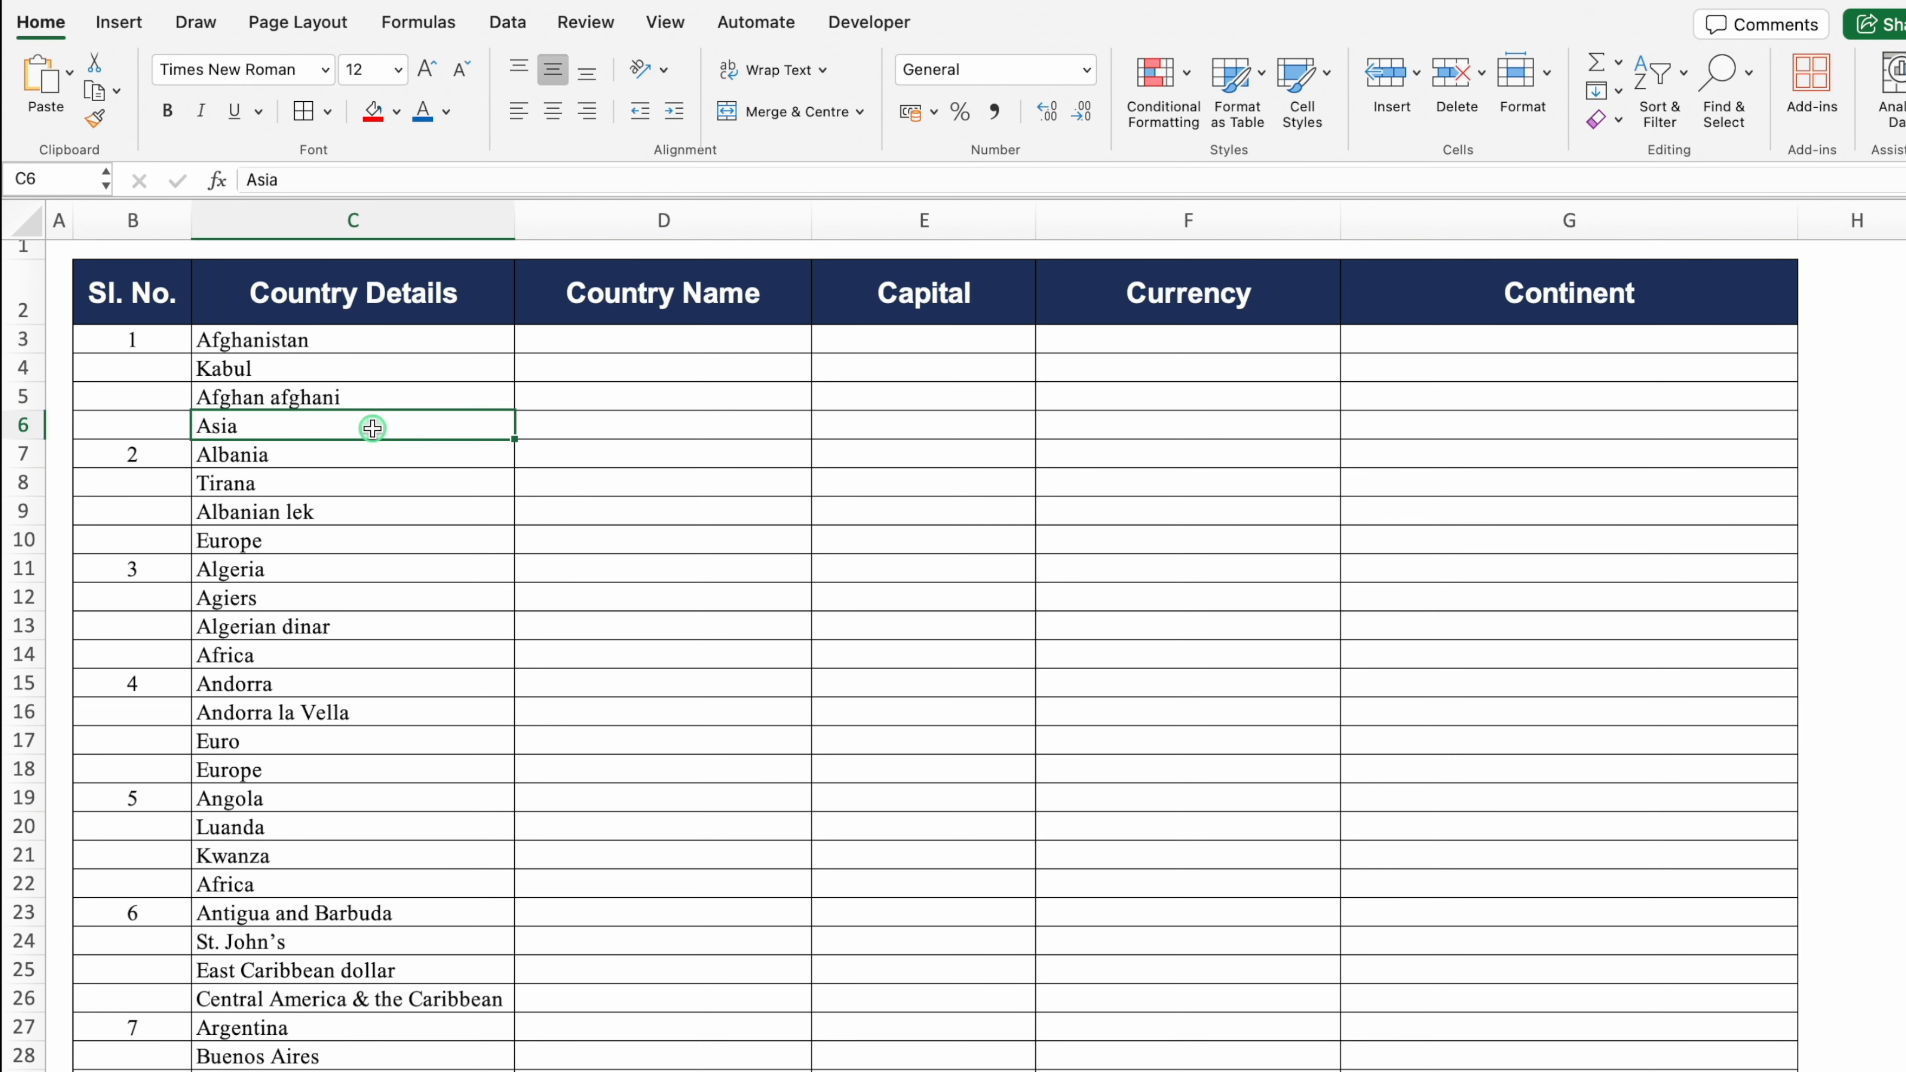
pyautogui.click(584, 341)
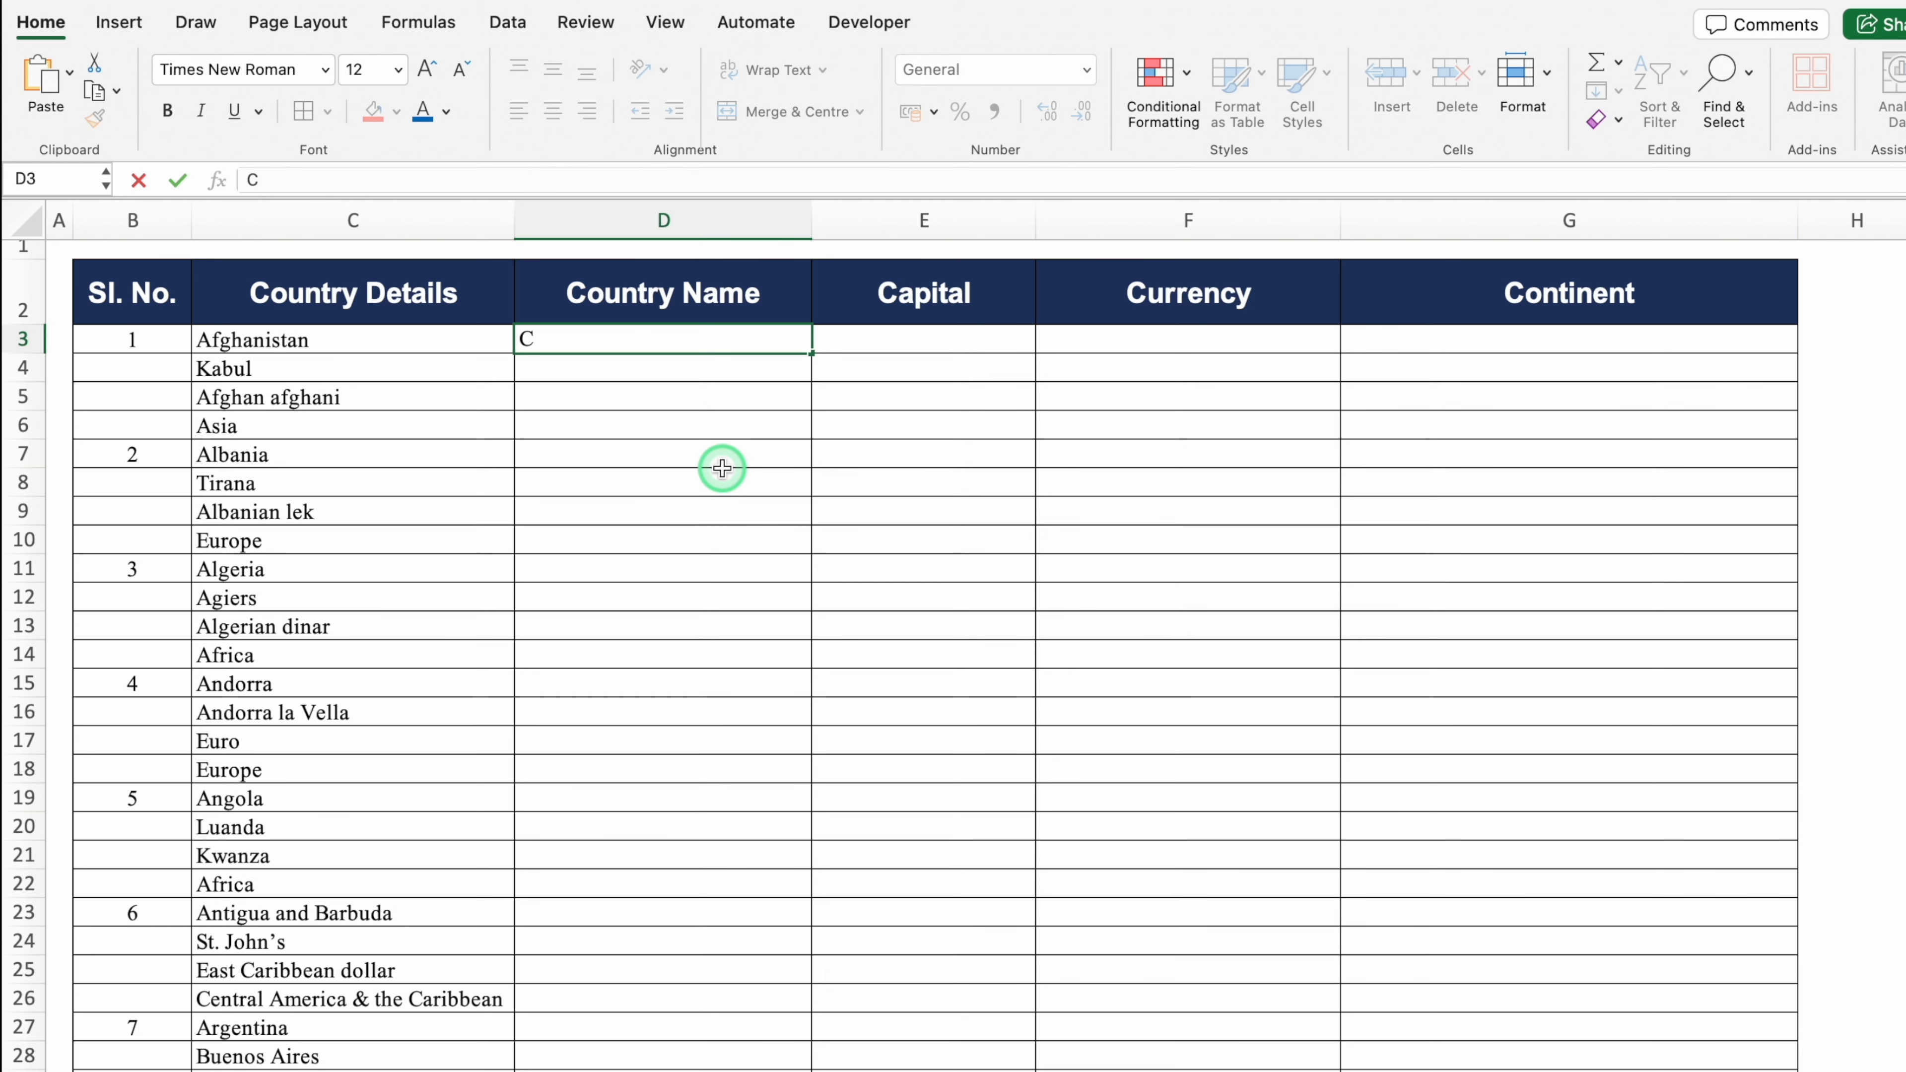
pyautogui.write('C3')
pyautogui.click(910, 336)
pyautogui.write('C4')
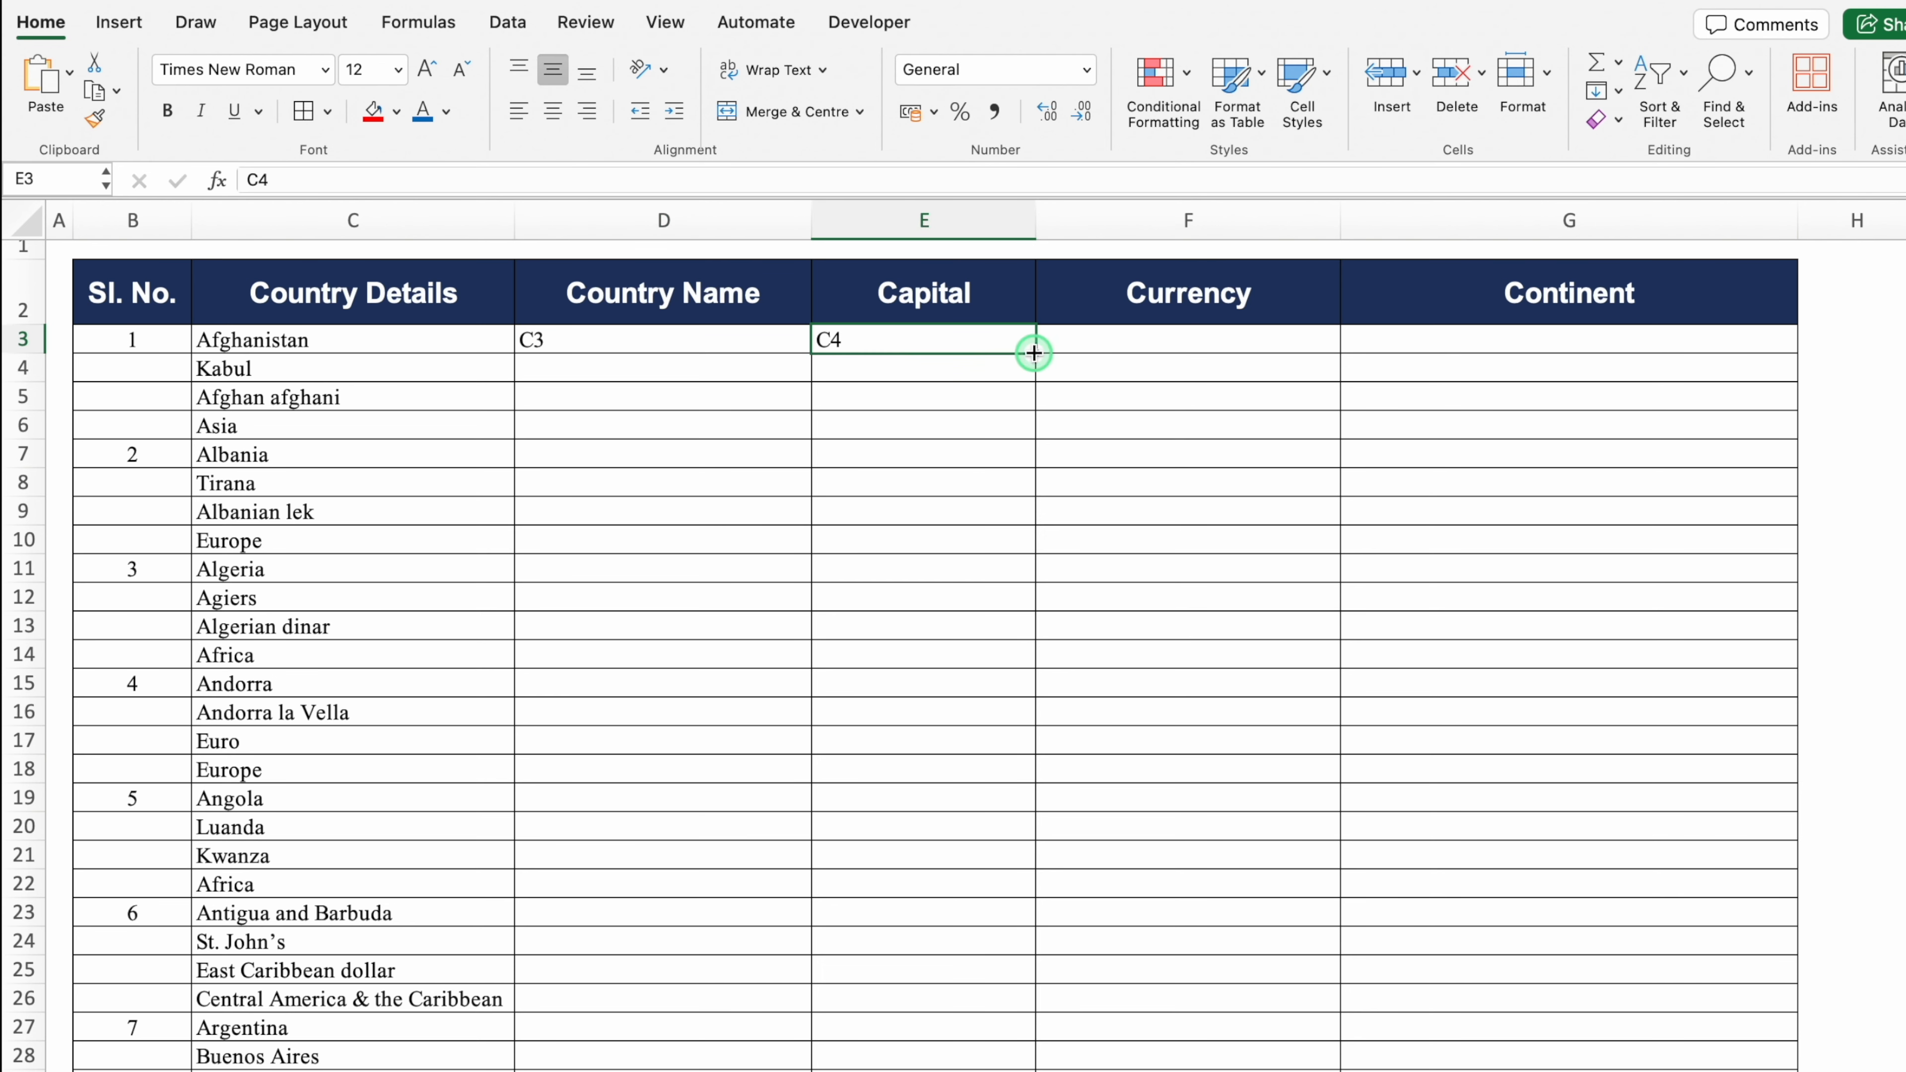
pyautogui.moveTo(1035, 352); pyautogui.dragTo(1580, 363)
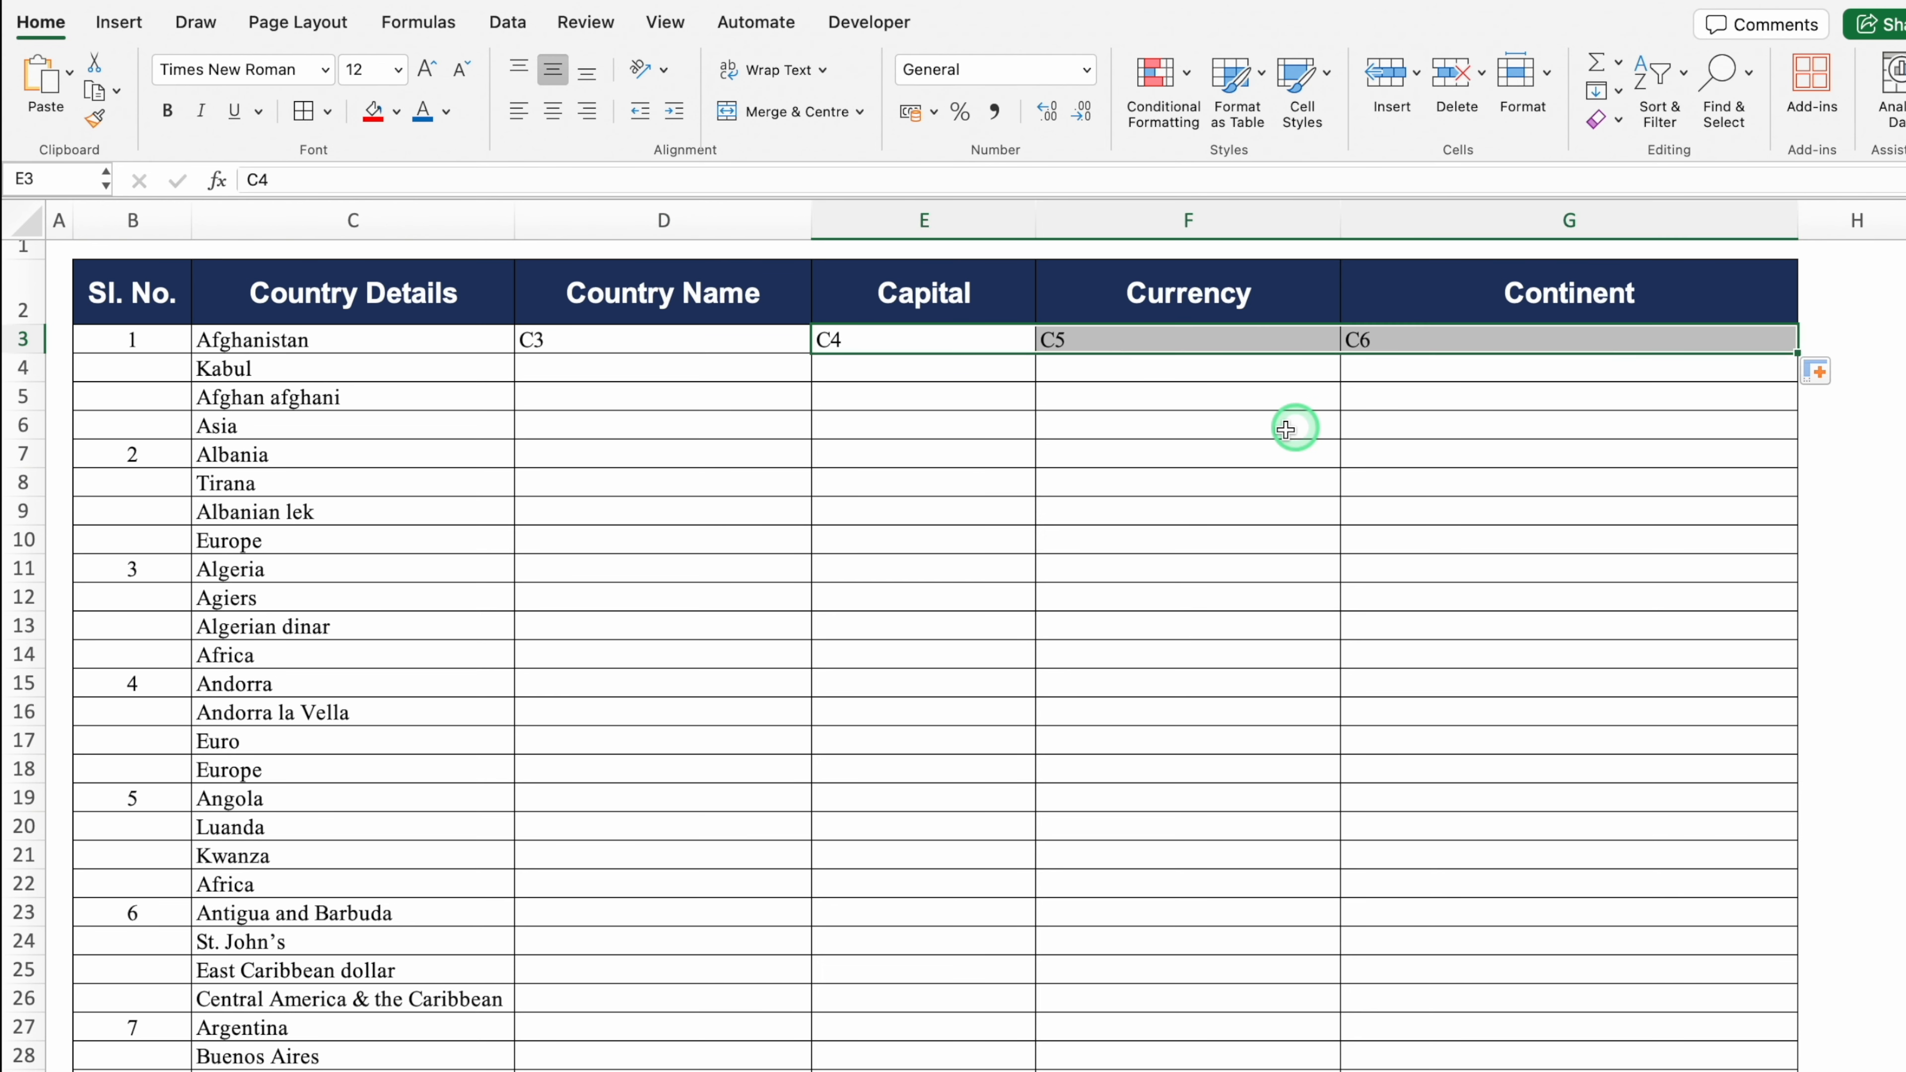
pyautogui.click(733, 348)
pyautogui.click(872, 340)
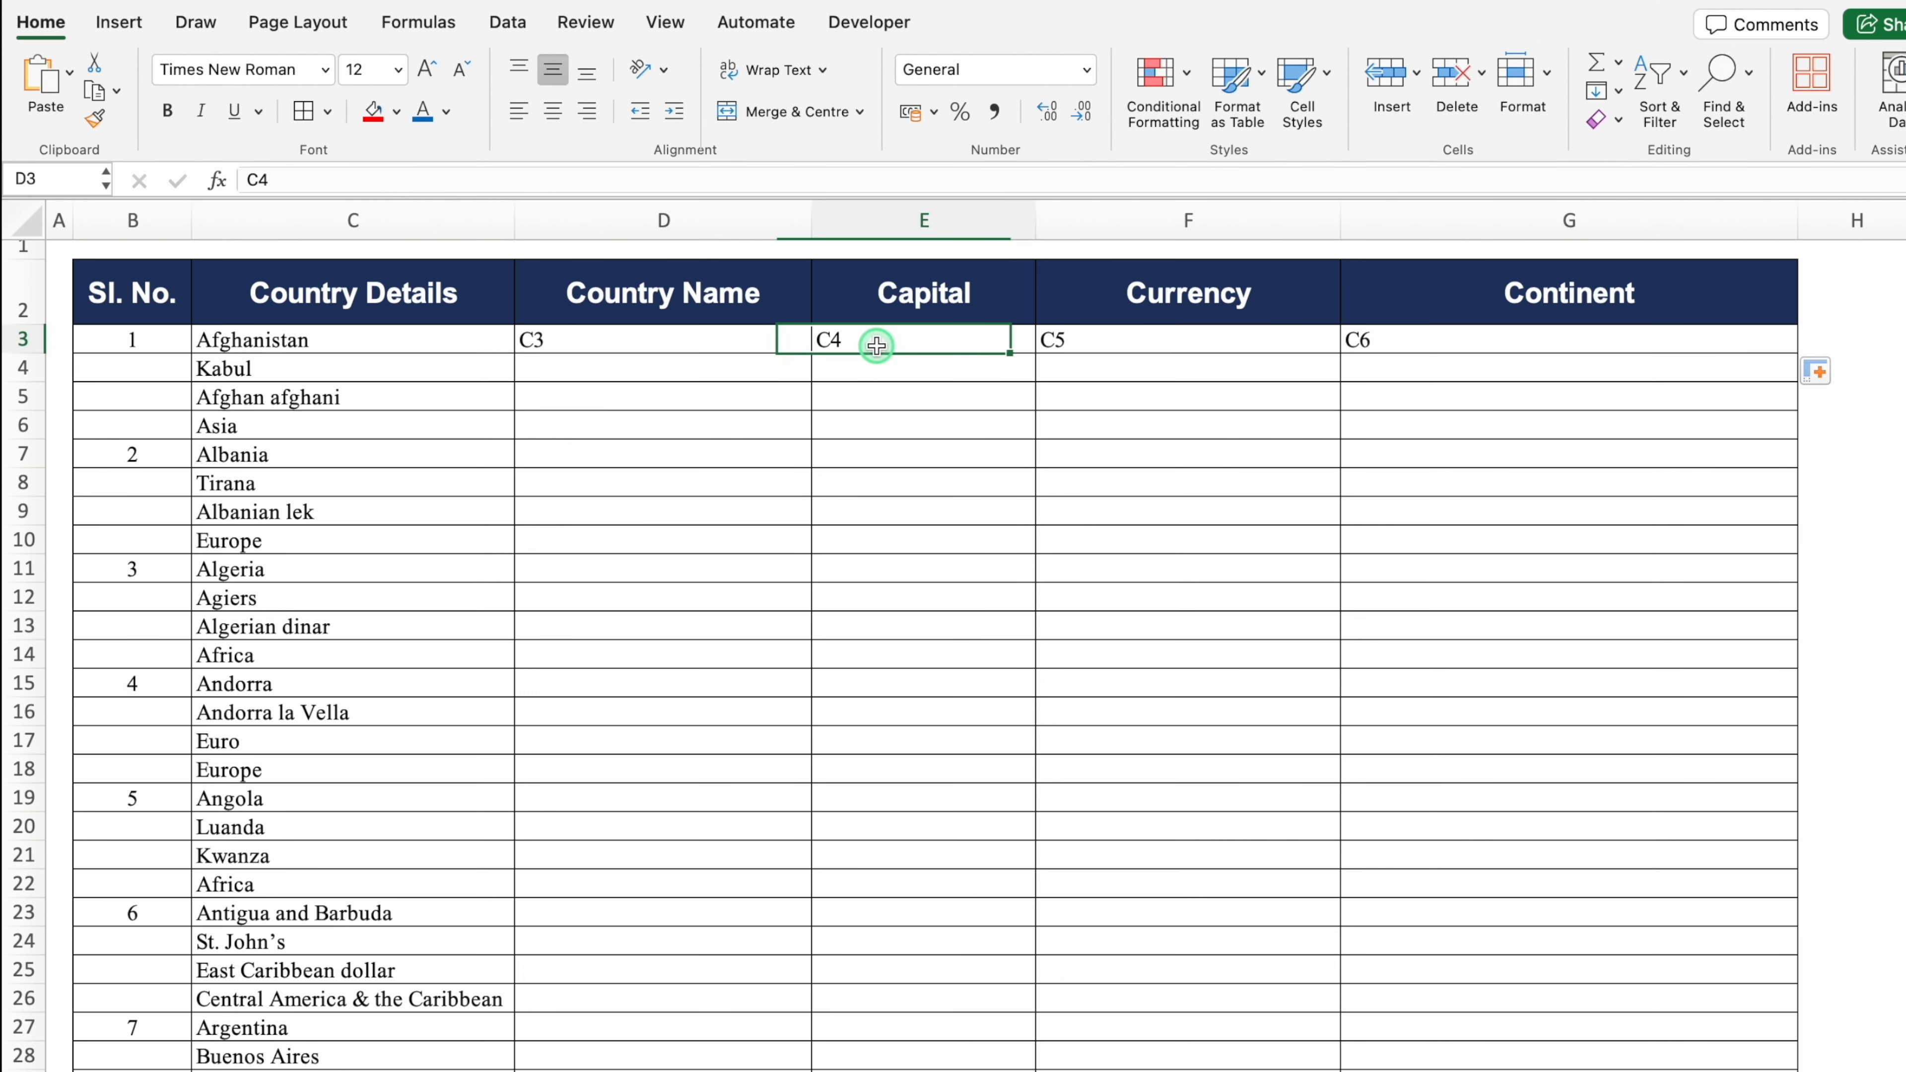
pyautogui.click(1076, 341)
pyautogui.click(1374, 343)
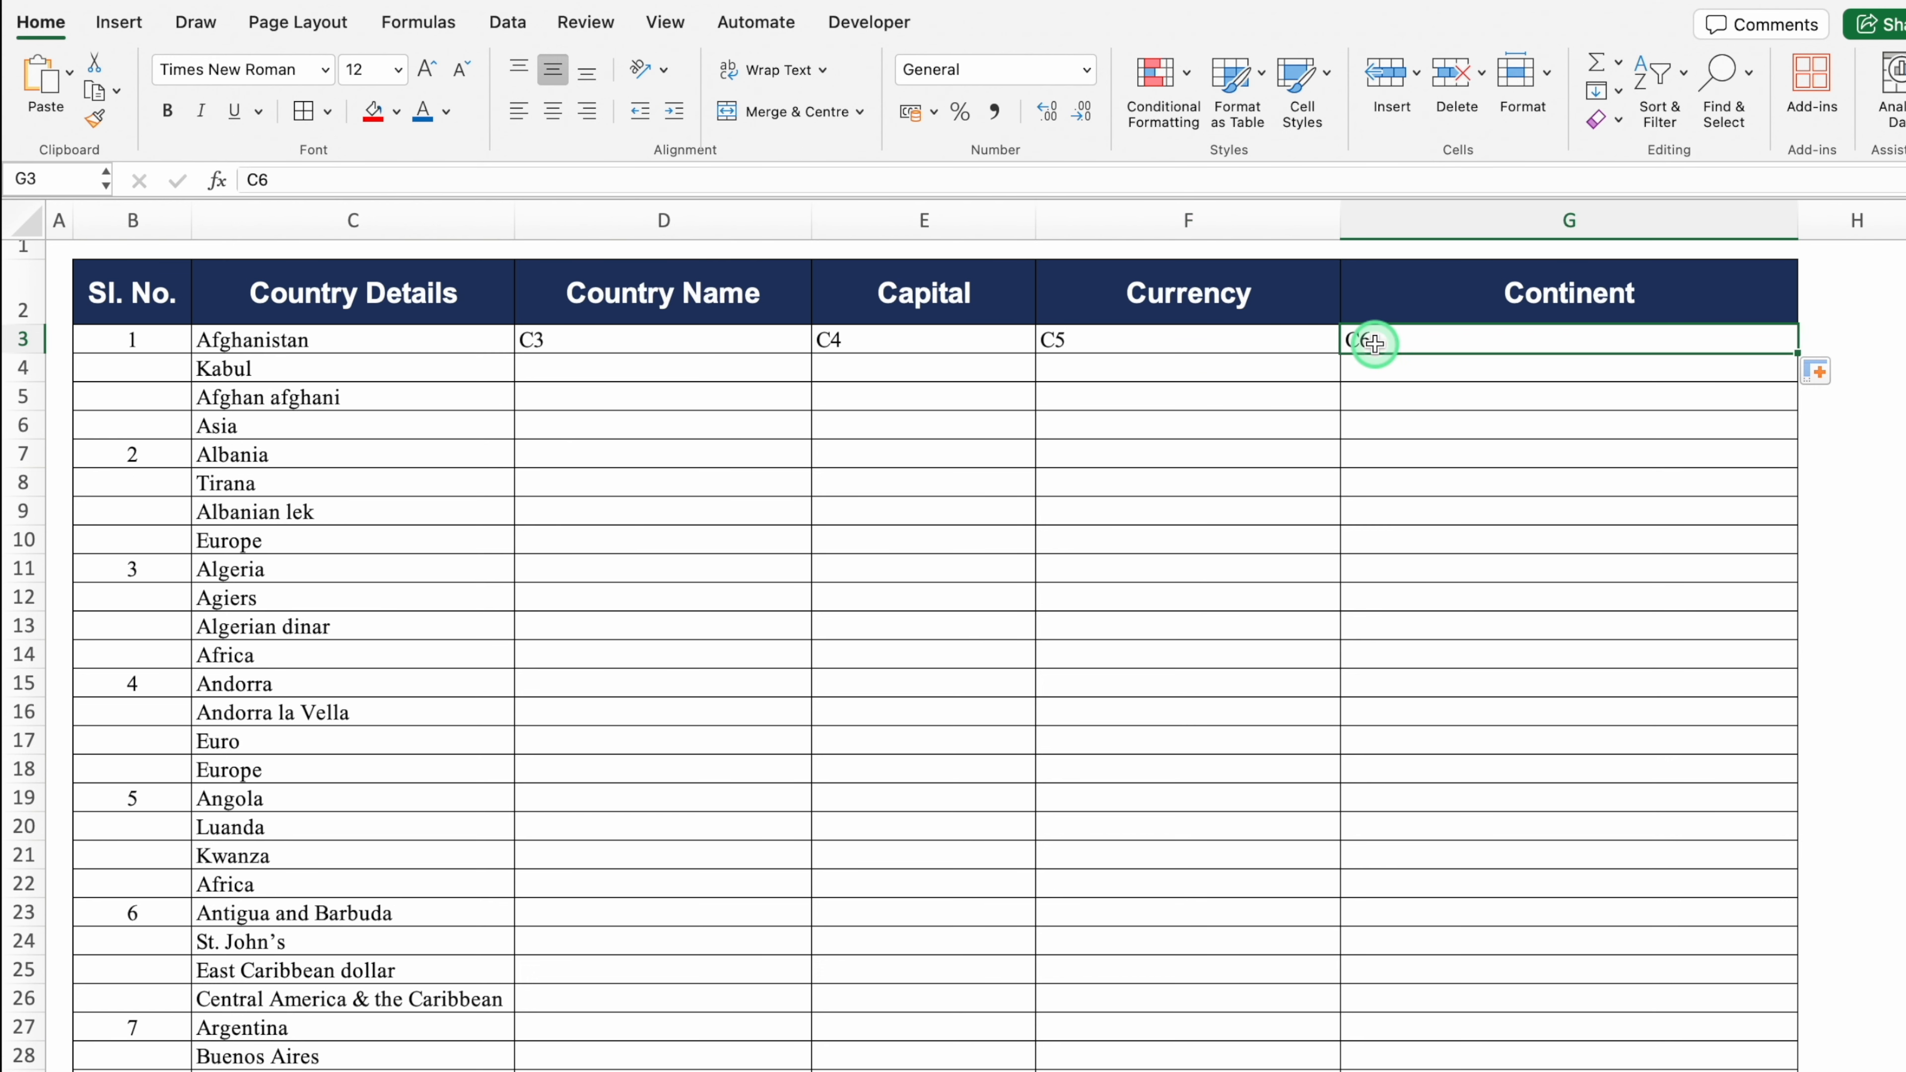
# Step: Enter C7 in D4, extend row 4 to C10, and fill both rows down to row 18
pyautogui.click(335, 454)
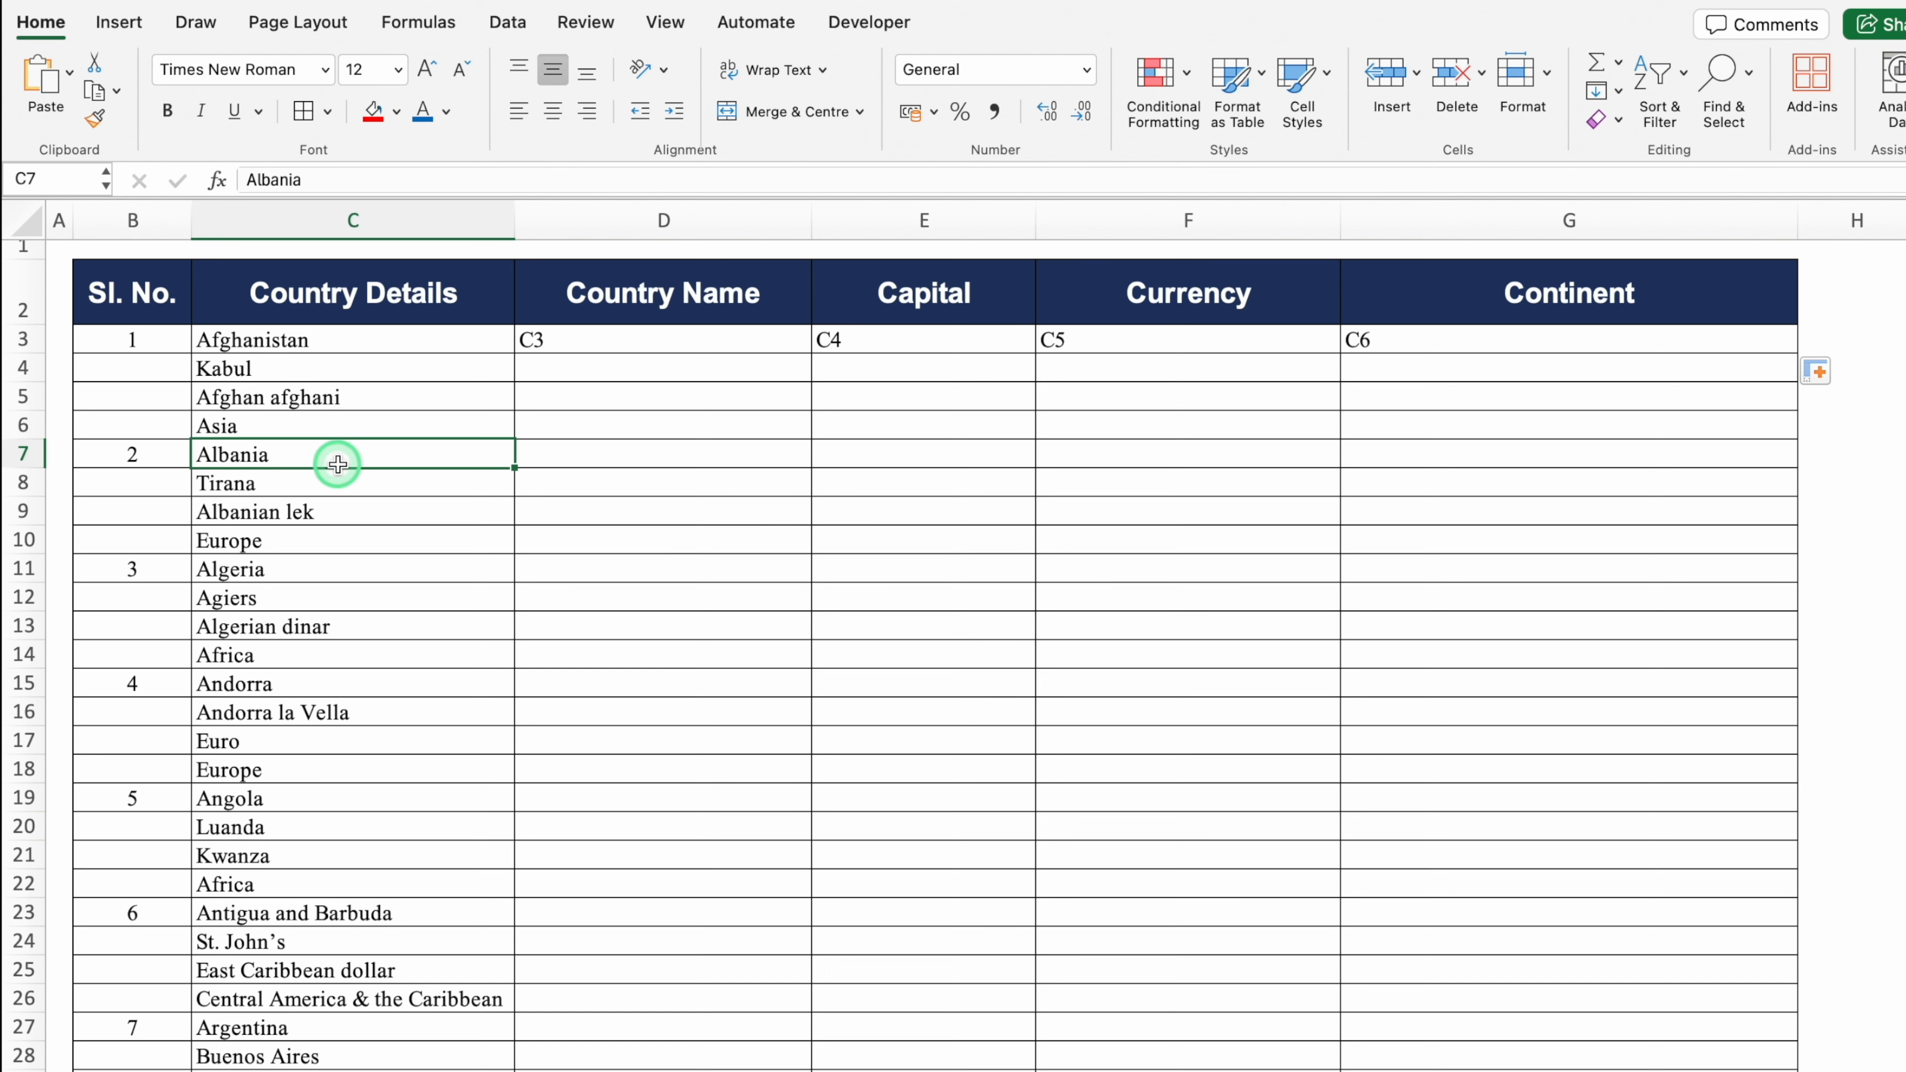
pyautogui.click(340, 475)
pyautogui.click(355, 510)
pyautogui.click(357, 539)
pyautogui.click(598, 367)
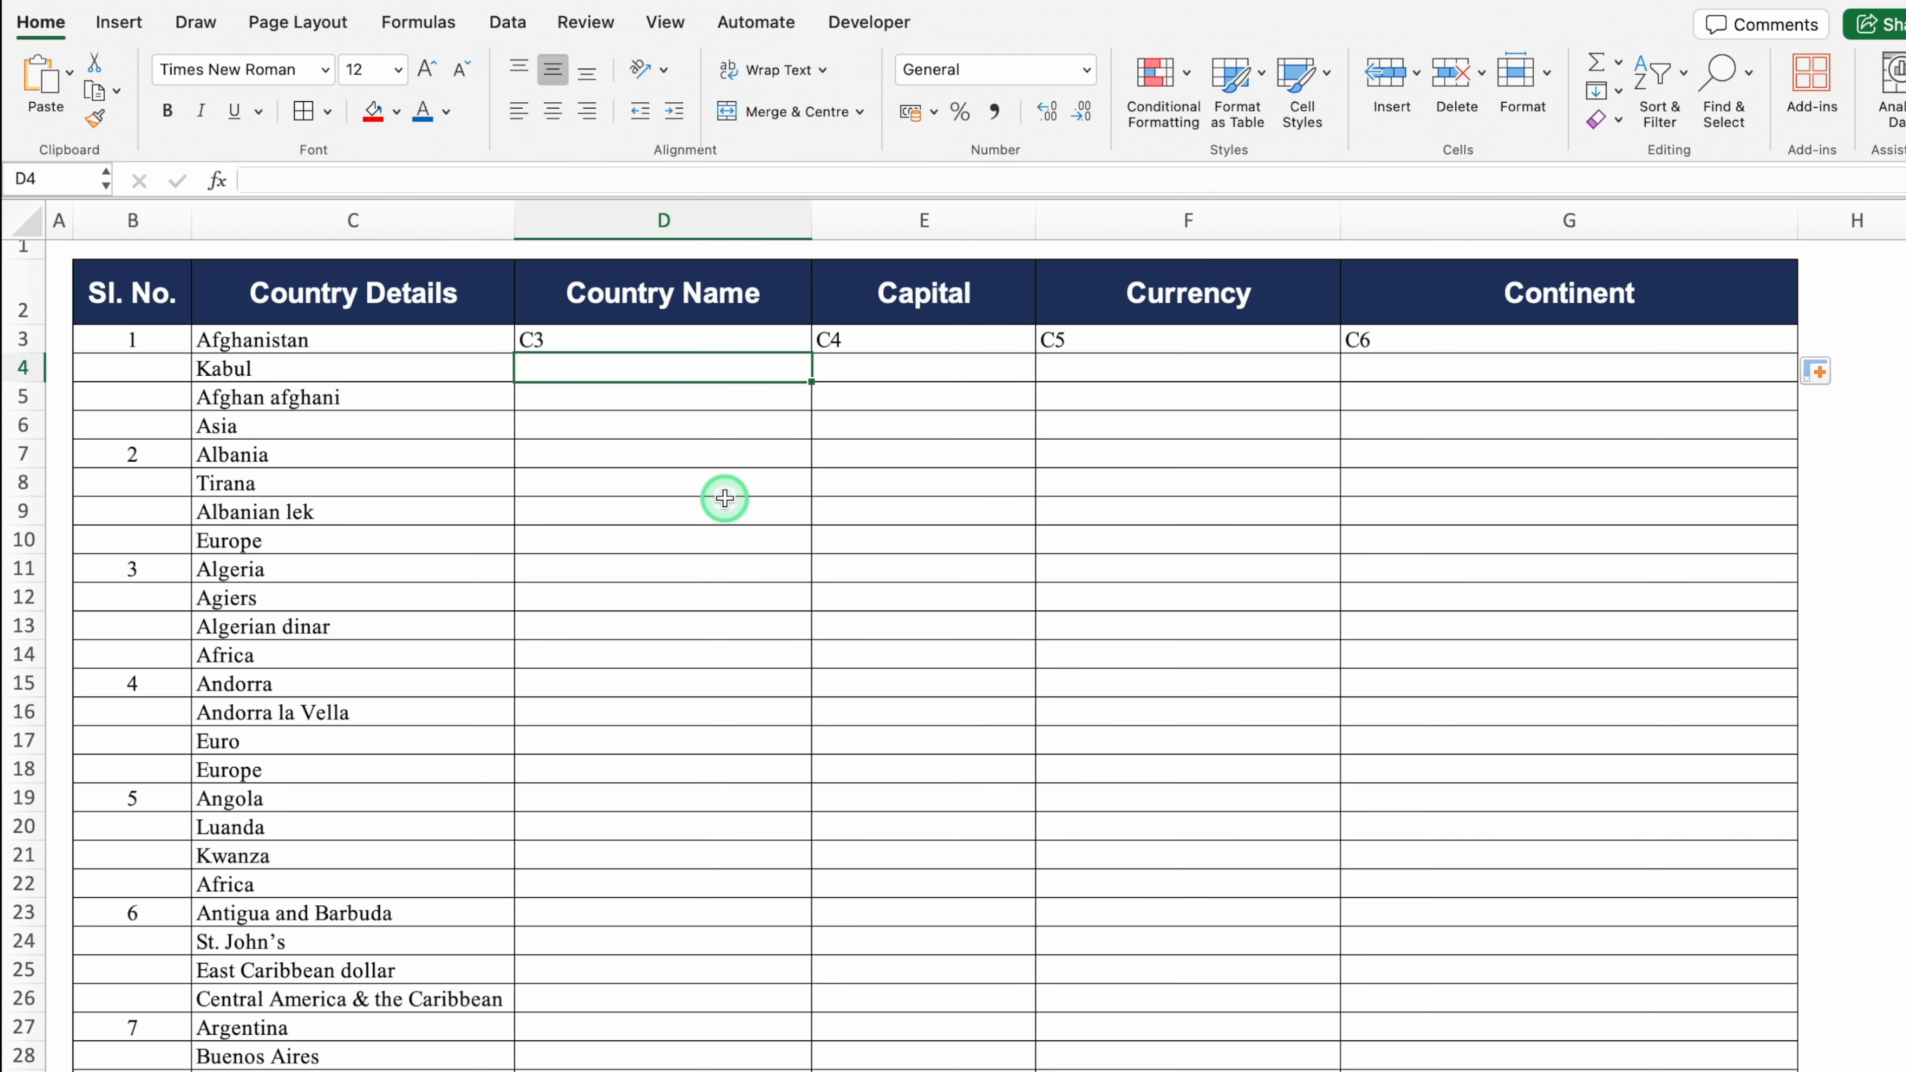
pyautogui.write('C7')
pyautogui.press('Return')
pyautogui.click(799, 368)
pyautogui.moveTo(811, 381); pyautogui.dragTo(1582, 395)
pyautogui.click(1400, 534)
pyautogui.moveTo(711, 340); pyautogui.dragTo(1794, 782)
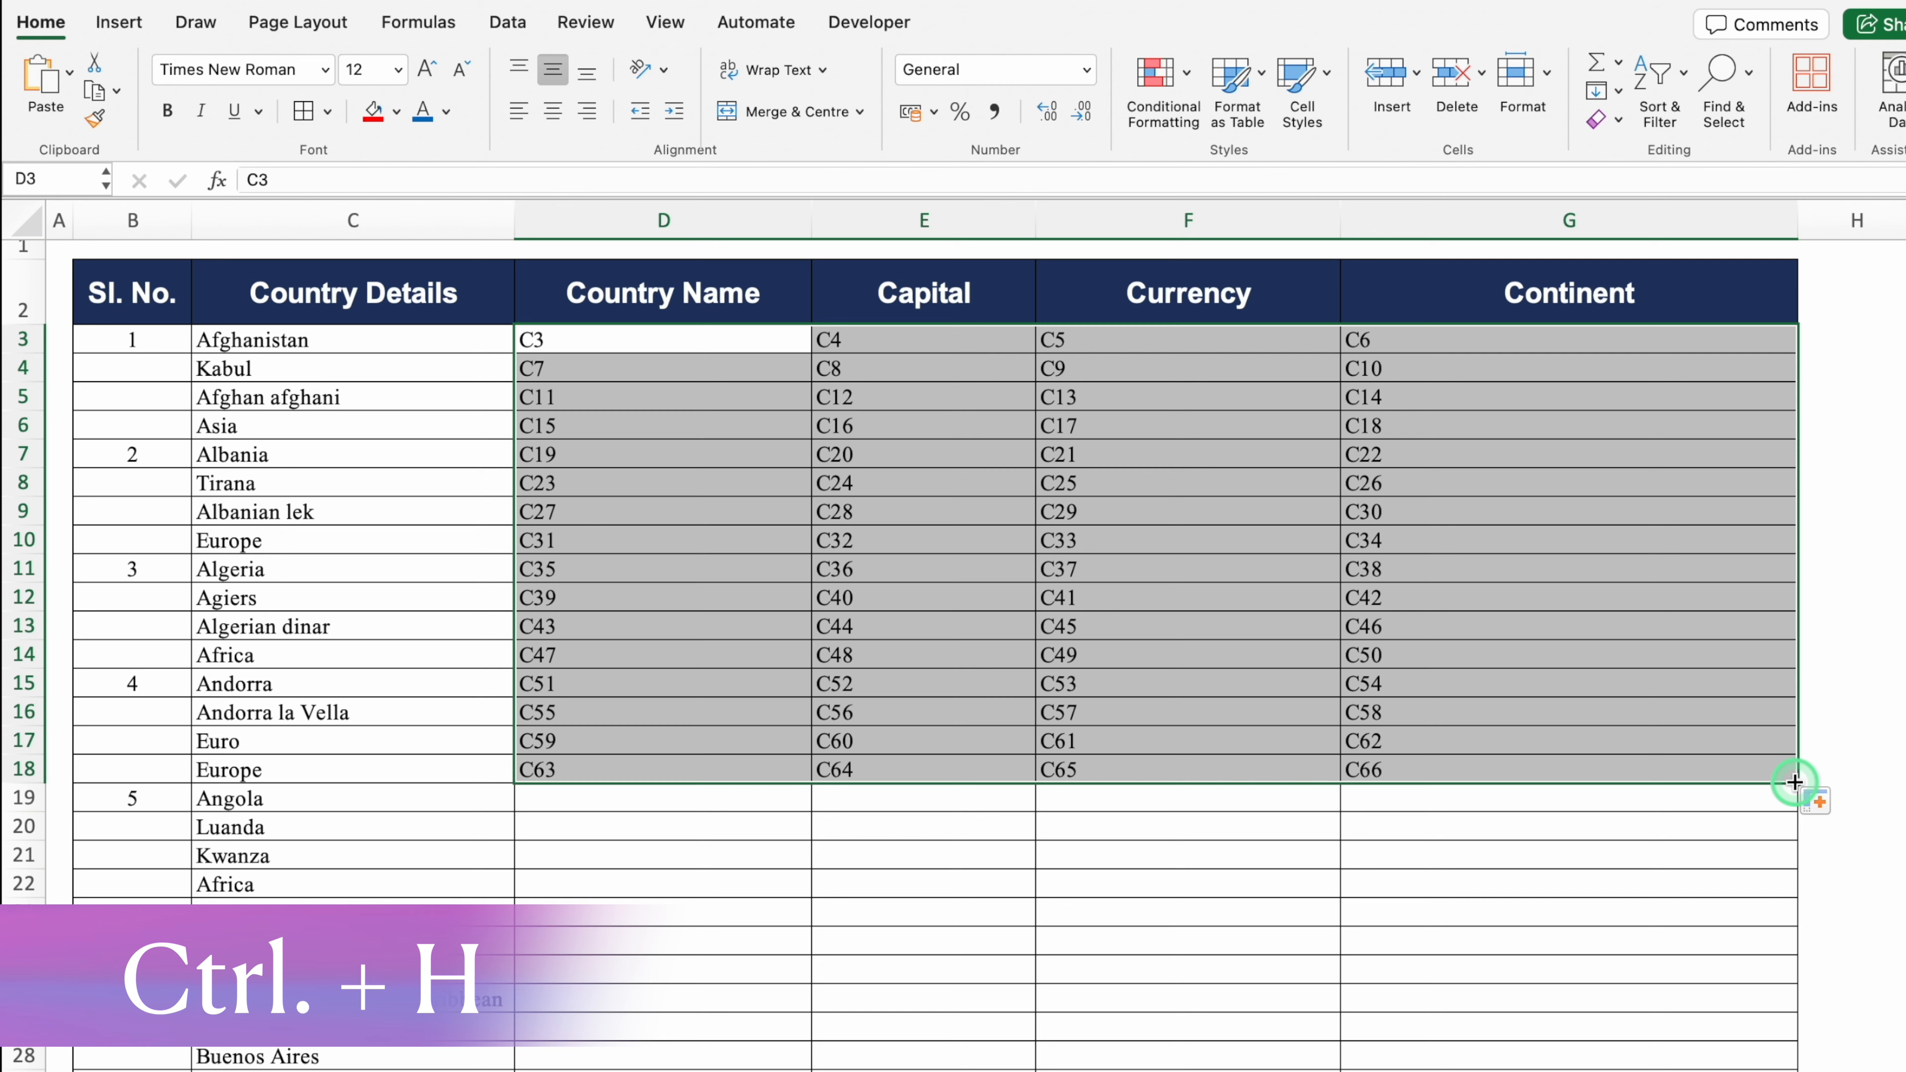
# Step: Replace C with =C in the selected references, converting all 64 placeholders into formulas
pyautogui.hotkey('ctrl', 'h')
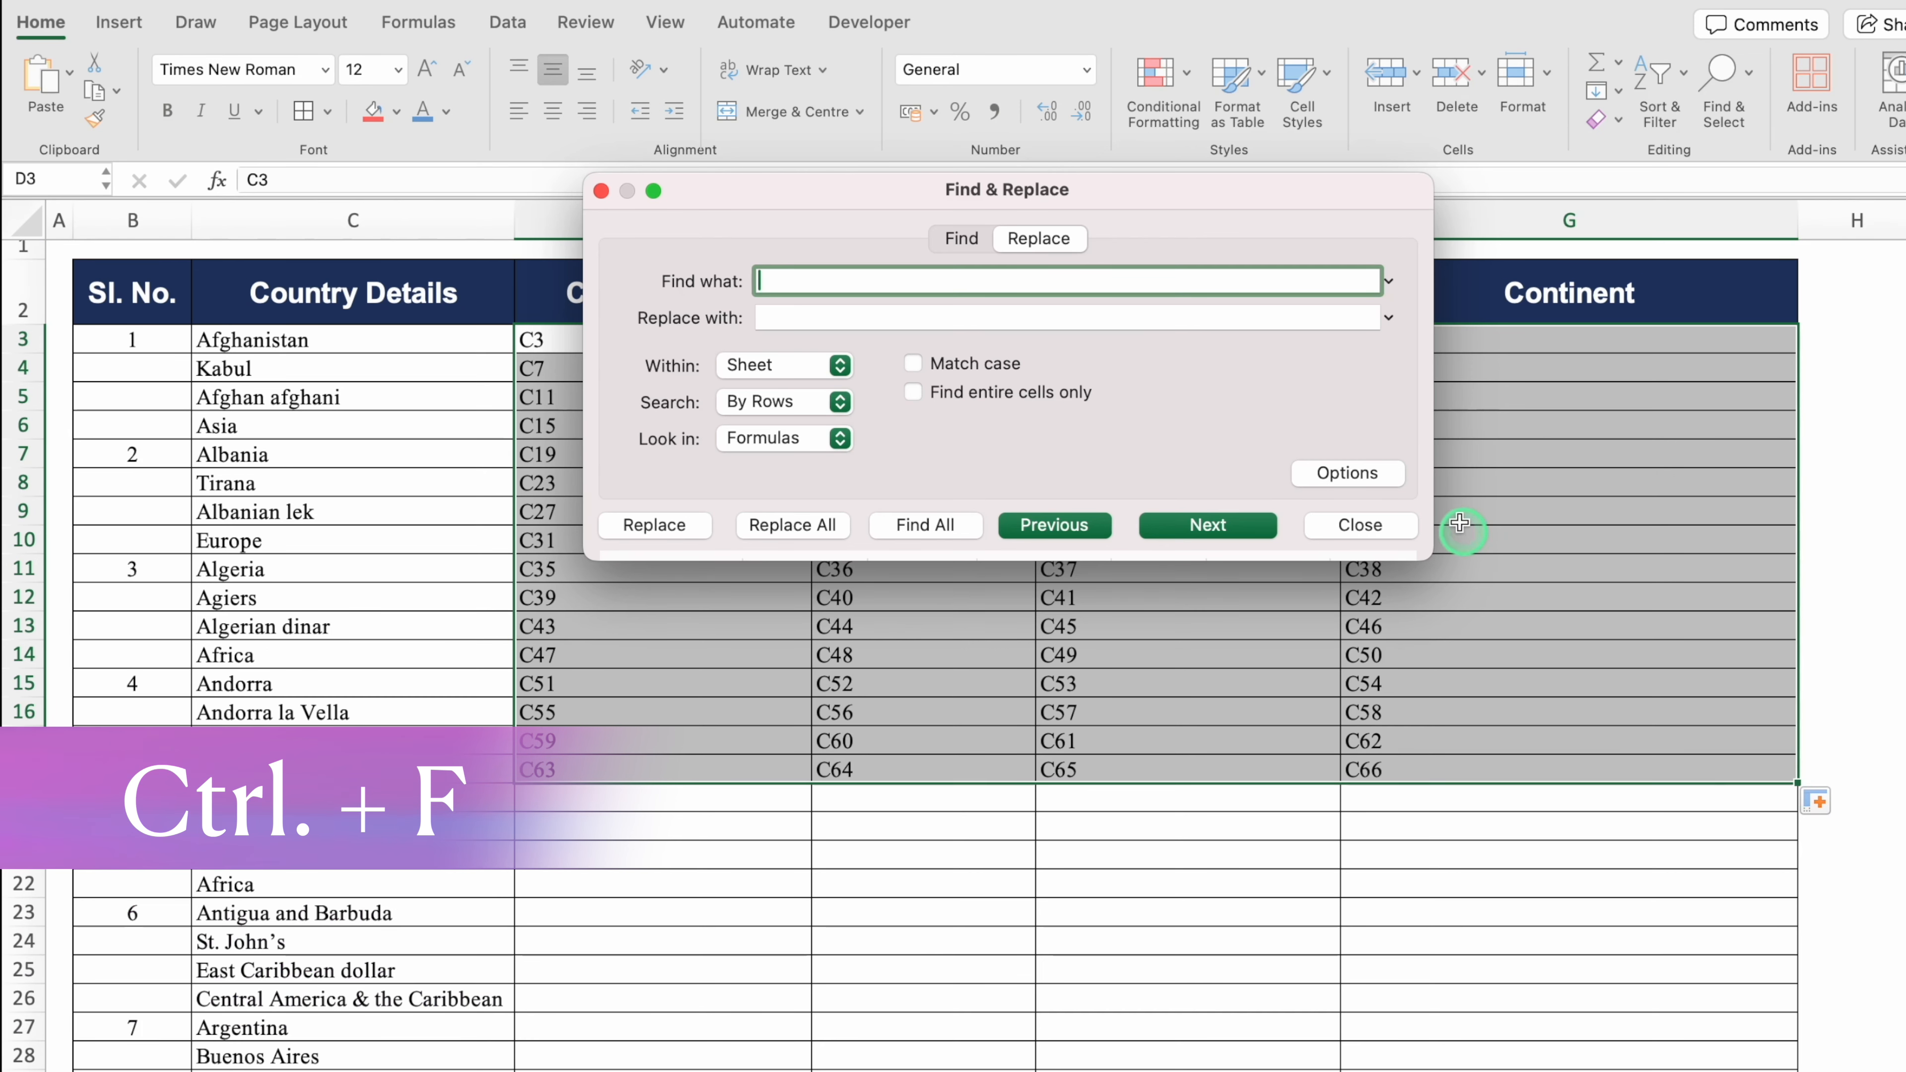
pyautogui.click(863, 277)
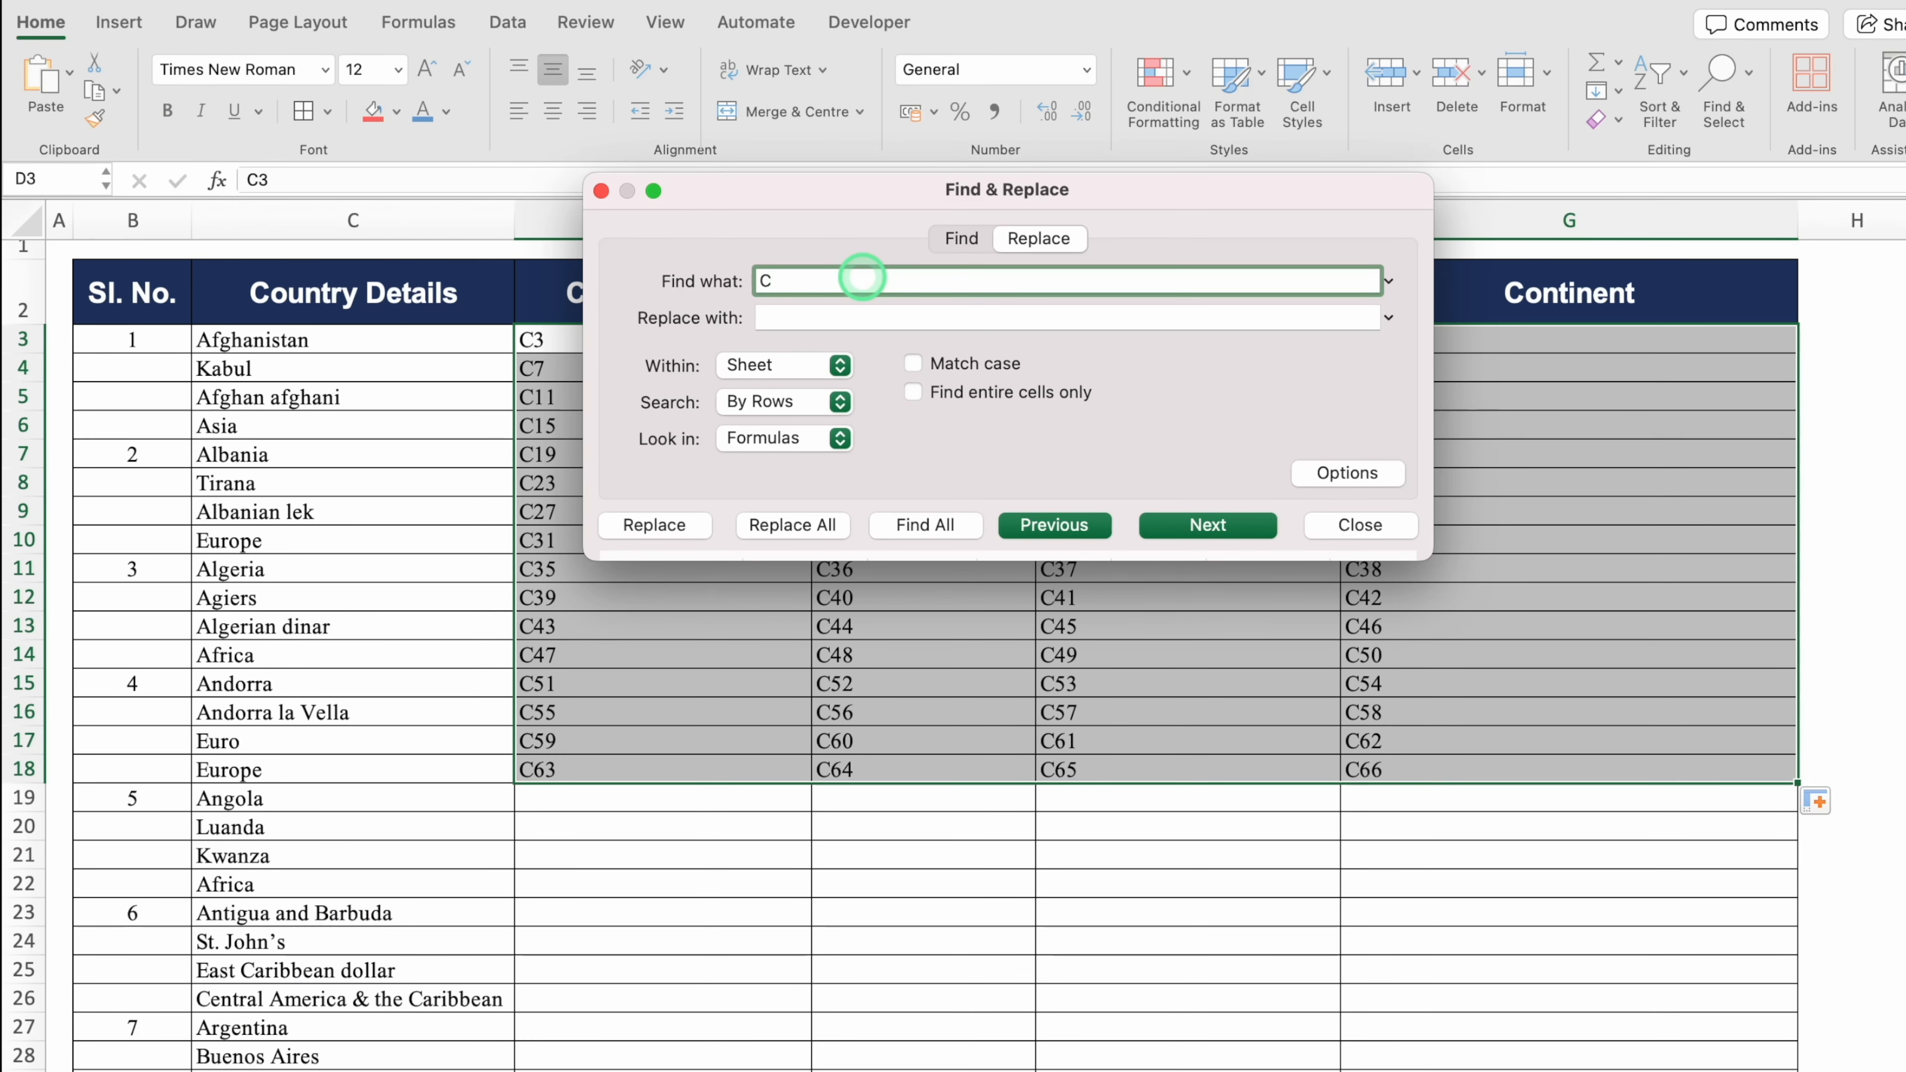
pyautogui.click(827, 317)
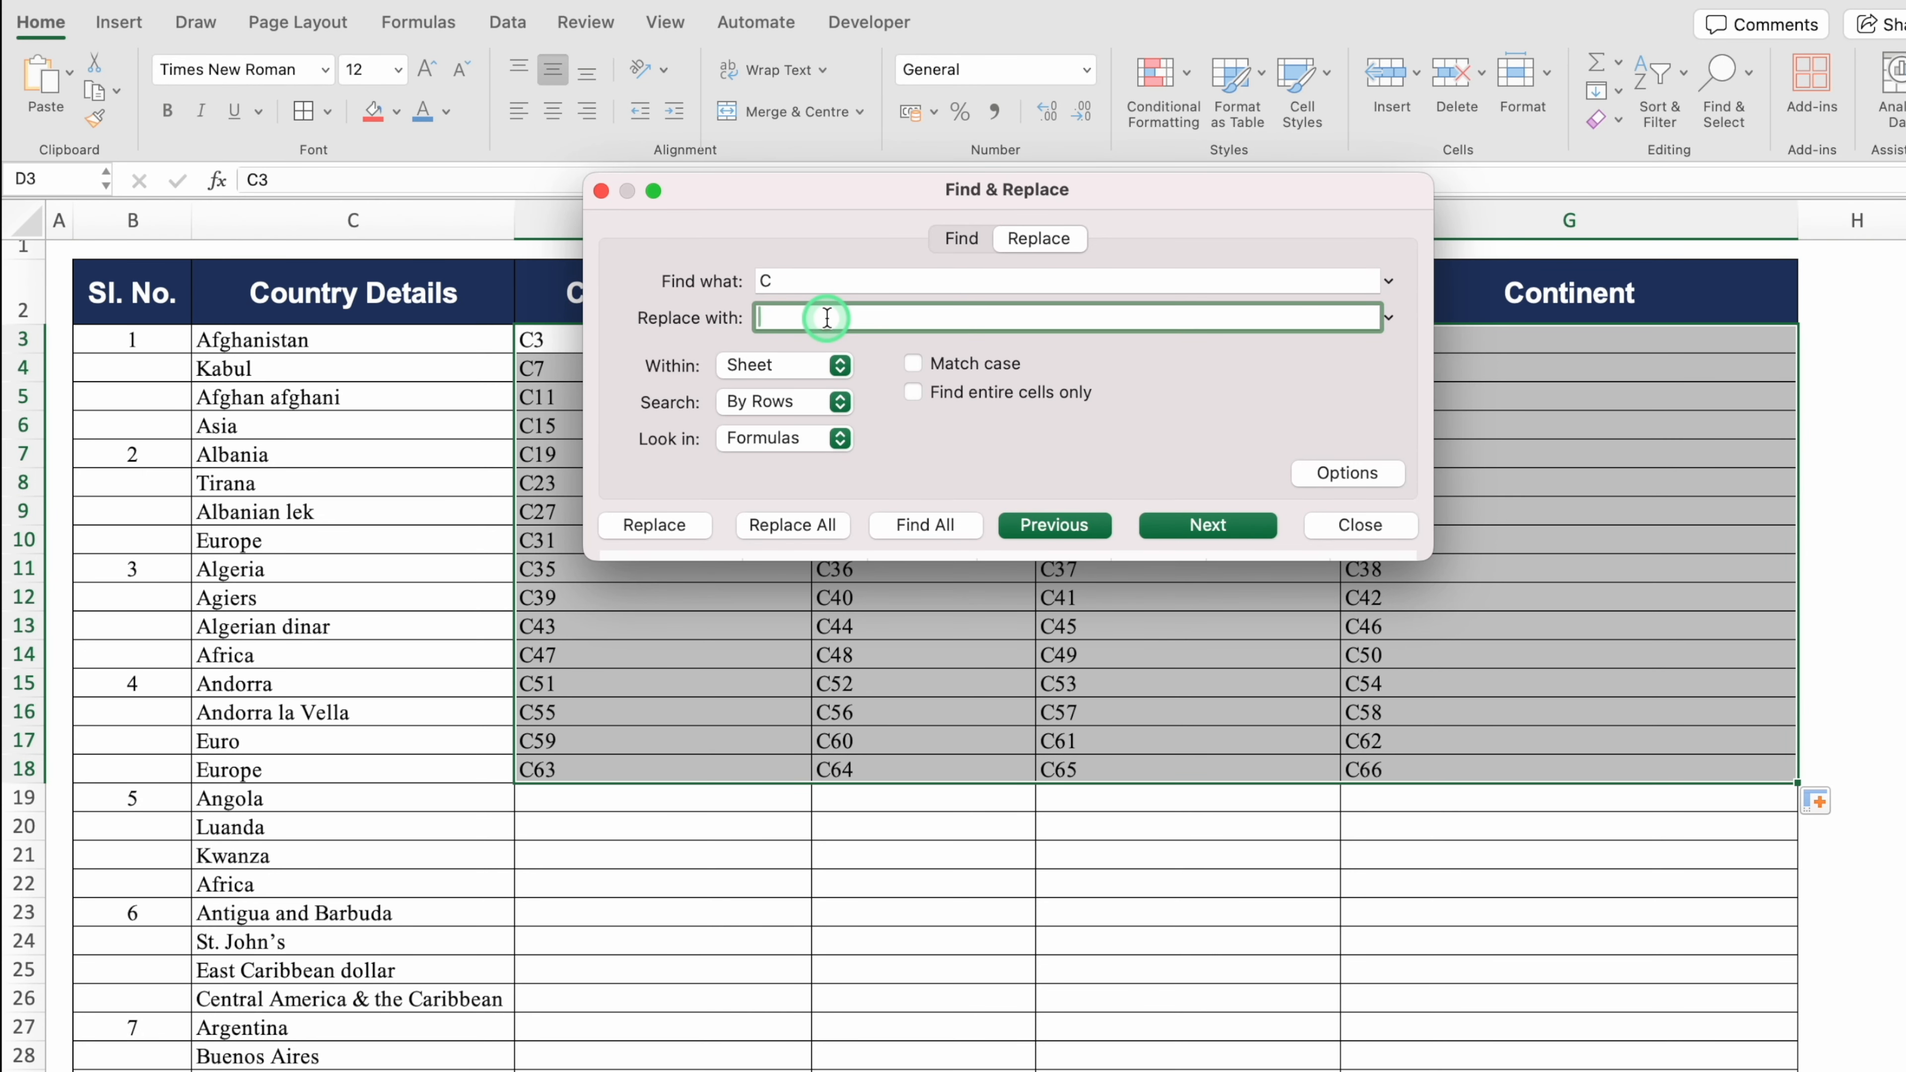
pyautogui.write('=C')
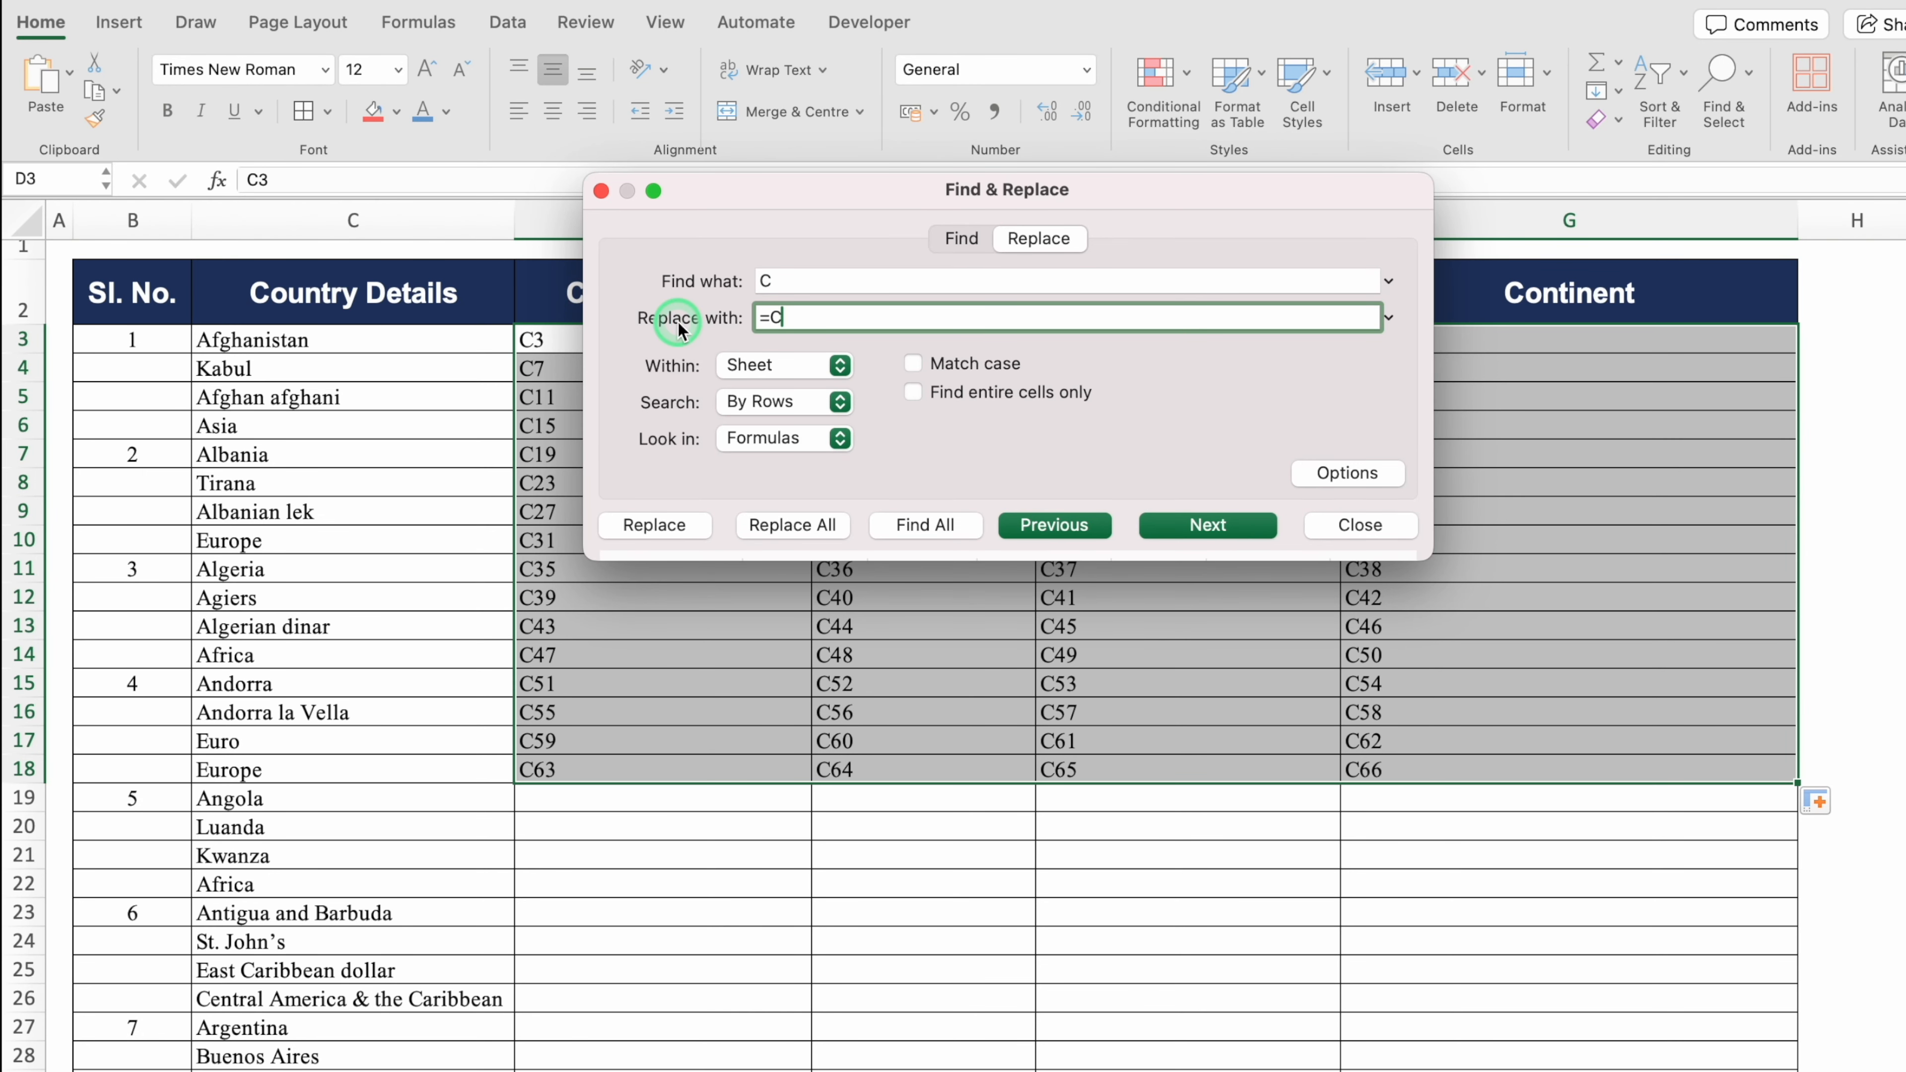
pyautogui.click(370, 213)
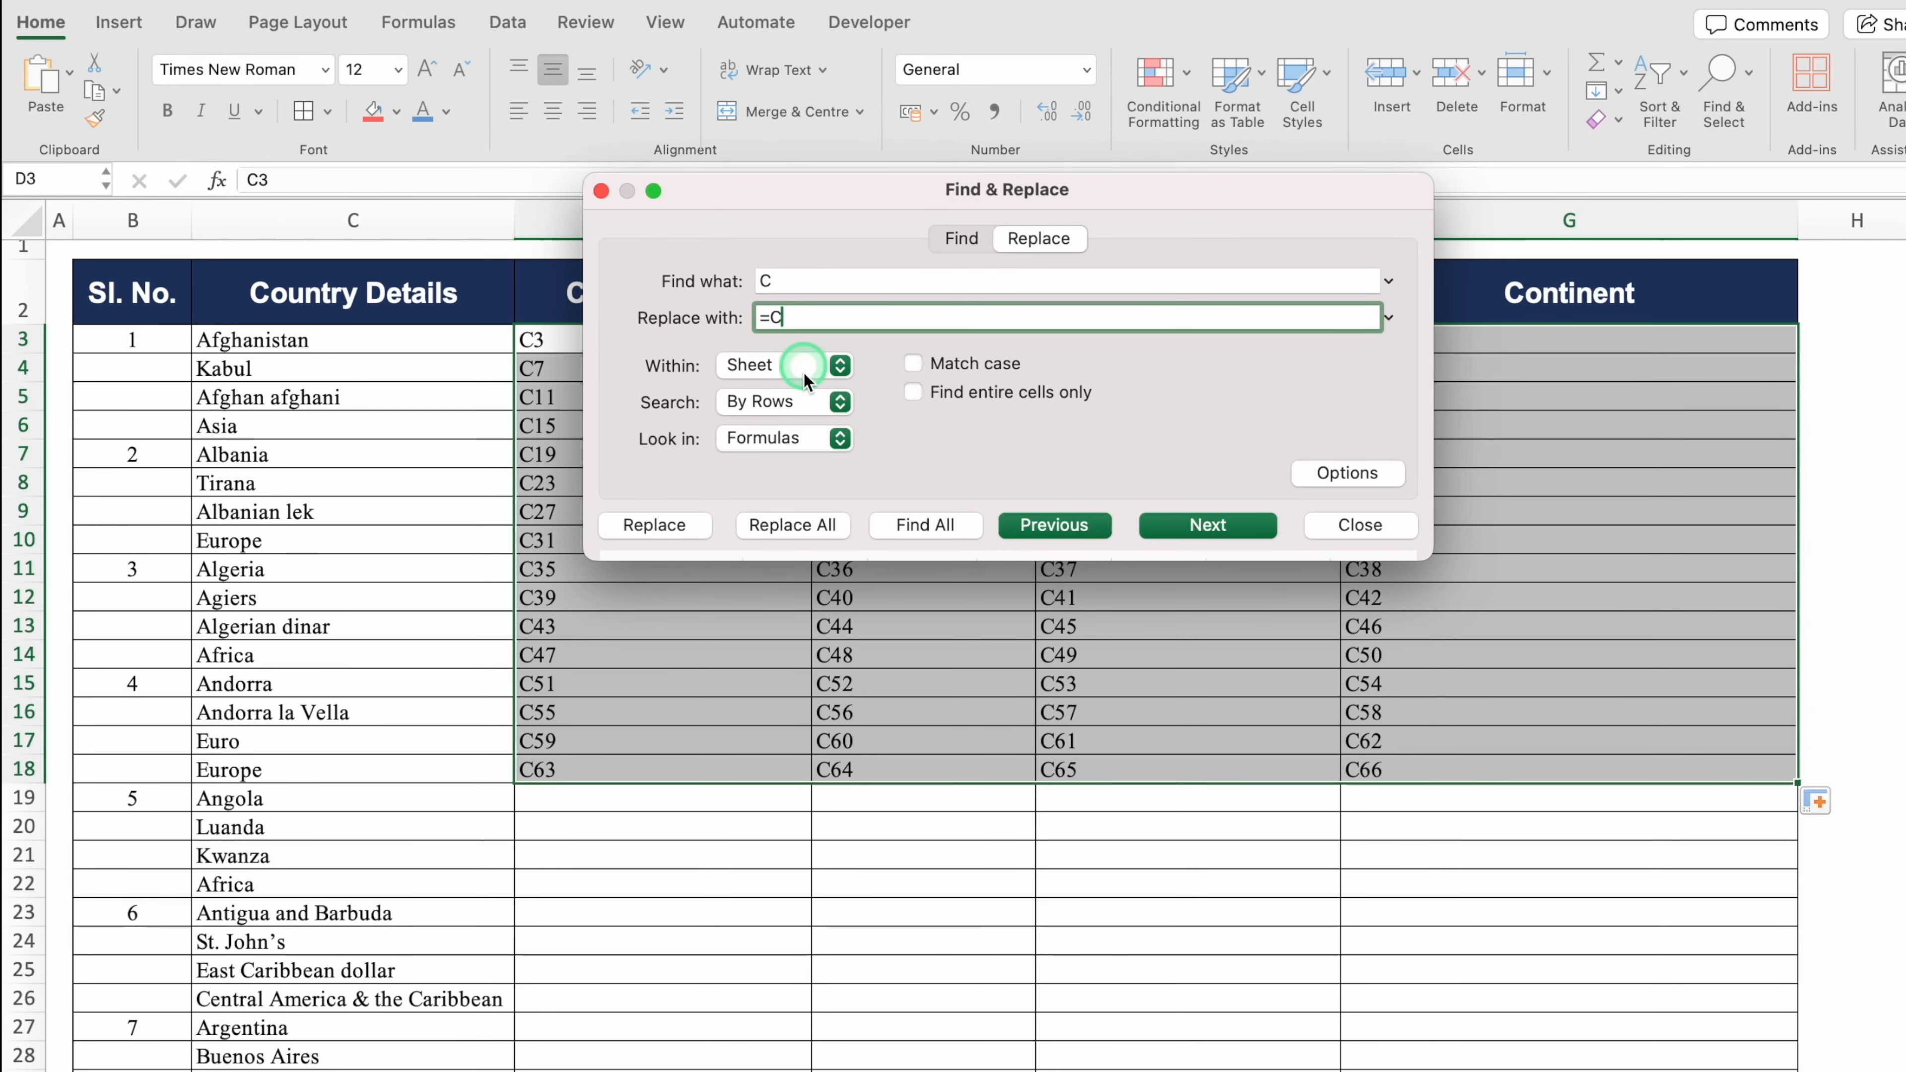
pyautogui.click(804, 528)
pyautogui.click(970, 428)
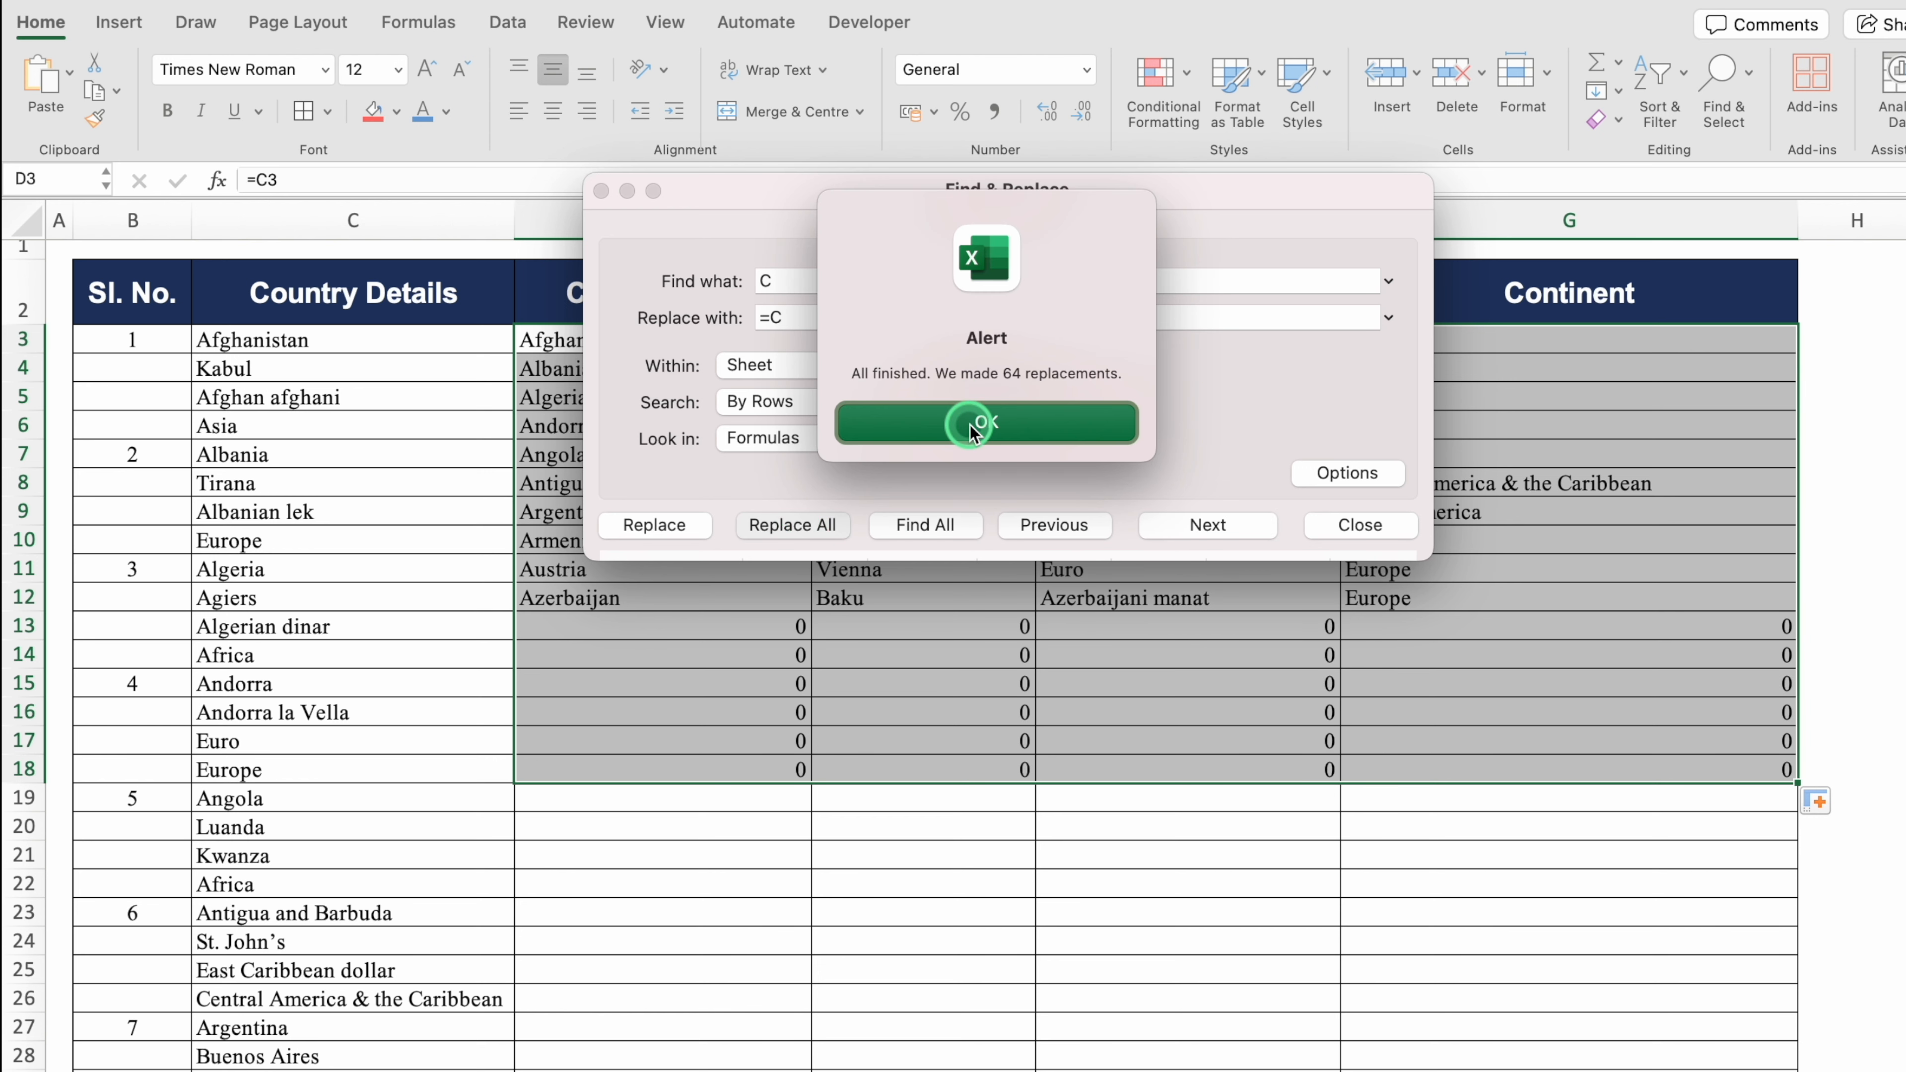
pyautogui.click(1066, 422)
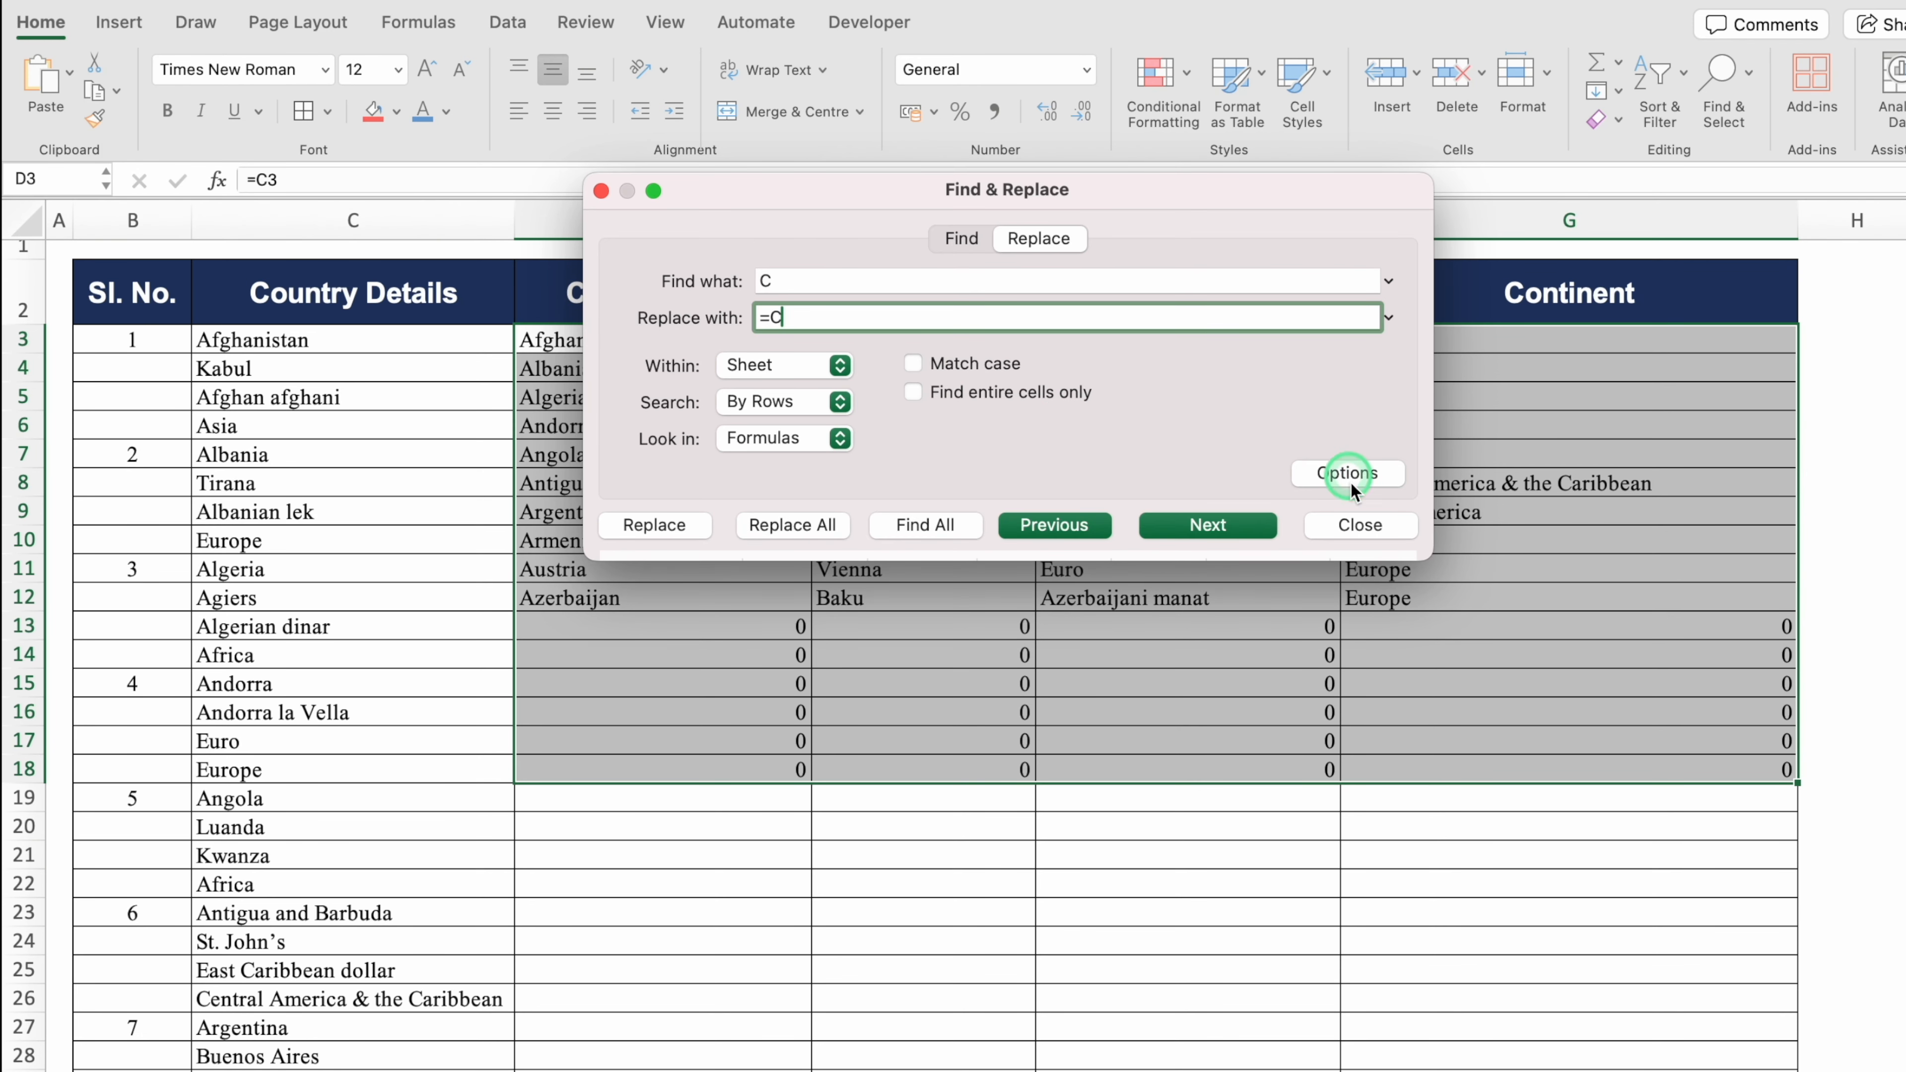
# Step: Check the D3 formula, then test it by deleting the original details in C3:C22 and undoing
pyautogui.click(1359, 524)
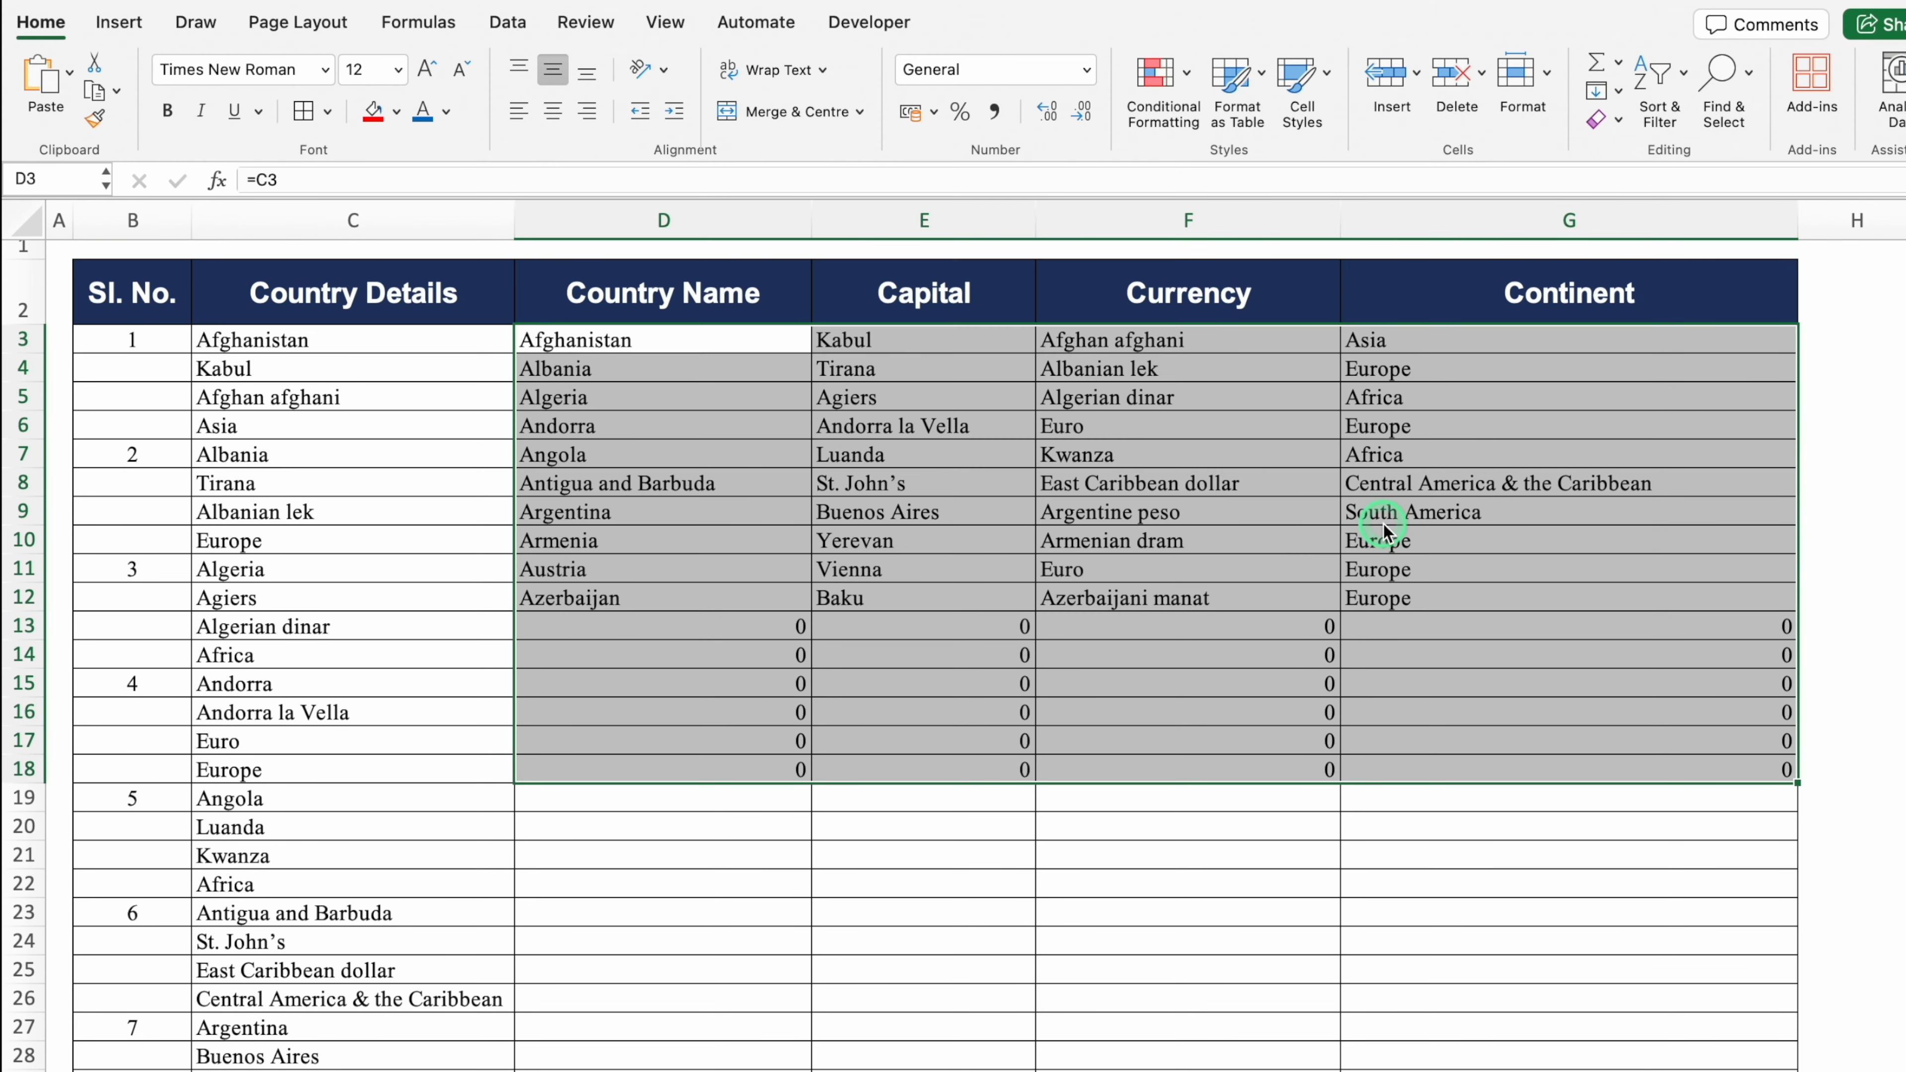
pyautogui.click(994, 654)
pyautogui.click(664, 350)
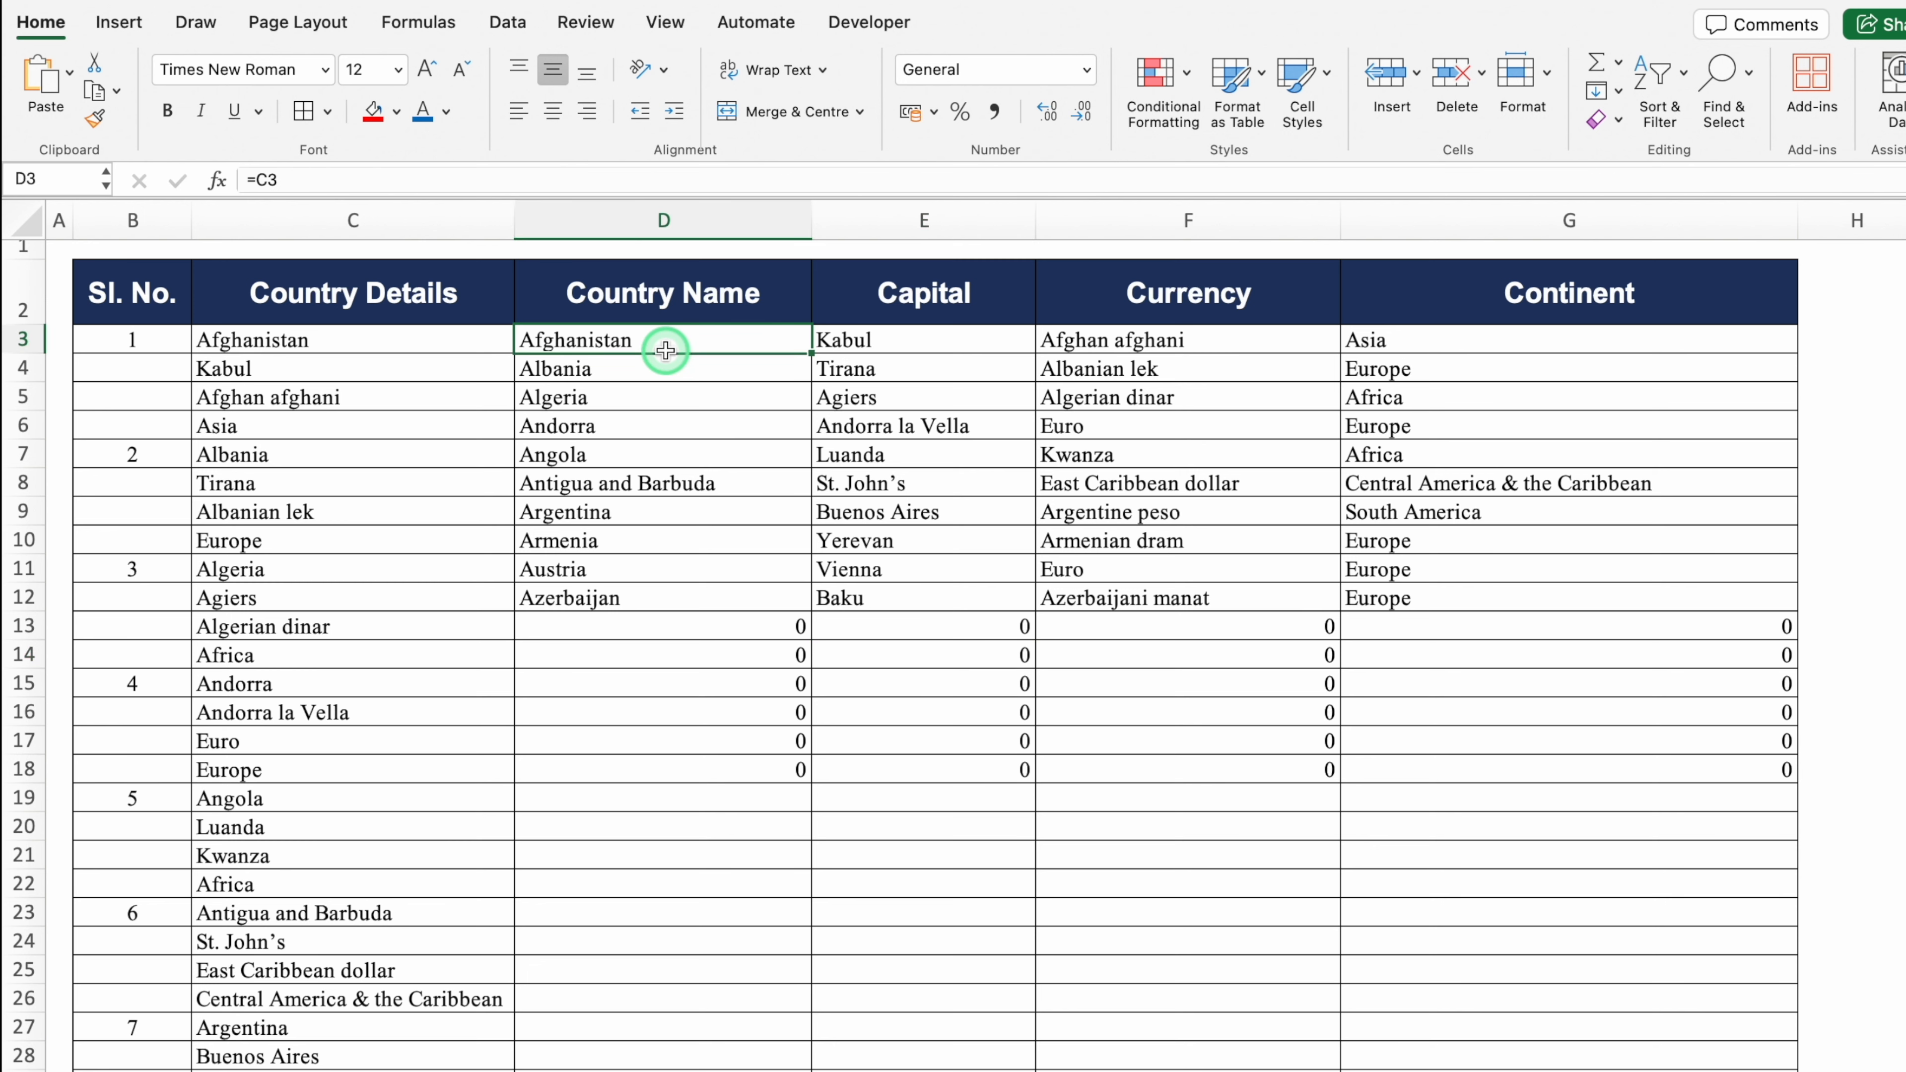
pyautogui.moveTo(363, 340); pyautogui.dragTo(383, 891)
pyautogui.press('Delete')
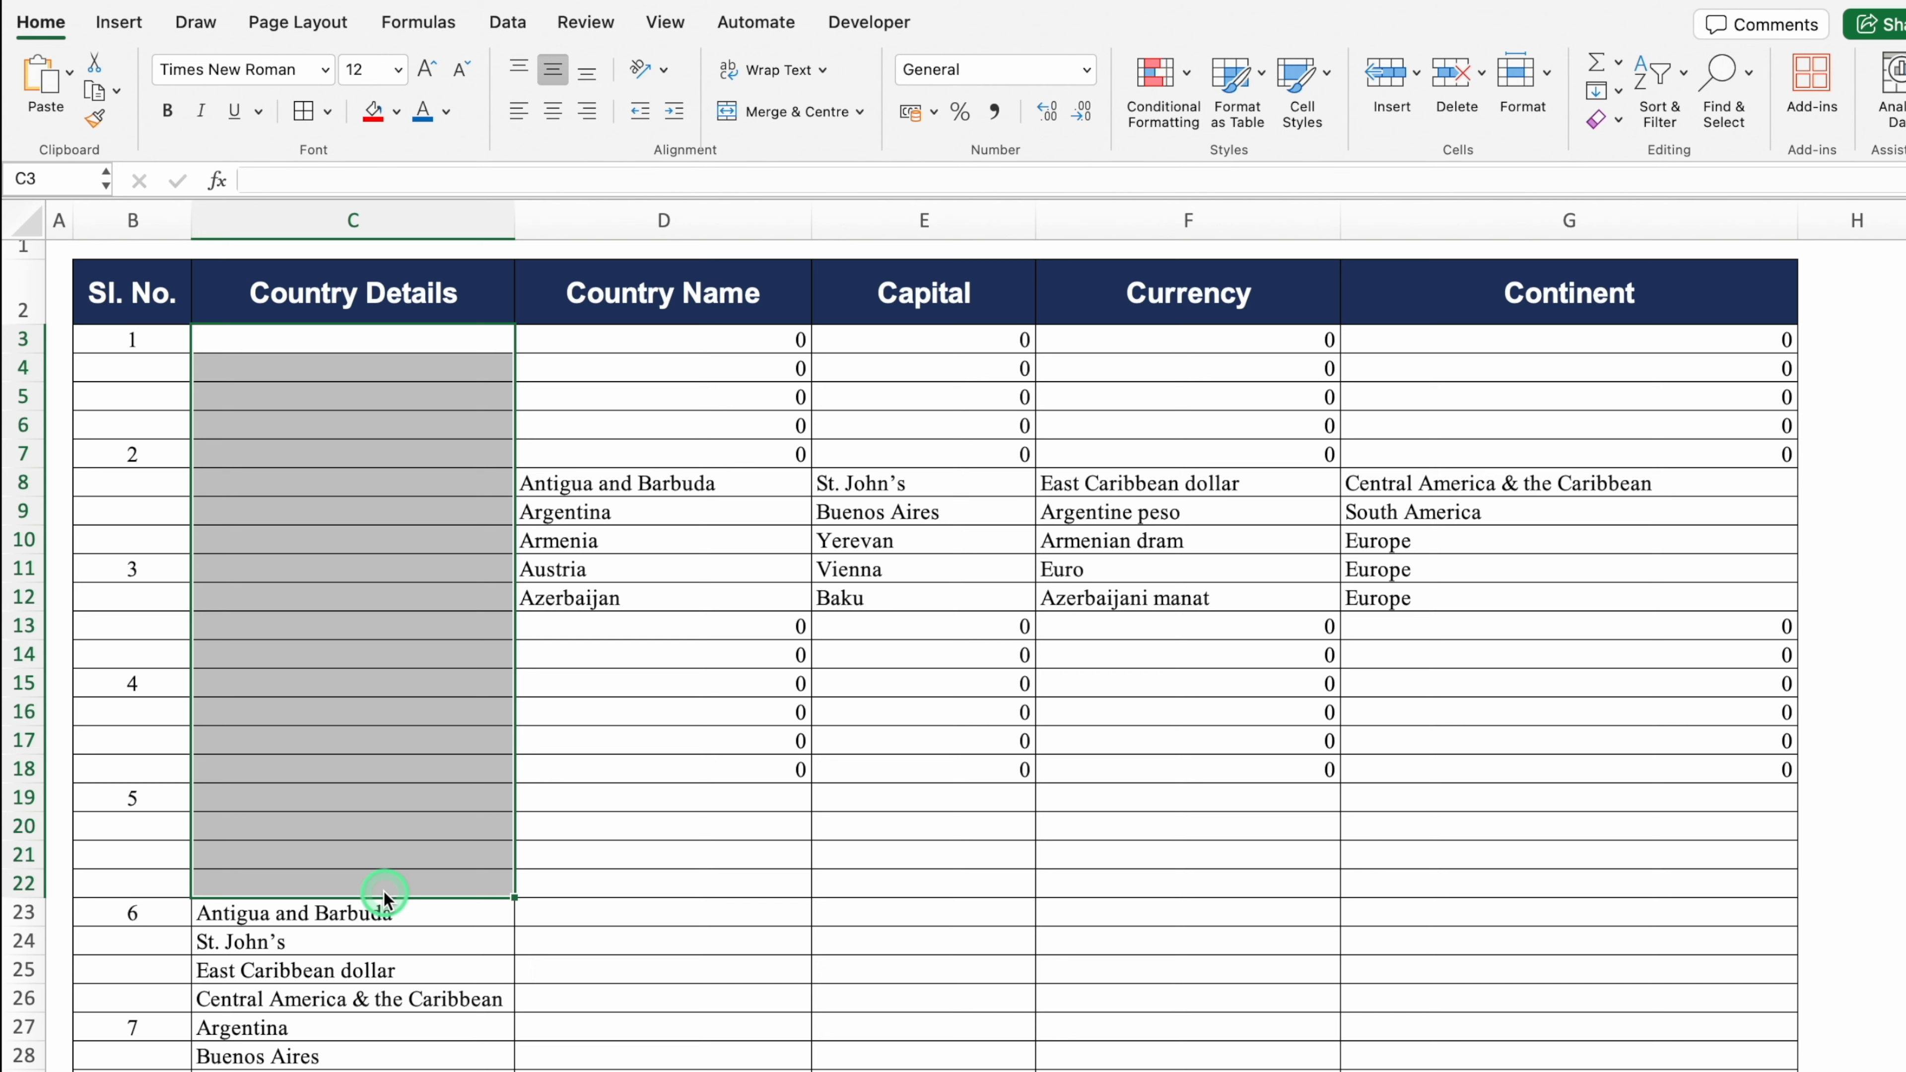
pyautogui.hotkey('ctrl', 'z')
# Step: Copy the D3:G18 results block and paste it back onto D3 as values only
pyautogui.moveTo(668, 340); pyautogui.dragTo(1617, 771)
pyautogui.press('super+c')
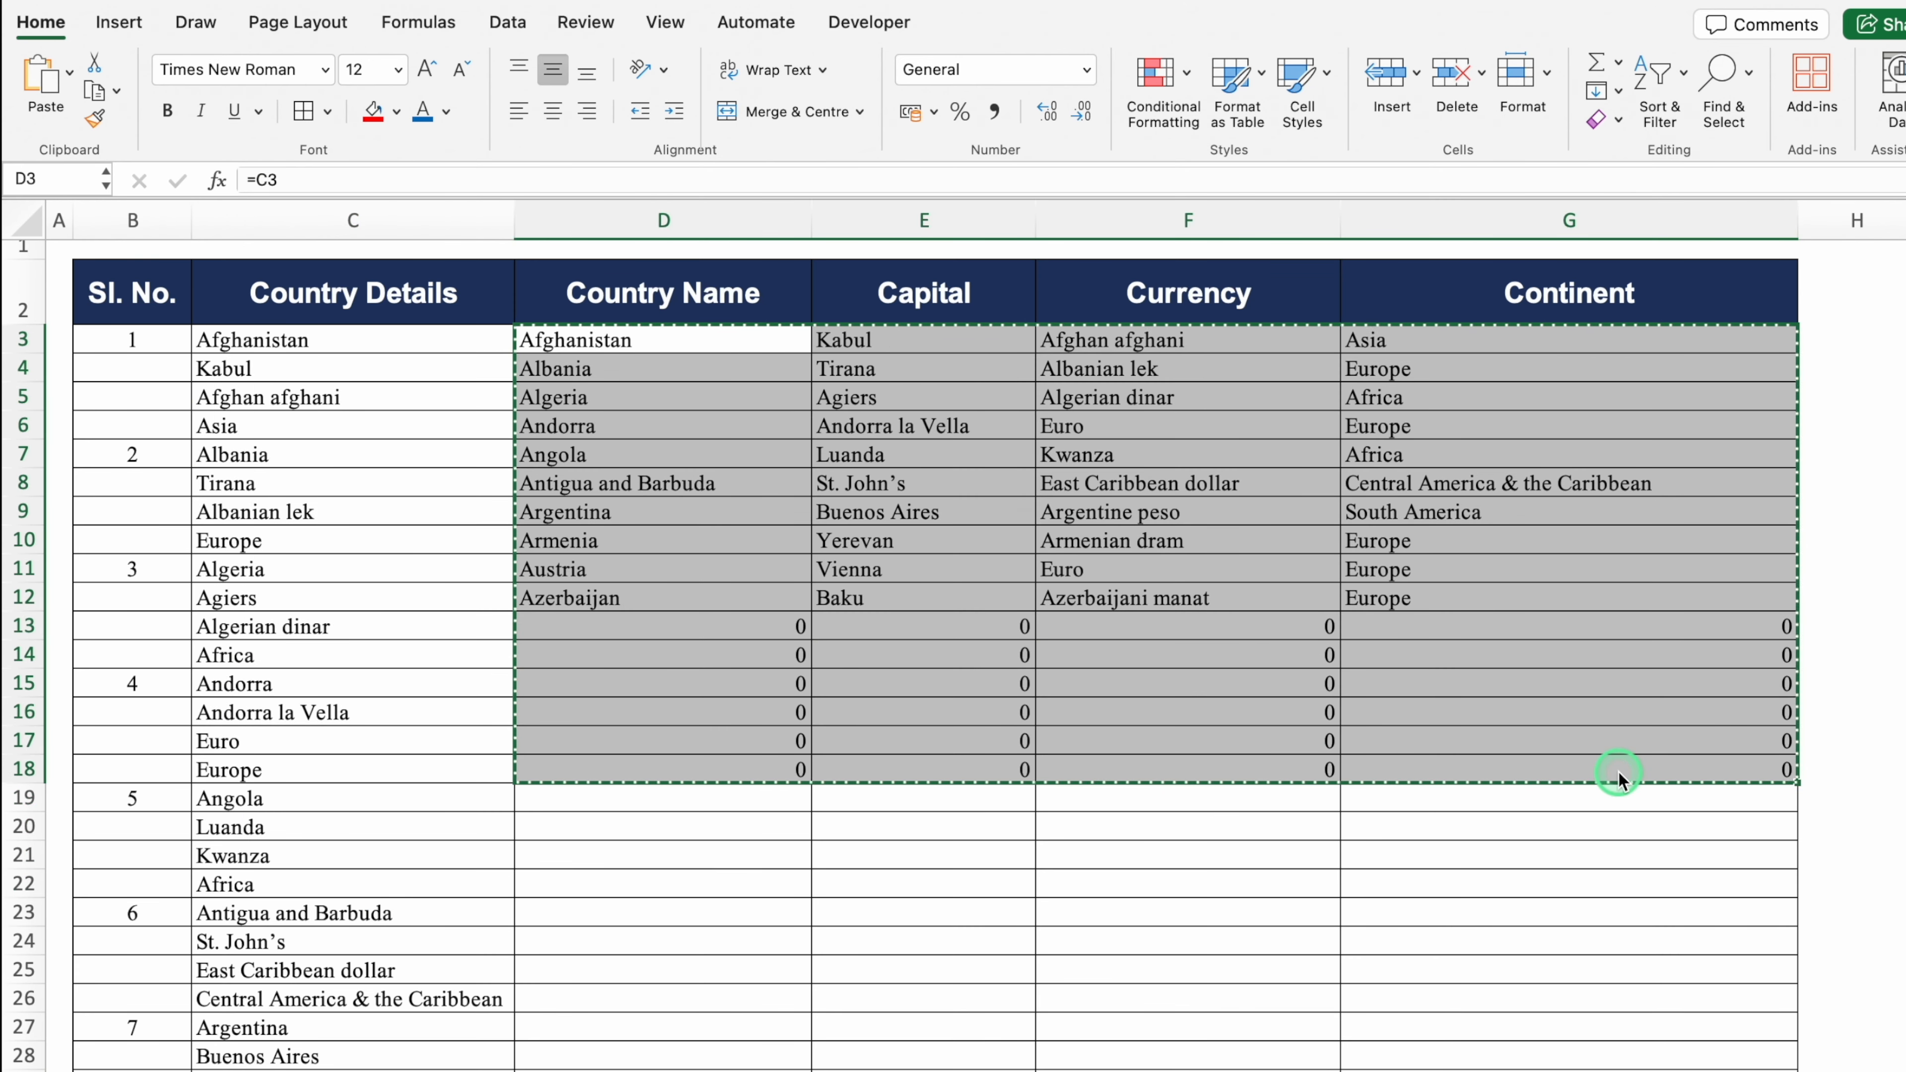
pyautogui.click(654, 335)
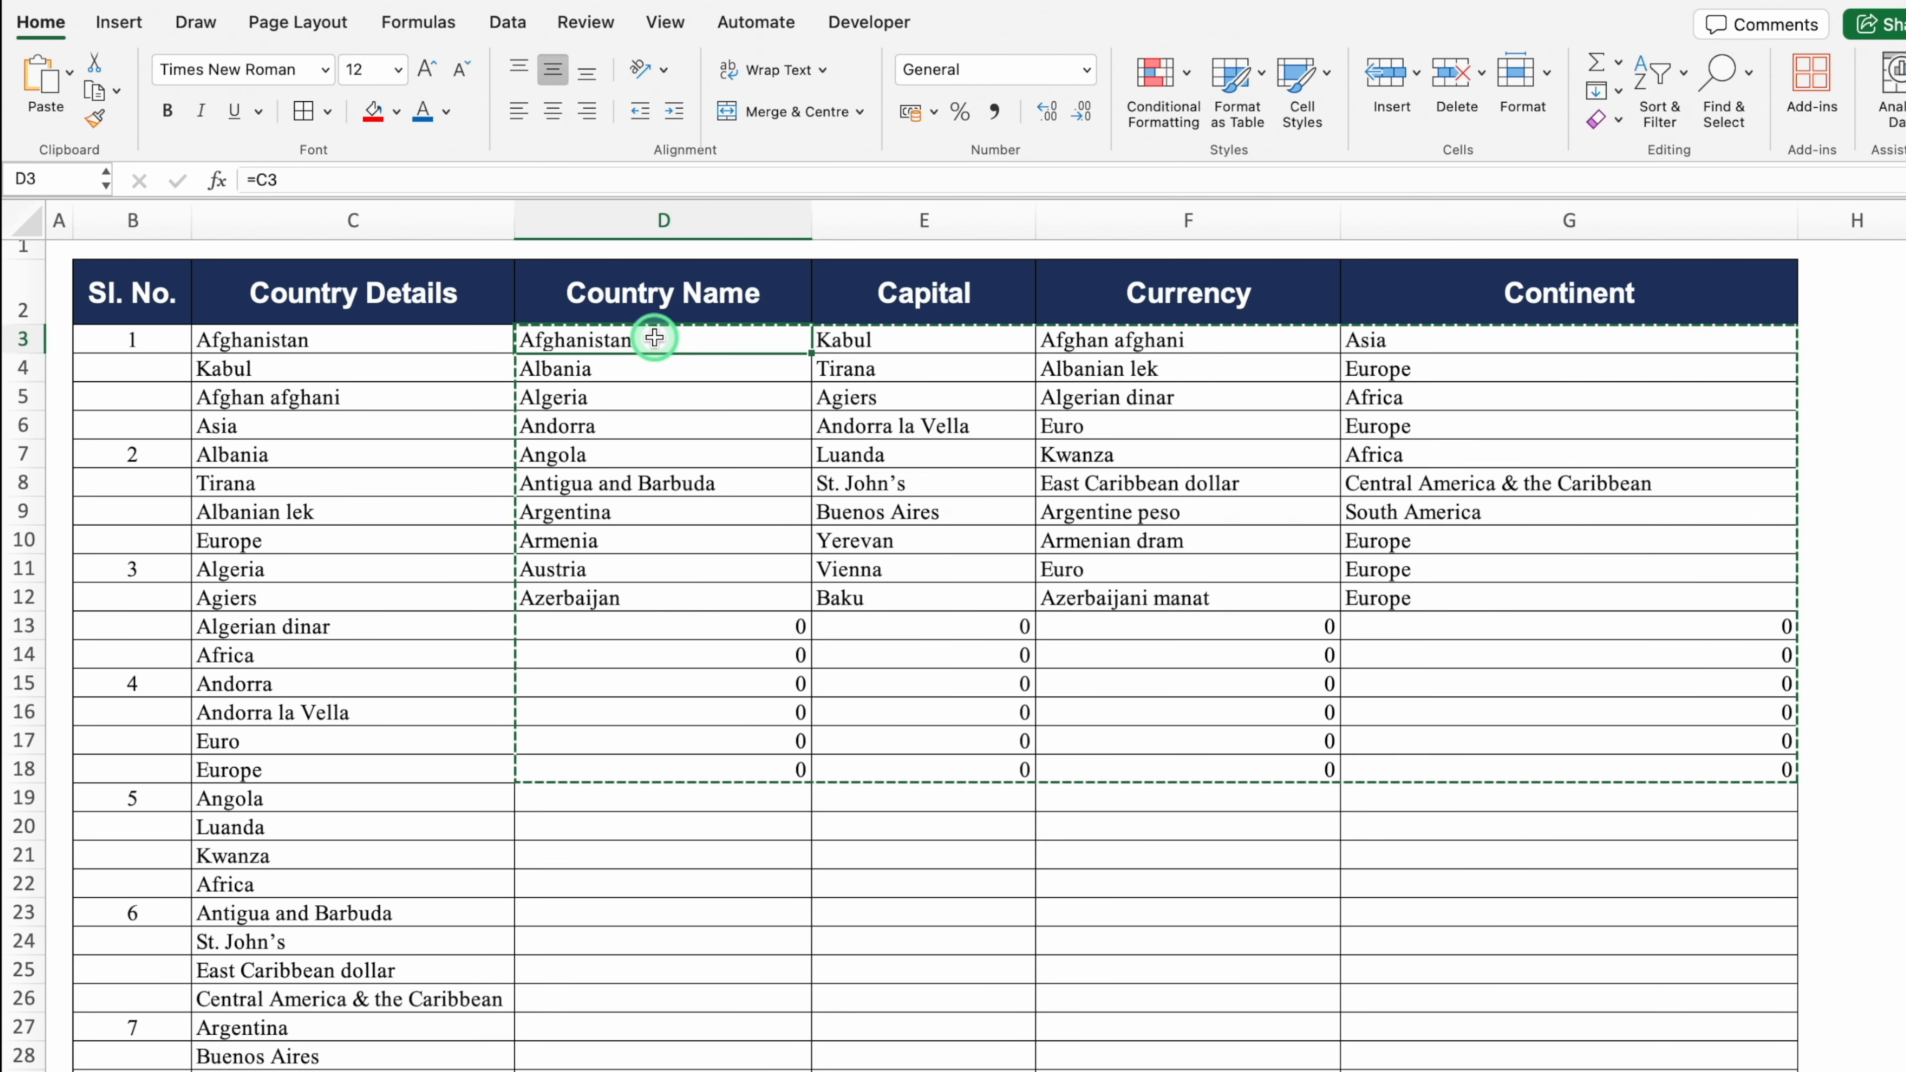
pyautogui.rightClick(655, 338)
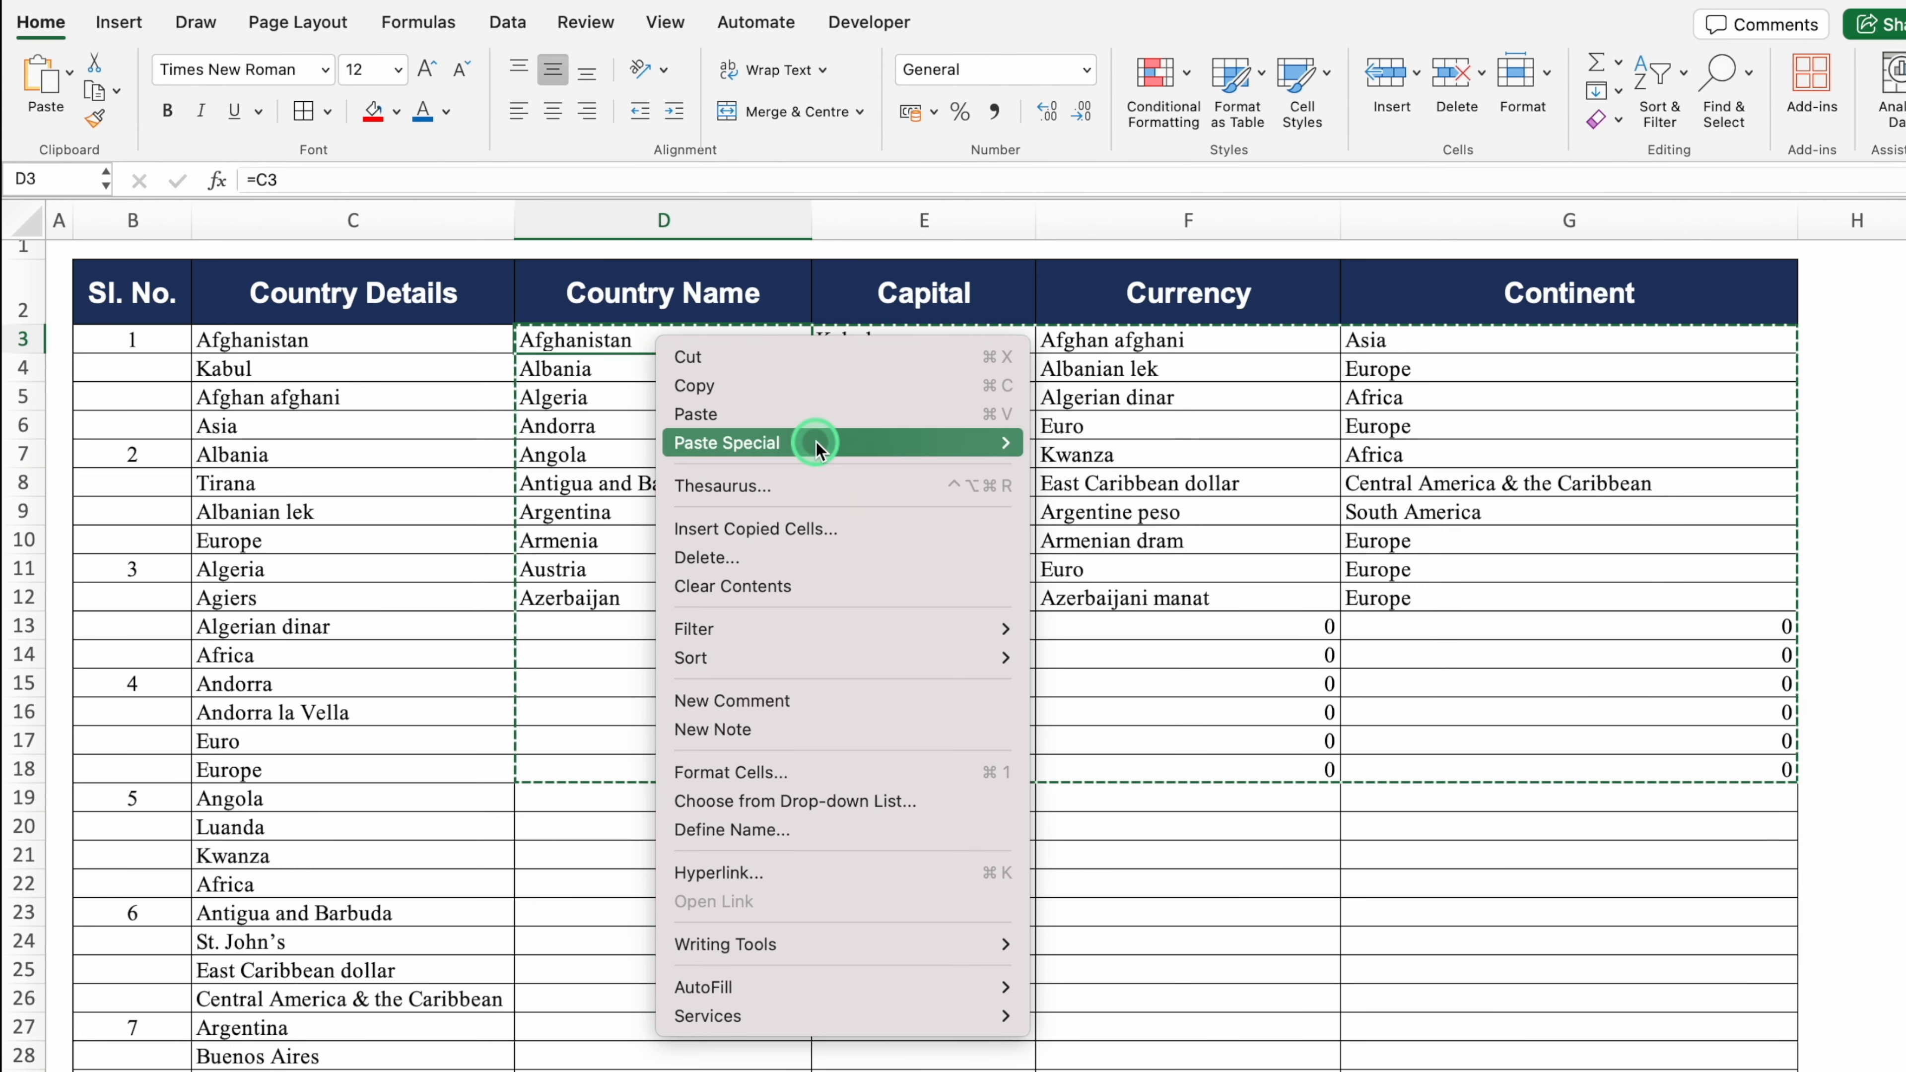
pyautogui.moveTo(821, 443)
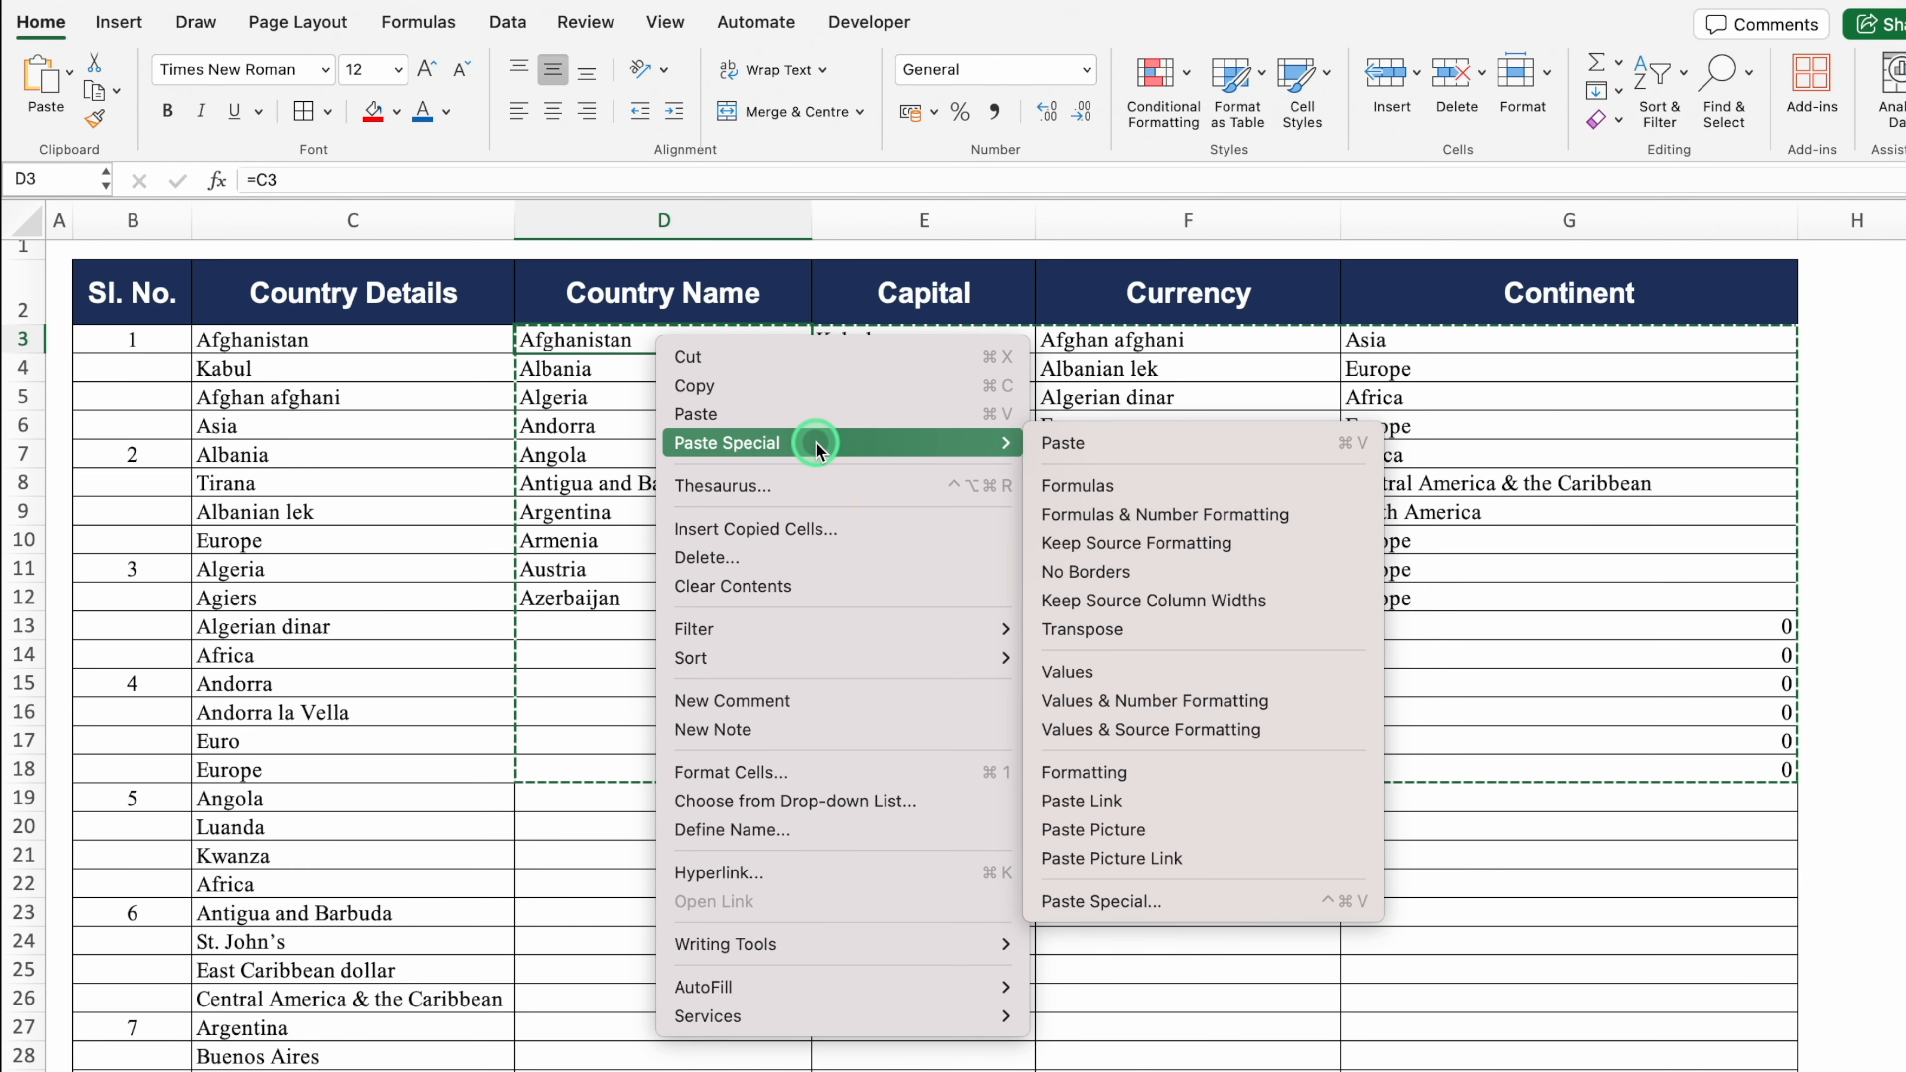
pyautogui.click(1136, 670)
# Step: Clear the leftover zero rows D13:G18 and the original column C details, then paste back
pyautogui.moveTo(744, 625); pyautogui.dragTo(1569, 774)
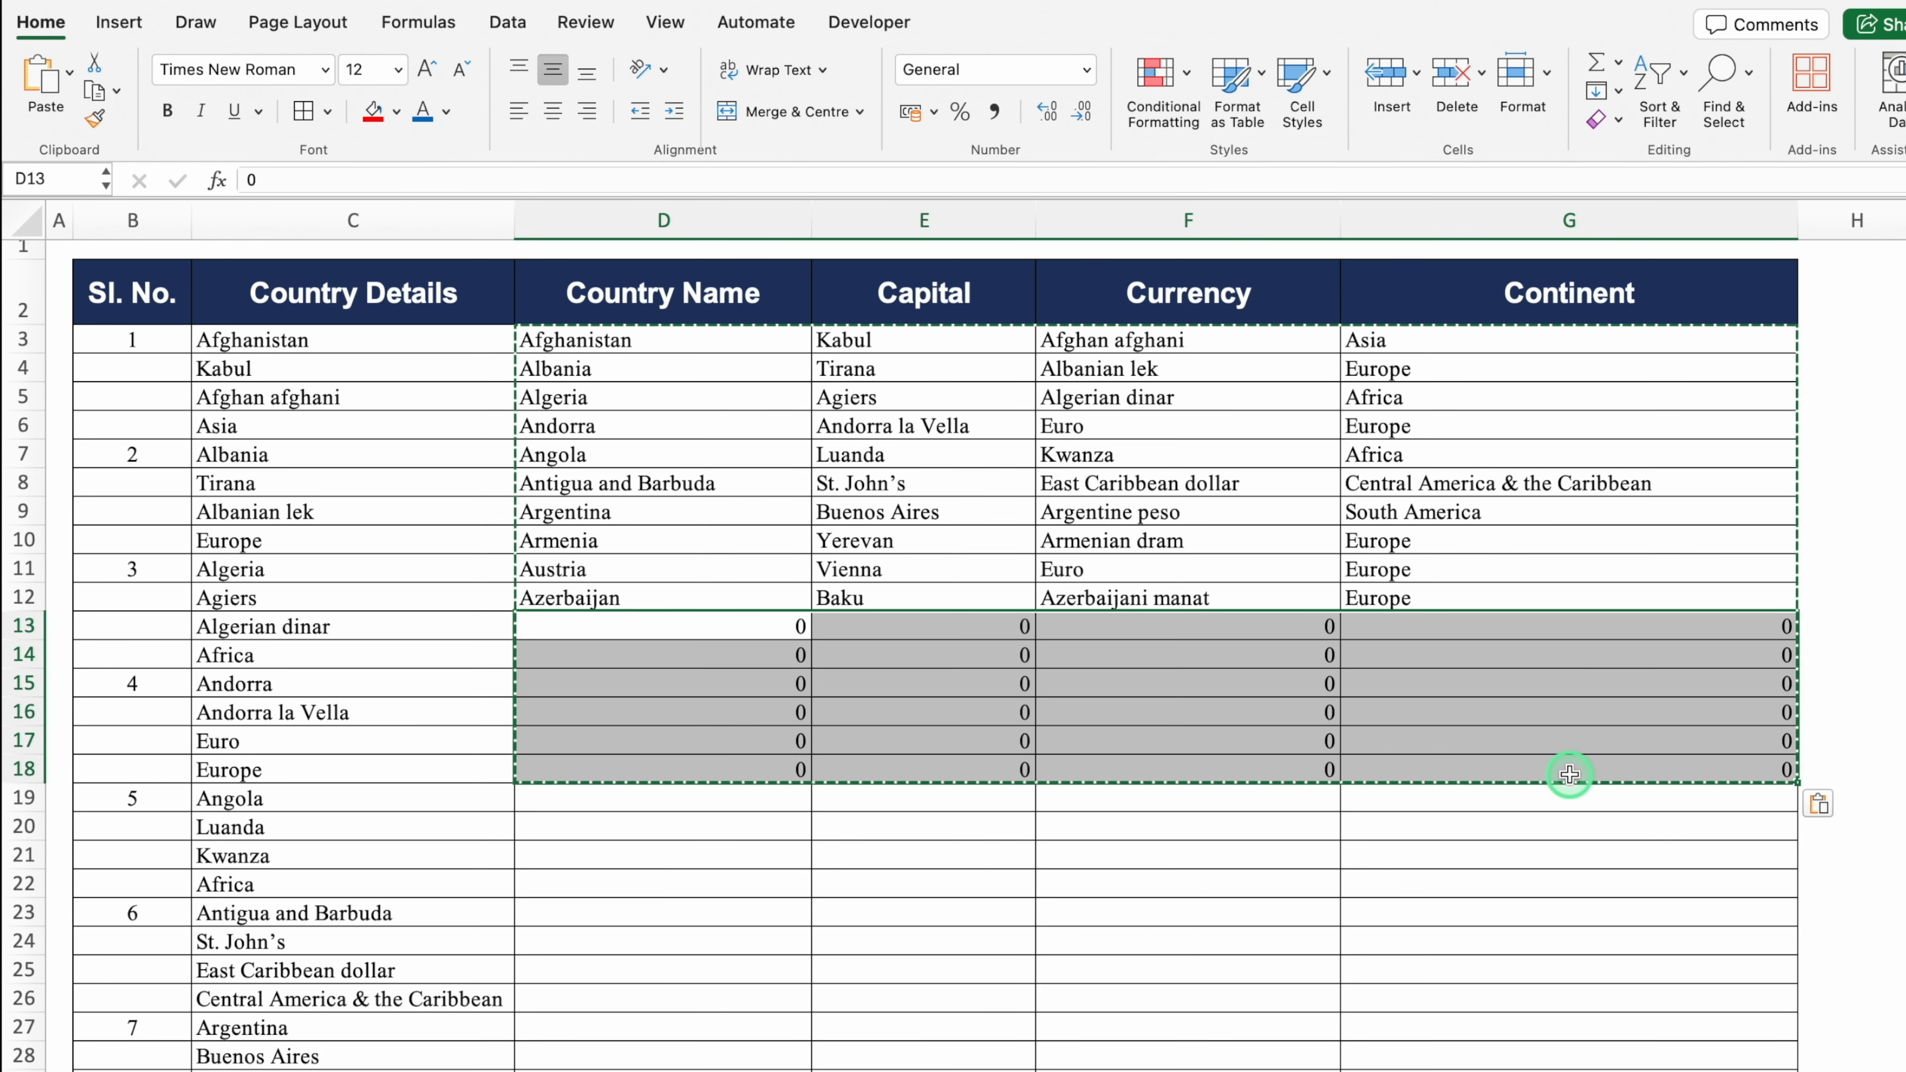
pyautogui.press('Delete')
pyautogui.moveTo(358, 333); pyautogui.dragTo(368, 1018)
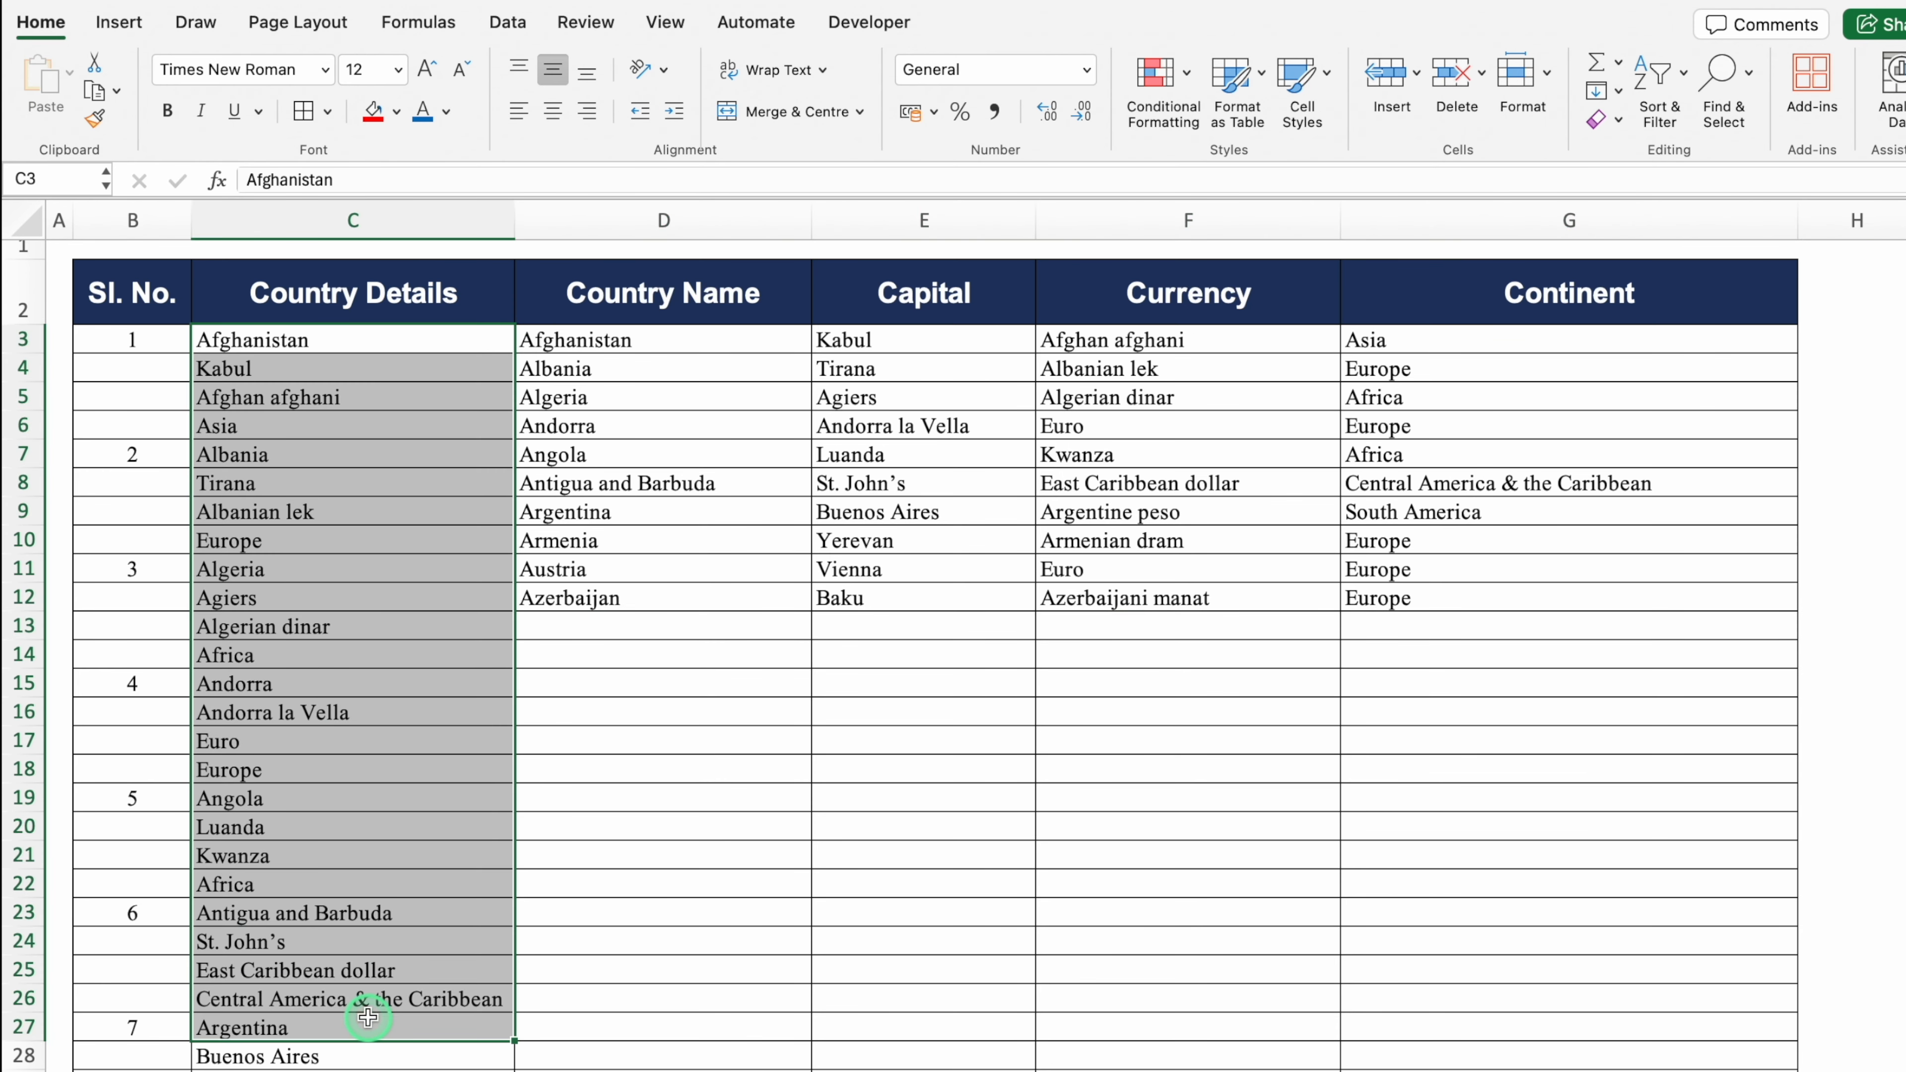
pyautogui.press('Delete')
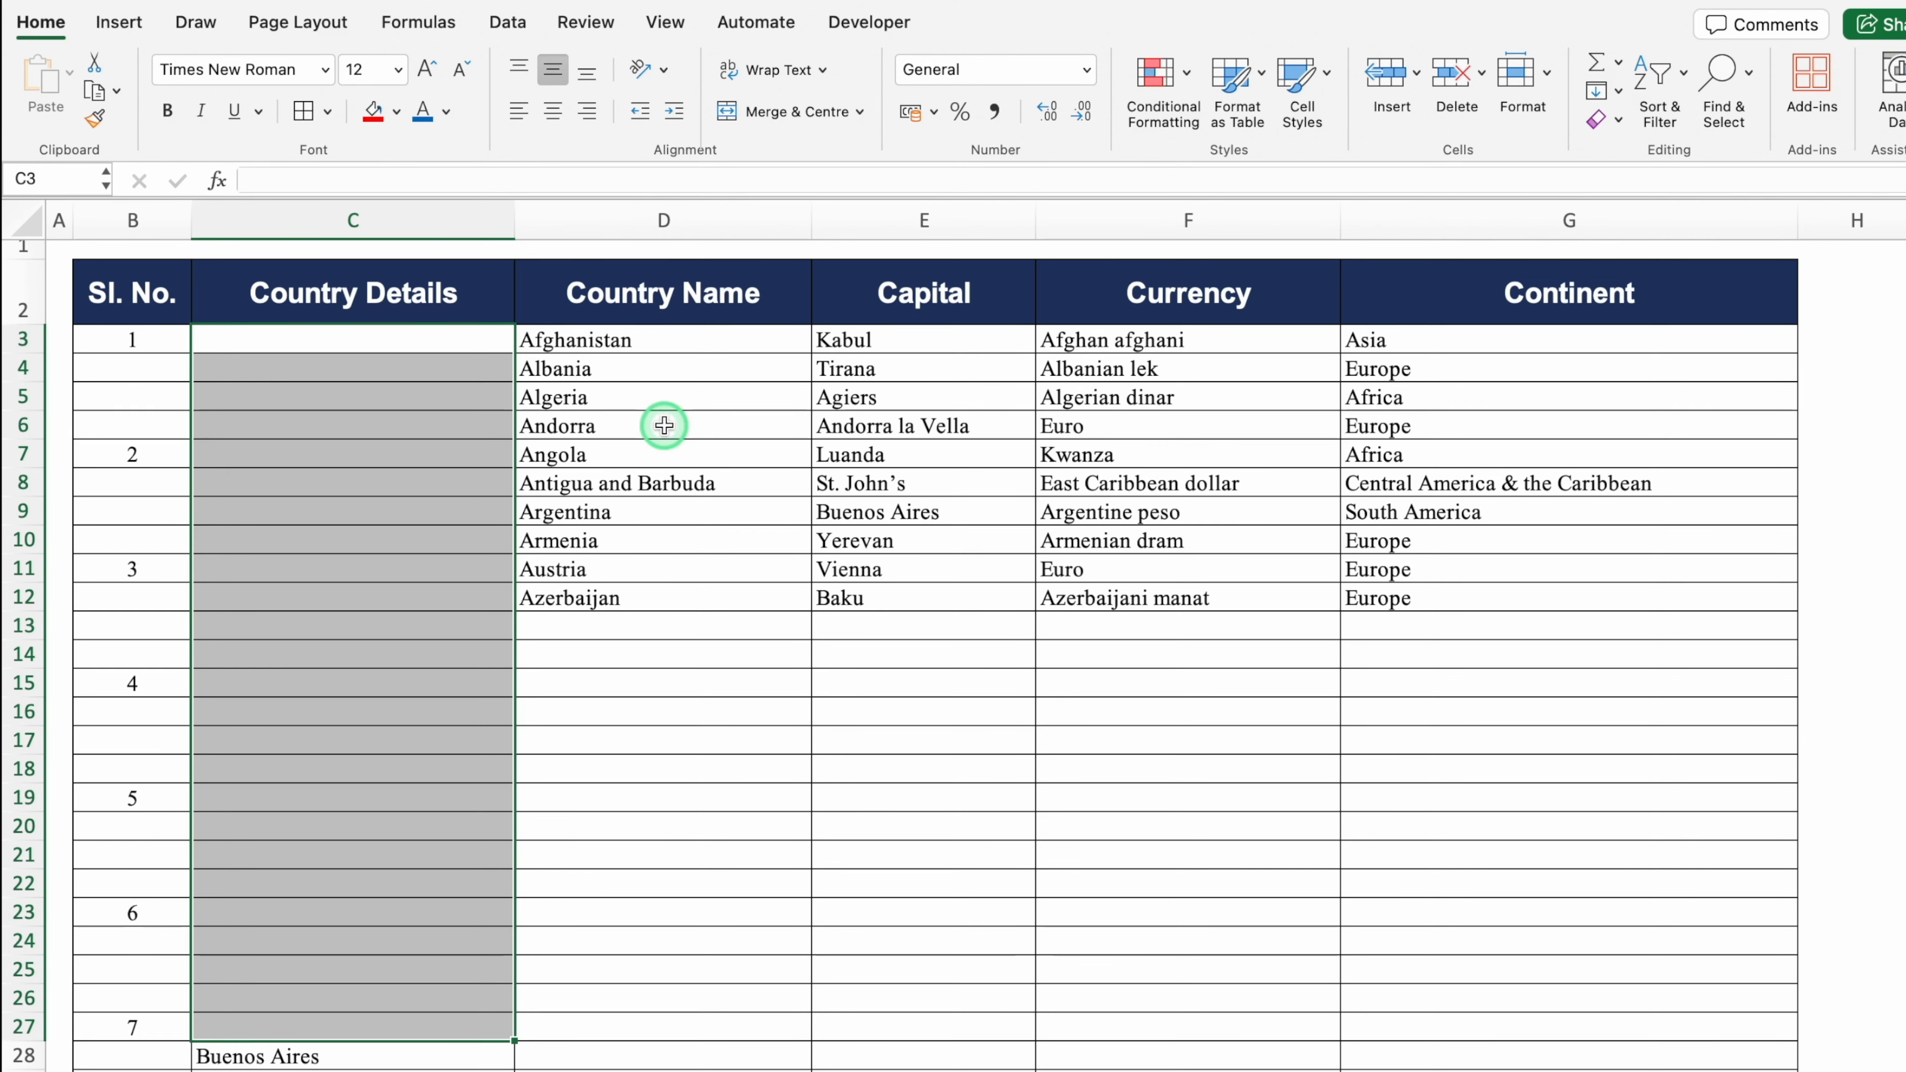
pyautogui.hotkey('ctrl', 'v')
pyautogui.click(655, 500)
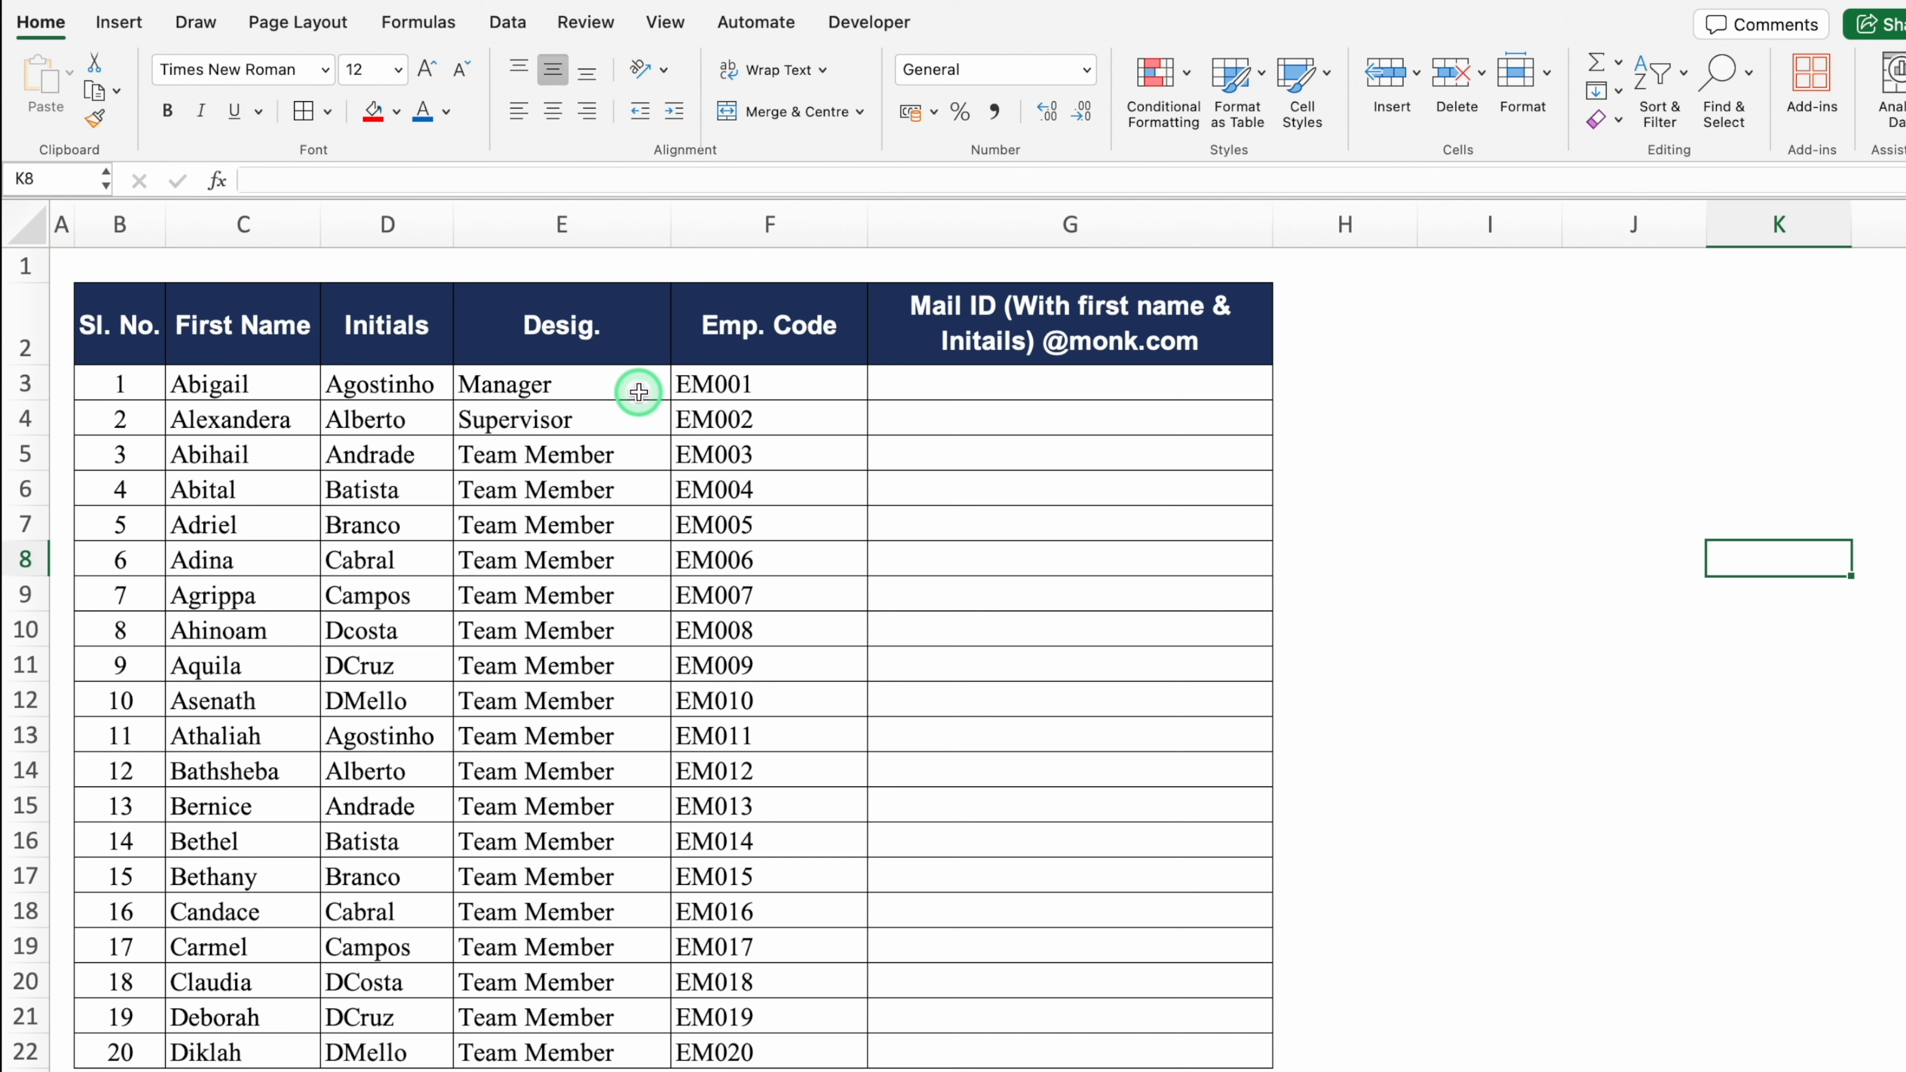
pyautogui.click(979, 385)
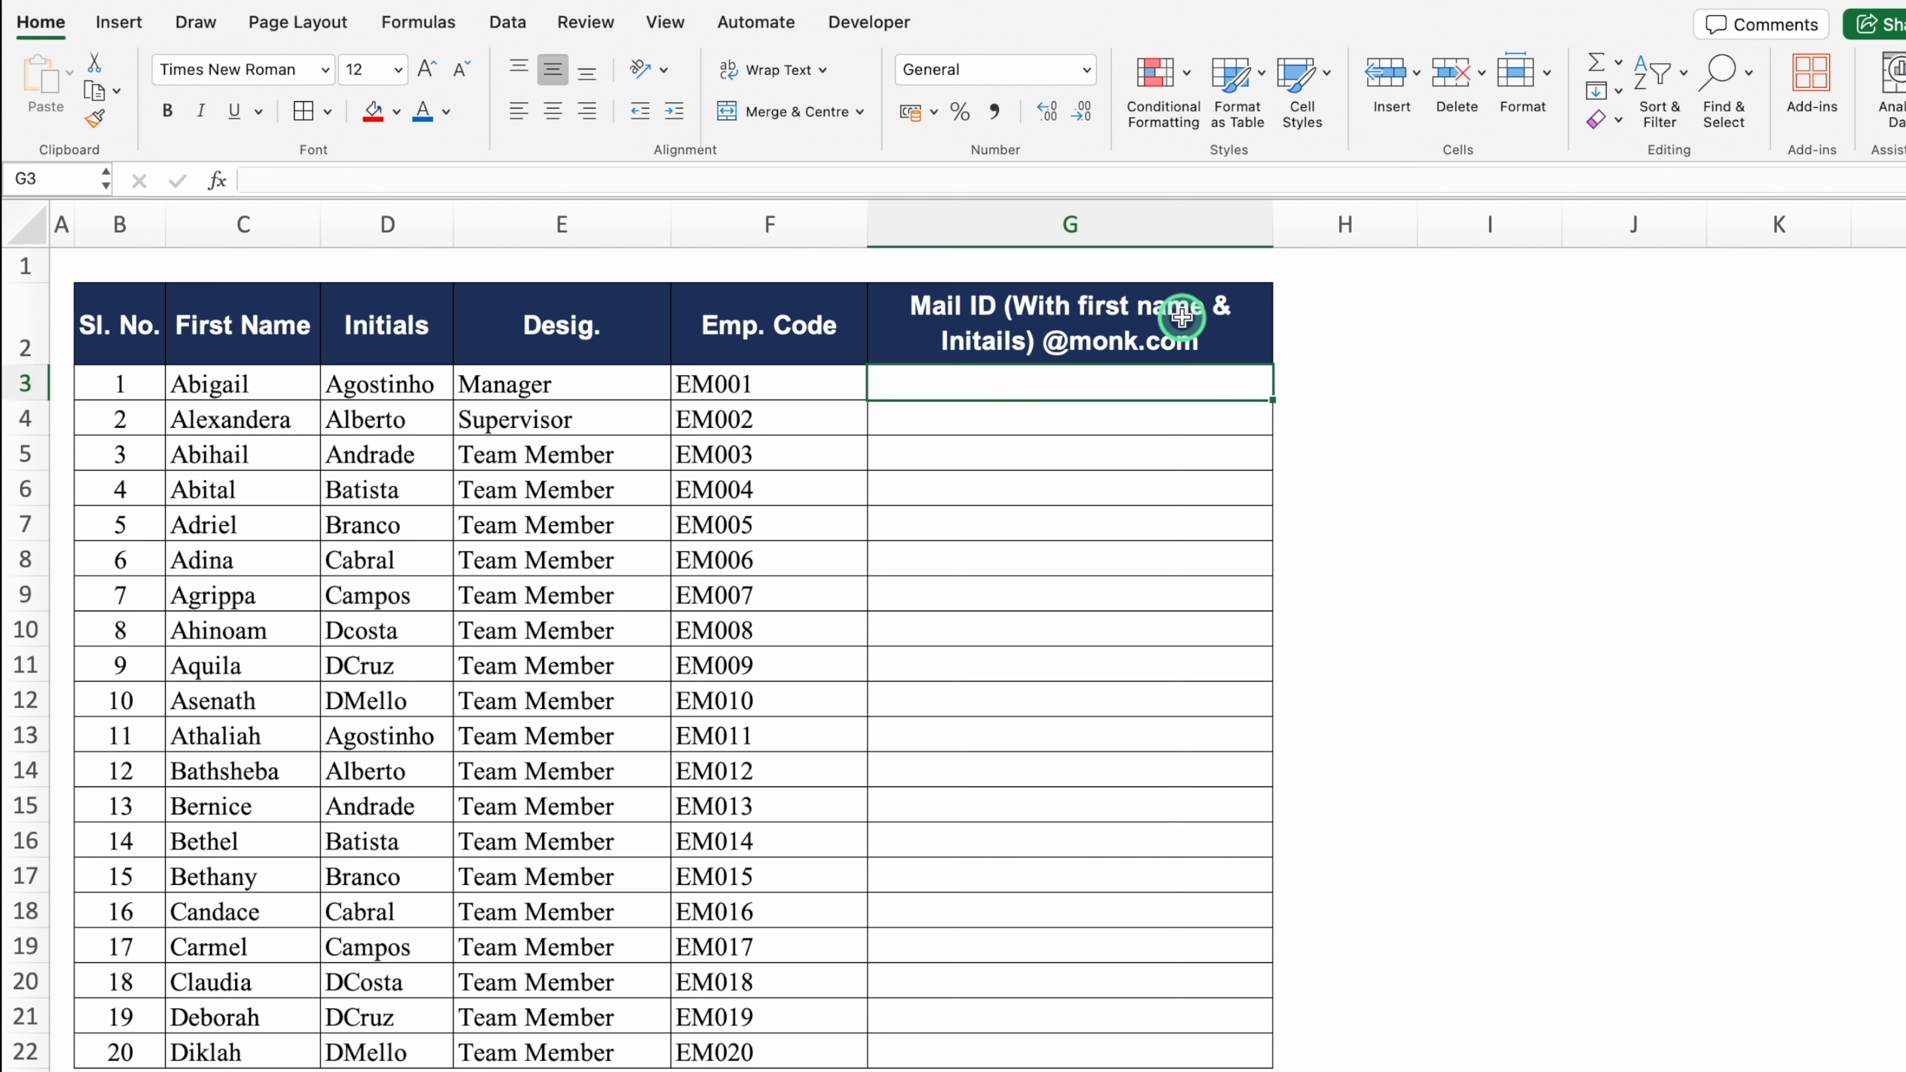
pyautogui.click(269, 379)
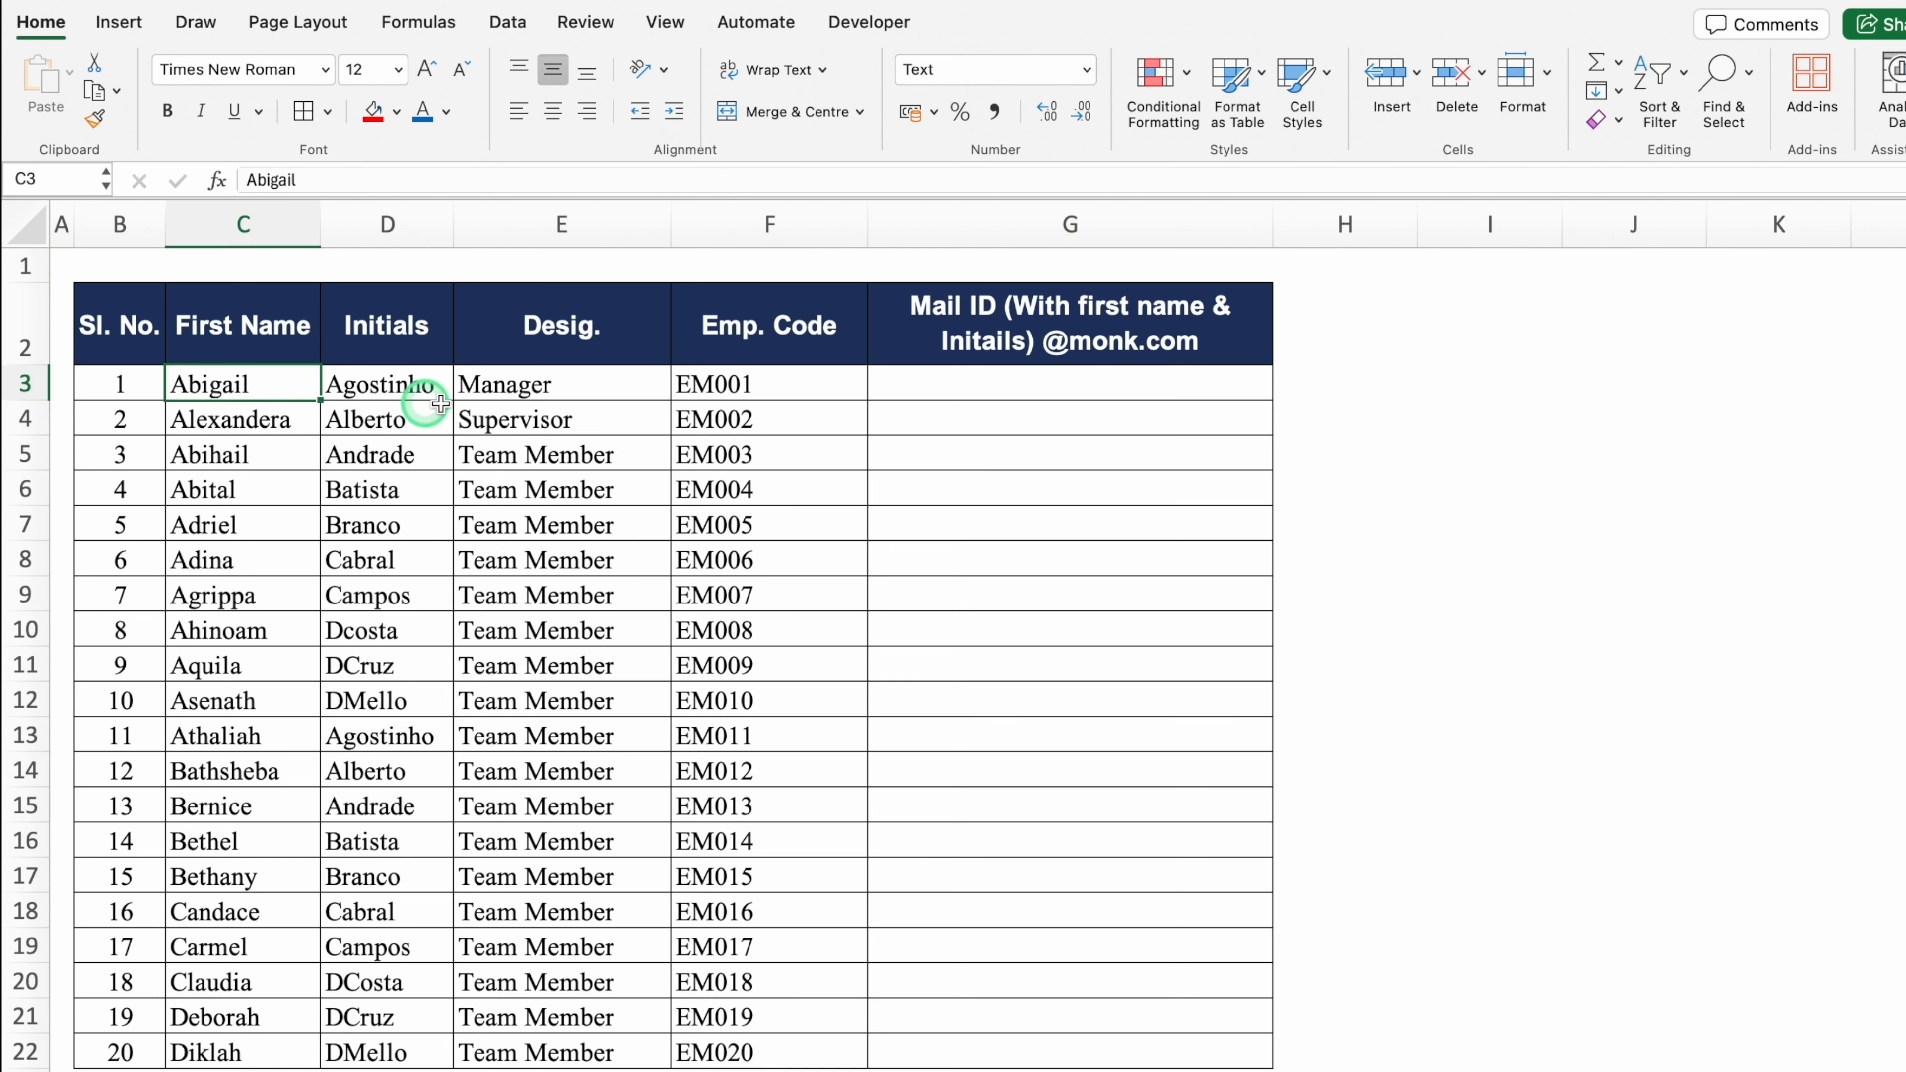
pyautogui.press('super+c')
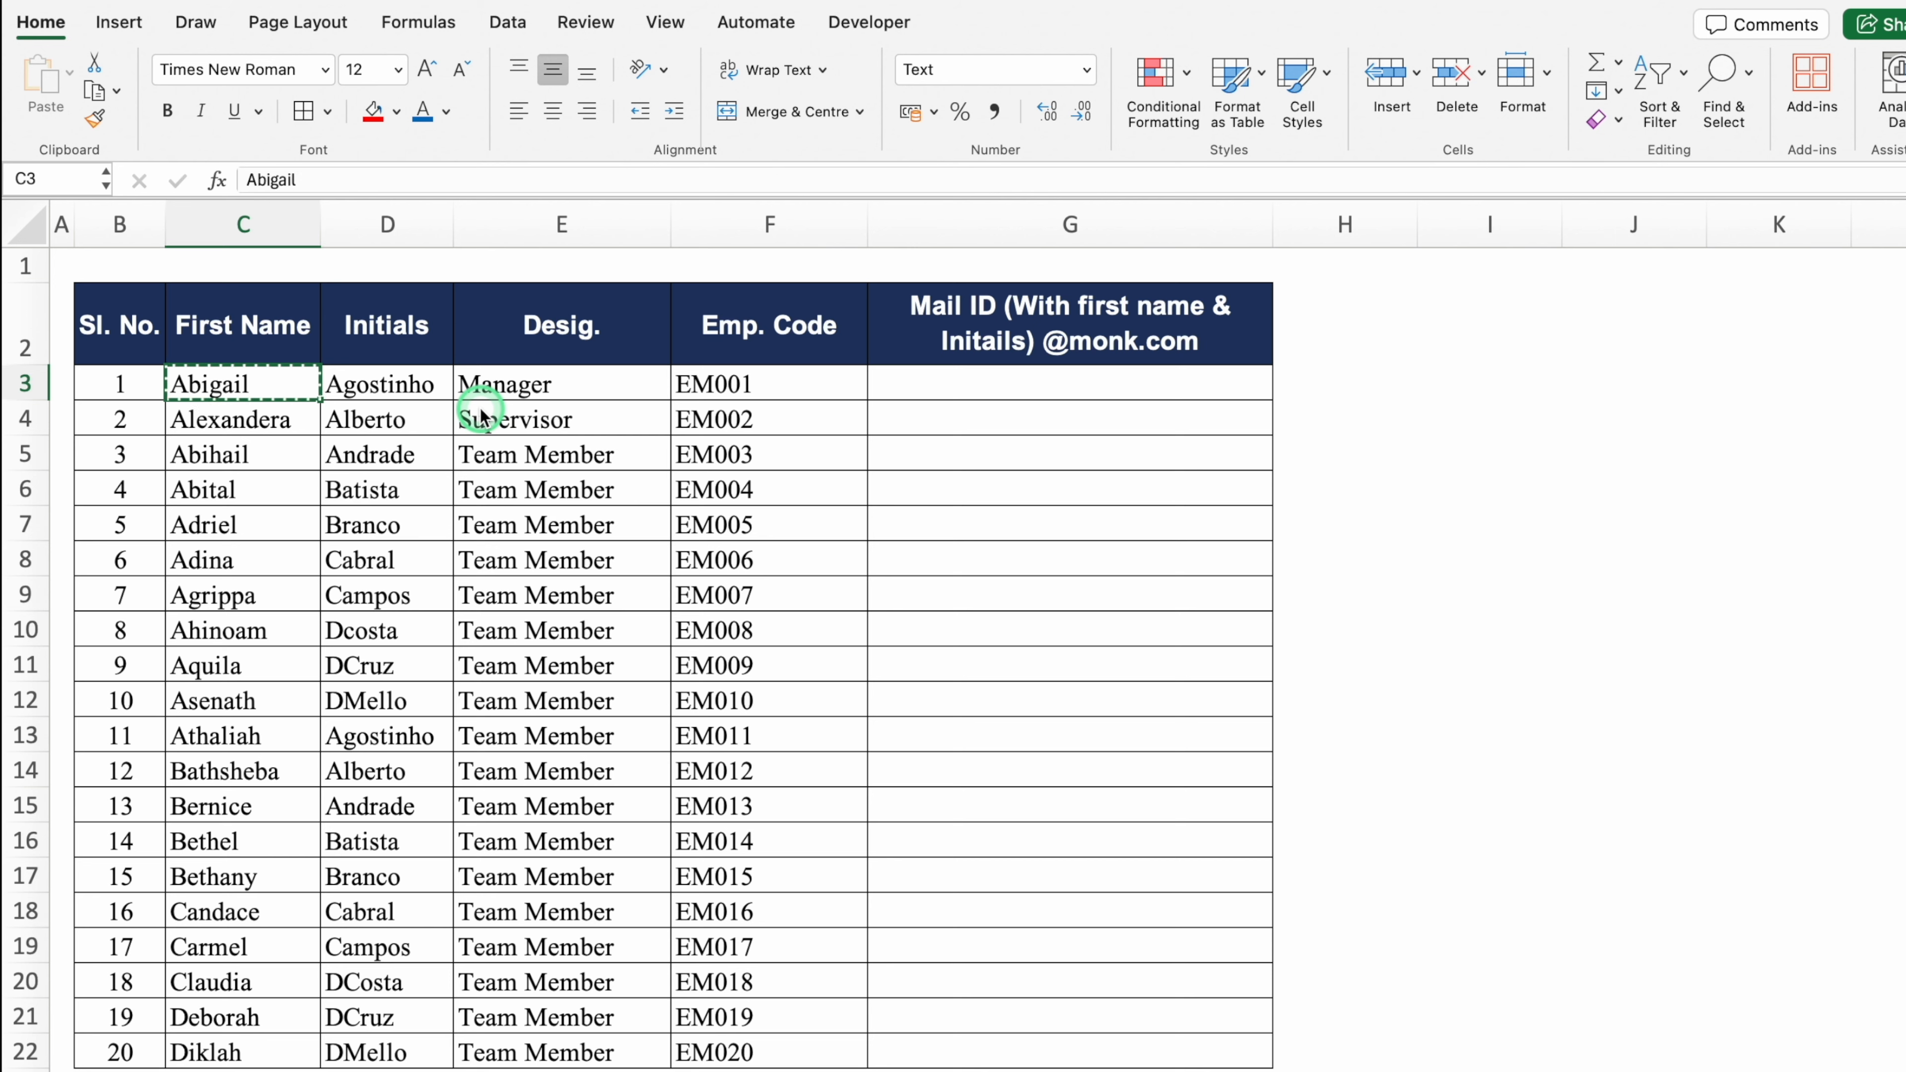
pyautogui.click(948, 378)
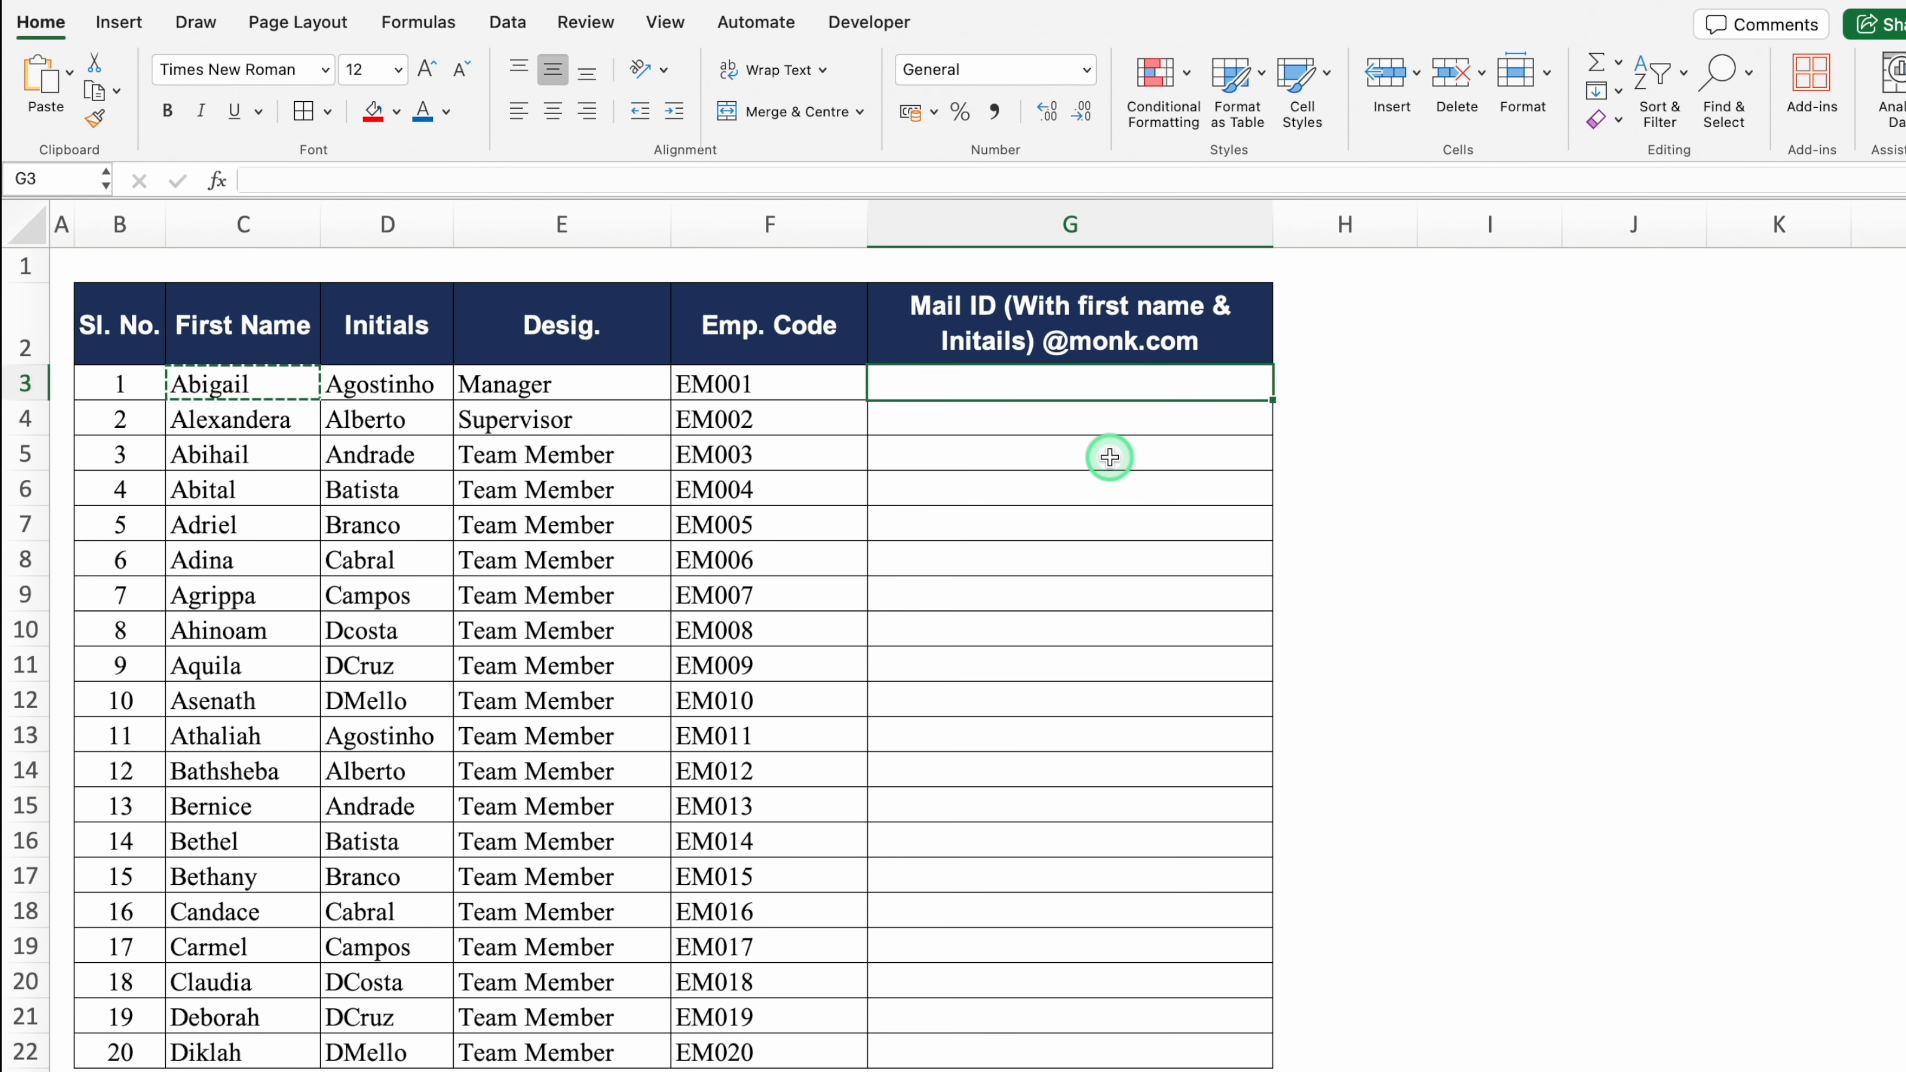
pyautogui.press('super+v')
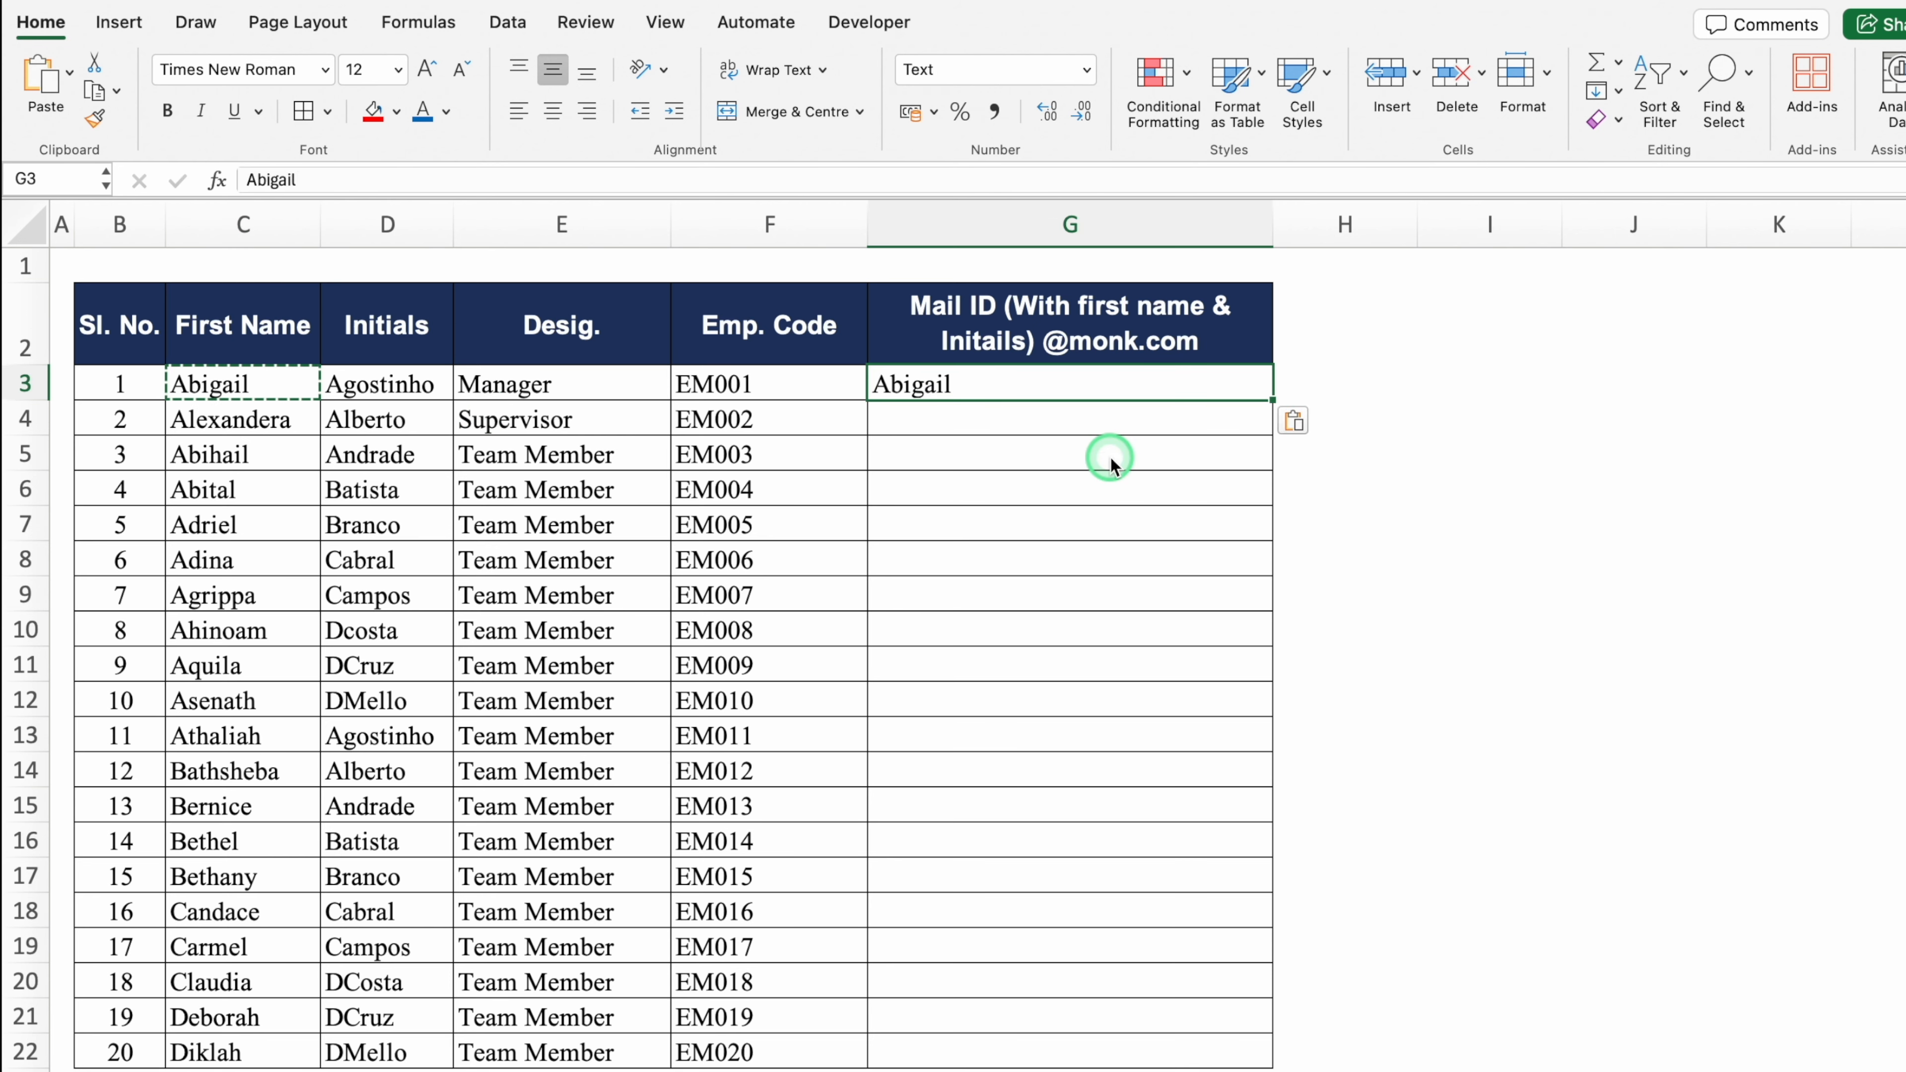
pyautogui.doubleClick(899, 388)
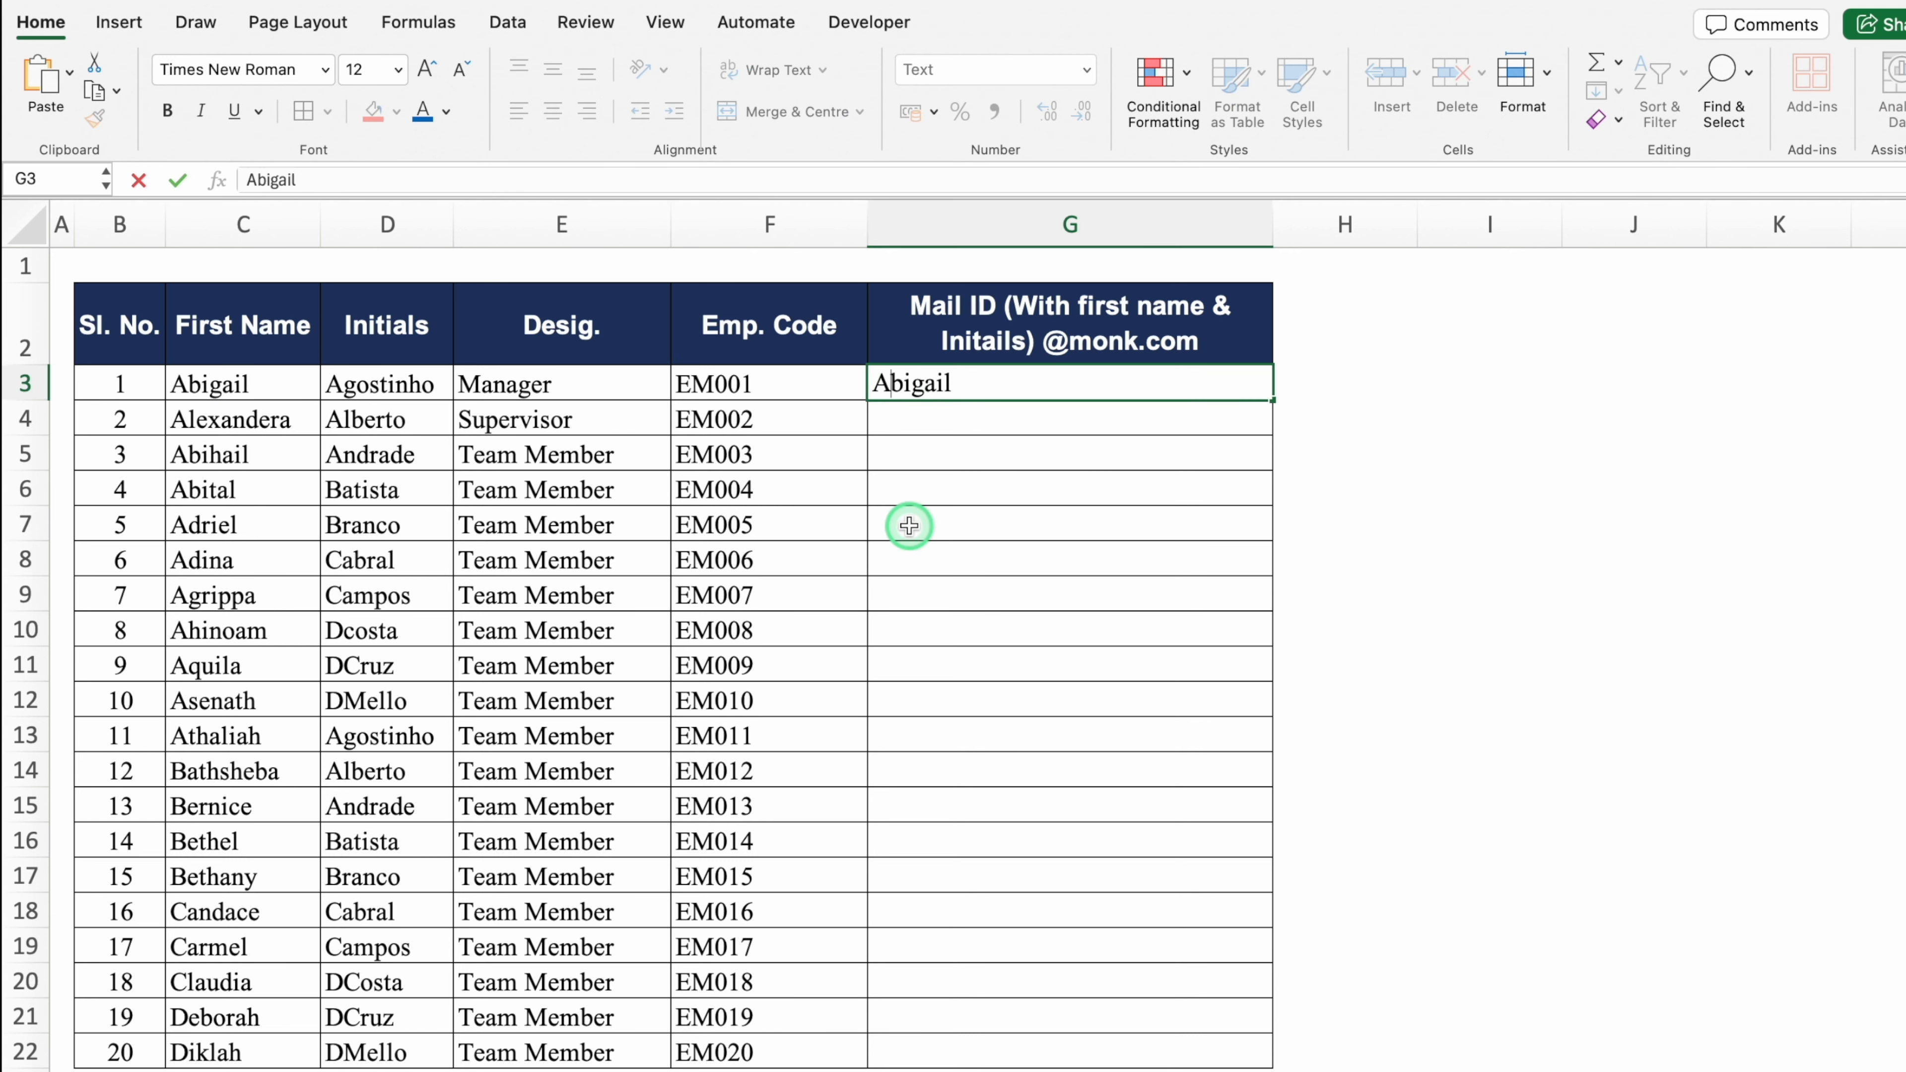
pyautogui.press('BackSpace')
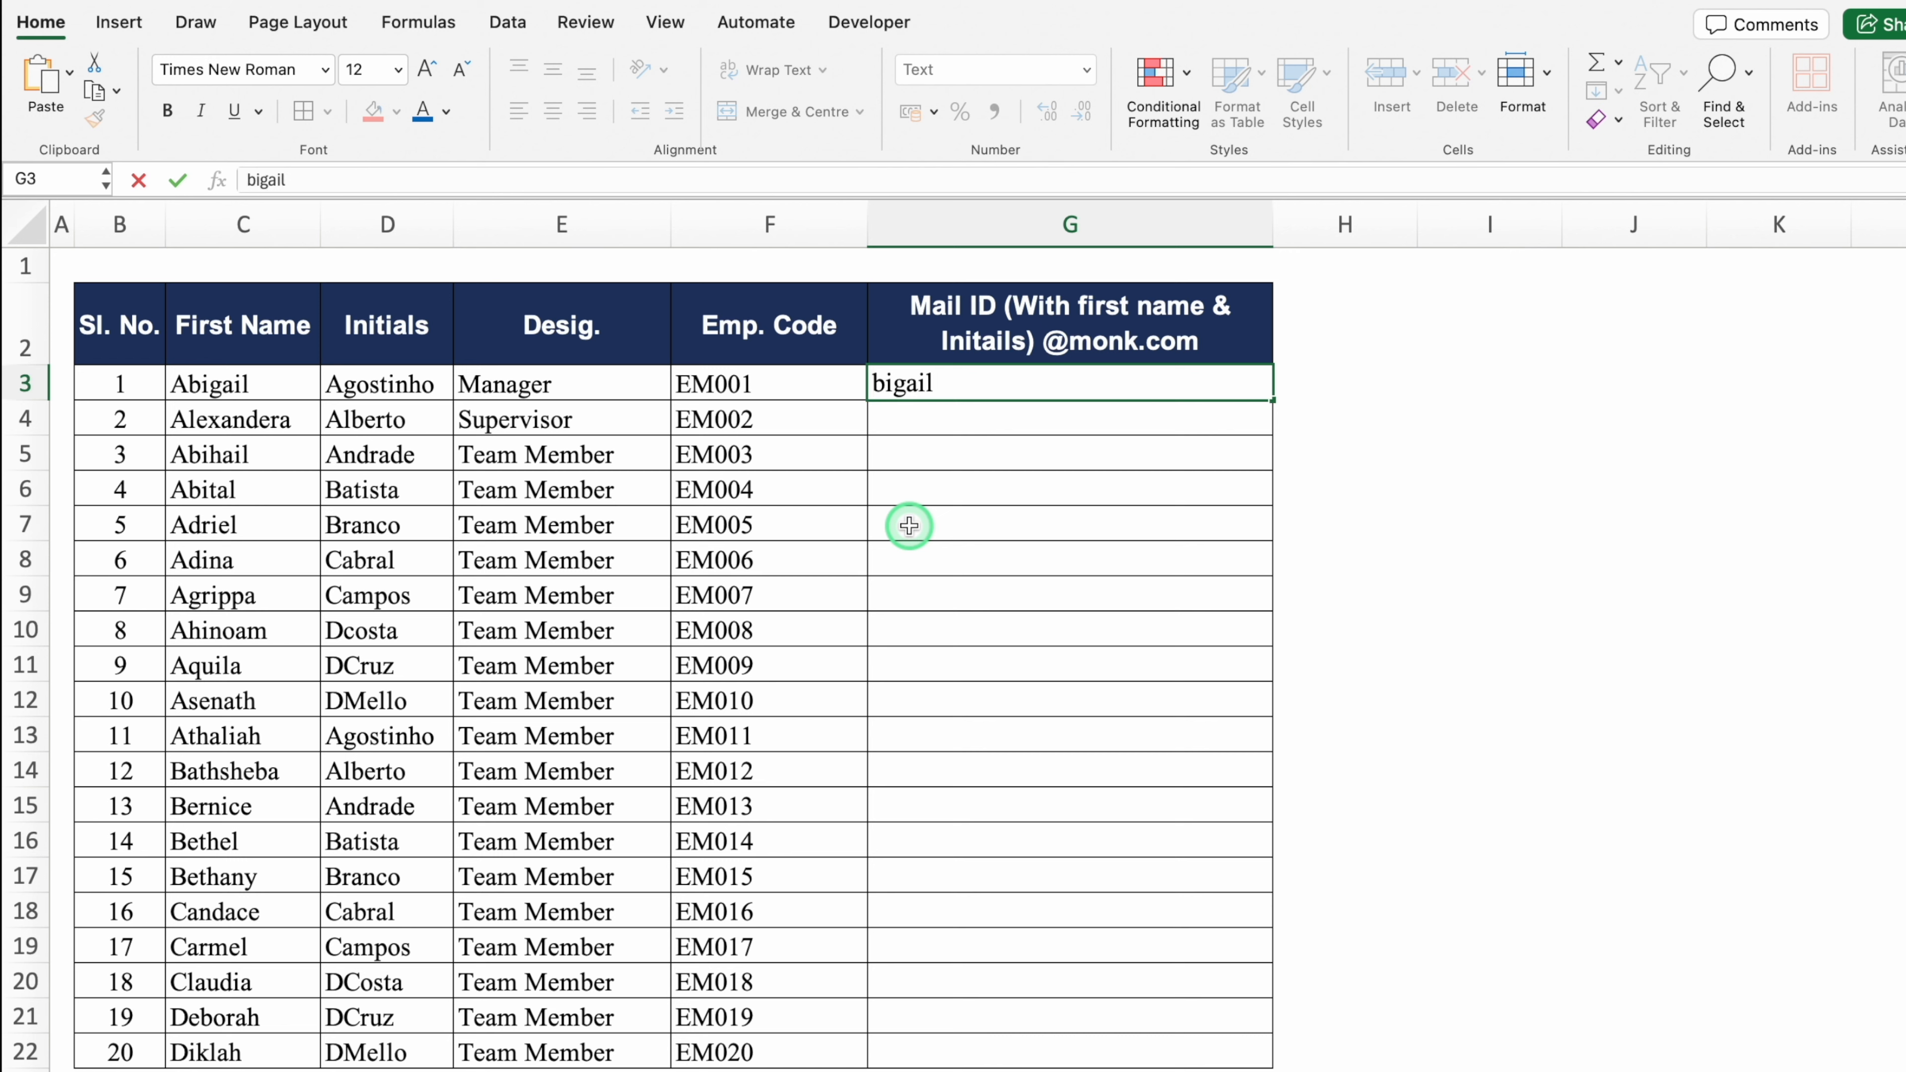
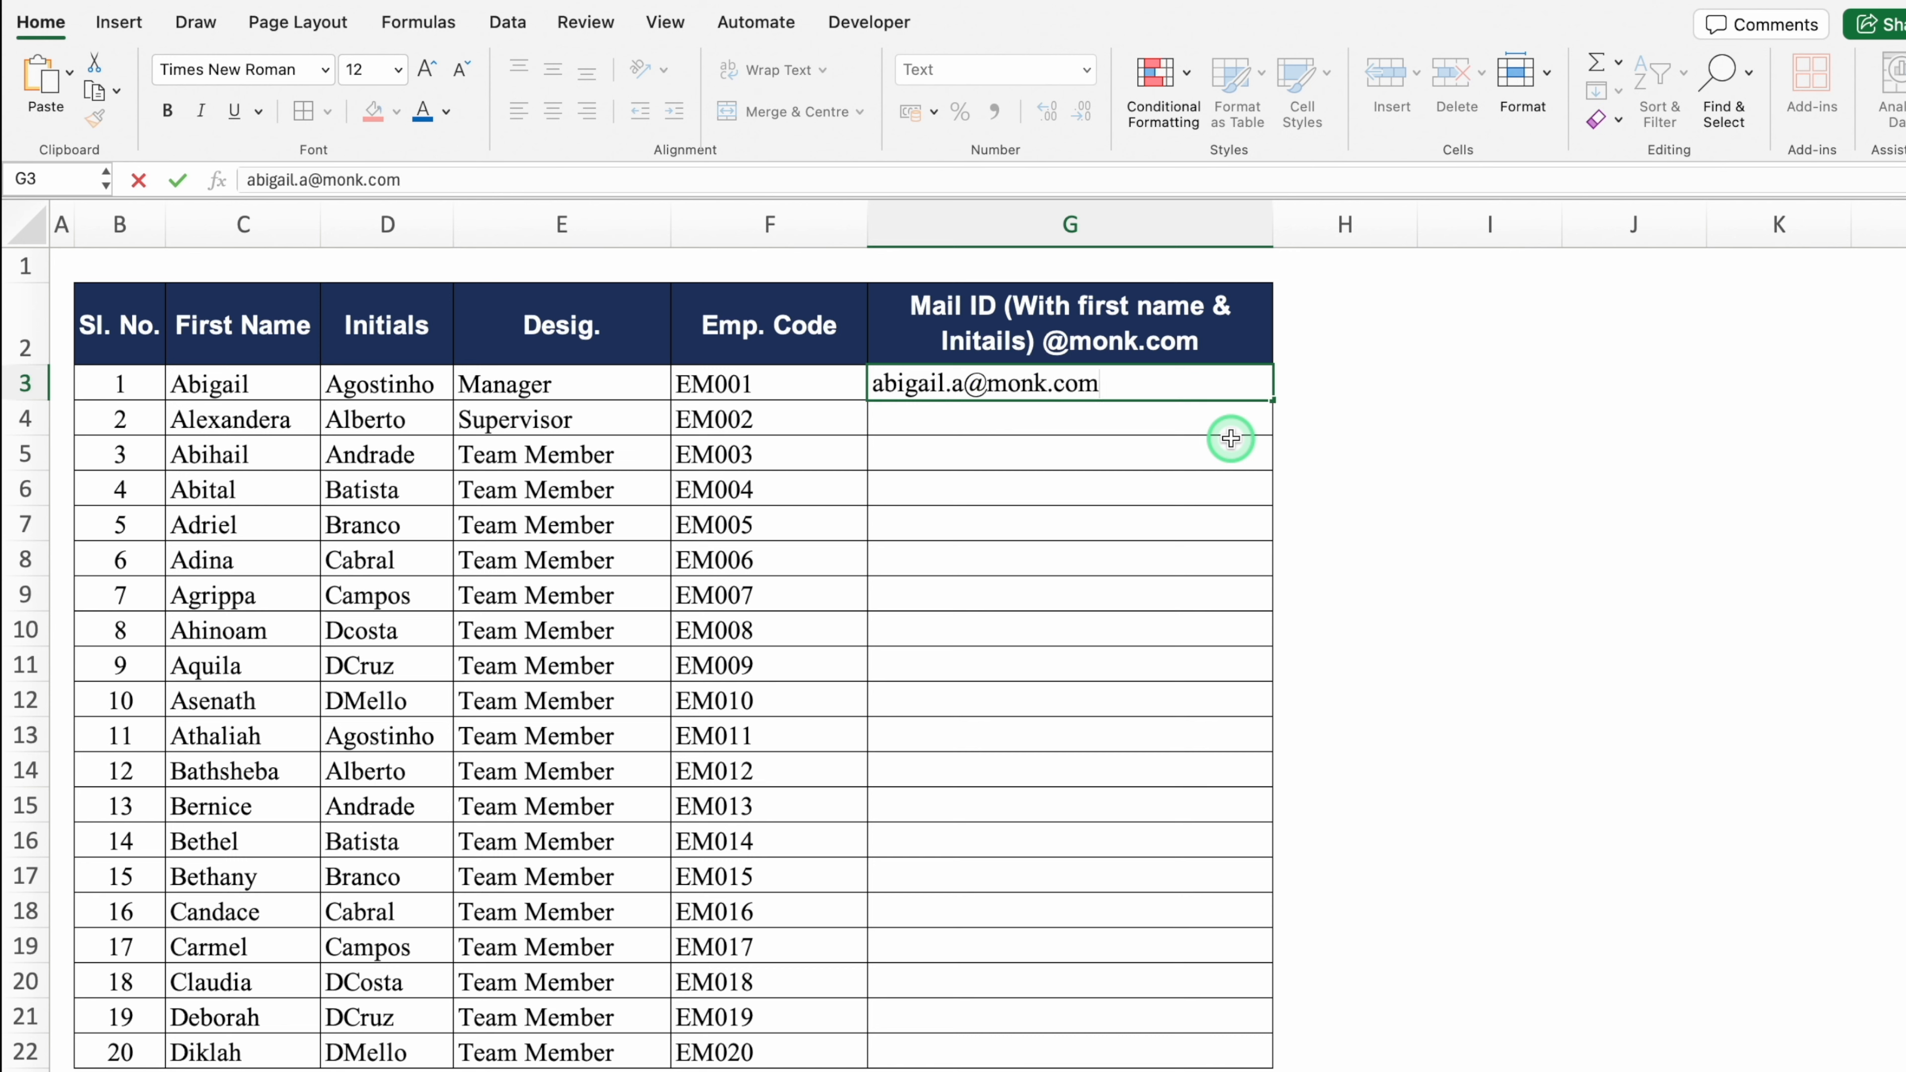
pyautogui.press('Return')
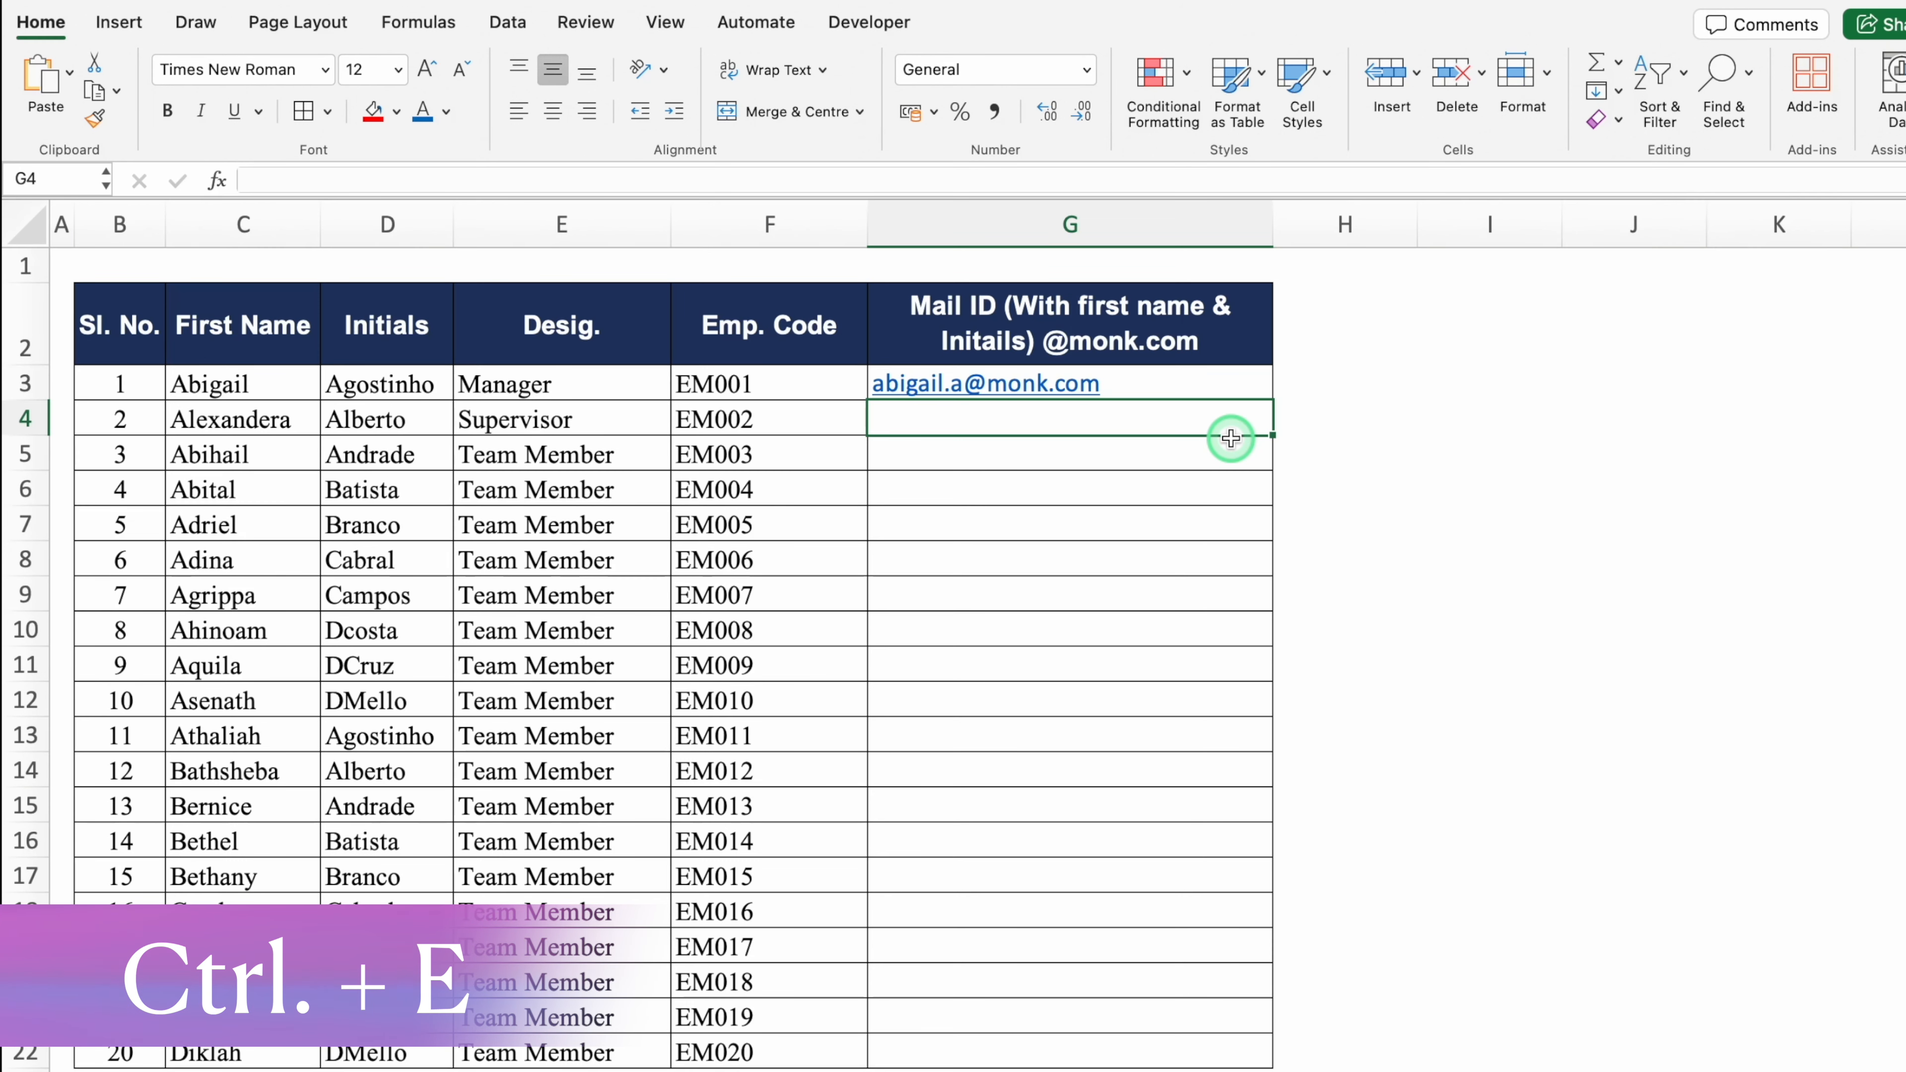
pyautogui.hotkey('ctrl', 'e')
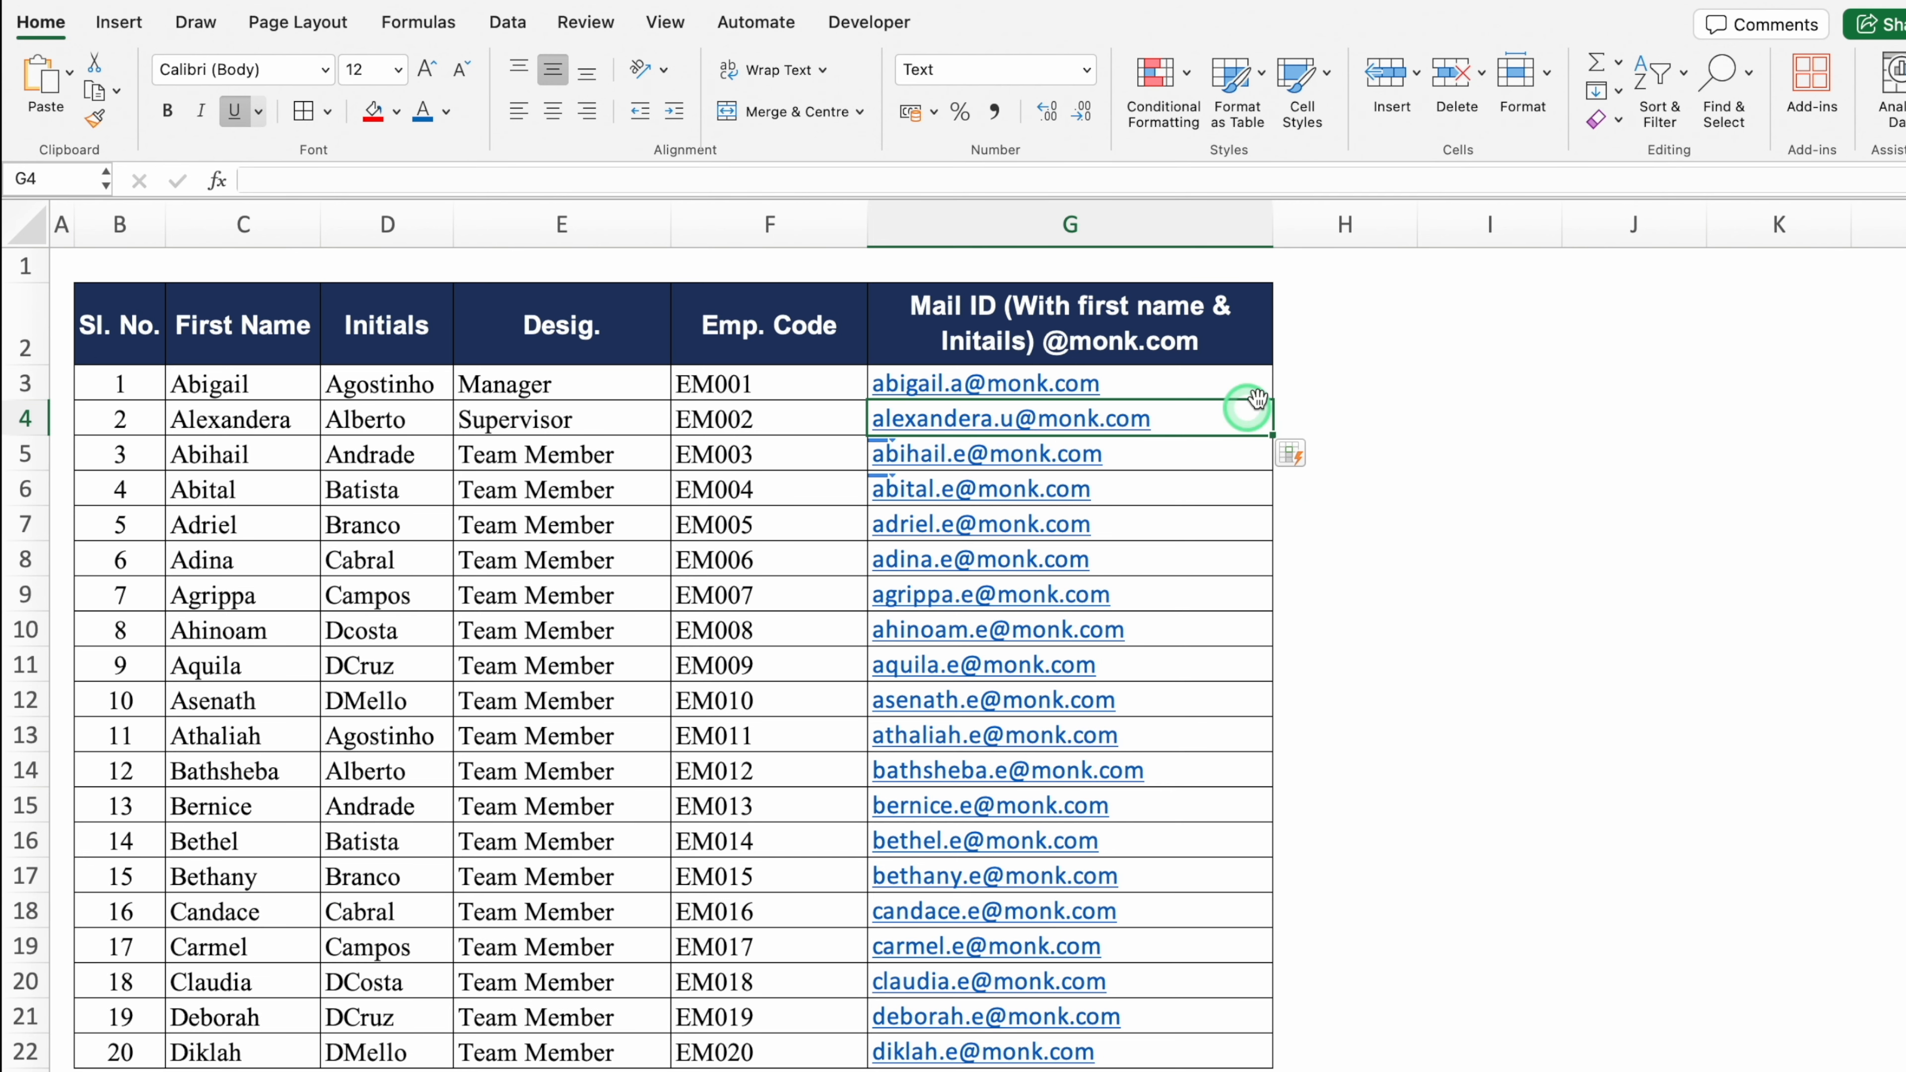
pyautogui.click(1337, 530)
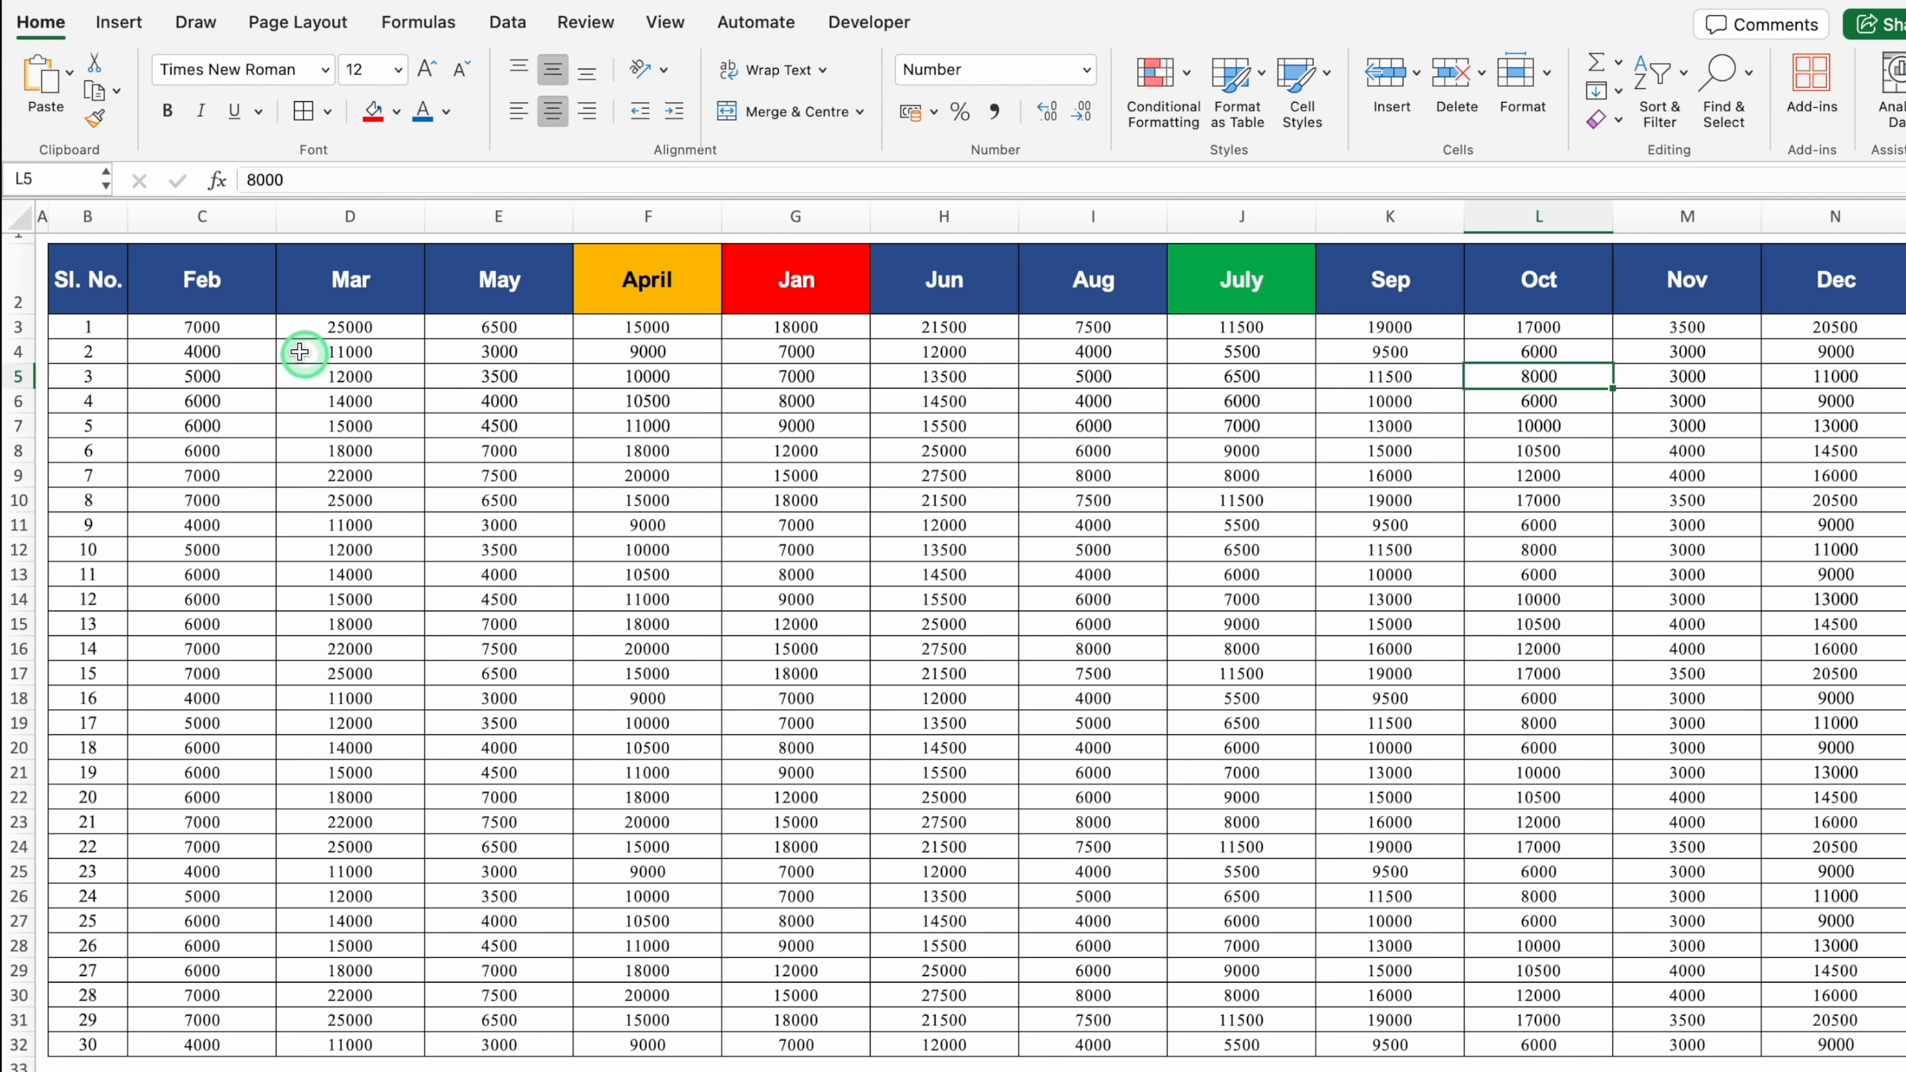
# Step: Select the whole Jan column, drag it onto column D, then cancel the replace-data alert
pyautogui.click(219, 287)
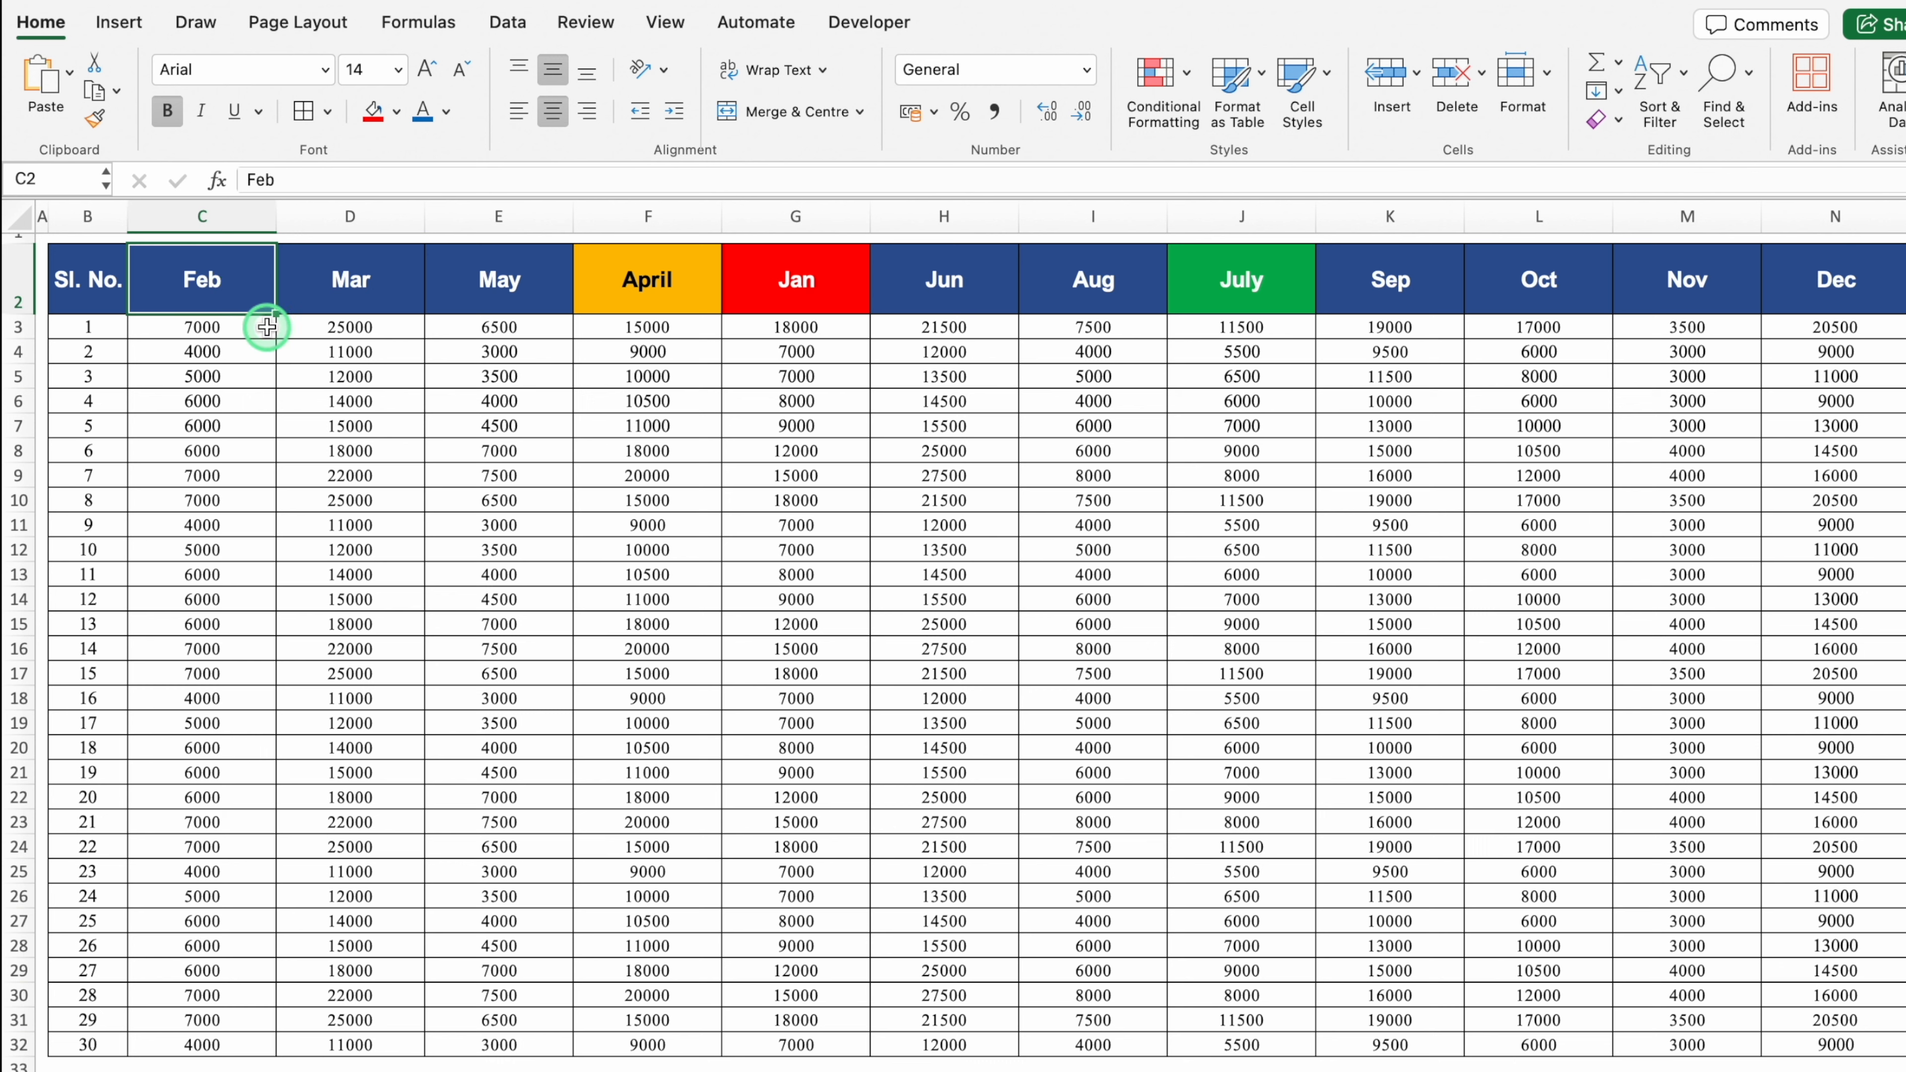
pyautogui.click(803, 277)
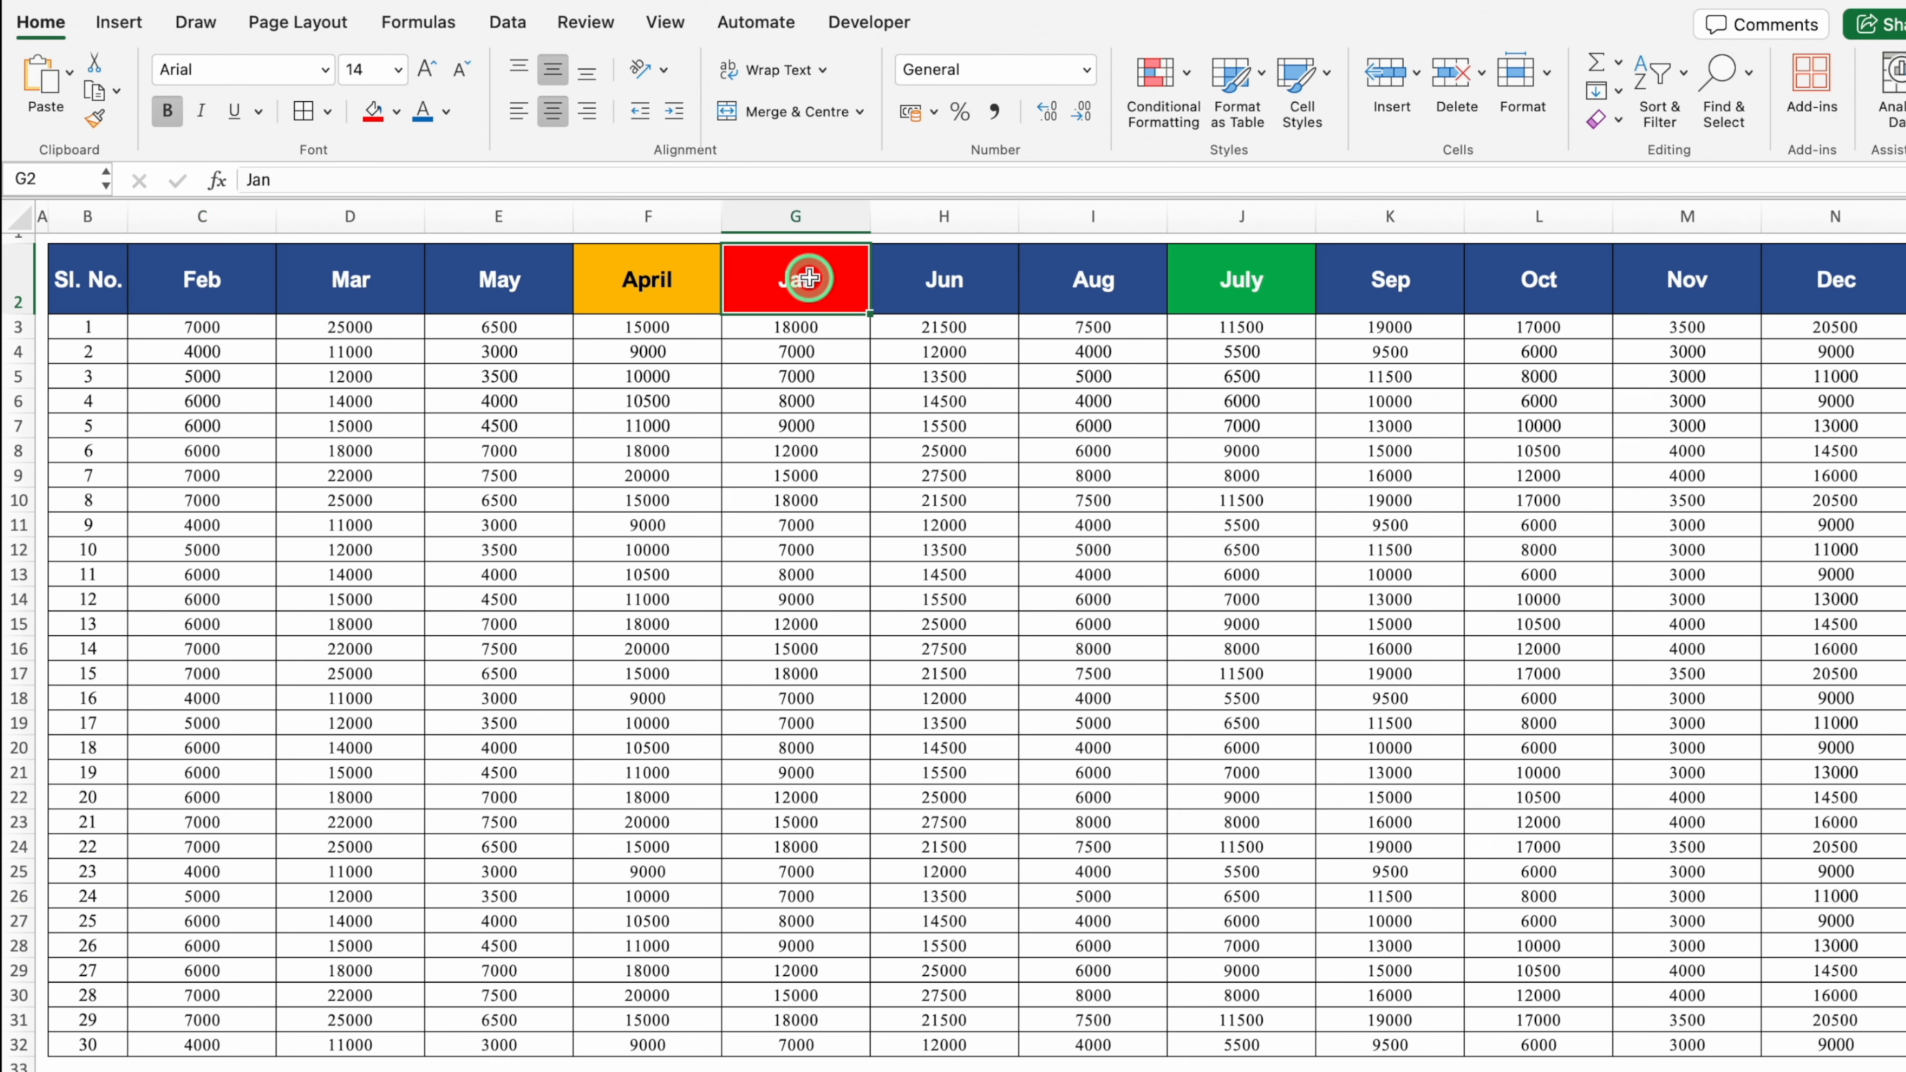
pyautogui.click(1258, 279)
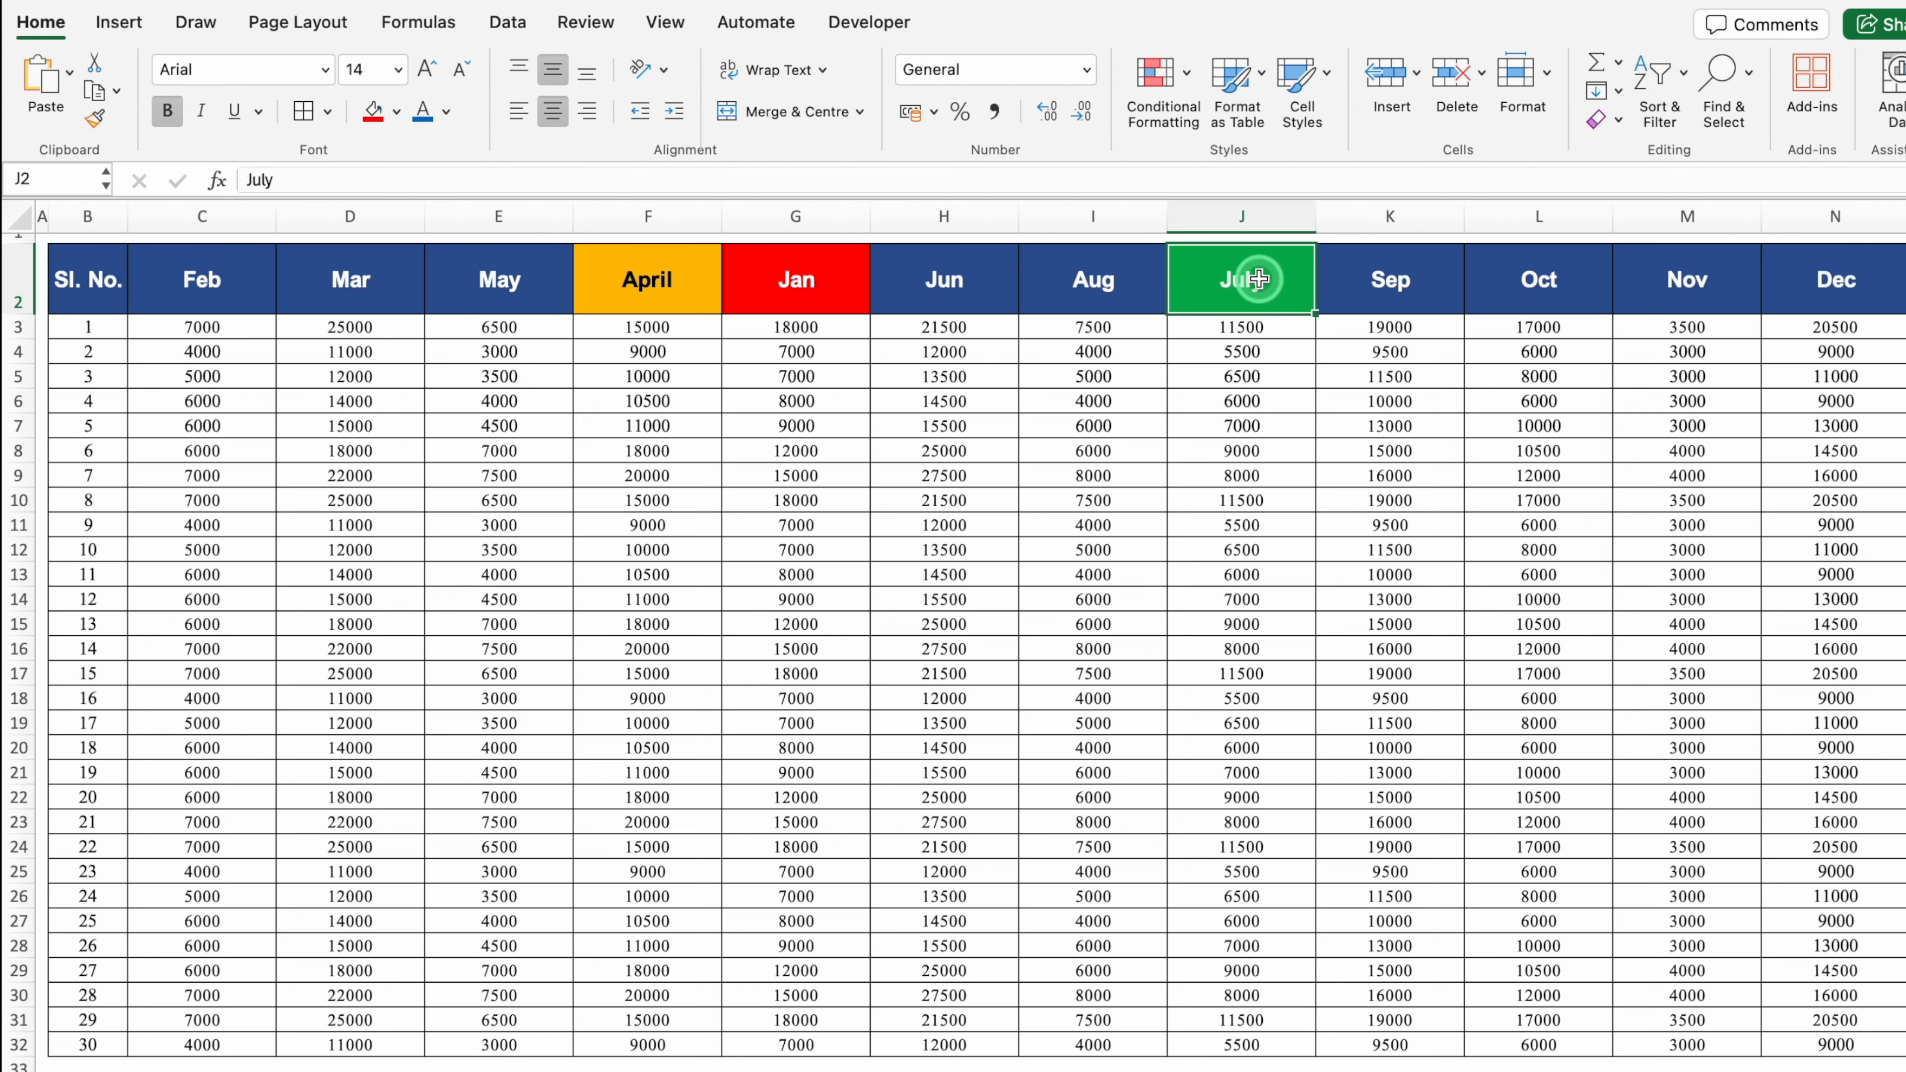
pyautogui.click(1072, 282)
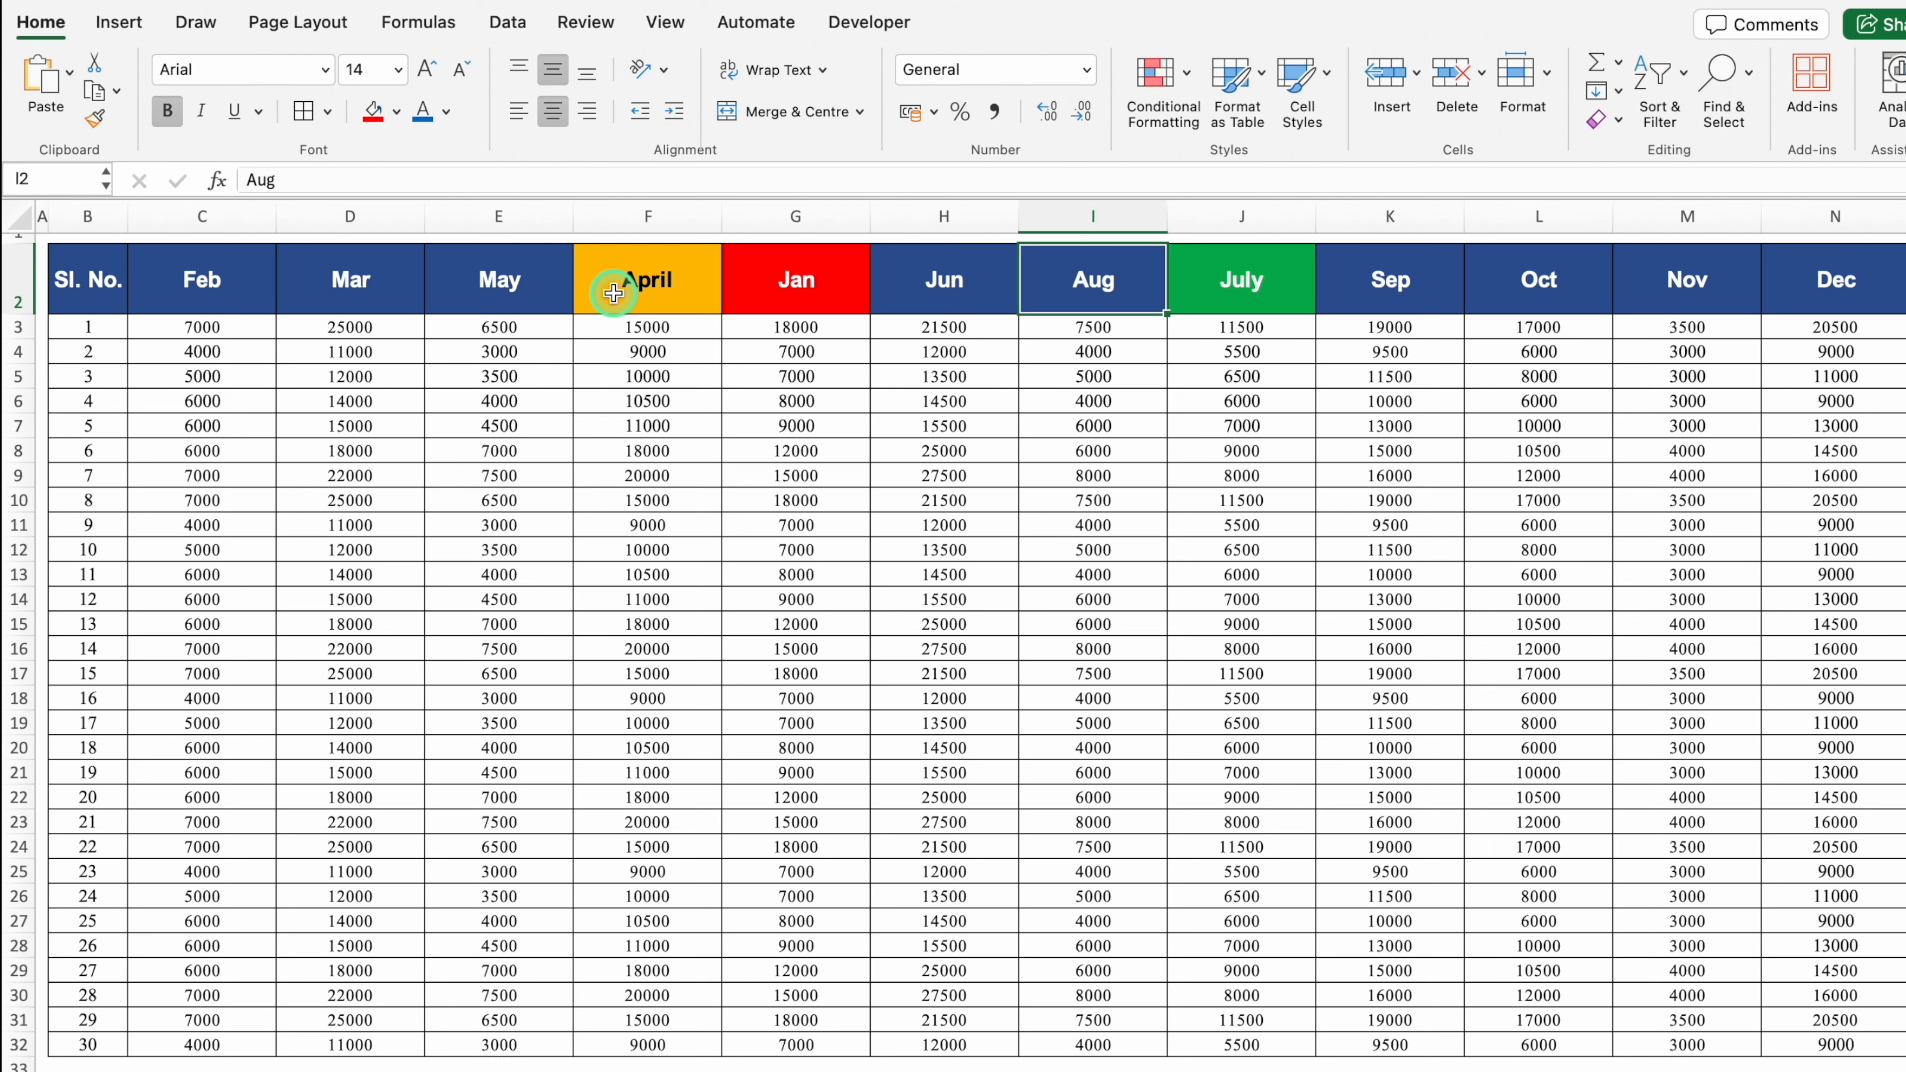
pyautogui.moveTo(790, 284); pyautogui.dragTo(818, 1034)
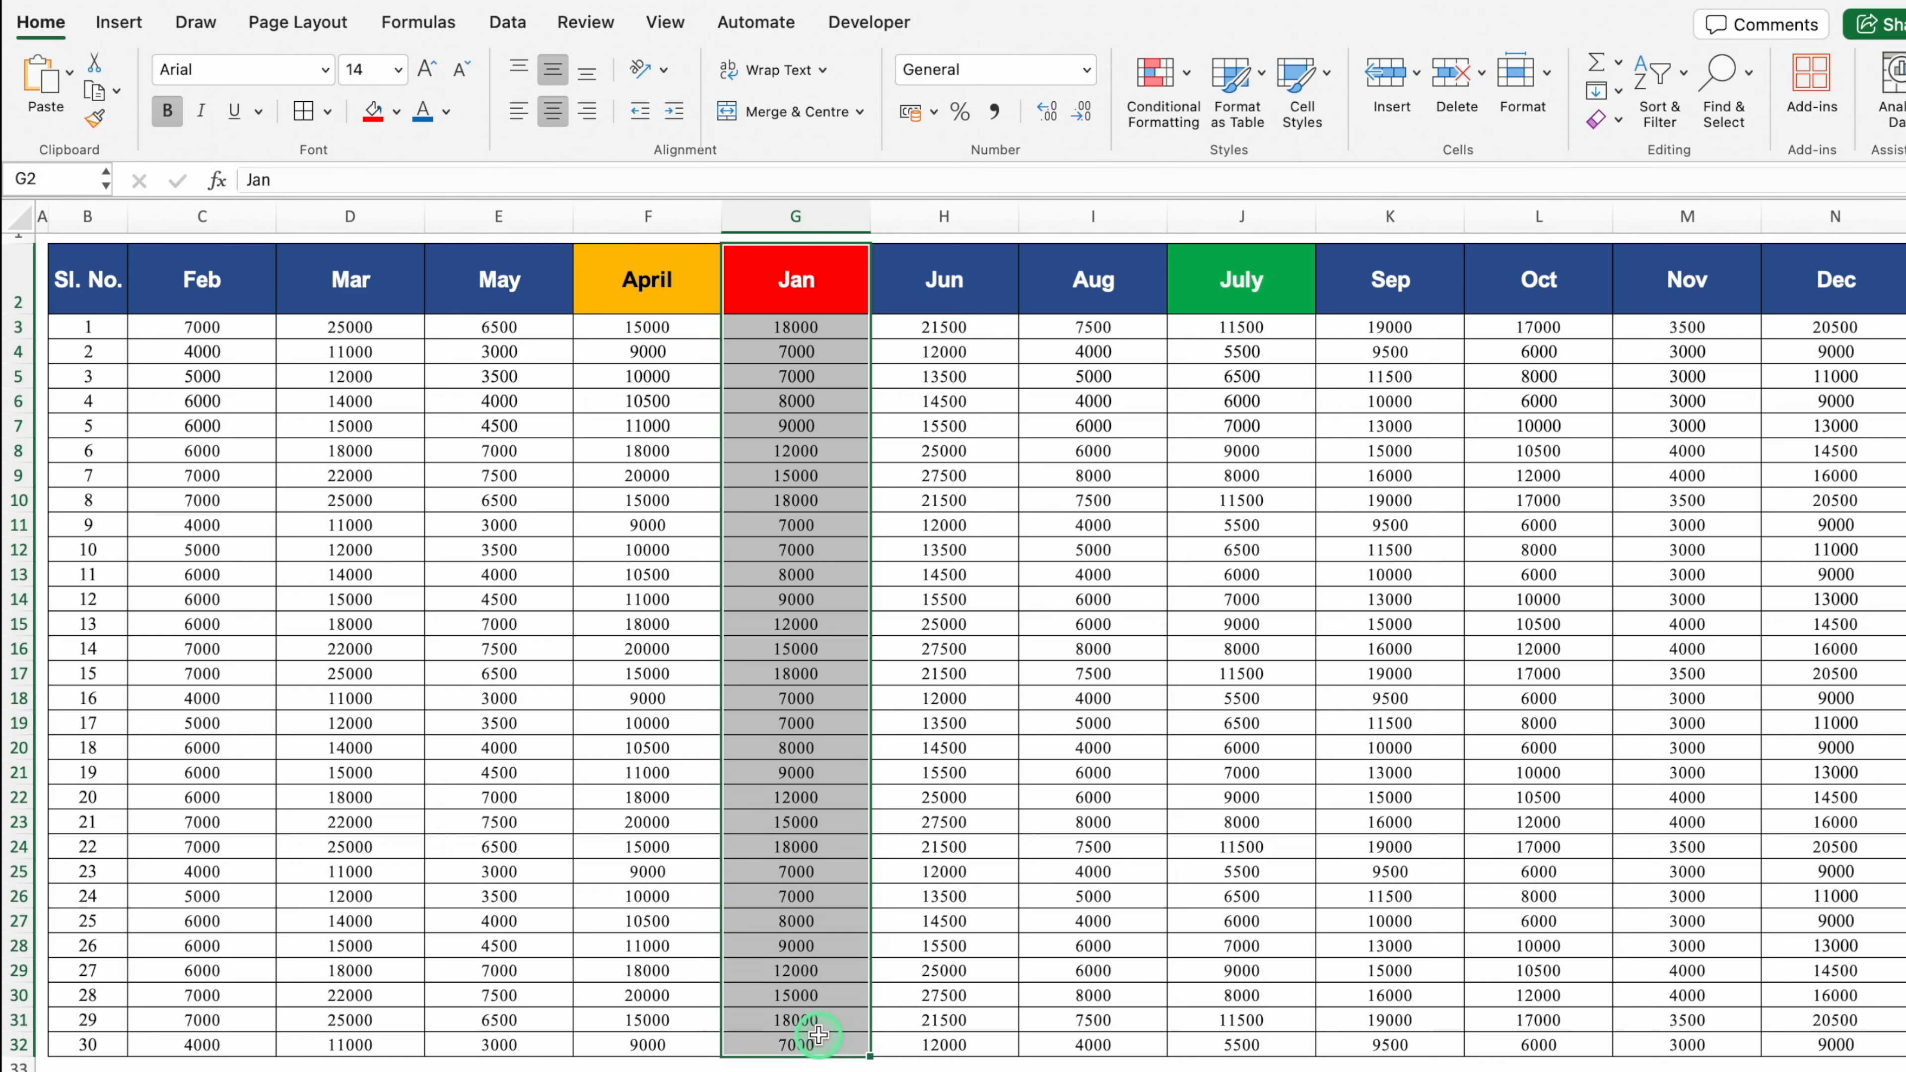
pyautogui.click(790, 274)
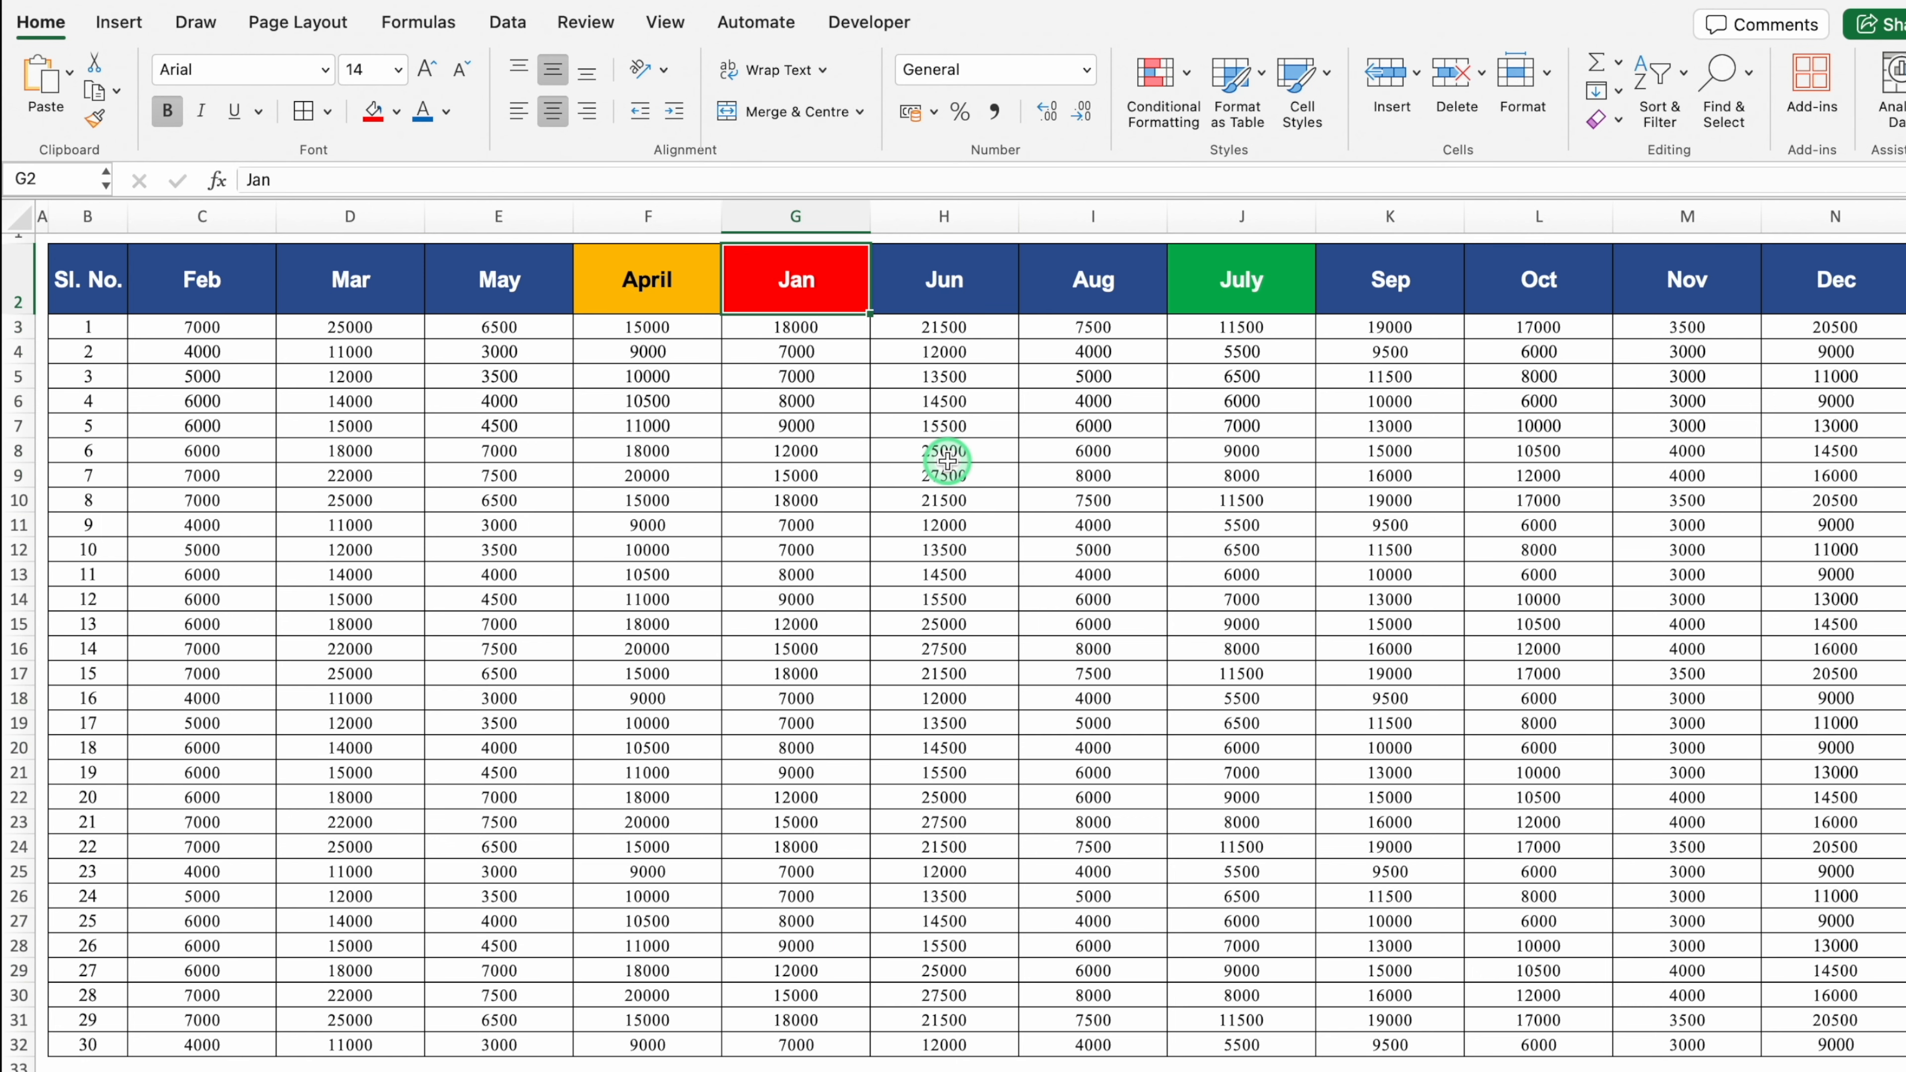
pyautogui.hotkey('ctrl', 'shift', 'Down')
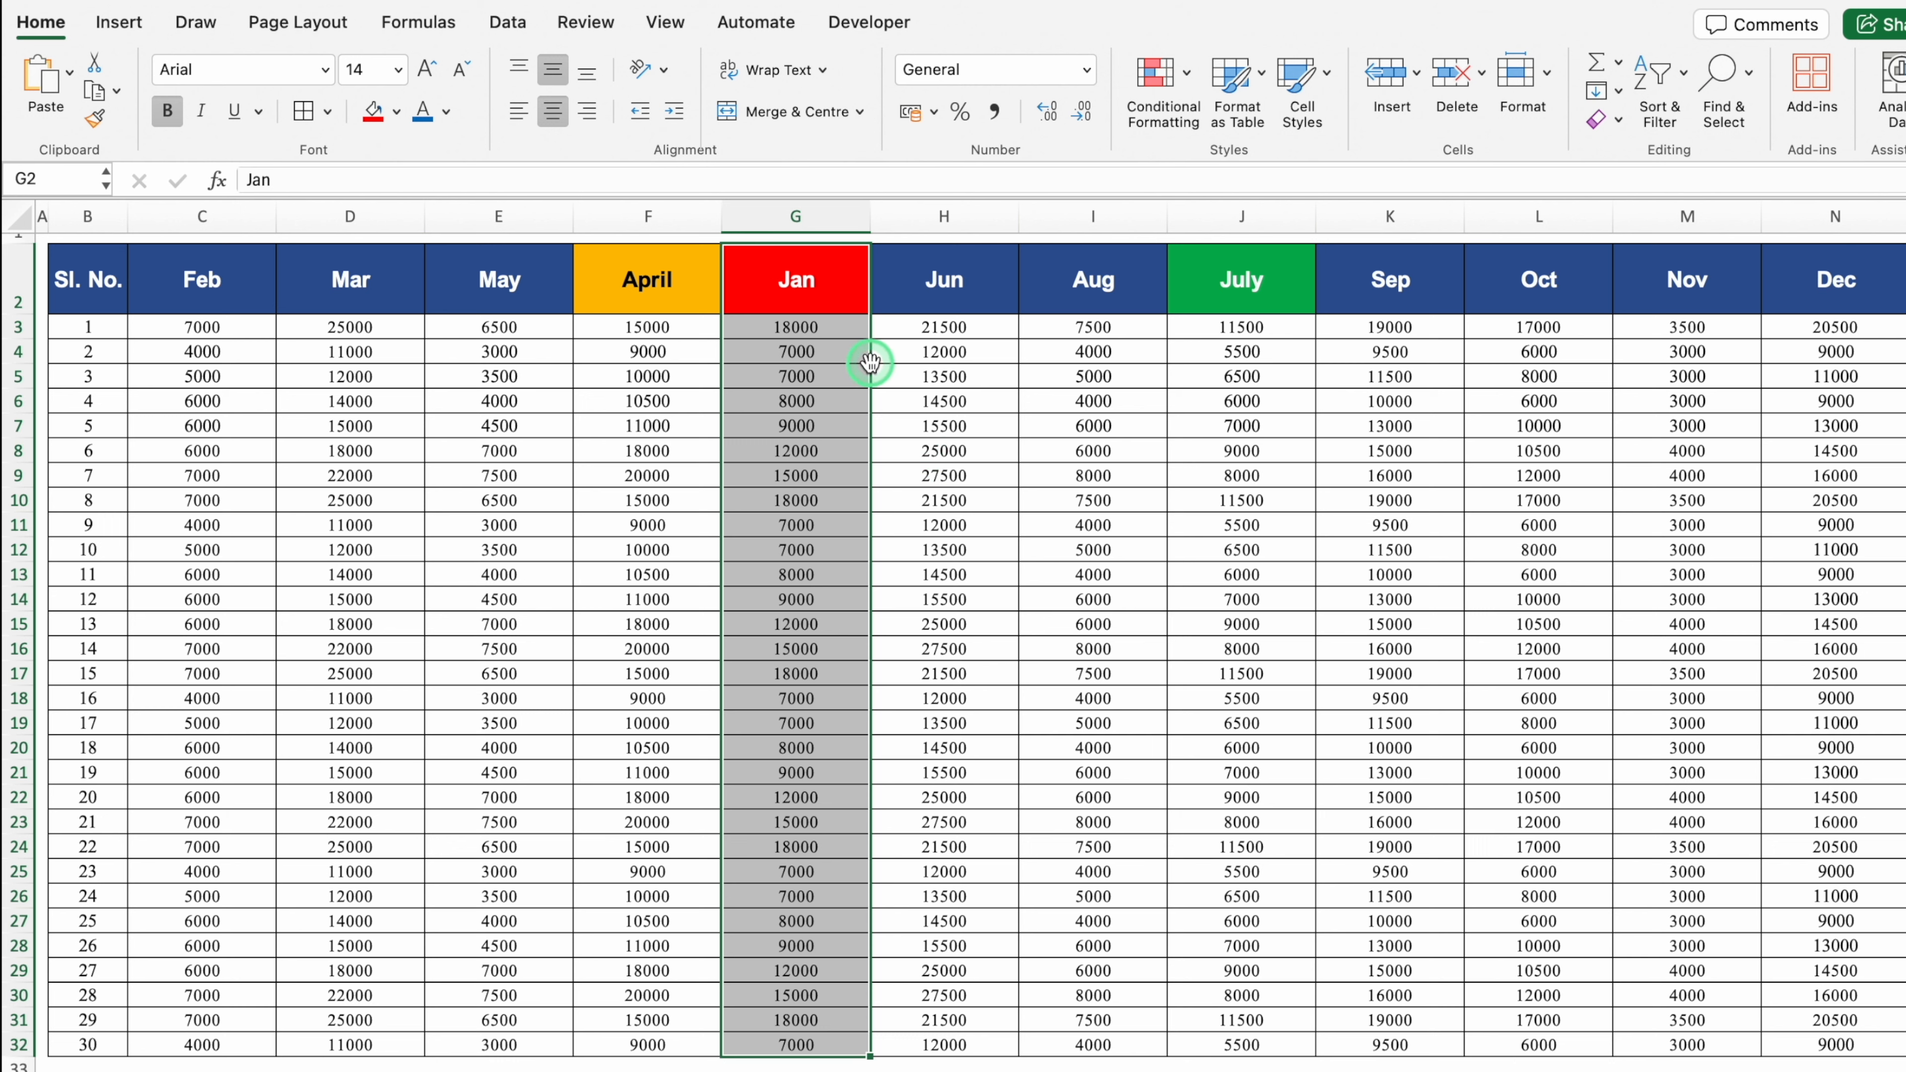
pyautogui.moveTo(869, 363); pyautogui.dragTo(355, 360)
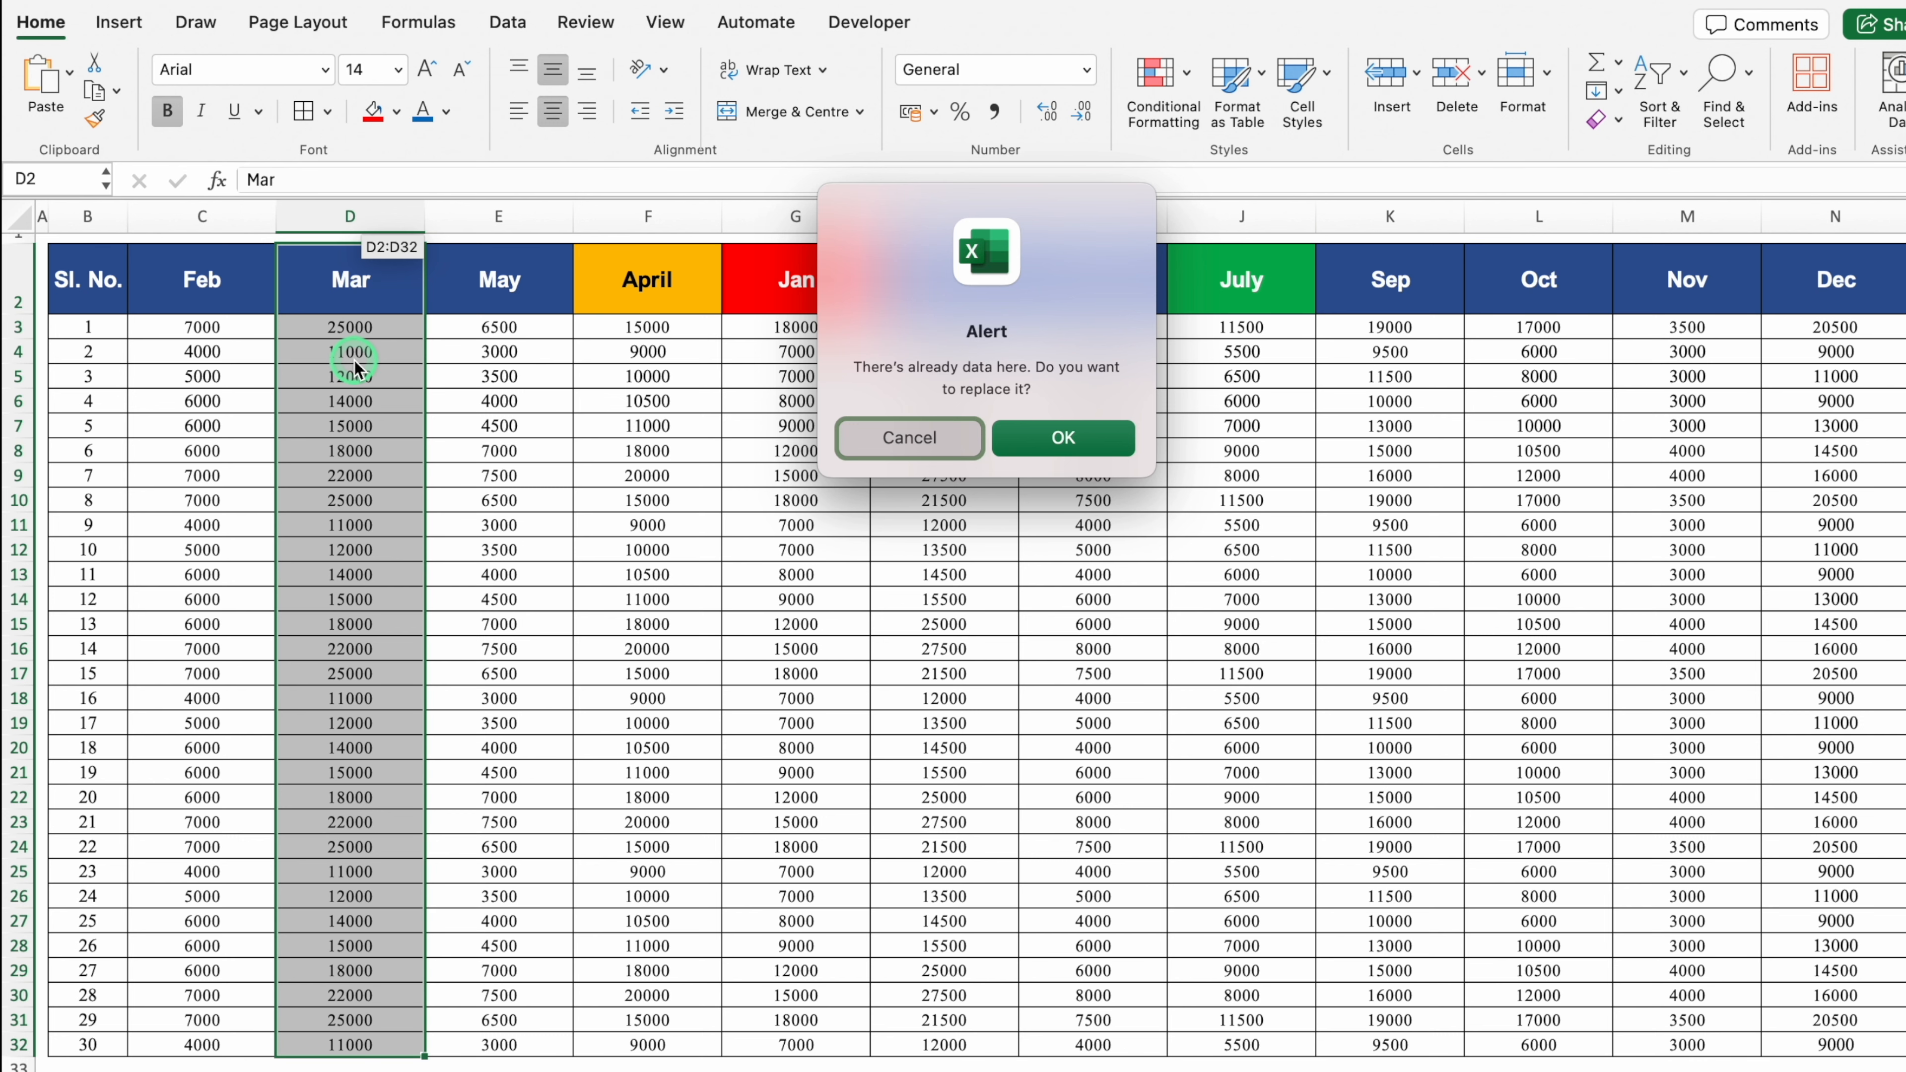
pyautogui.click(900, 436)
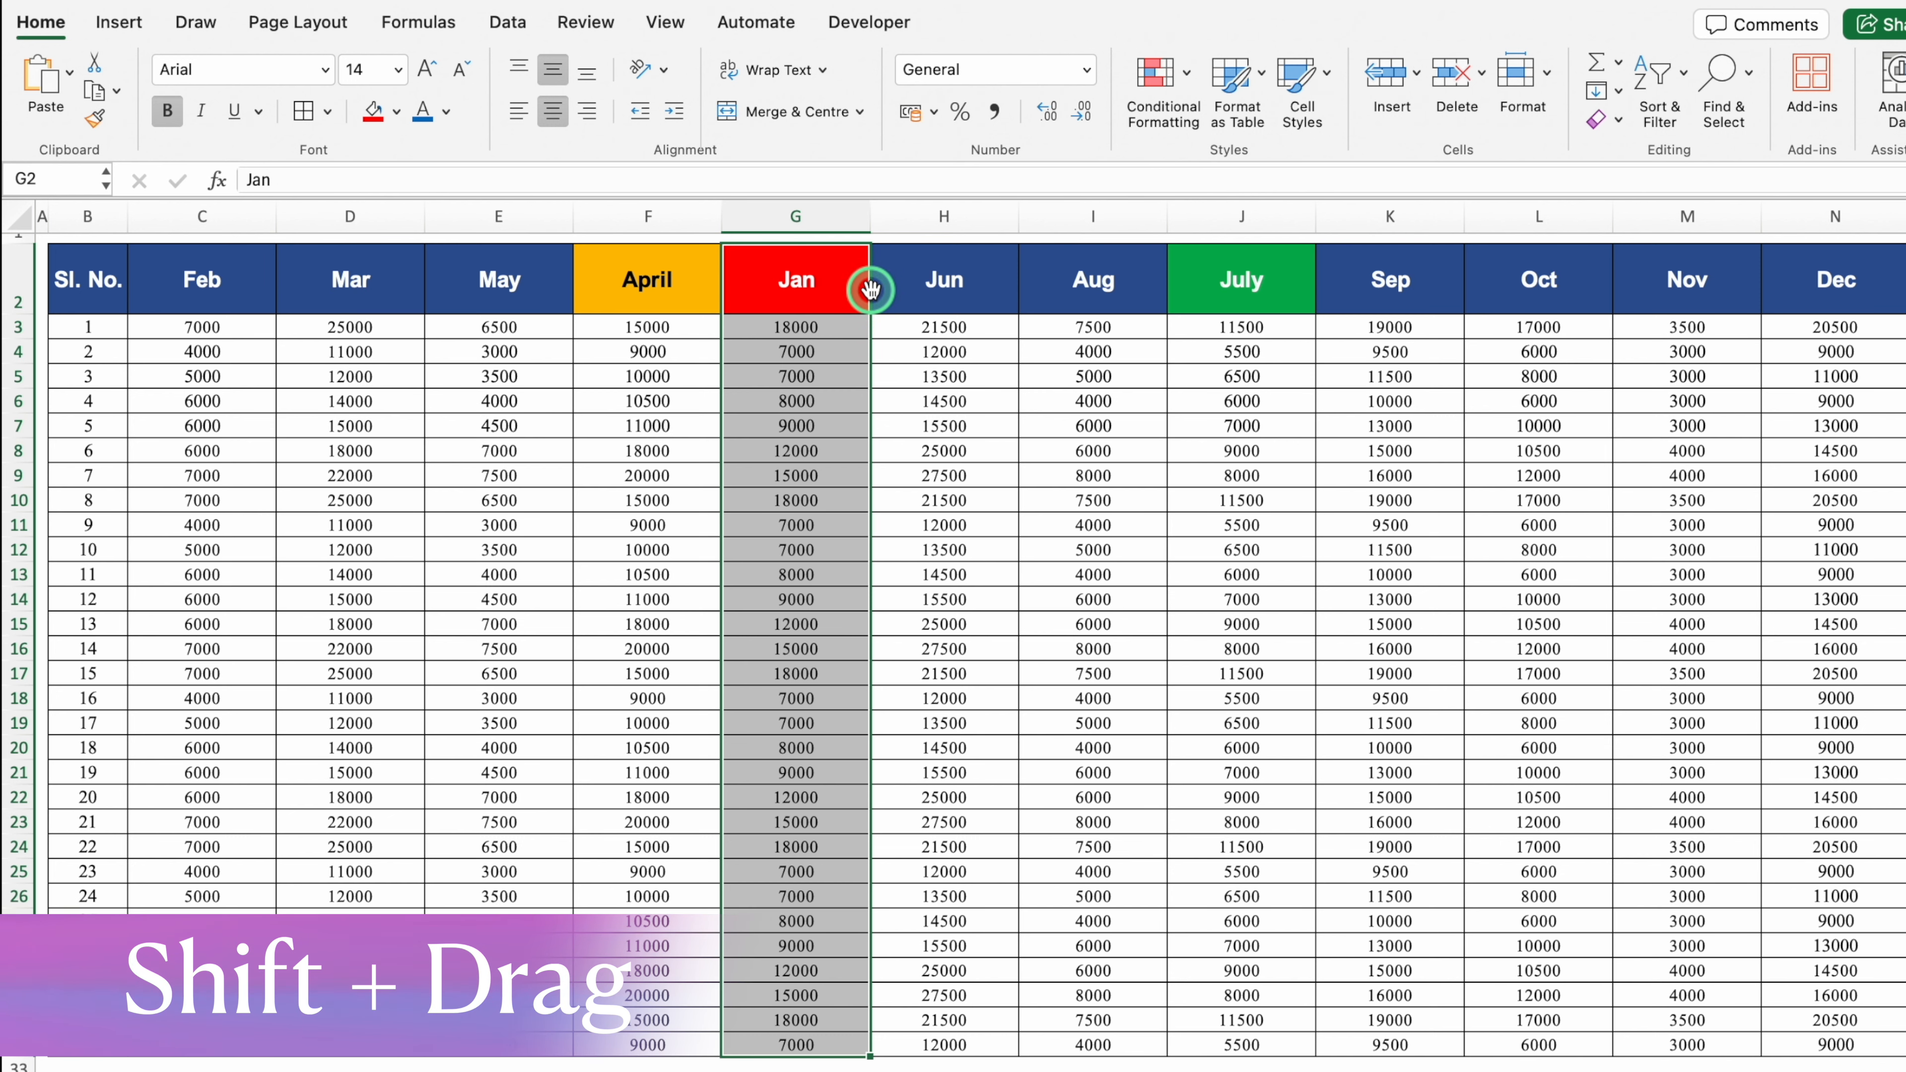
# Step: Shift-drag Jan before Feb, April after Mar, and July between Jun and Aug
pyautogui.moveTo(869, 289); pyautogui.dragTo(145, 289)
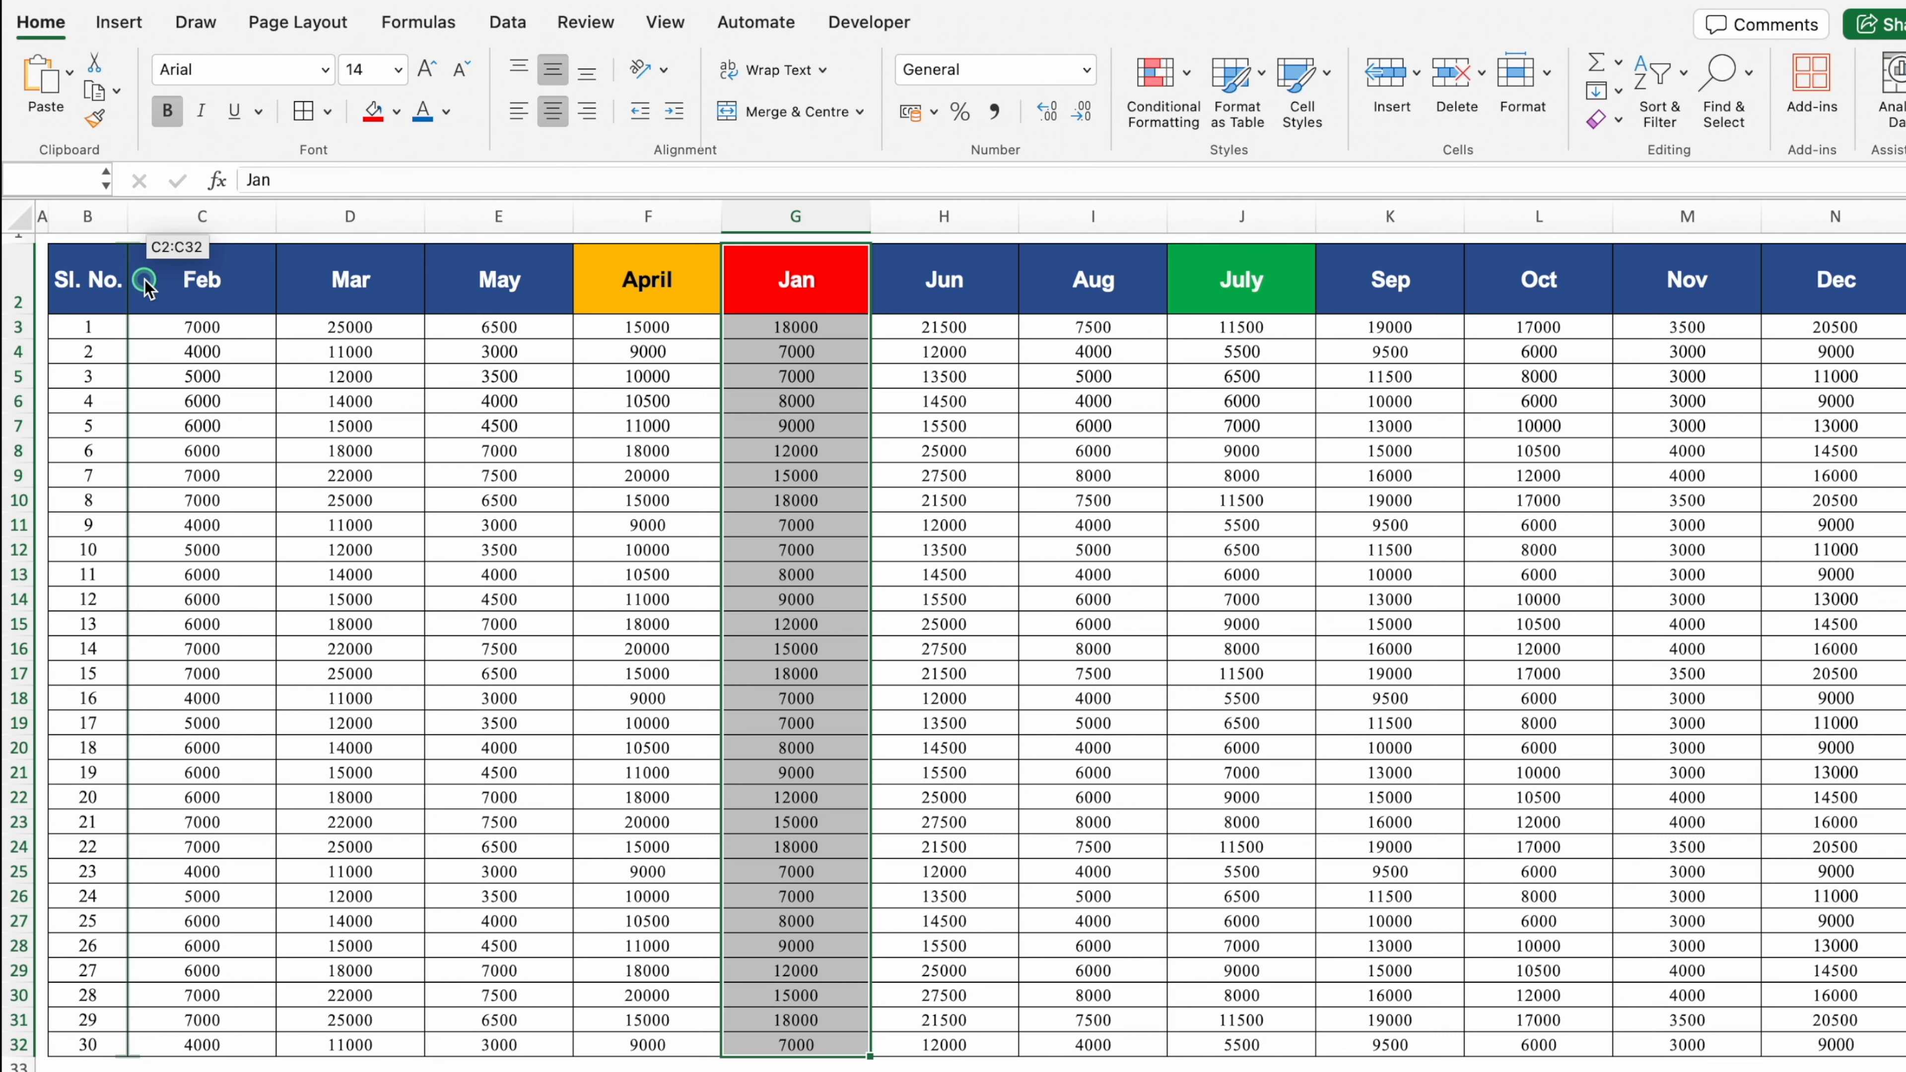
pyautogui.moveTo(145, 289); pyautogui.dragTo(145, 289)
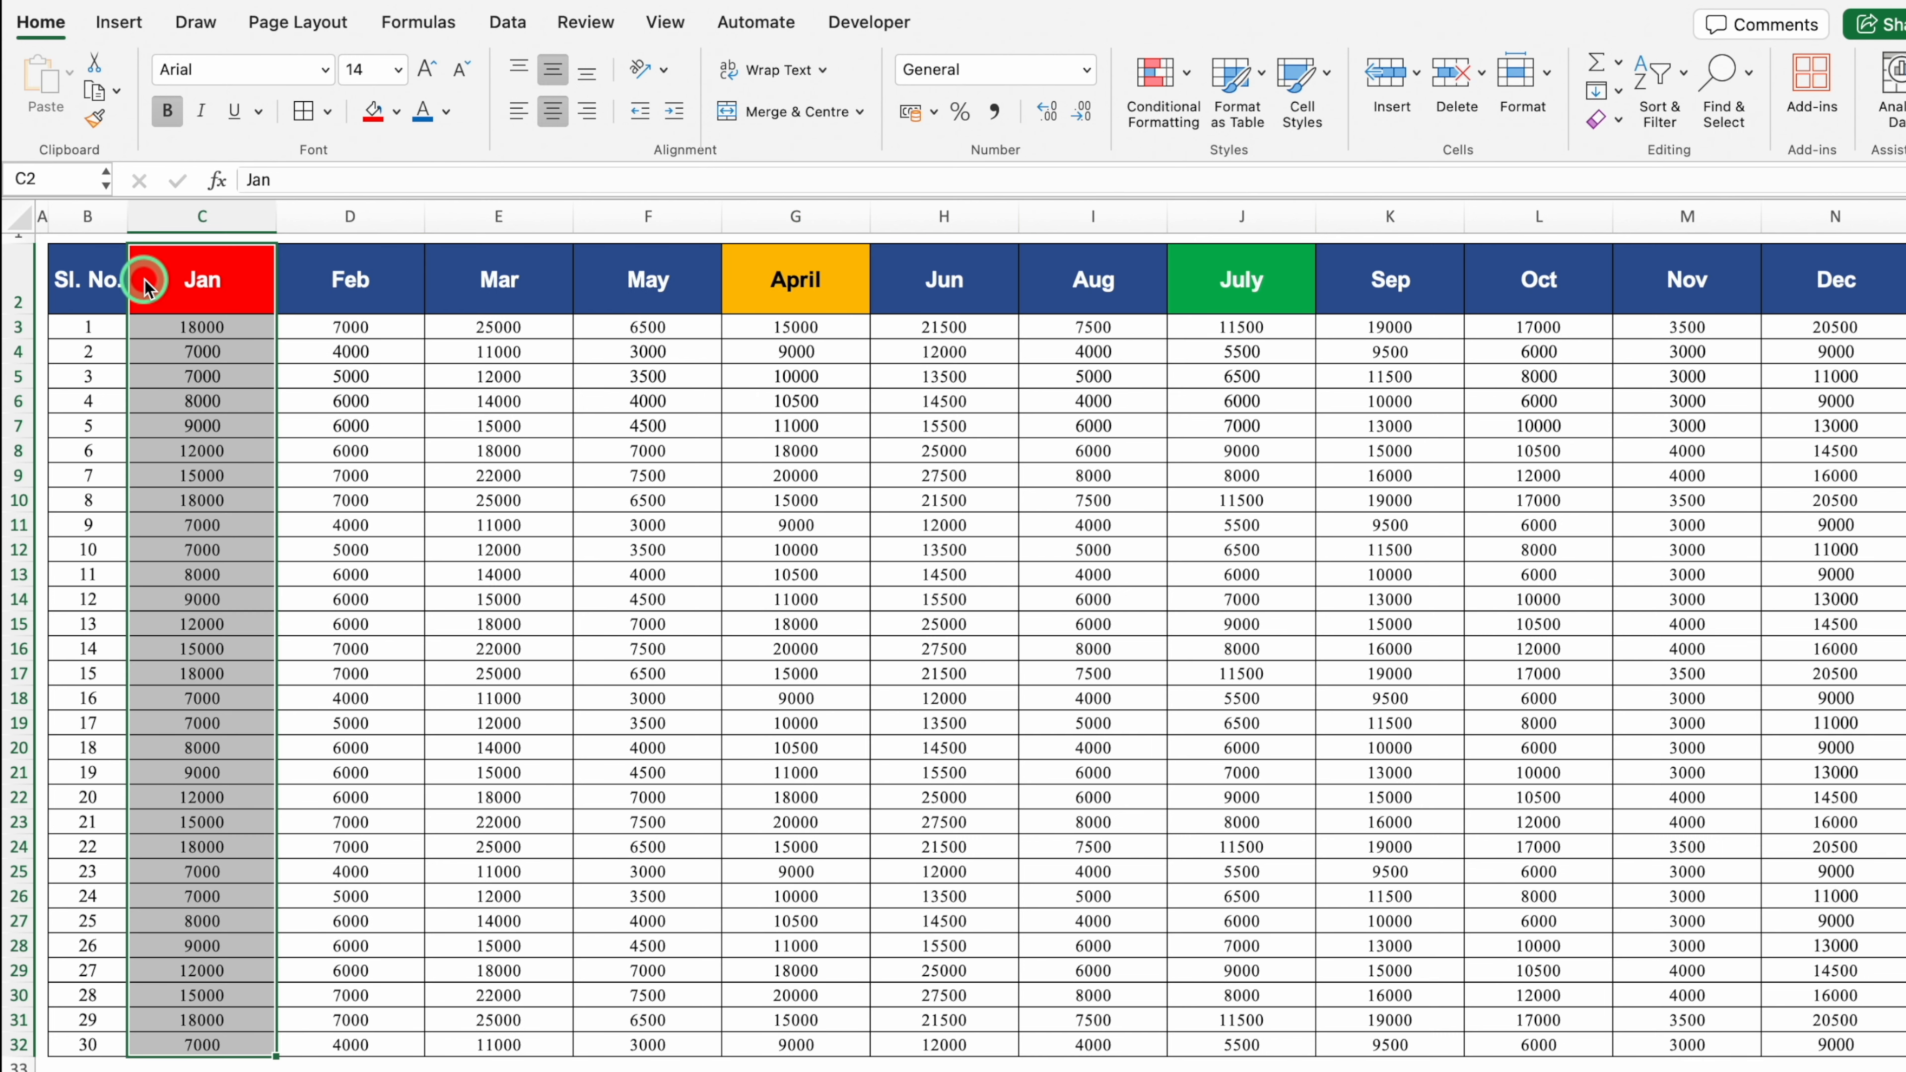
pyautogui.click(788, 285)
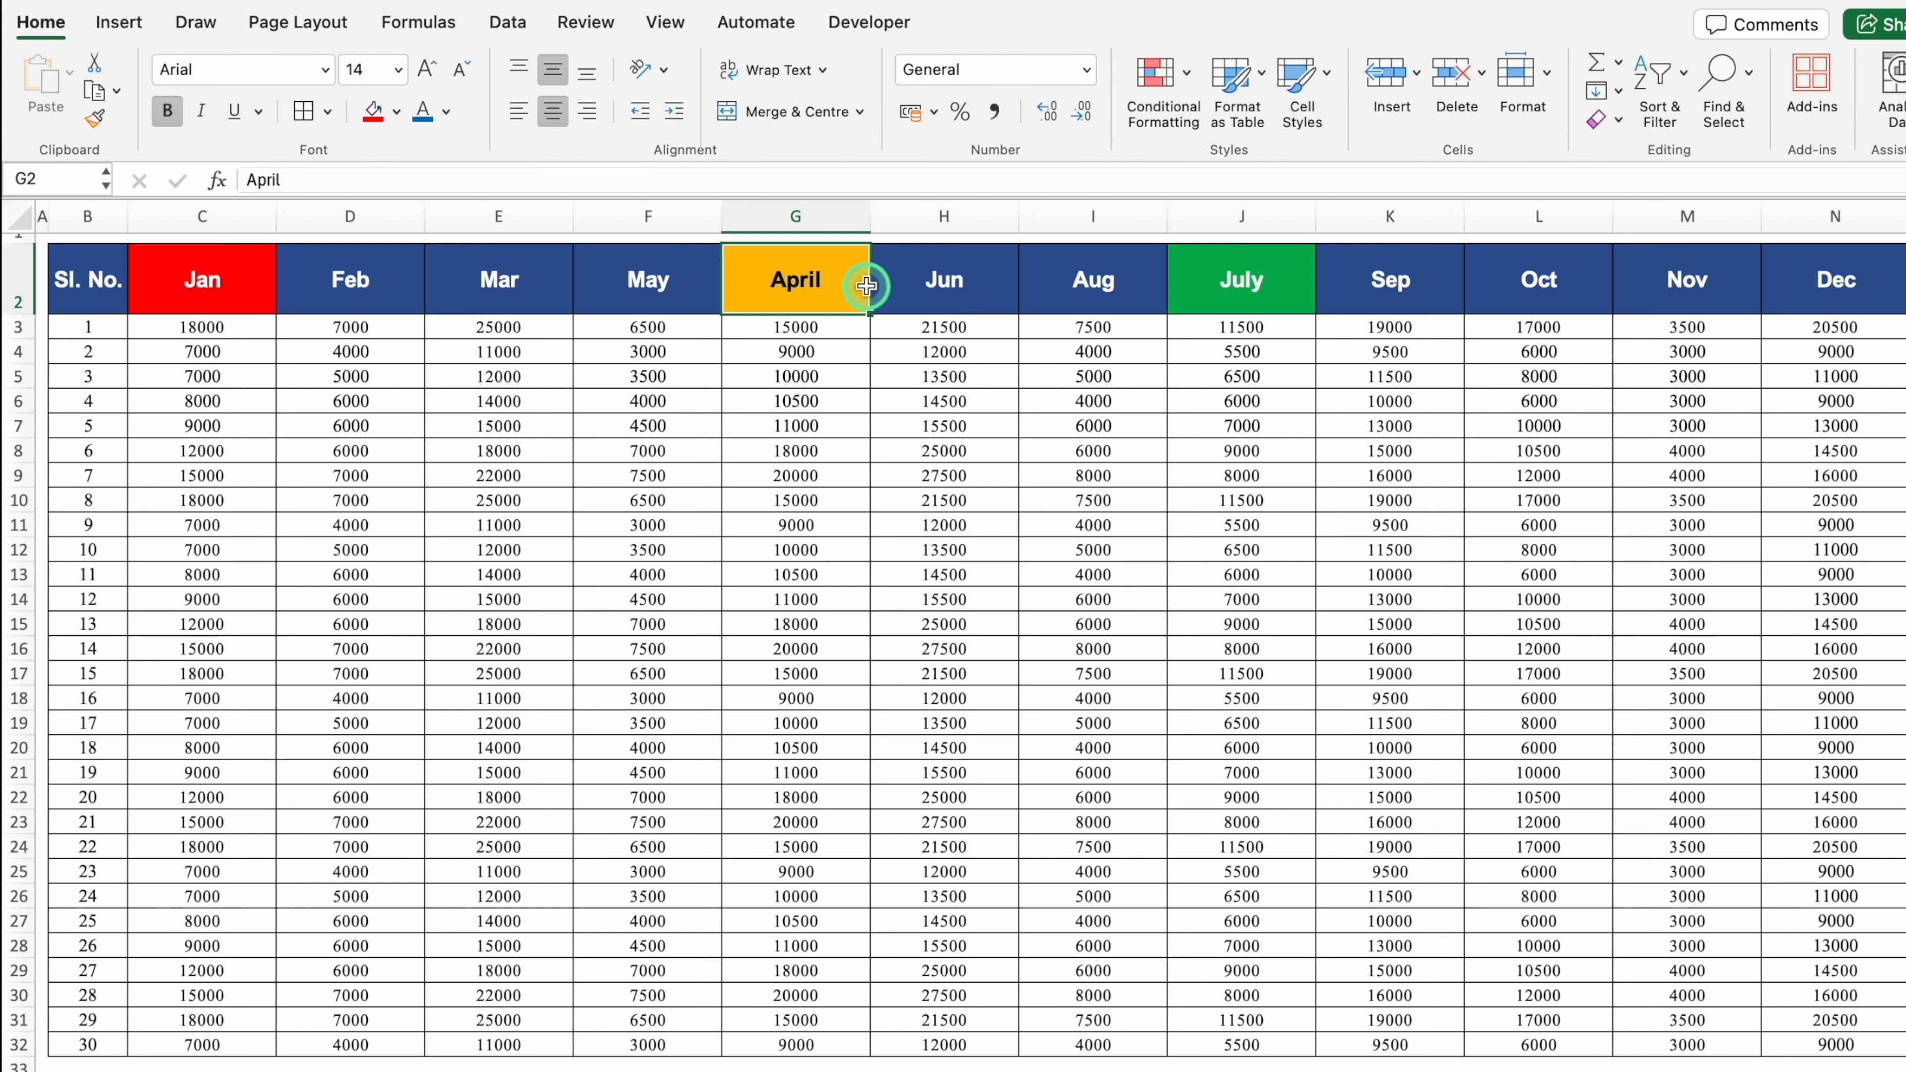
pyautogui.hotkey('ctrl', 'shift', 'Down')
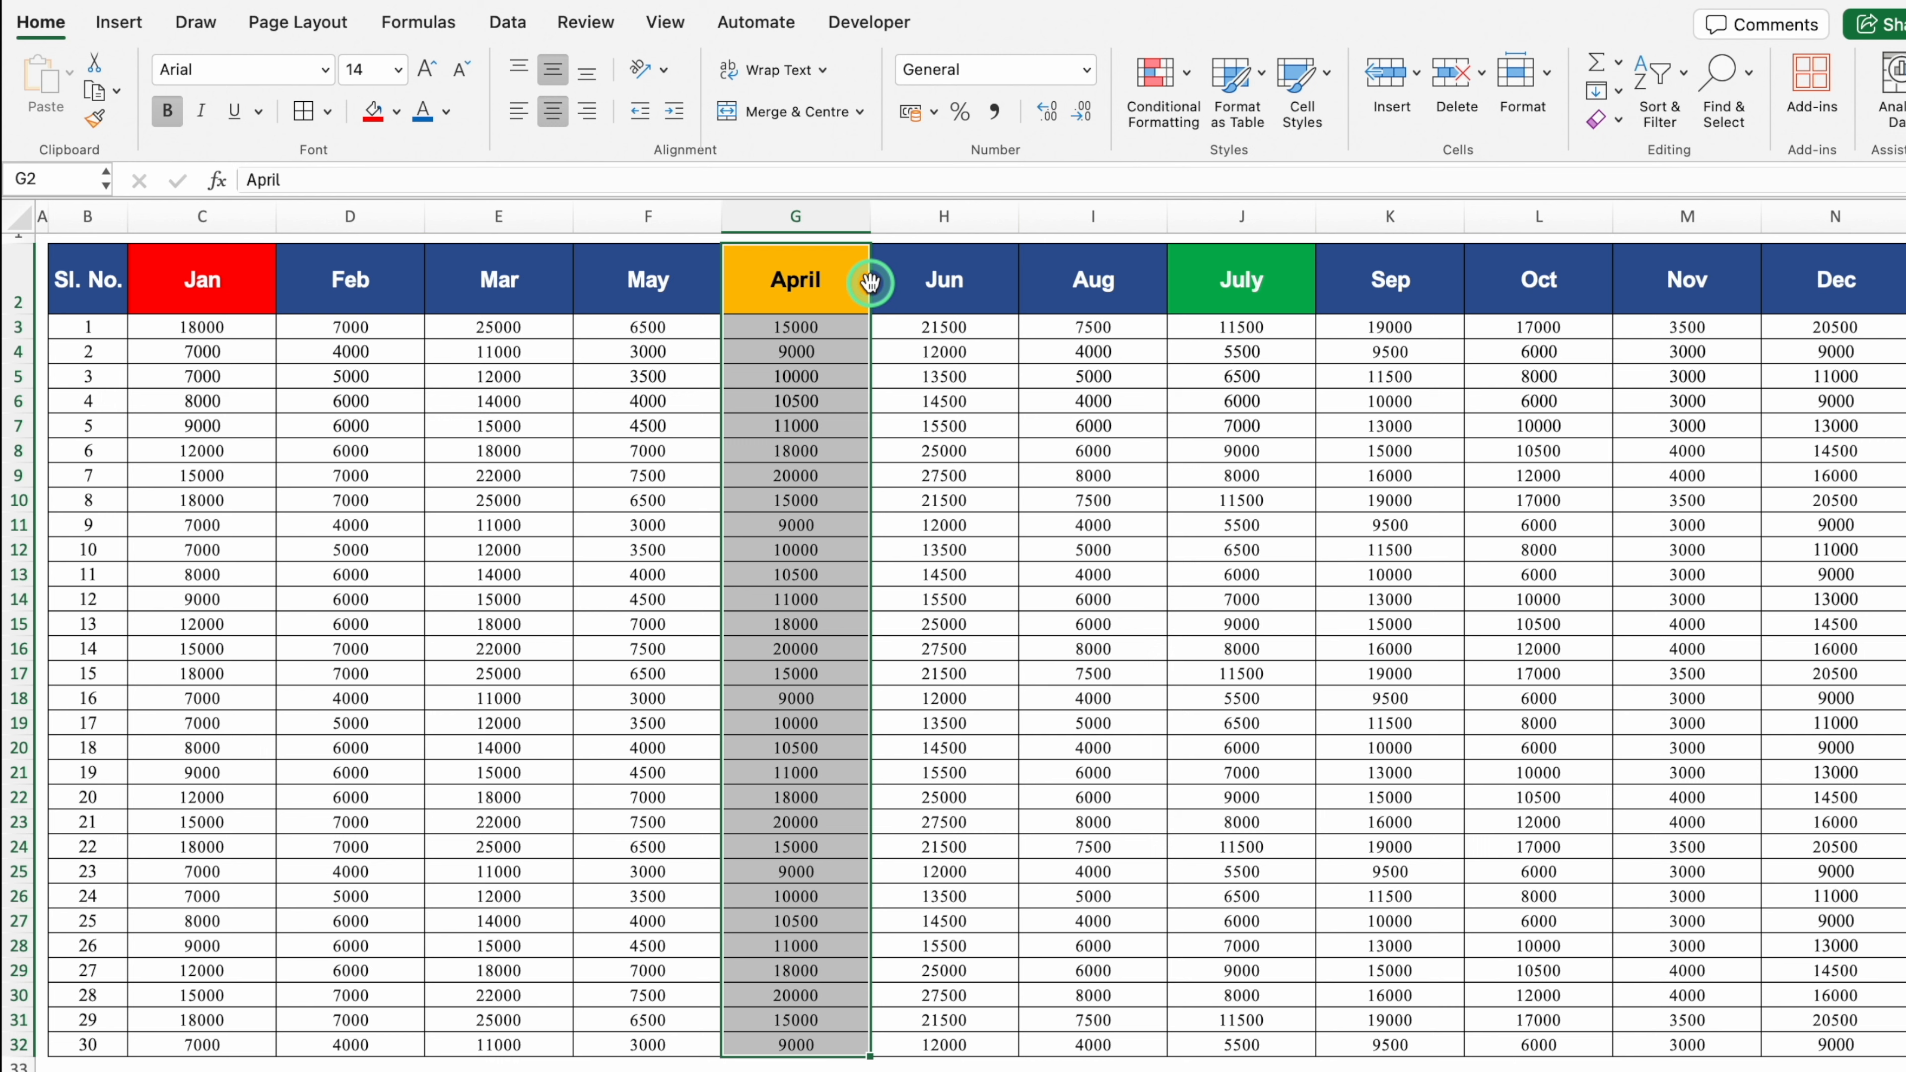
pyautogui.moveTo(871, 283); pyautogui.dragTo(589, 289)
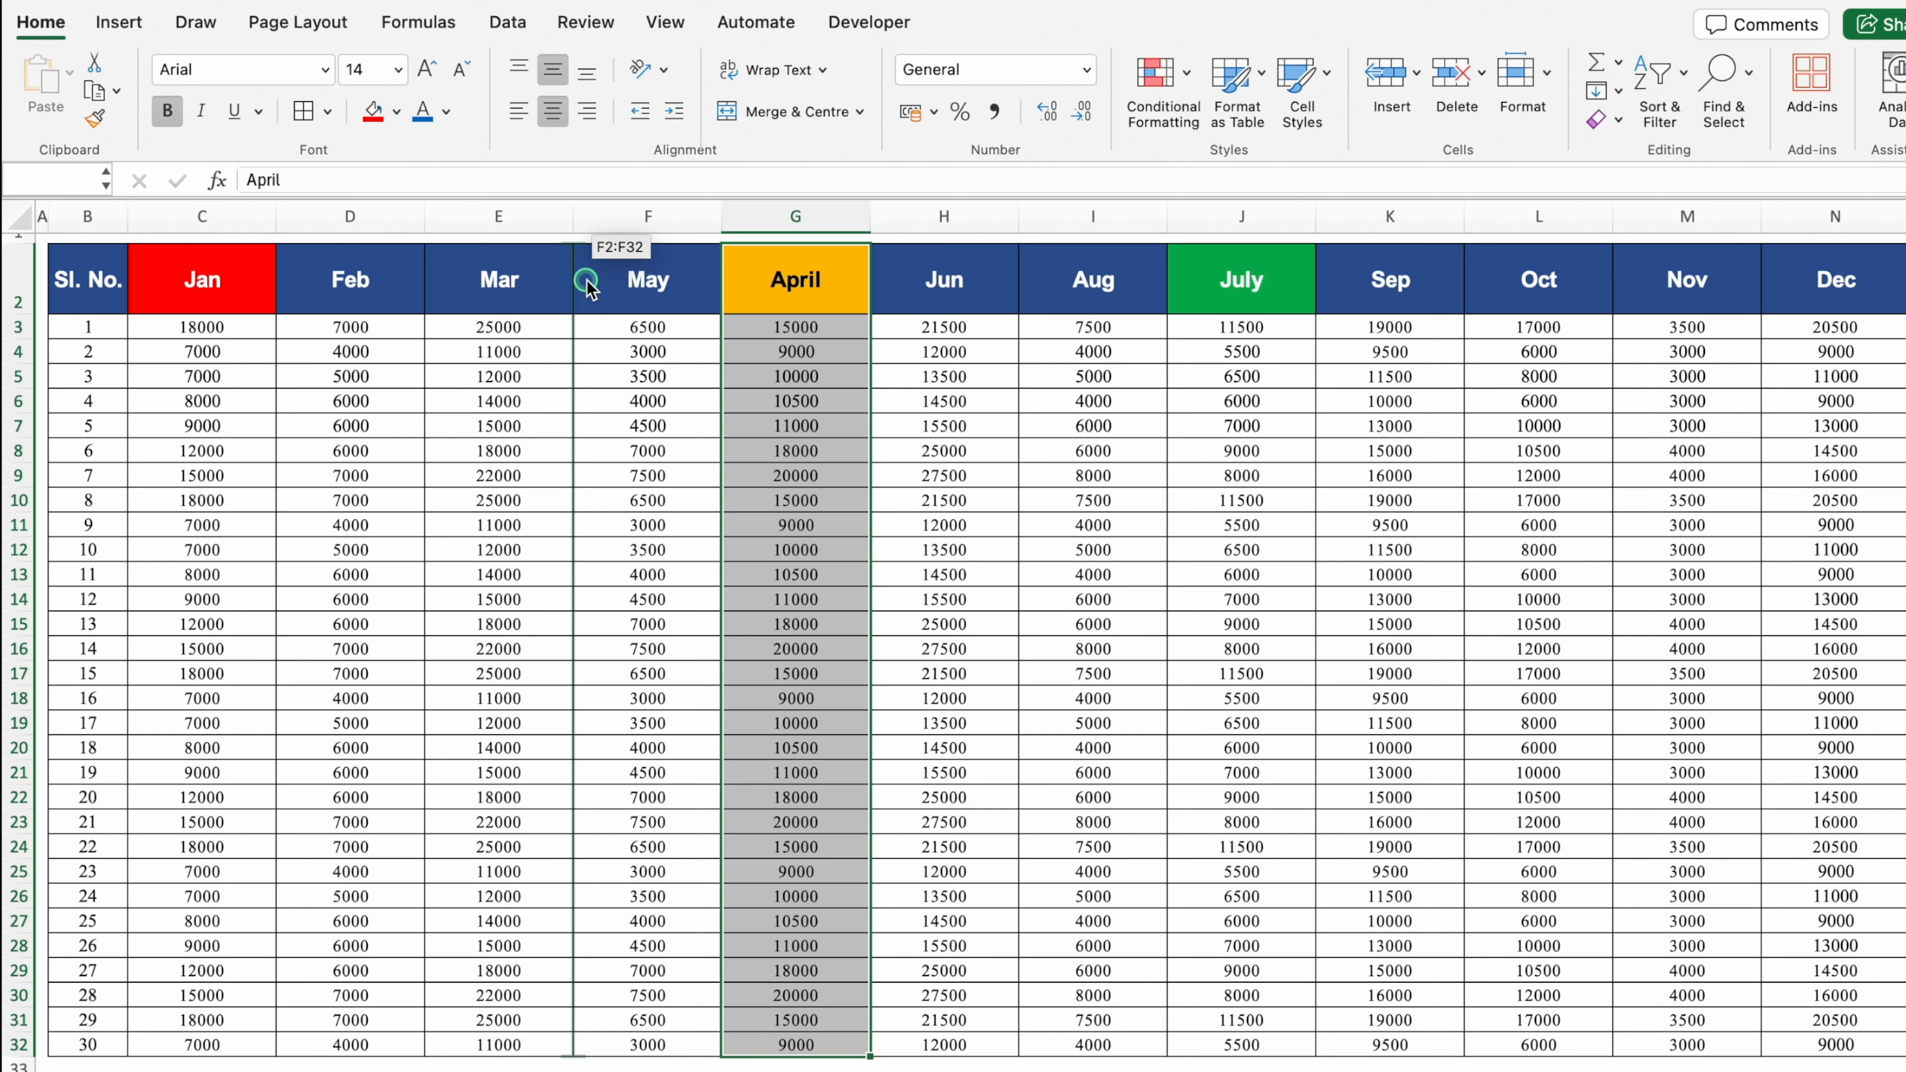
pyautogui.moveTo(591, 289); pyautogui.dragTo(591, 289)
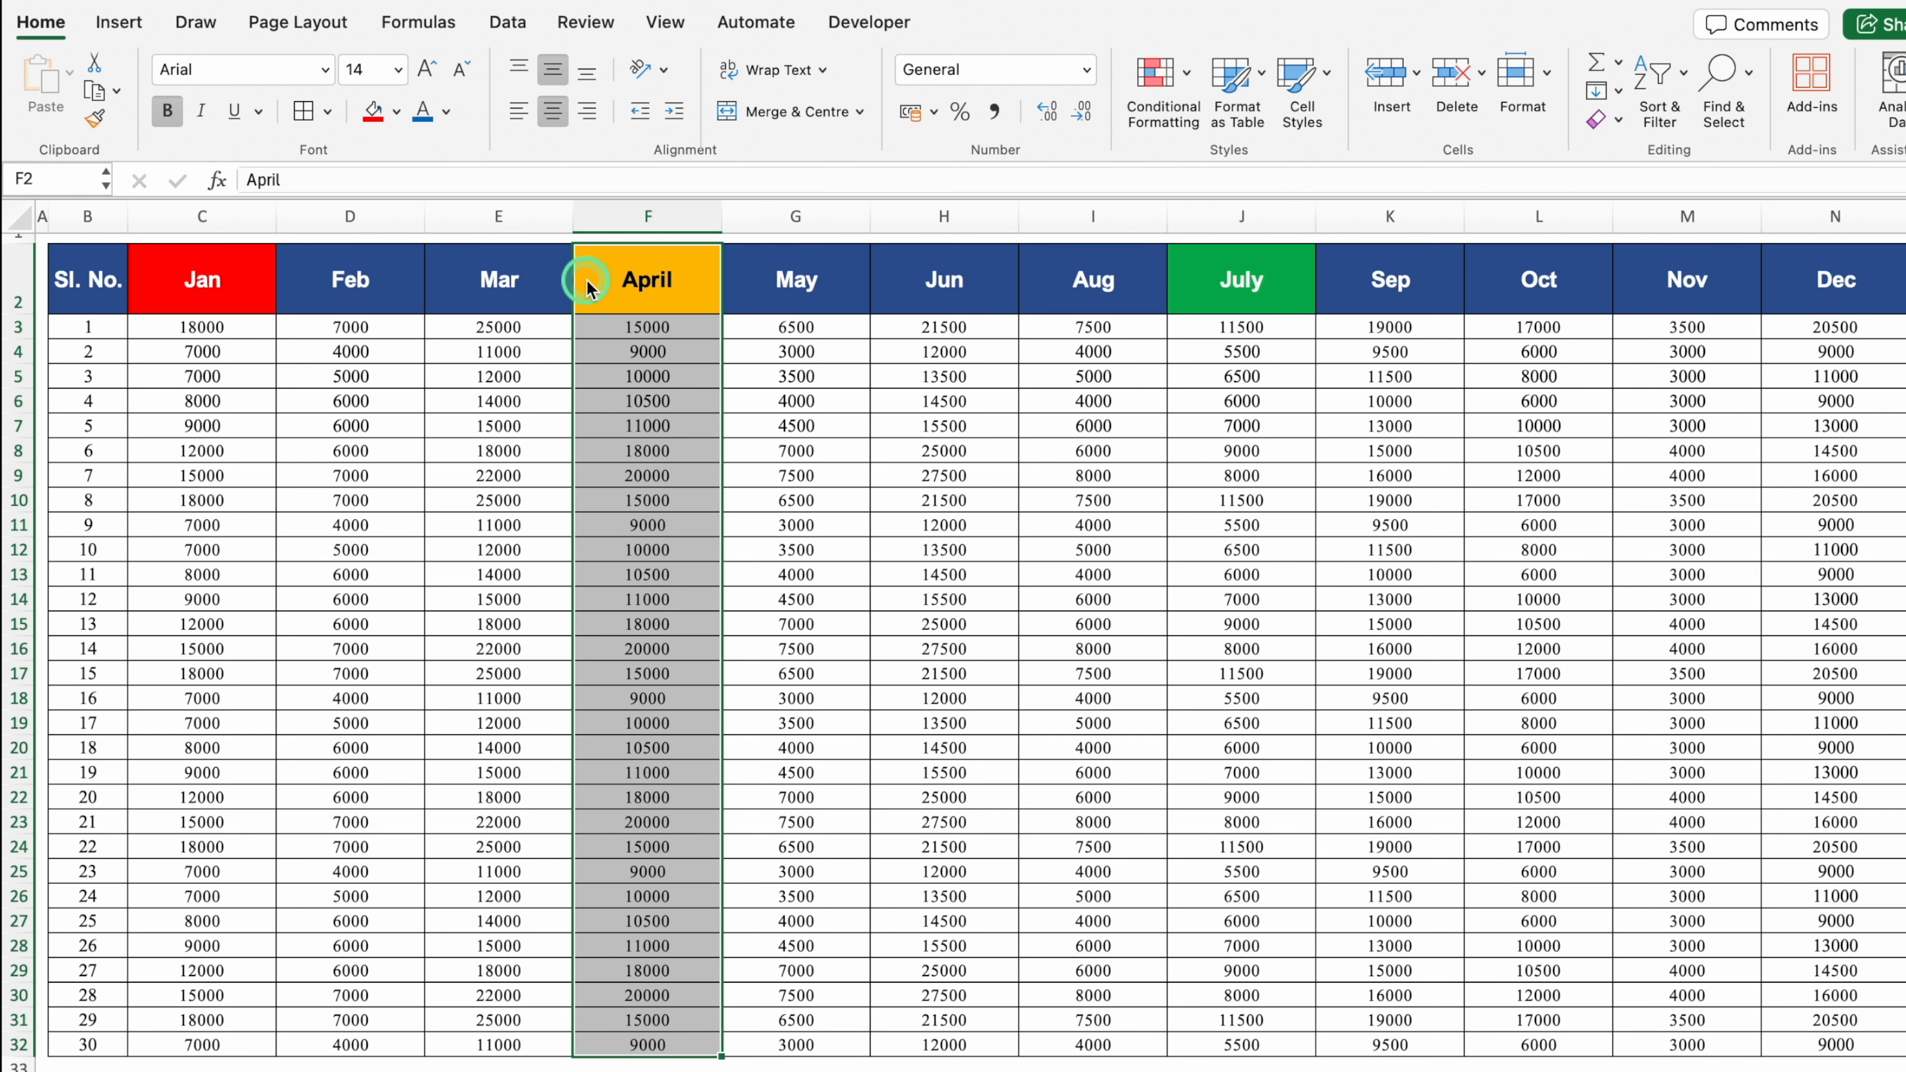
pyautogui.moveTo(1241, 279); pyautogui.dragTo(1270, 1045)
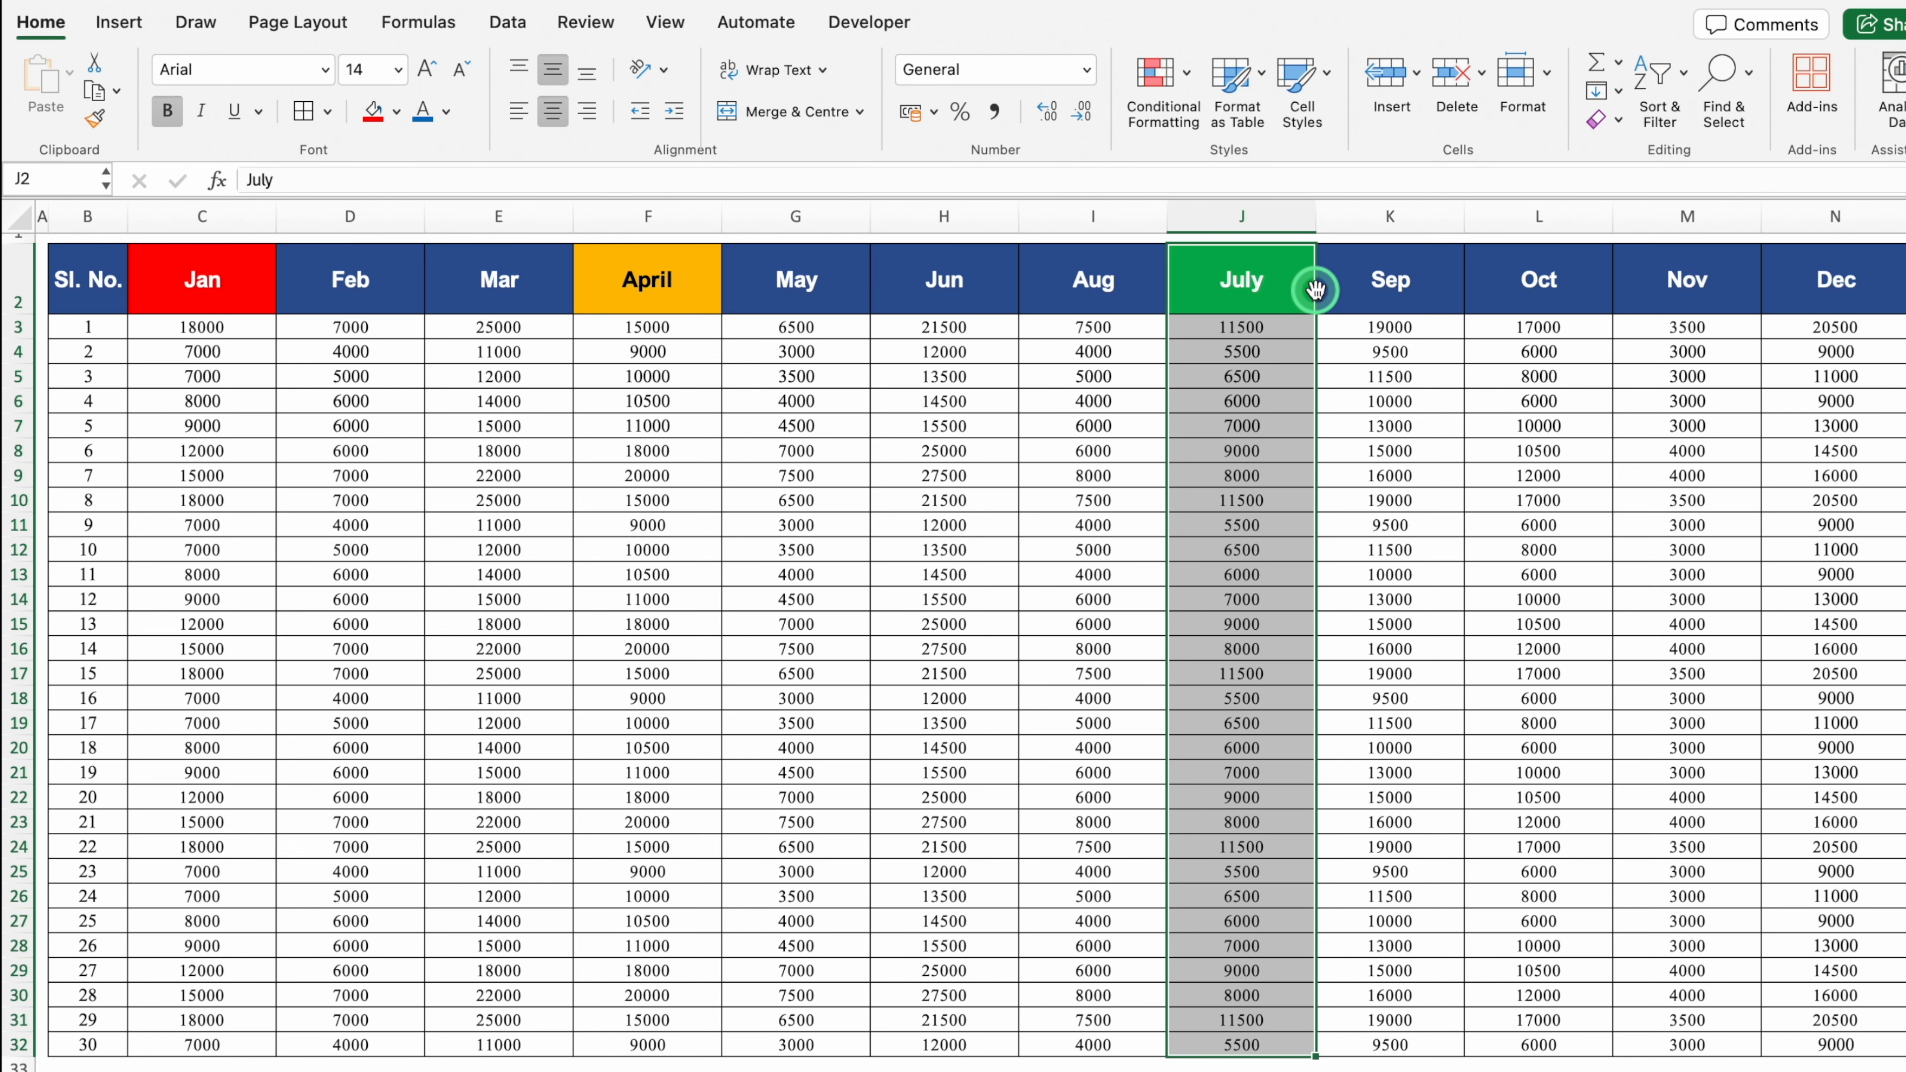
pyautogui.moveTo(1316, 289); pyautogui.dragTo(1028, 296)
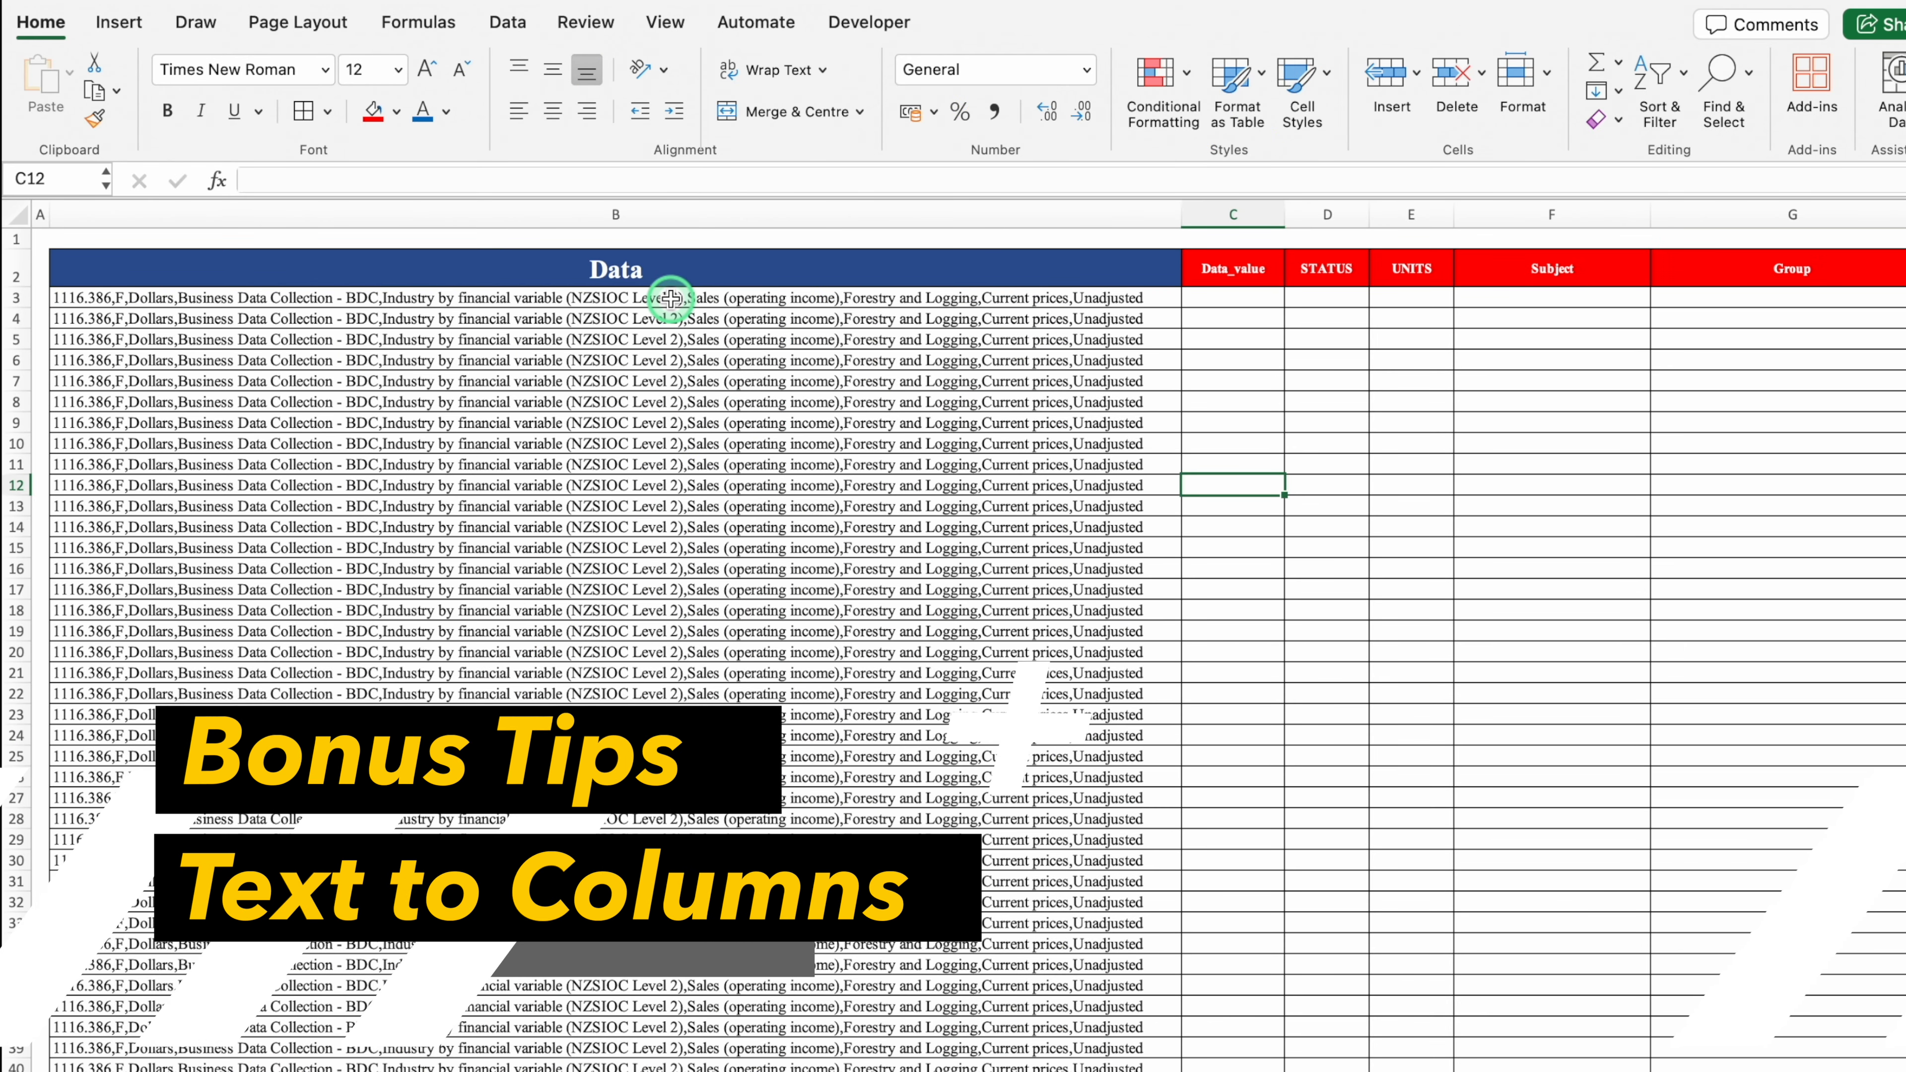
# Step: Select the Data strings from B3 down to the last row with Ctrl+Shift+Down
pyautogui.click(654, 209)
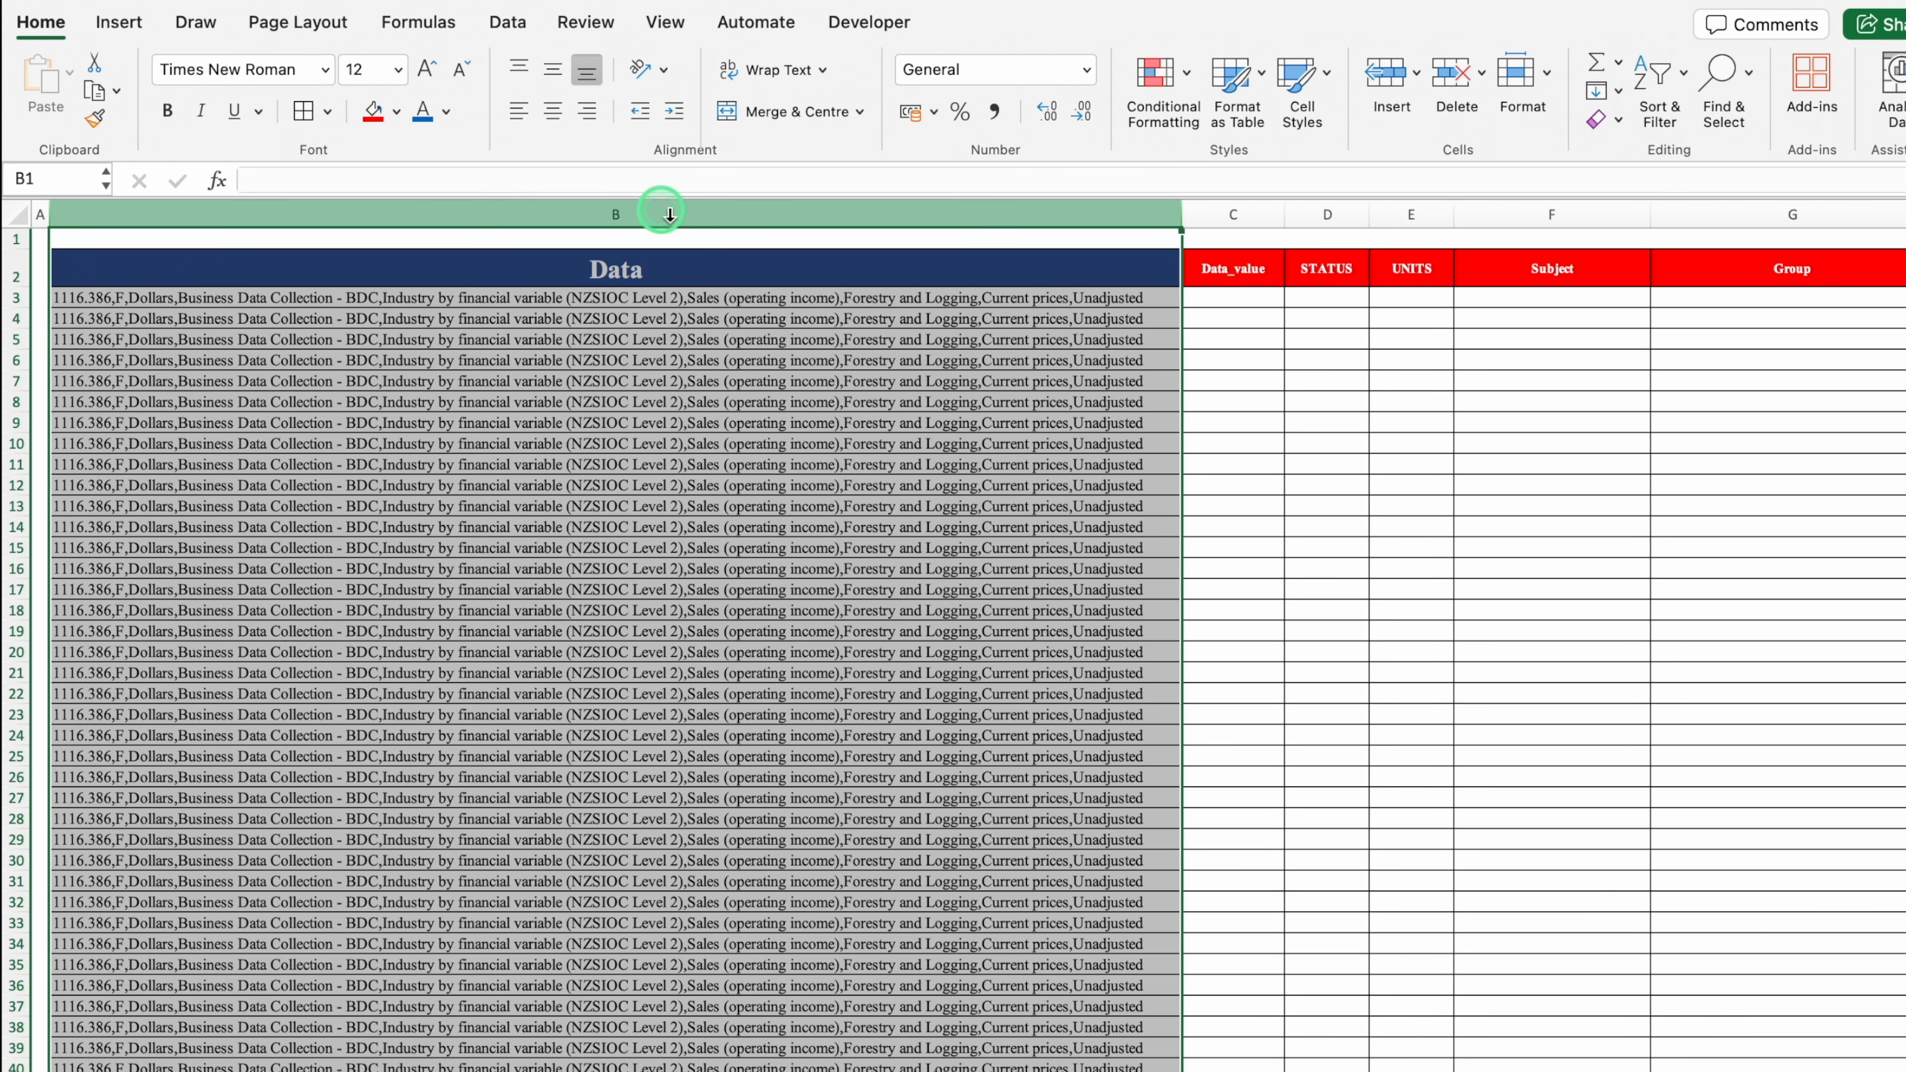
pyautogui.click(1225, 211)
pyautogui.click(1331, 211)
pyautogui.click(1413, 210)
pyautogui.click(1550, 210)
pyautogui.click(942, 302)
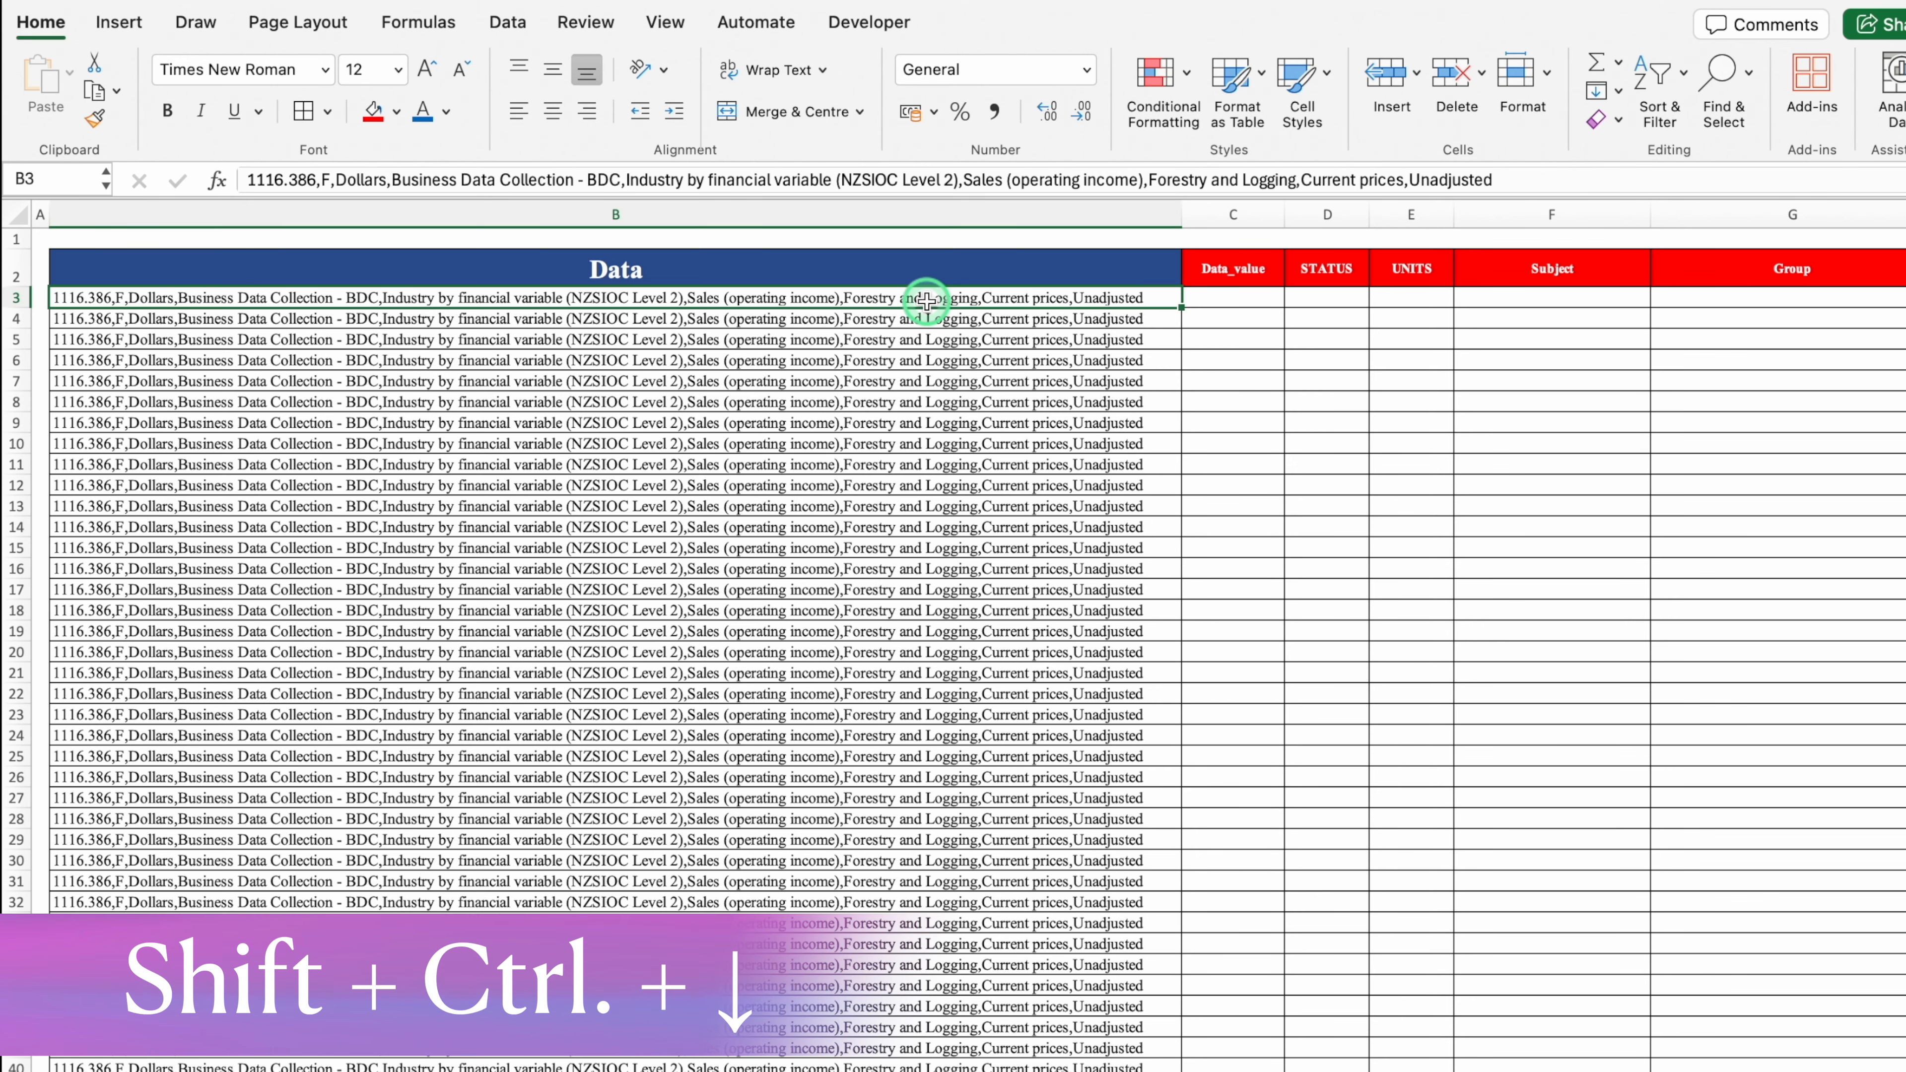
pyautogui.hotkey('ctrl', 'shift', 'Down')
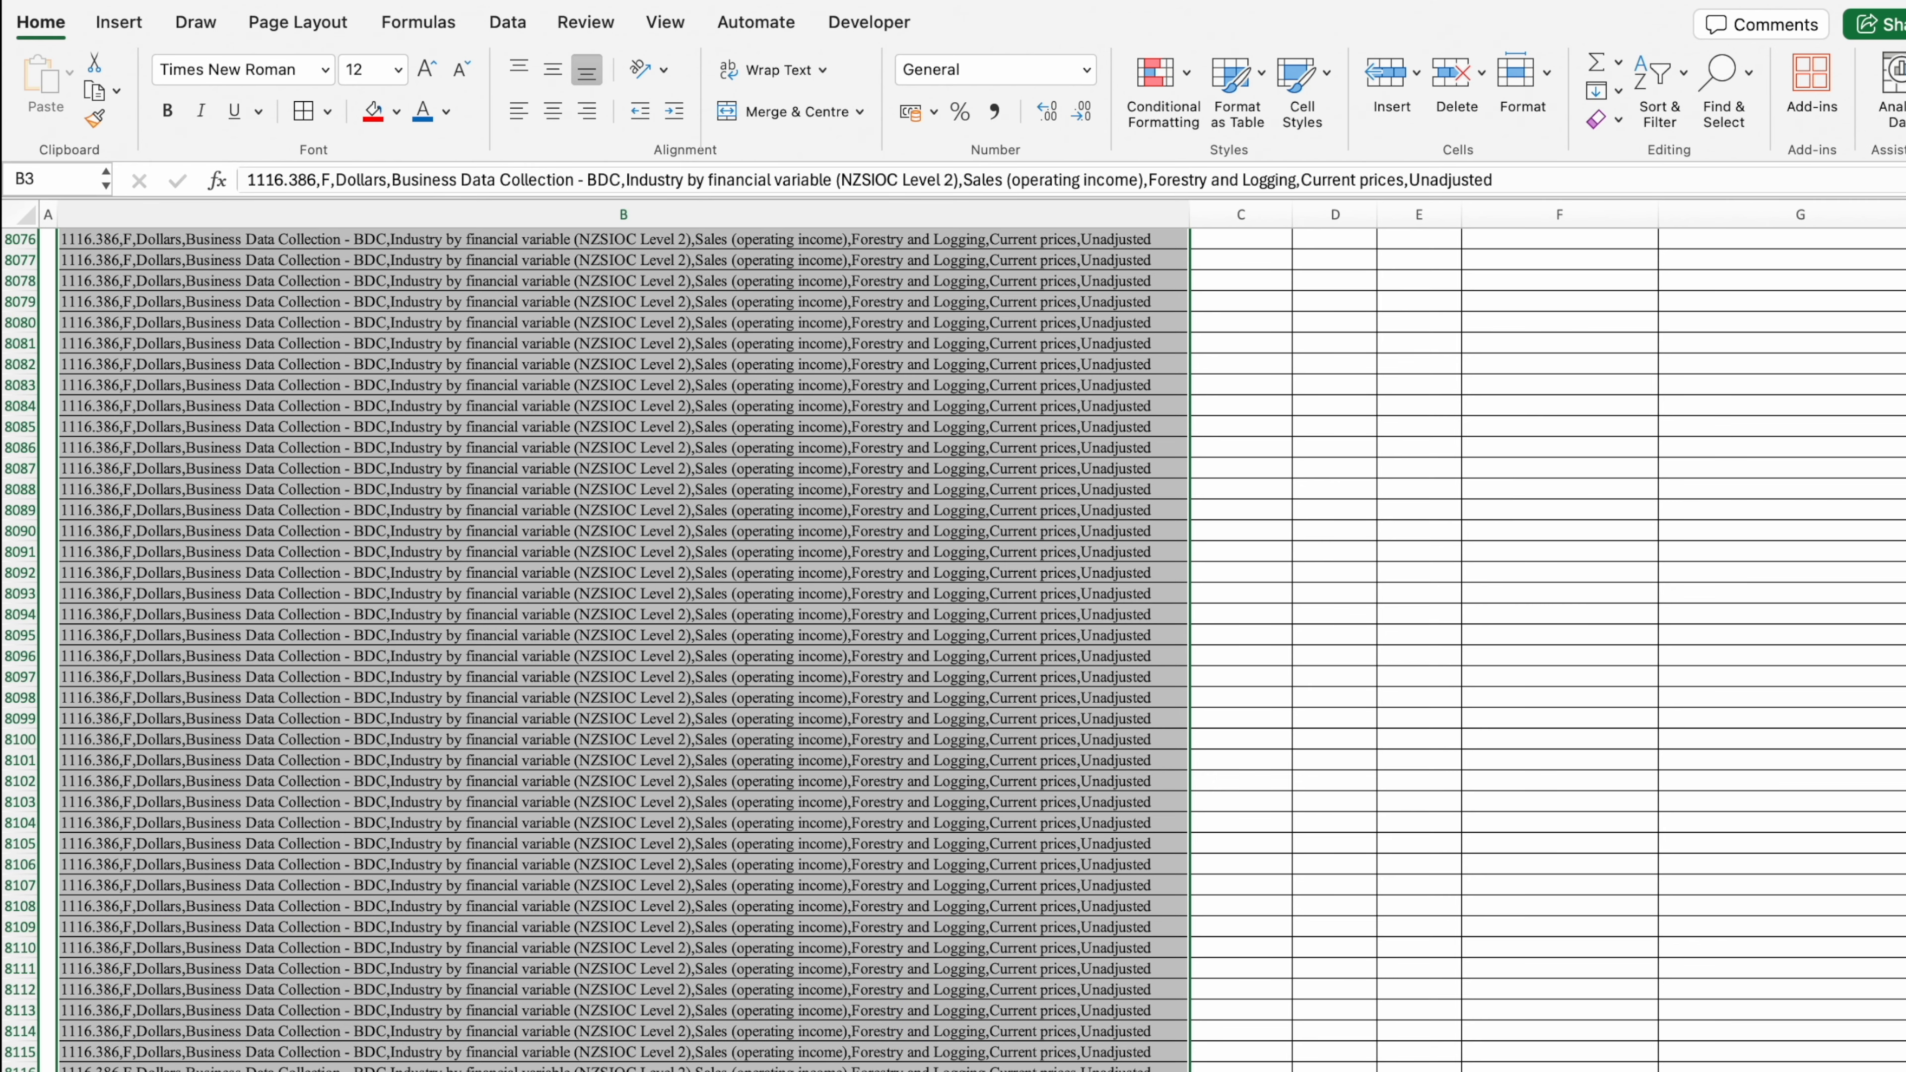
pyautogui.scroll(20, 637, 571)
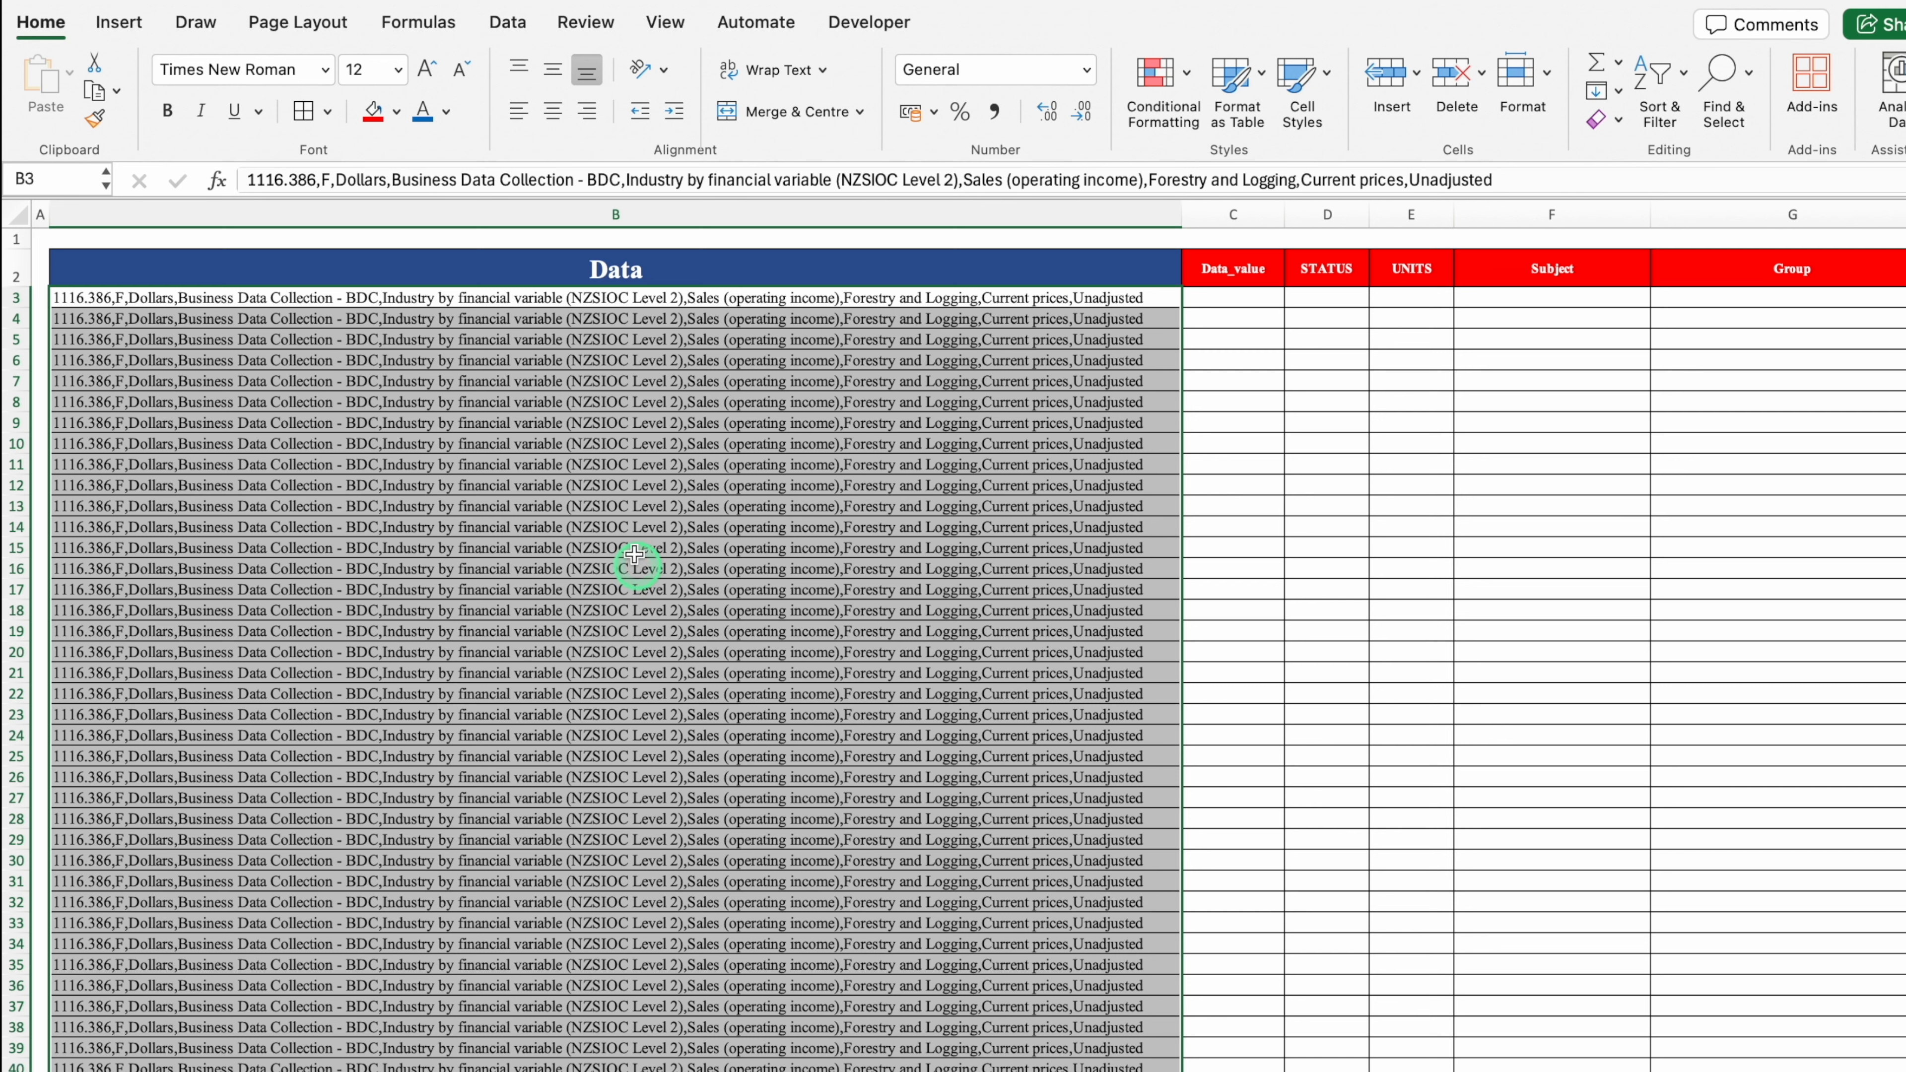
pyautogui.click(507, 24)
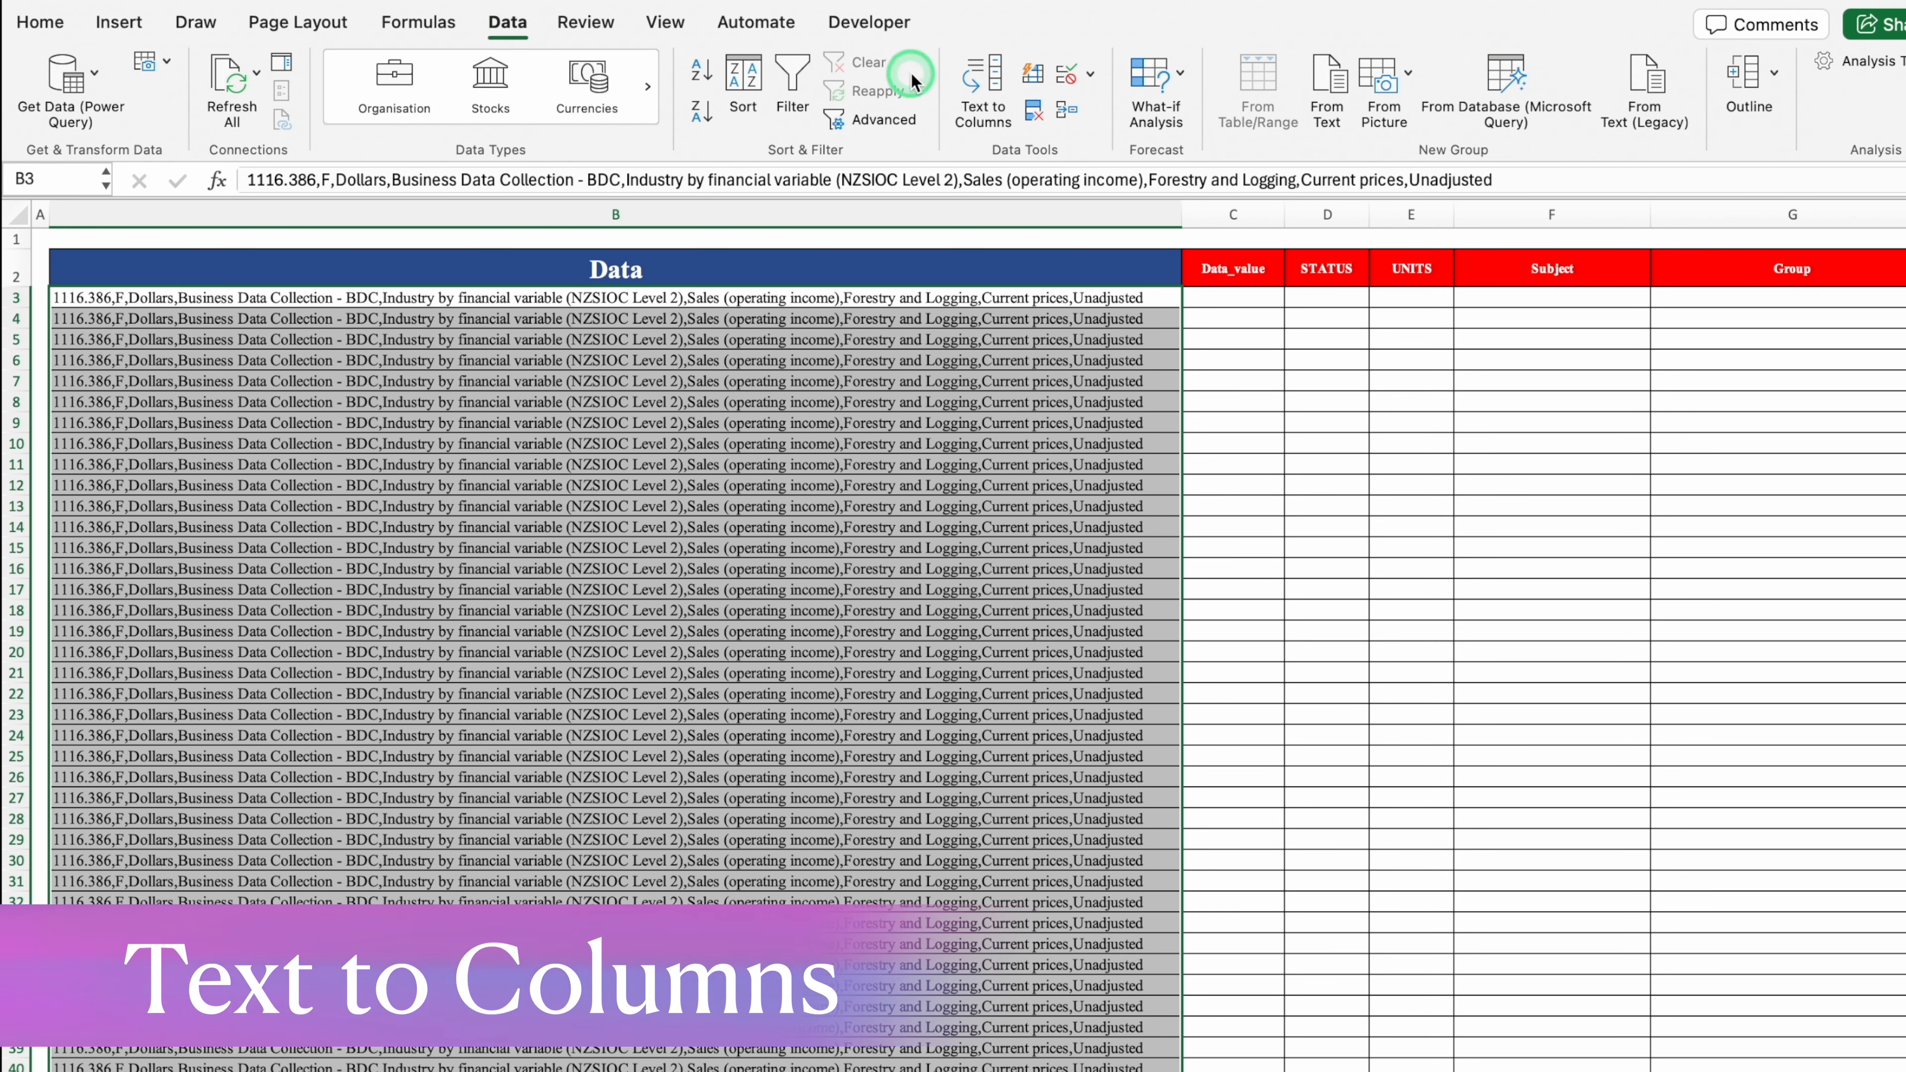
# Step: In Text to Columns, choose Delimited with Comma as the only delimiter
pyautogui.click(986, 86)
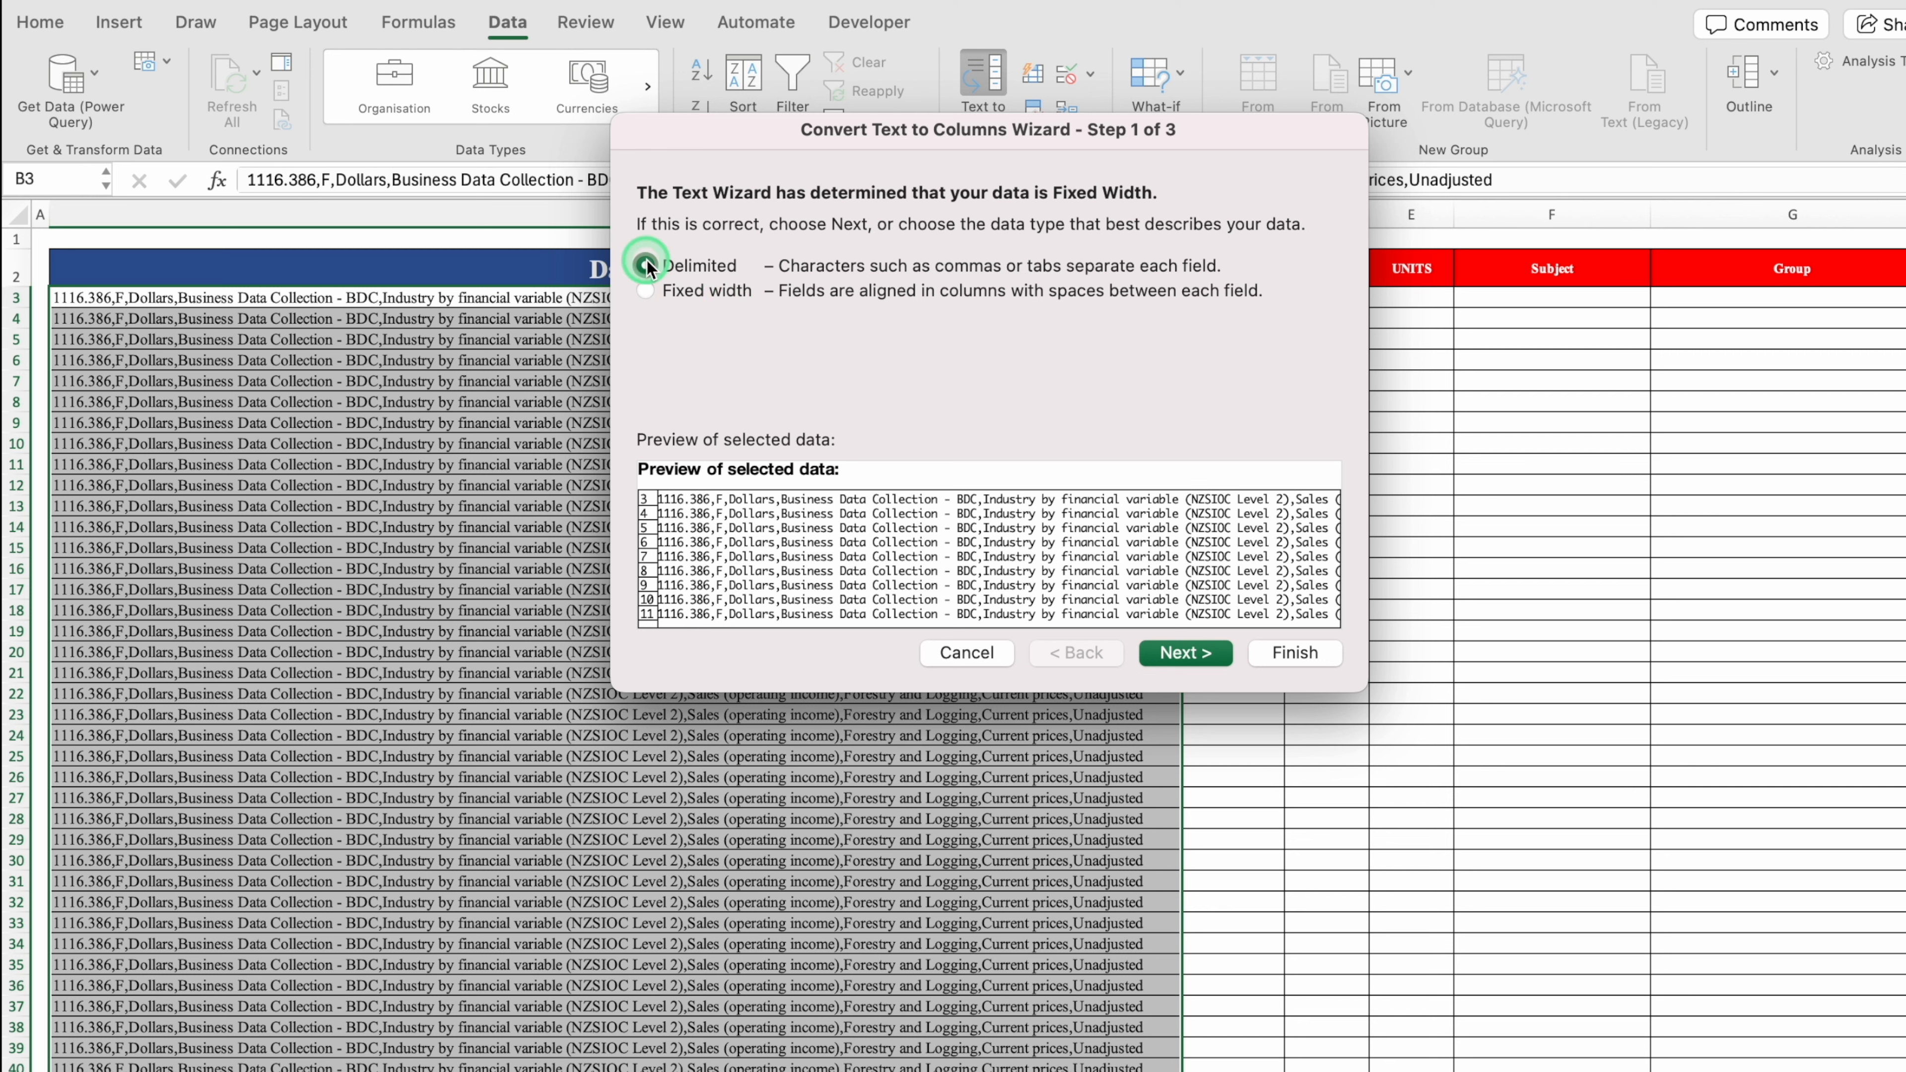
pyautogui.click(1184, 653)
pyautogui.click(646, 328)
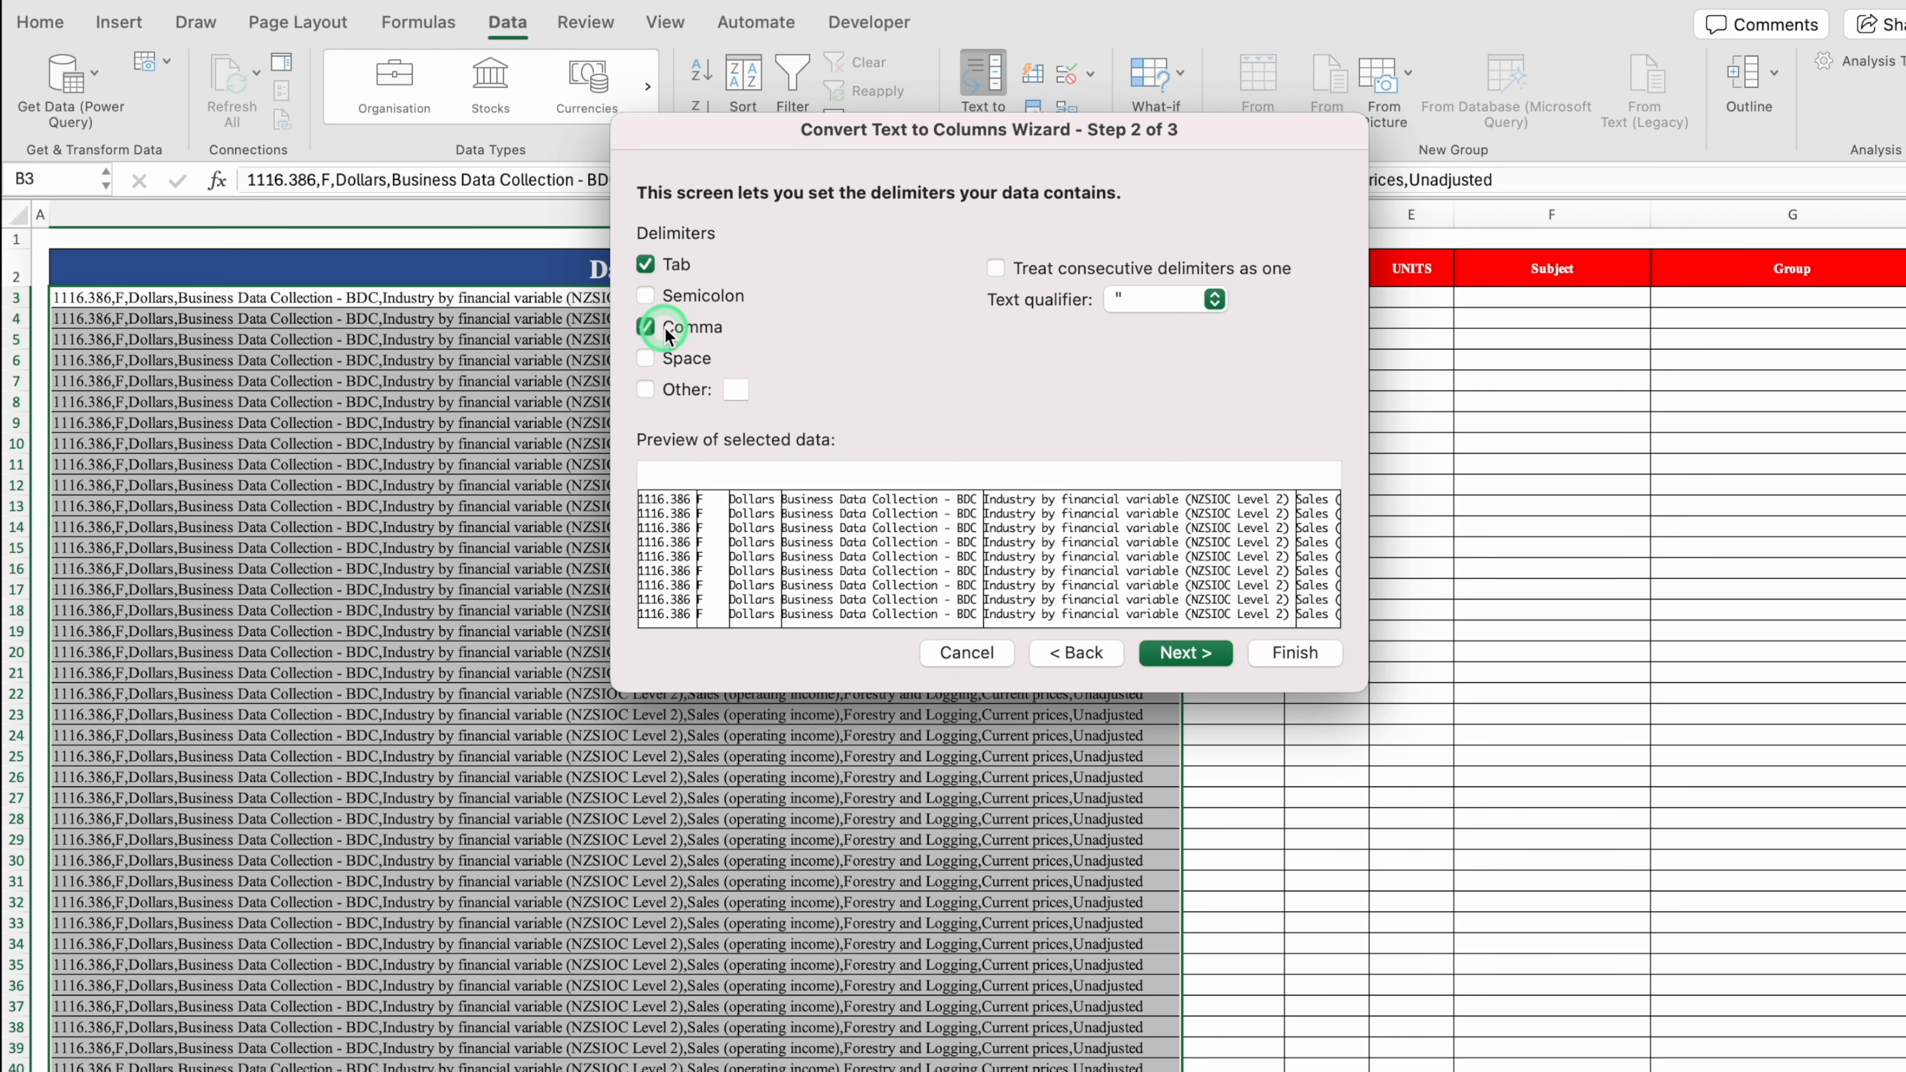
pyautogui.moveTo(741, 135); pyautogui.dragTo(1107, 227)
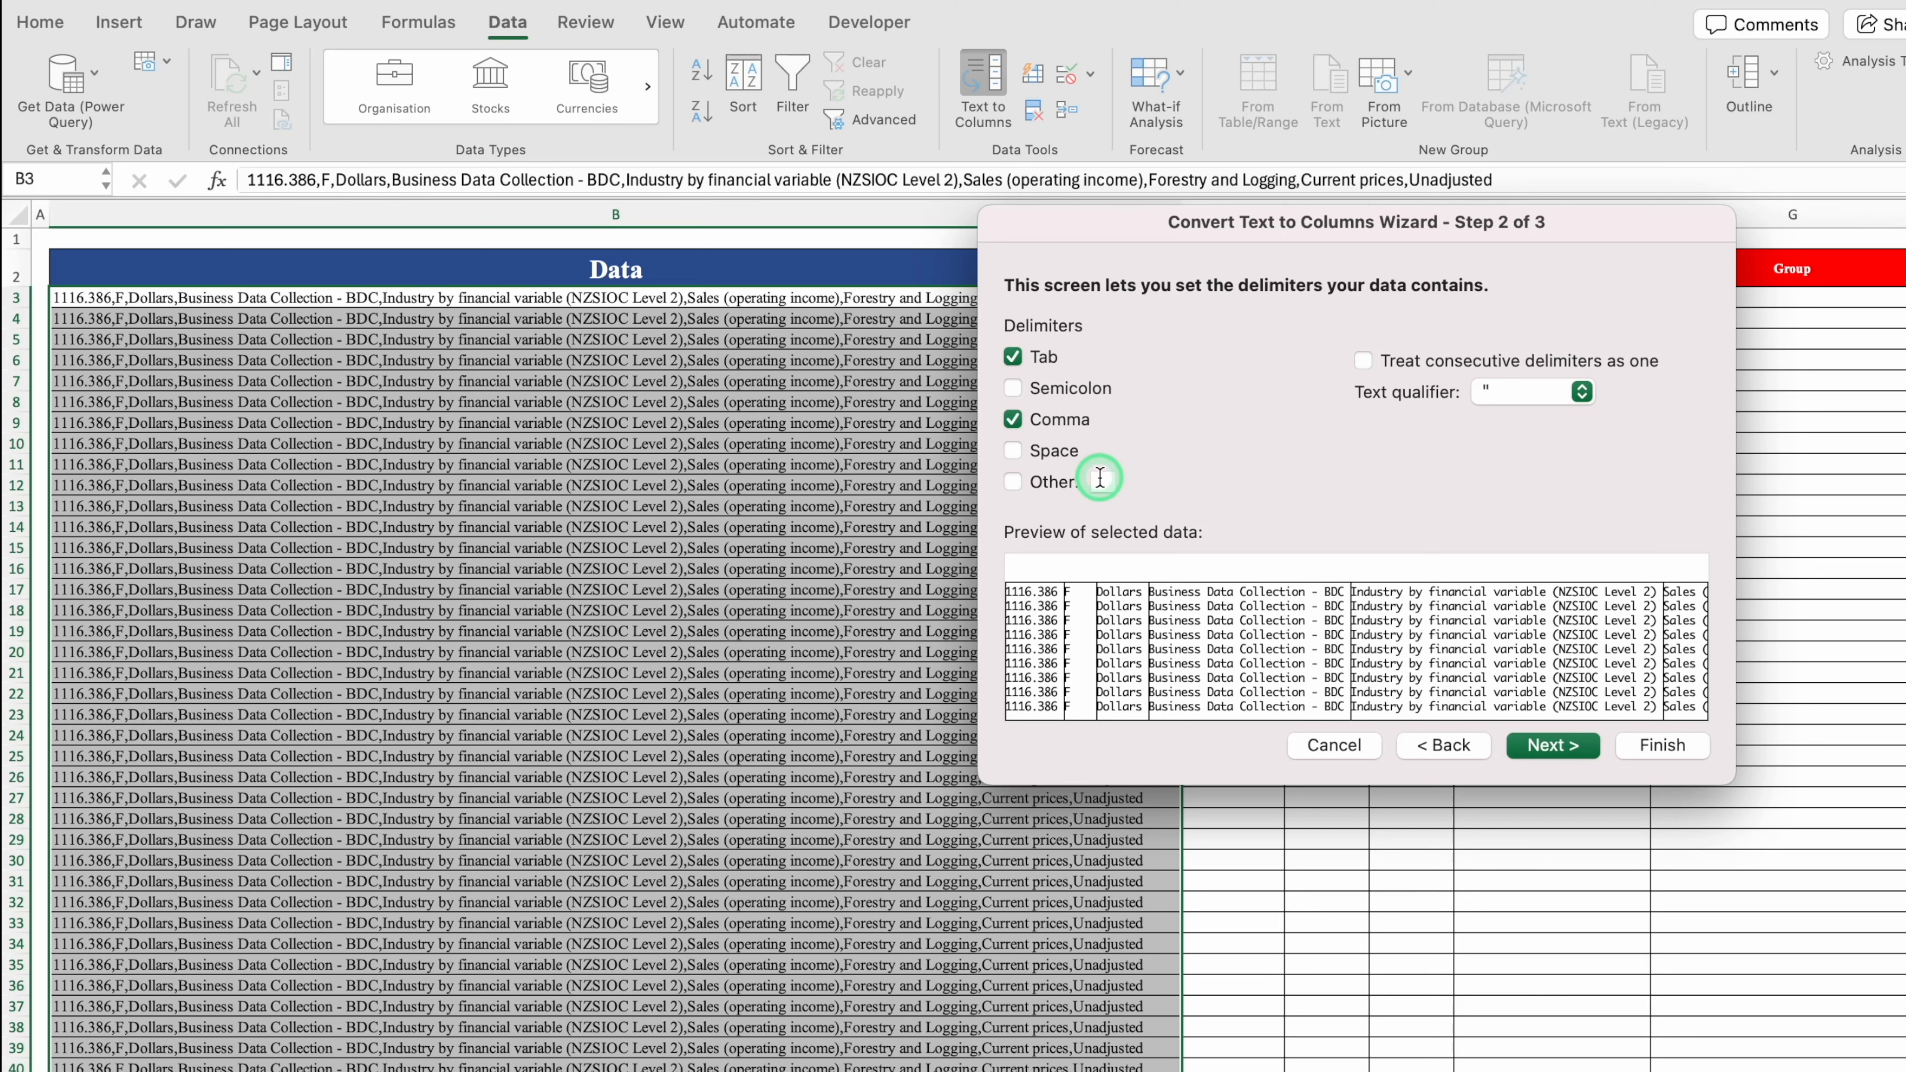
pyautogui.click(1013, 482)
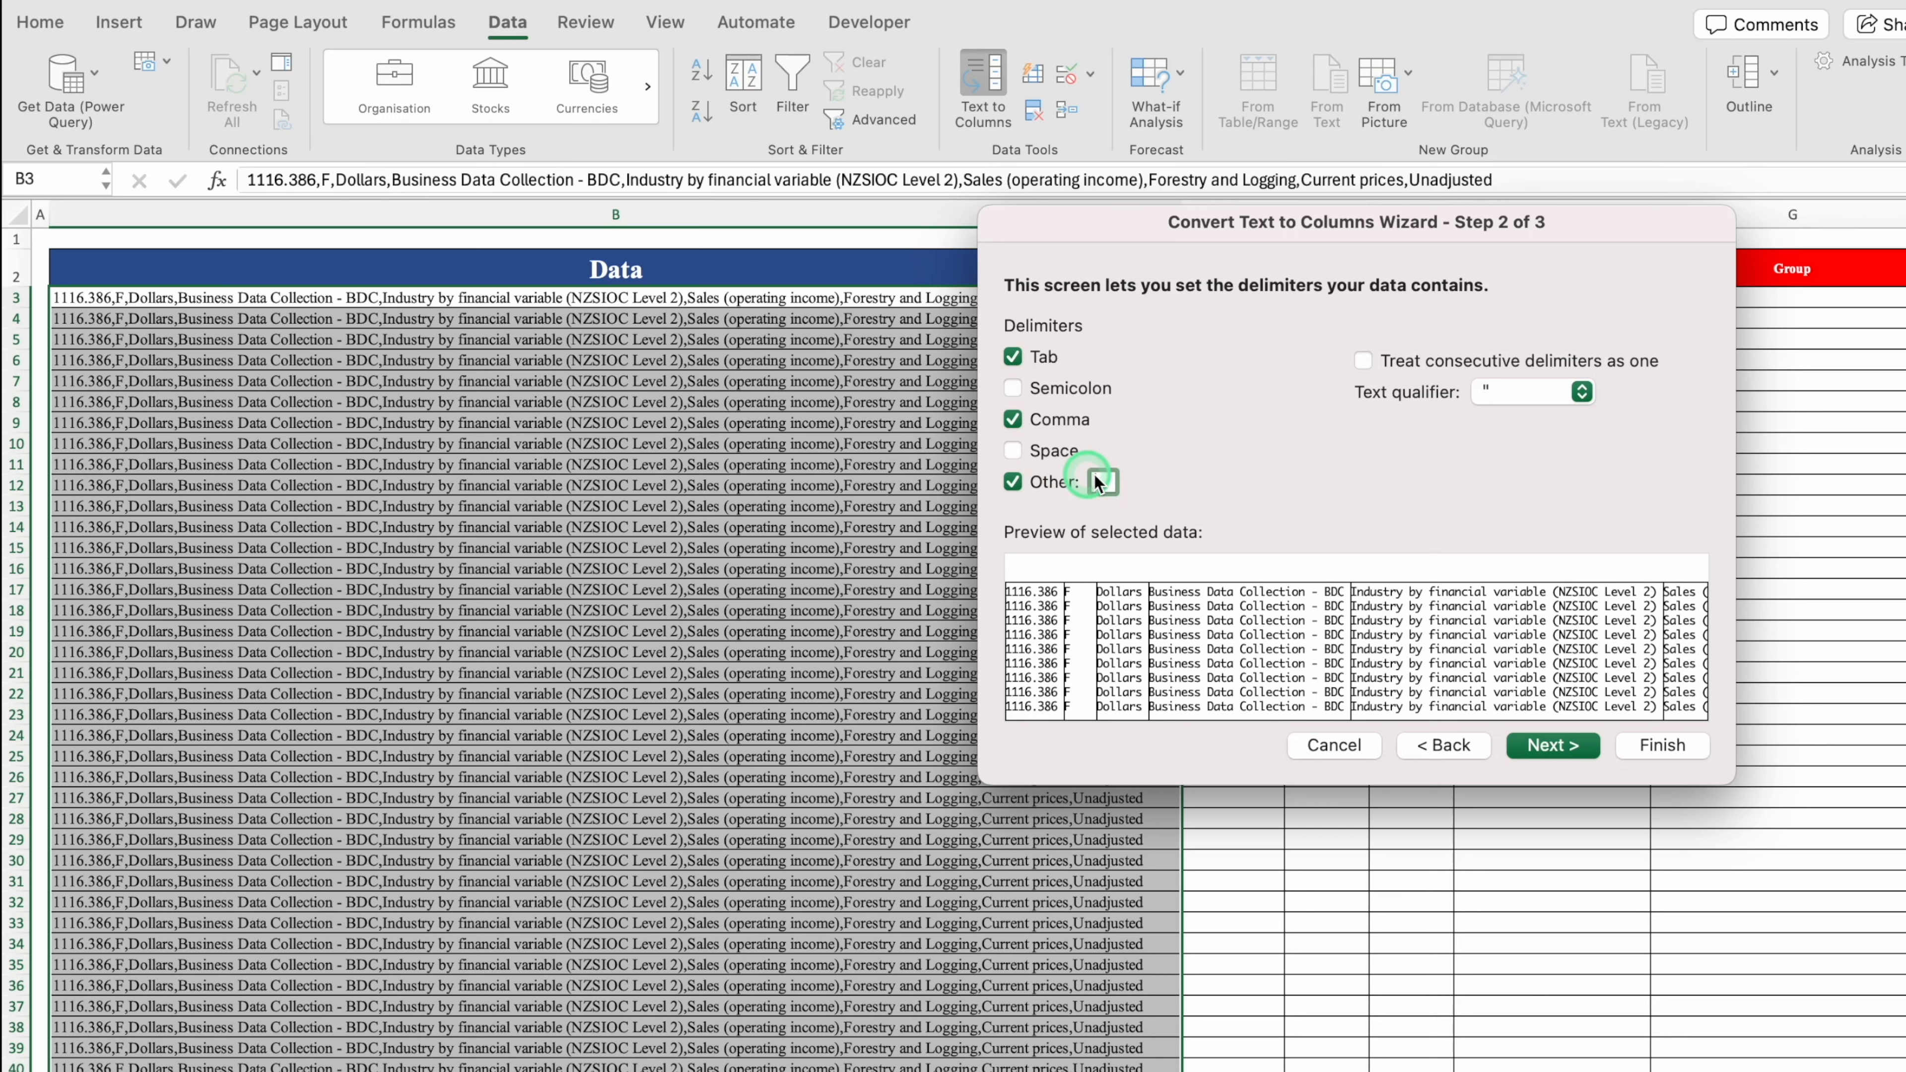
pyautogui.click(1013, 482)
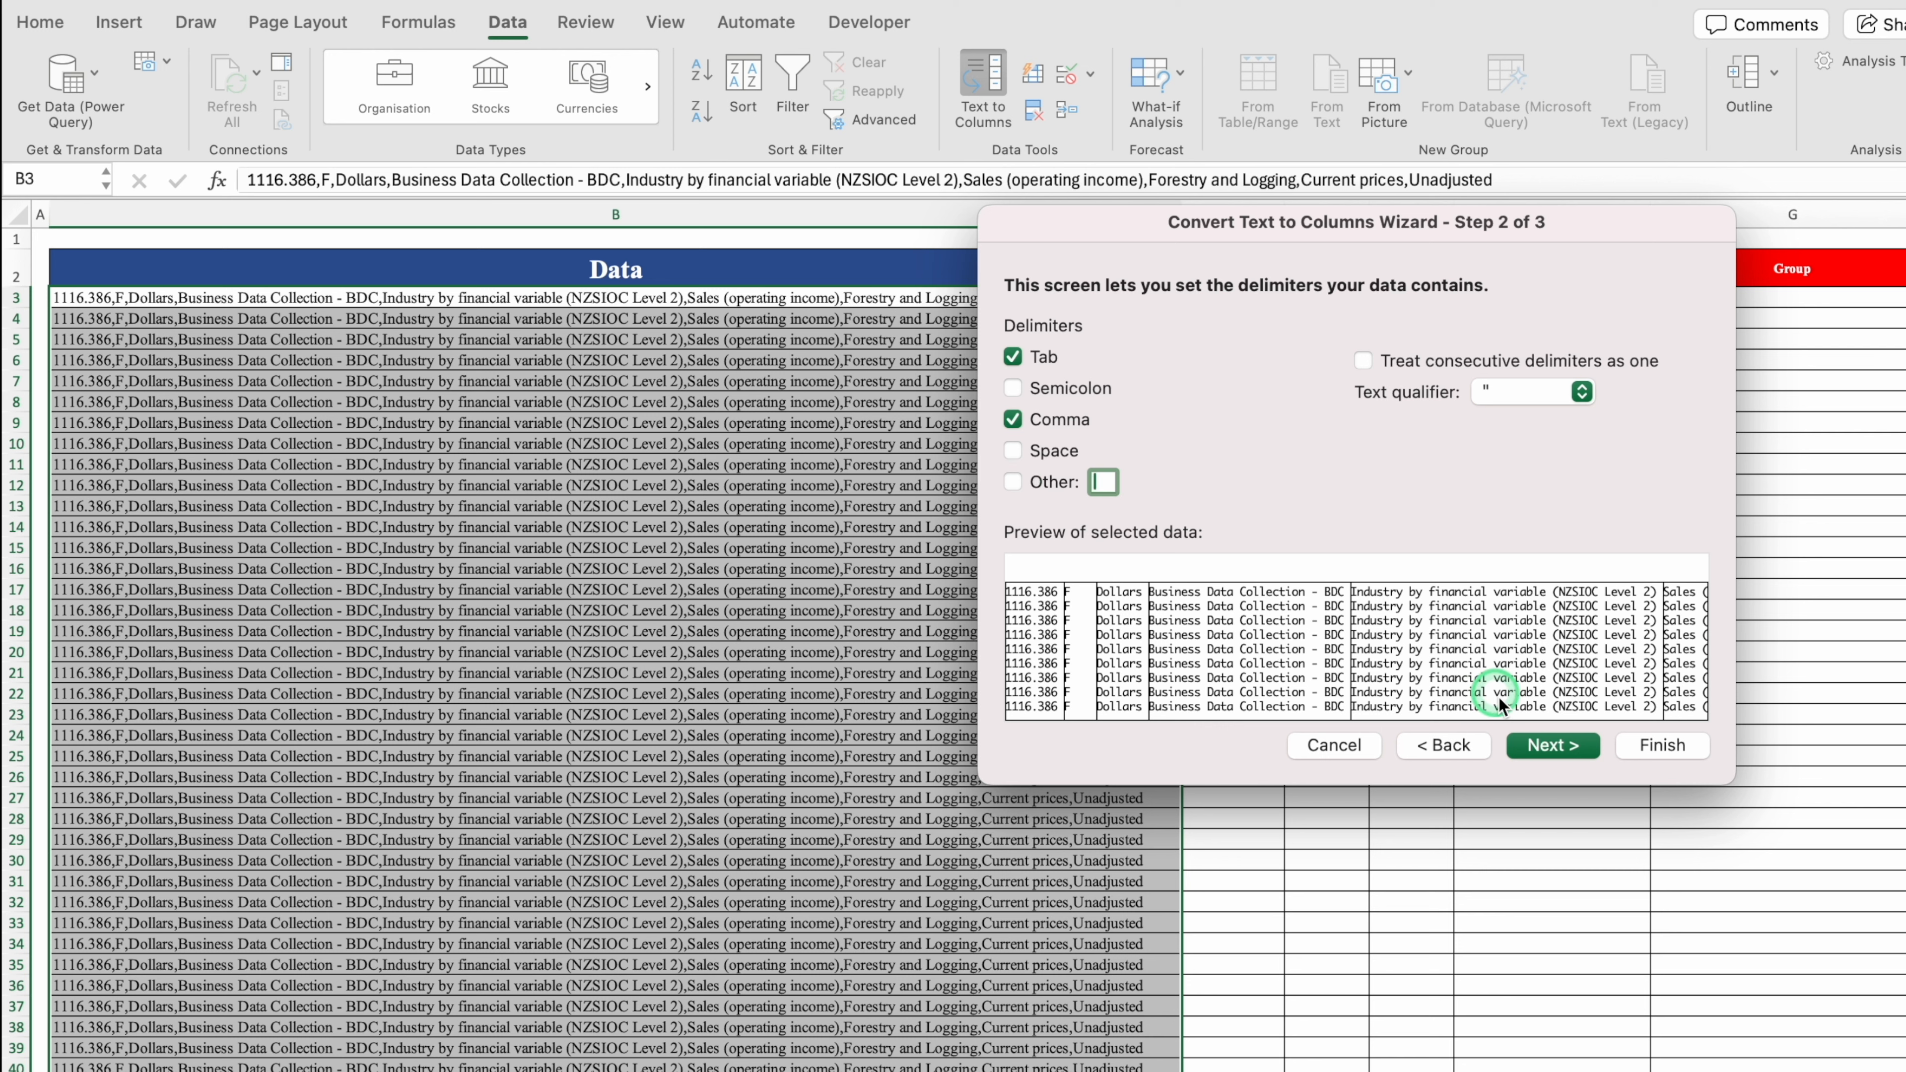
pyautogui.click(1544, 747)
# Step: Set the split destination to cell C3 and finish the wizard
pyautogui.click(1165, 484)
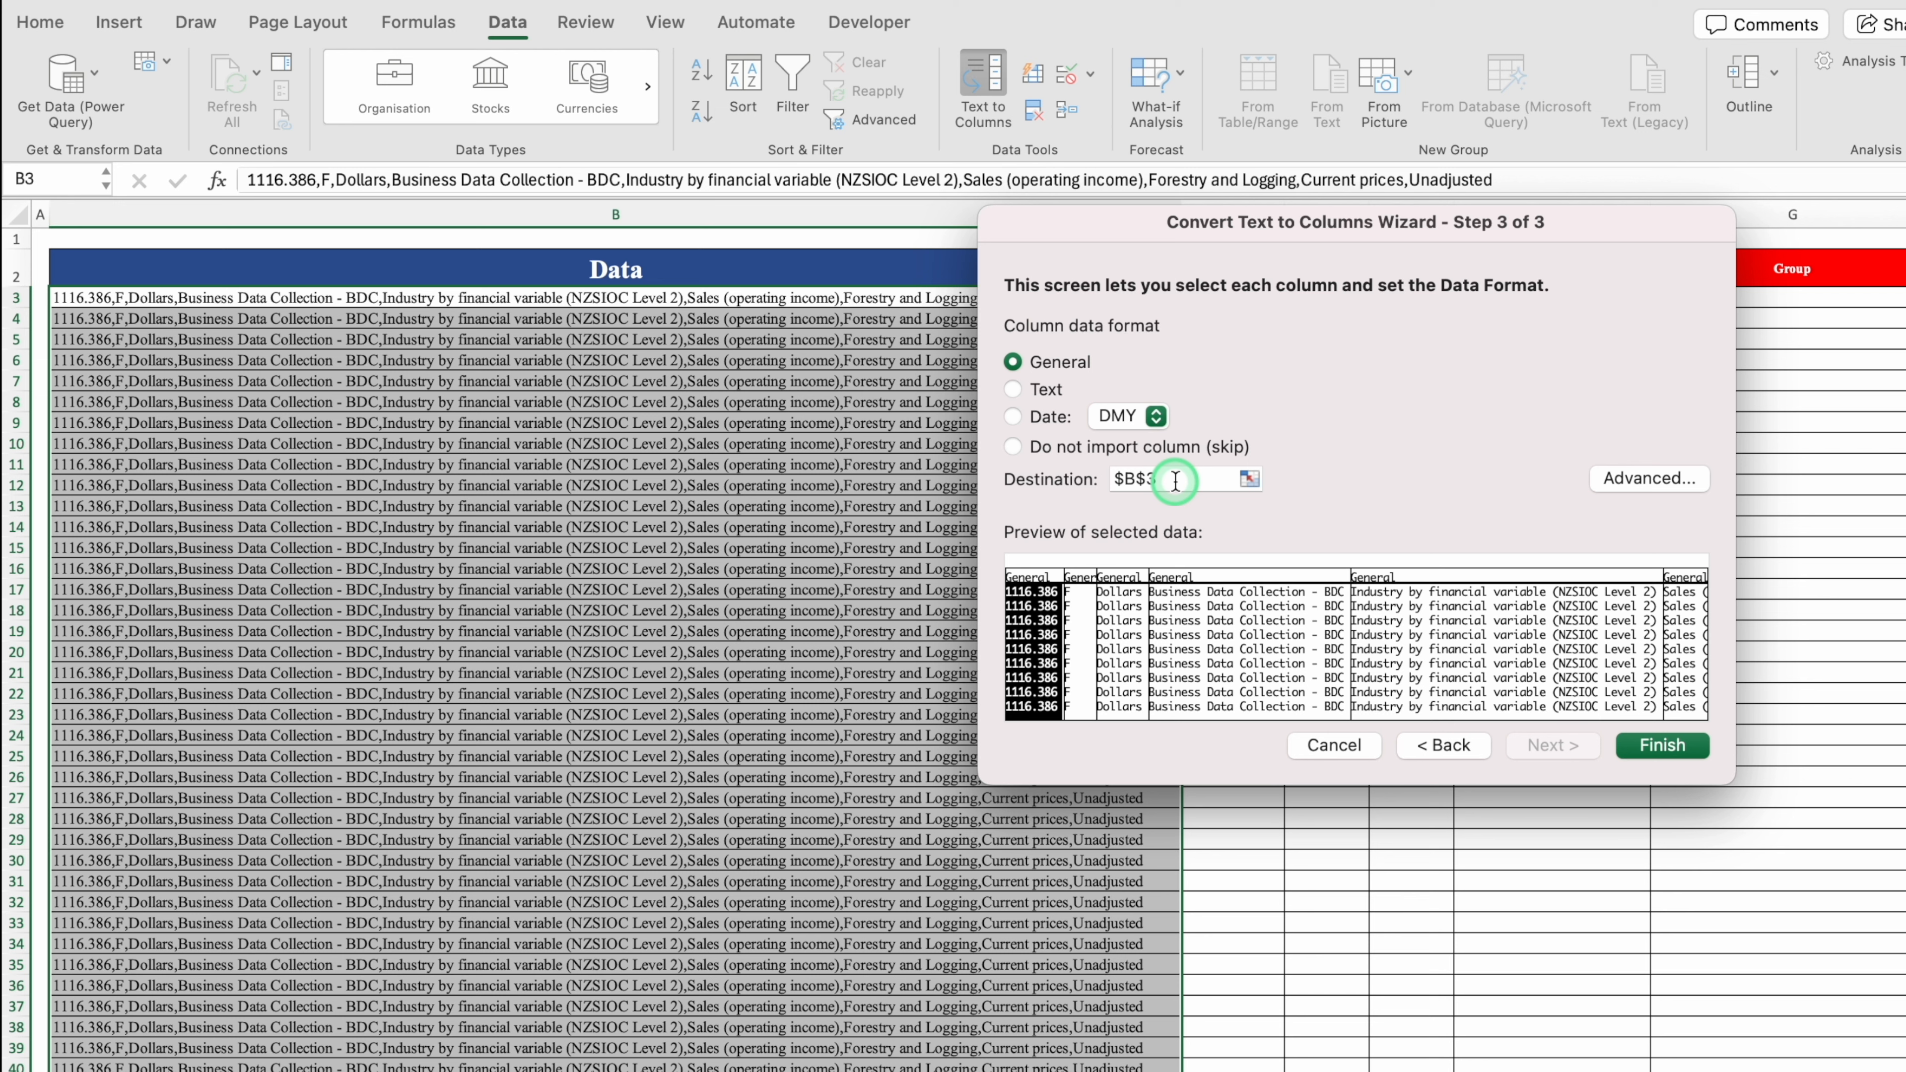
pyautogui.click(424, 299)
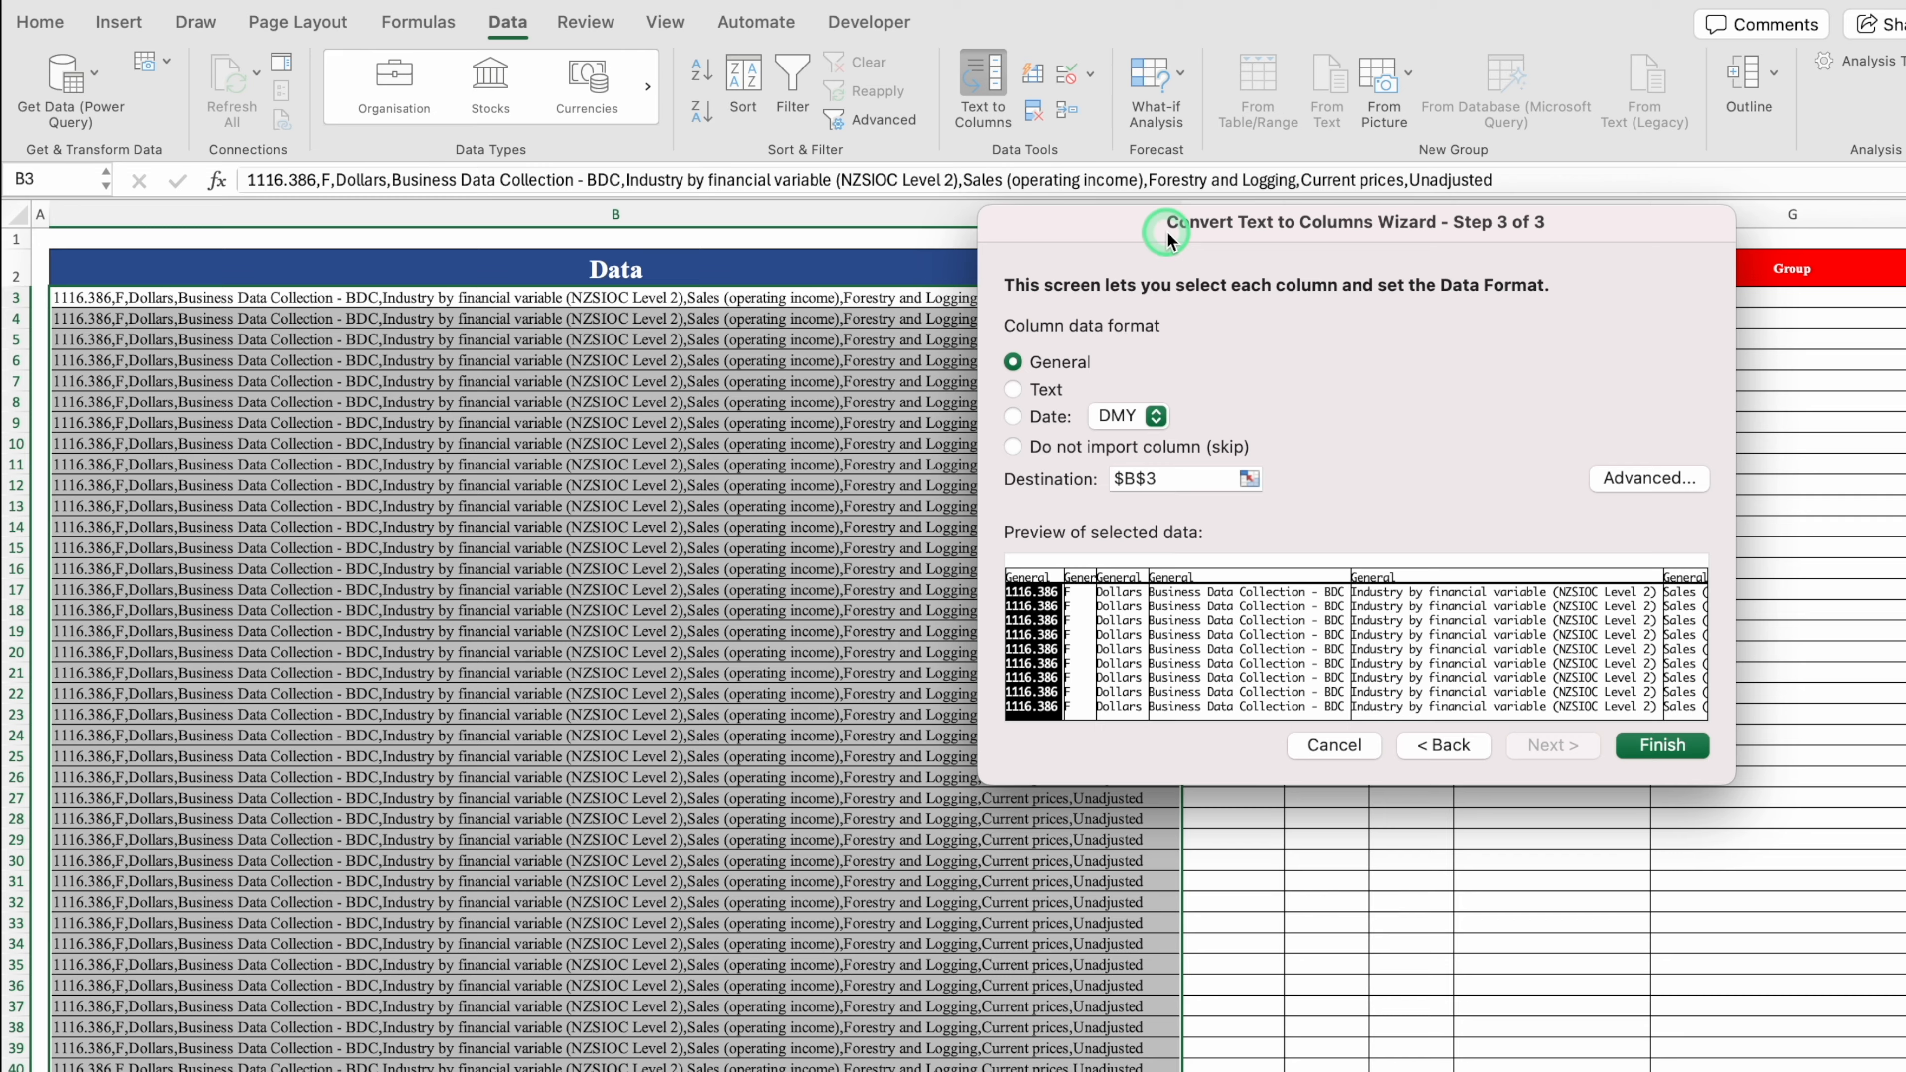
pyautogui.moveTo(1167, 234); pyautogui.dragTo(501, 272)
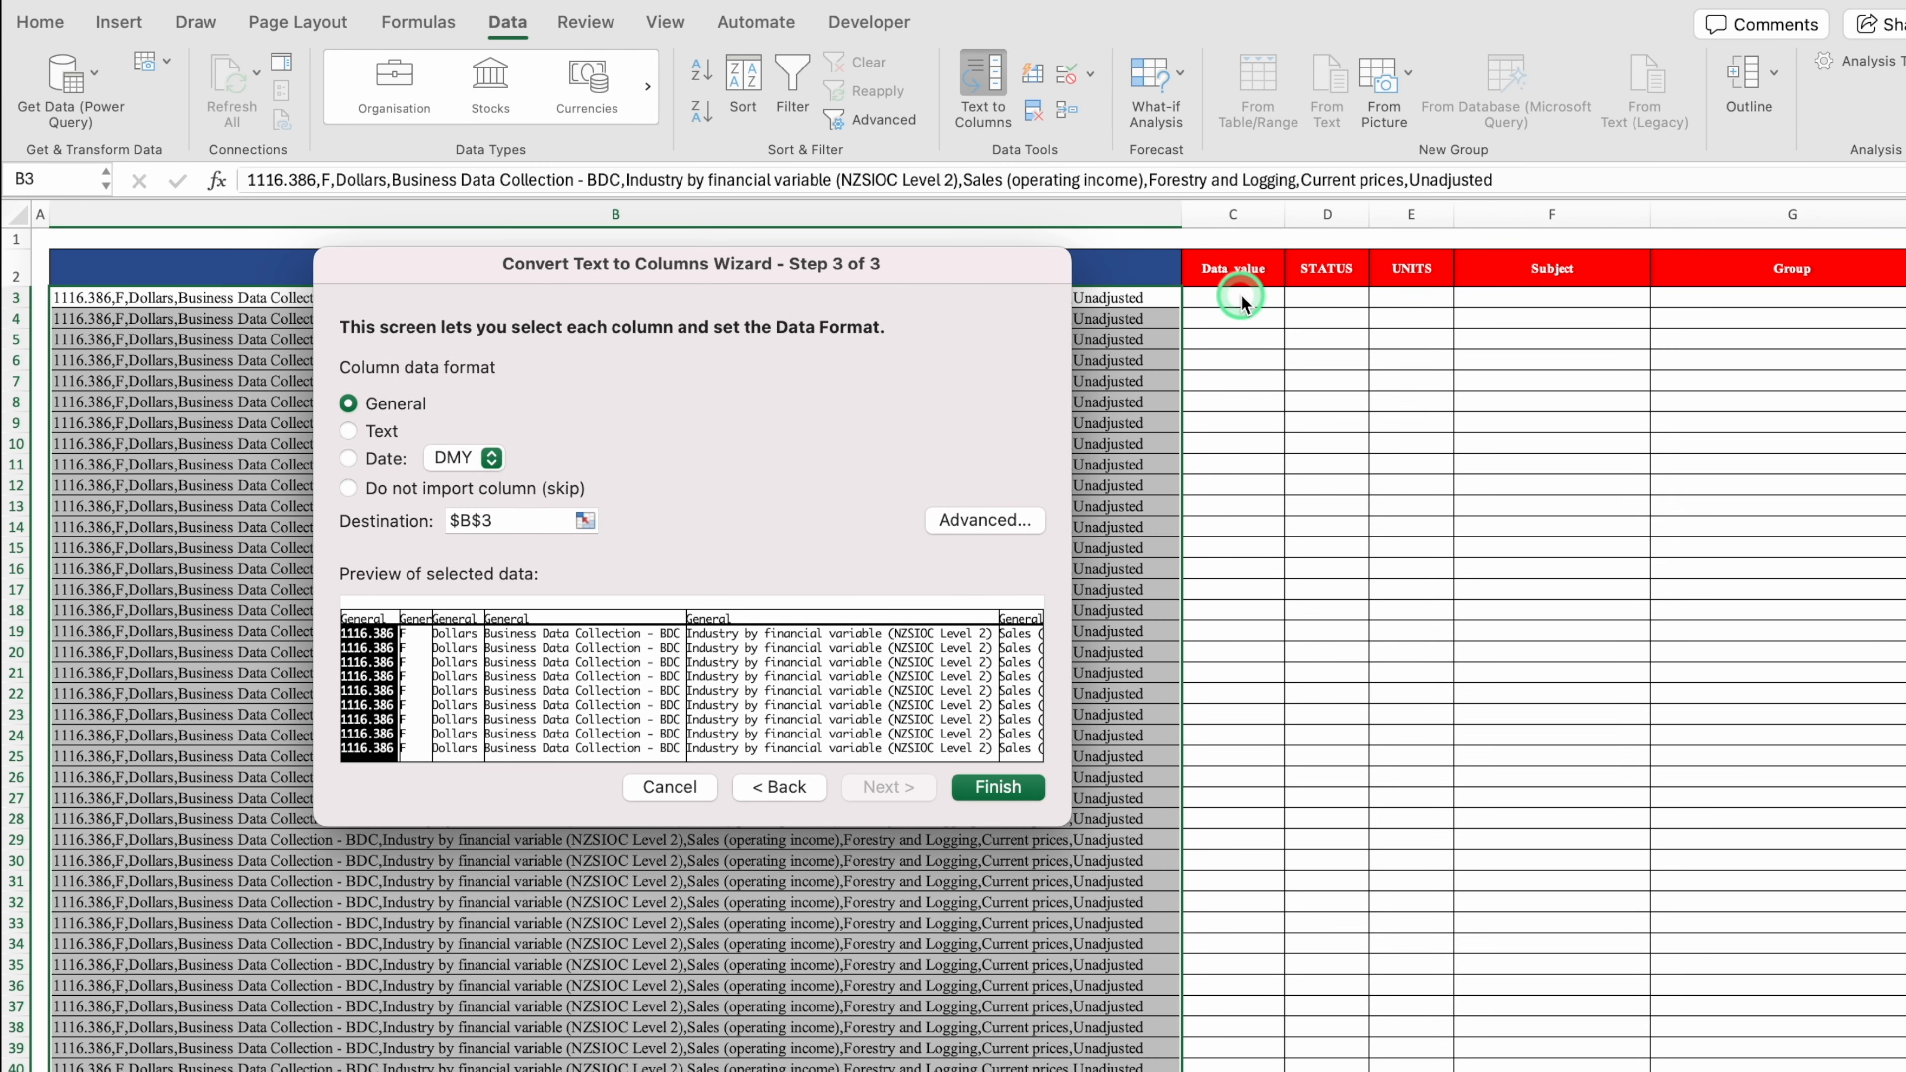
pyautogui.click(525, 520)
pyautogui.press('BackSpace')
pyautogui.press('BackSpace')
pyautogui.press('BackSpace')
pyautogui.press('BackSpace')
pyautogui.click(1234, 306)
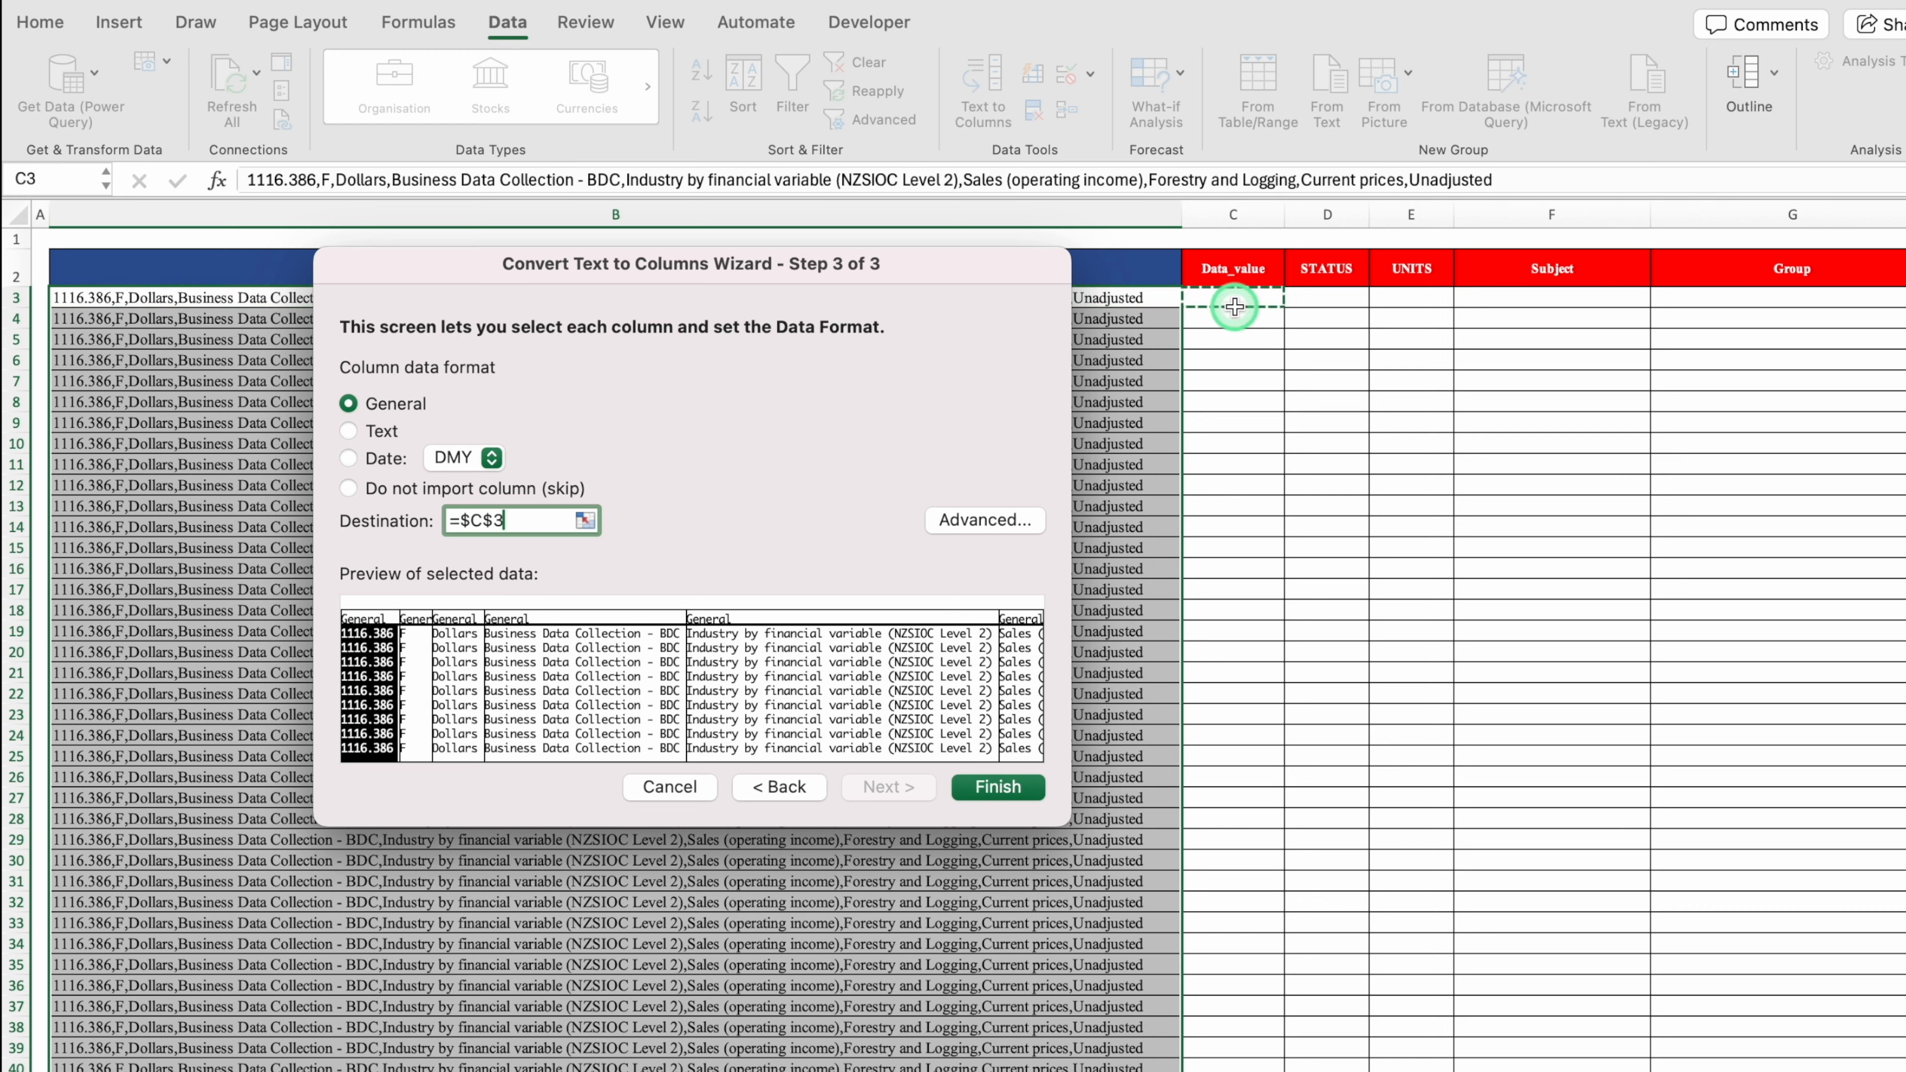
pyautogui.click(502, 528)
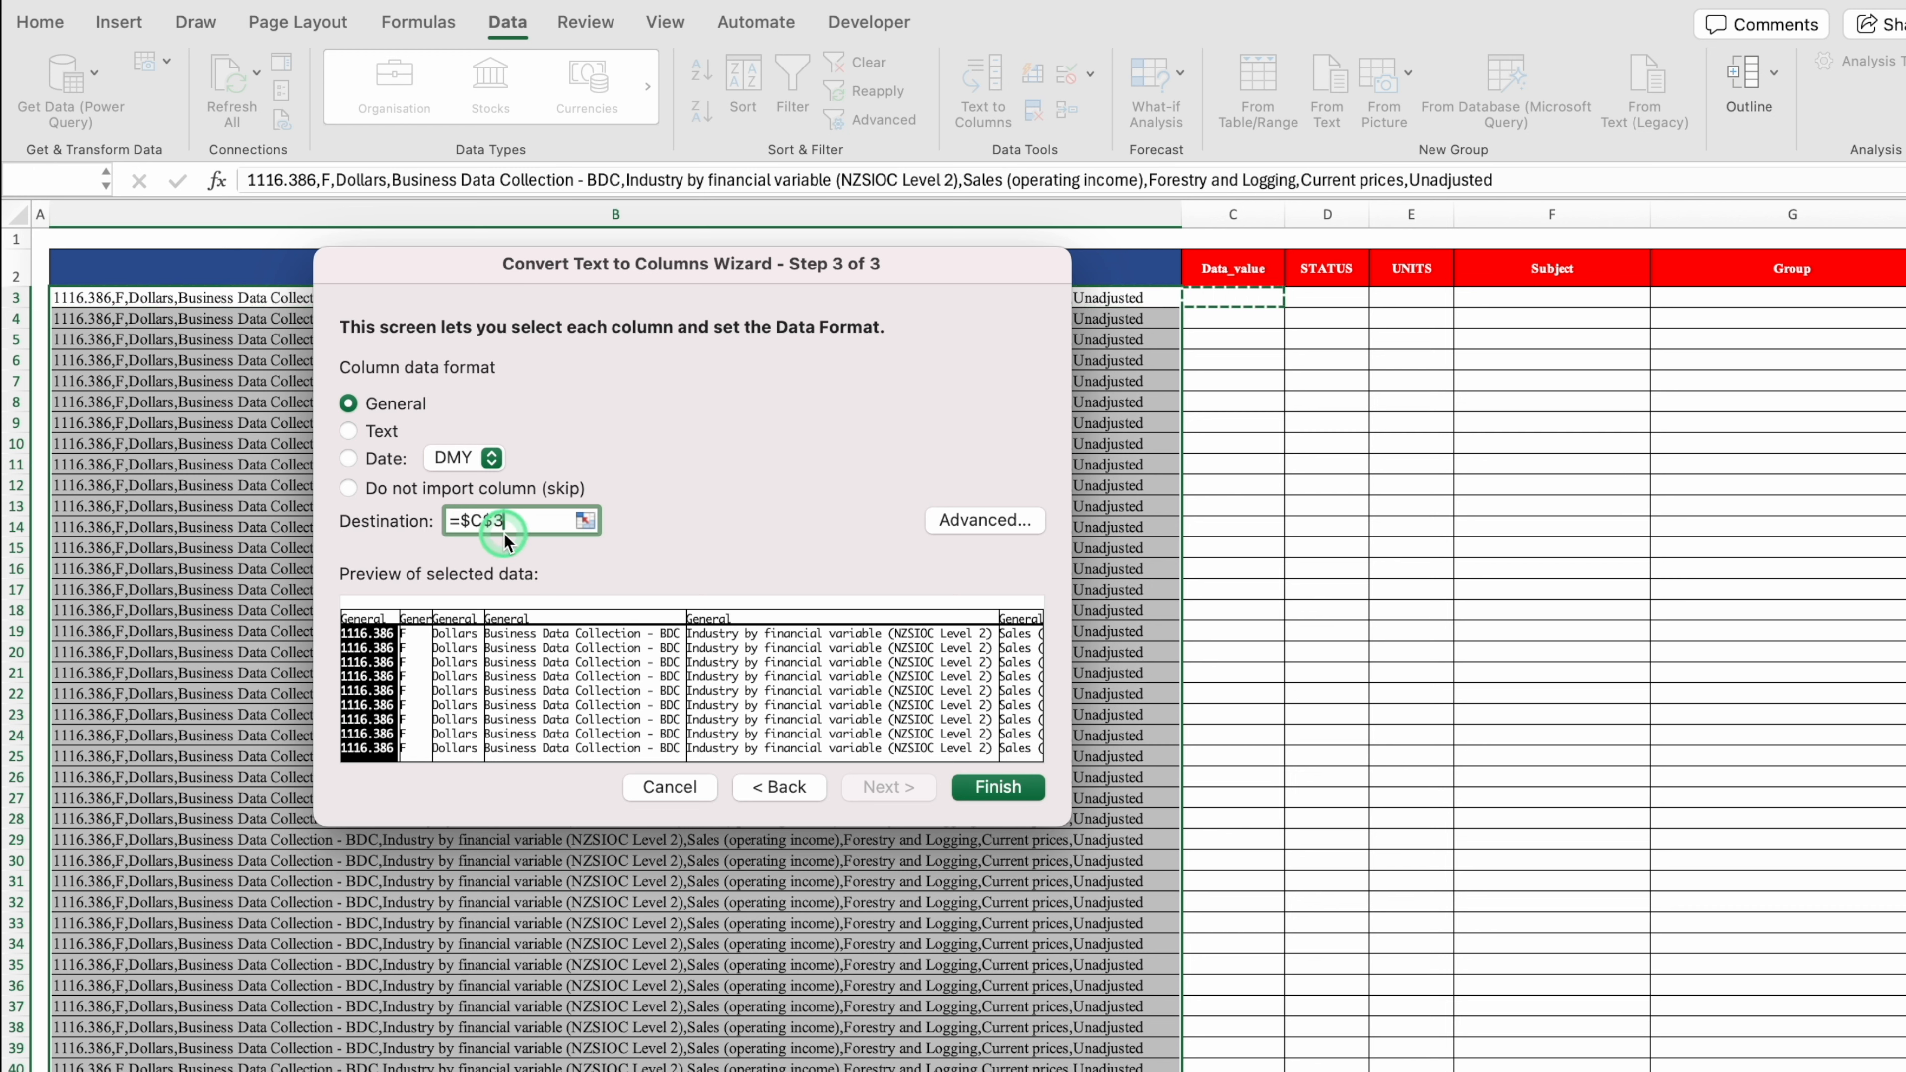
pyautogui.click(1002, 789)
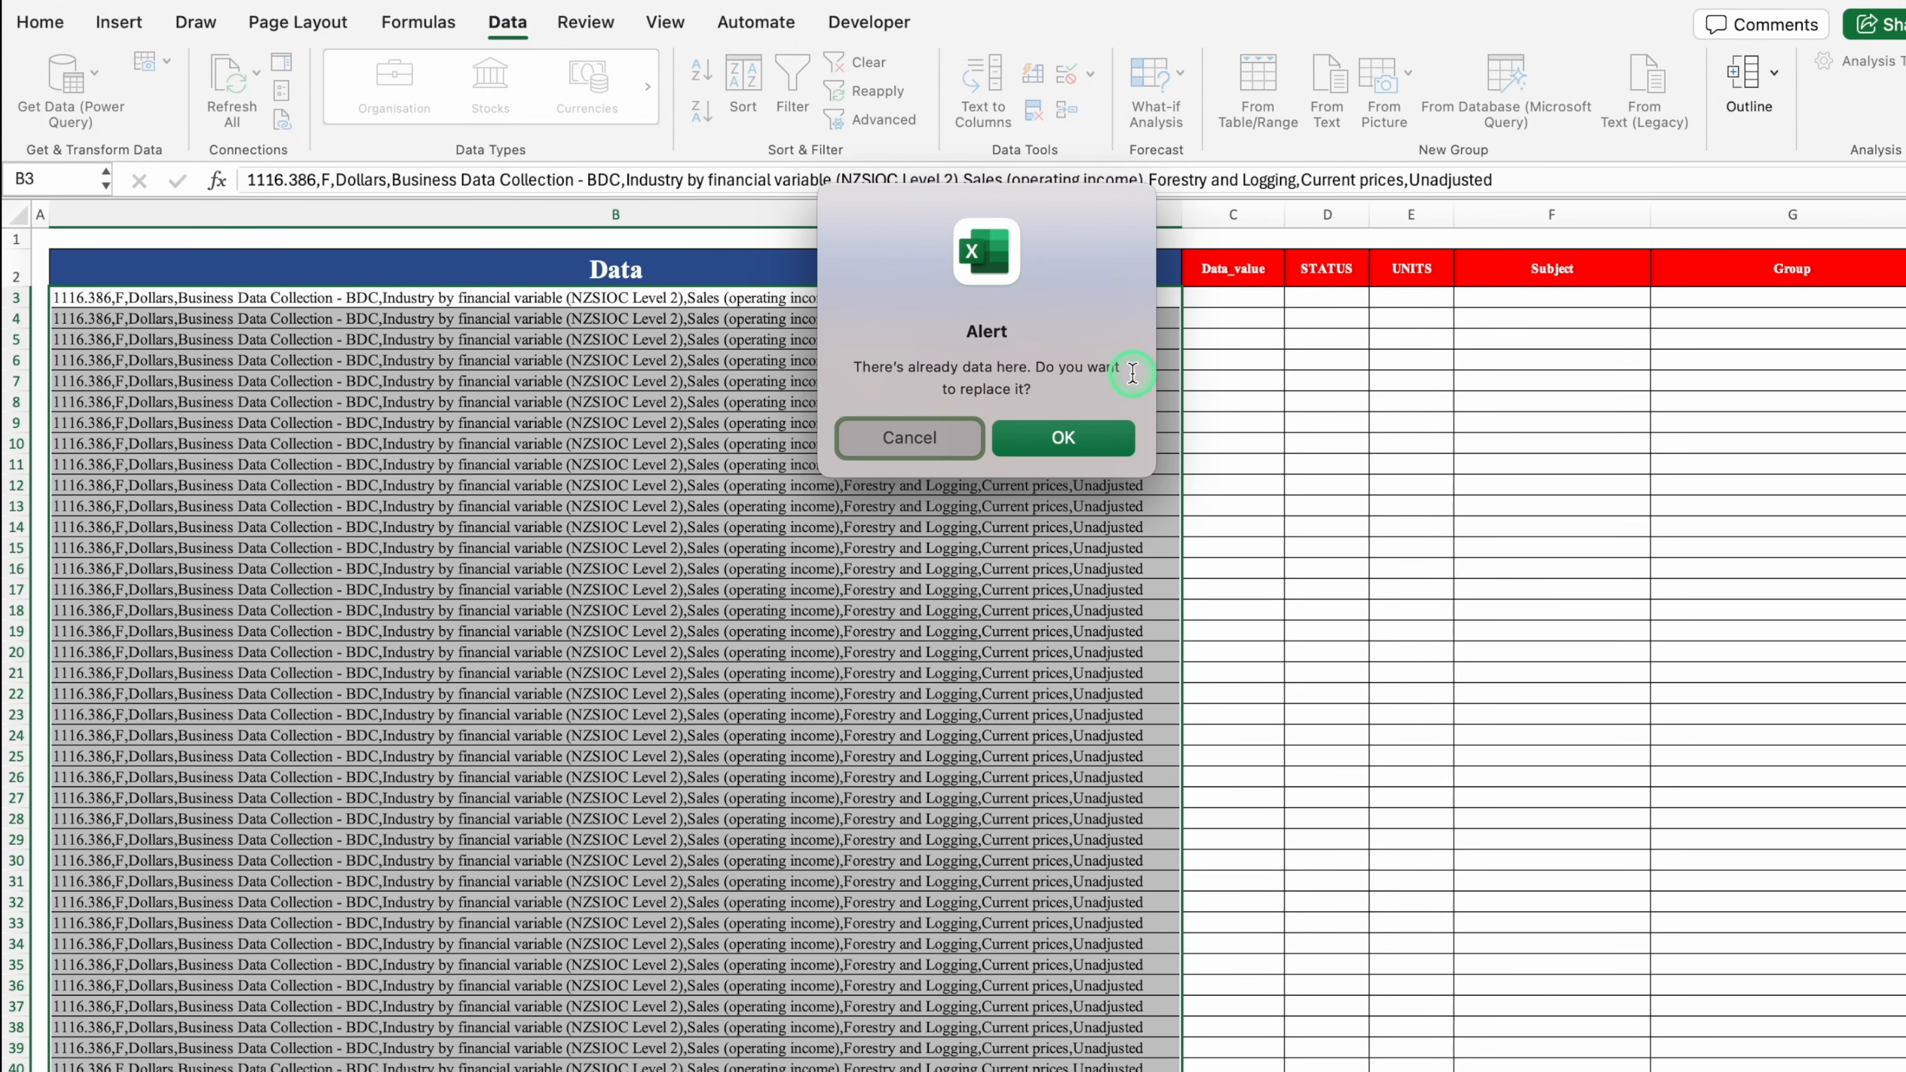
# Step: Confirm replacing the cells, then test by deleting column B's text and undoing the deletion
pyautogui.click(1047, 438)
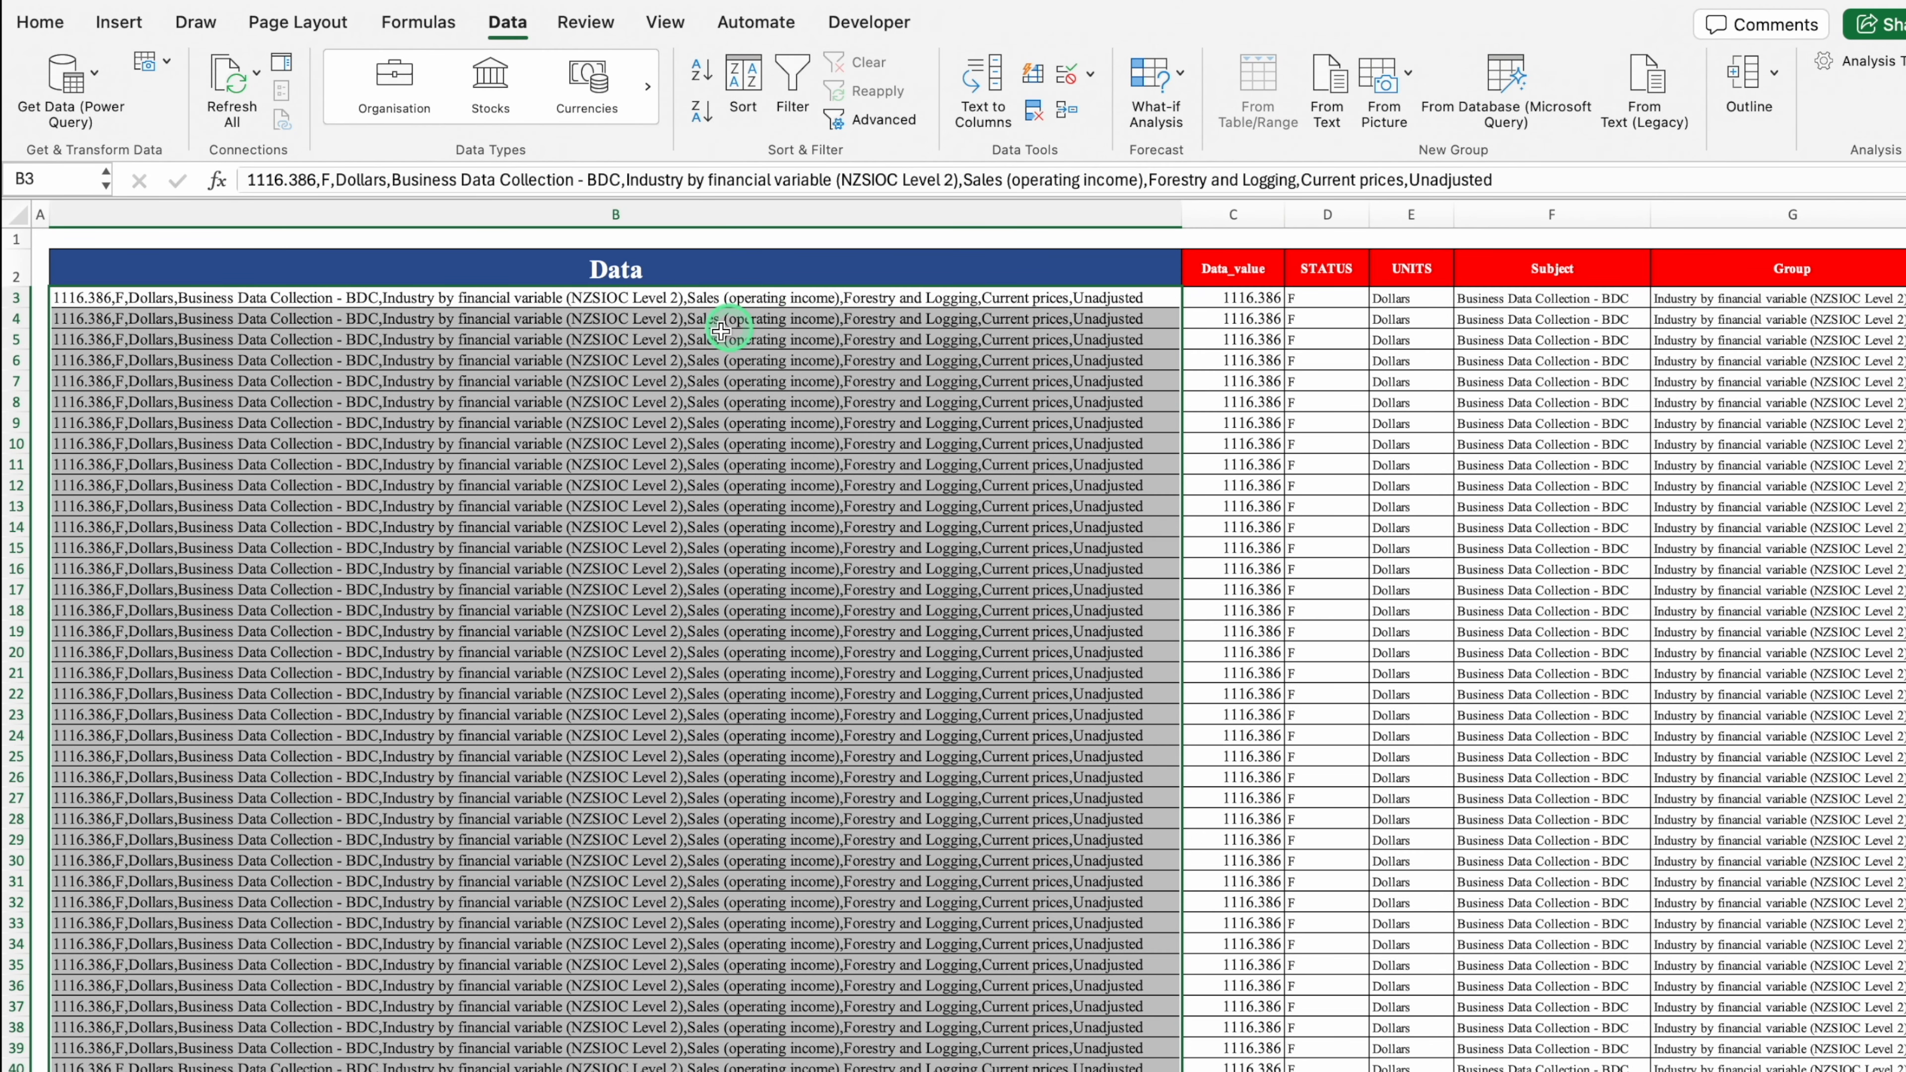
pyautogui.press('Delete')
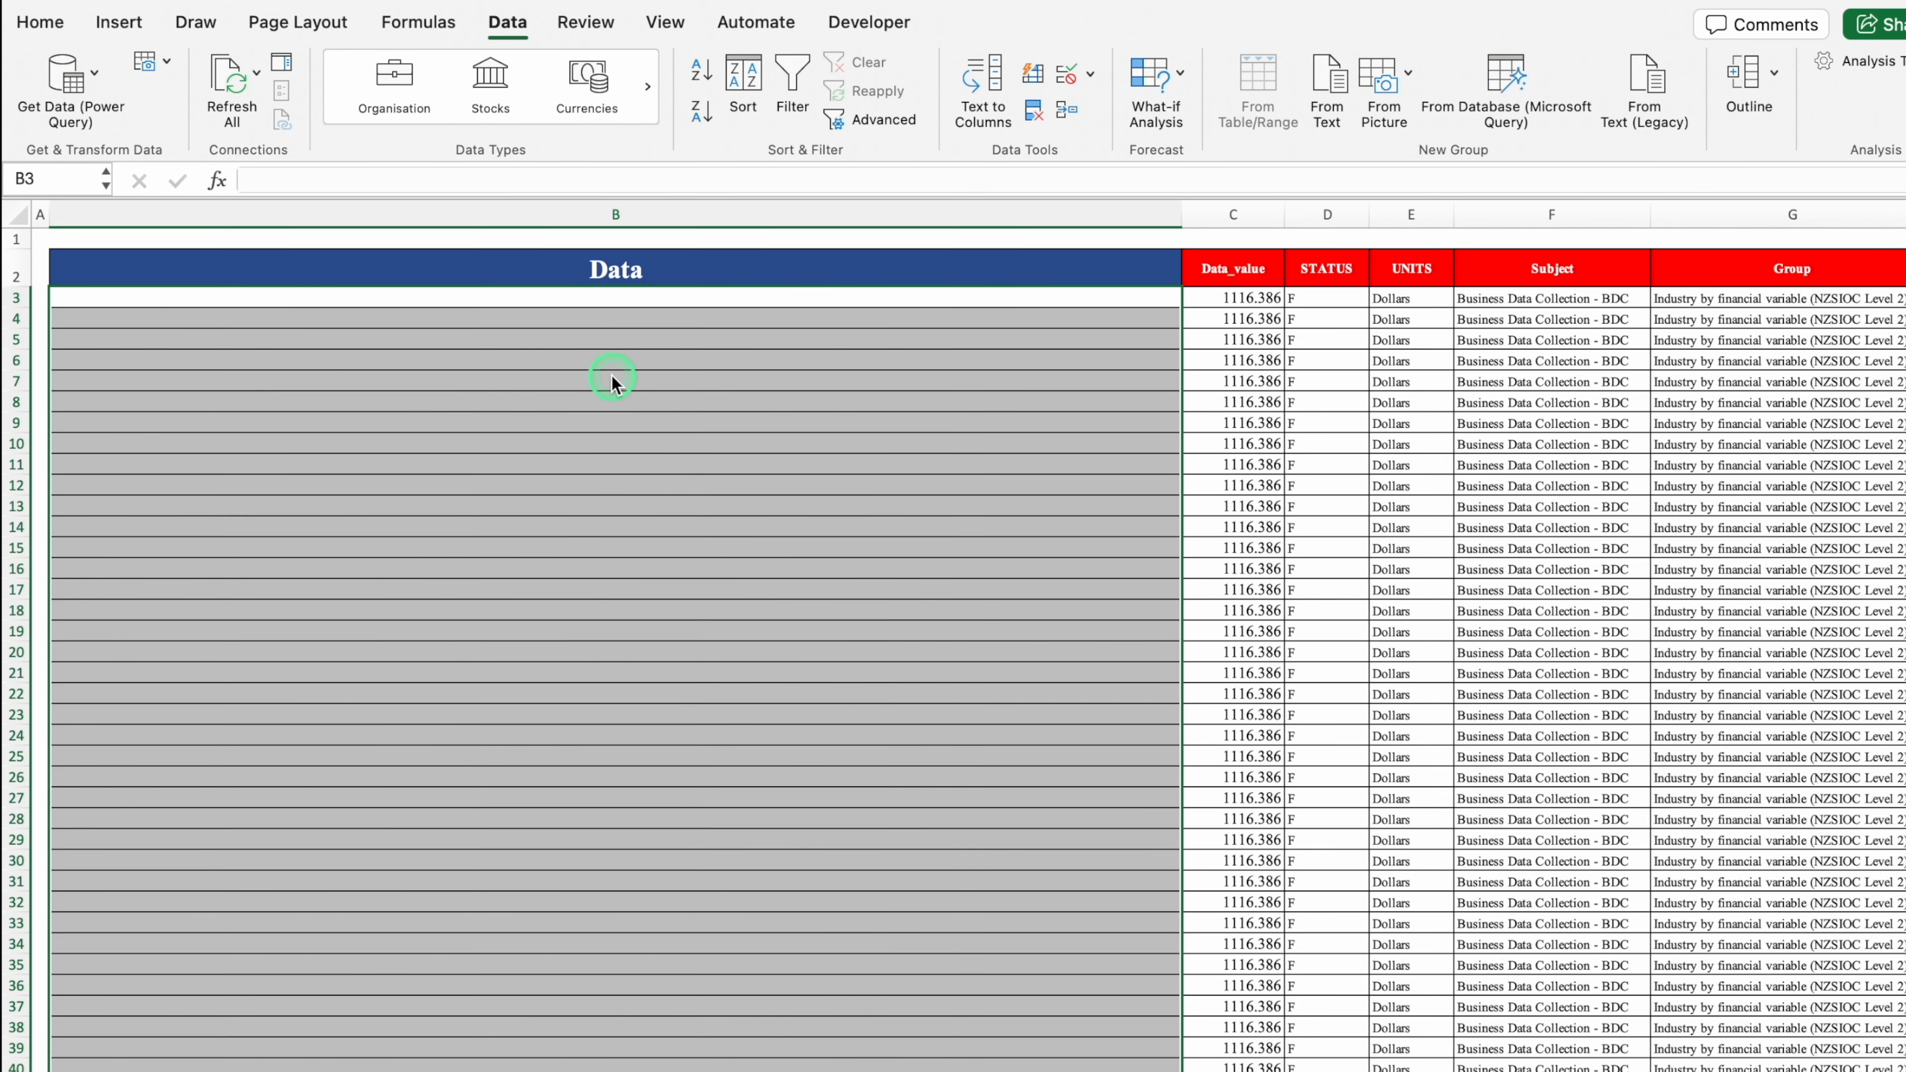
pyautogui.click(1251, 298)
pyautogui.click(1260, 415)
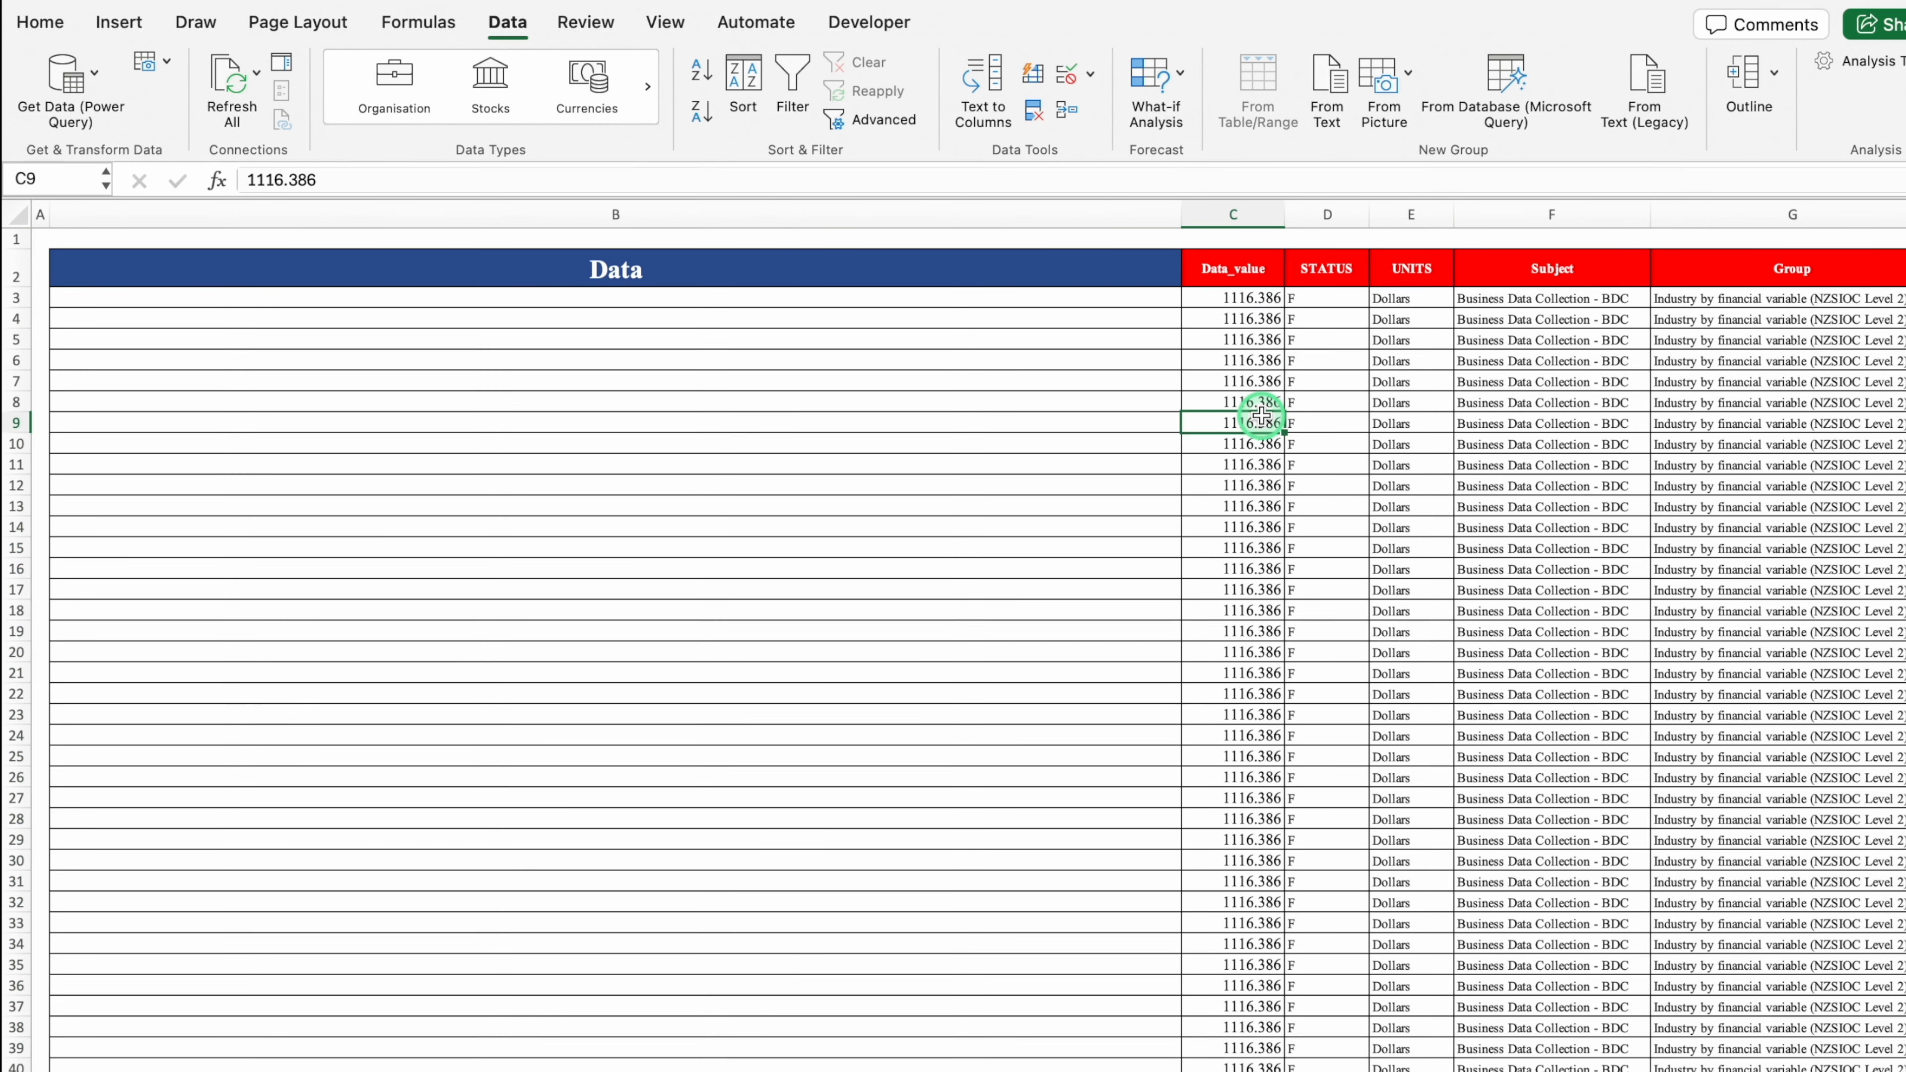
pyautogui.press('super+z')
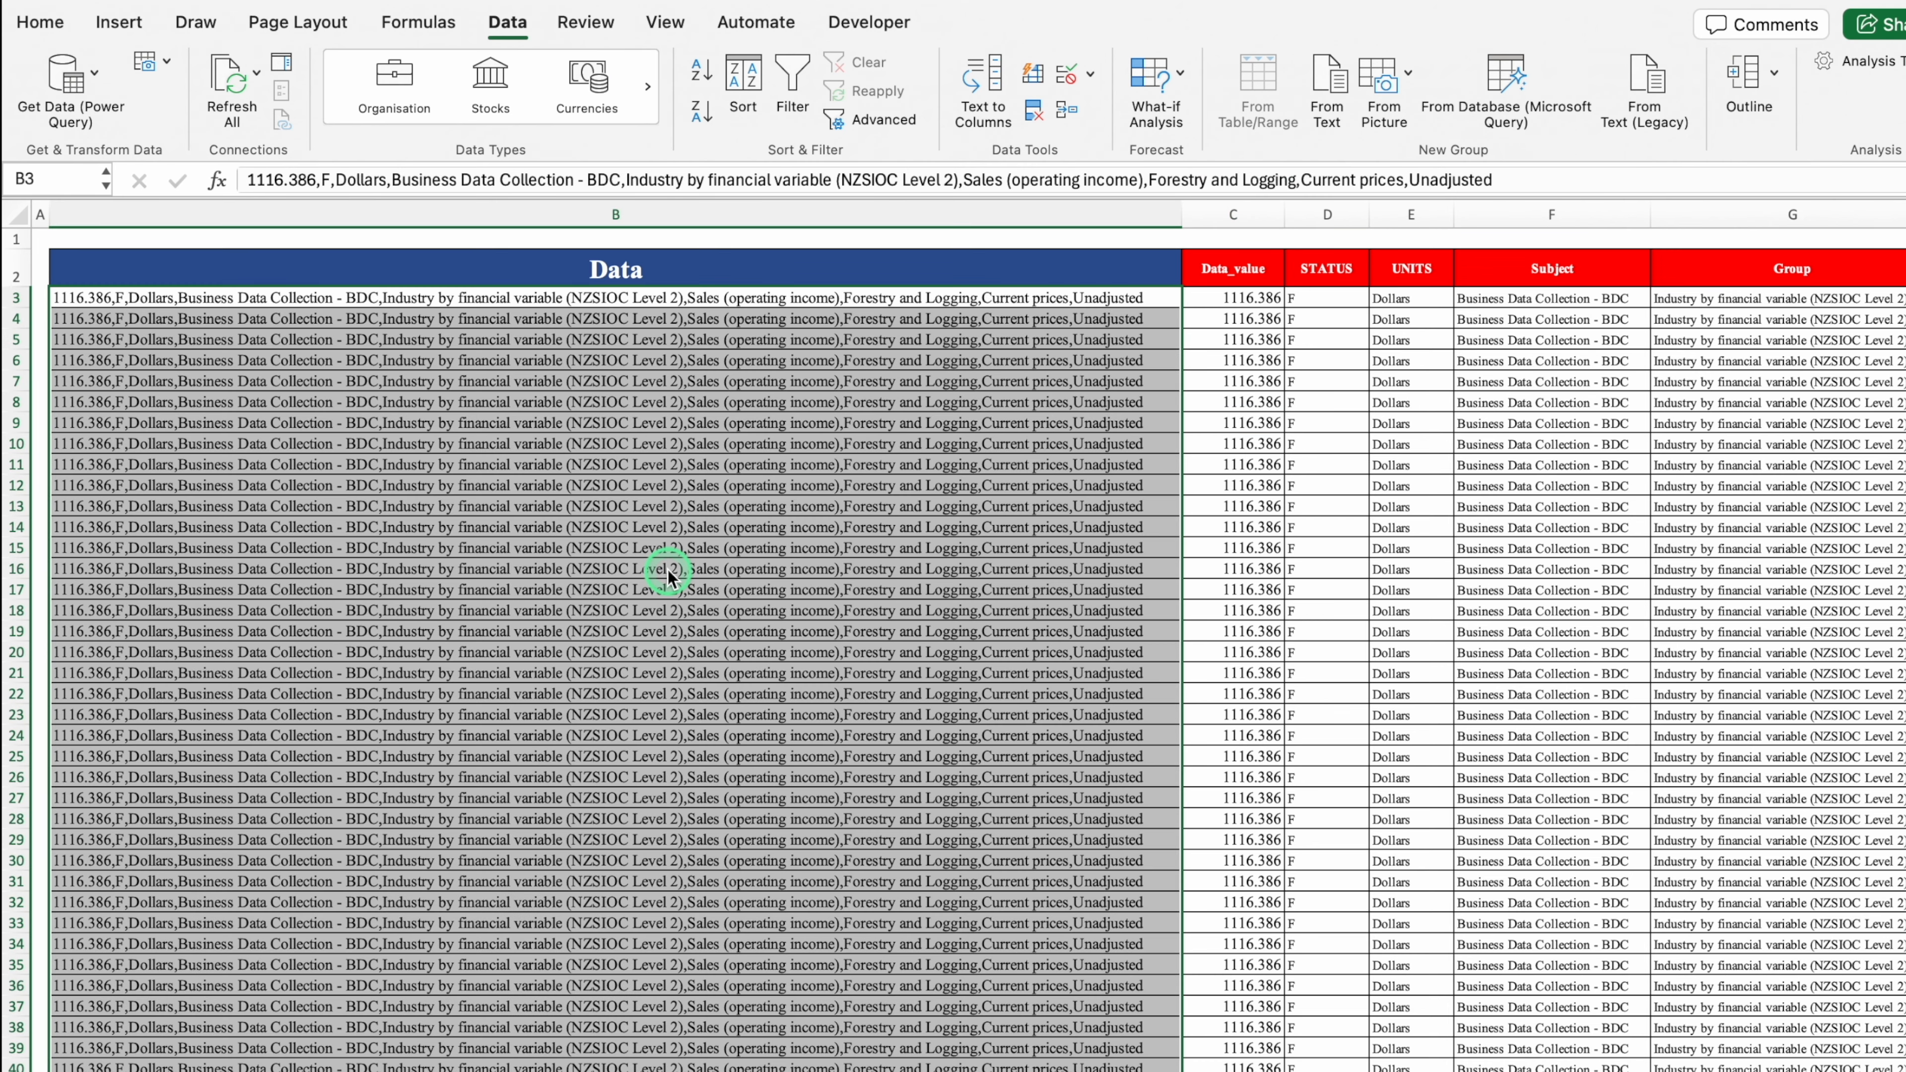